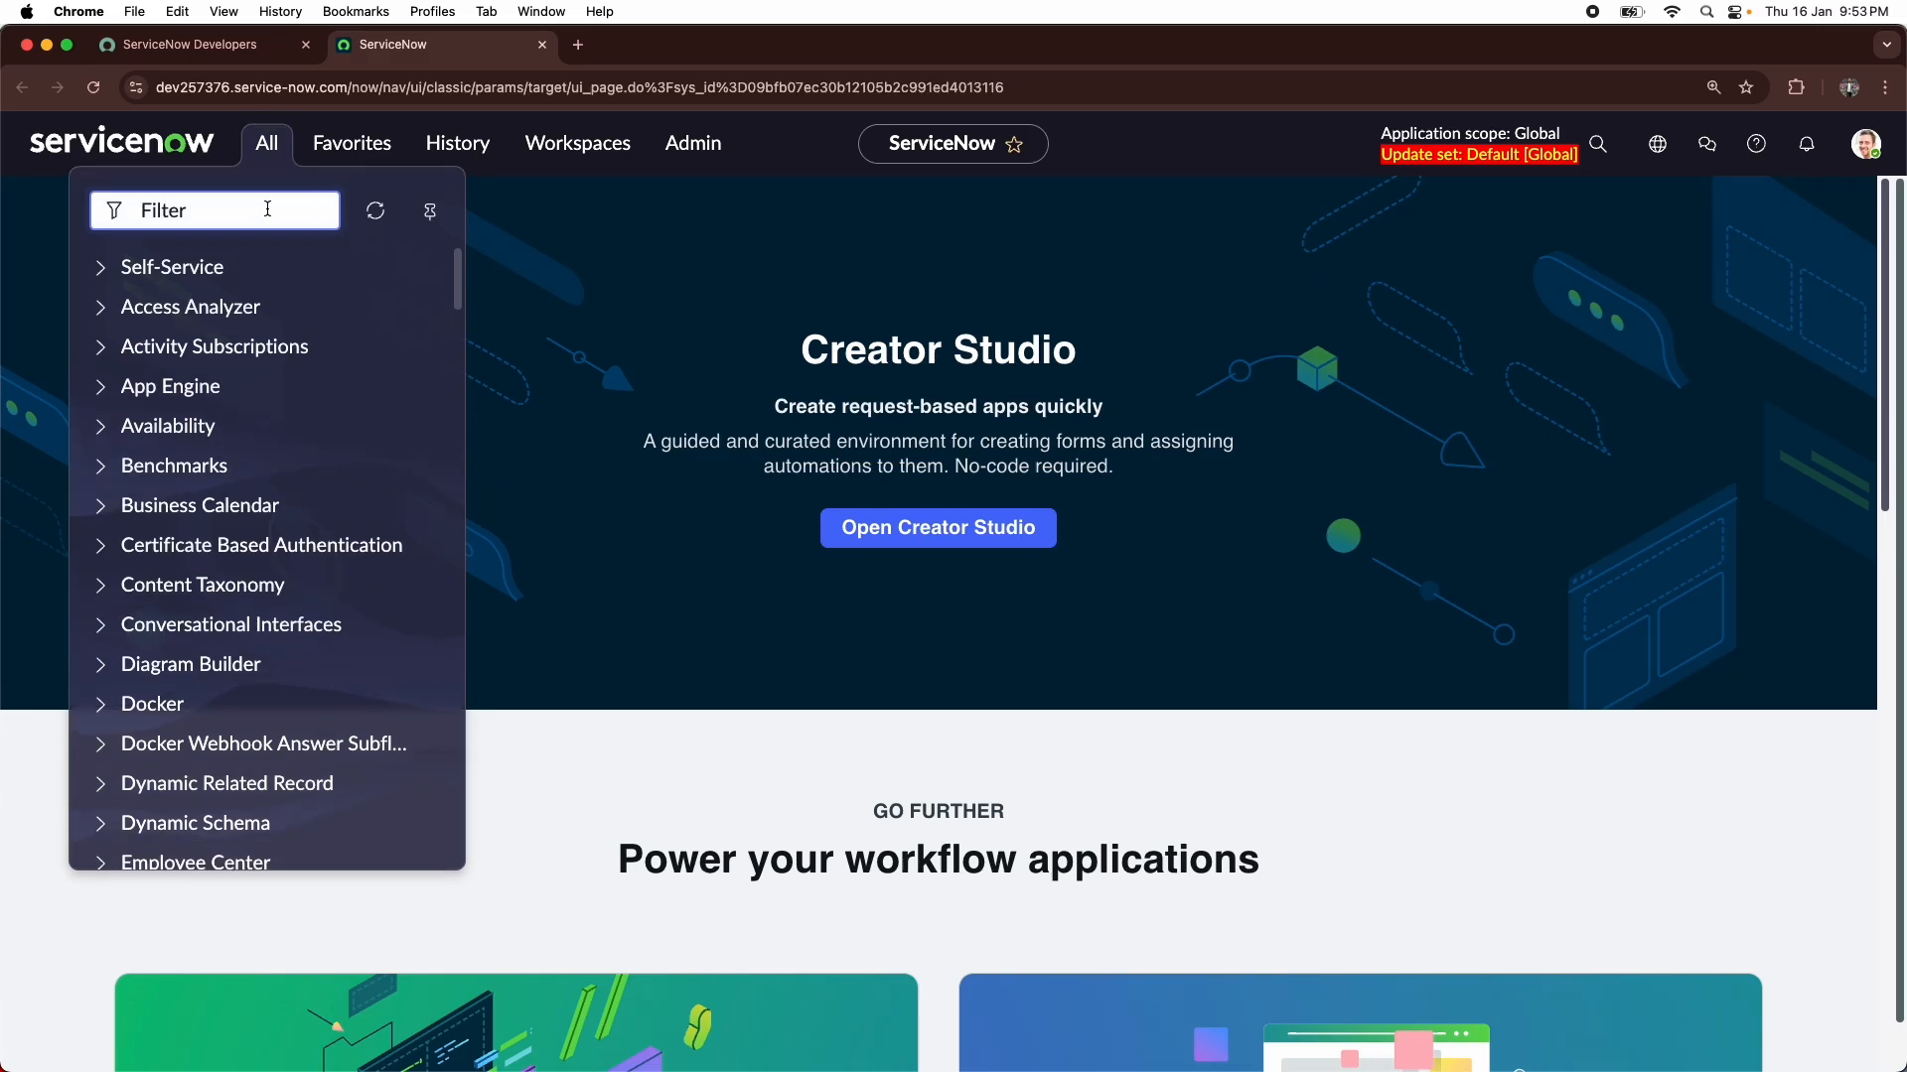
- Filter the navigator for "automated test" and look through the Automated Test Framework modules down to Administration
type("automate")
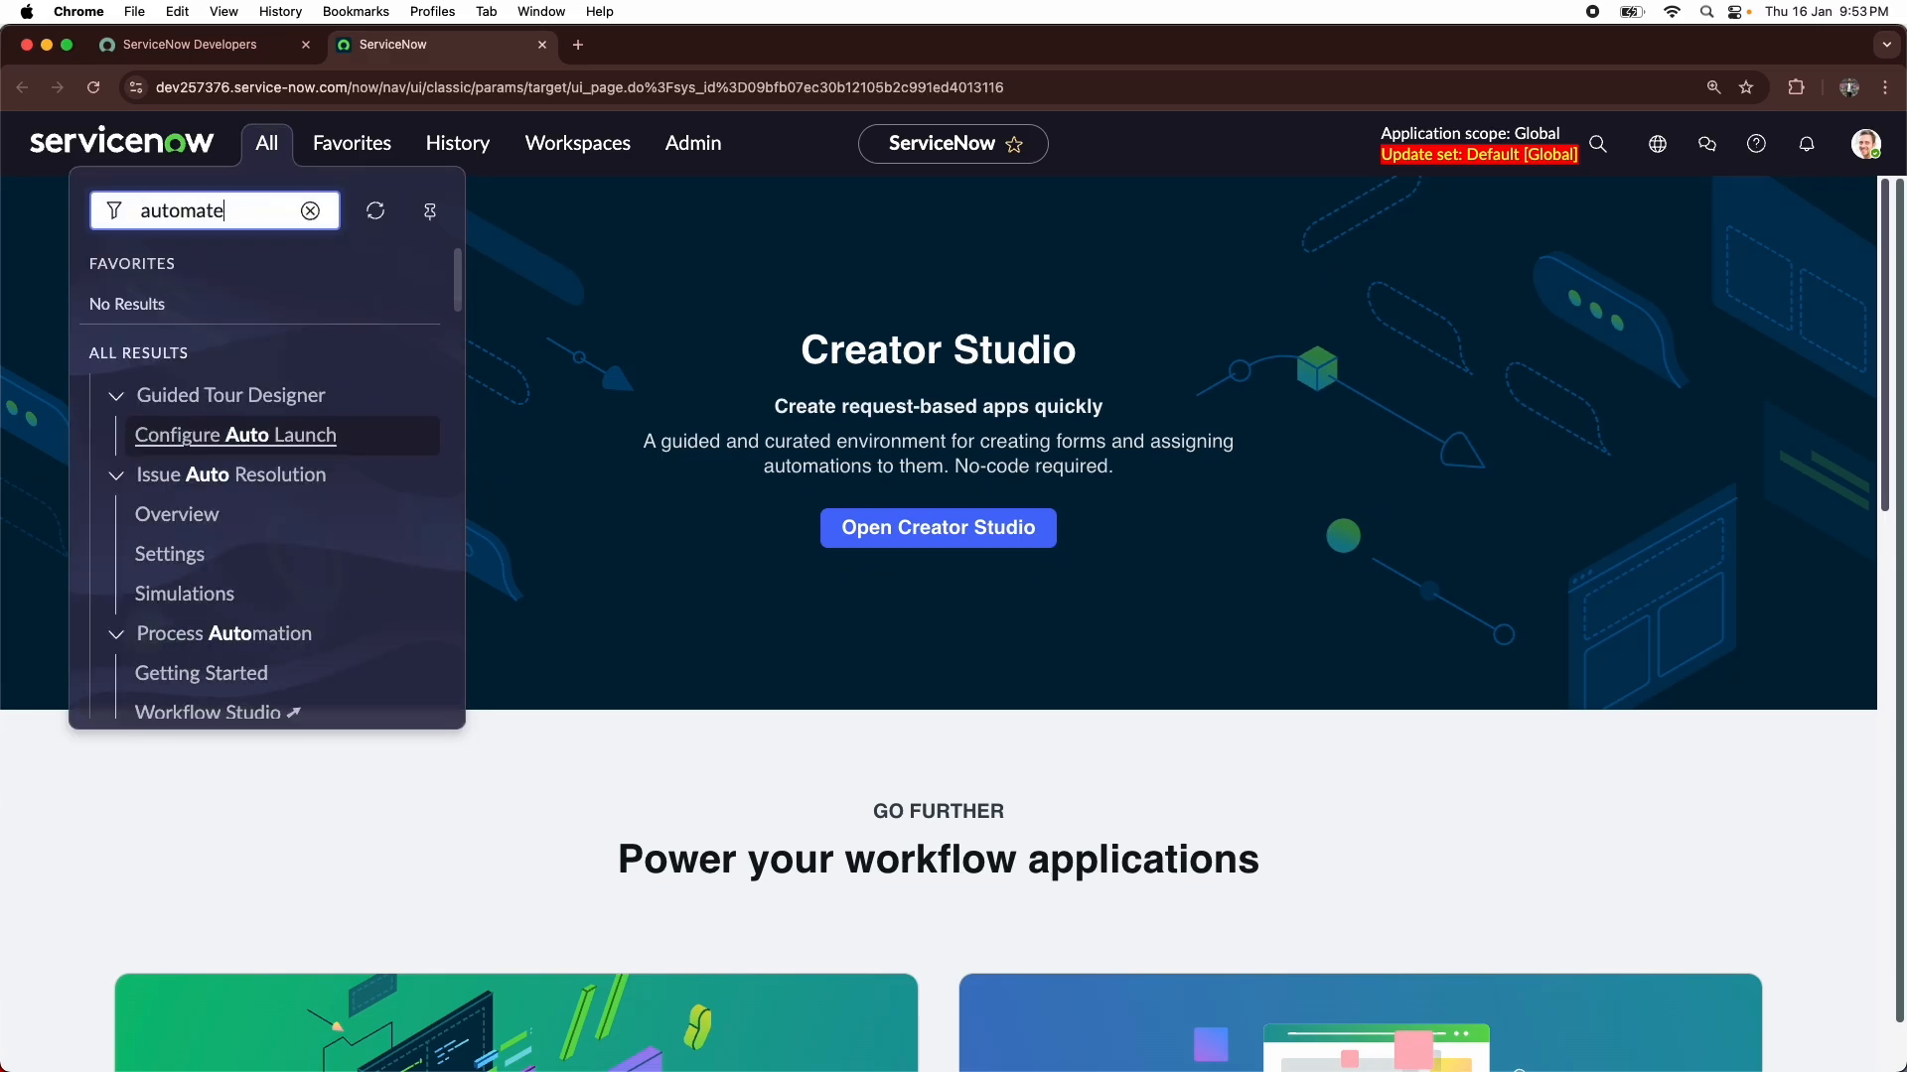
type("d test")
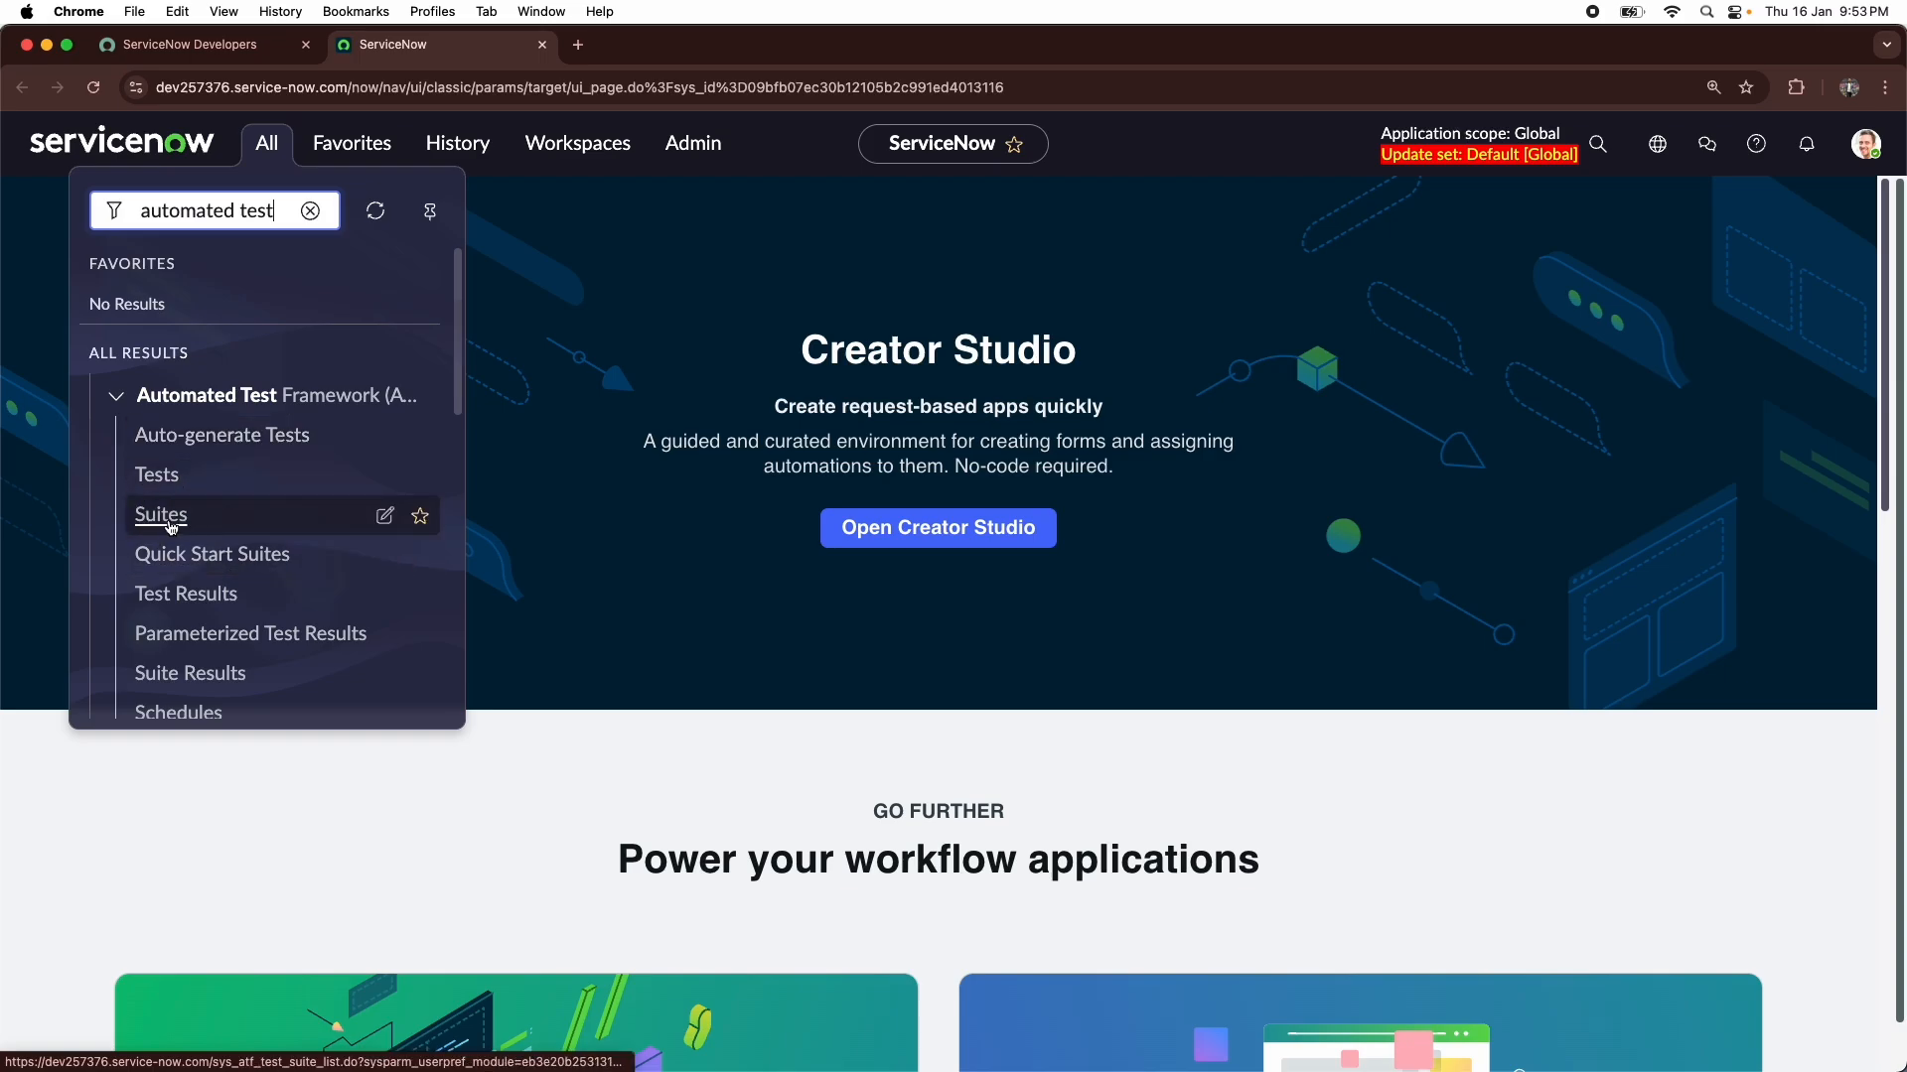
scroll(141, 517, "down", 1)
scroll(147, 608, "down", 6)
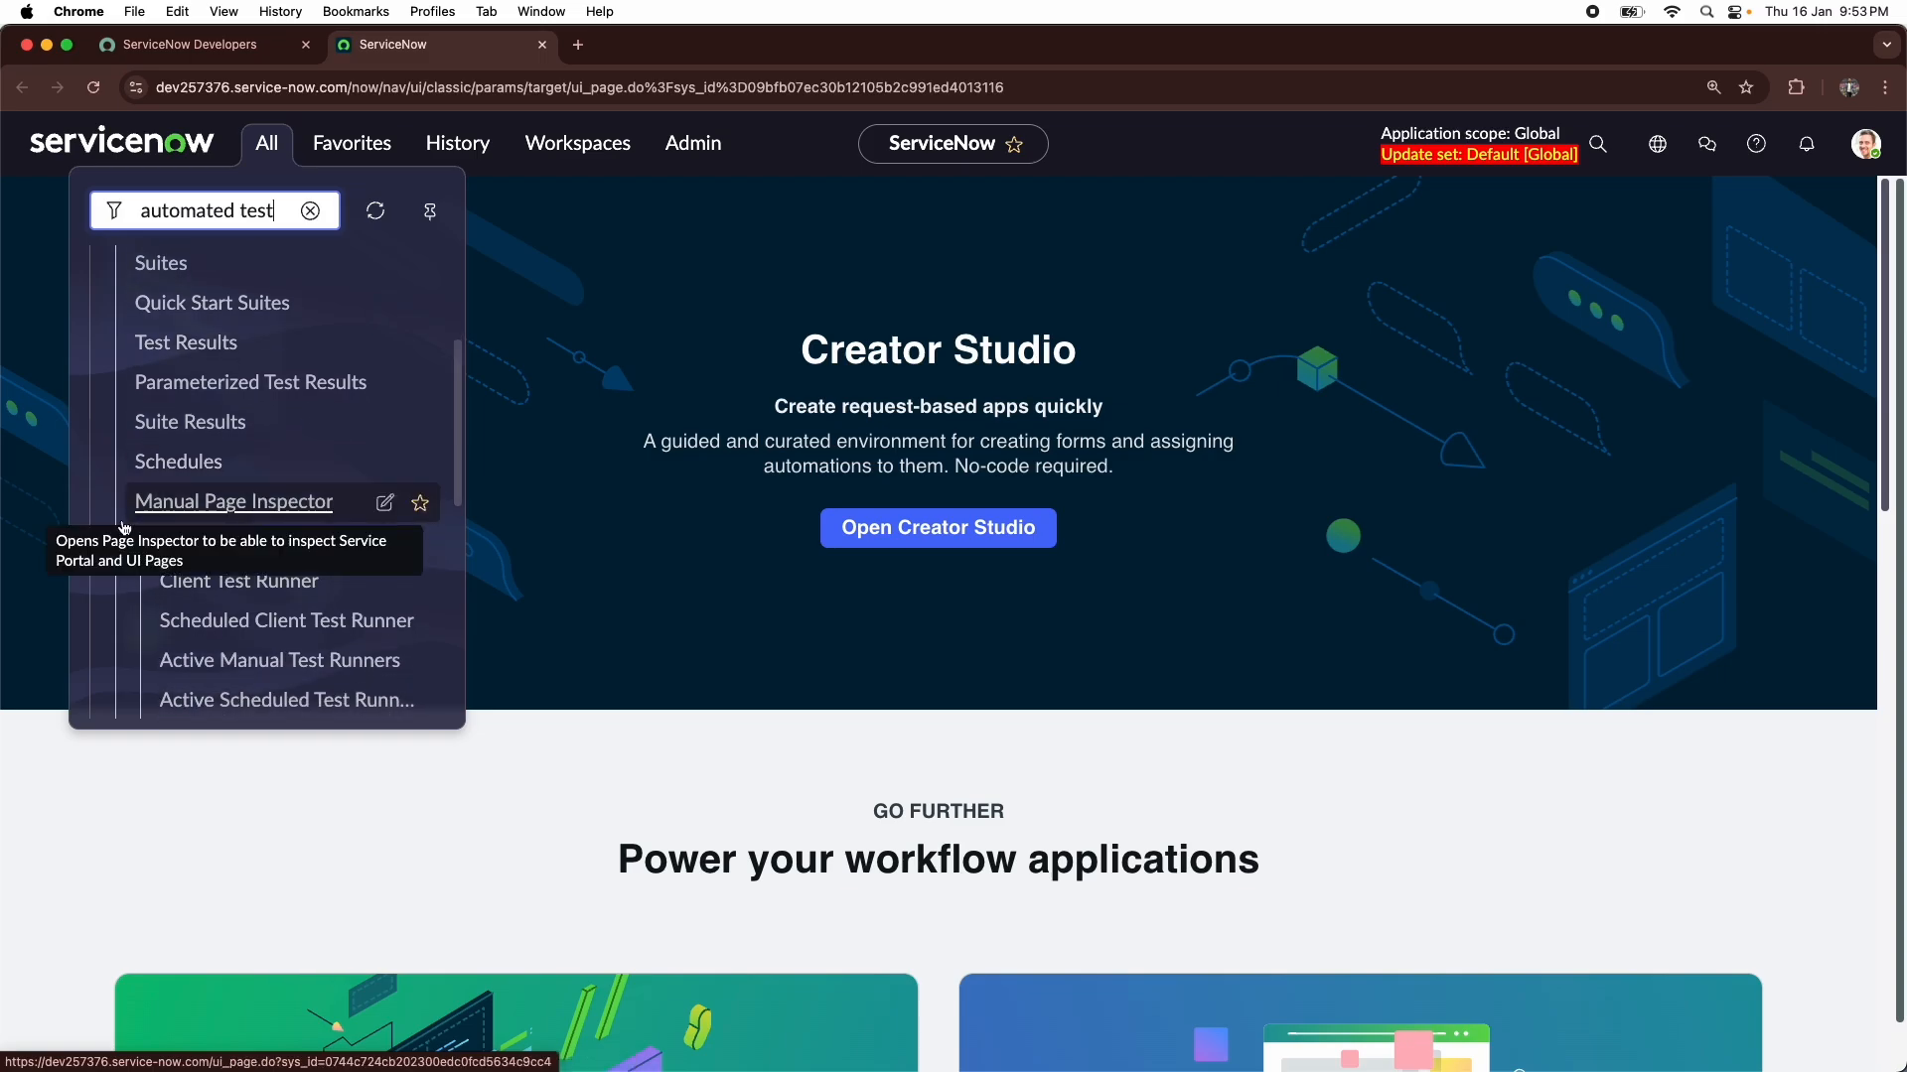
scroll(258, 507, "down", 1)
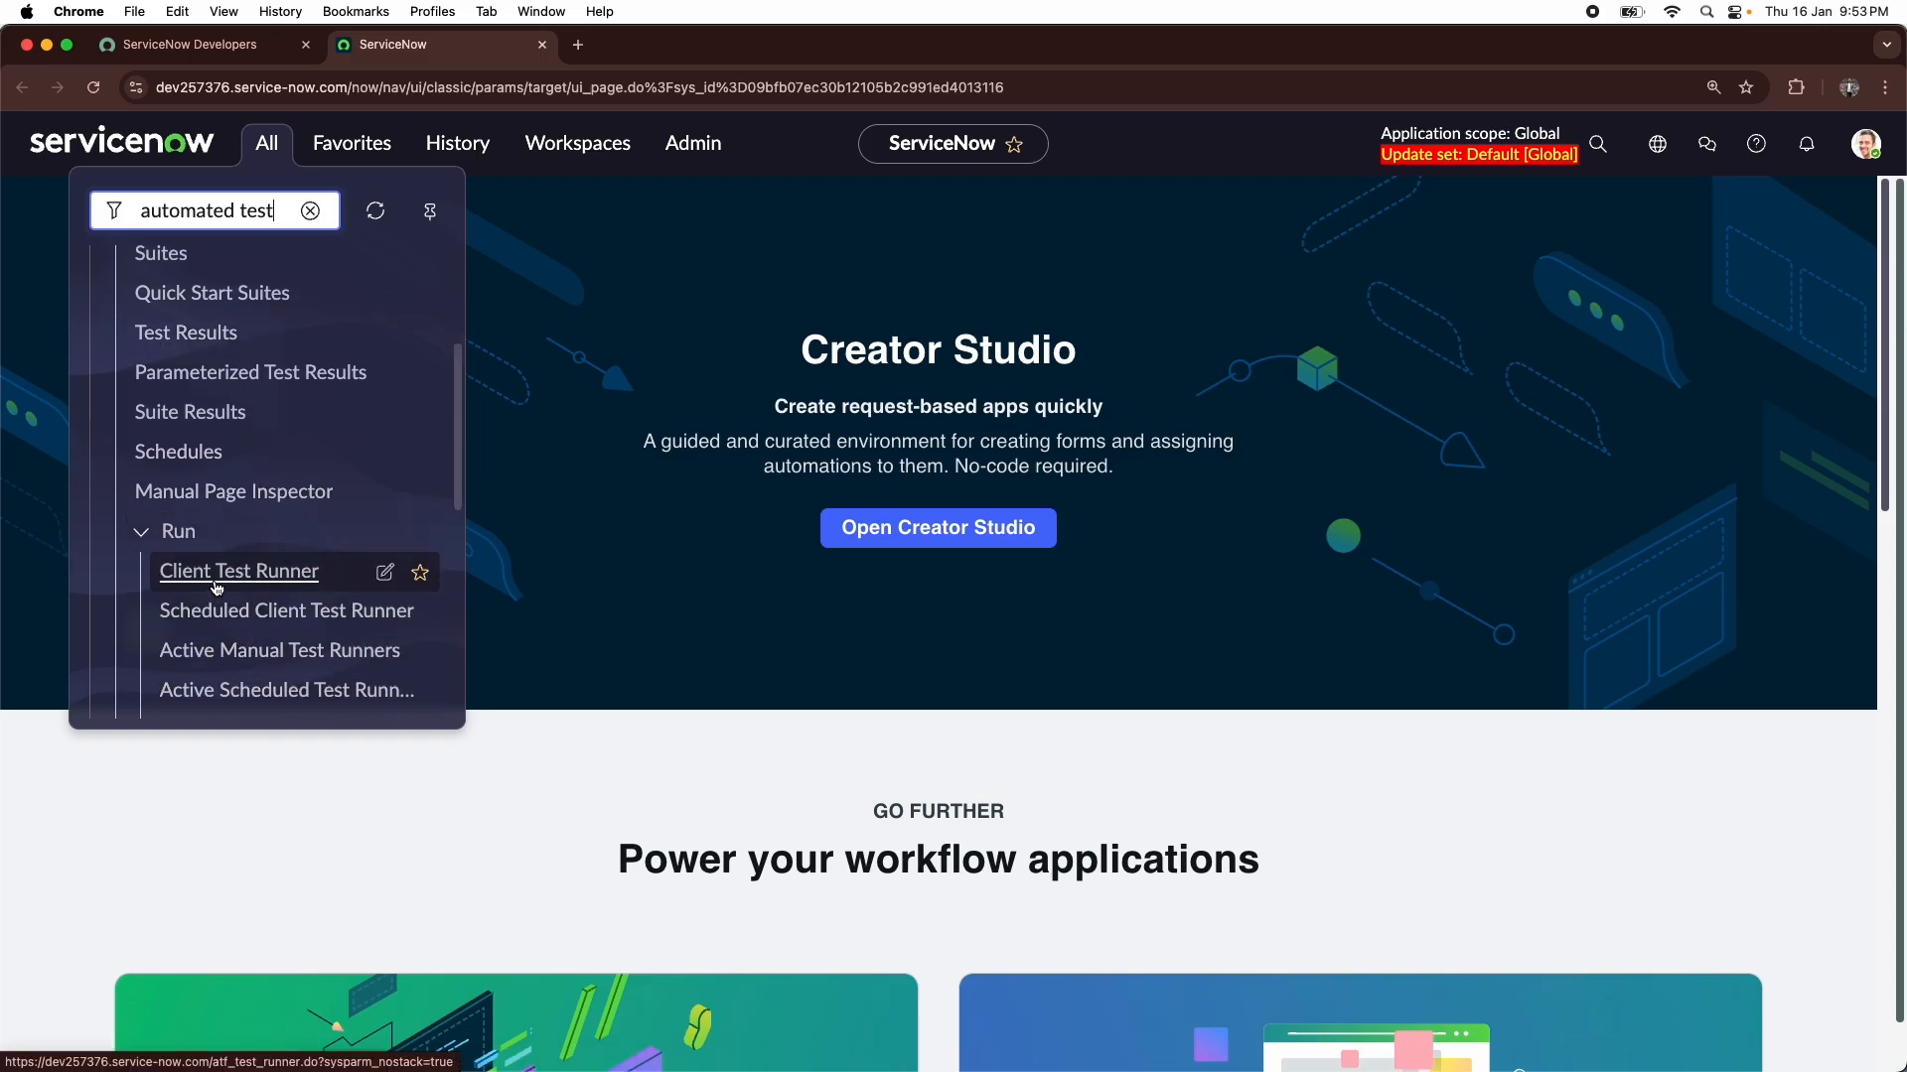
scroll(199, 387, "down", 1)
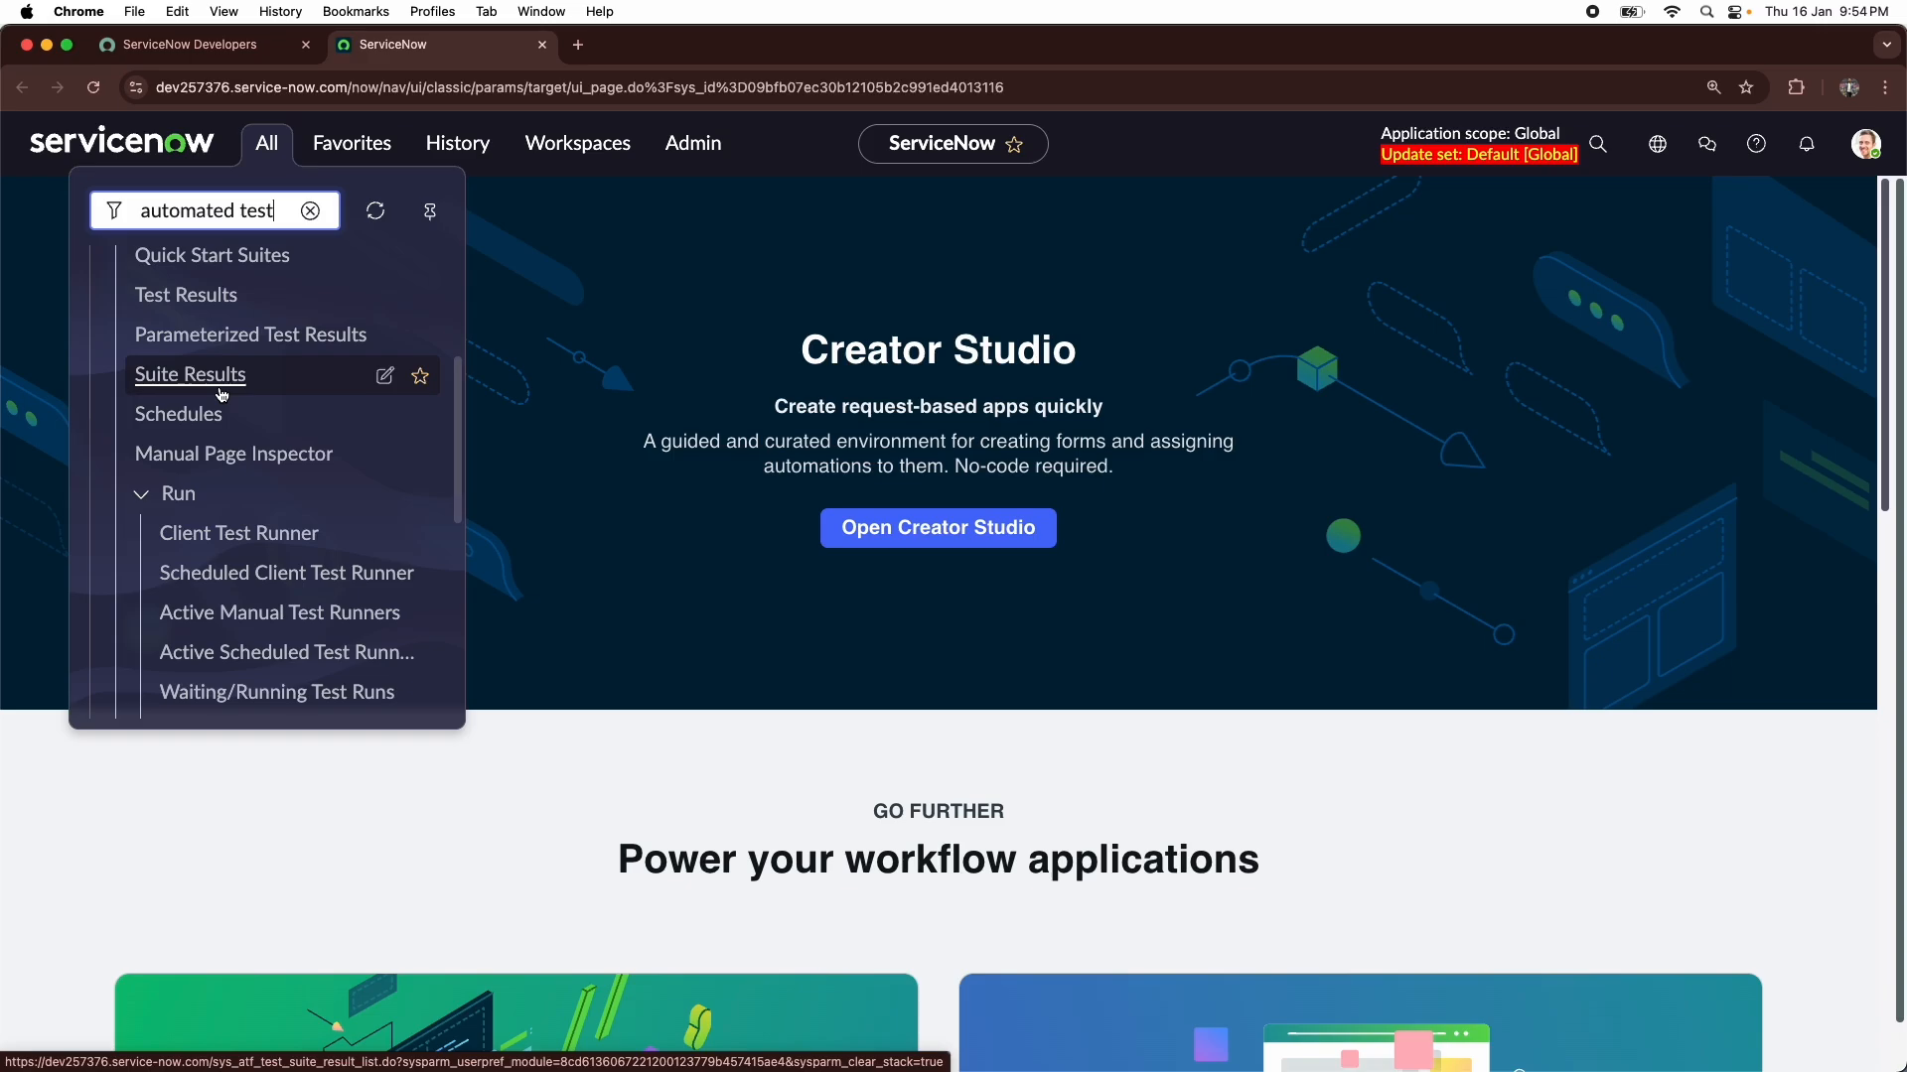
scroll(214, 397, "down", 1)
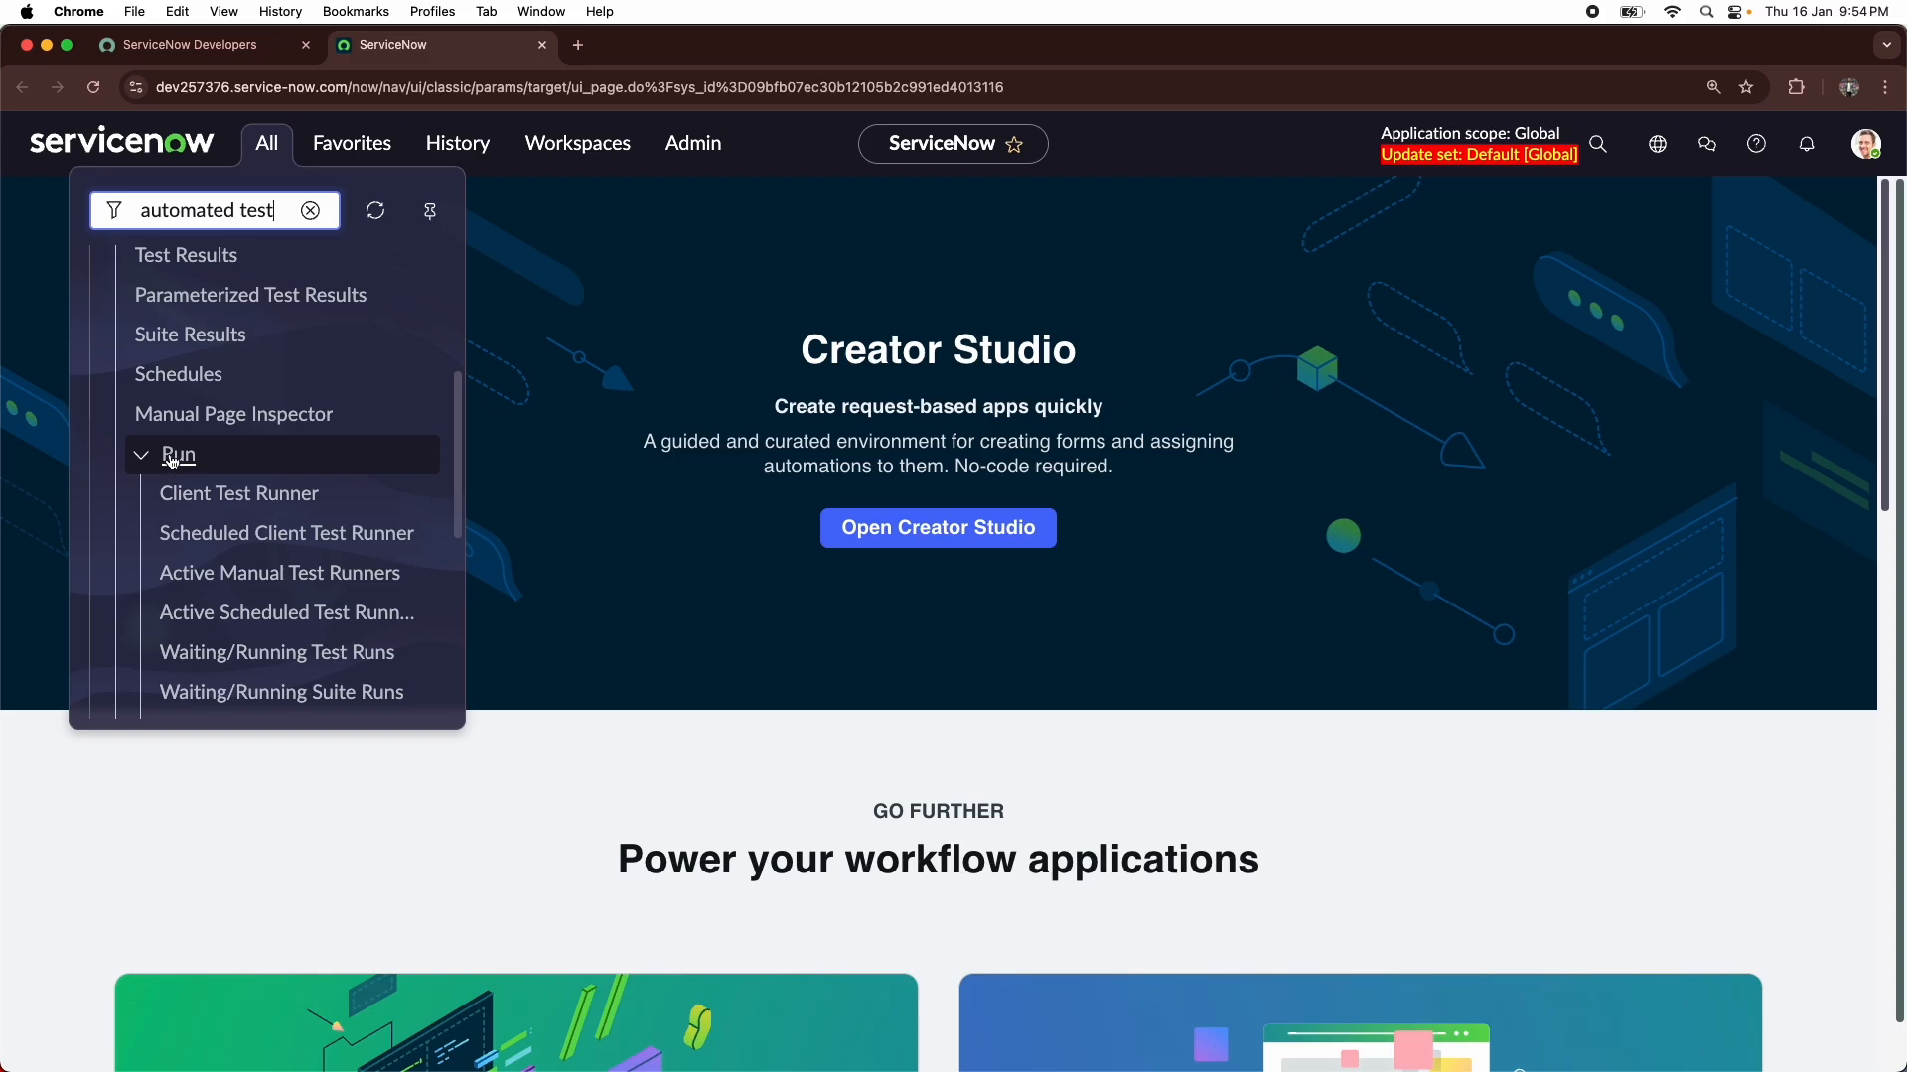
scroll(201, 477, "down", 5)
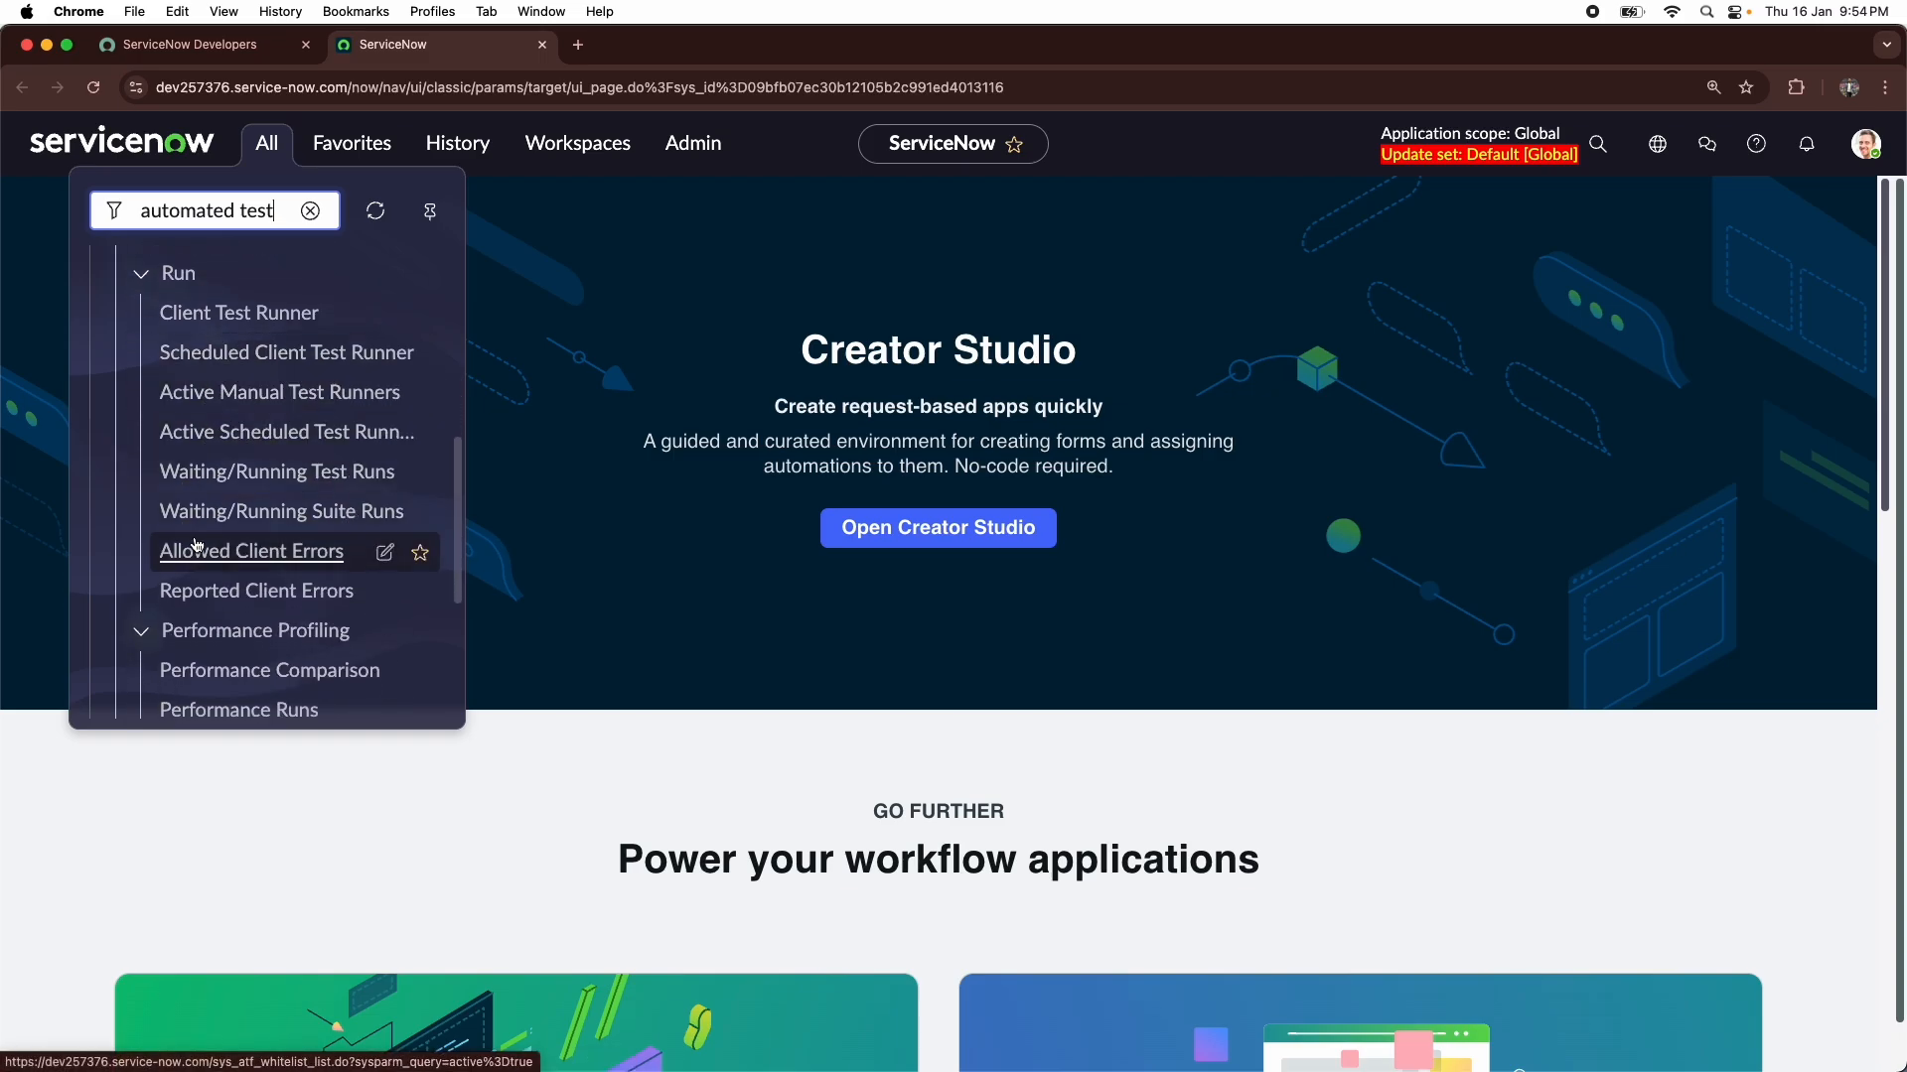
scroll(207, 546, "down", 4)
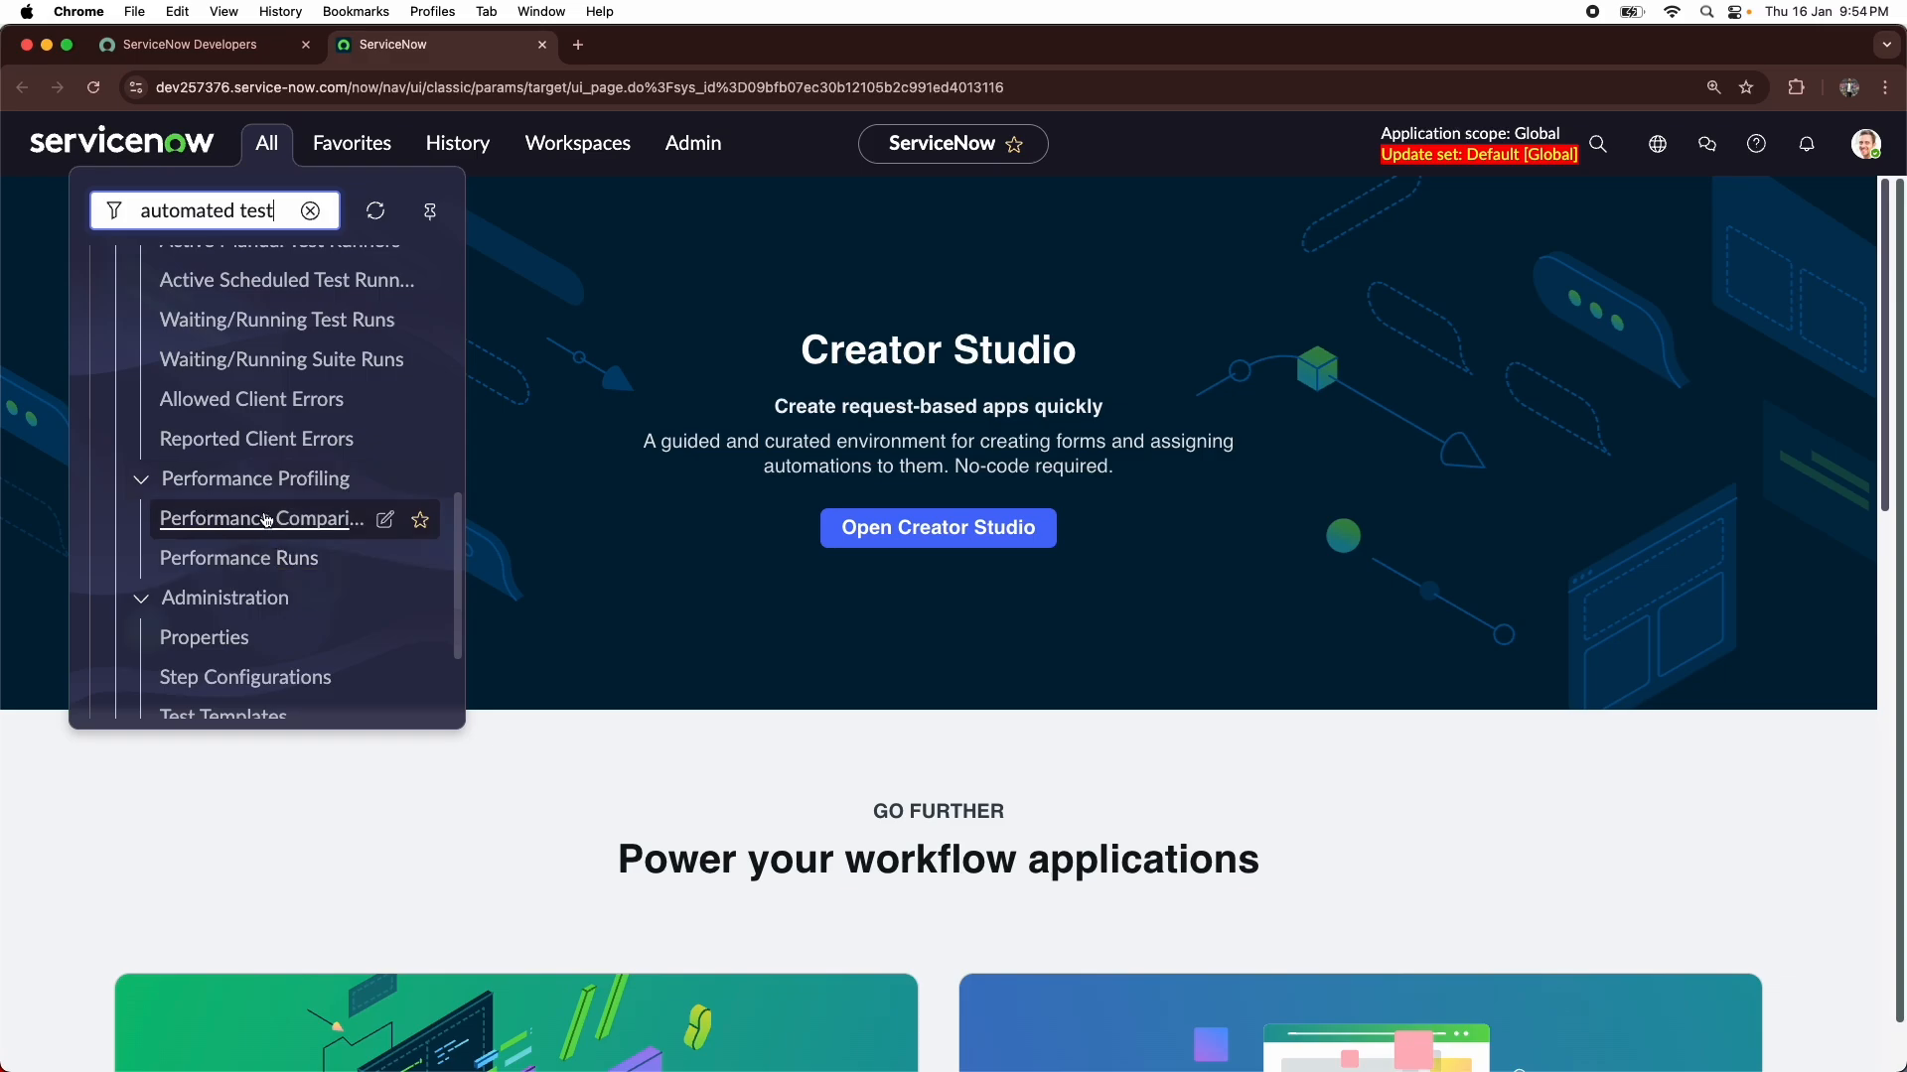
scroll(238, 527, "down", 2)
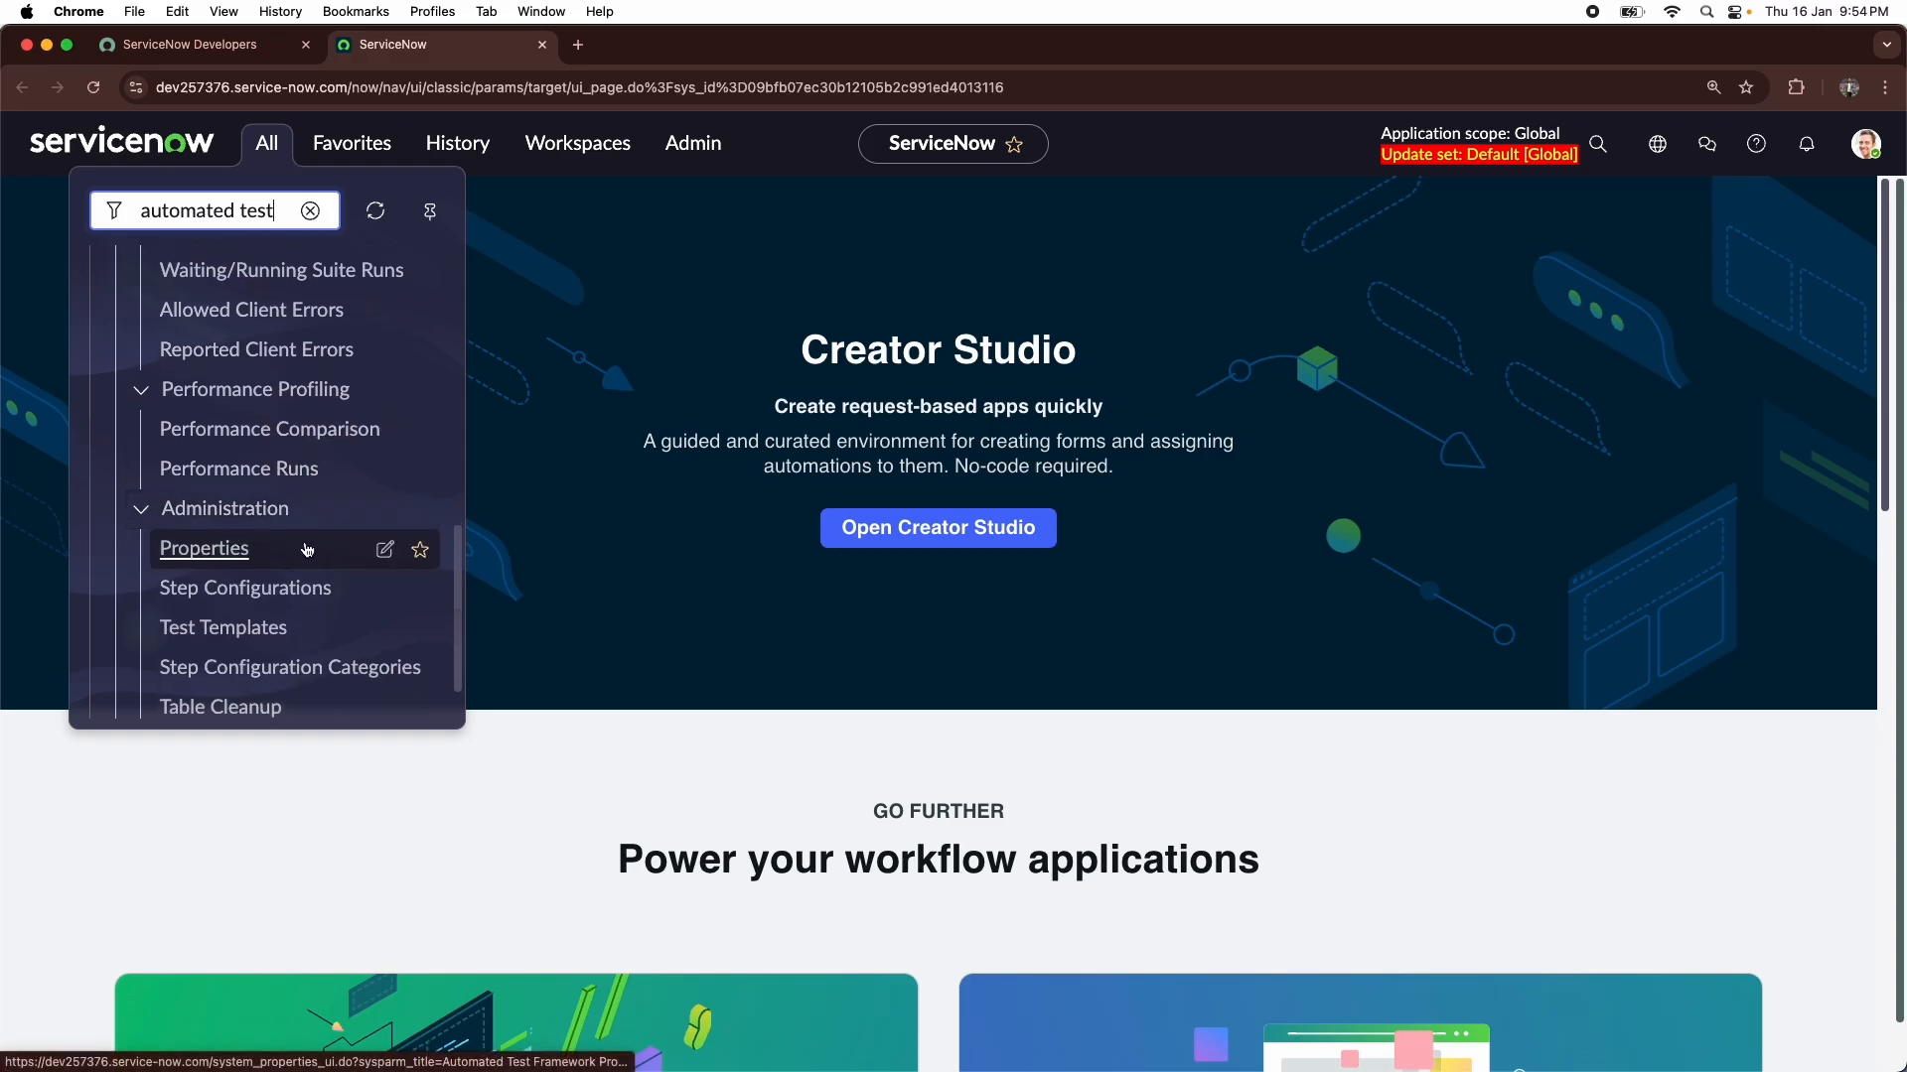
scroll(312, 549, "down", 2)
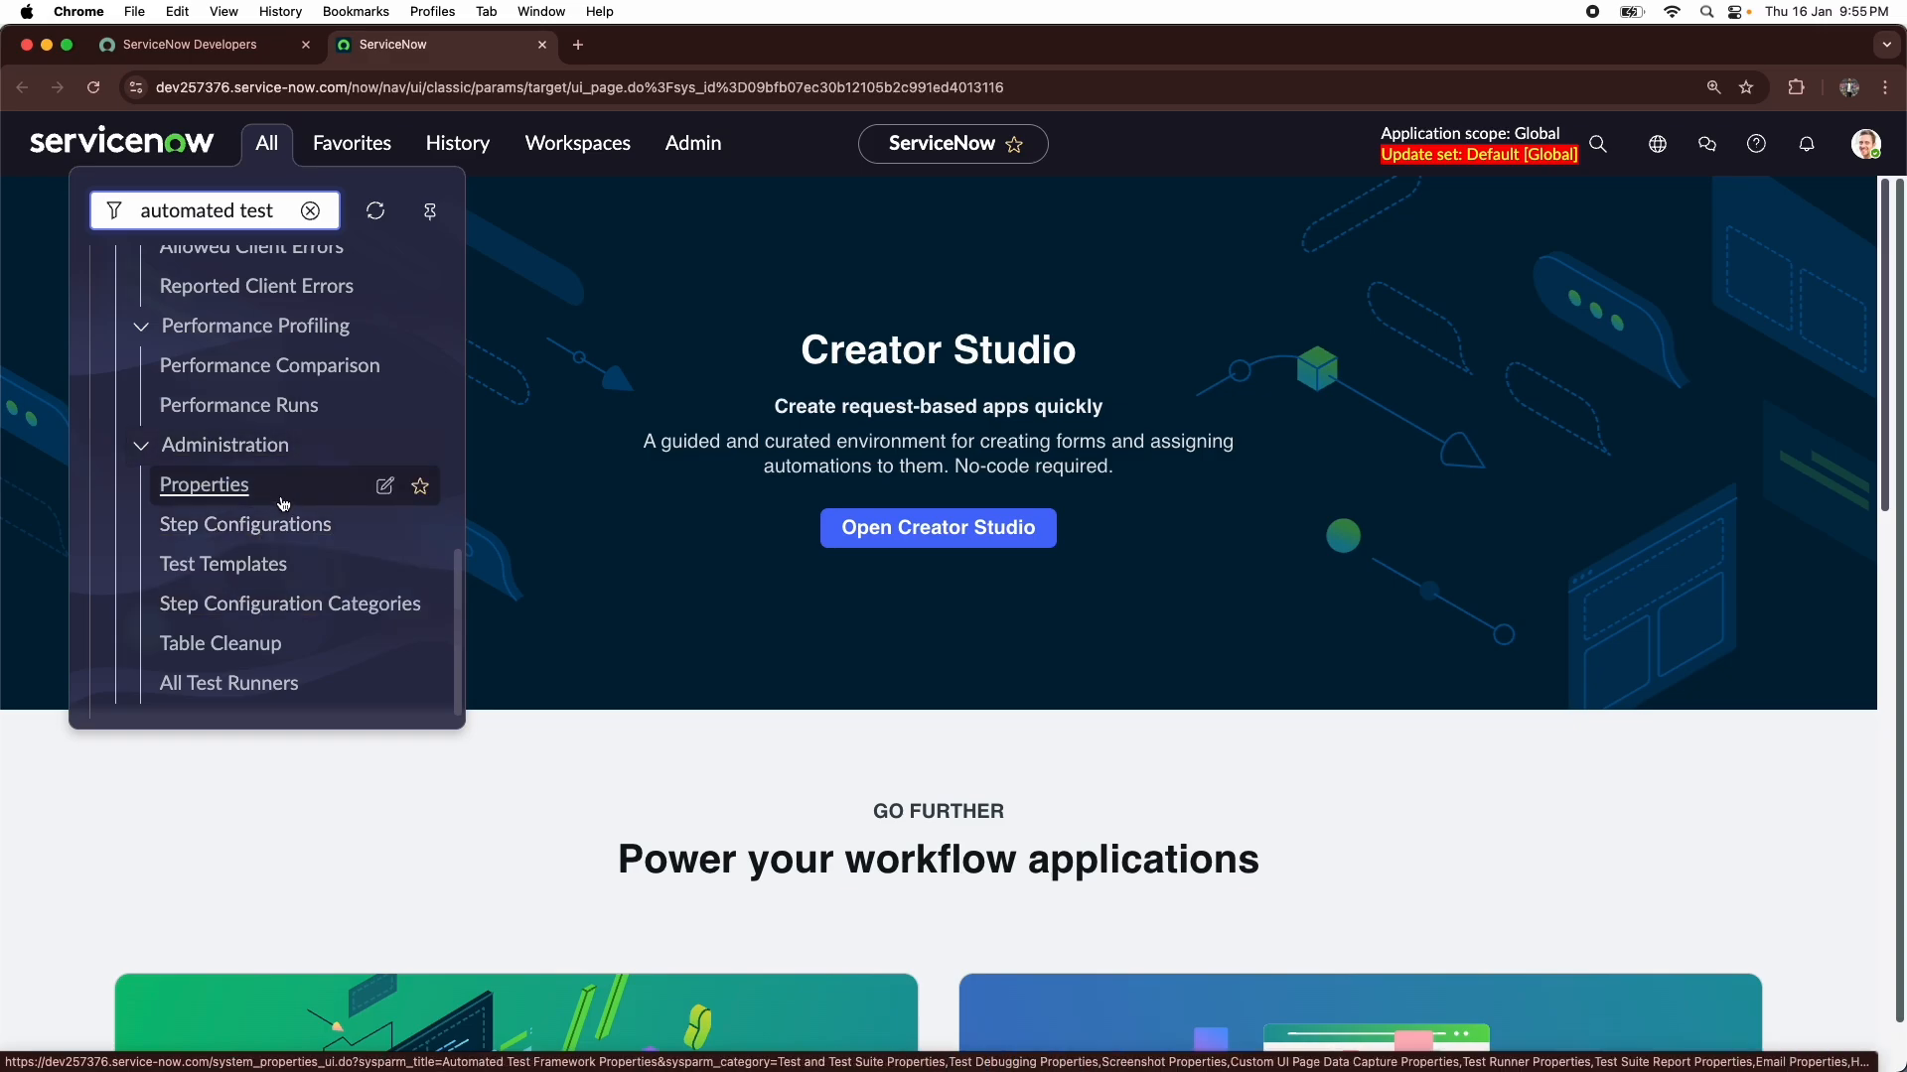
- Open the Tests list of the Automated Test Framework and look through its existing tests
scroll(282, 508, "up", 10)
left_click(156, 475)
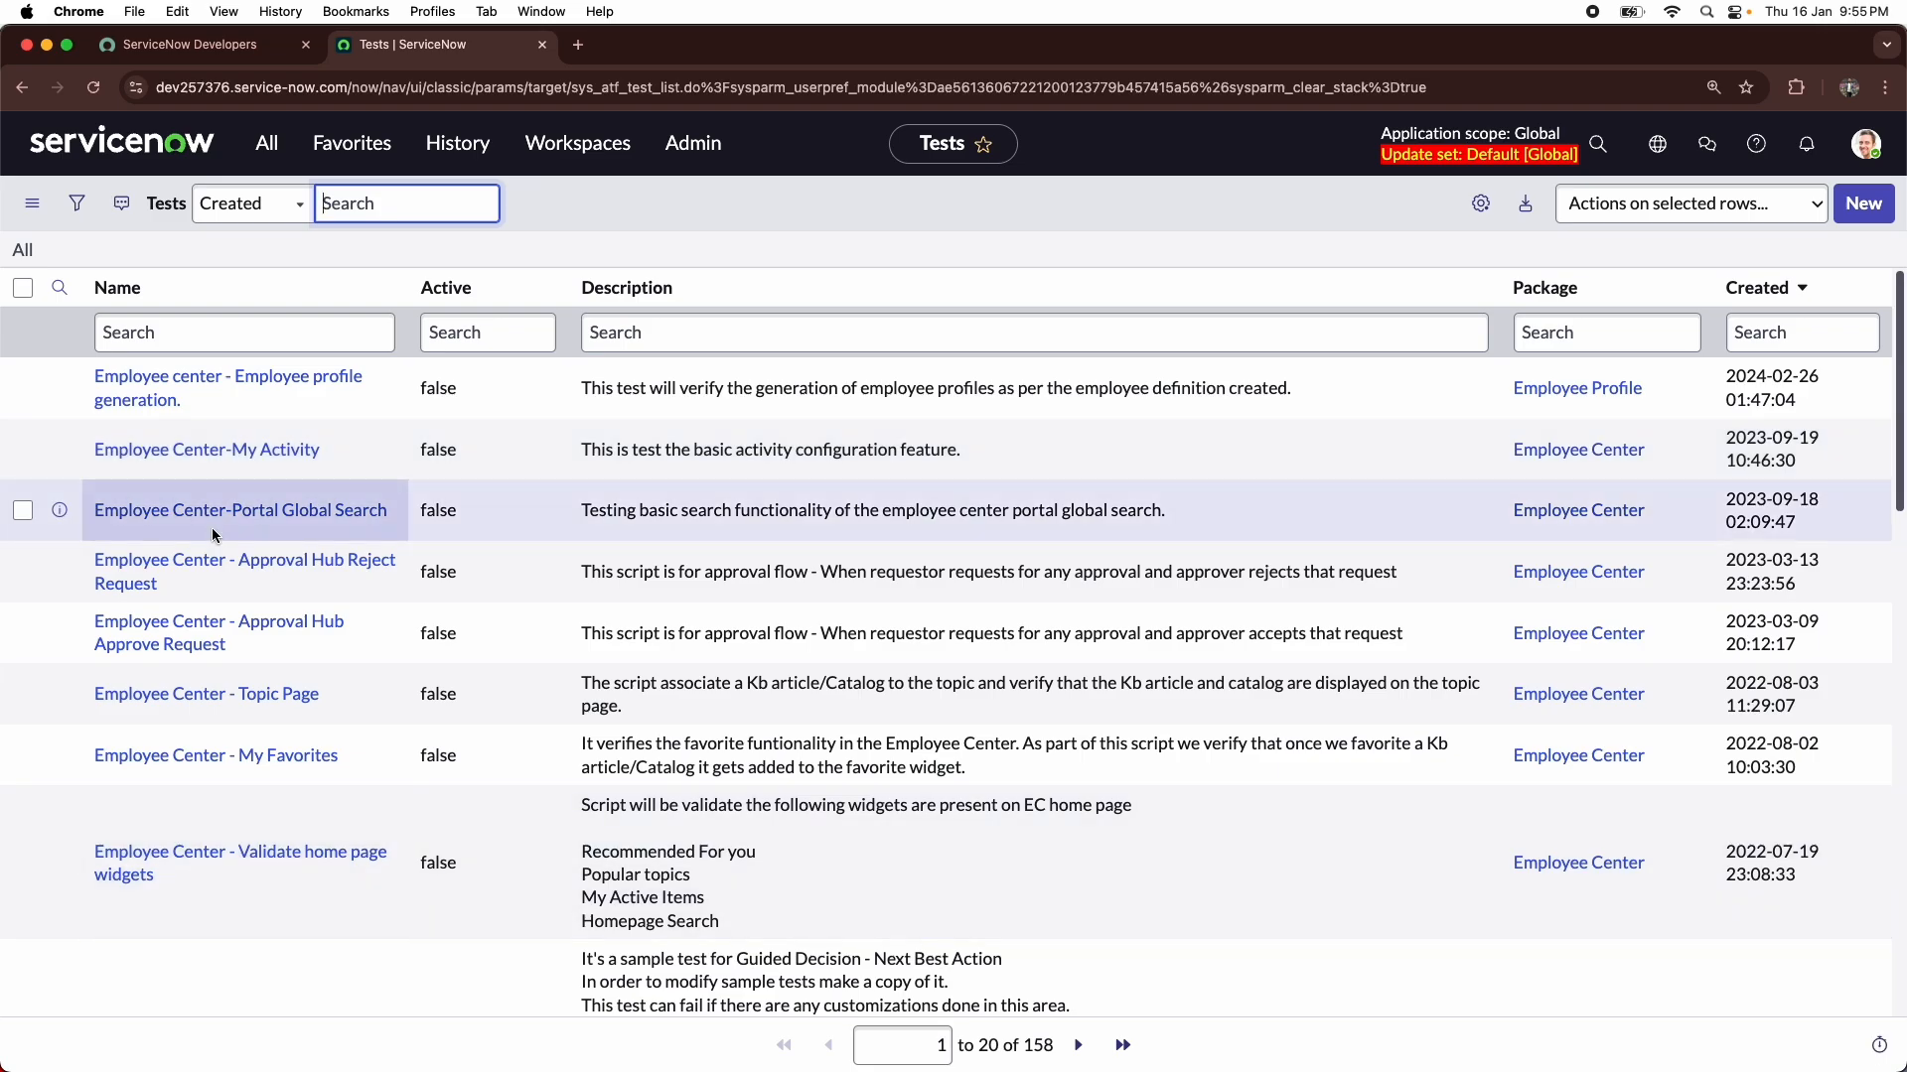
scroll(324, 568, "down", 3)
scroll(320, 561, "down", 5)
scroll(320, 516, "up", 3)
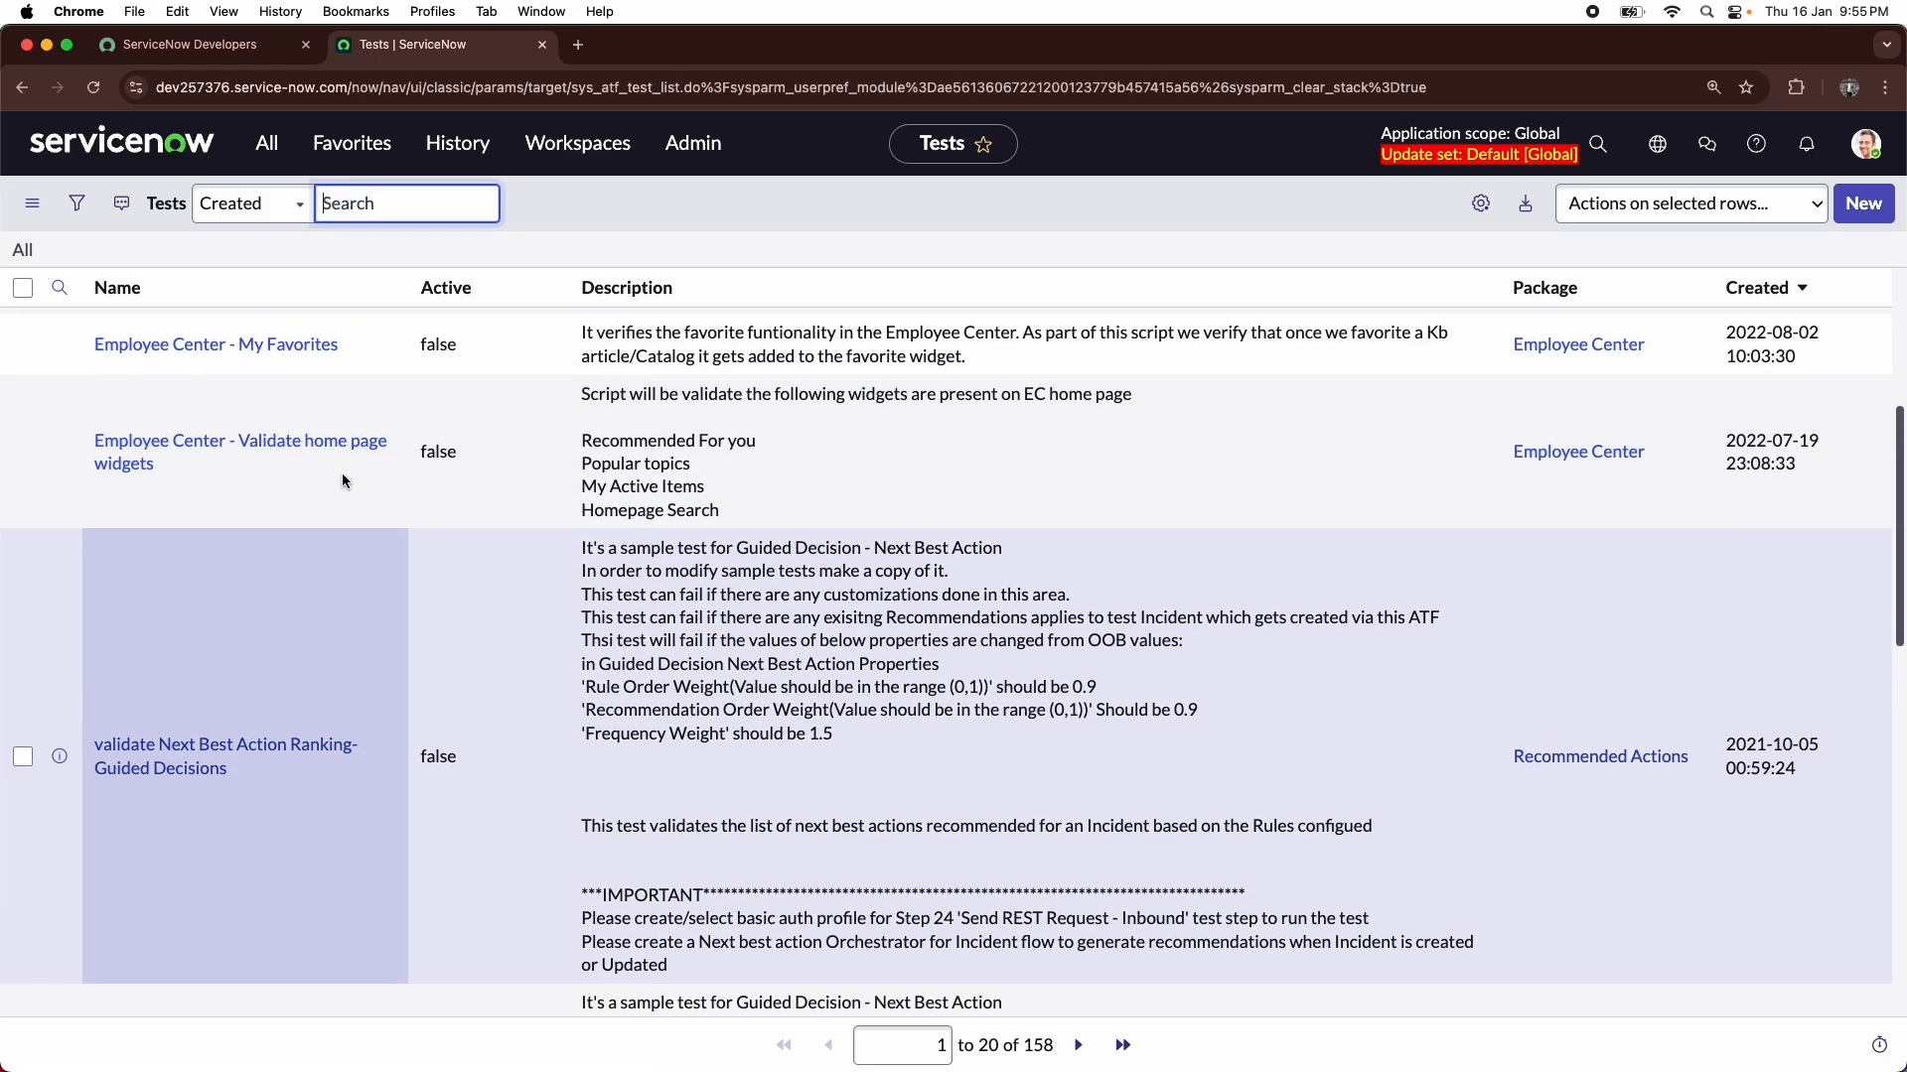
scroll(342, 481, "up", 5)
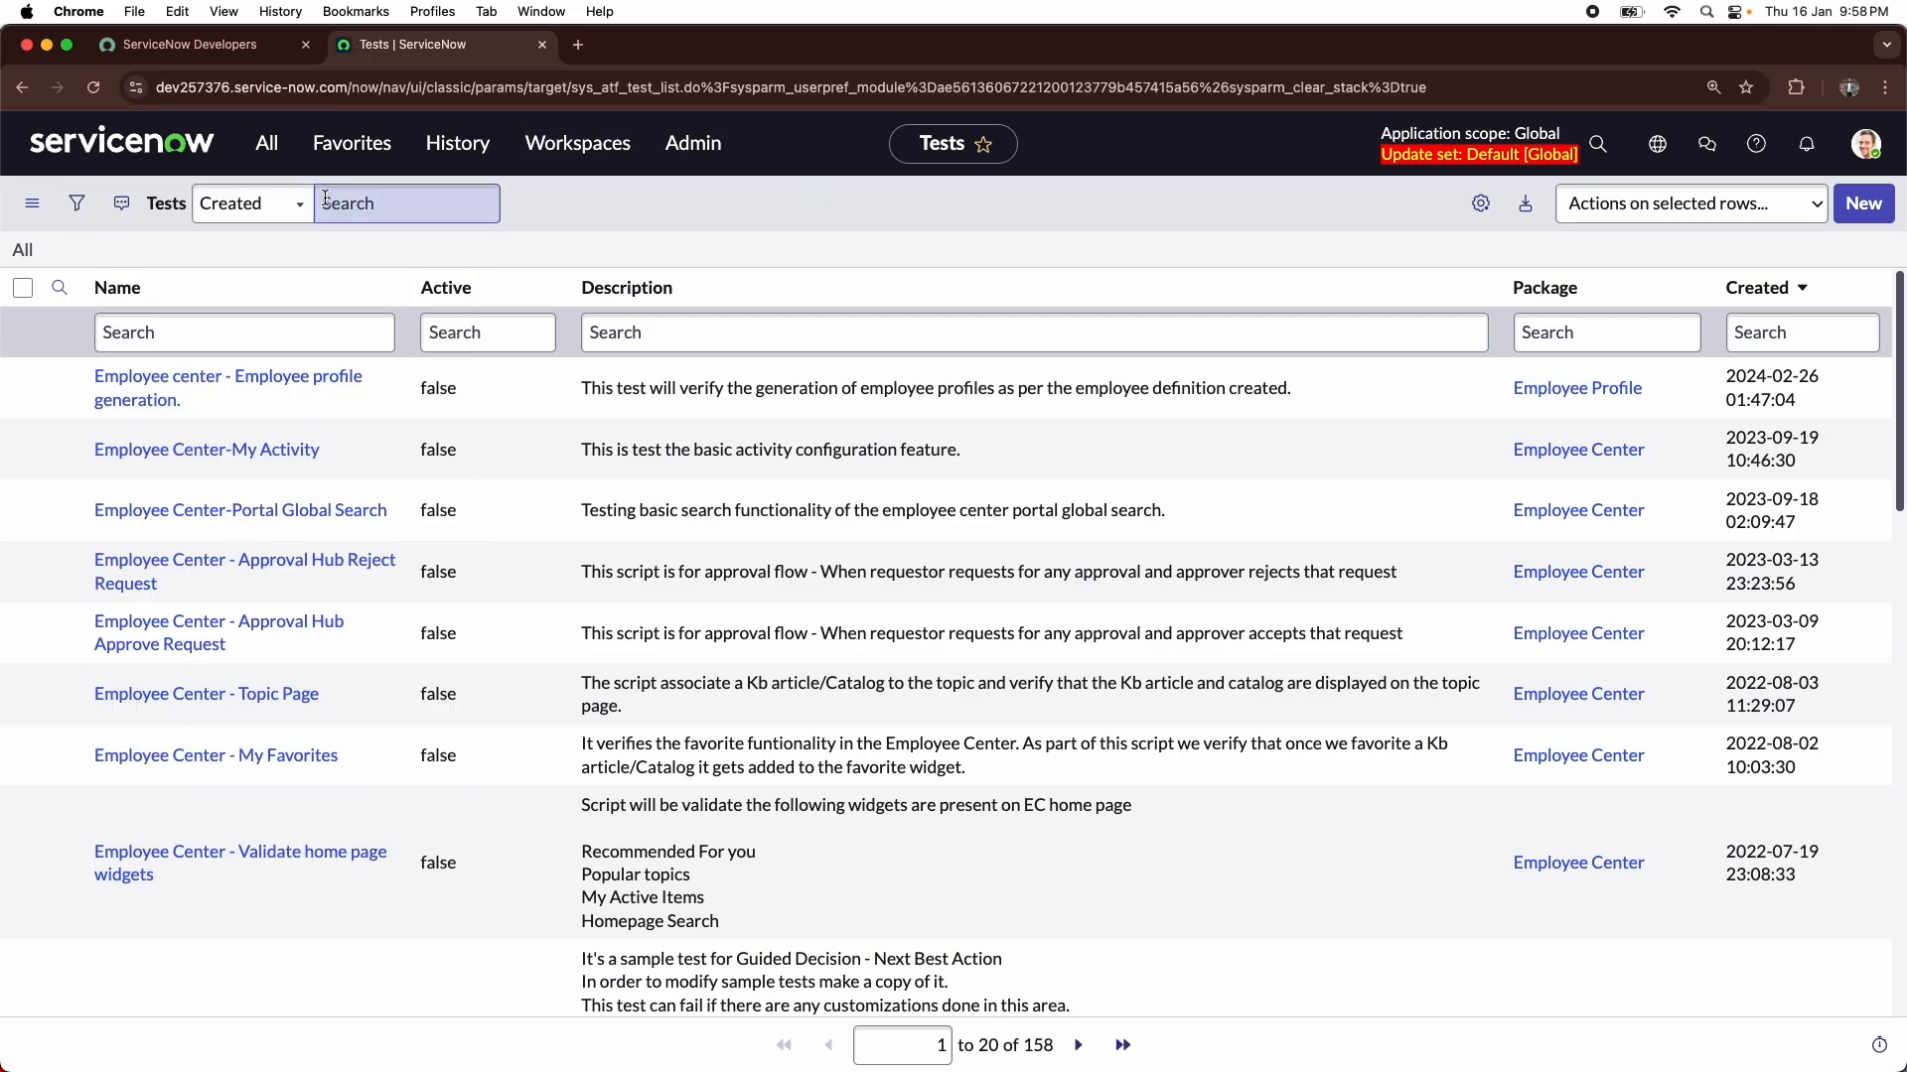
- Open the user table list with sys_user.LIST and start a new user record
left_click(267, 143)
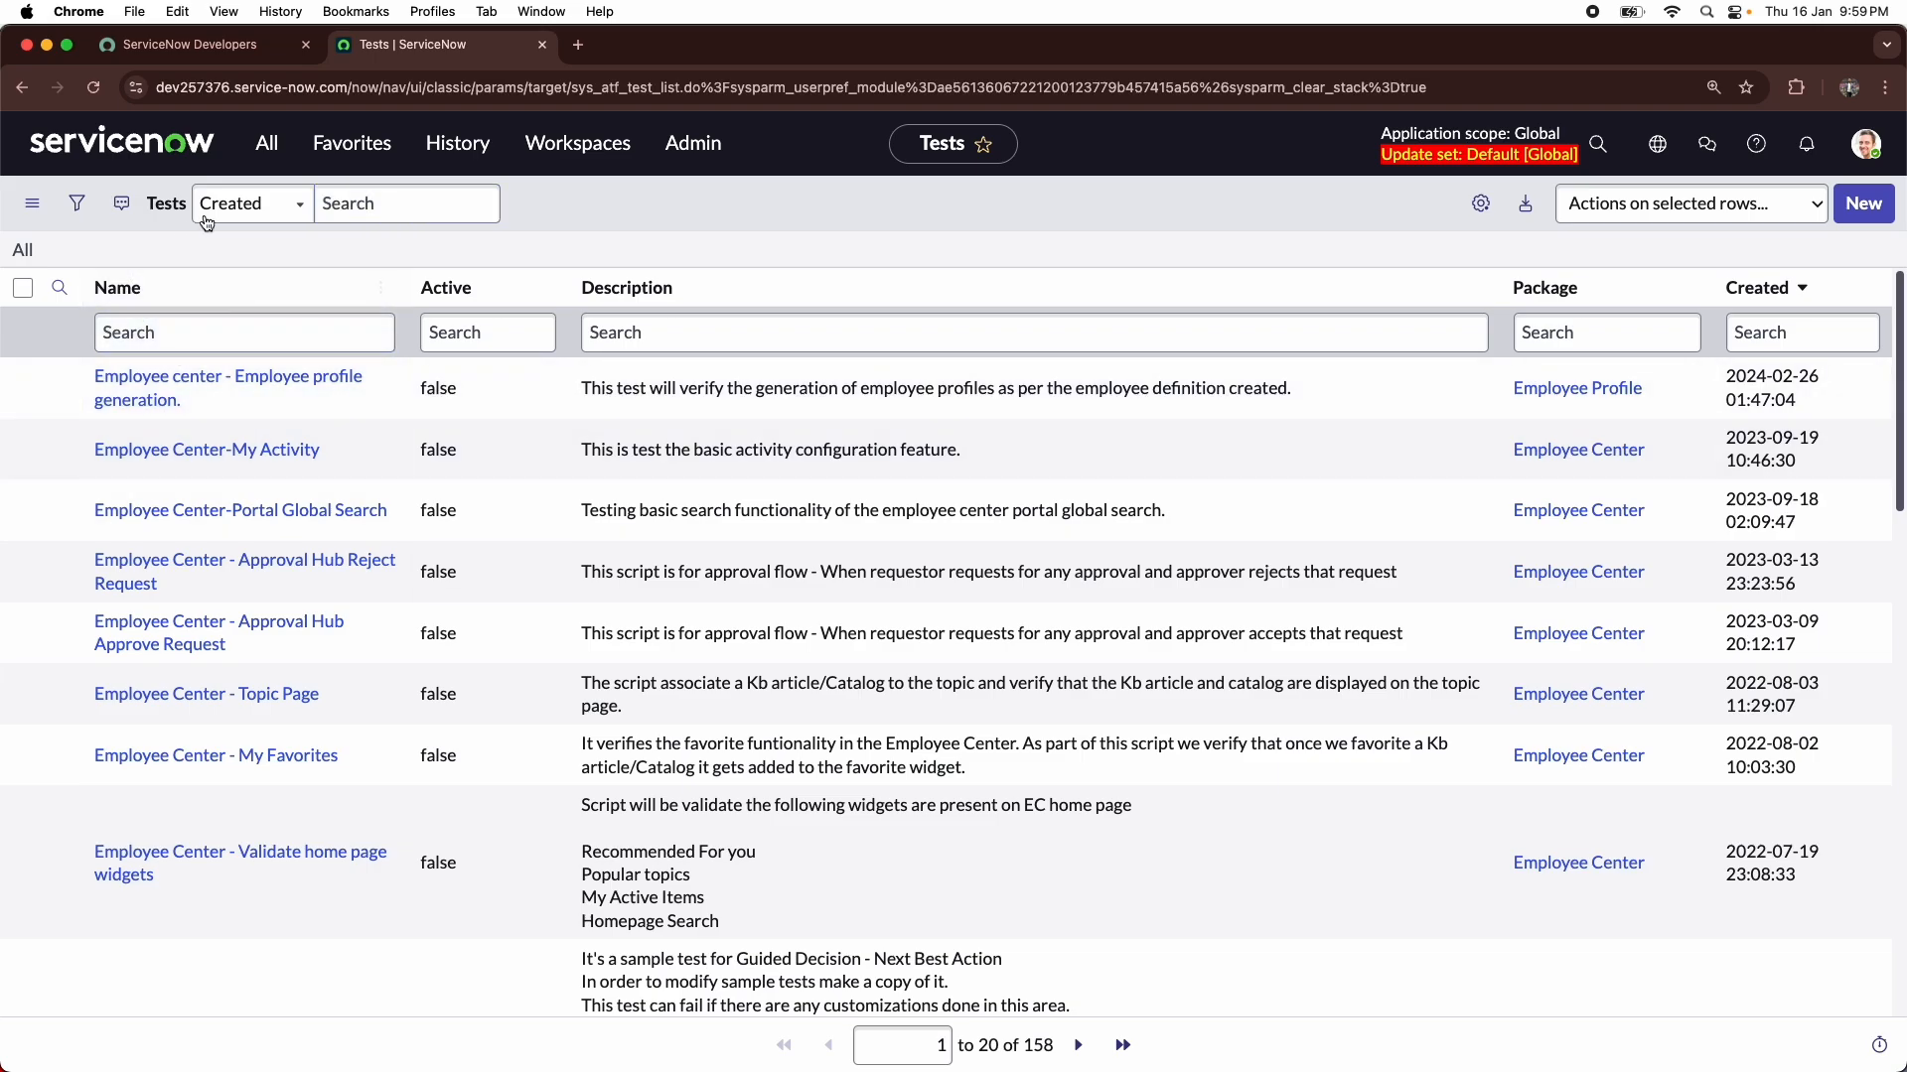
left_click(260, 154)
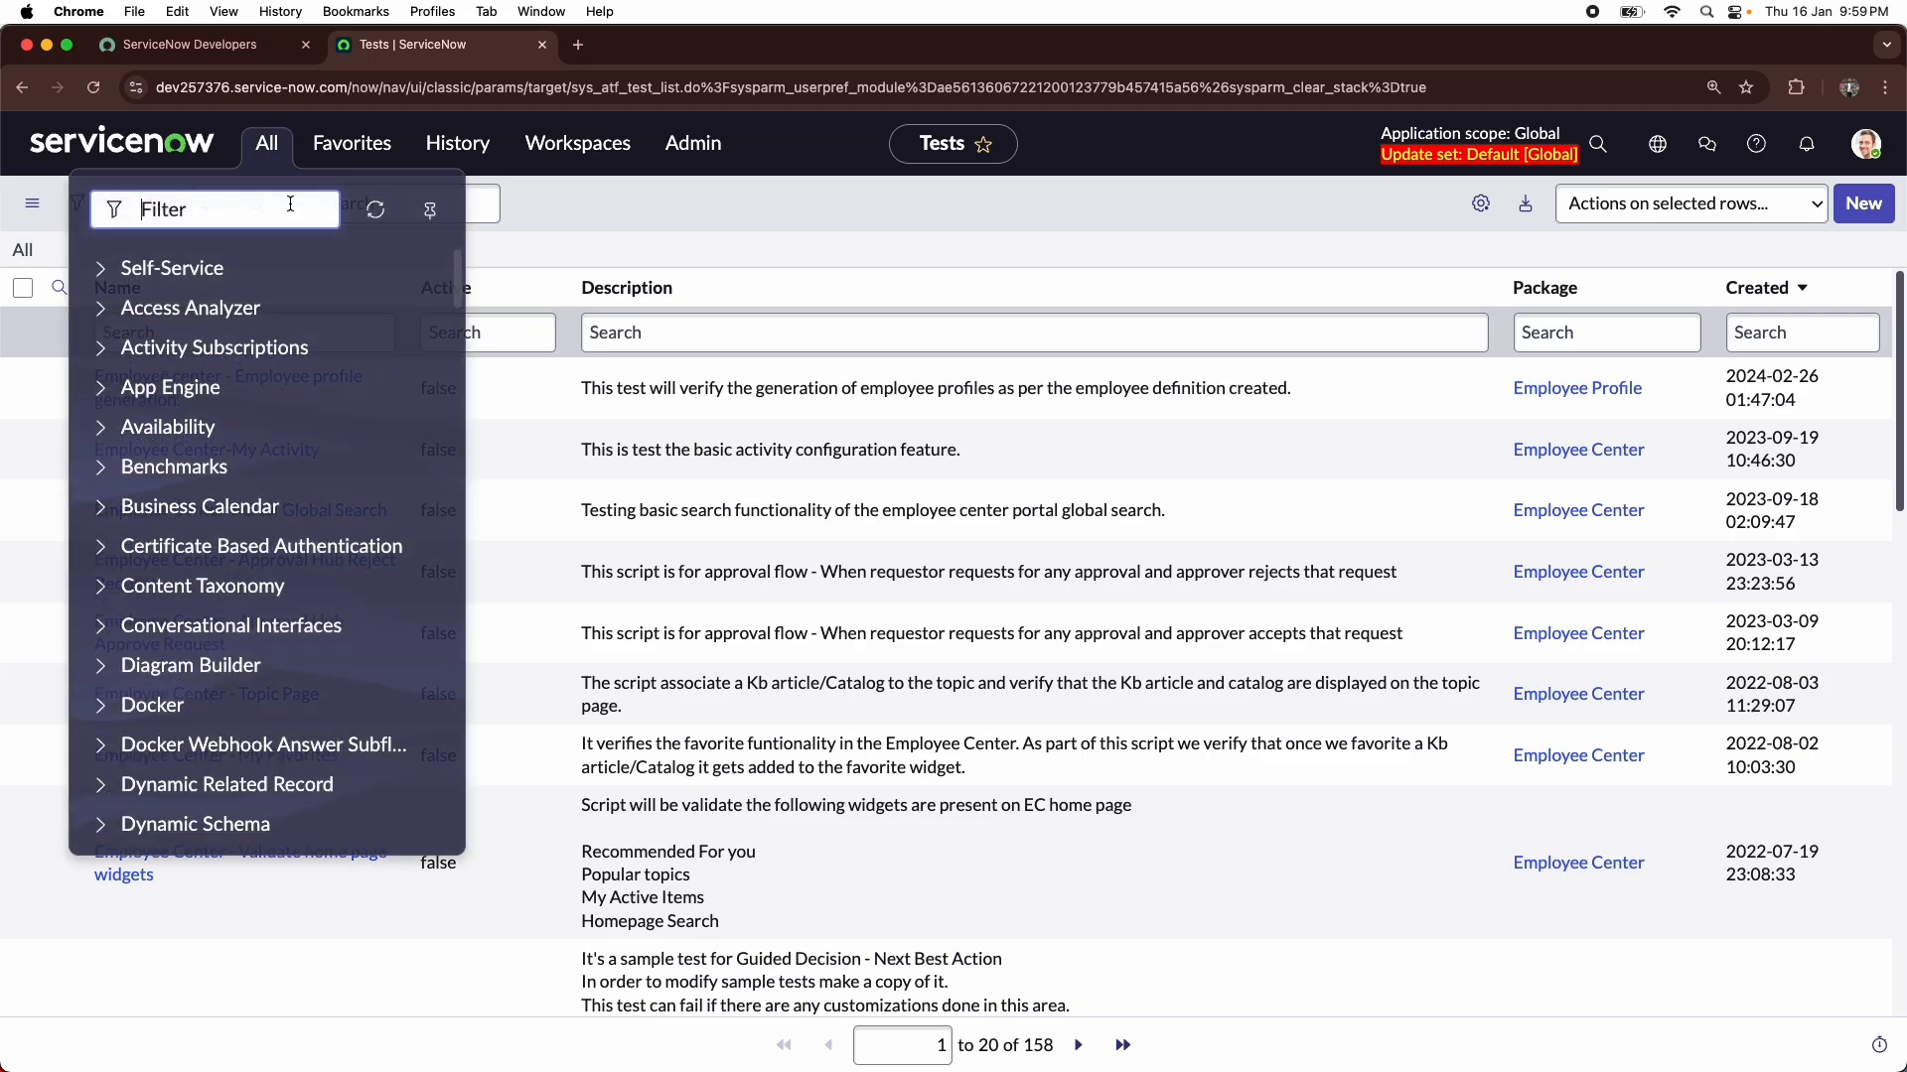
type("sys_")
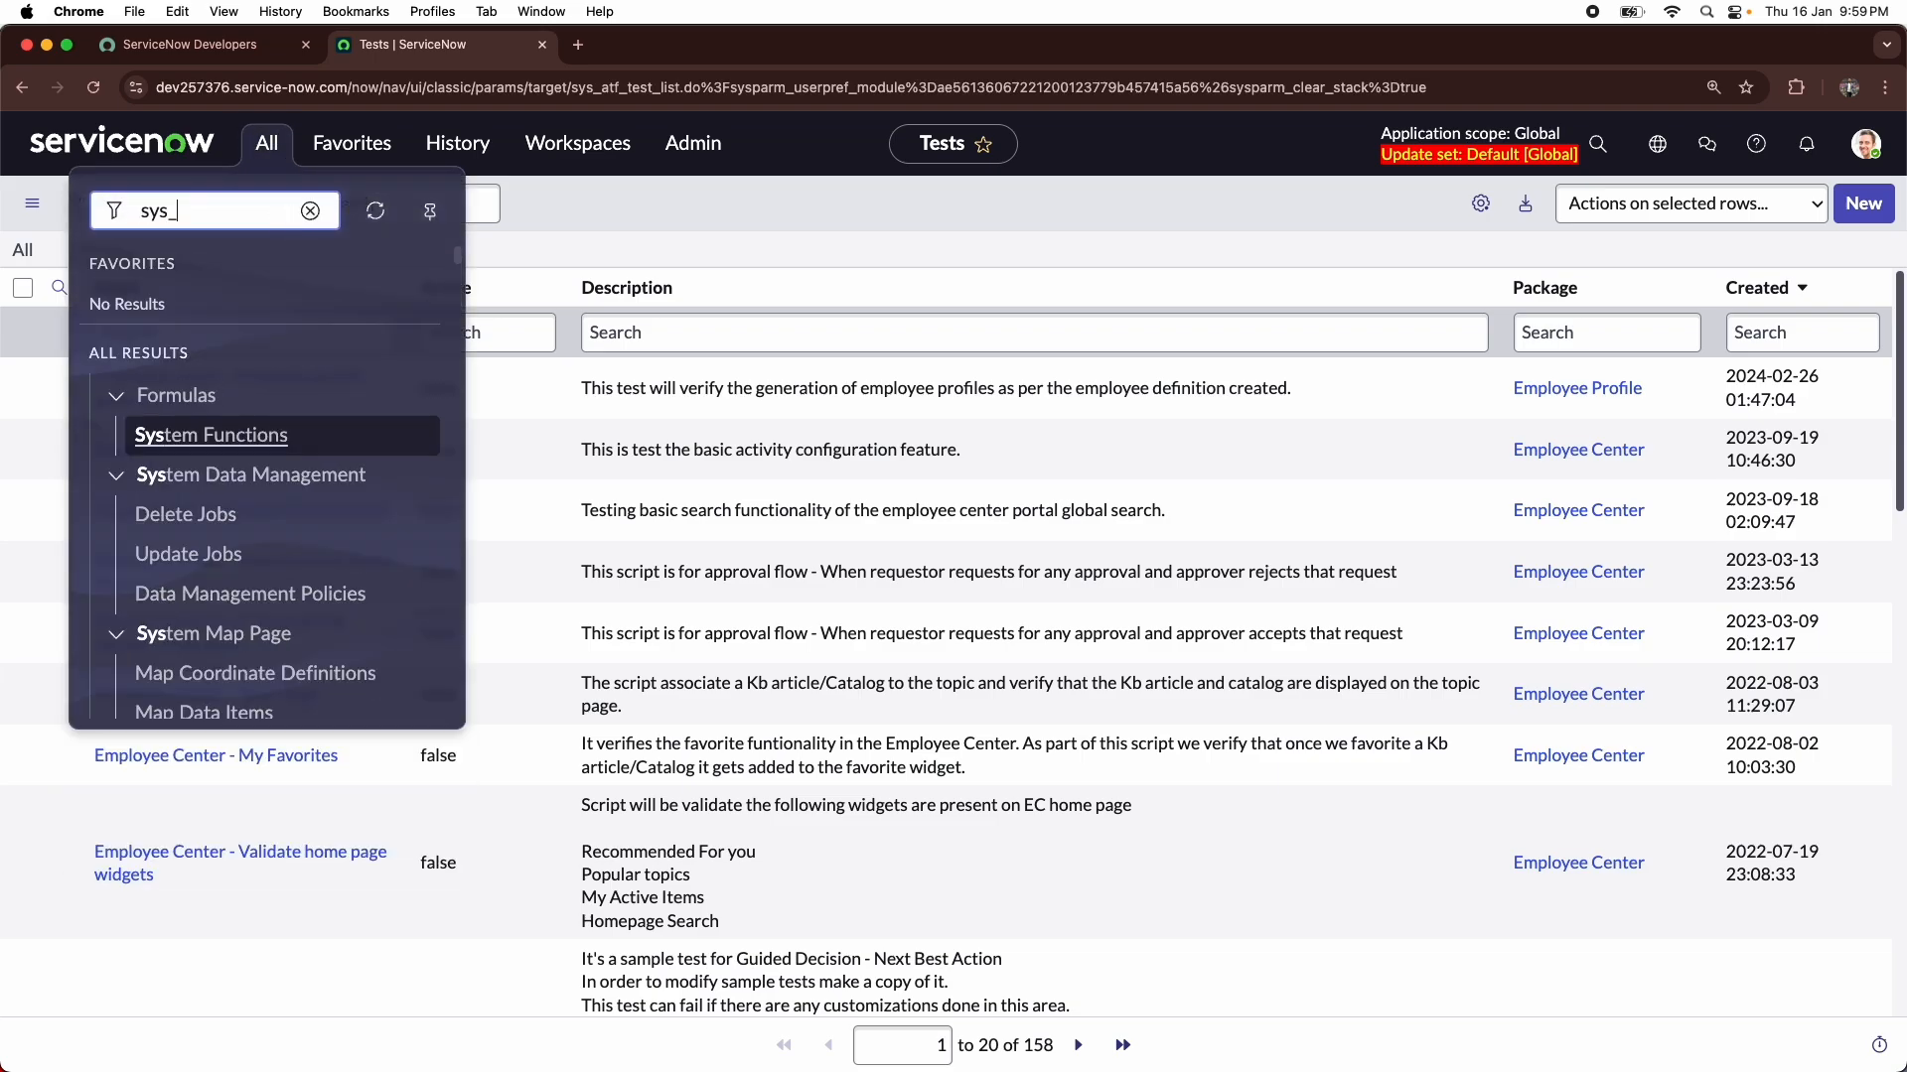
type("user.LIST")
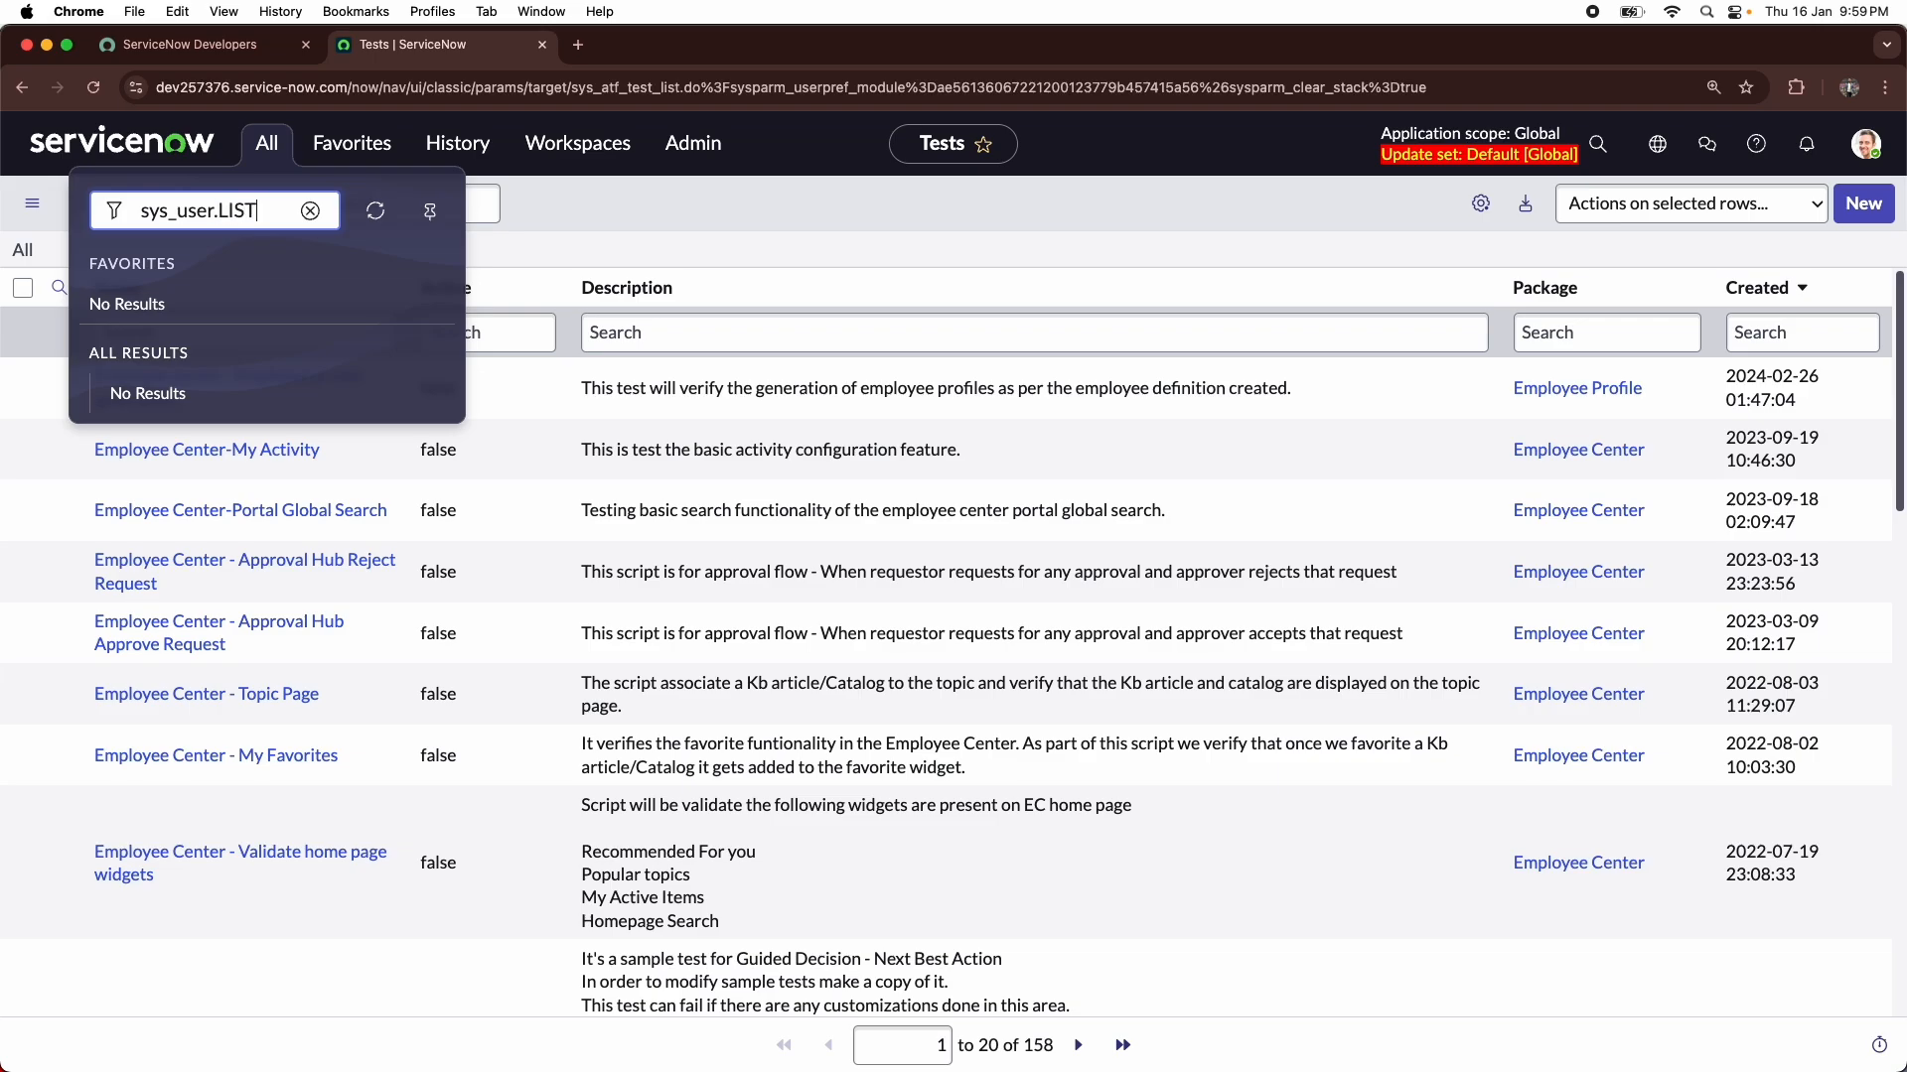
key("Return")
left_click(1847, 154)
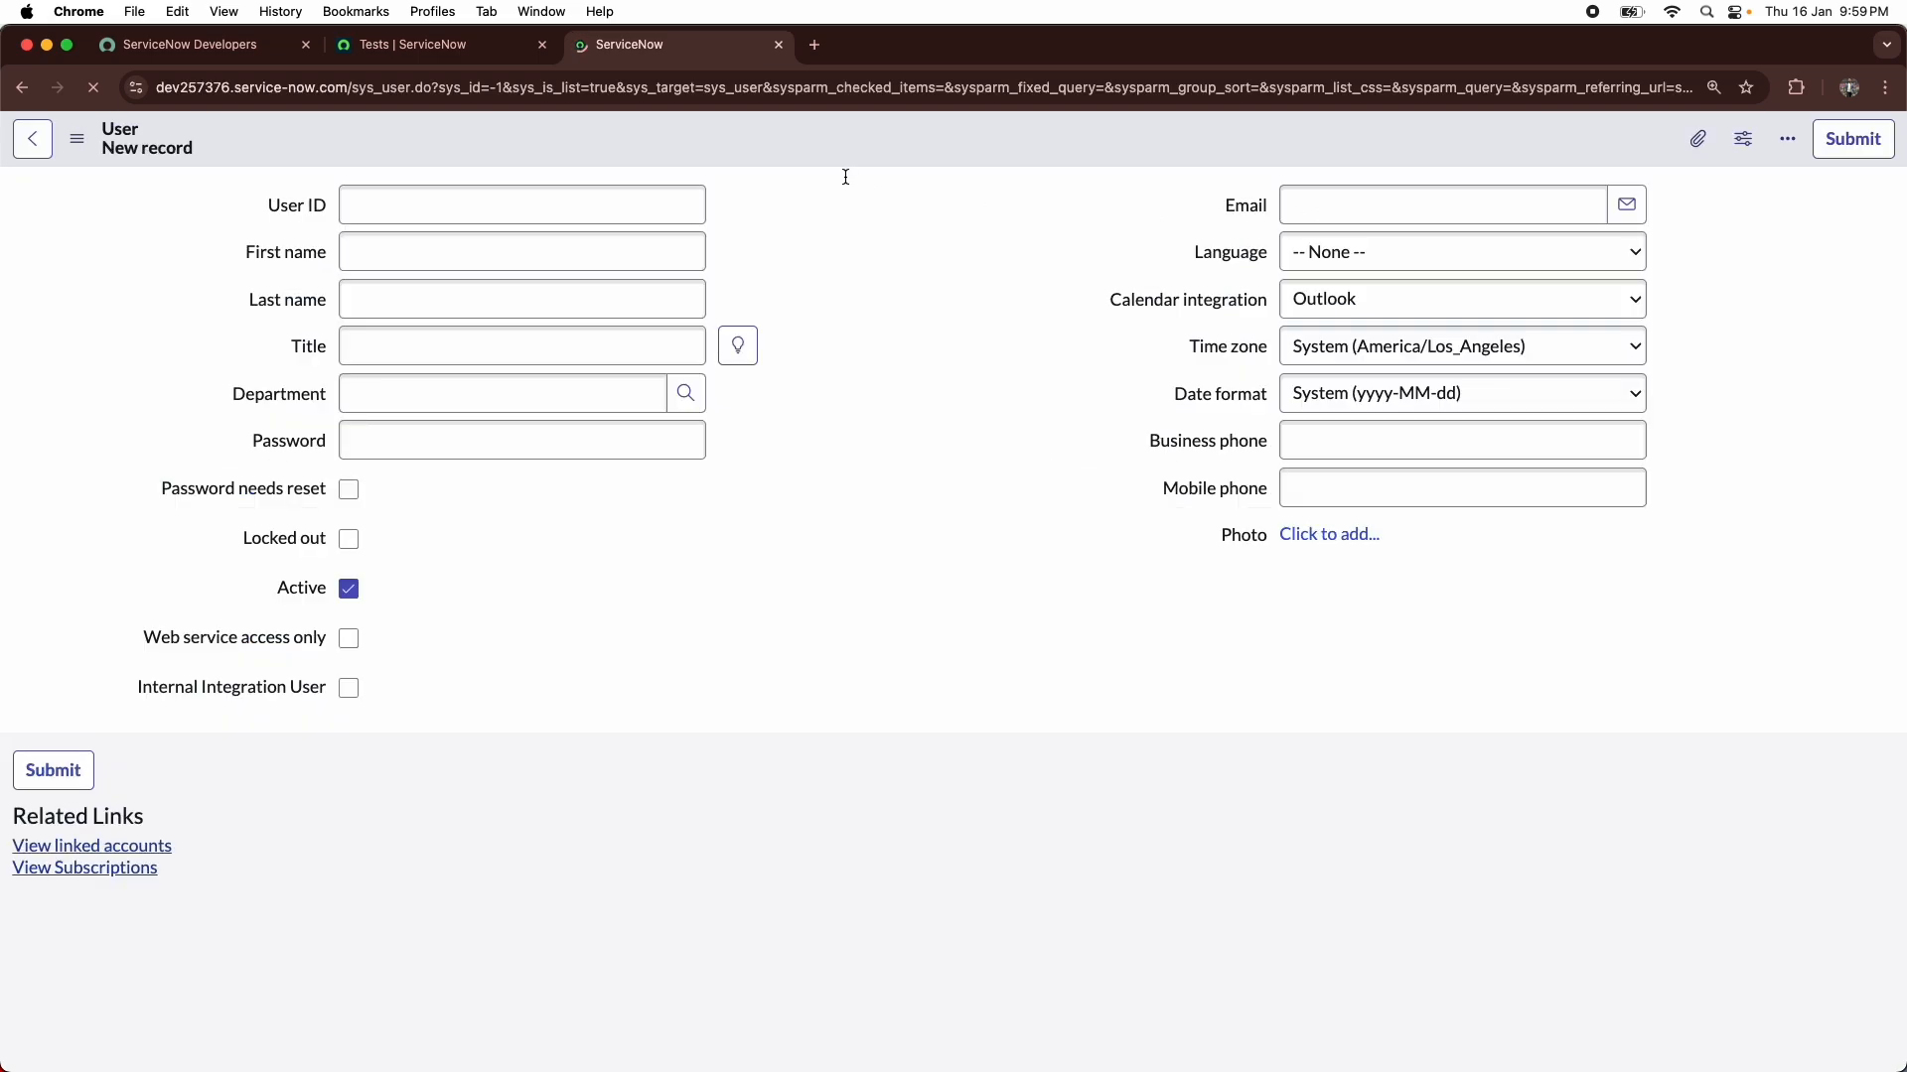
- Return to the Tests list, bring up the Impersonate user dialog and close it again
left_click(496, 46)
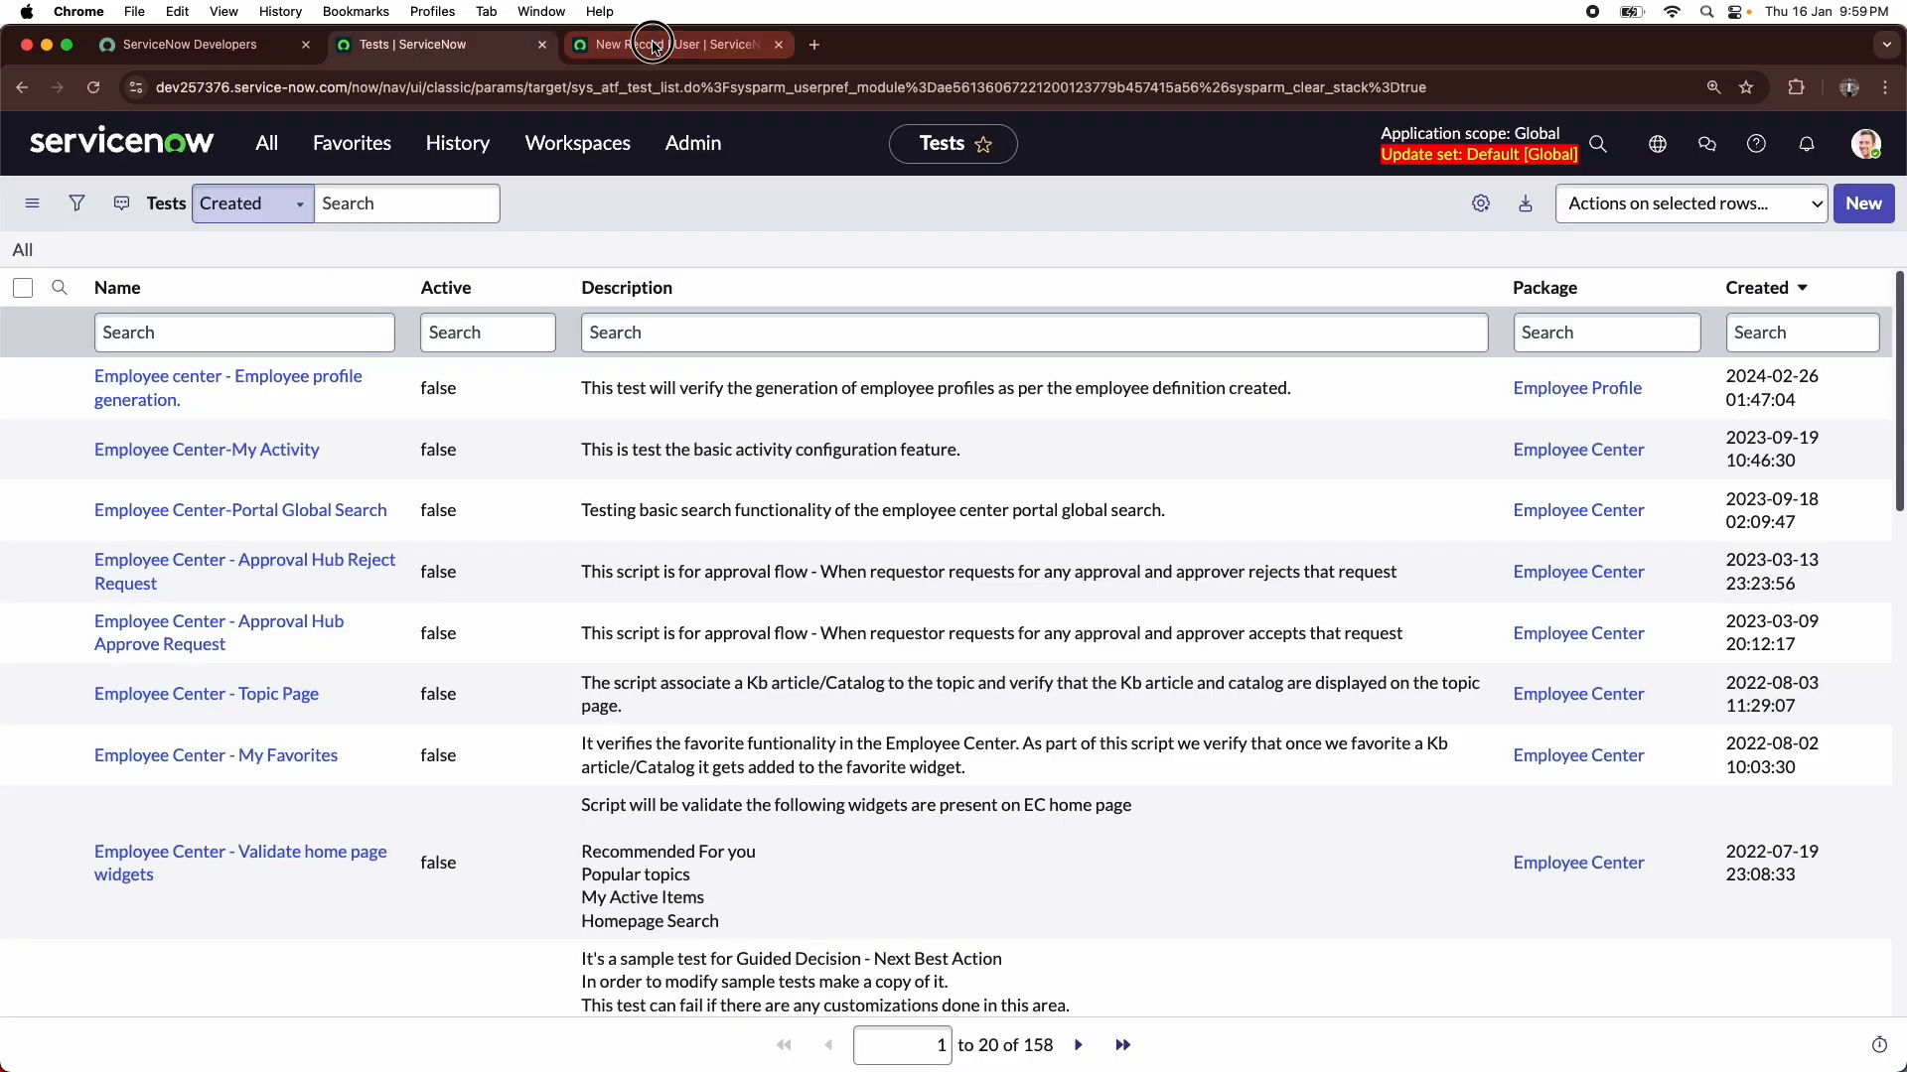
left_click(656, 48)
left_click(459, 46)
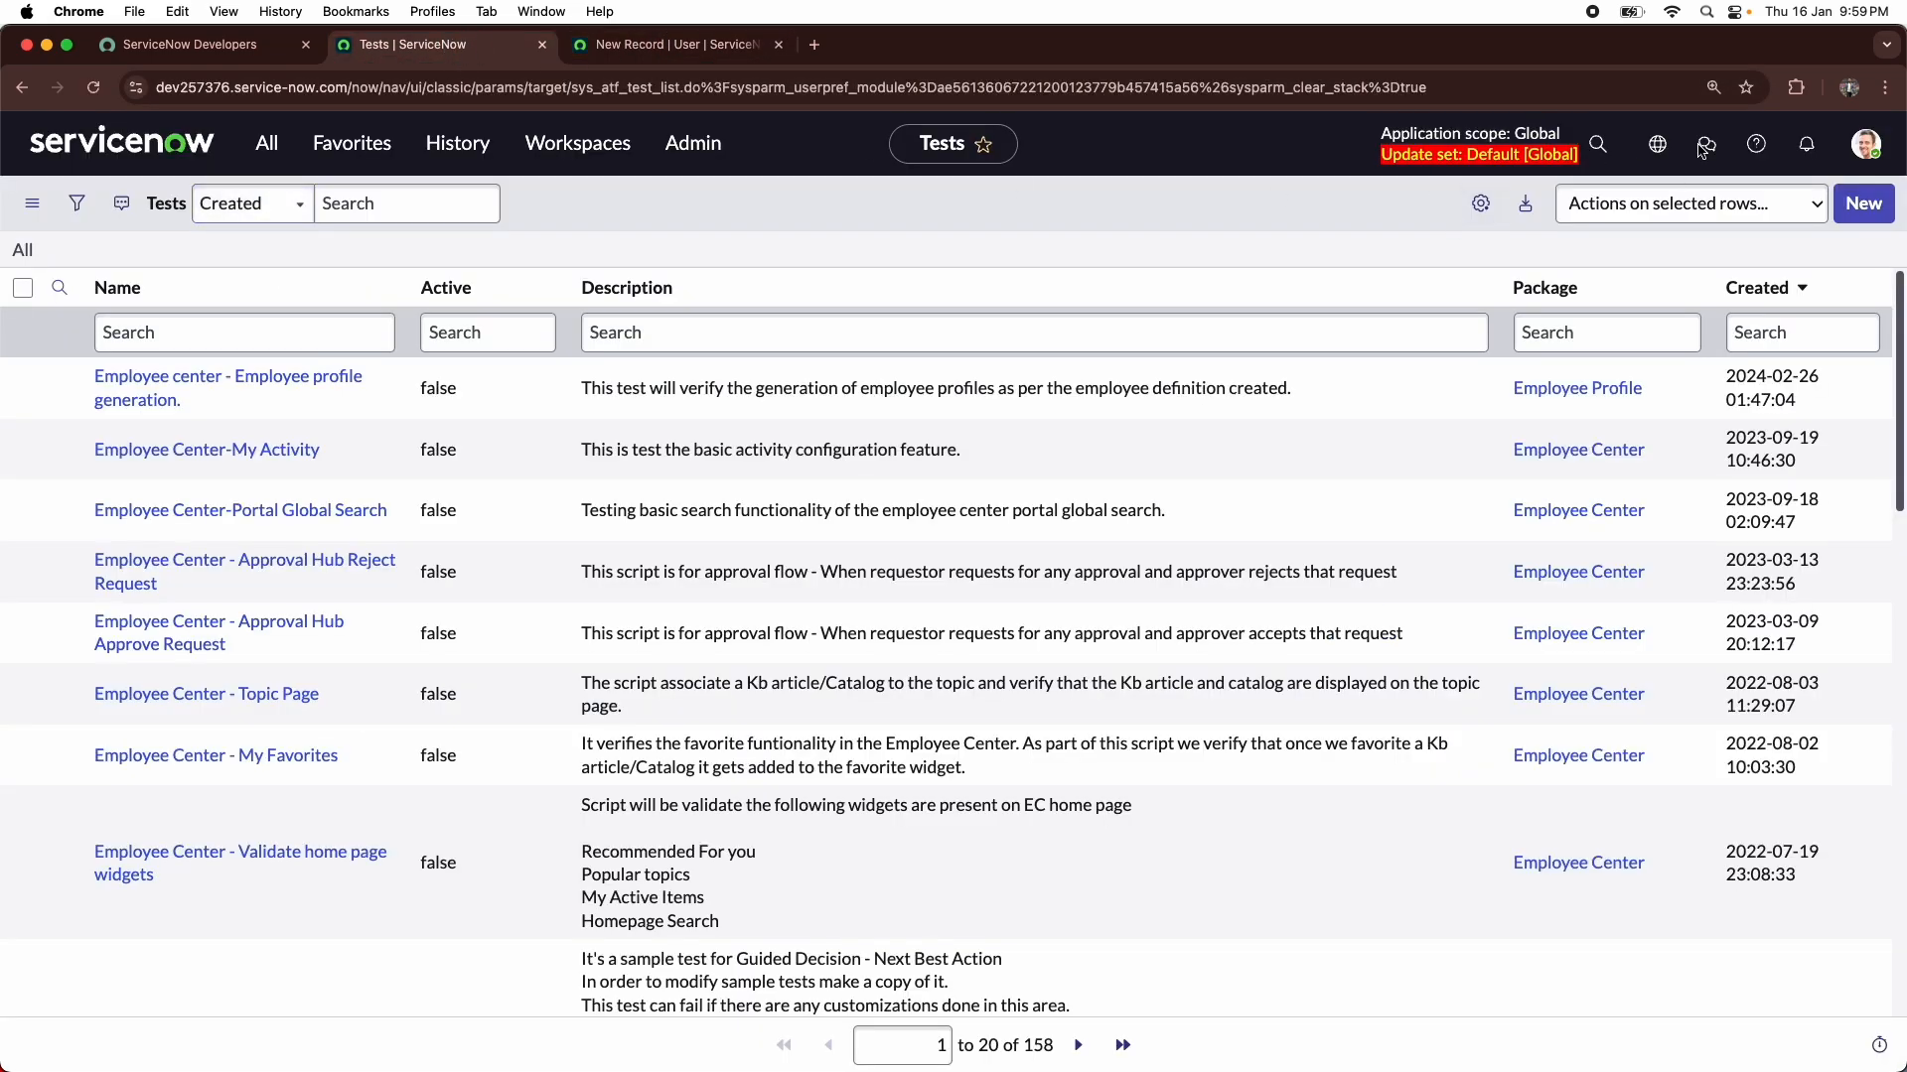
left_click(1863, 151)
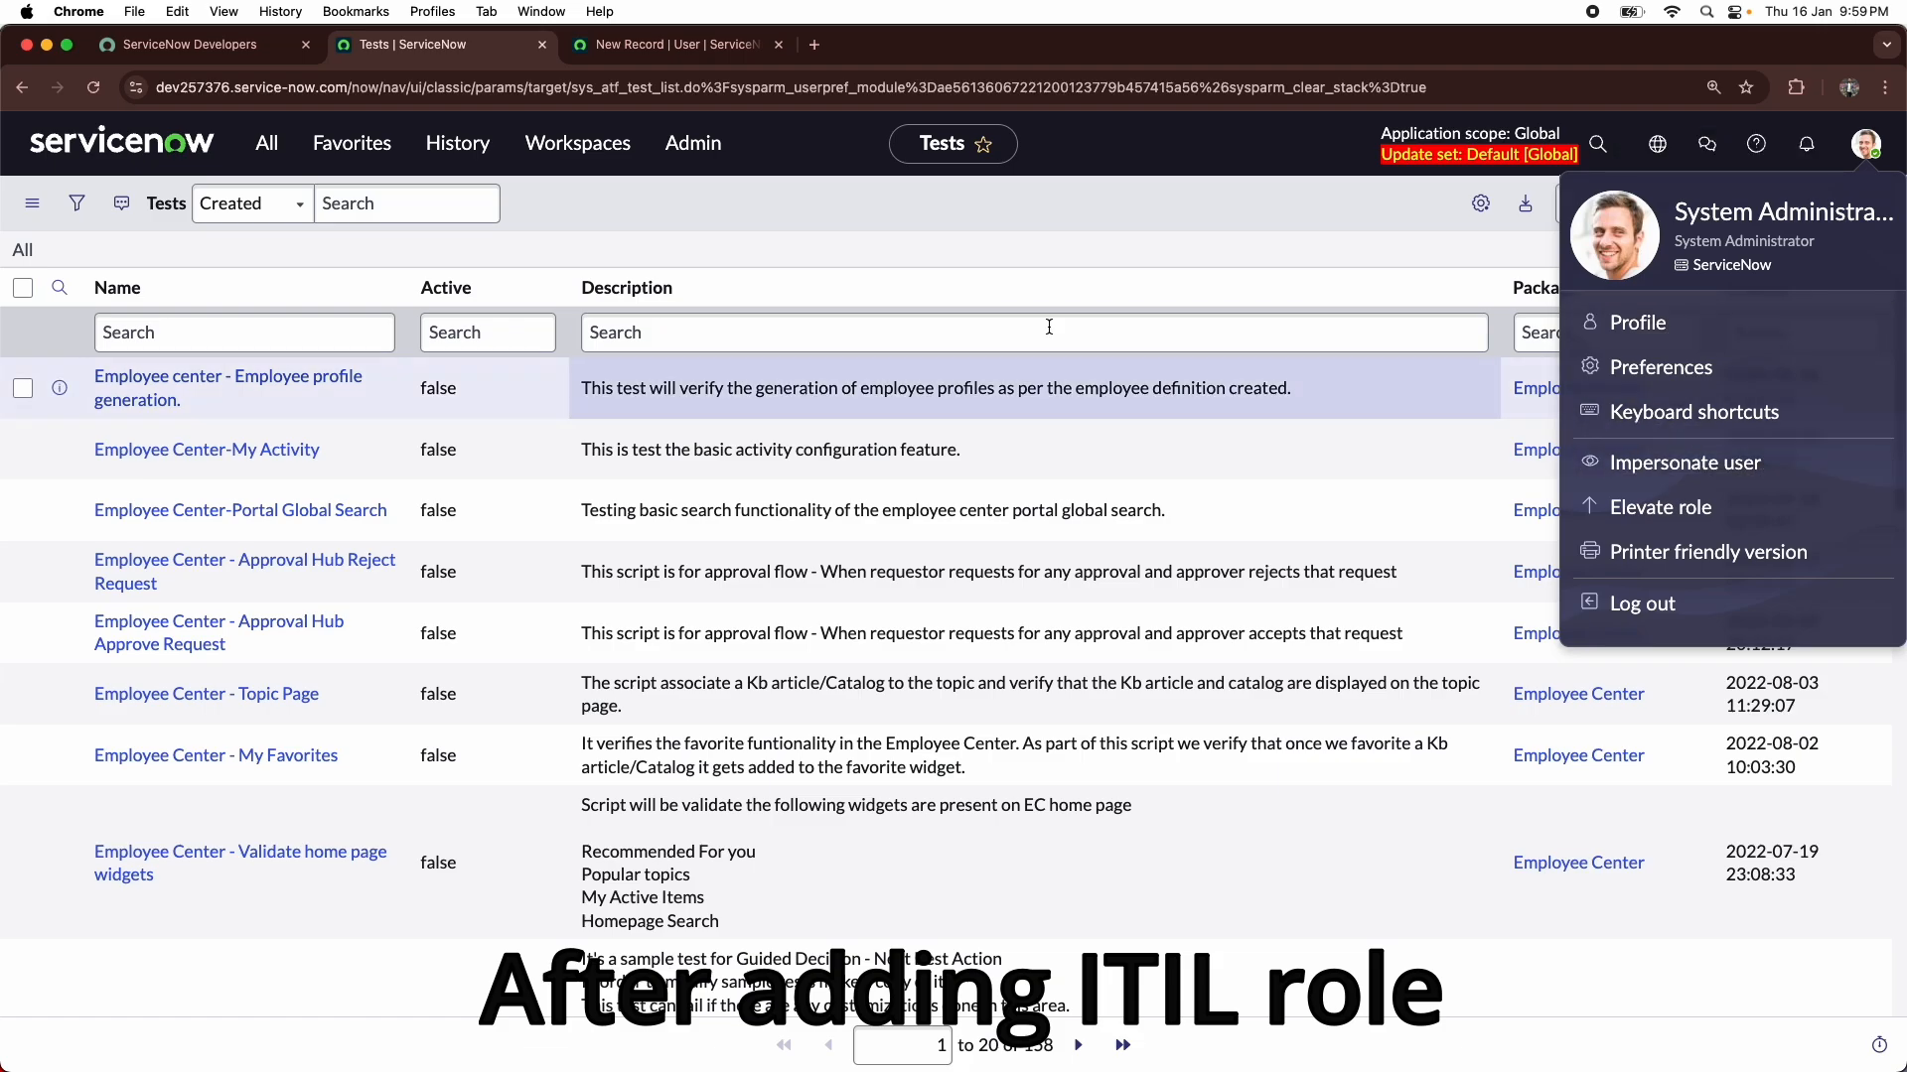
left_click(1725, 461)
left_click(1277, 382)
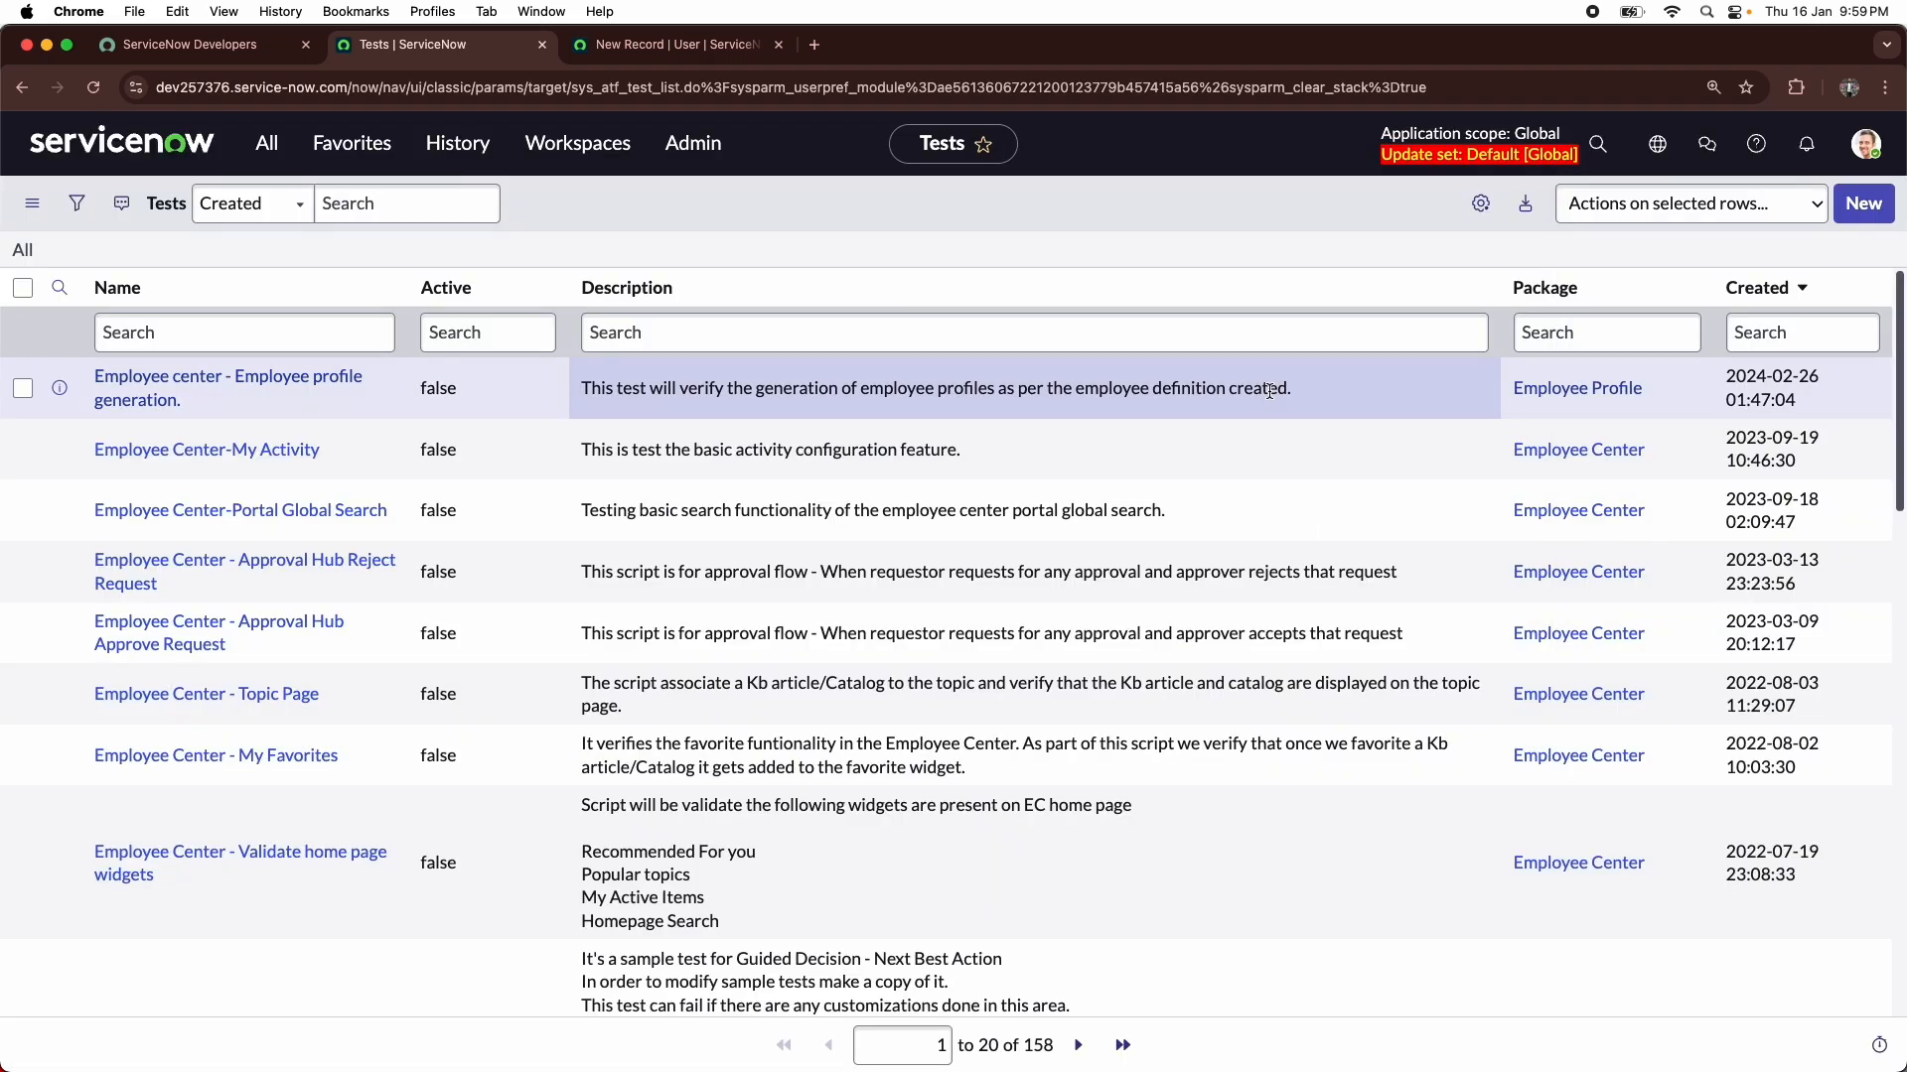
- Filter the navigator for "incident" and open a blank new incident form
left_click(251, 154)
left_click(491, 176)
left_click(286, 146)
type("incident")
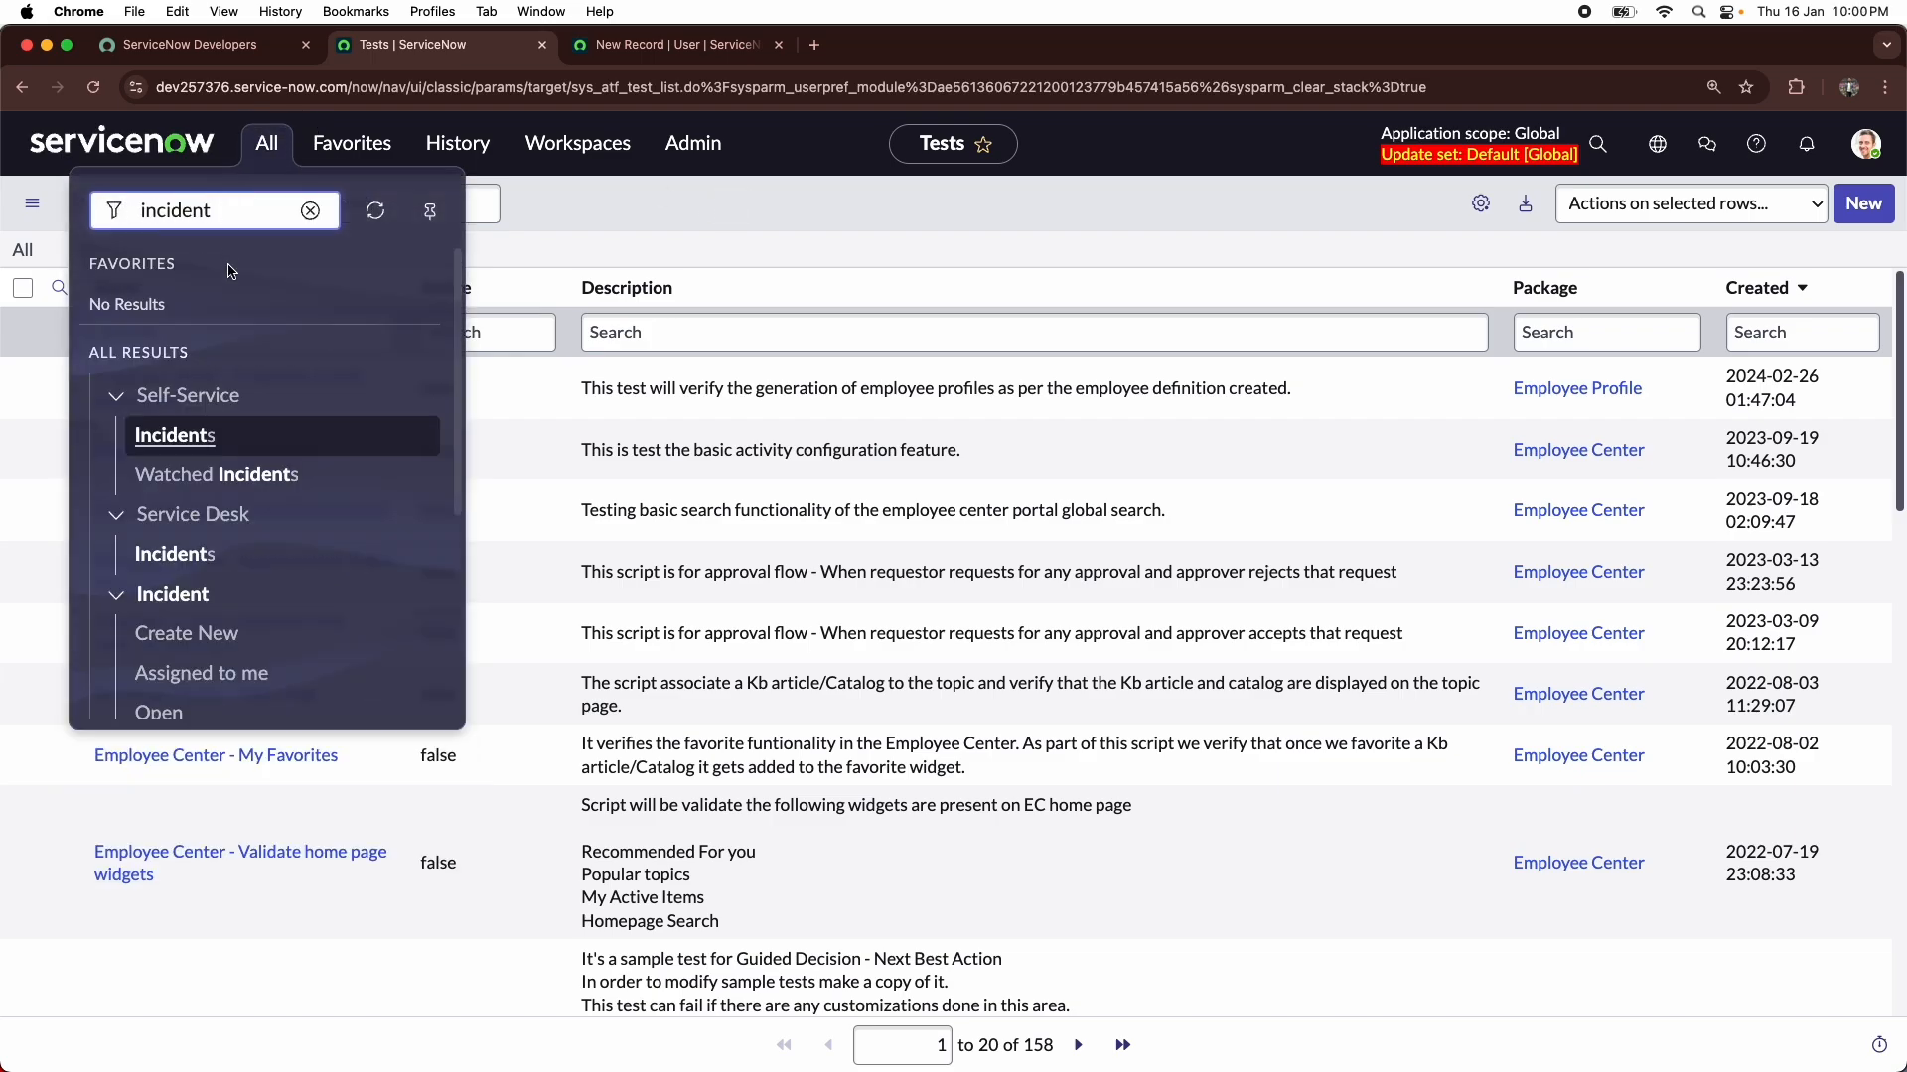
left_click(181, 634)
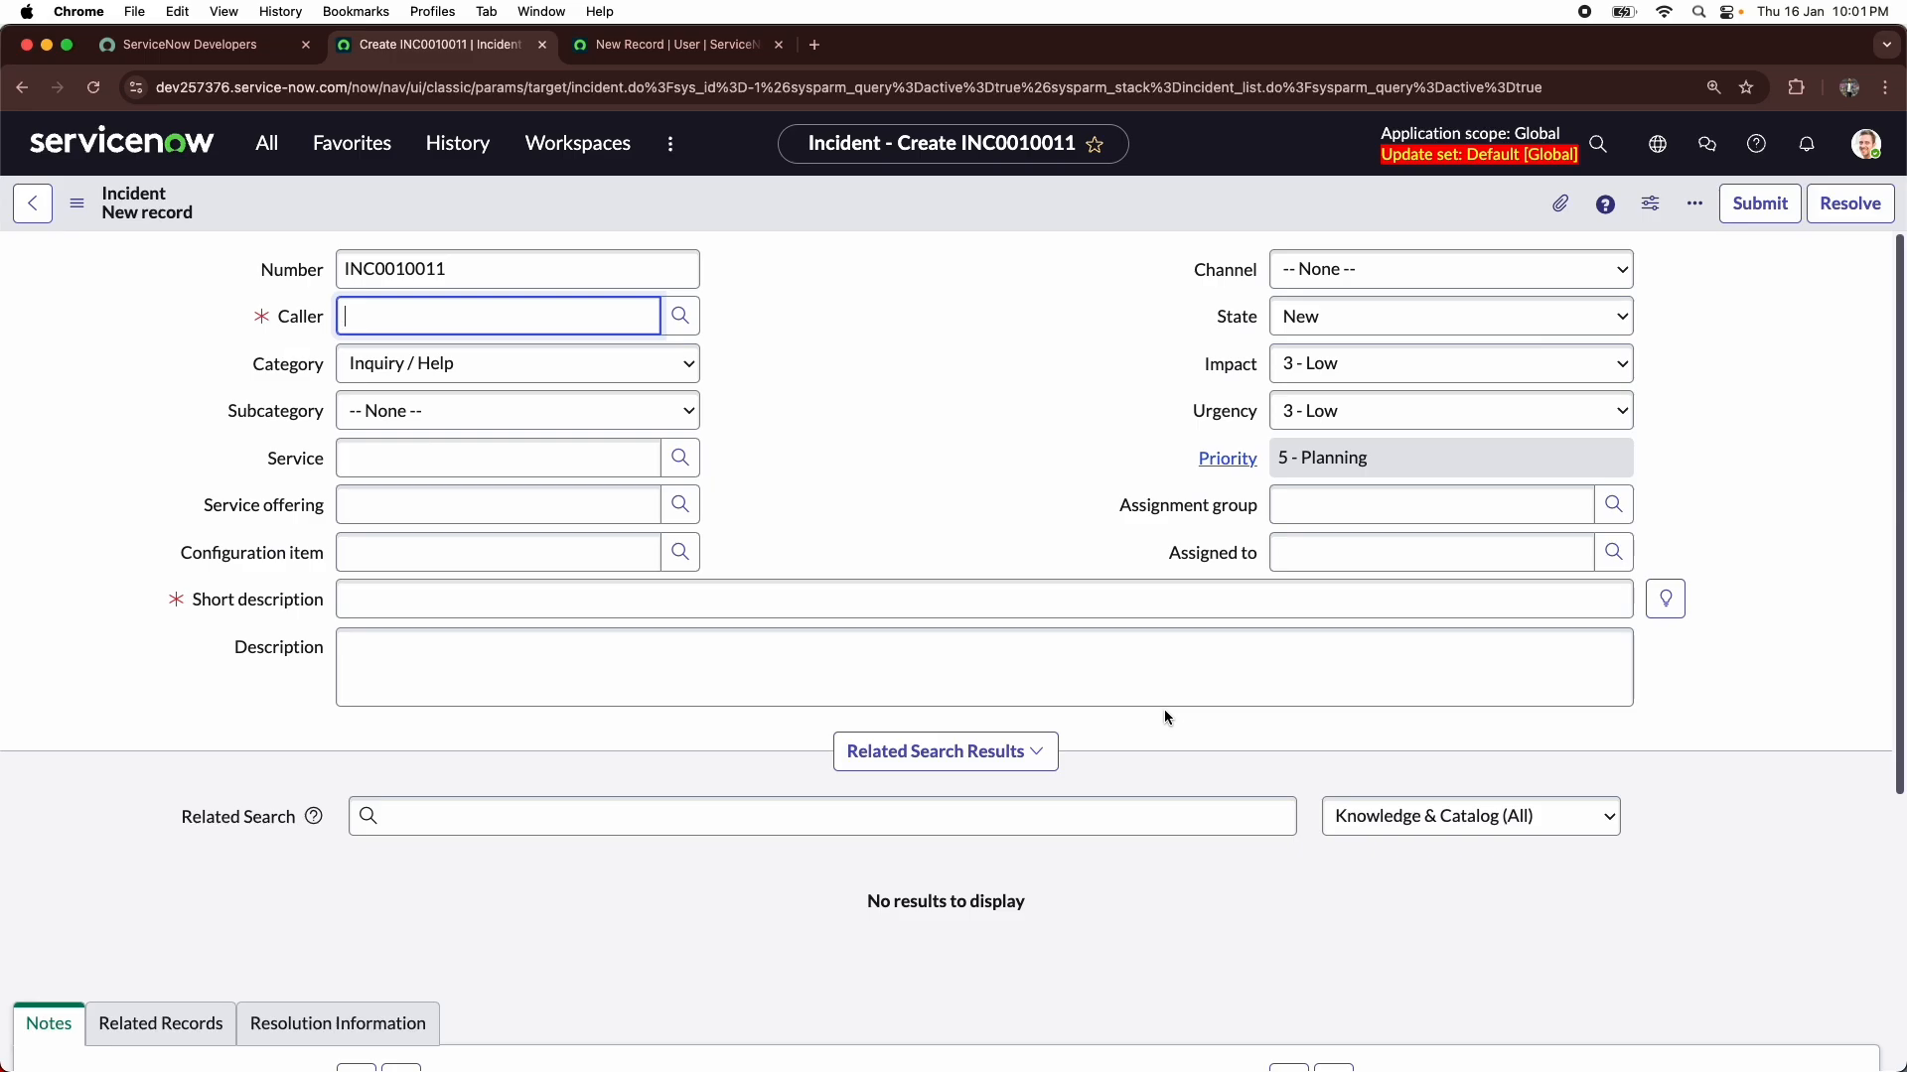
- Go back to the previously visited Tests list and start a new test record
left_click(465, 151)
left_click(321, 415)
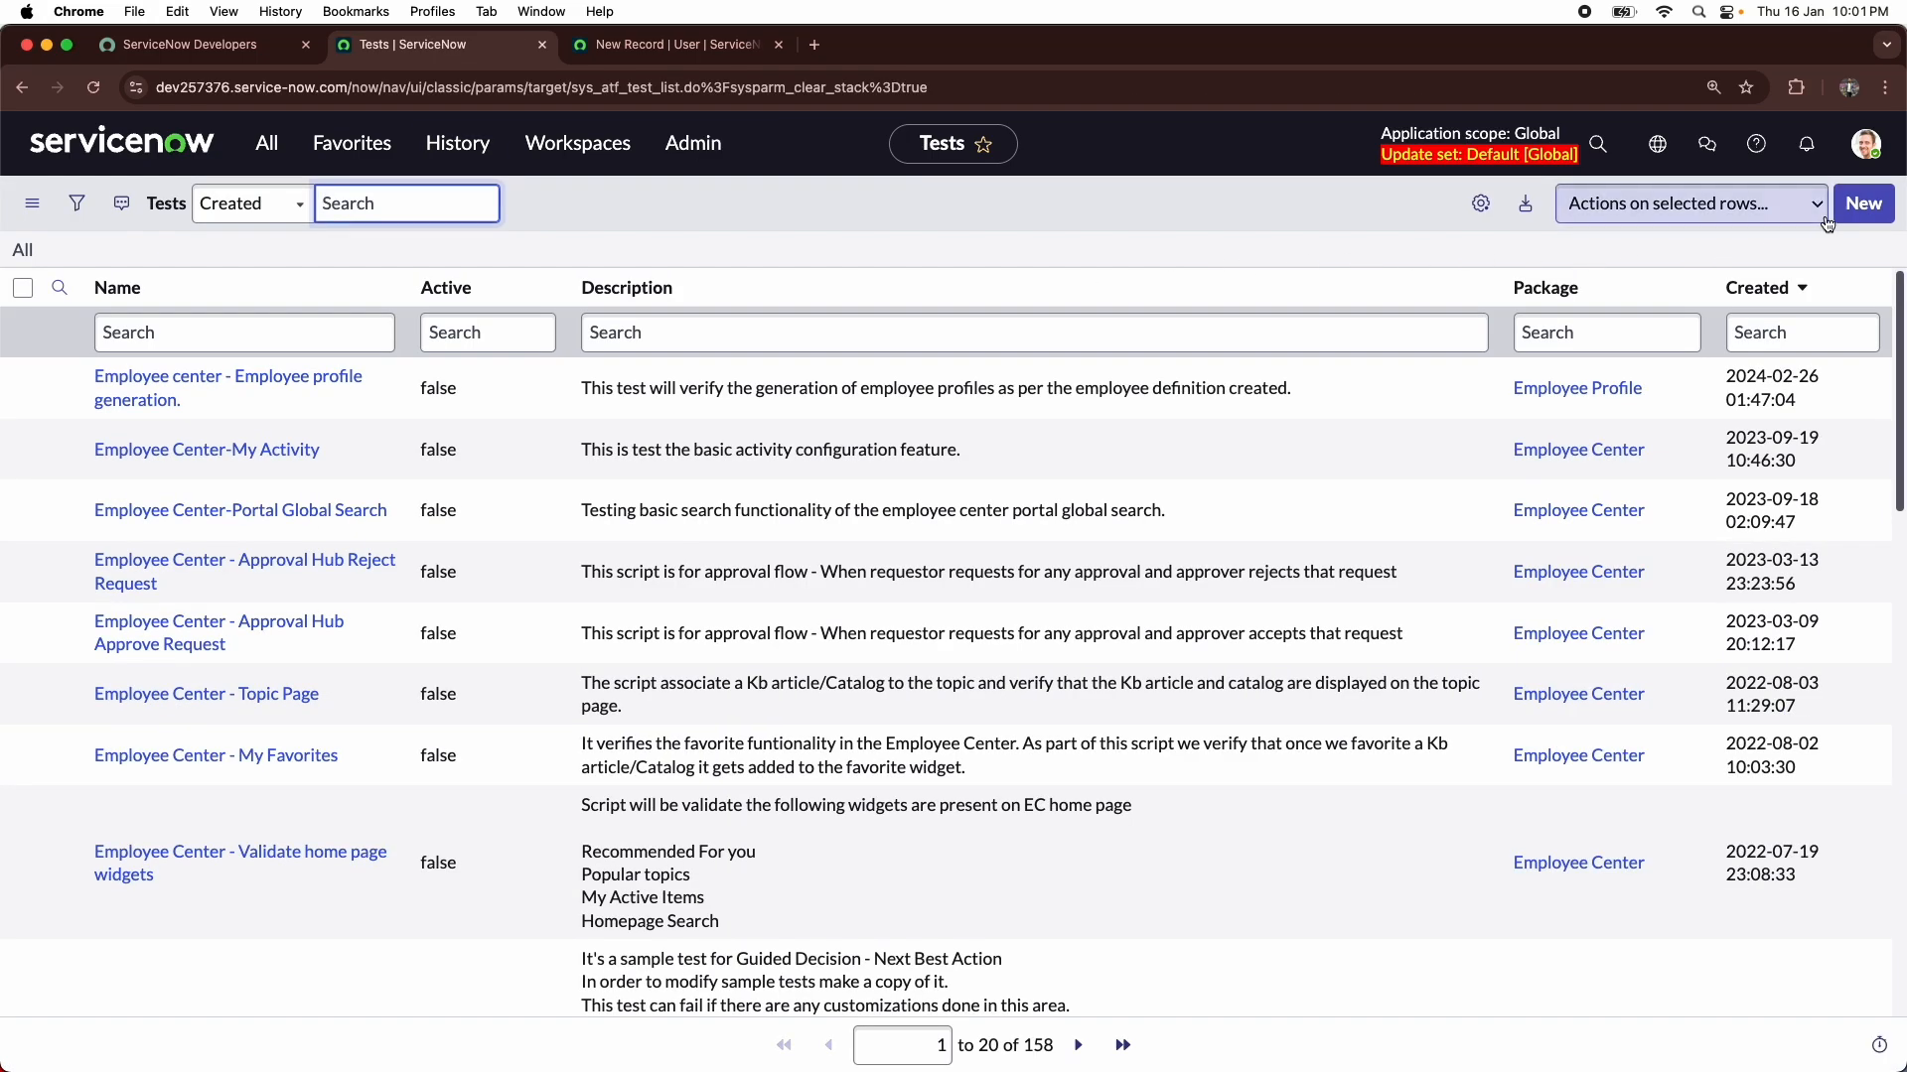
left_click(1856, 209)
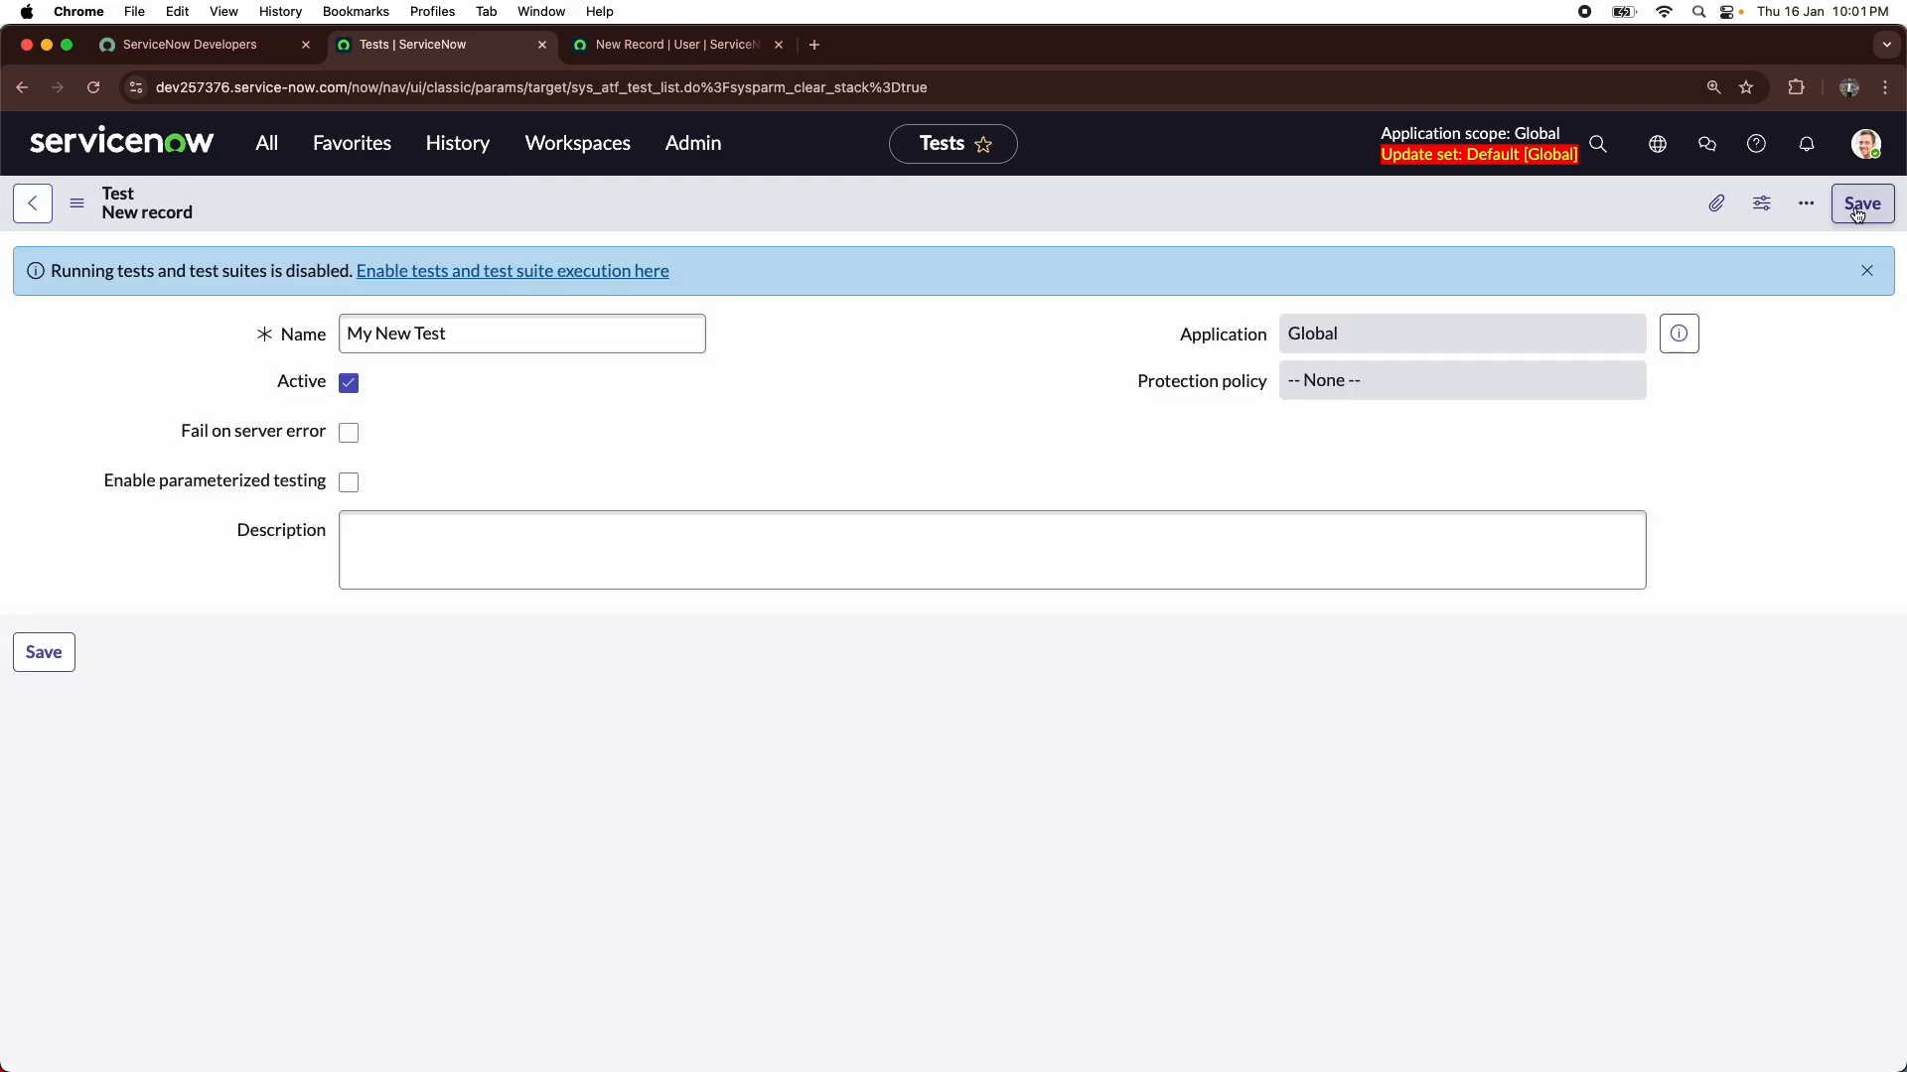
- Name the new test "Incident creation and validation with ITIL role"
triple_click(534, 332)
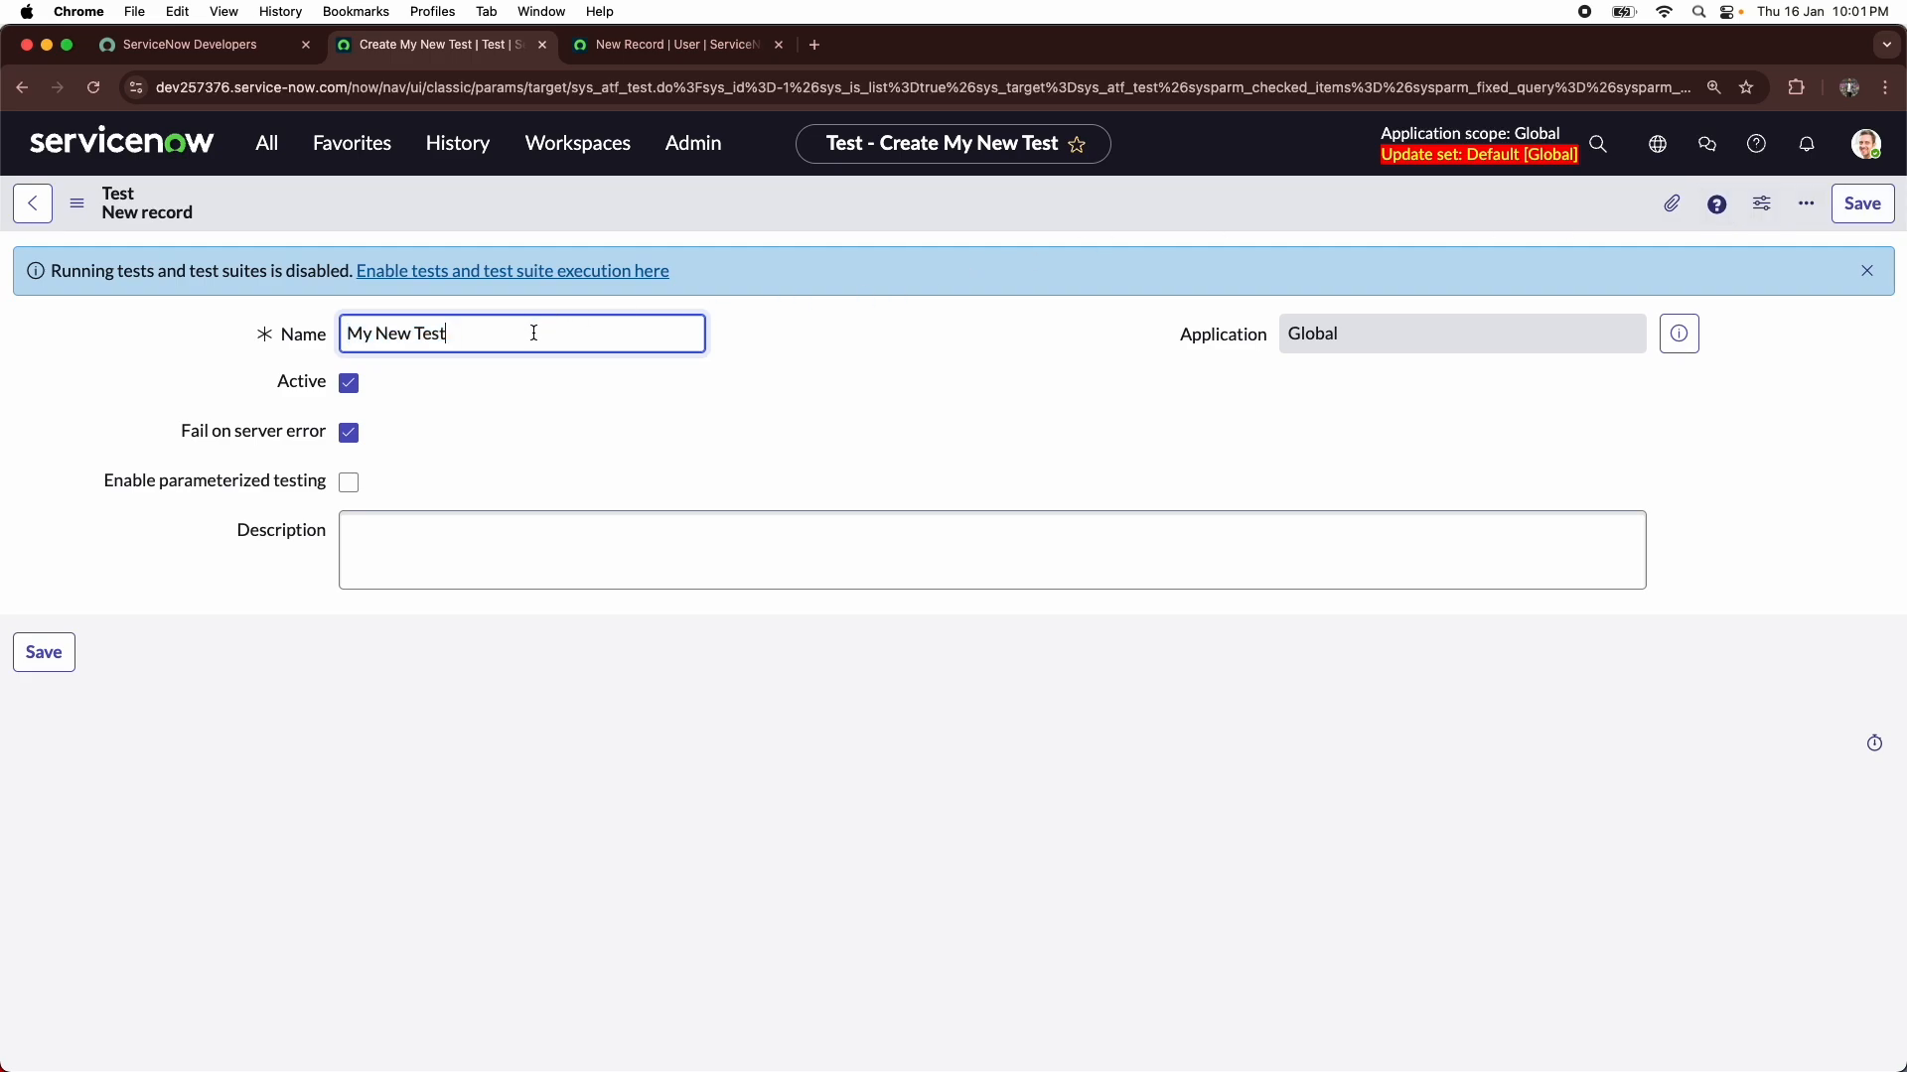
key("BackSpace")
type("Incident creation and")
key("BackSpace")
key("BackSpace")
type("and validation with ITIL role")
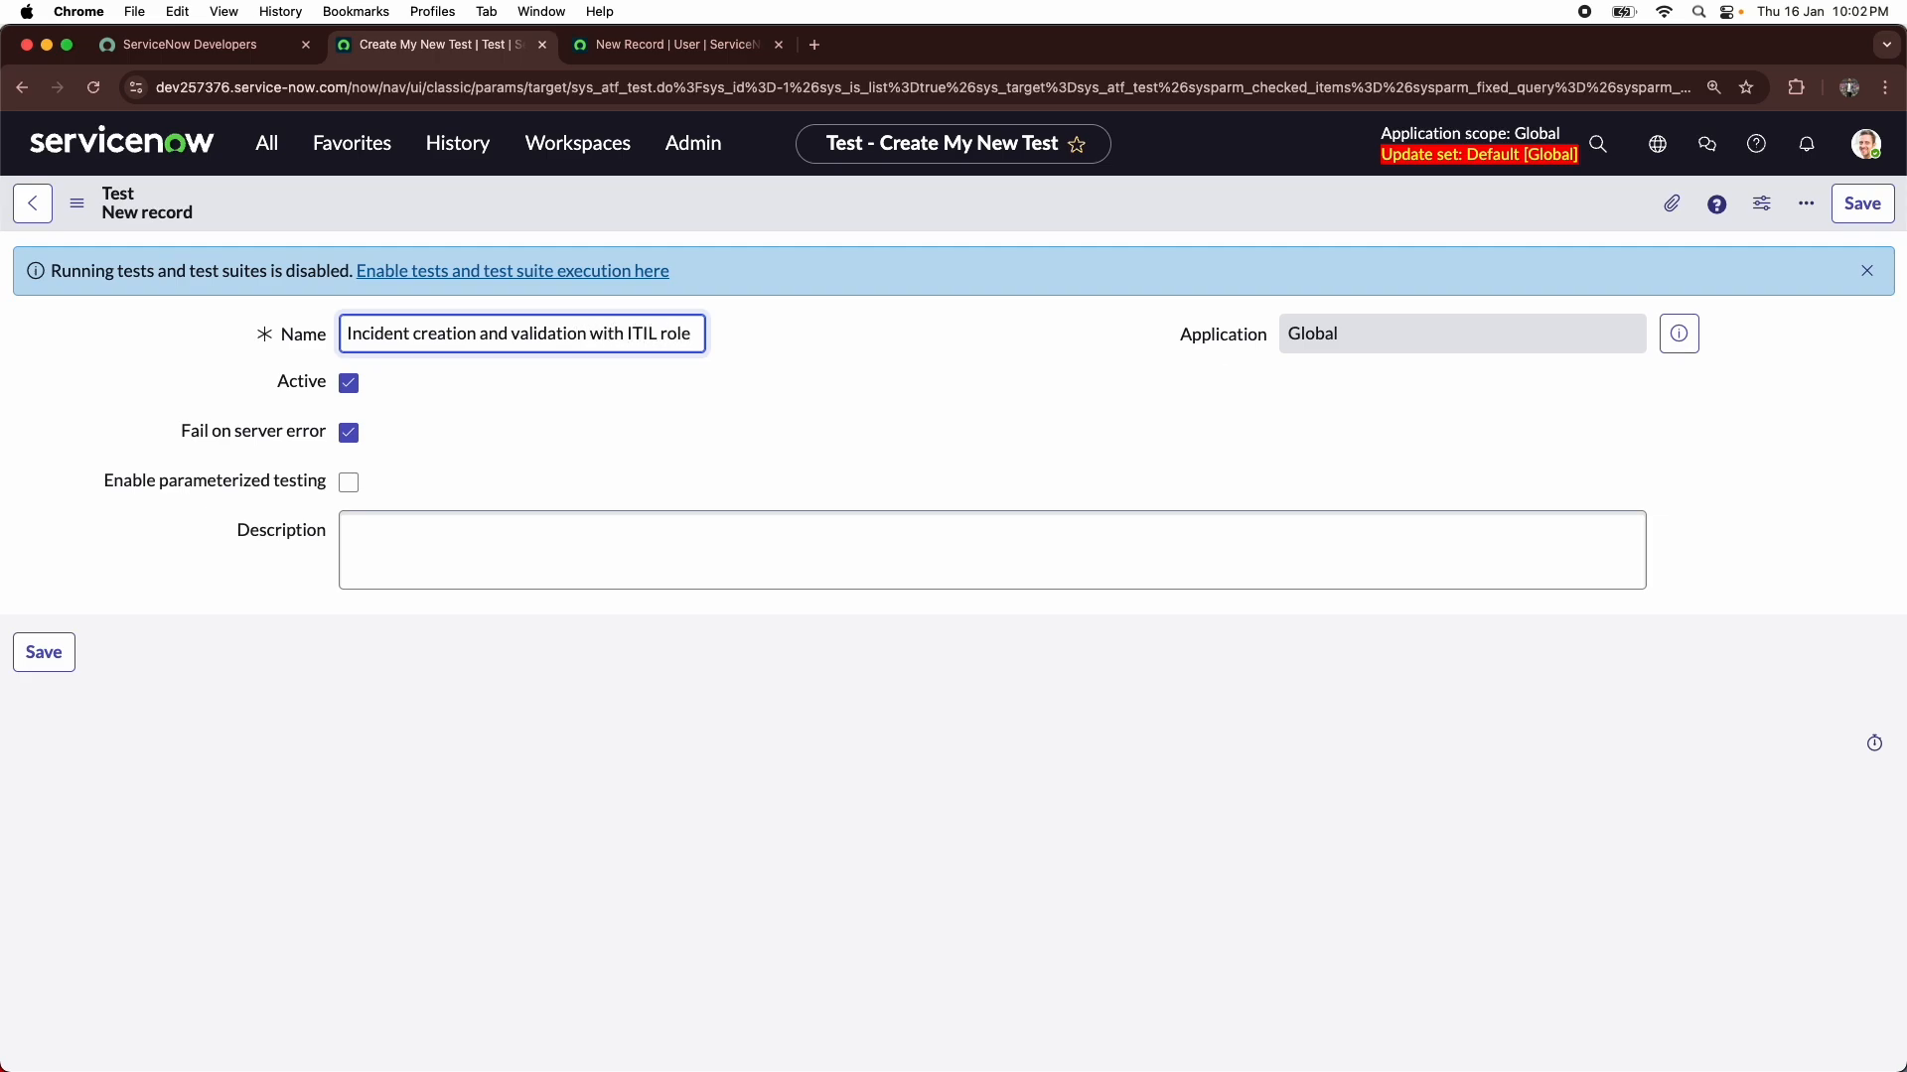
- Describe the test as "An user with ITIL role should be able to create an incident and also checking field validation" and save it
left_click(445, 537)
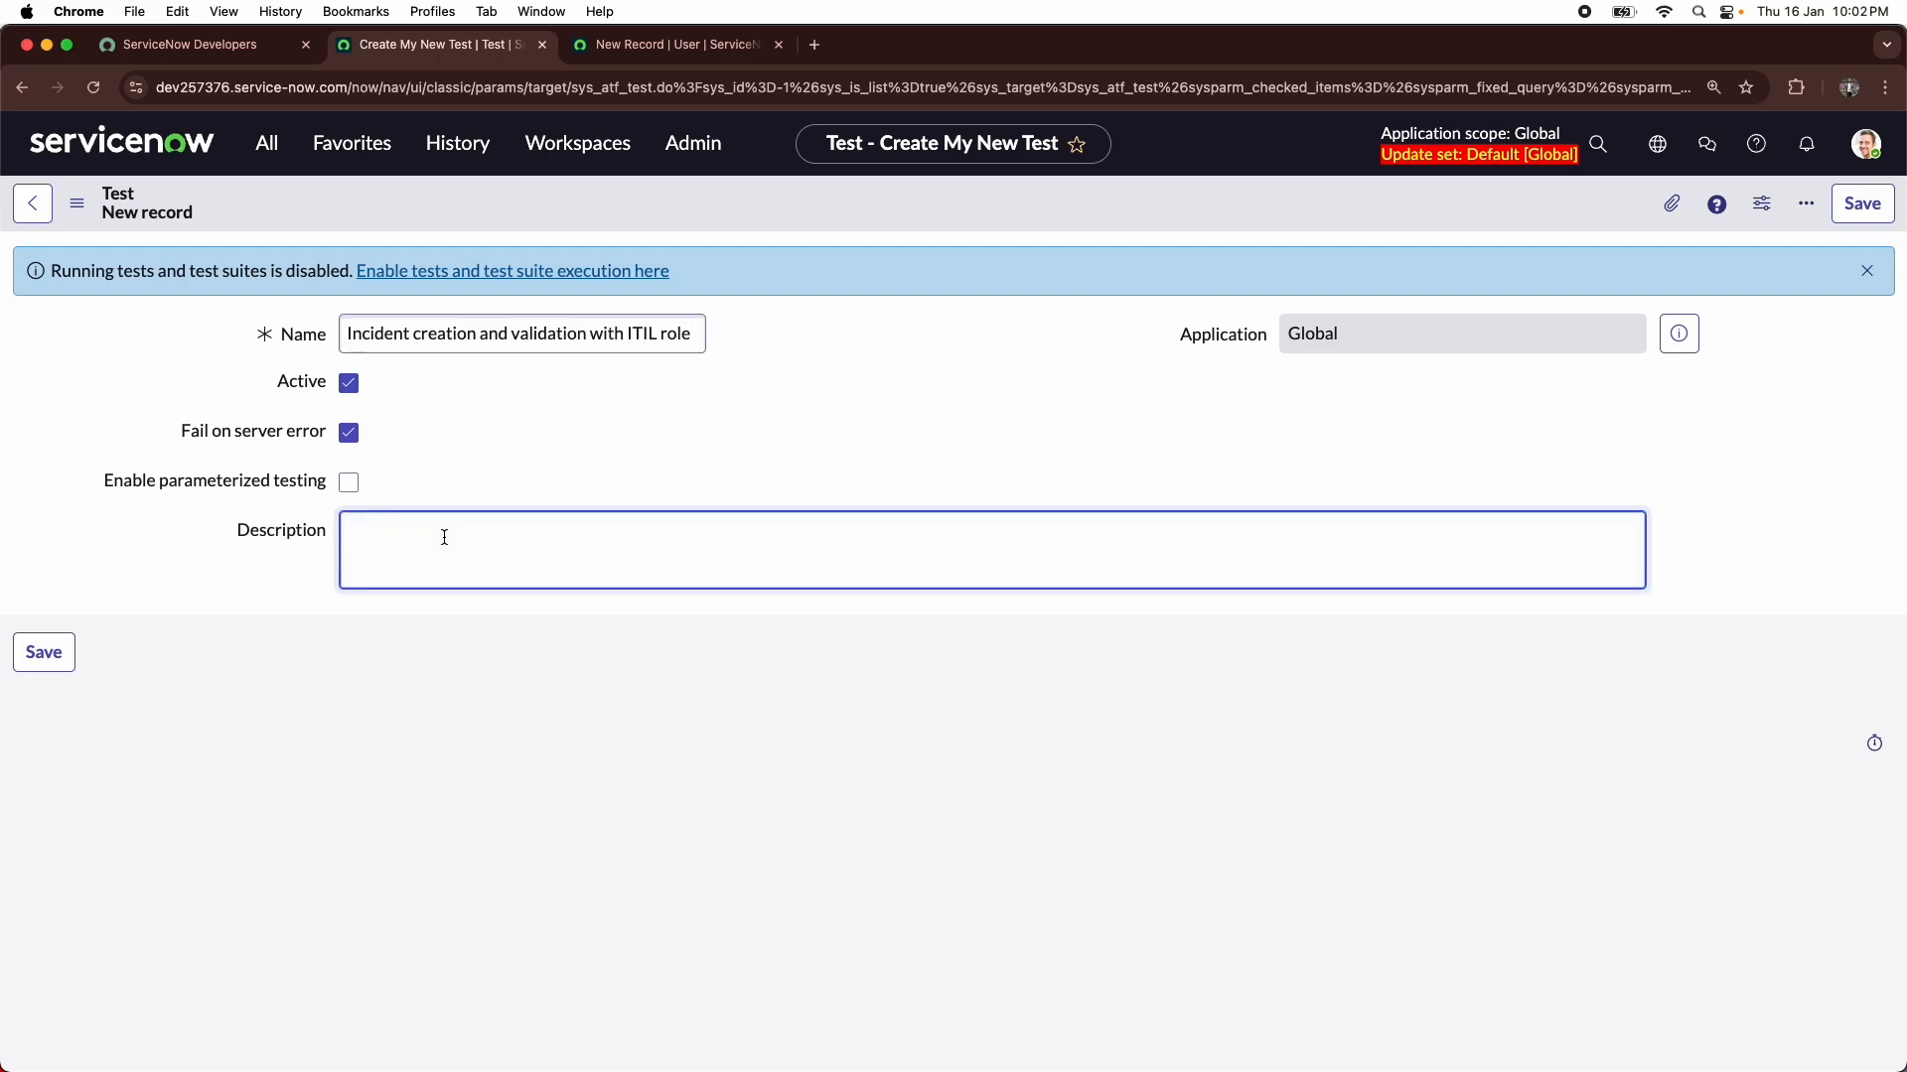
type("An user with ITIL role should be able to create an incident and ch")
key("BackSpace")
key("BackSpace")
key("BackSpace")
key("BackSpace")
key("BackSpace")
type("and")
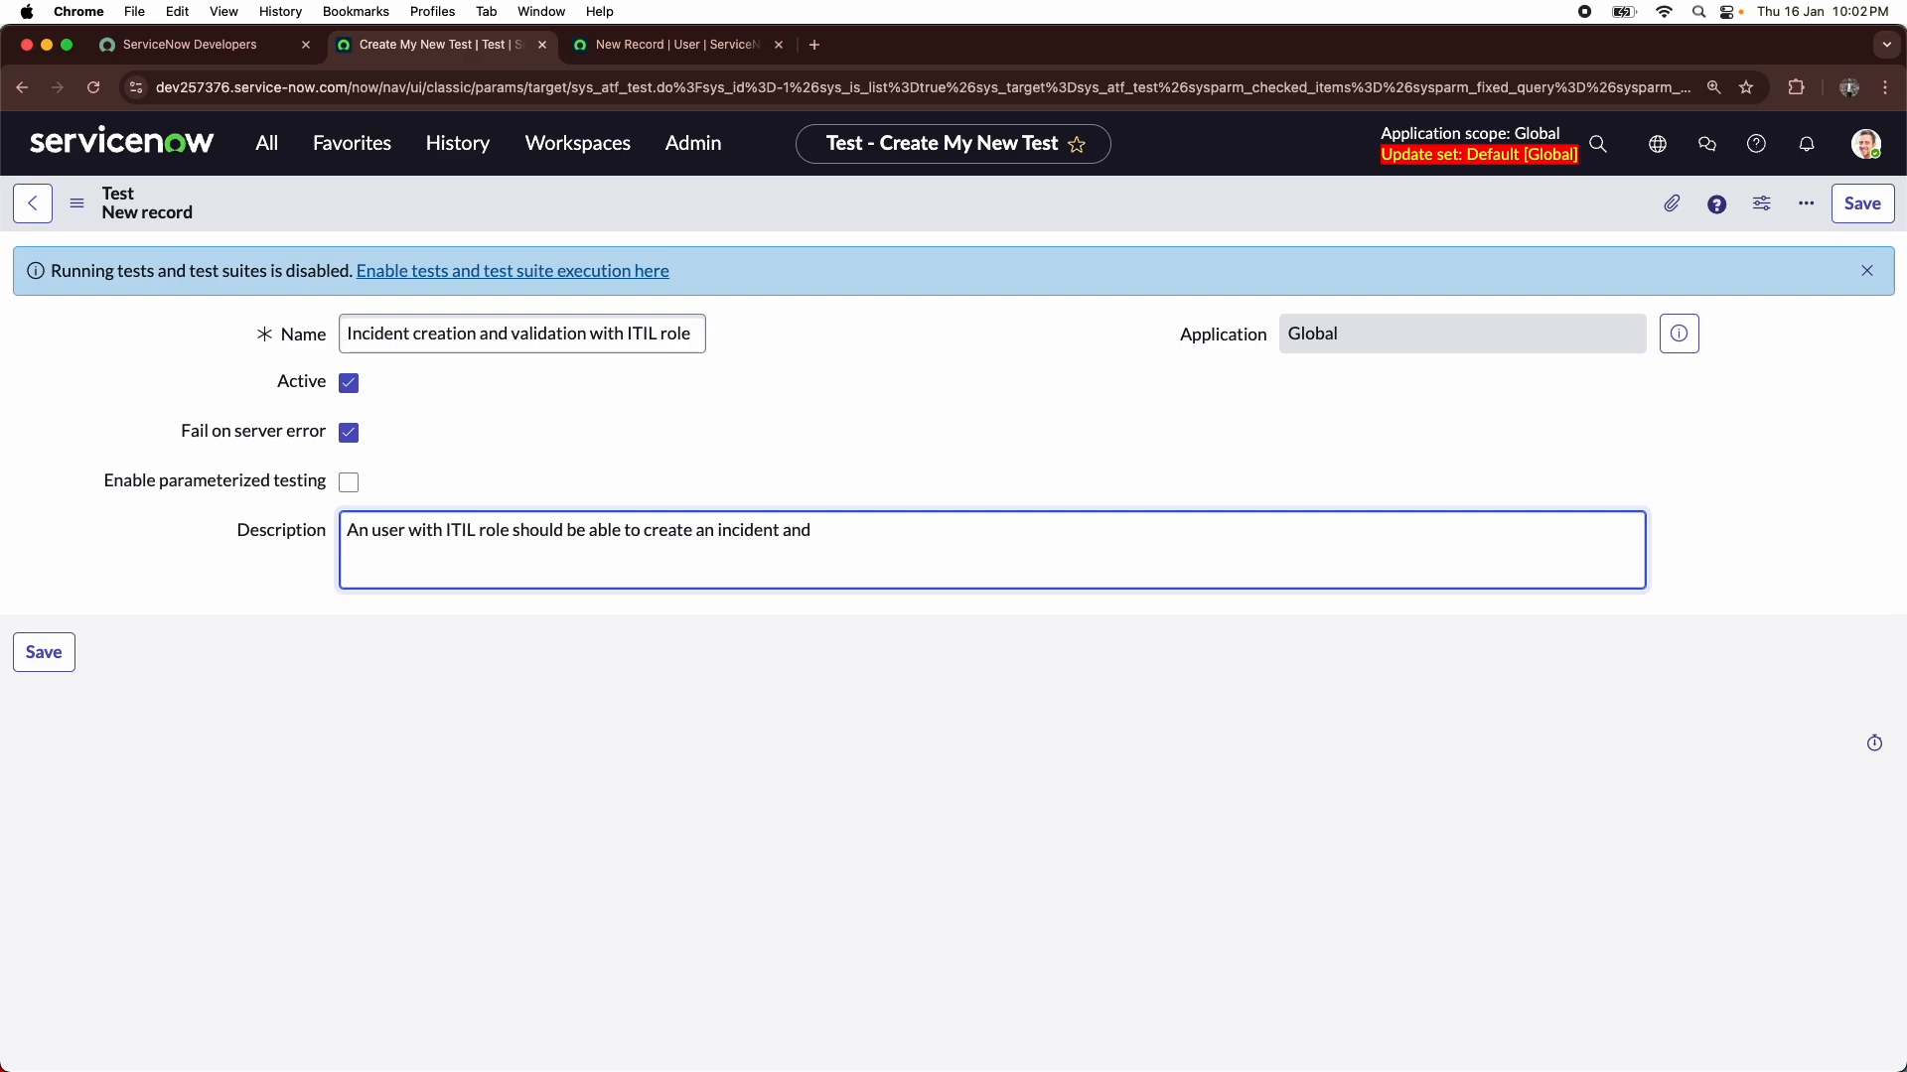
type(" also checking feeld")
key("BackSpace")
key("BackSpace")
key("BackSpace")
key("BackSpace")
type("ield validation")
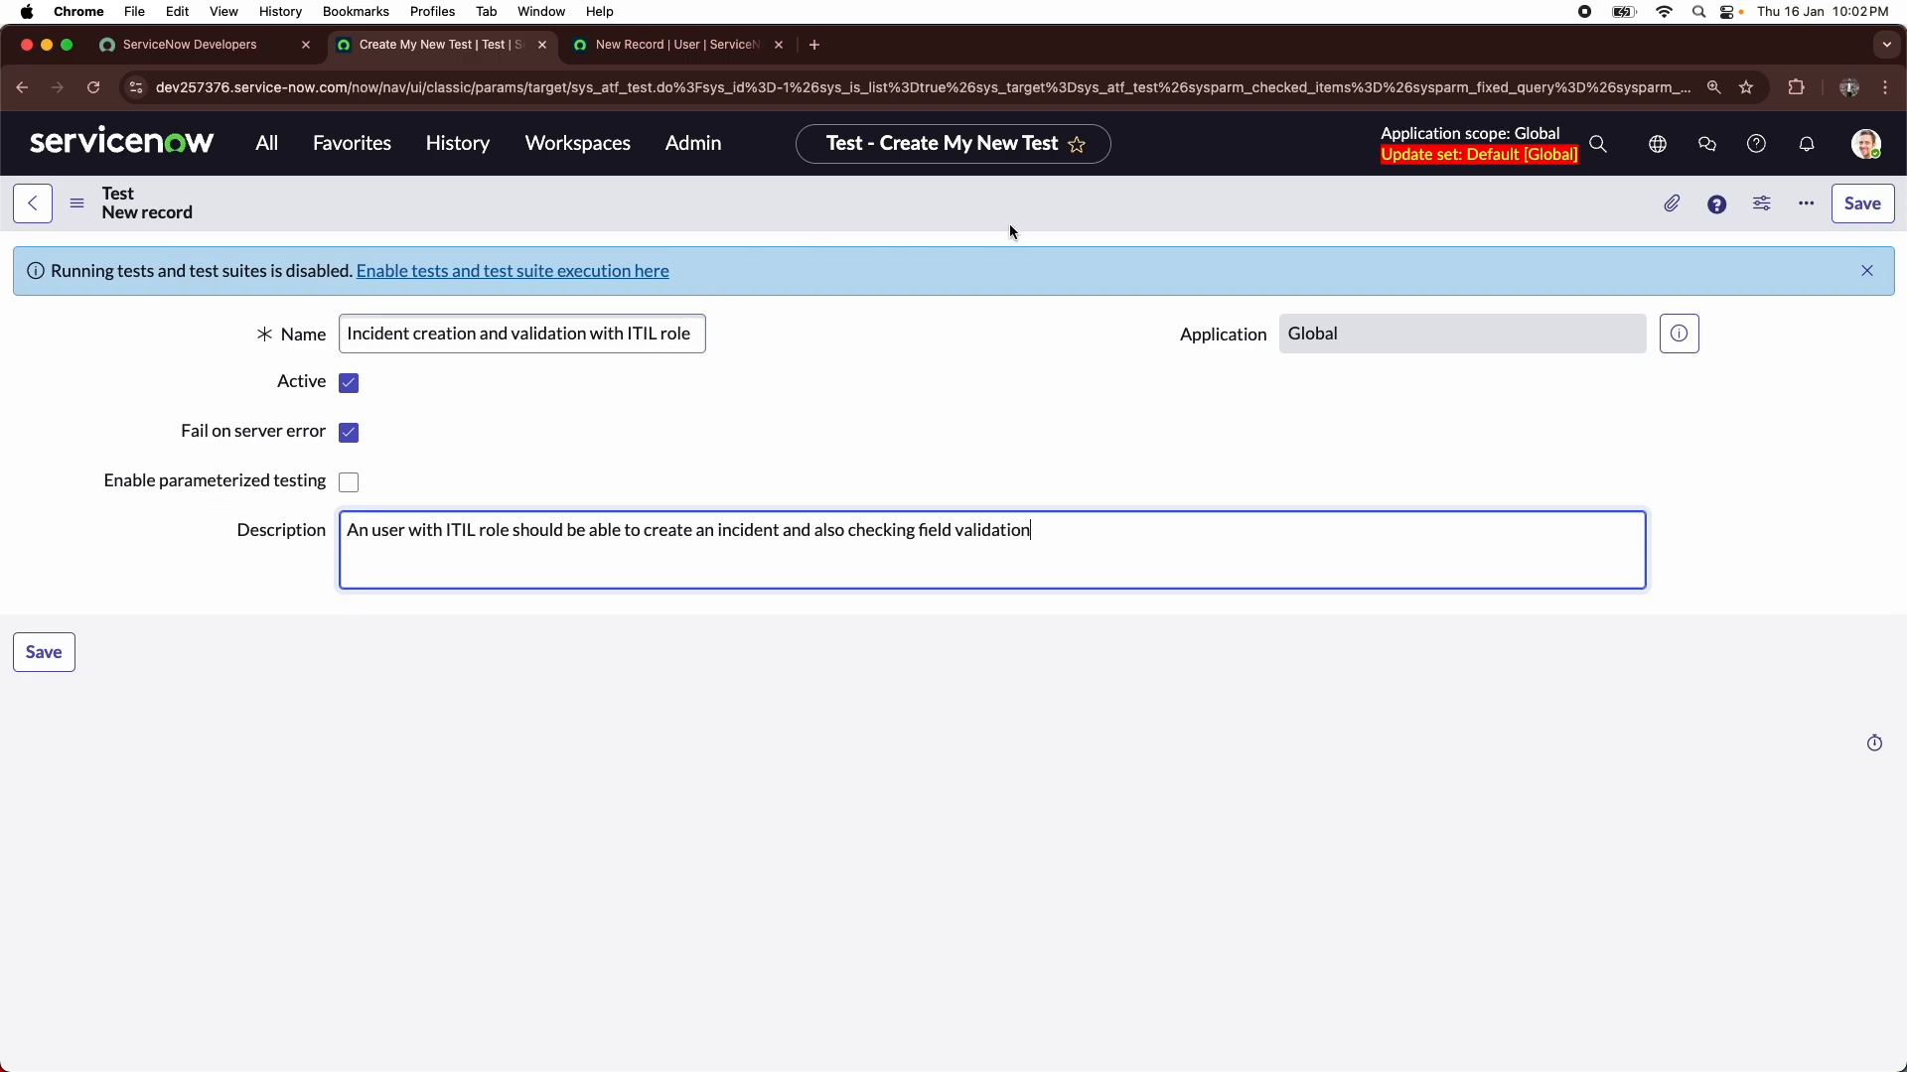
left_click(1860, 203)
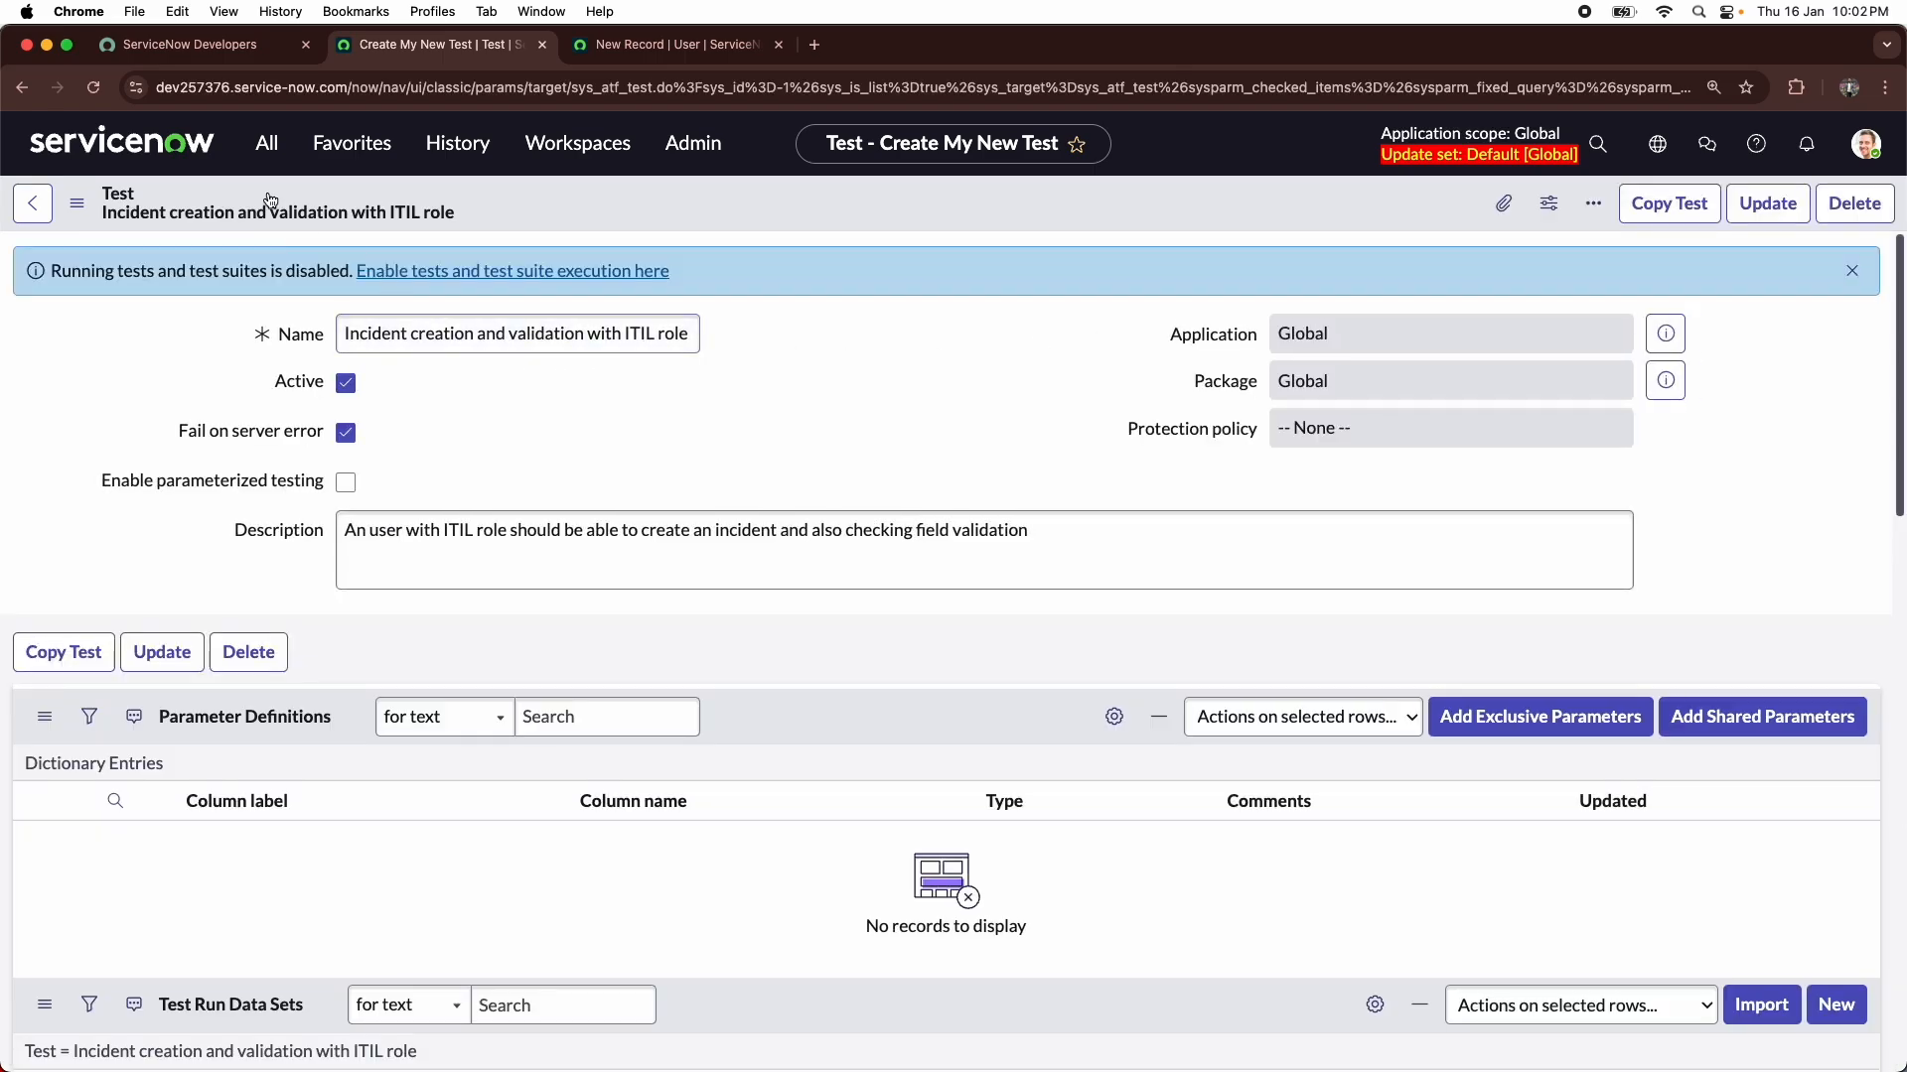
triple_click(443, 338)
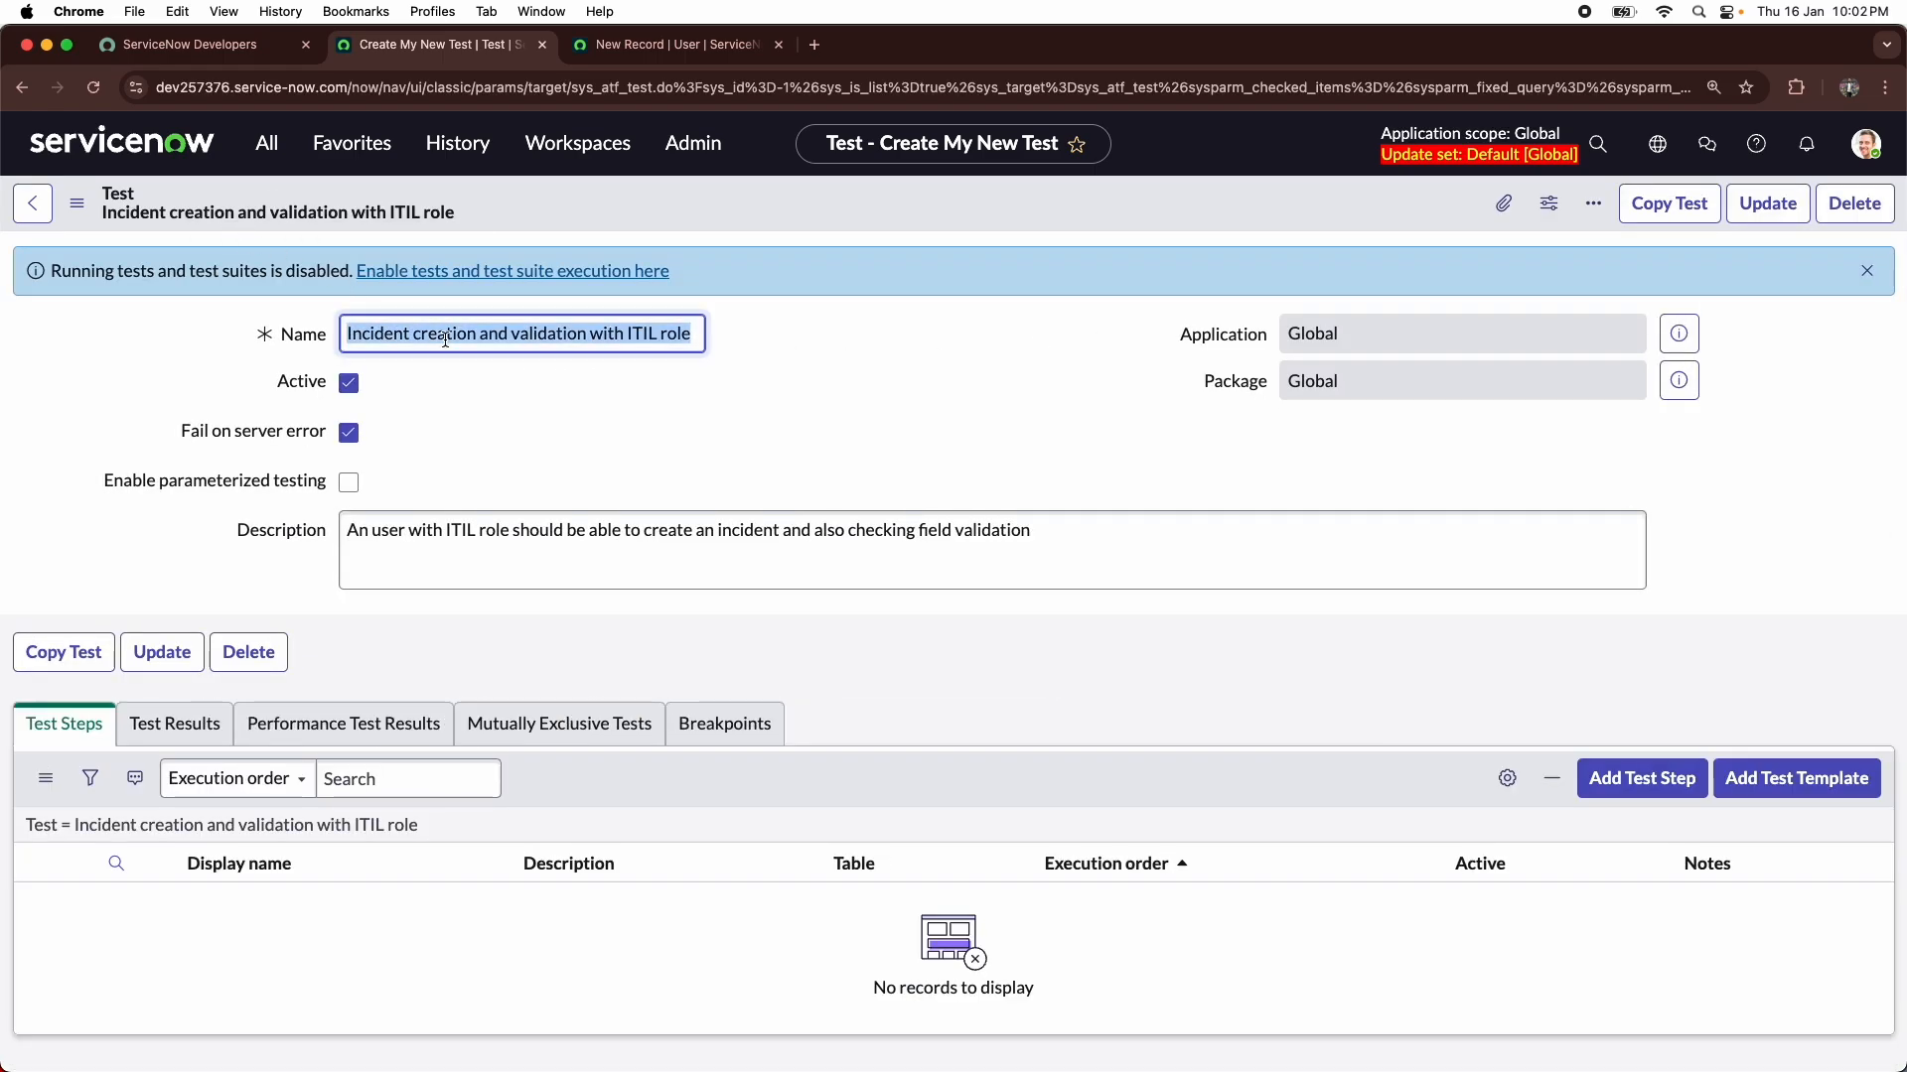
triple_click(444, 339)
left_click(809, 369)
triple_click(639, 338)
left_click(745, 407)
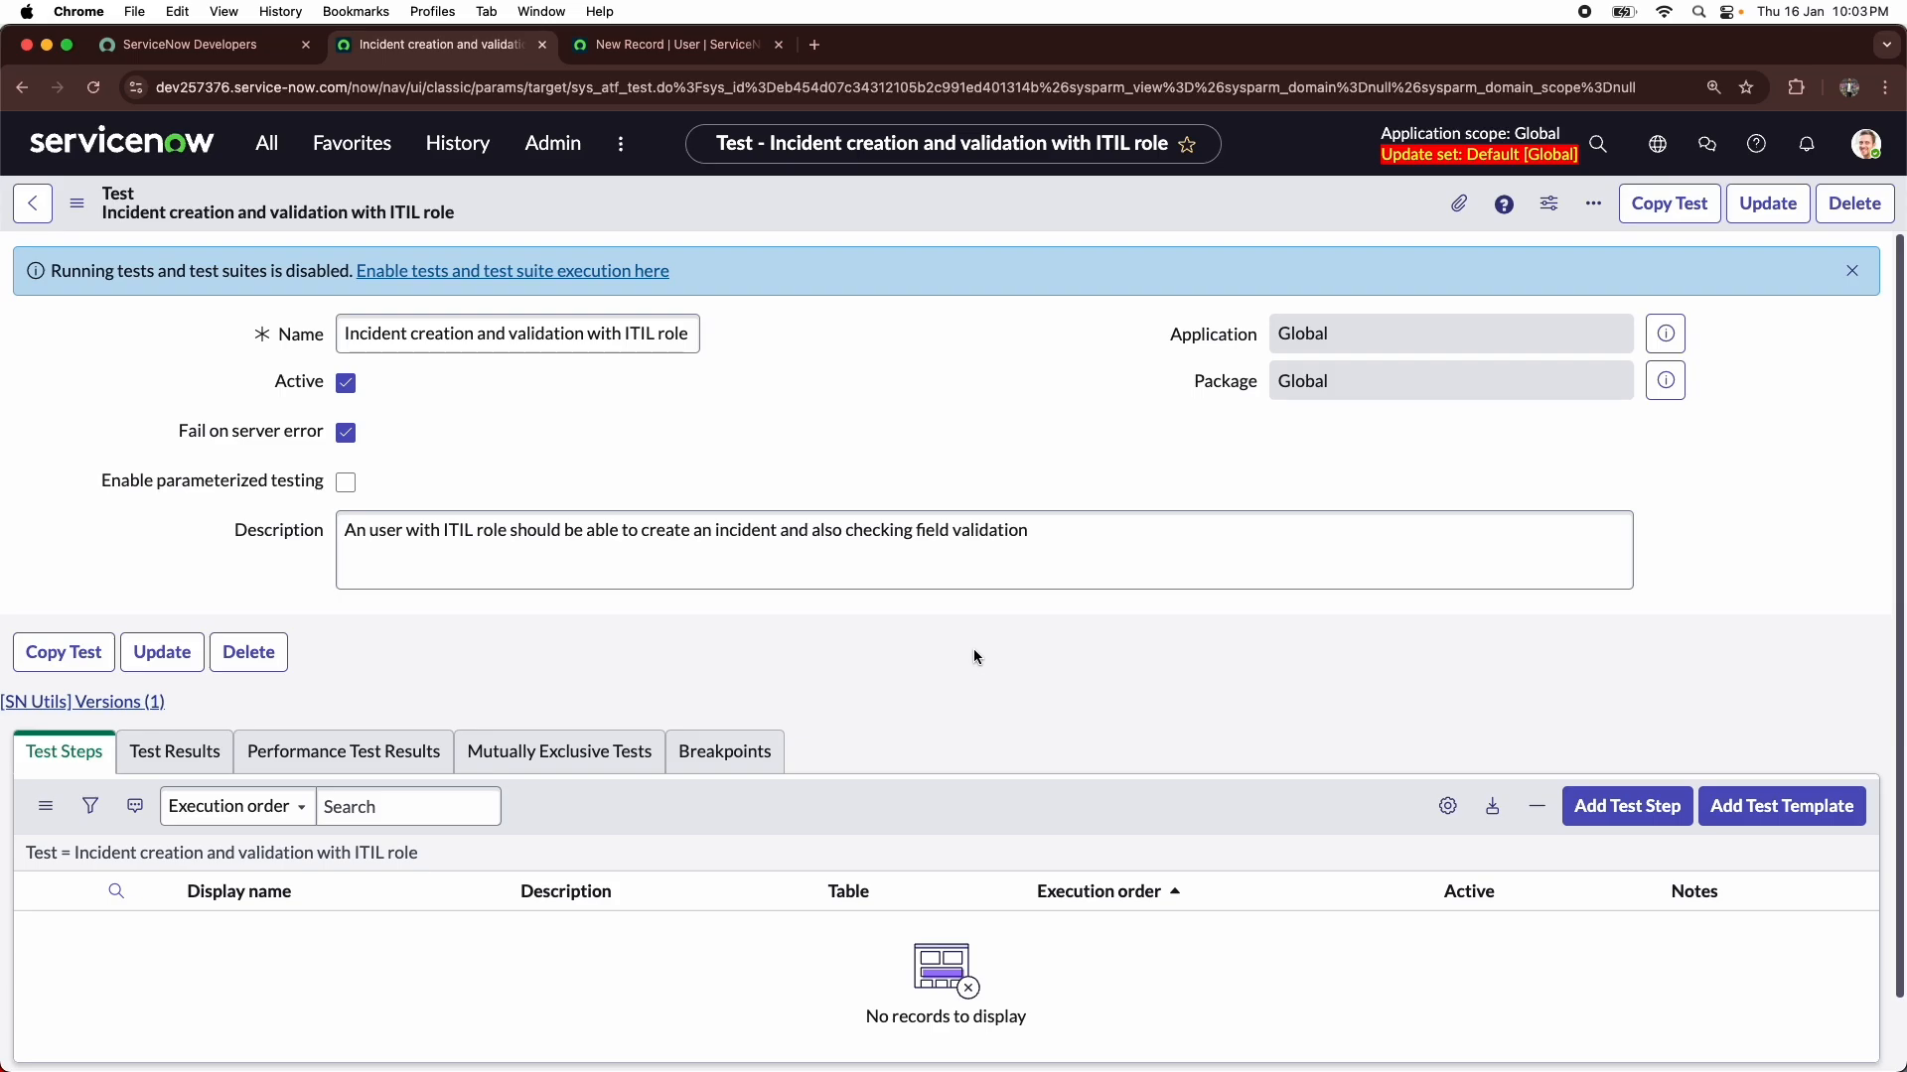
- Start adding a test step and examine the step types for Application Navigator, Custom UI, Email, Form and Forms in Service Portal
left_click(1610, 809)
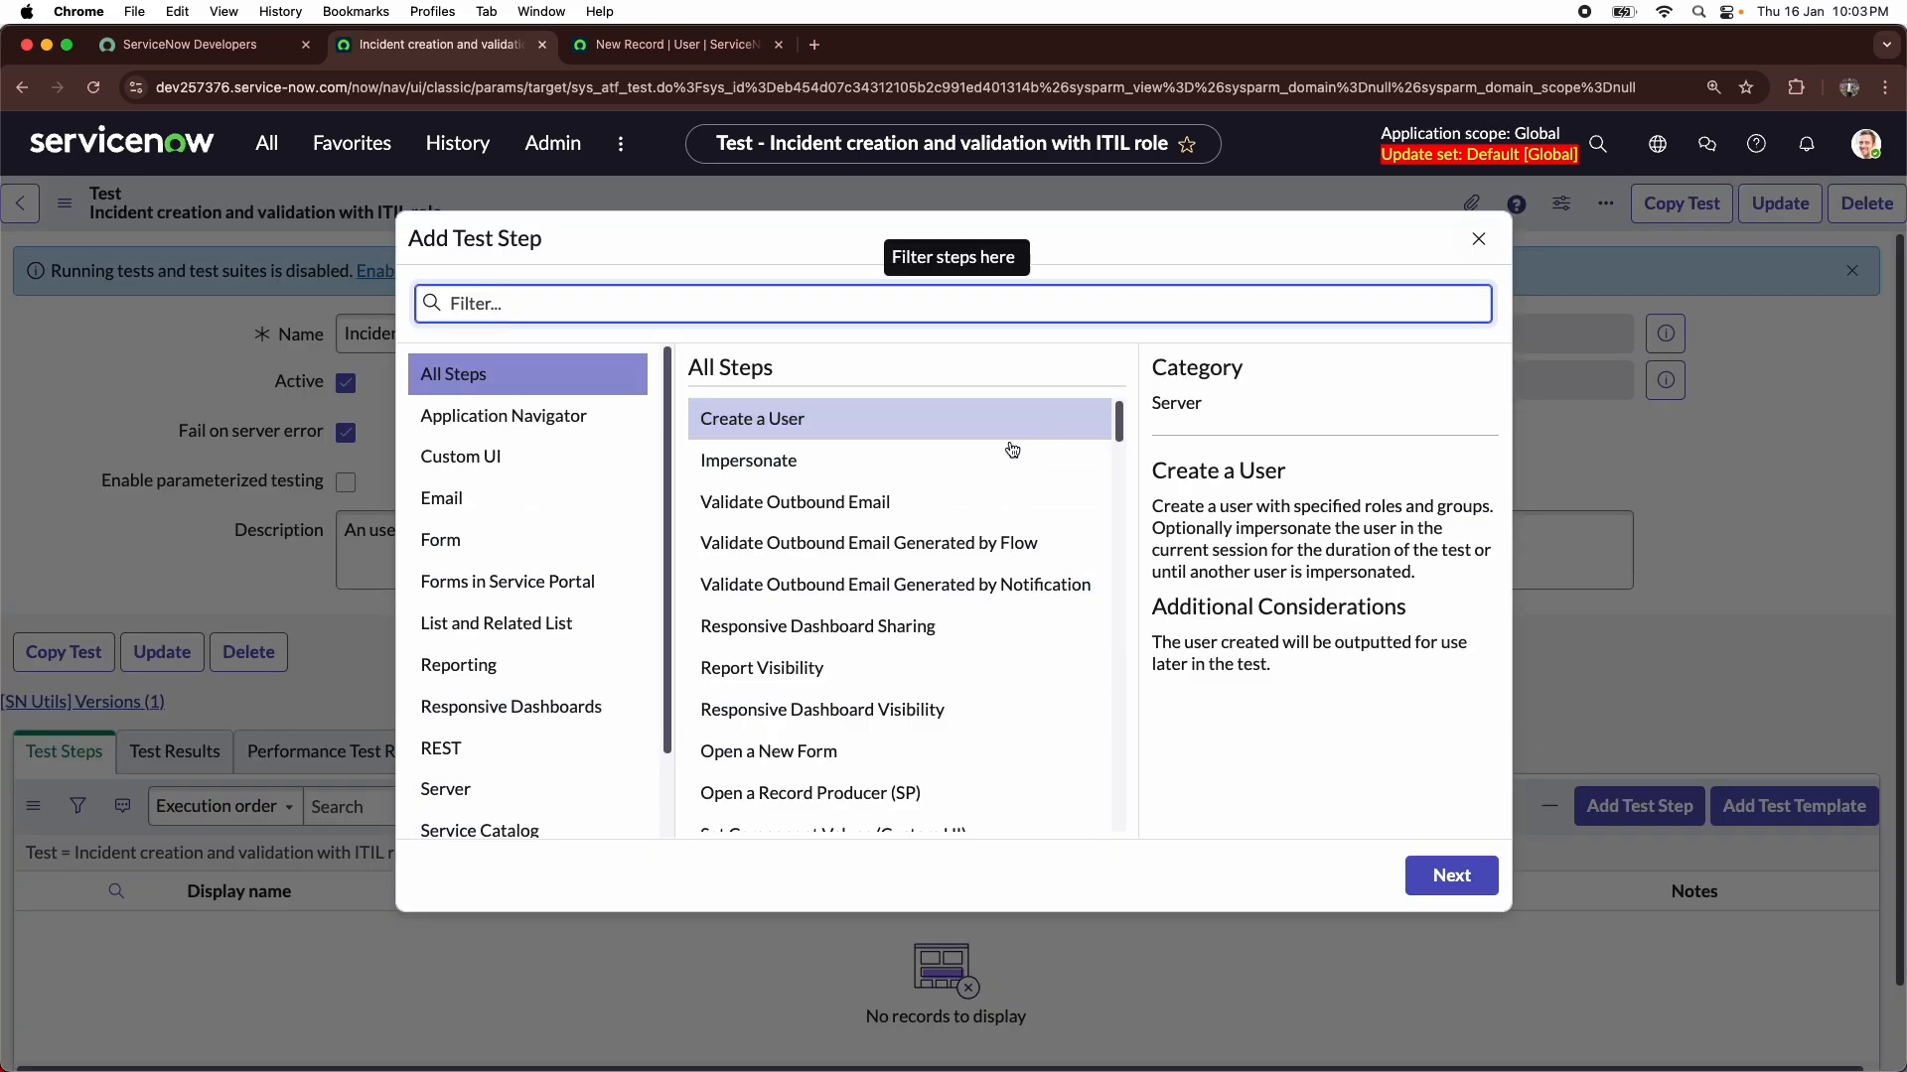
scroll(568, 378, "down", 2)
scroll(566, 382, "up", 2)
left_click(558, 417)
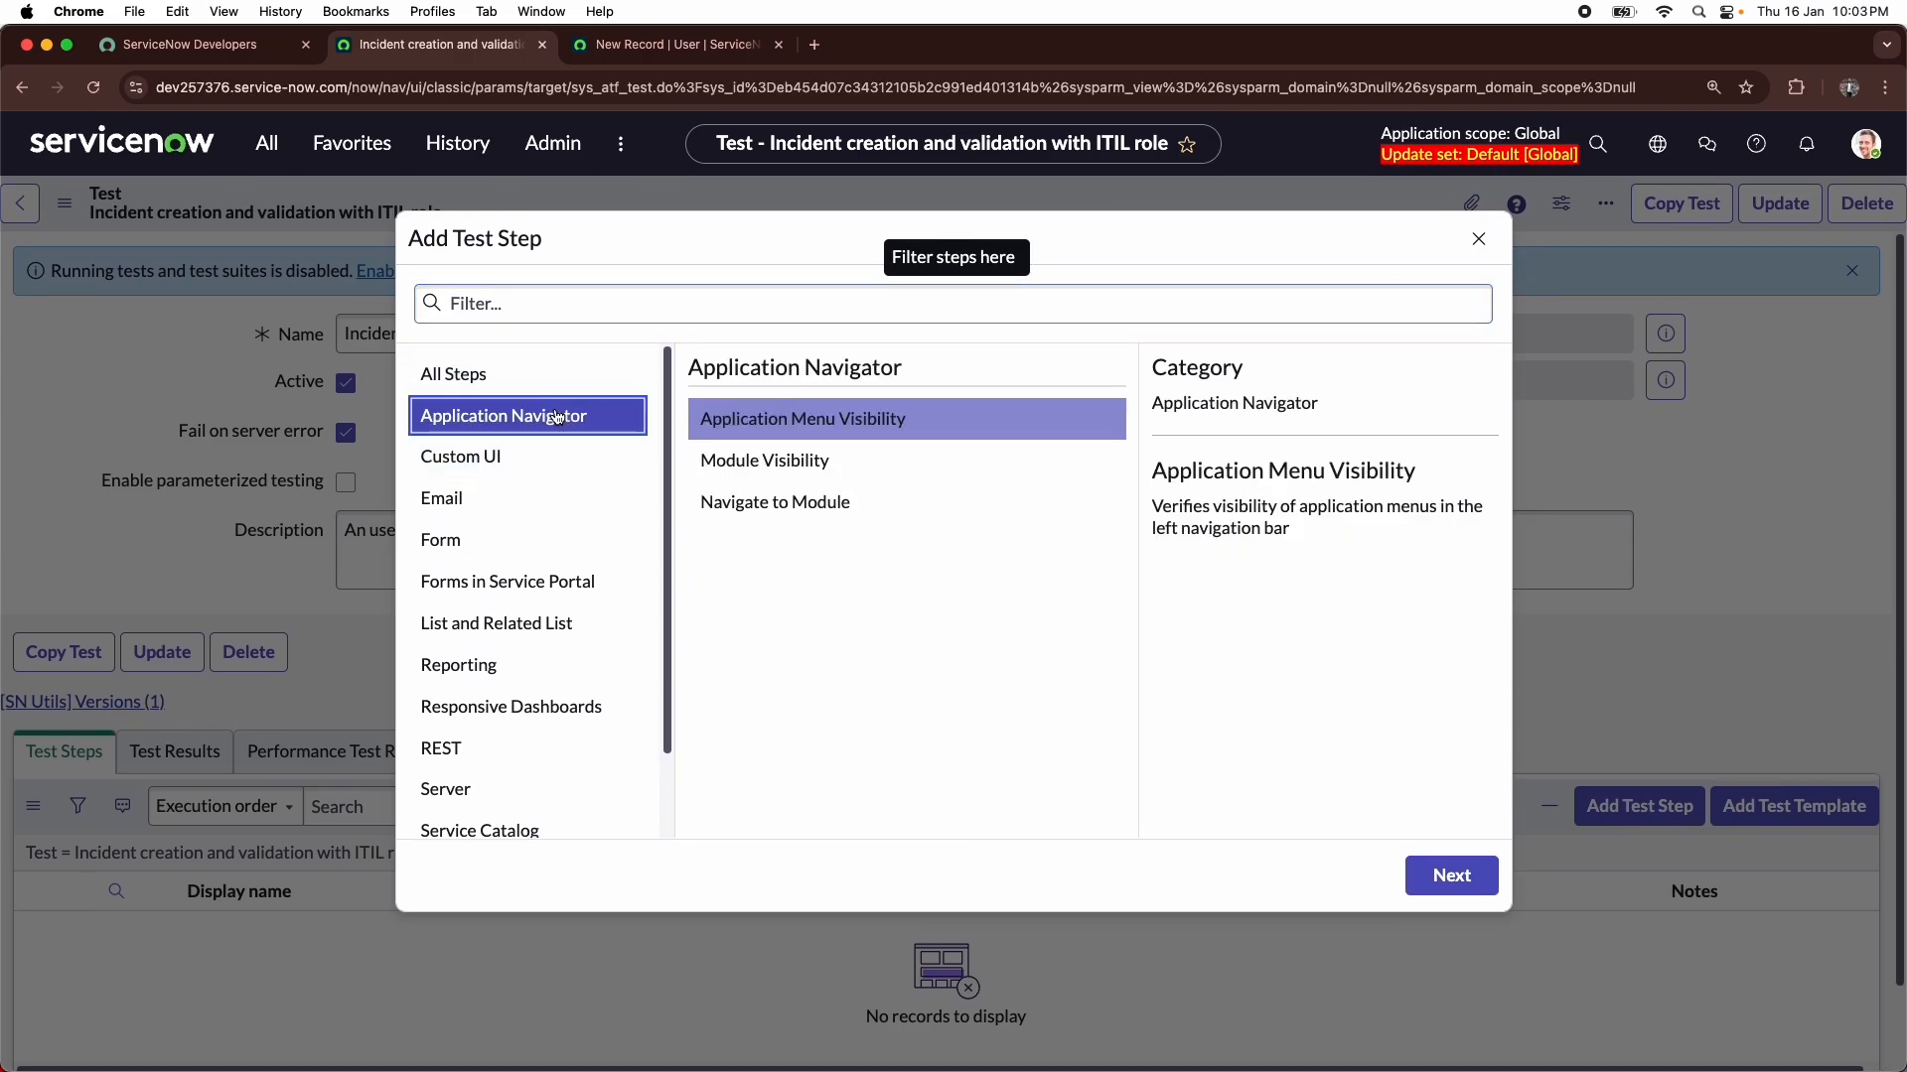
left_click(849, 425)
left_click(503, 466)
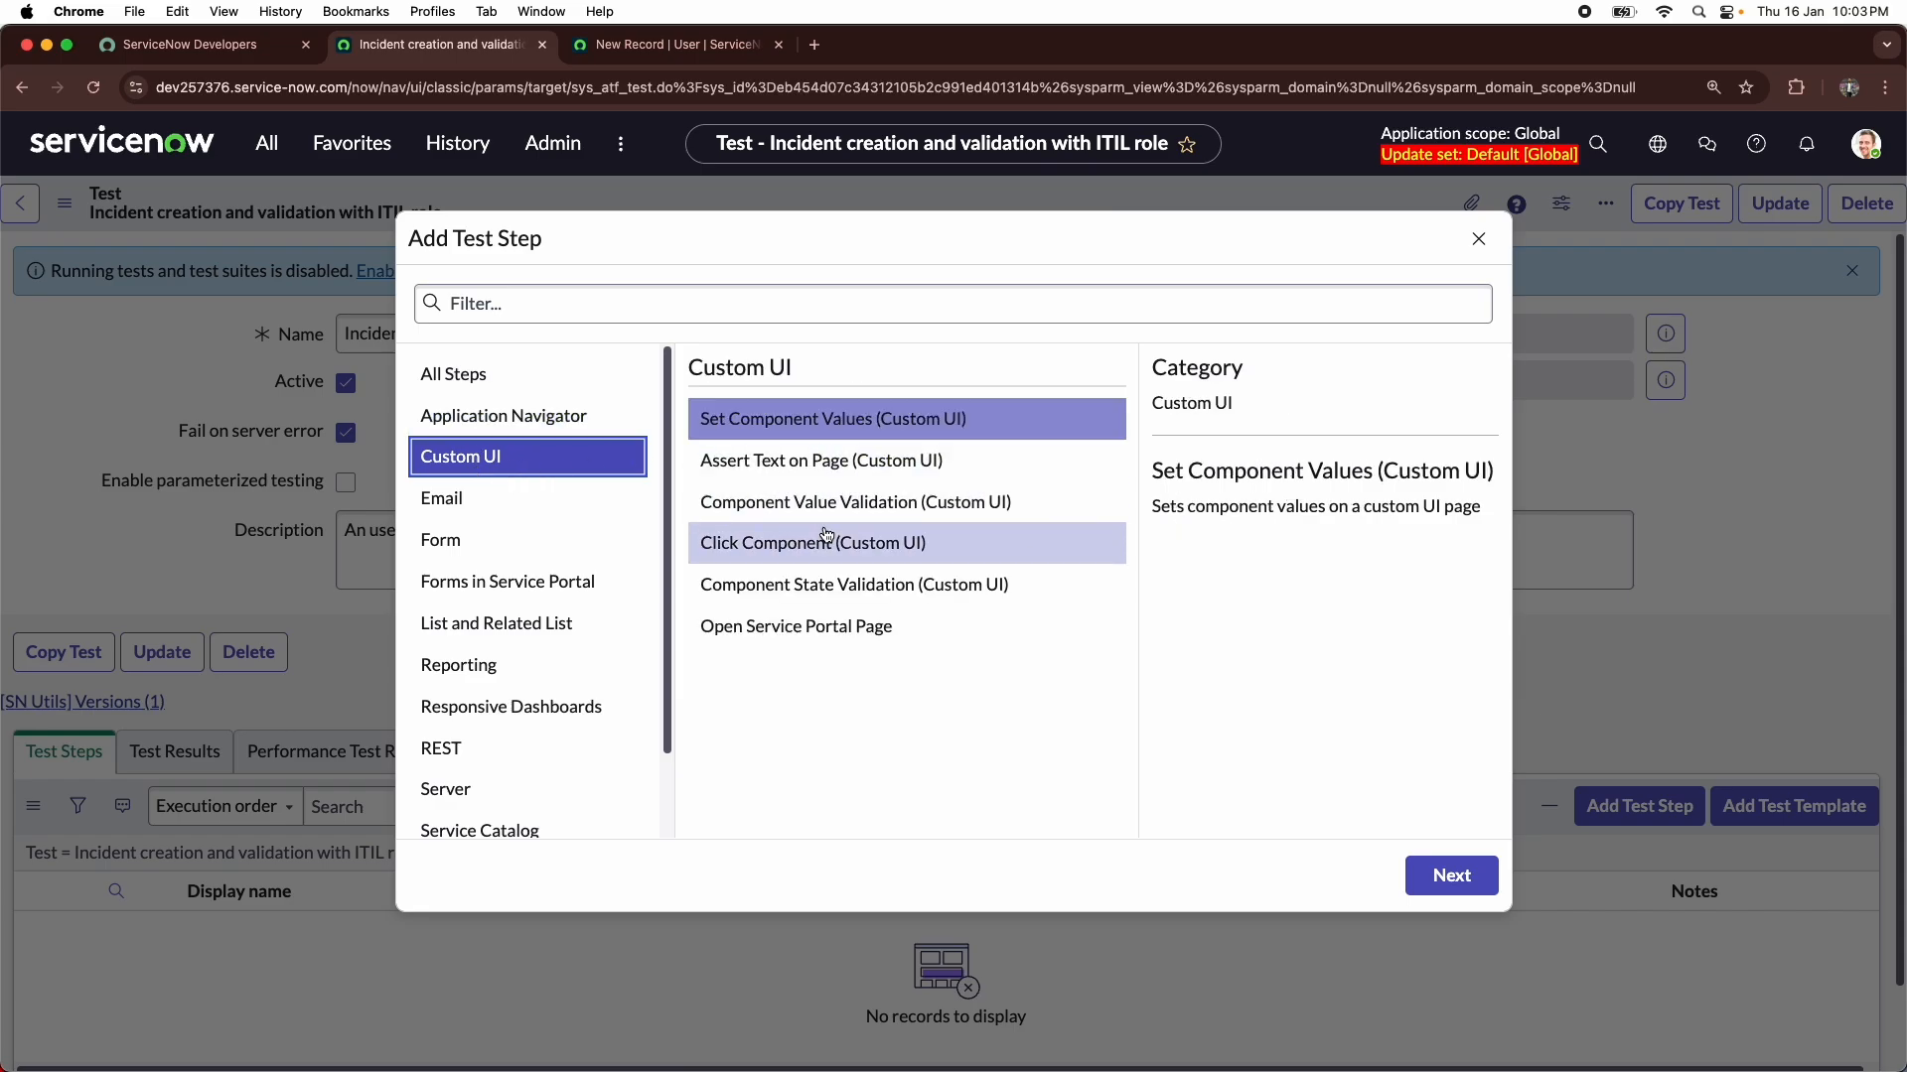
left_click(503, 499)
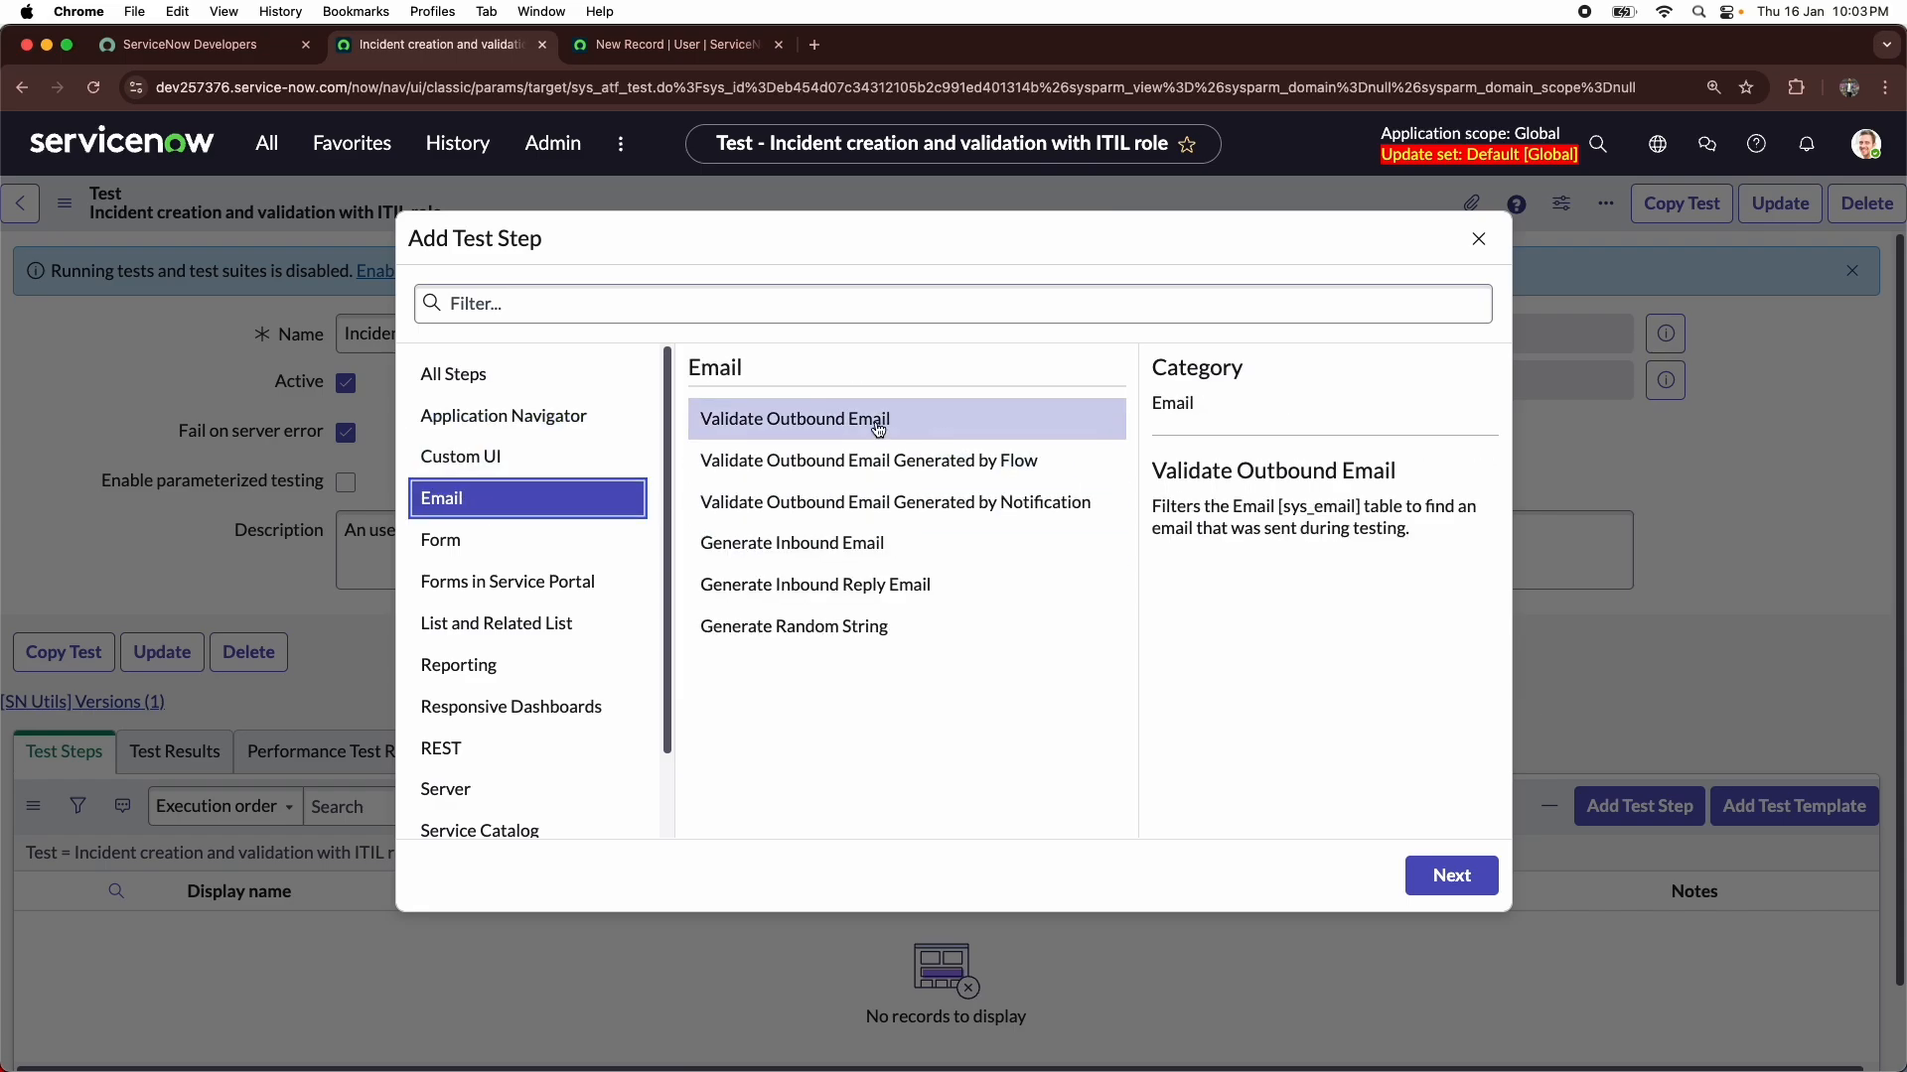
left_click(563, 549)
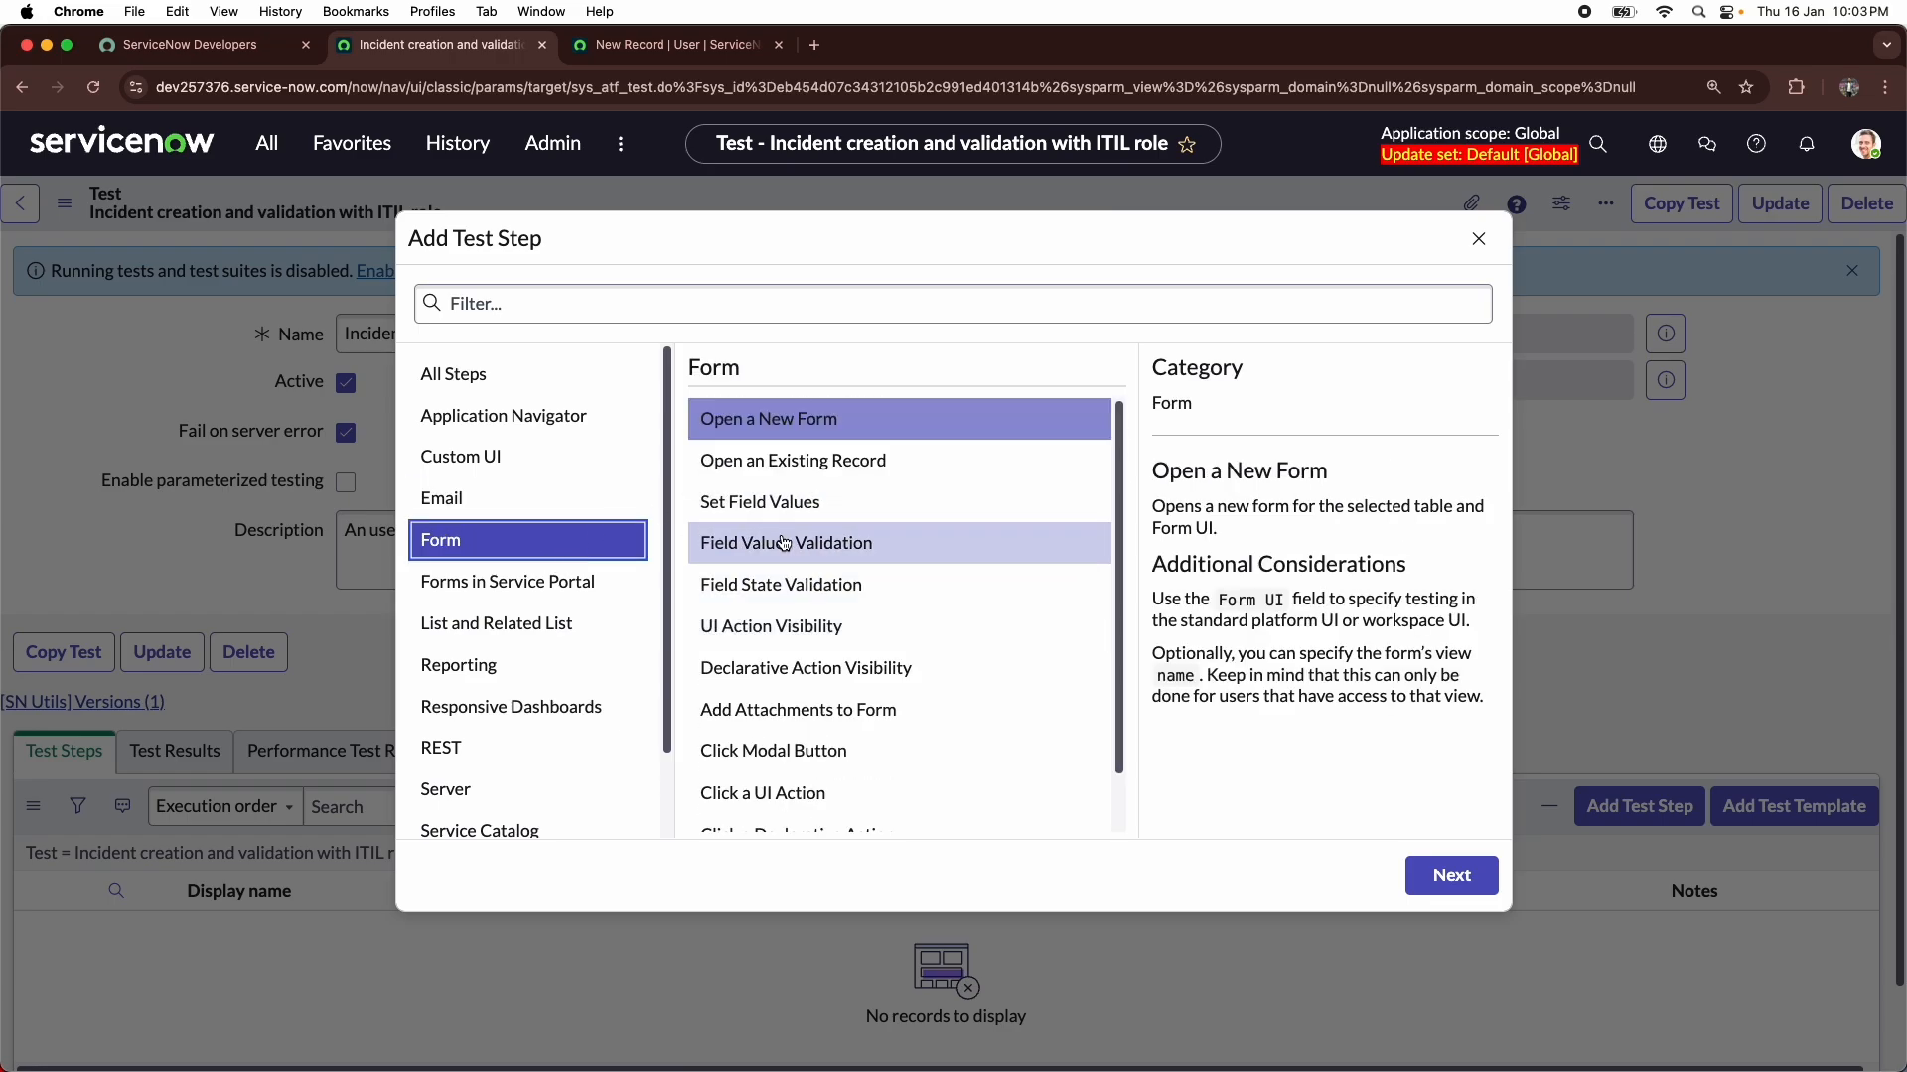
left_click(530, 581)
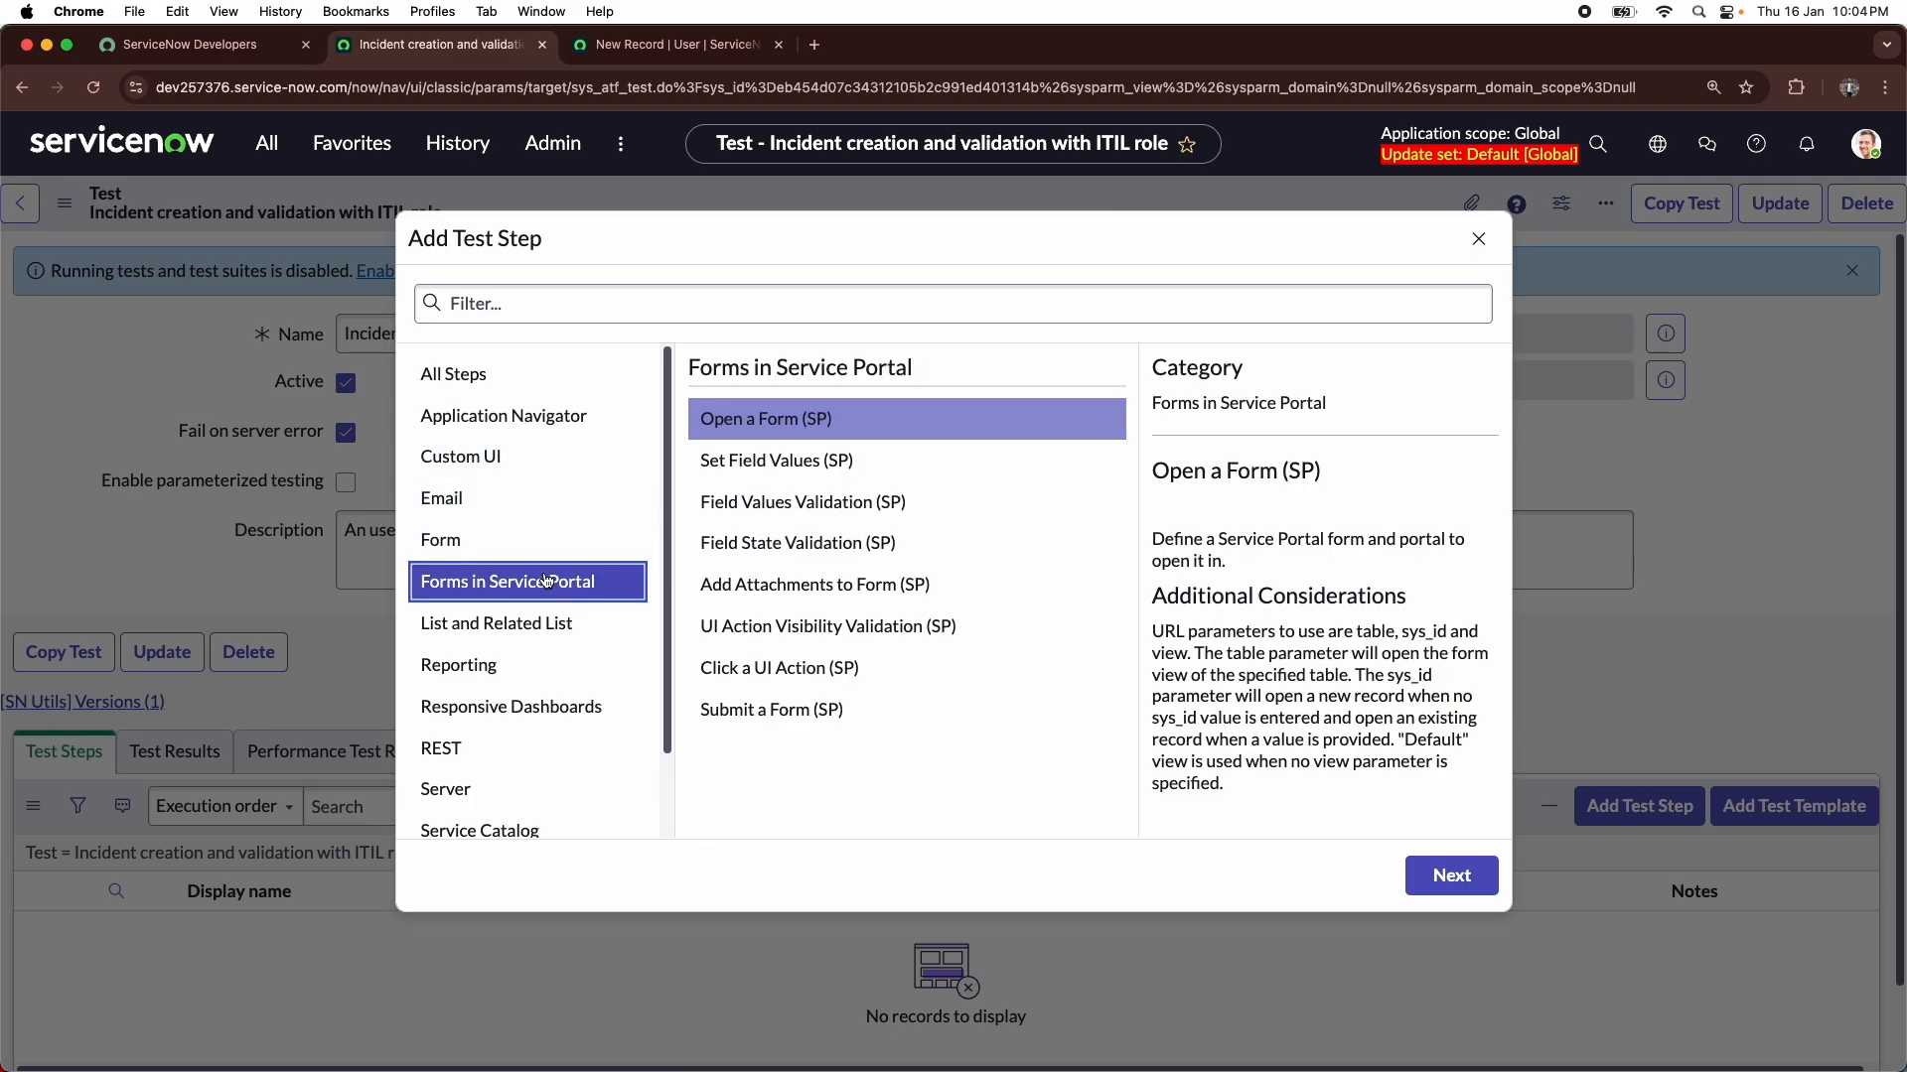
left_click(764, 460)
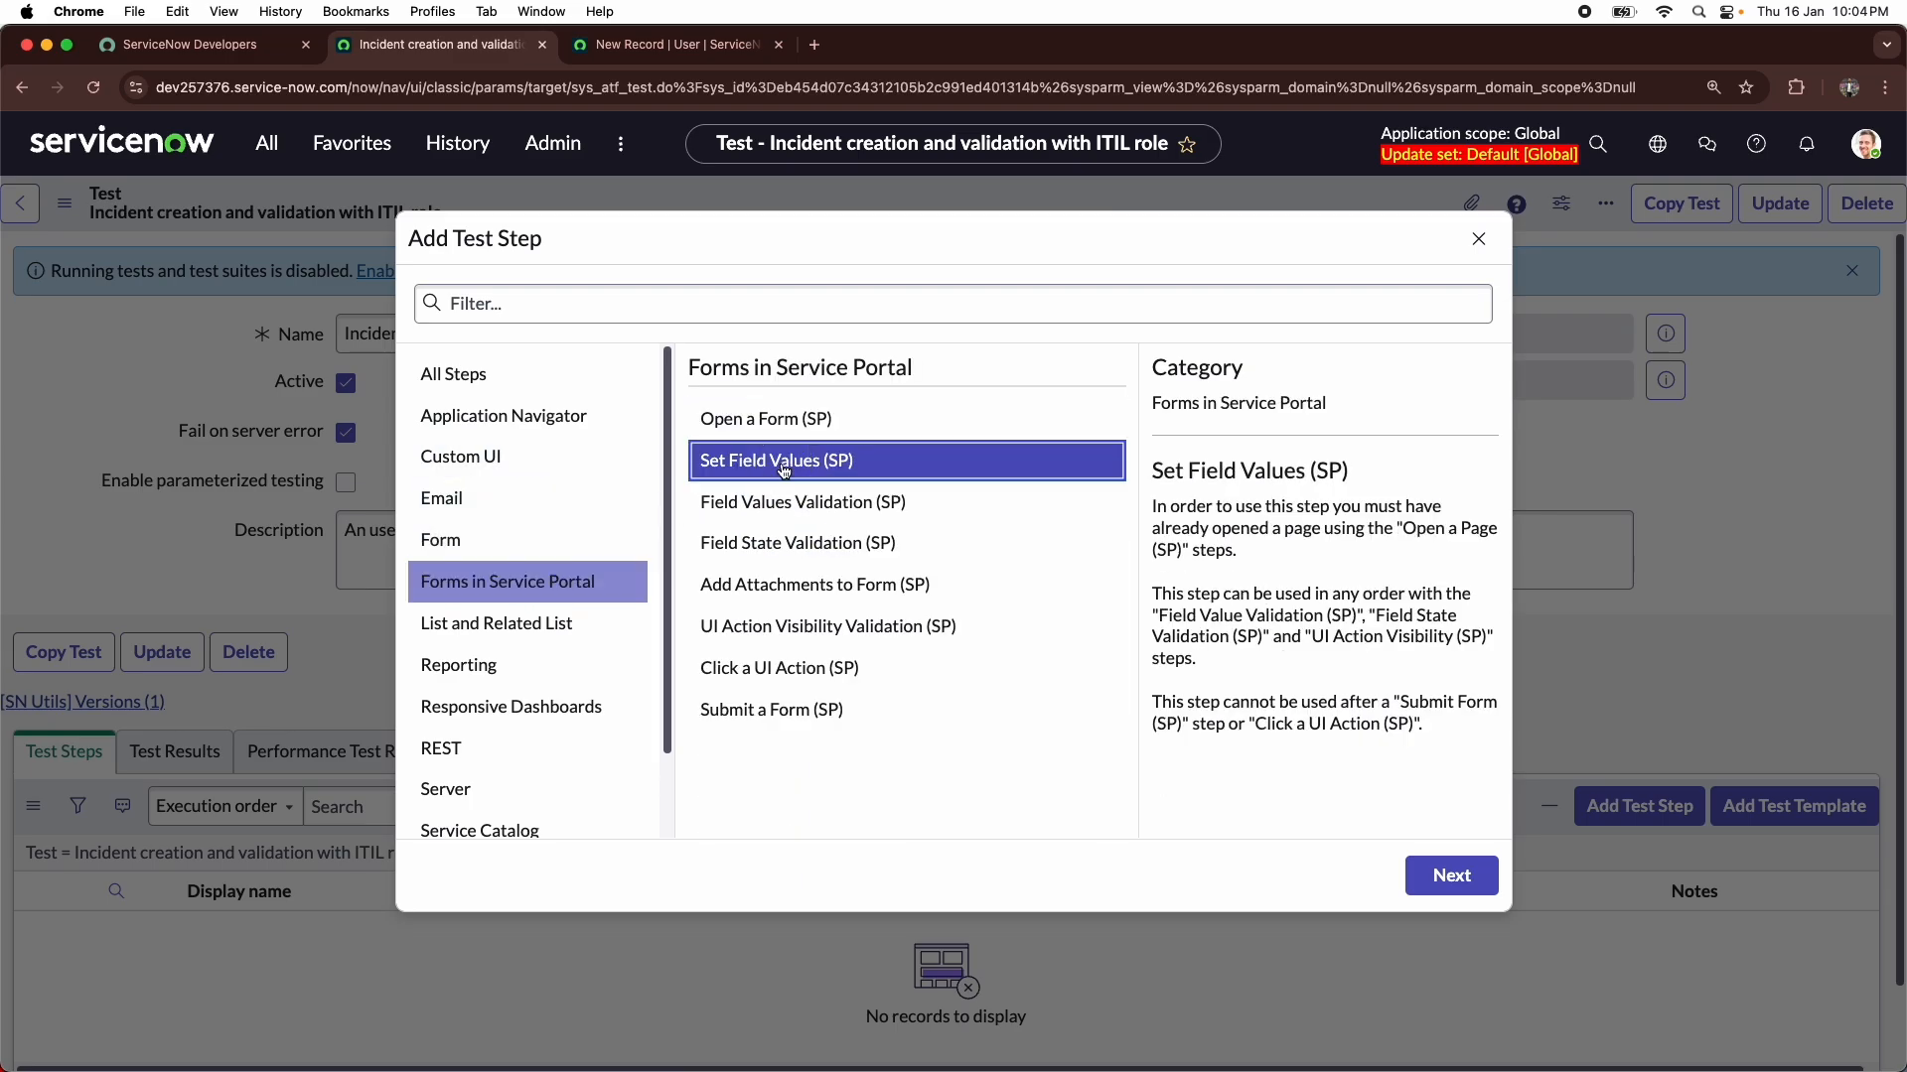
left_click(783, 669)
left_click(793, 700)
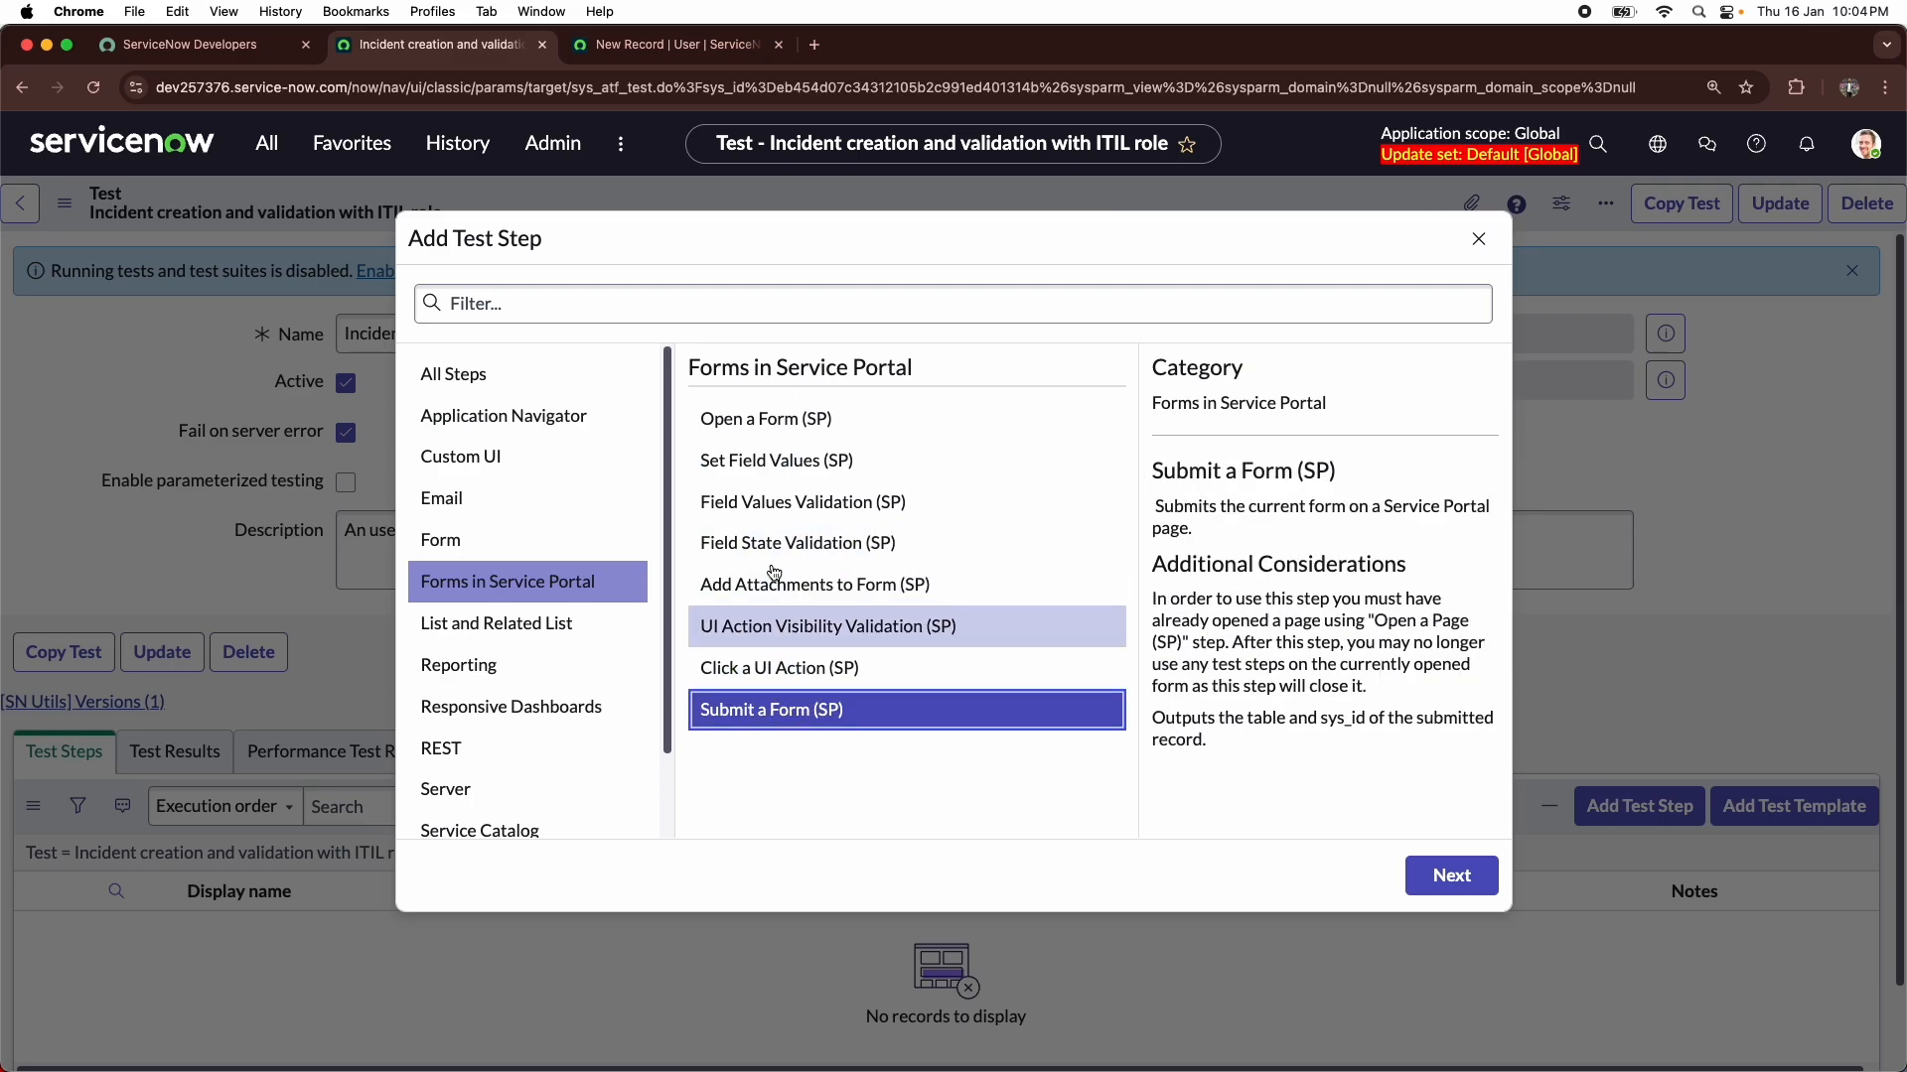
- Examine the step types in the List and Related List, Reporting, REST and Service Catalog categories
left_click(564, 635)
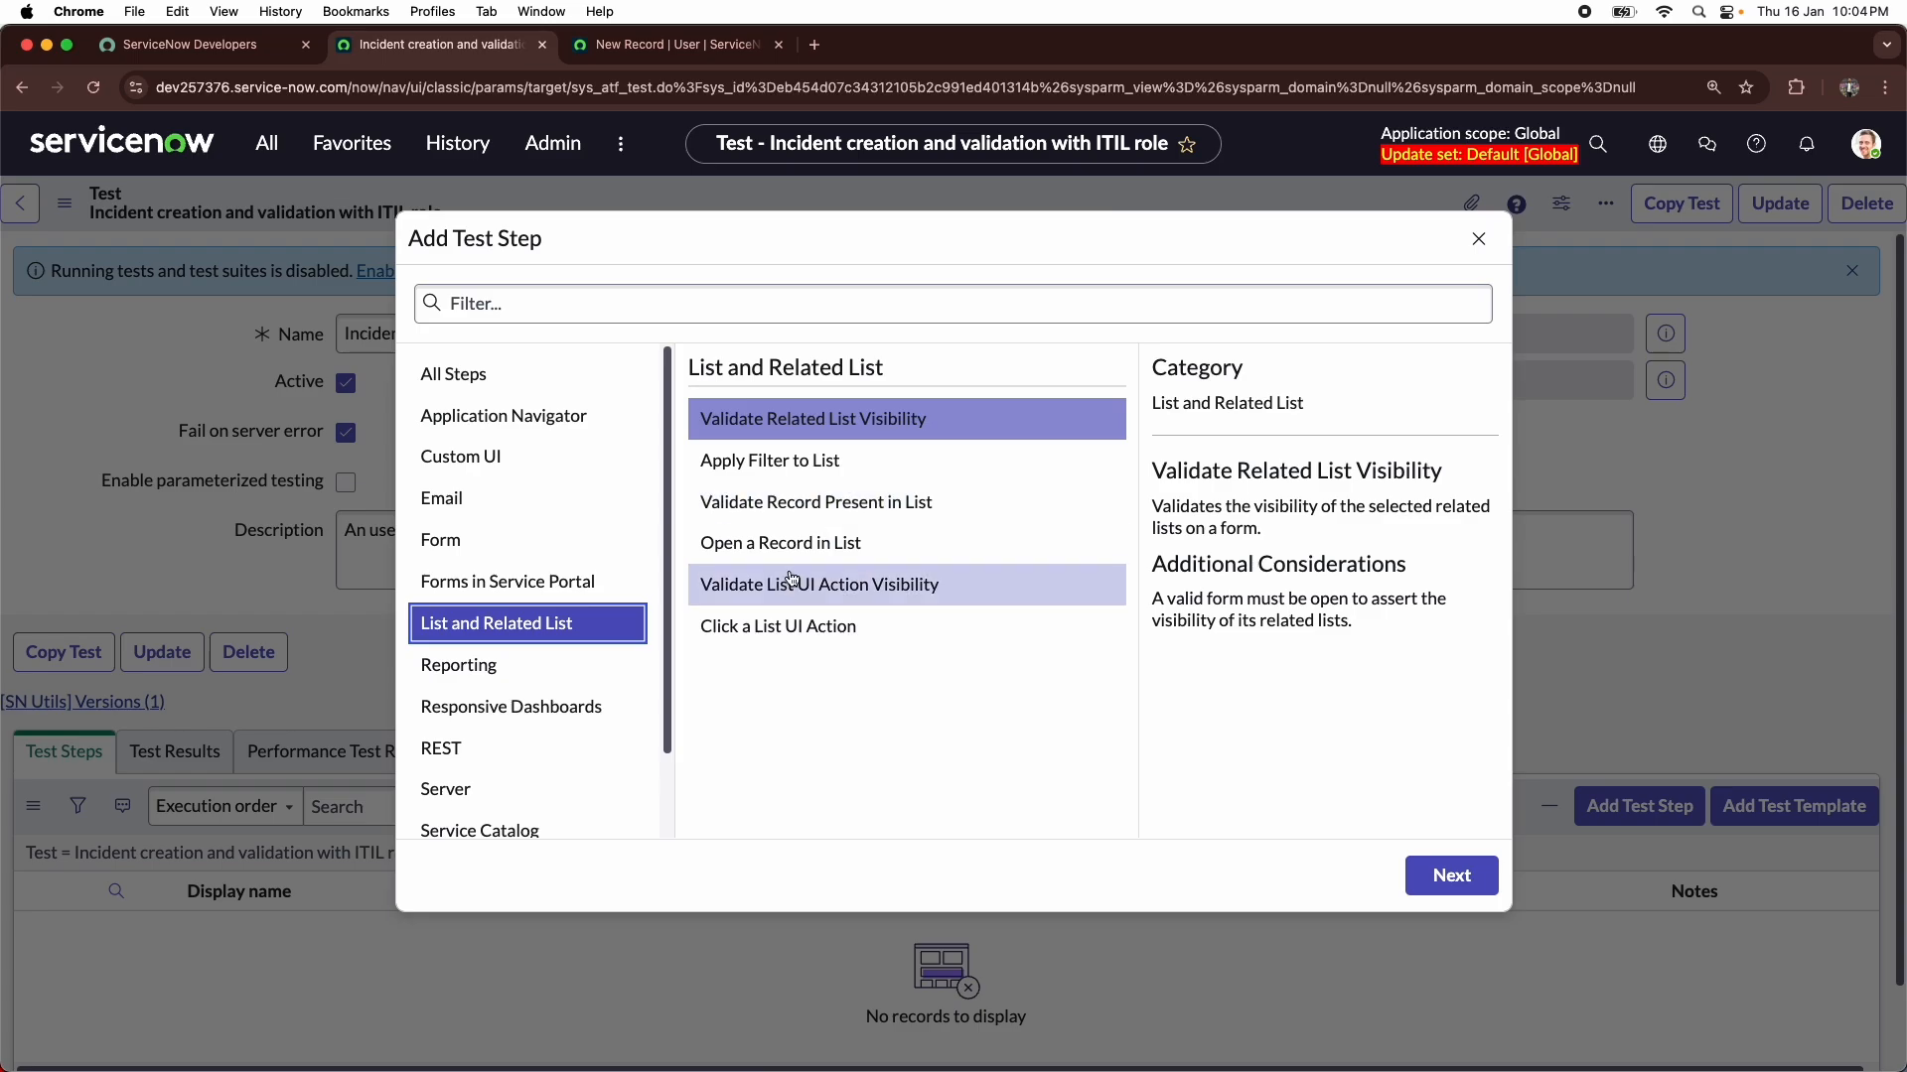
left_click(525, 666)
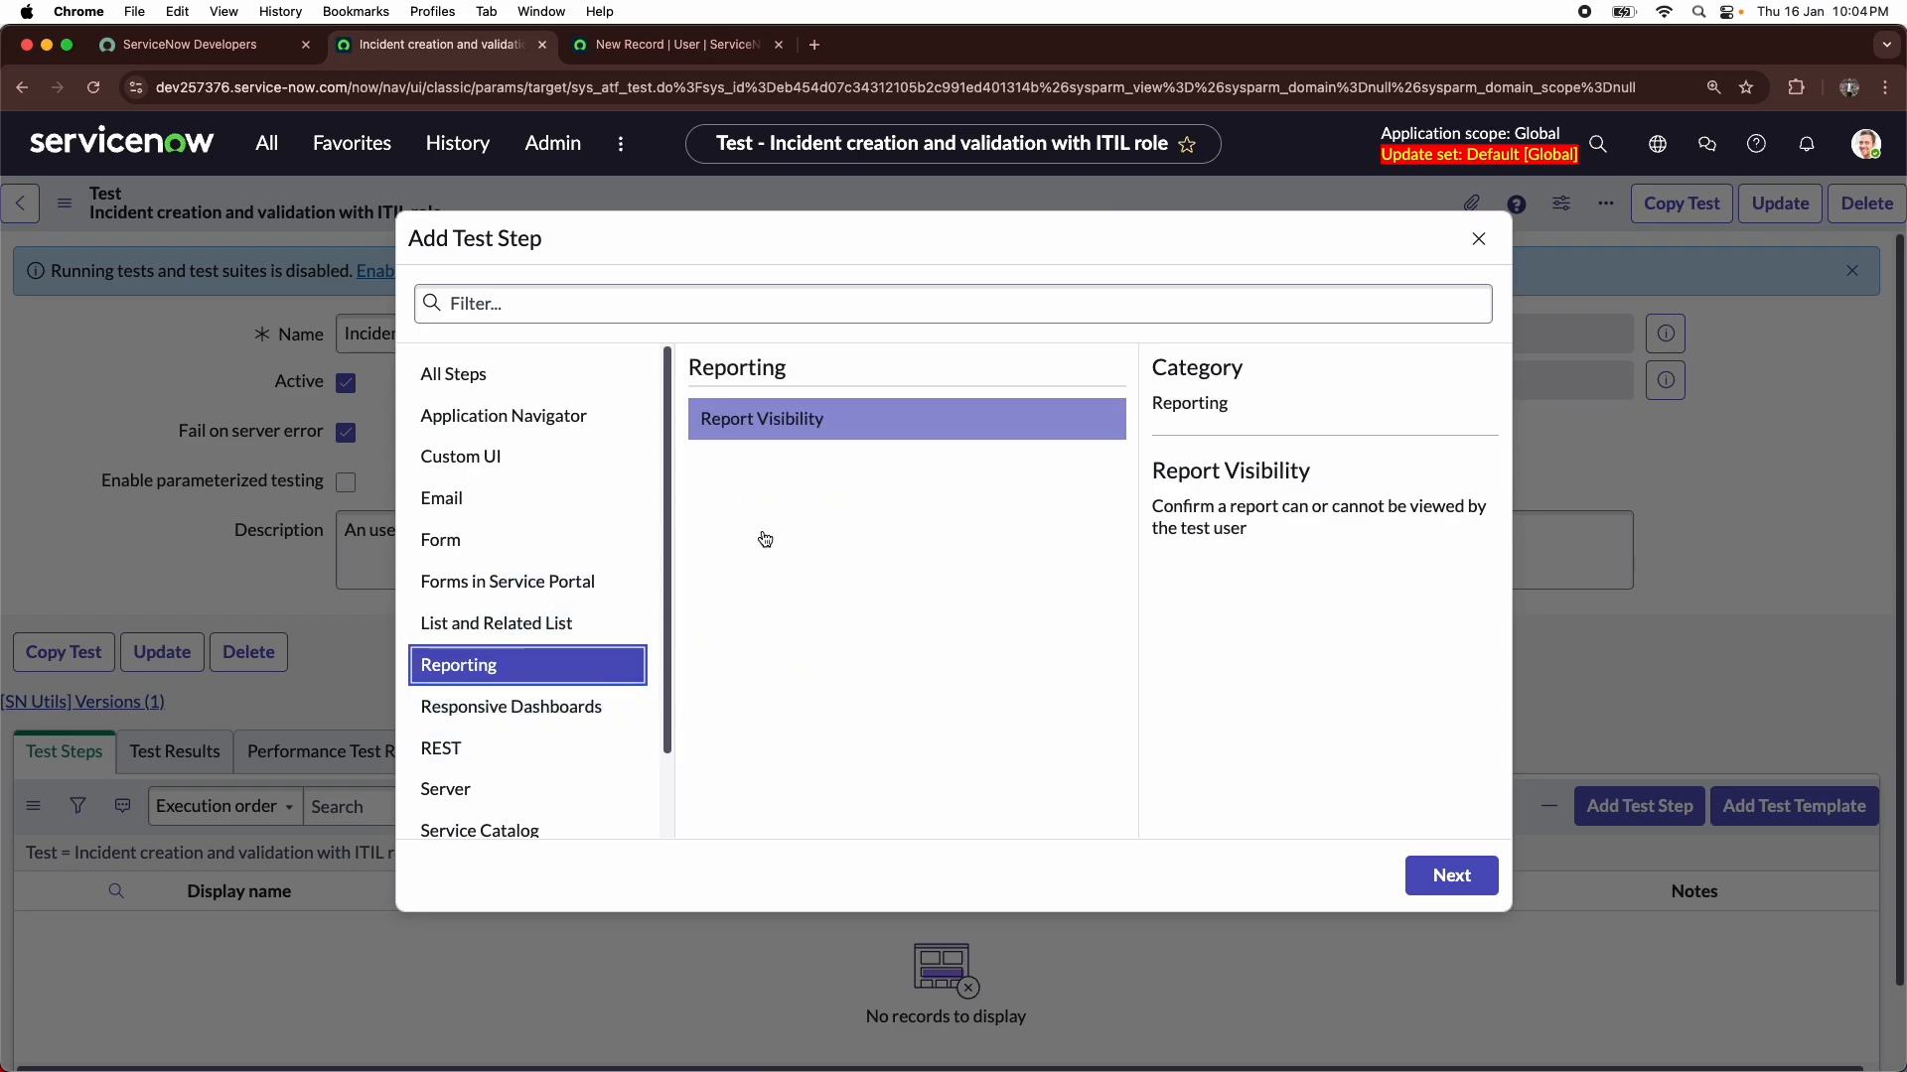
scroll(496, 526, "down", 2)
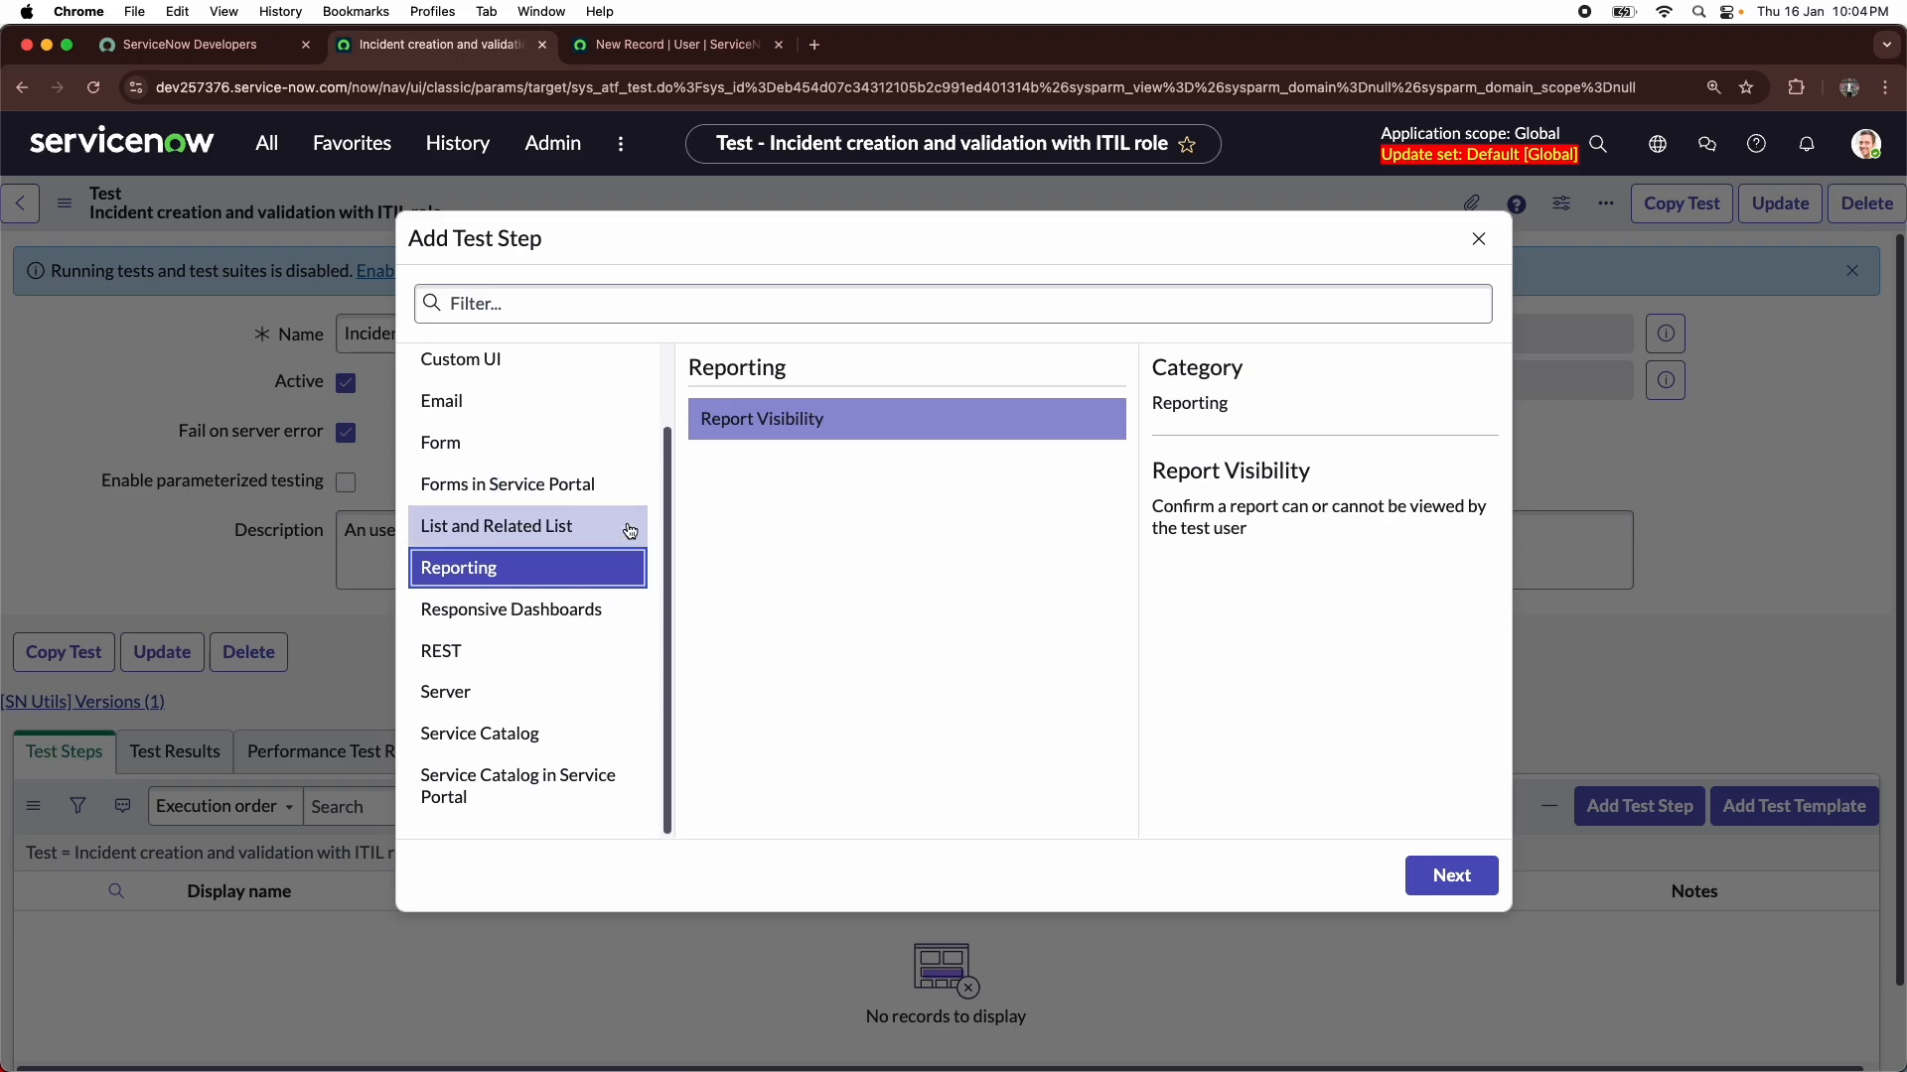
left_click(494, 659)
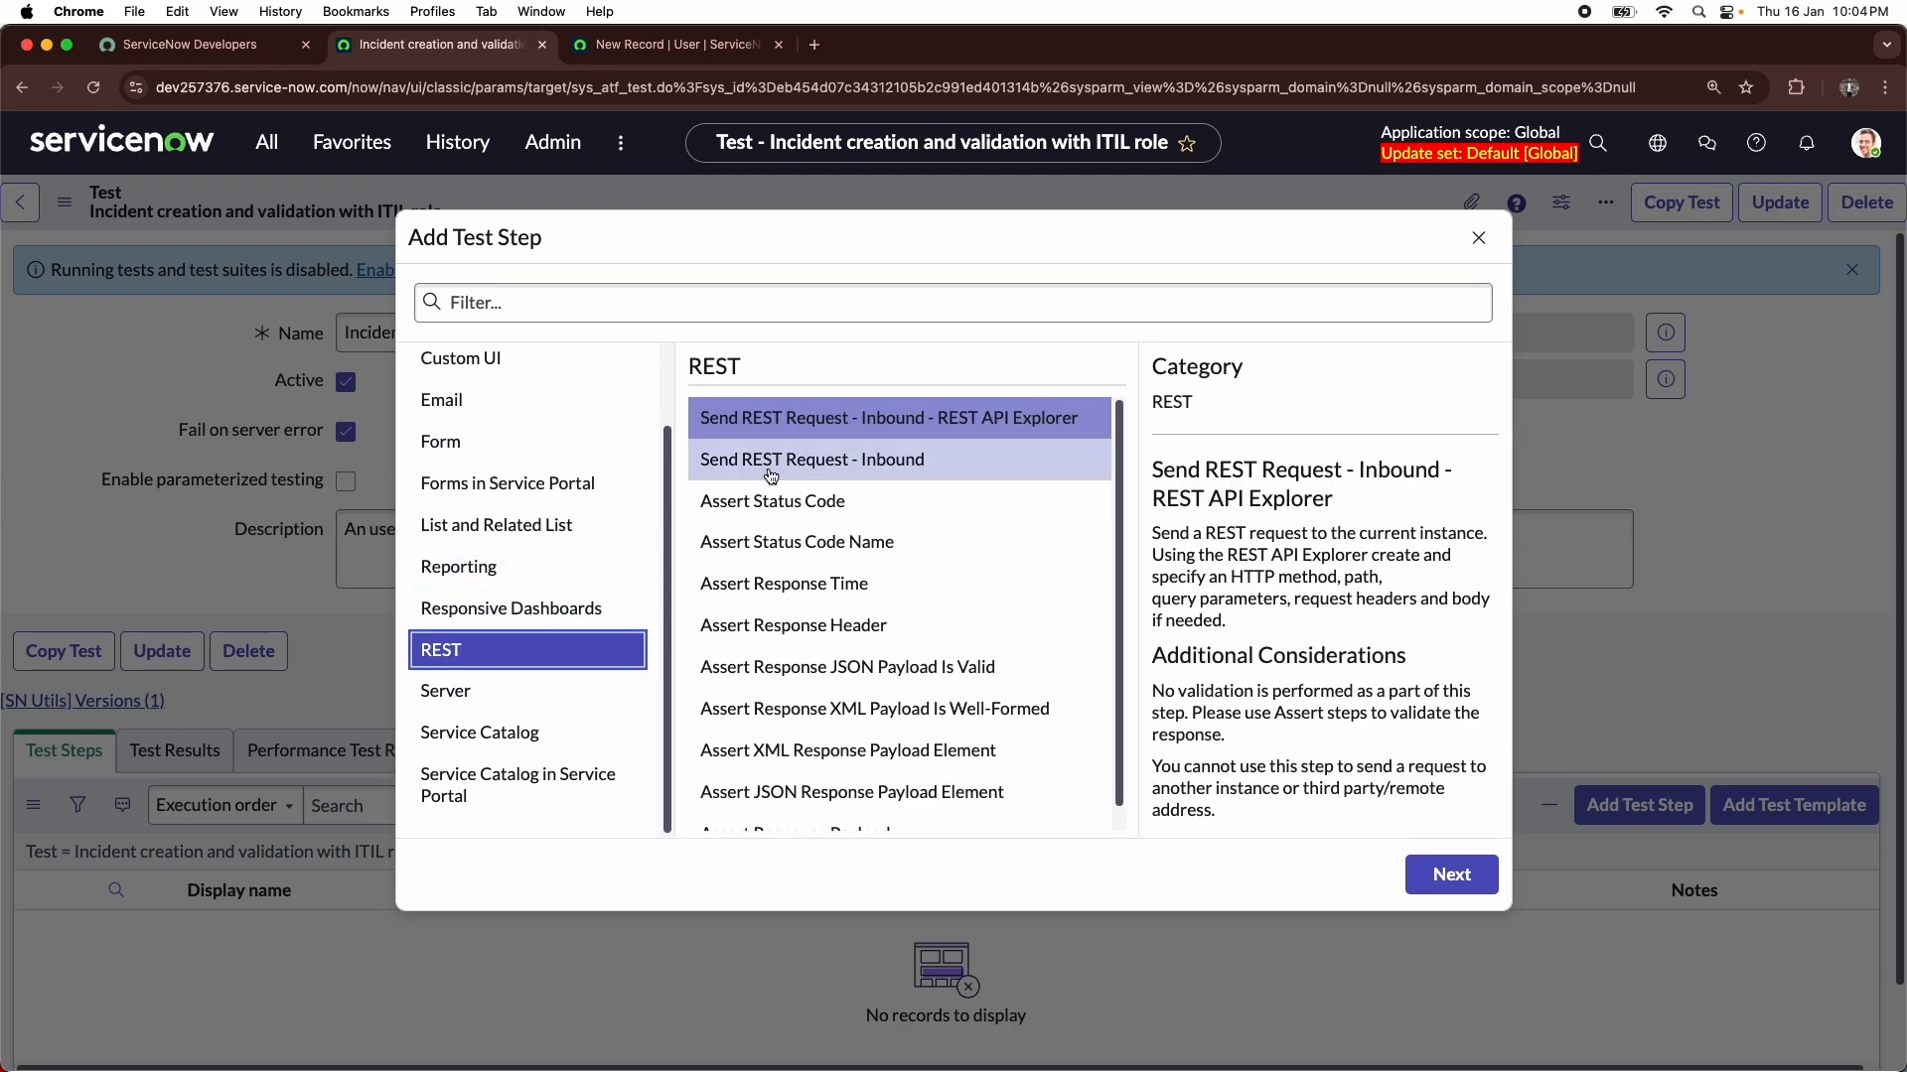
scroll(775, 482, "down", 1)
scroll(779, 491, "up", 1)
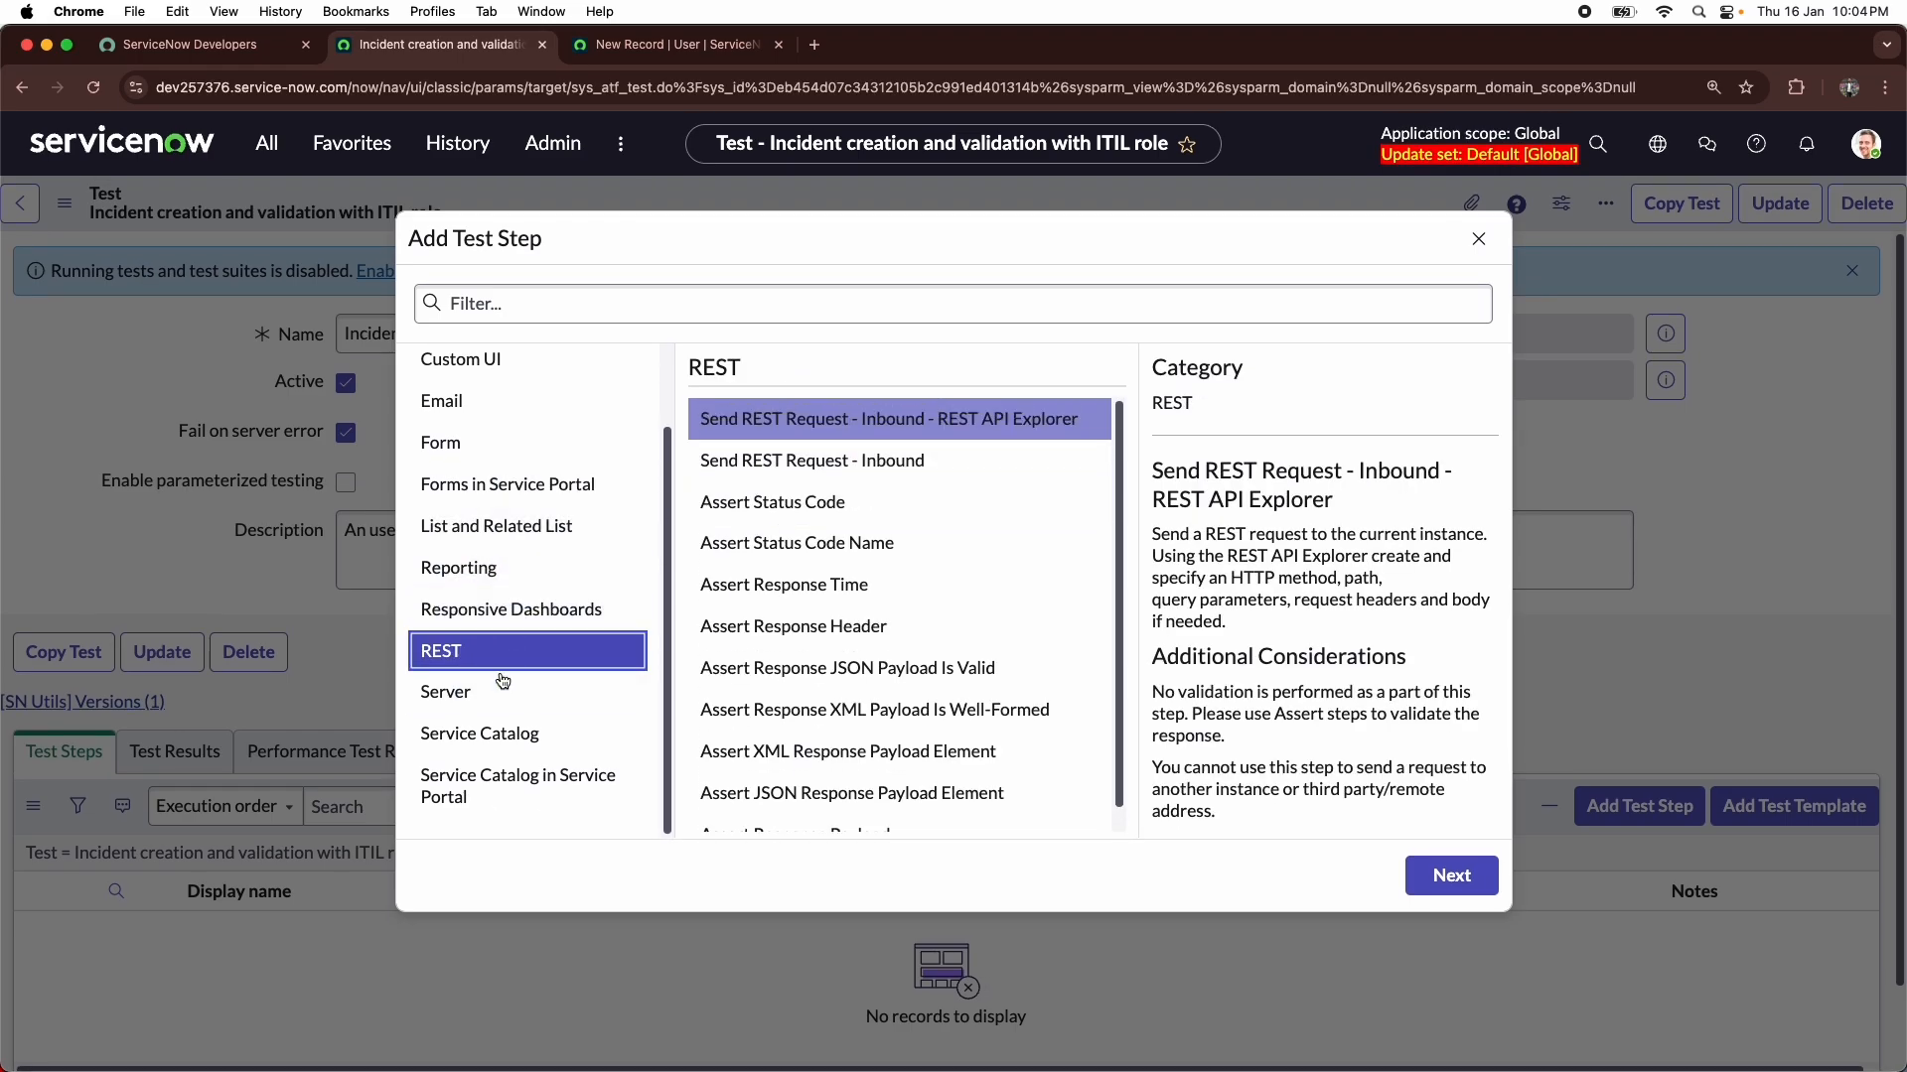
left_click(486, 725)
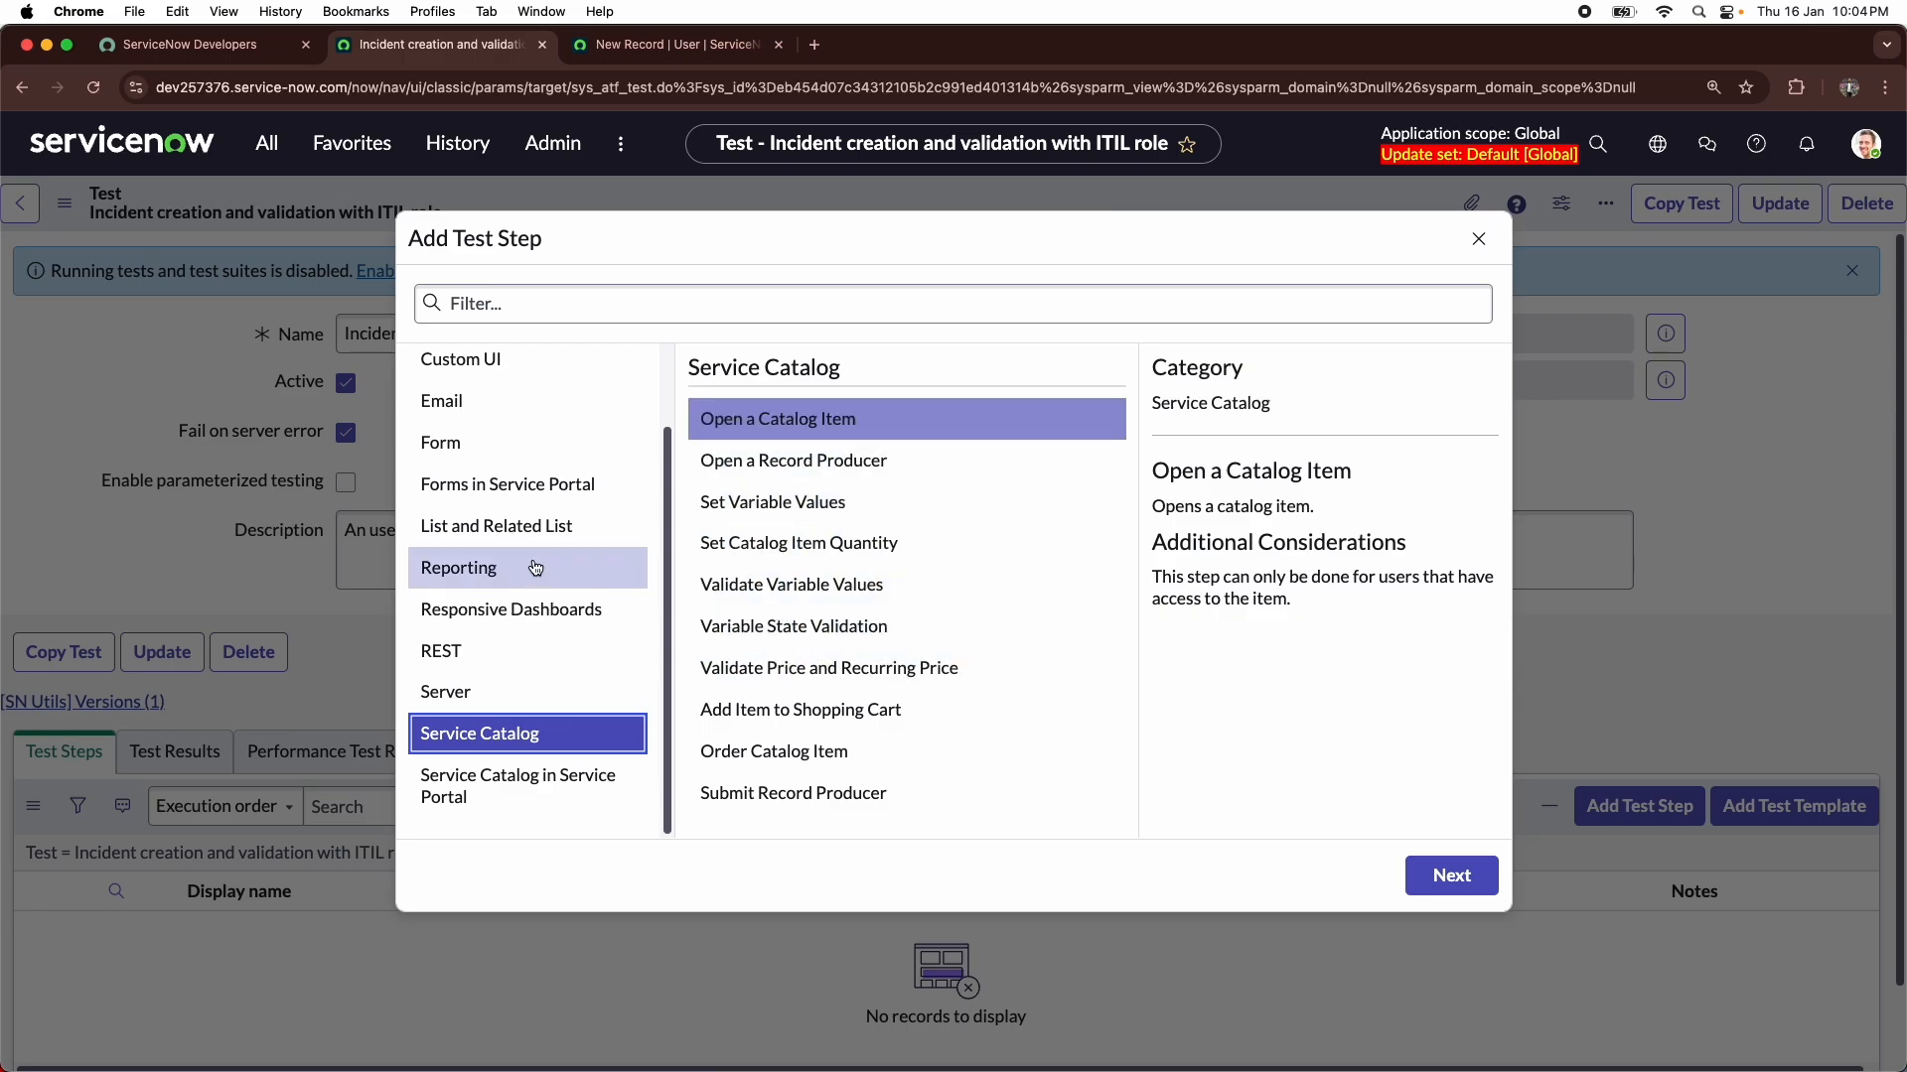
scroll(535, 567, "up", 2)
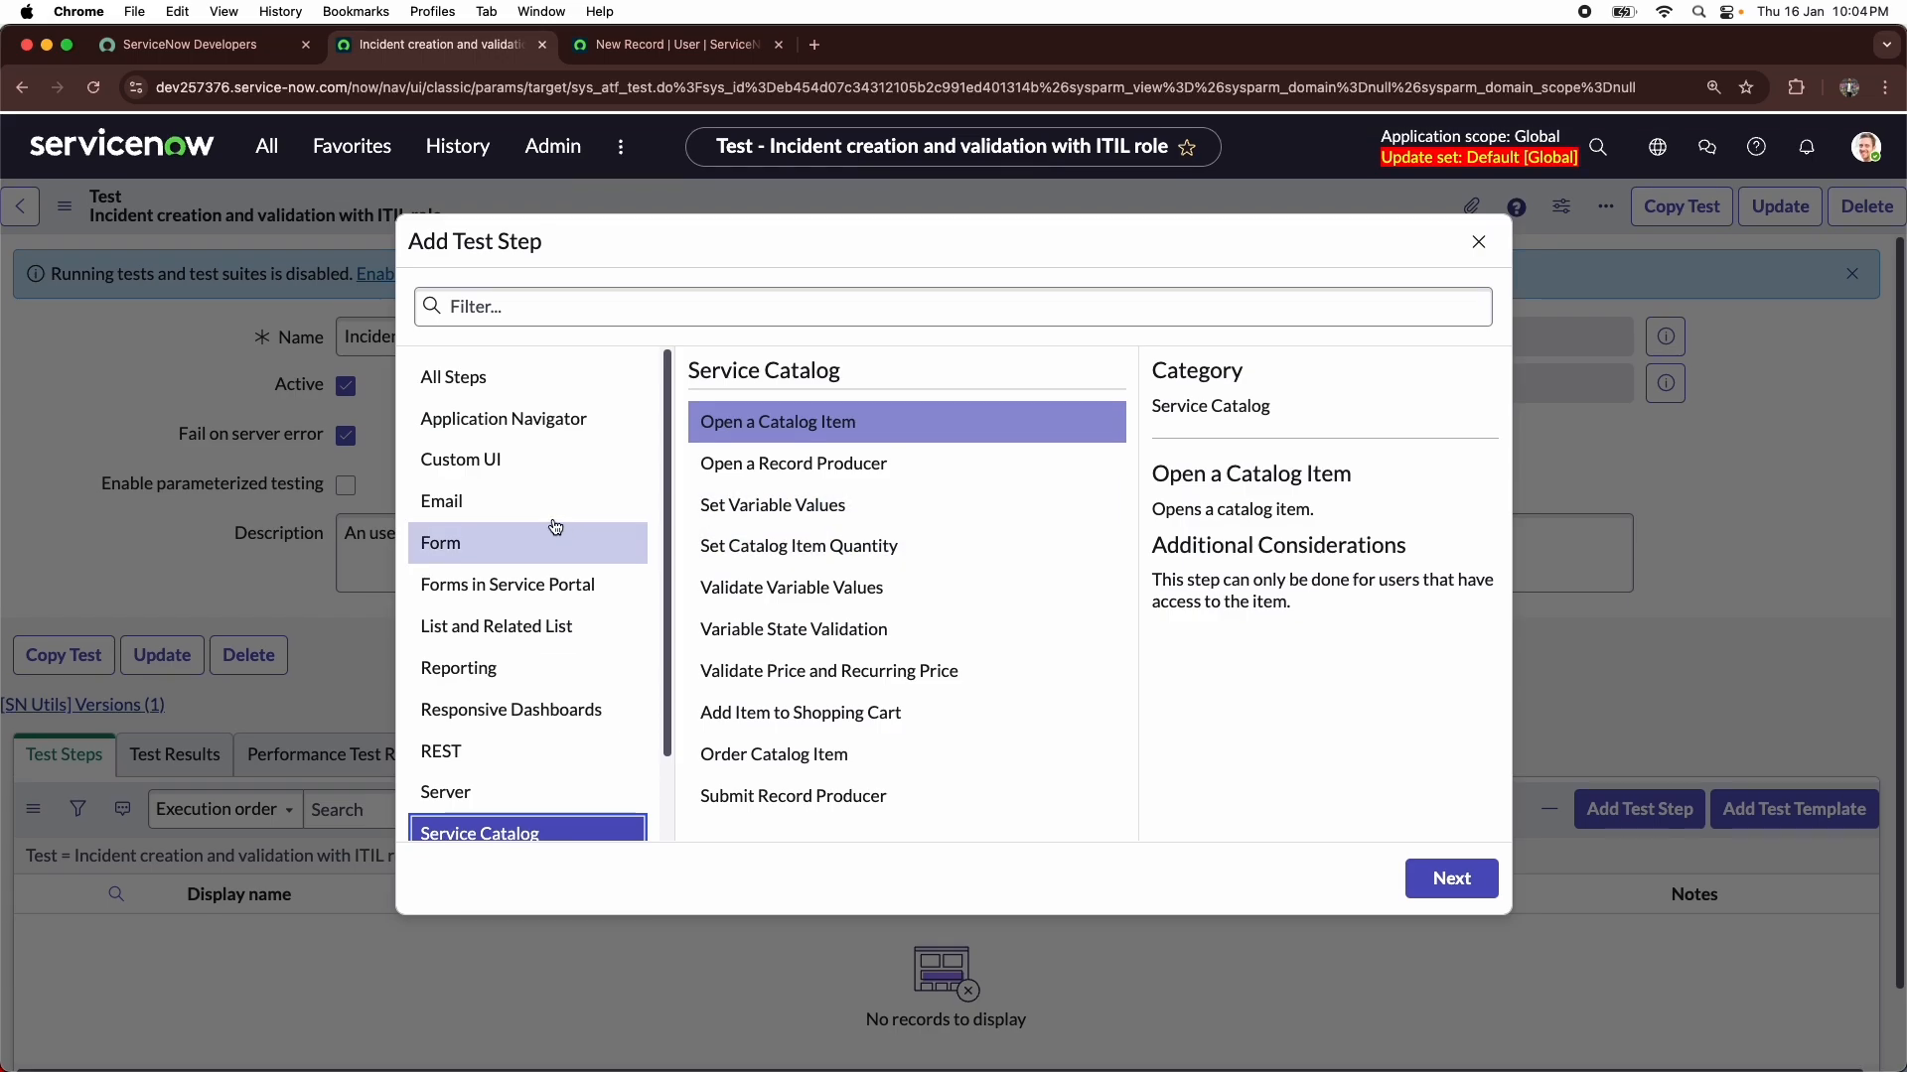
- Compare the step types under All Steps with those in the Server category
left_click(471, 398)
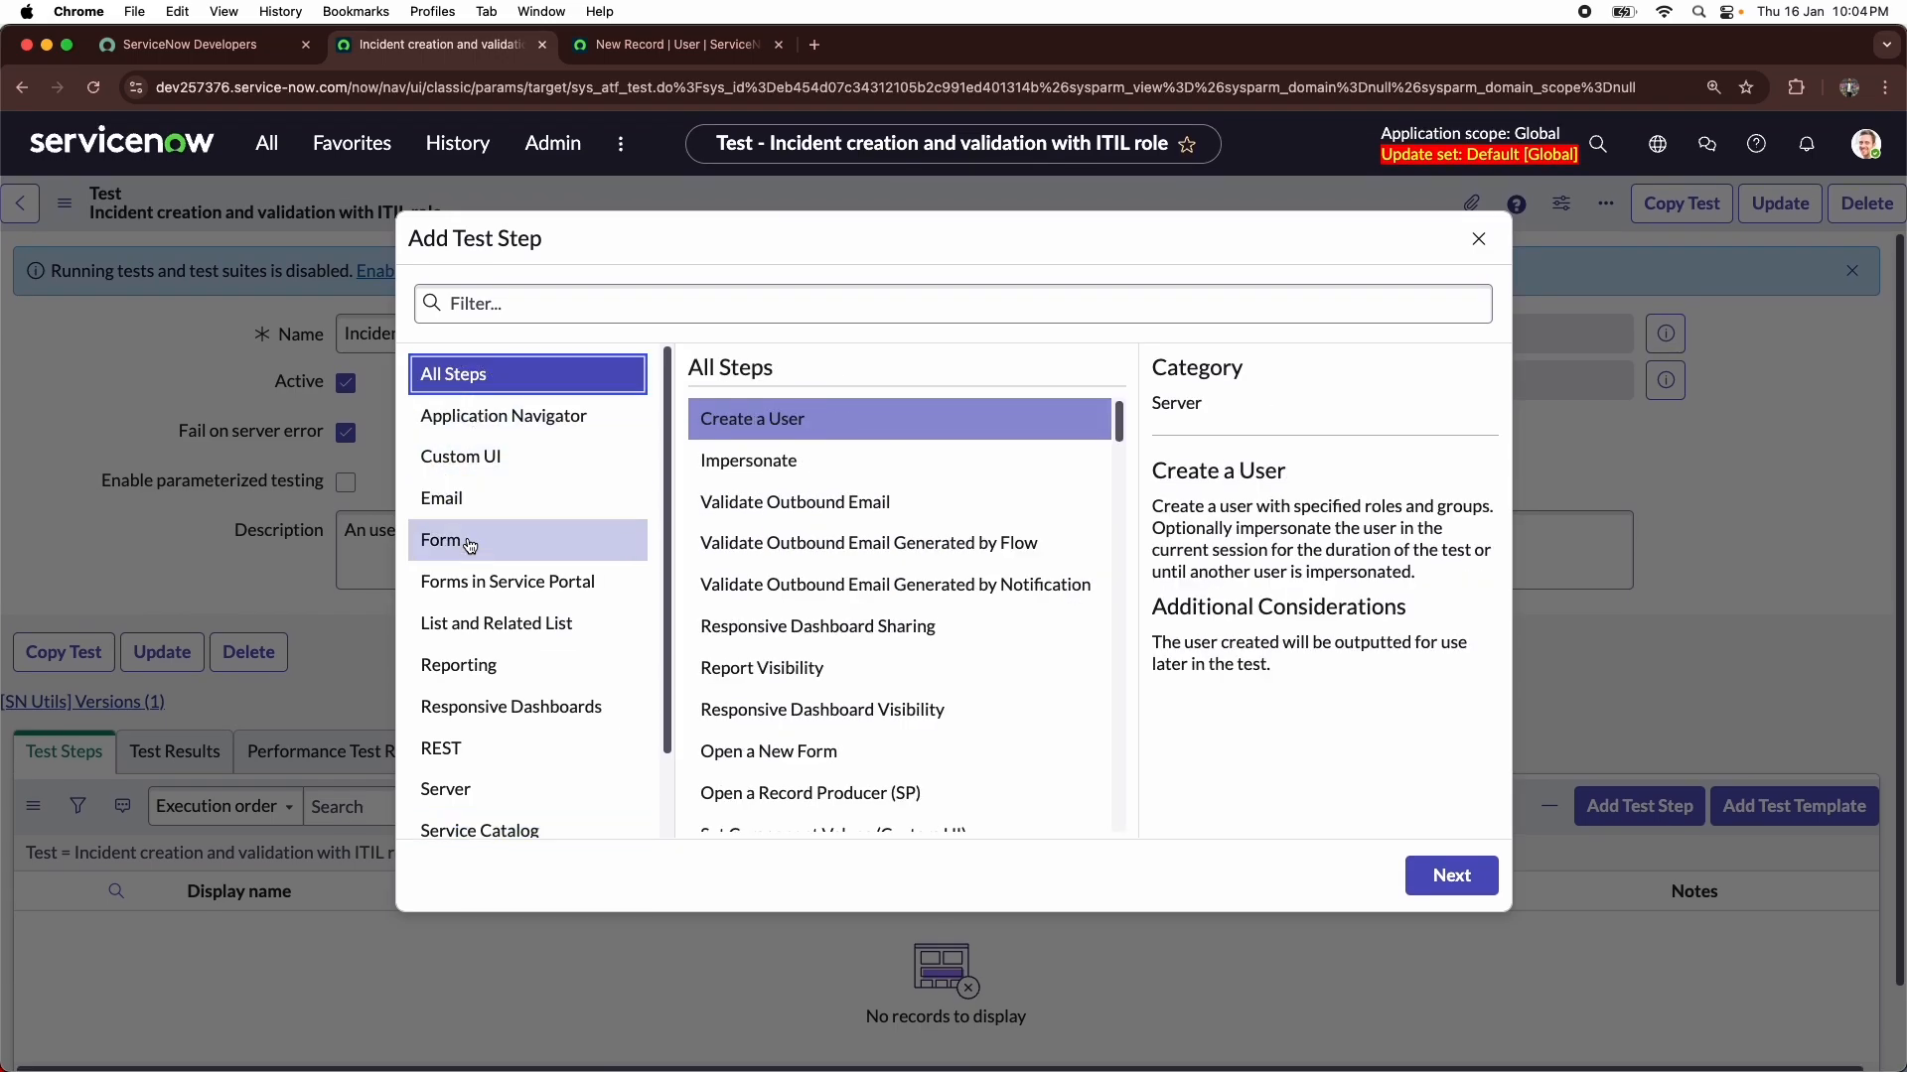
left_click(470, 782)
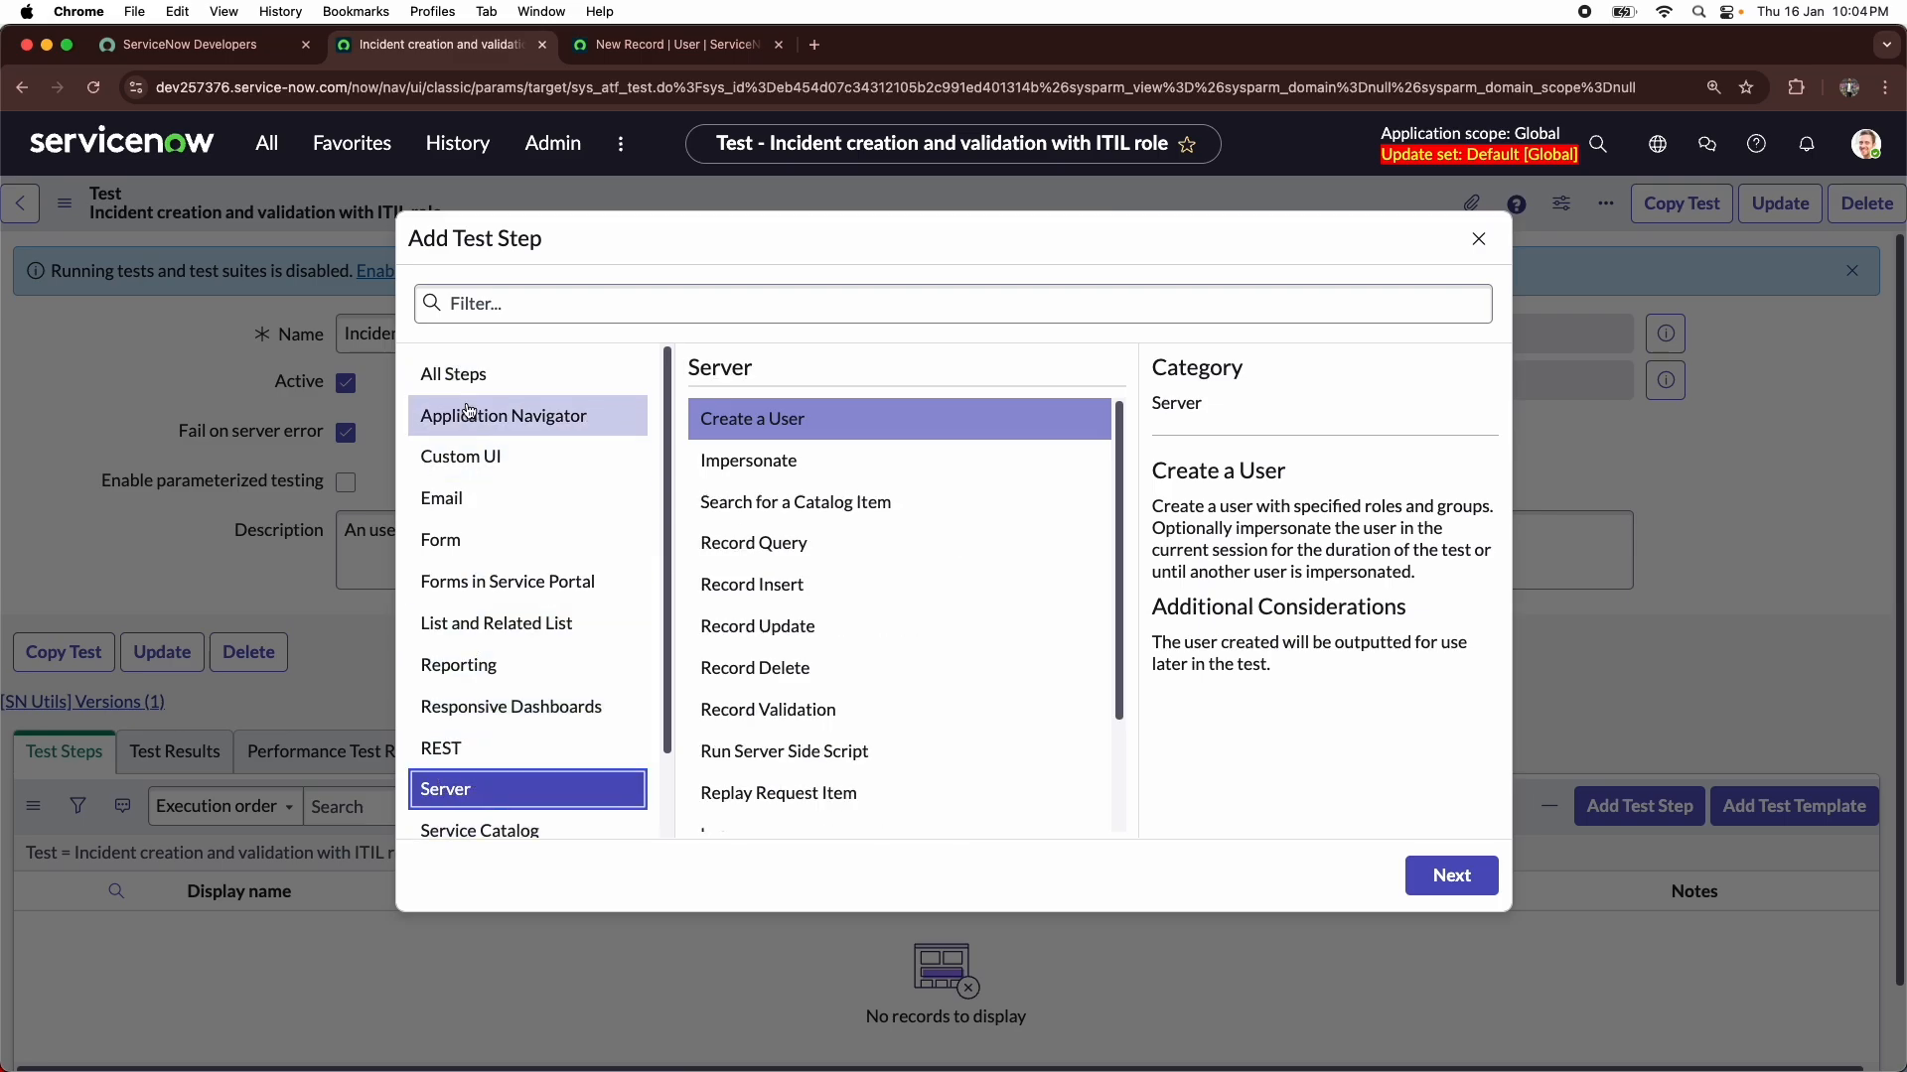
left_click(452, 375)
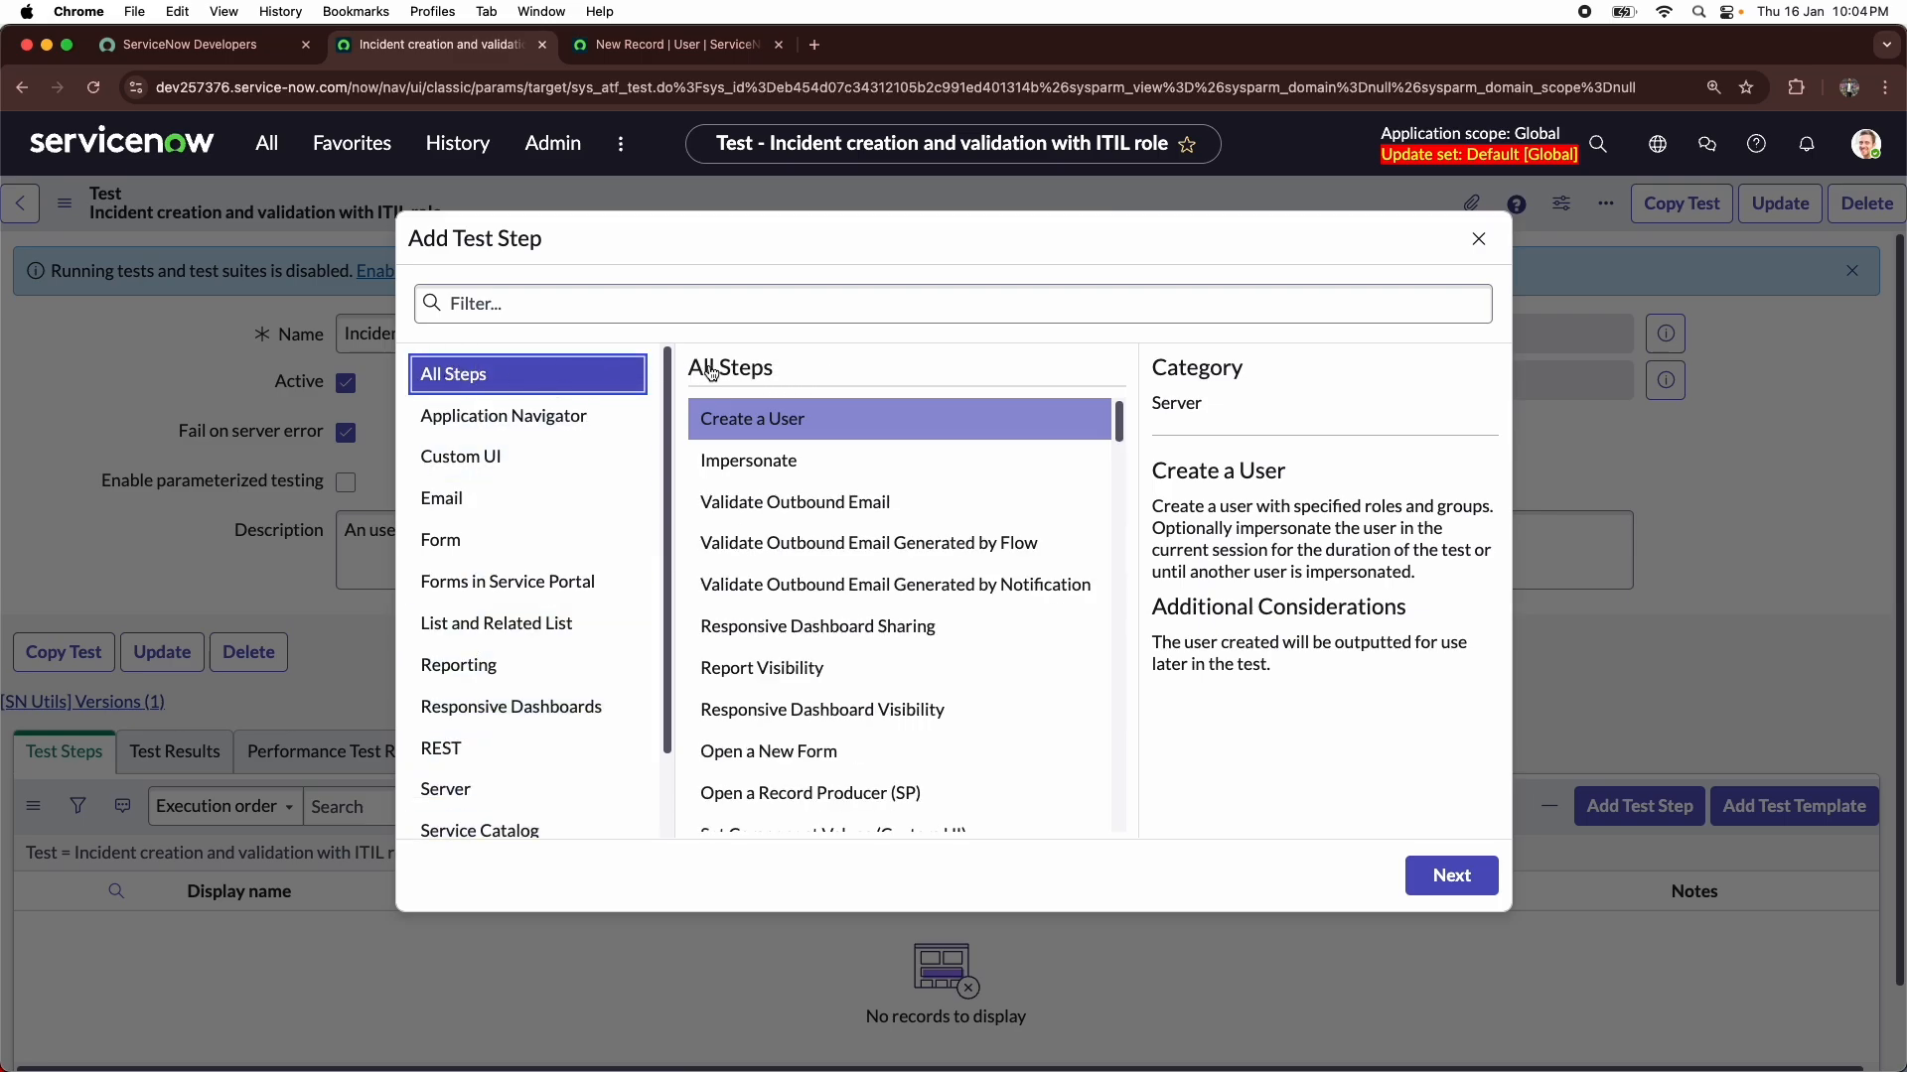
scroll(544, 459, "down", 1)
left_click(473, 784)
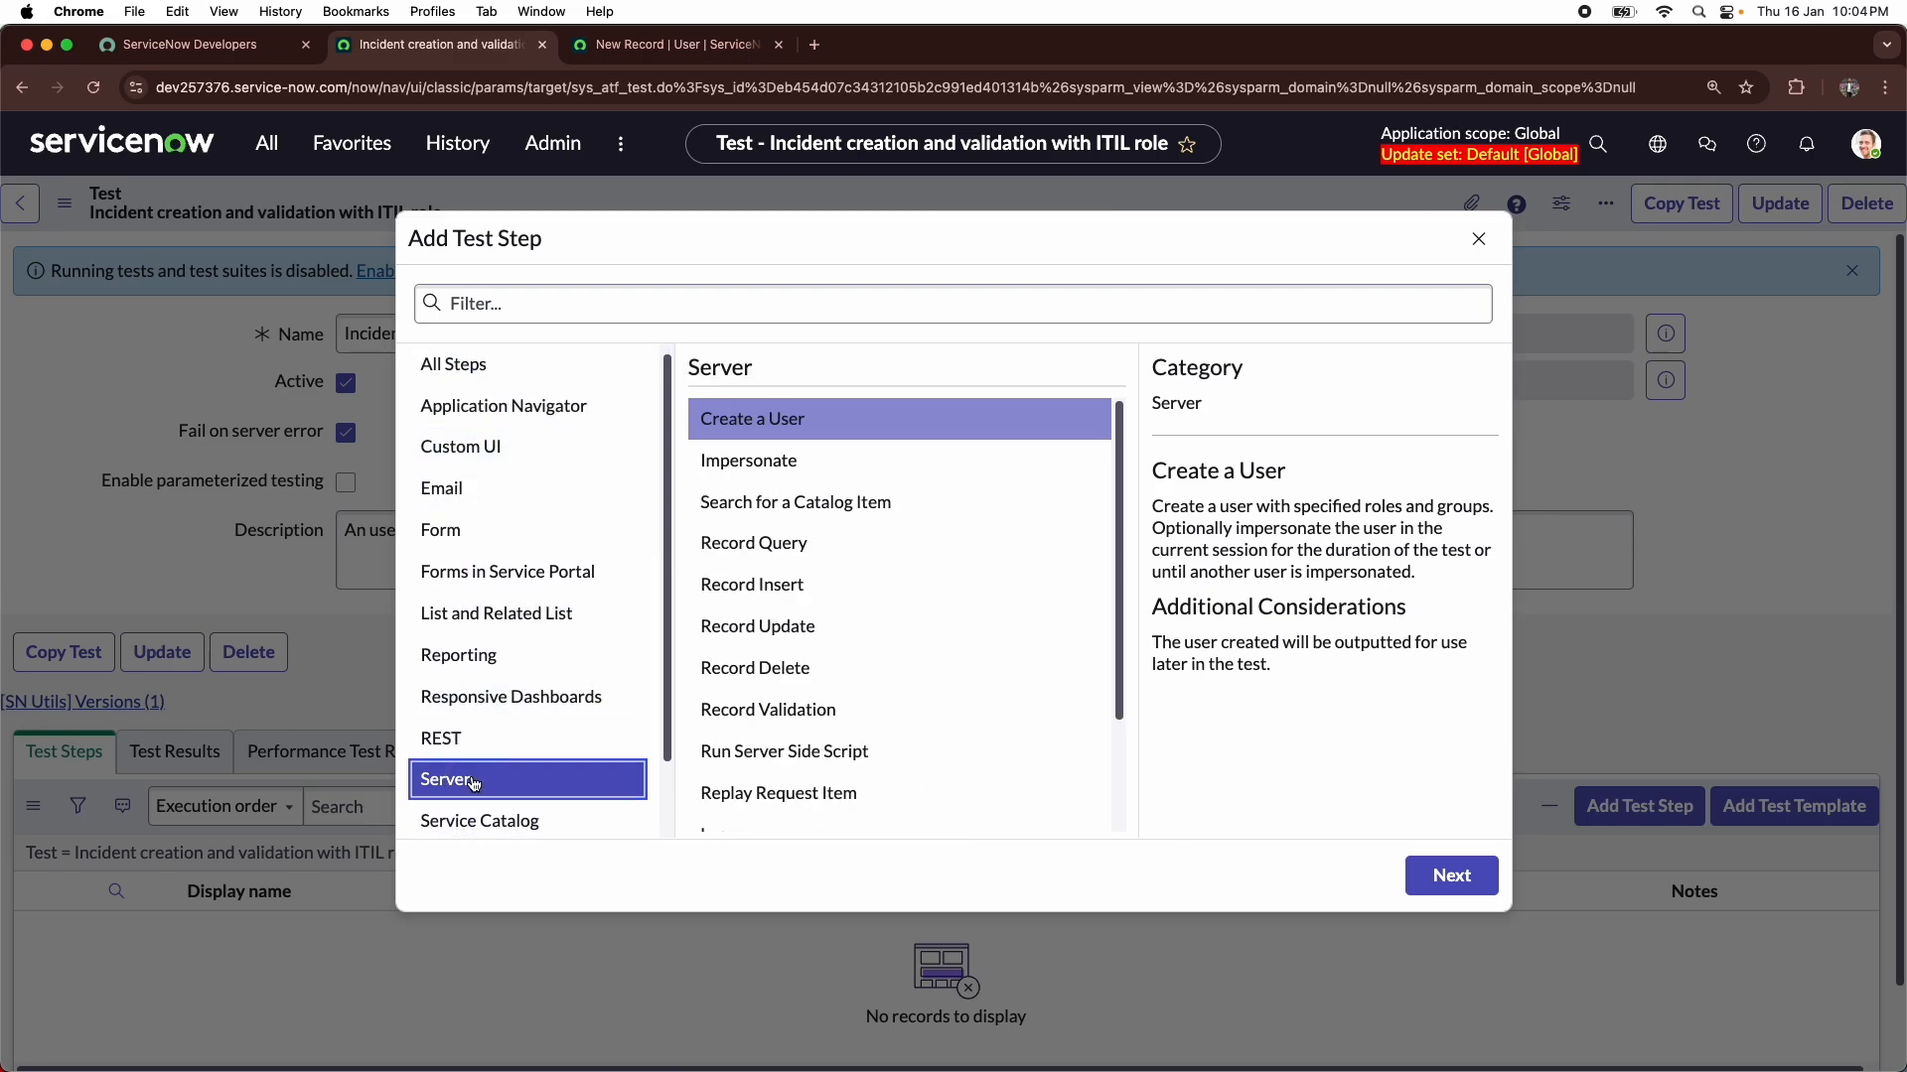
left_click(742, 421)
scroll(496, 402, "up", 1)
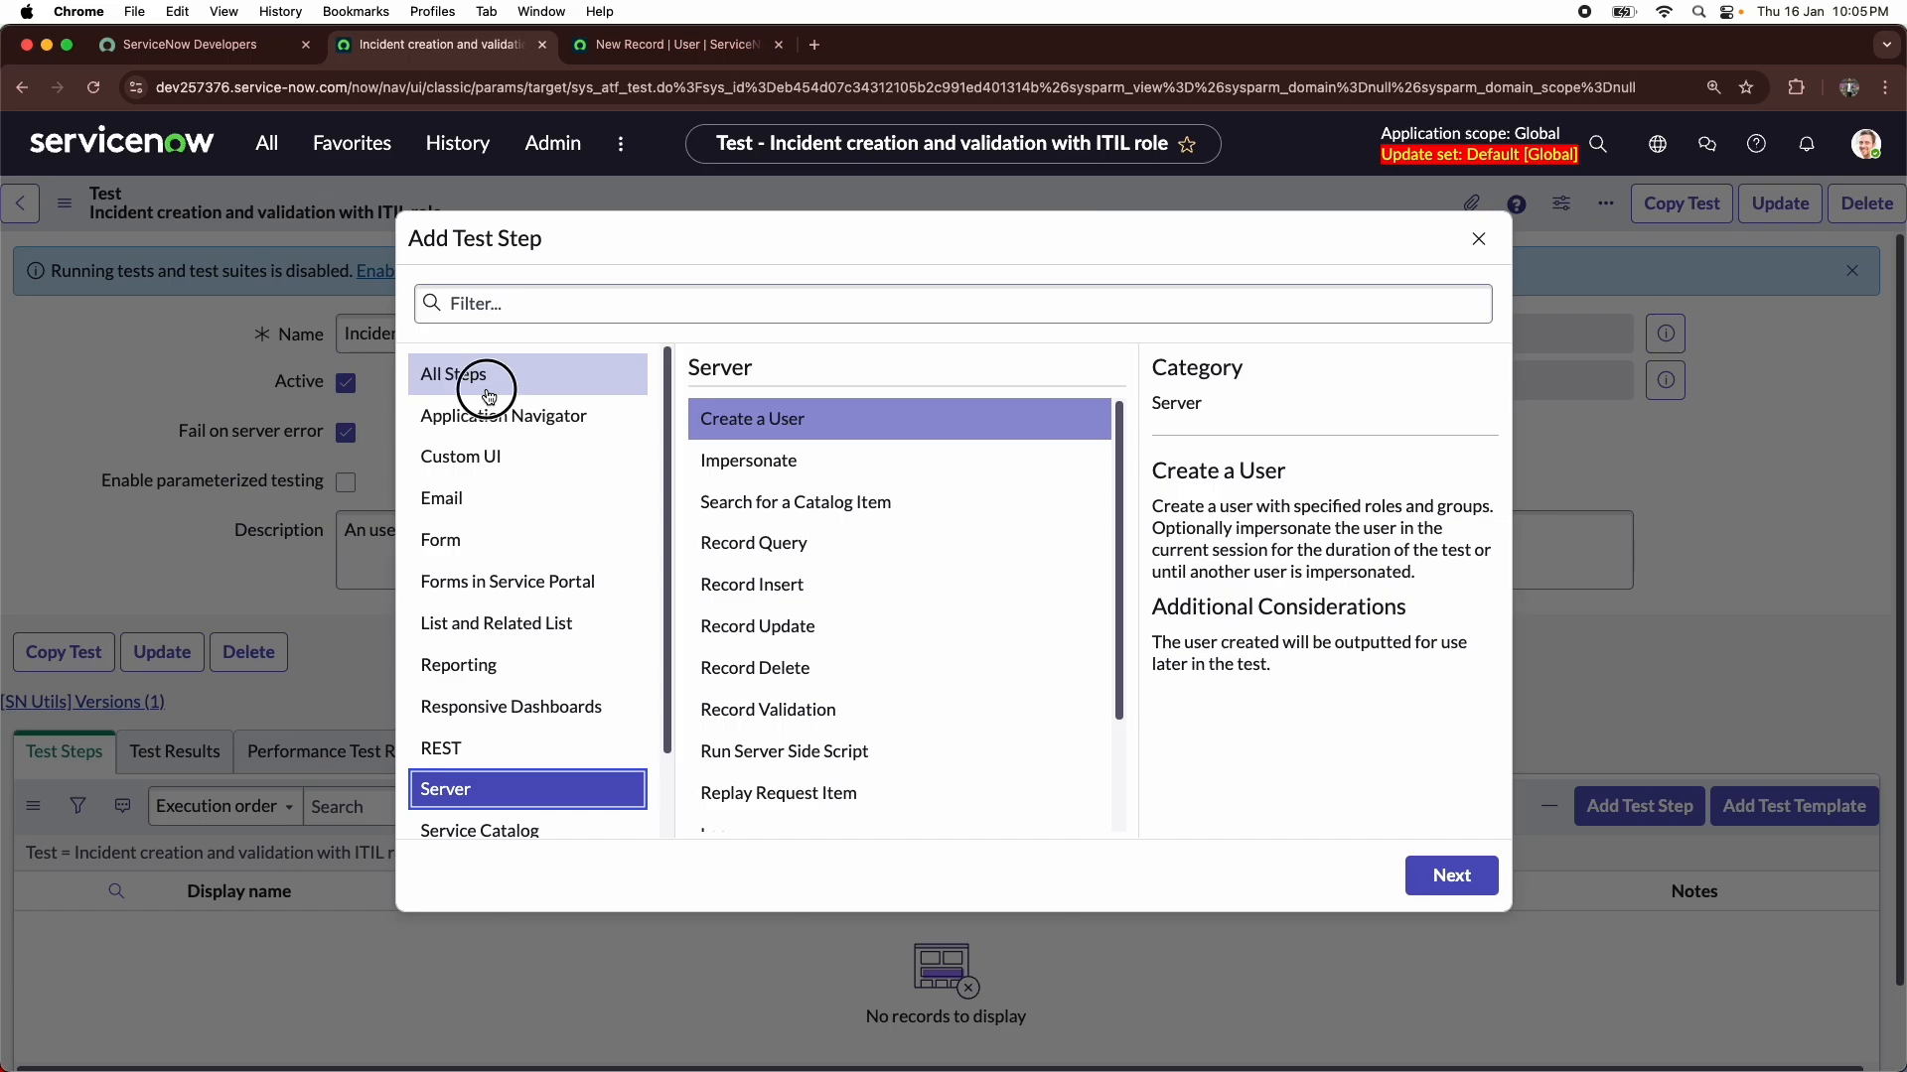
- Choose Create a User from all step types and continue to its configuration form
left_click(489, 395)
left_click(735, 460)
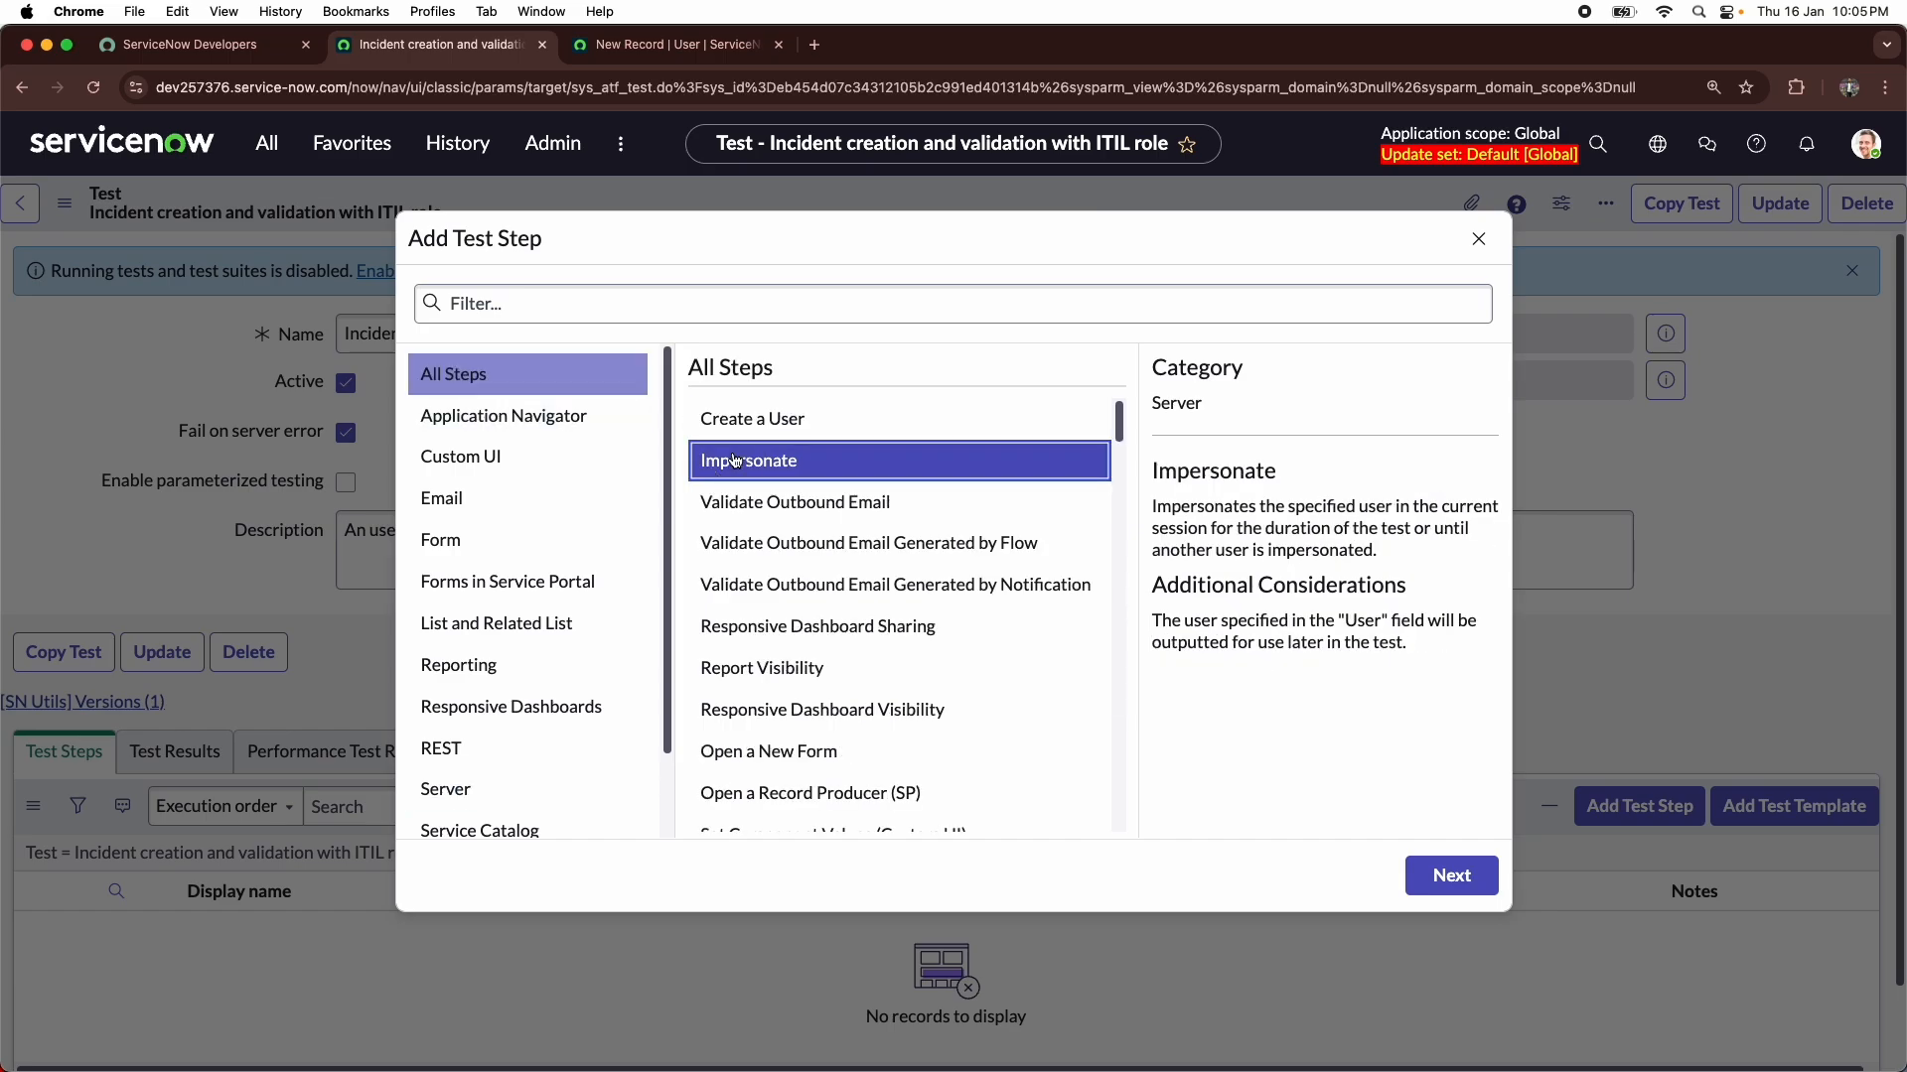
left_click(800, 435)
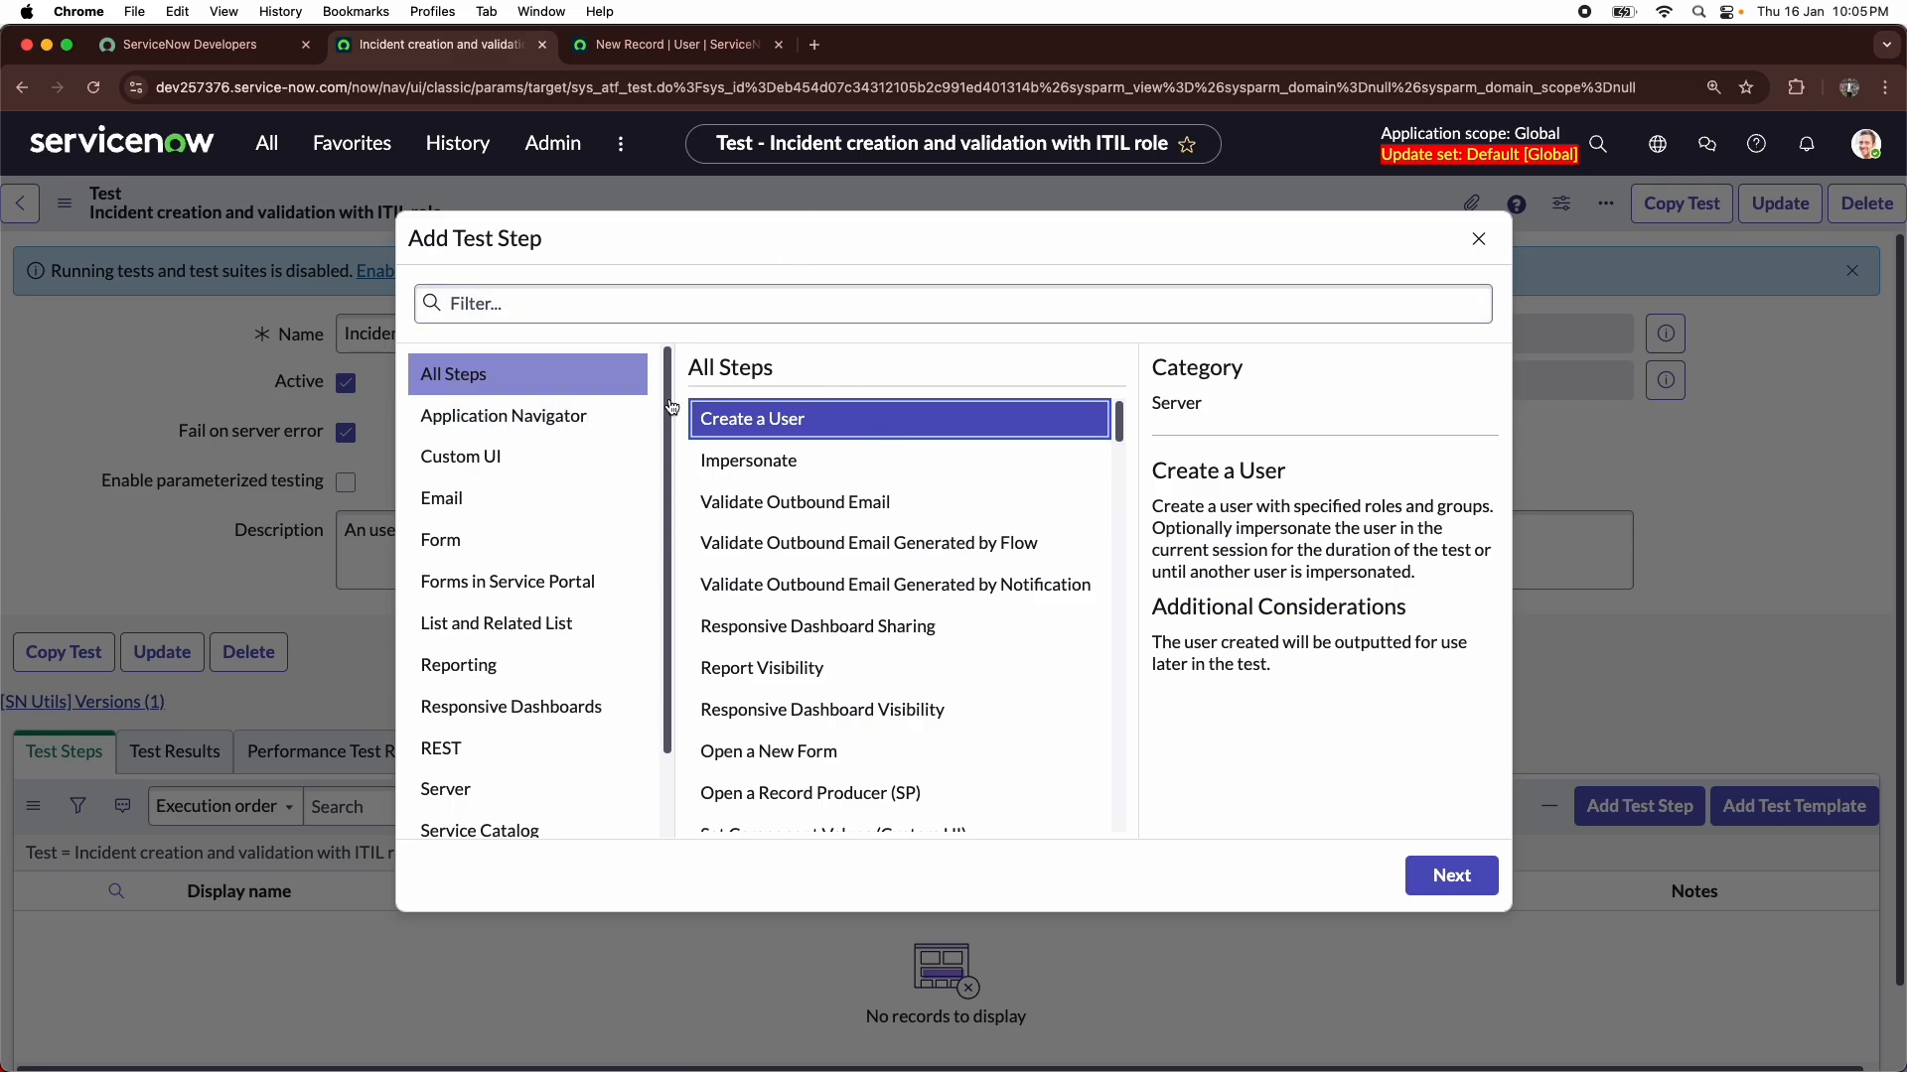
left_click(1426, 883)
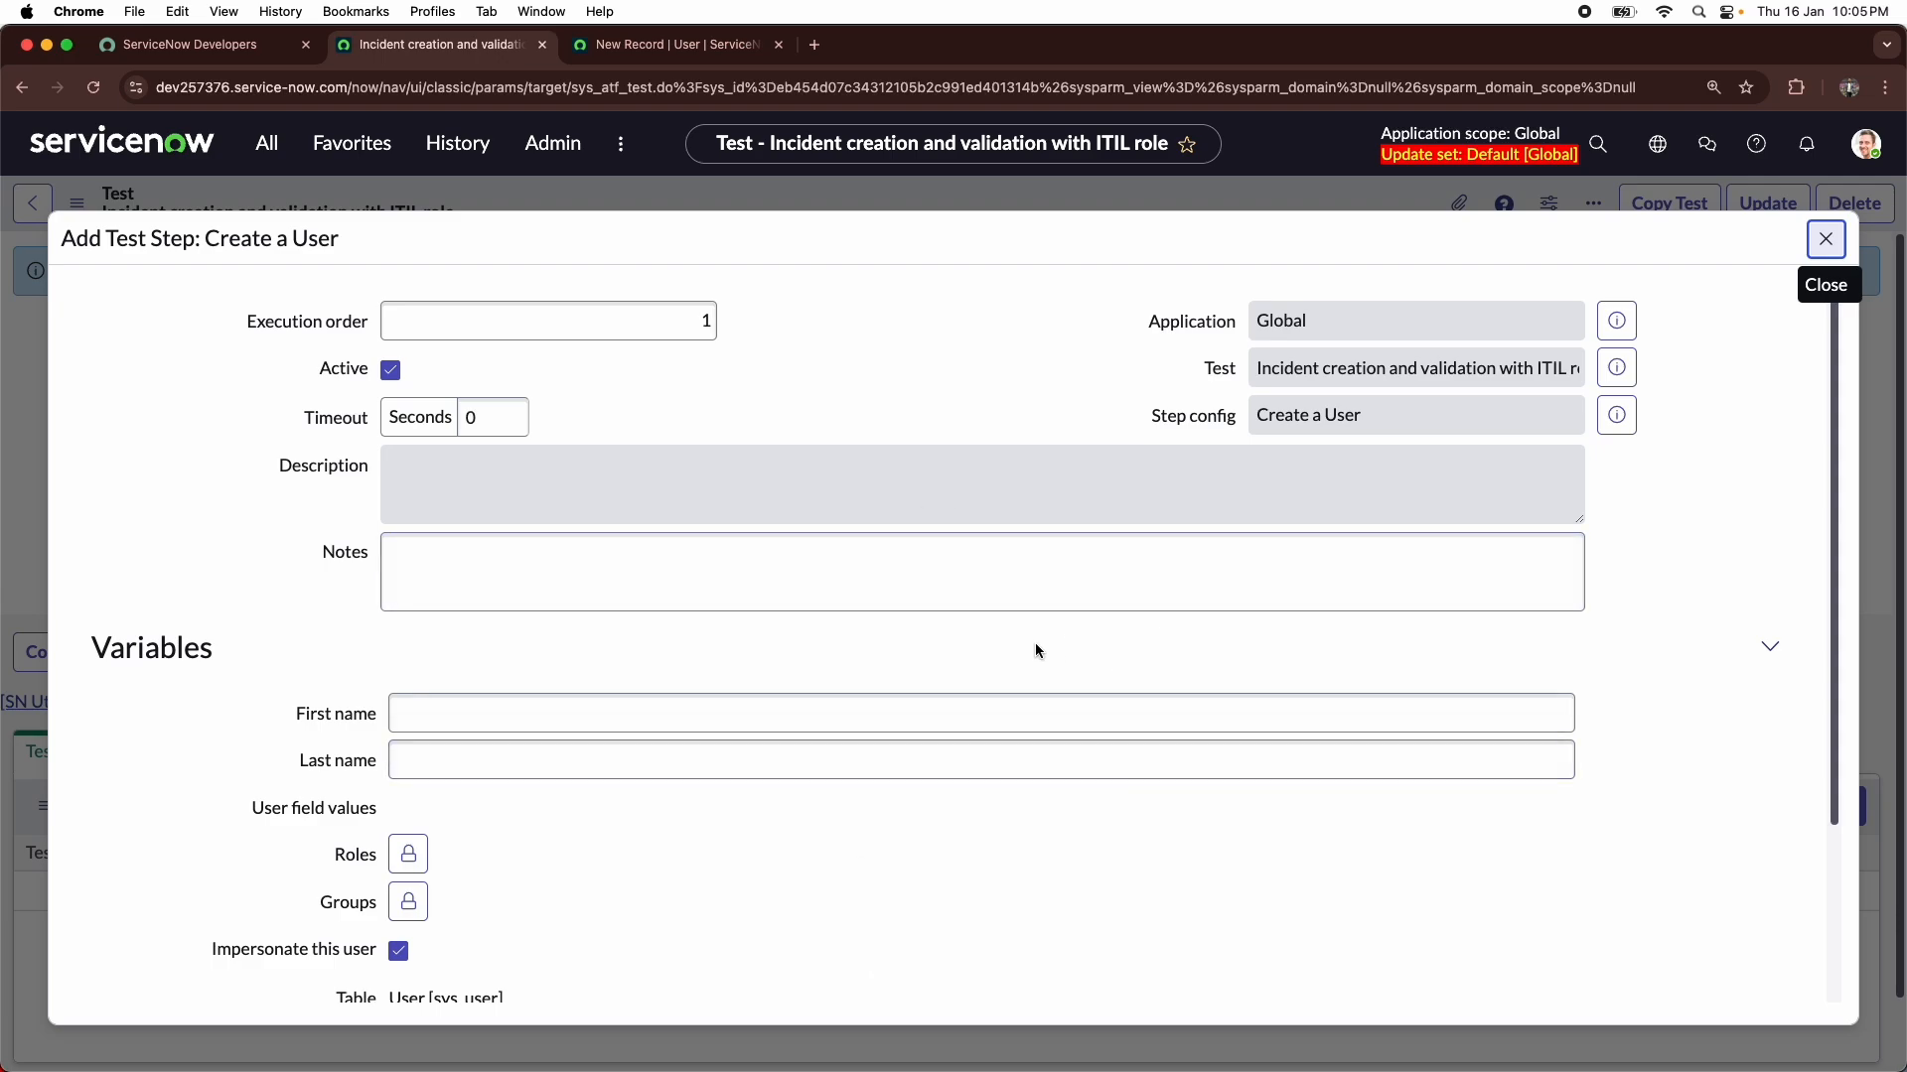
- Enter the test user's first and last name in the Create a User step variables
left_click(603, 336)
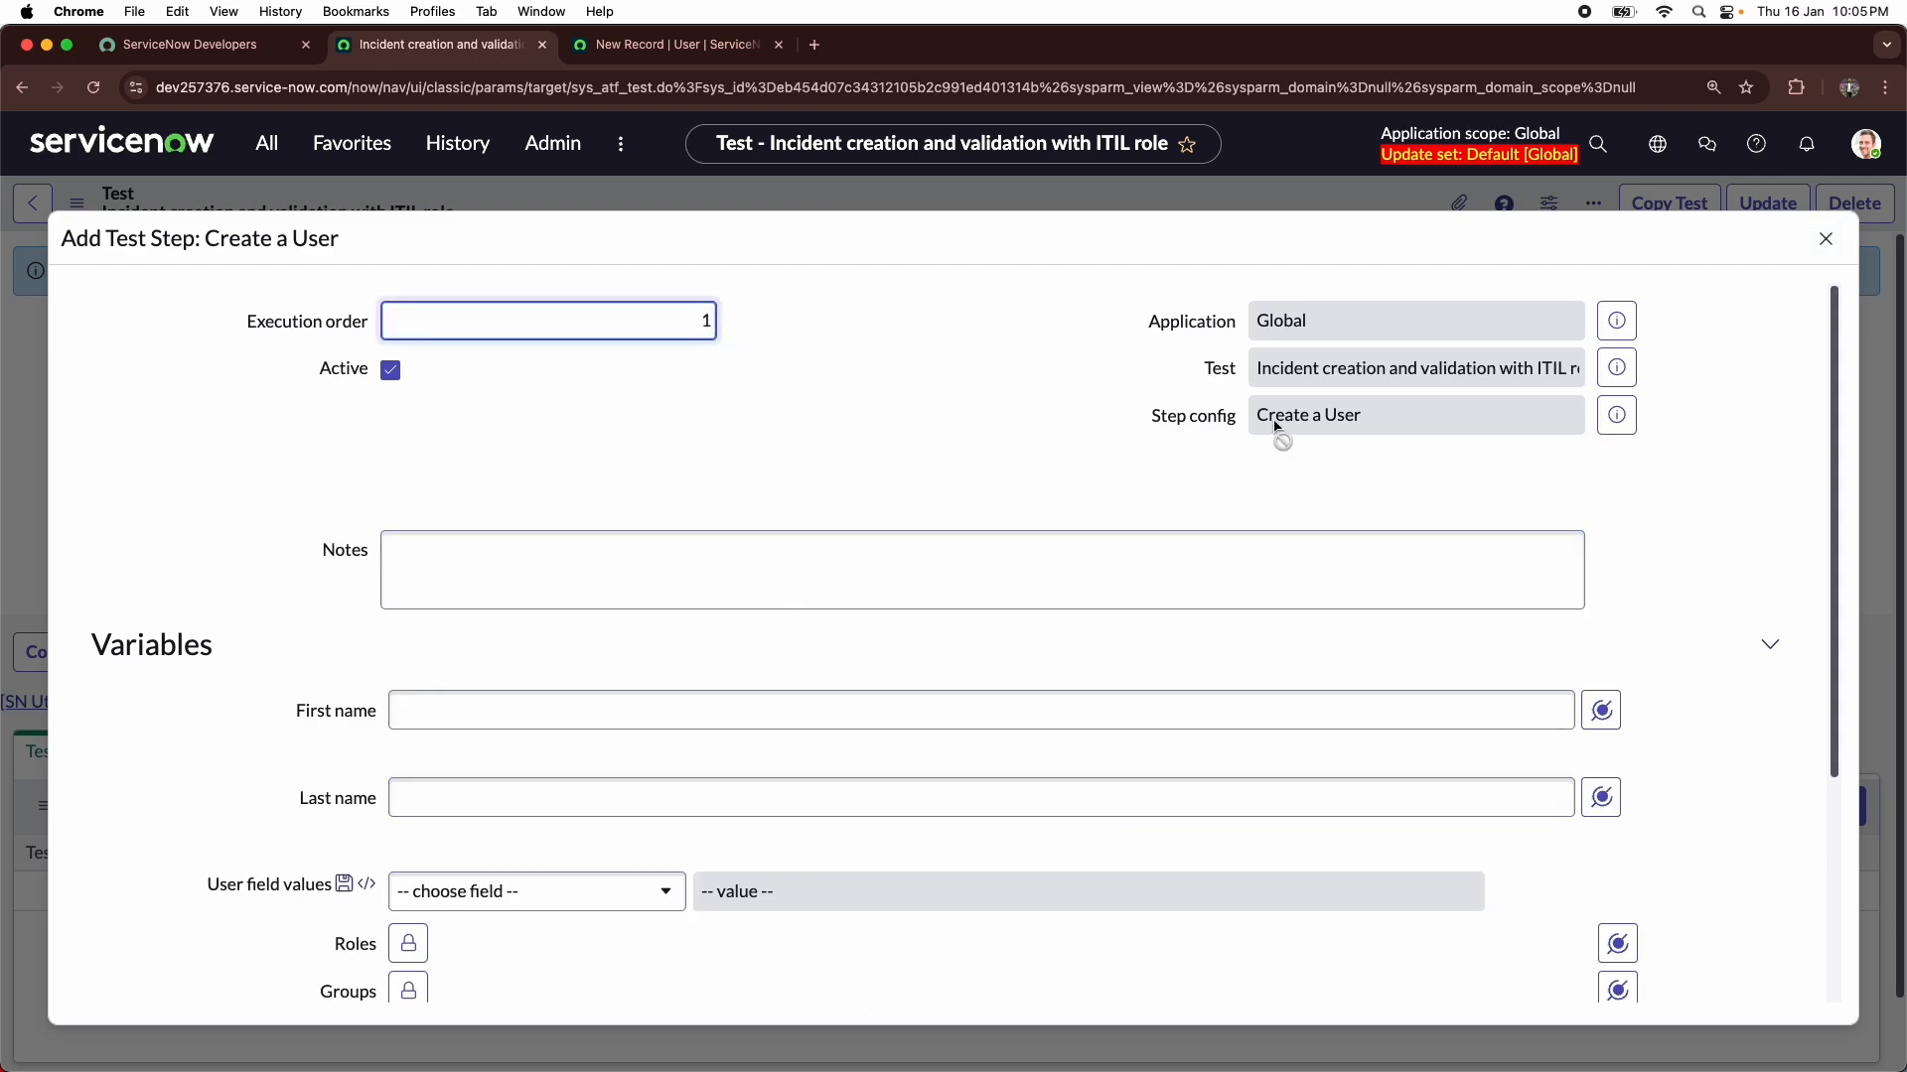
left_click(544, 715)
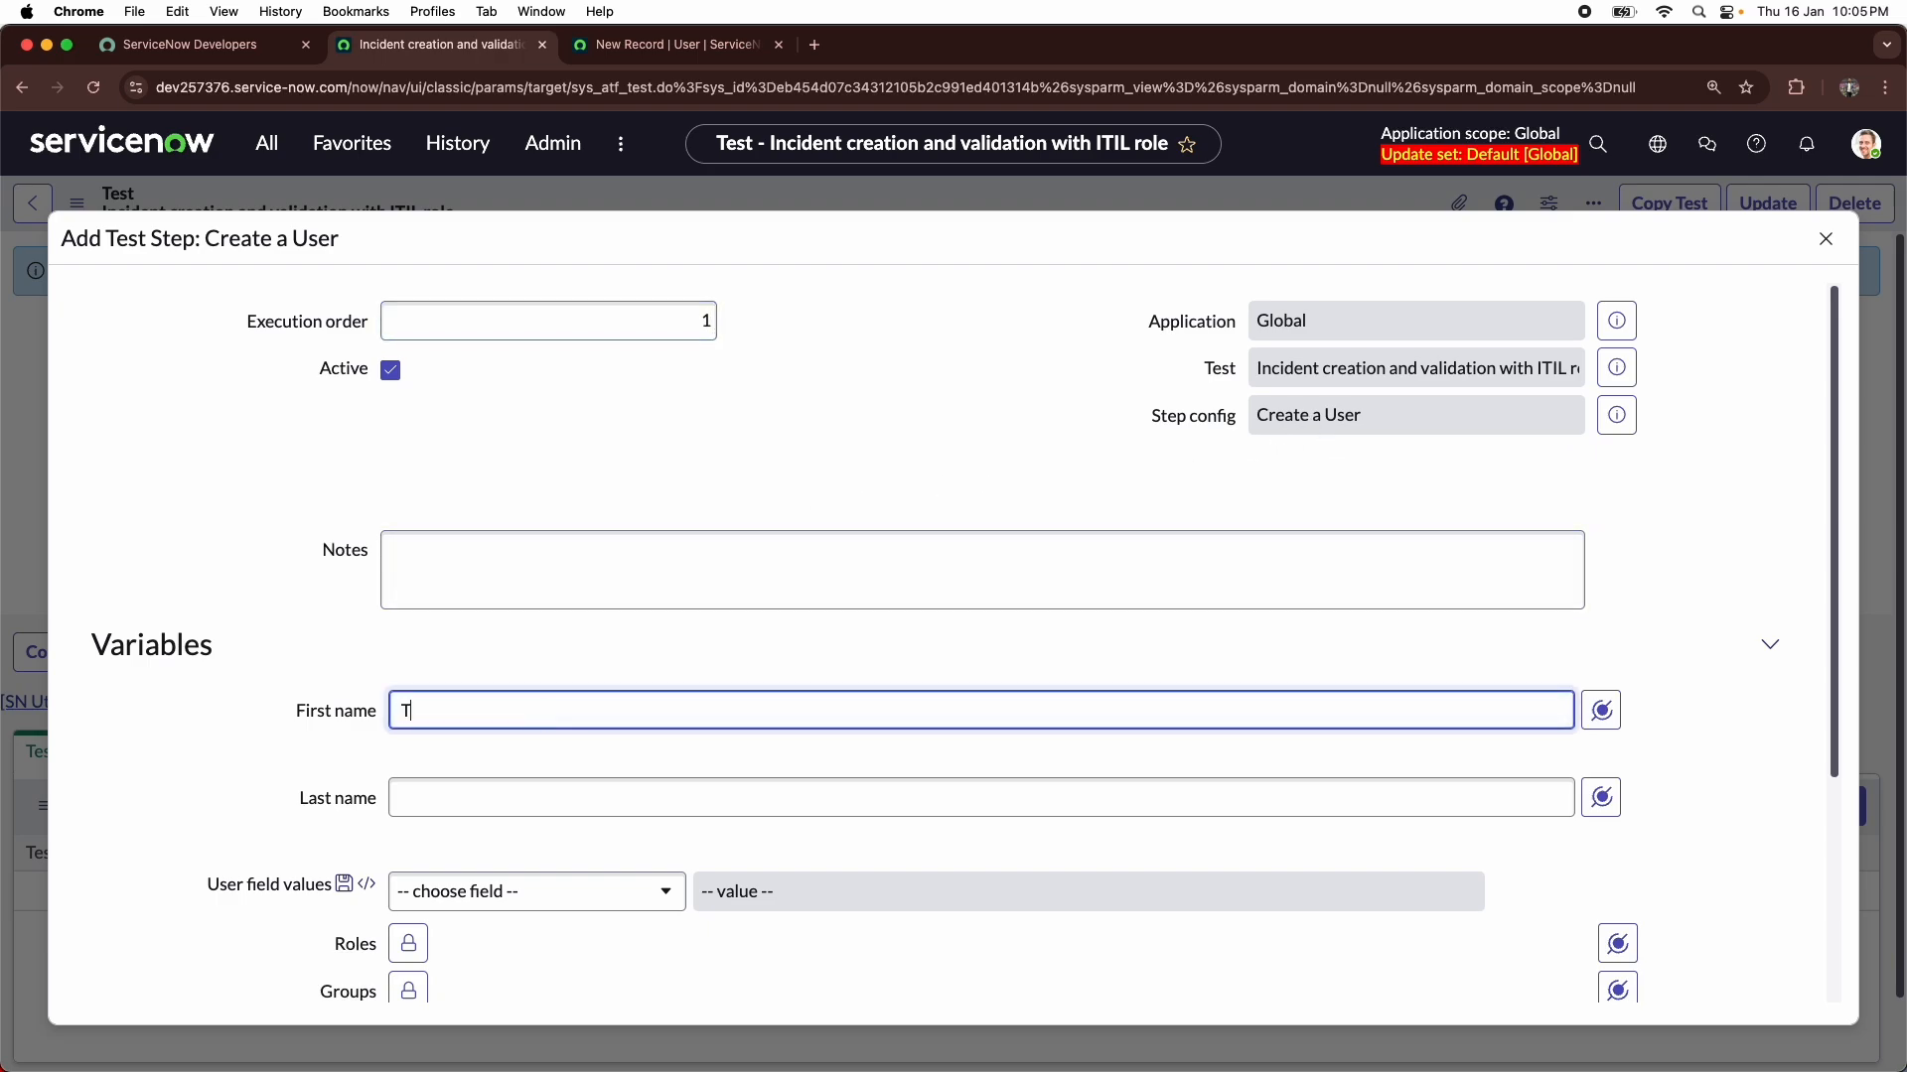
key("Tab")
key("Tab")
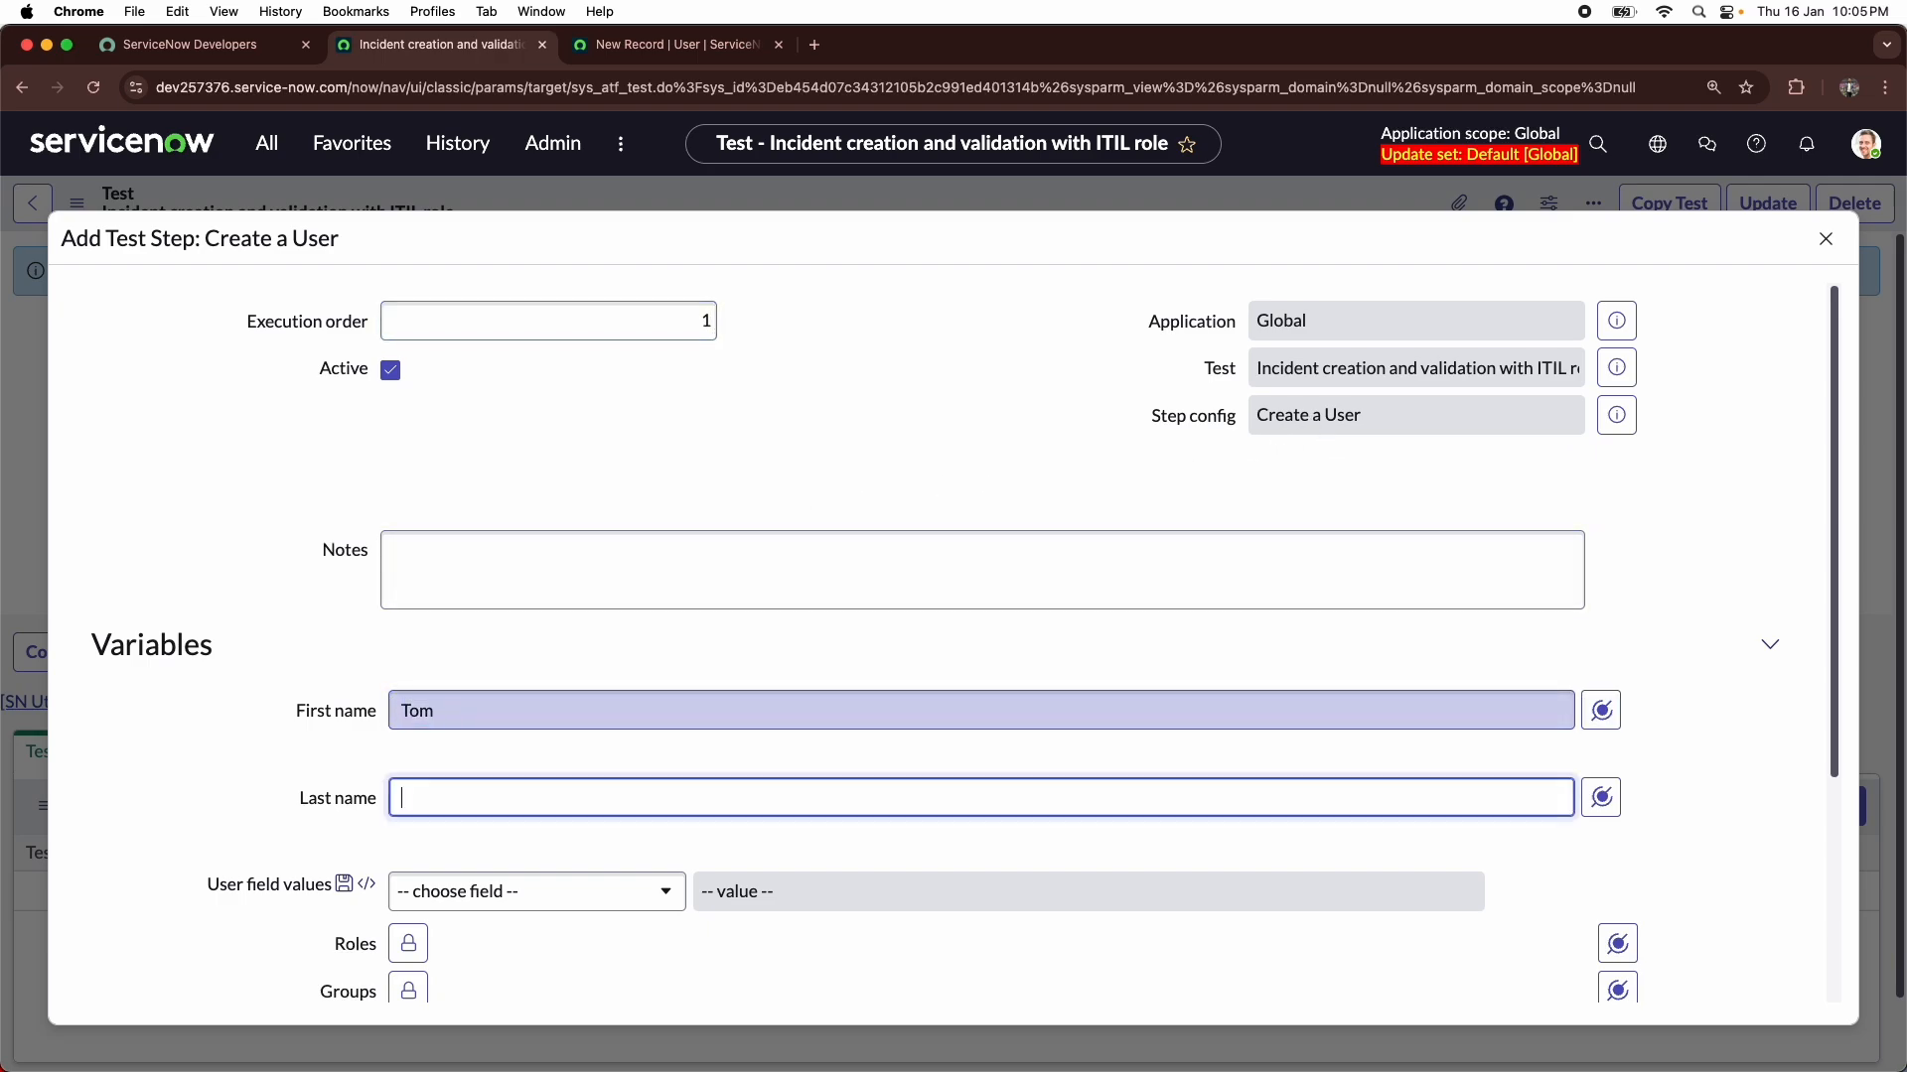
type("hardy")
key("BackSpace")
key("BackSpace")
type("hardy")
scroll(546, 715, "down", 5)
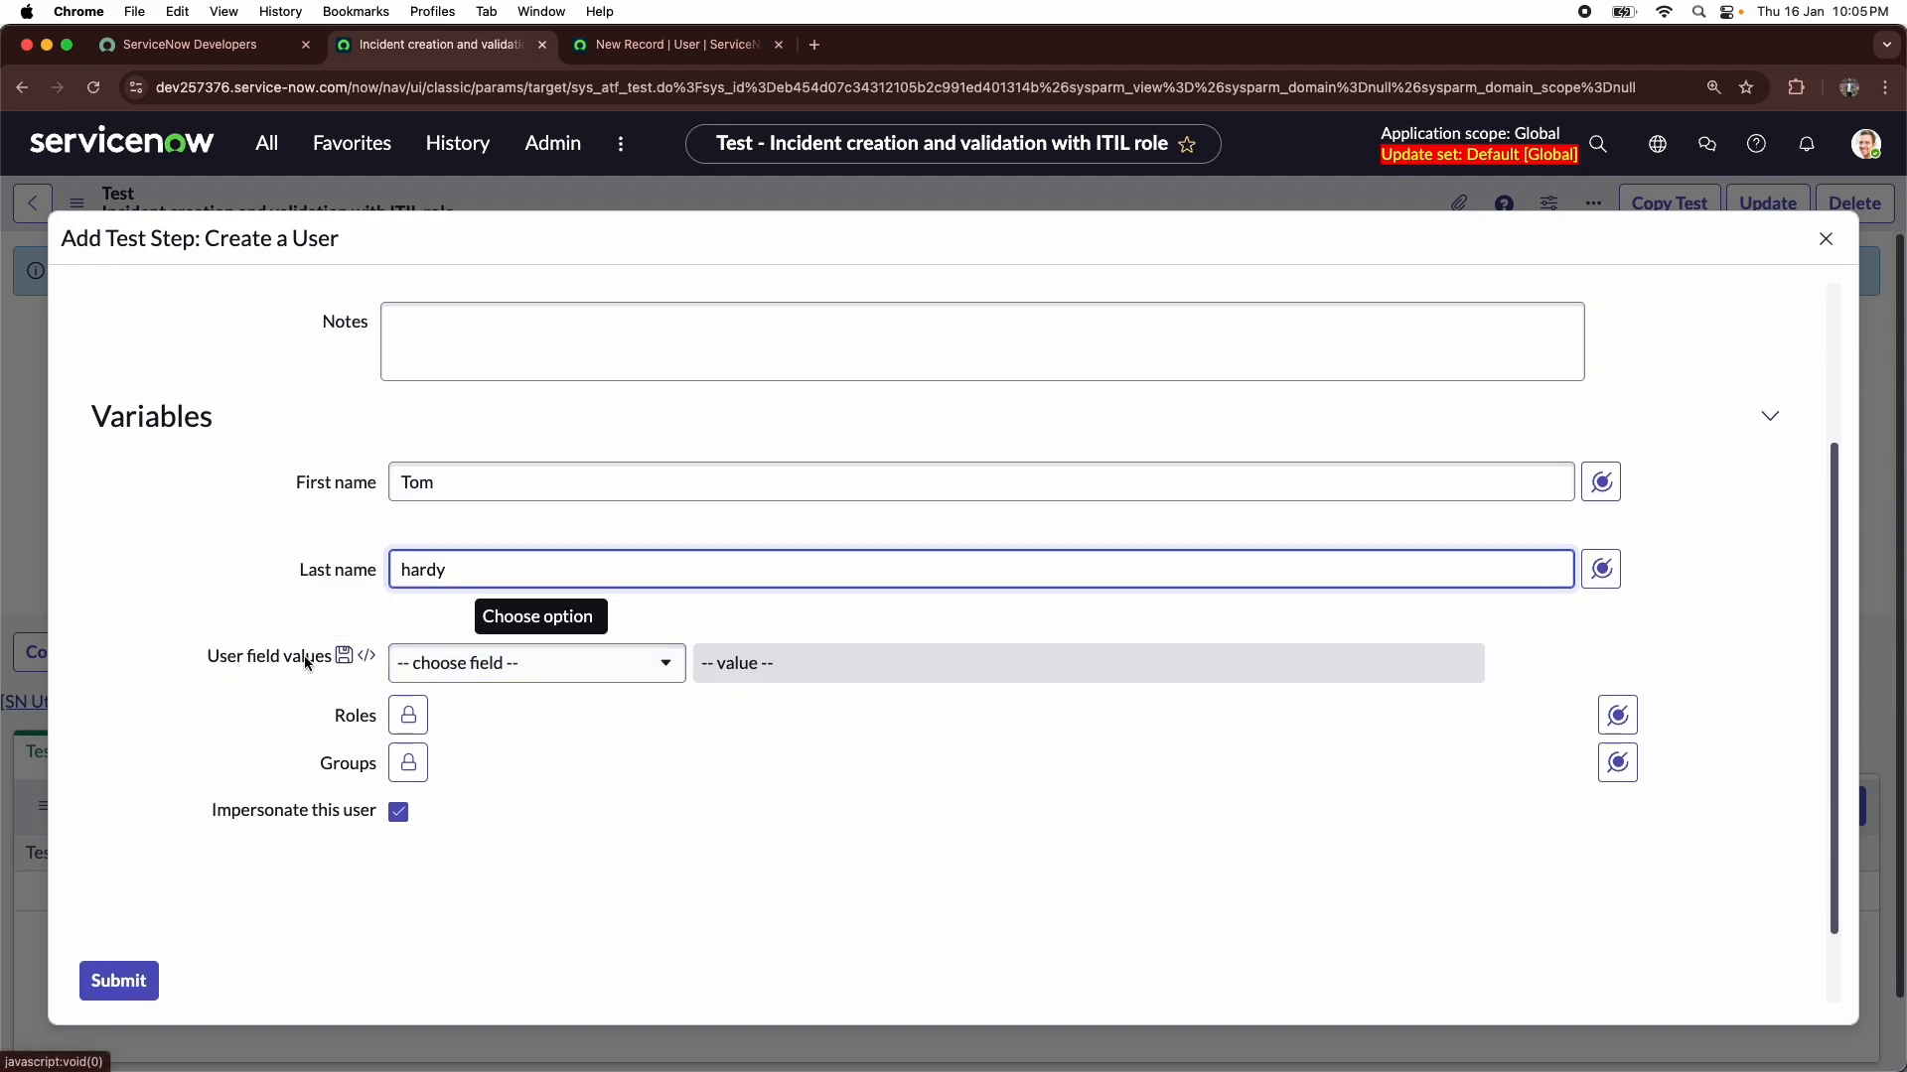
left_click(583, 666)
scroll(498, 820, "down", 4)
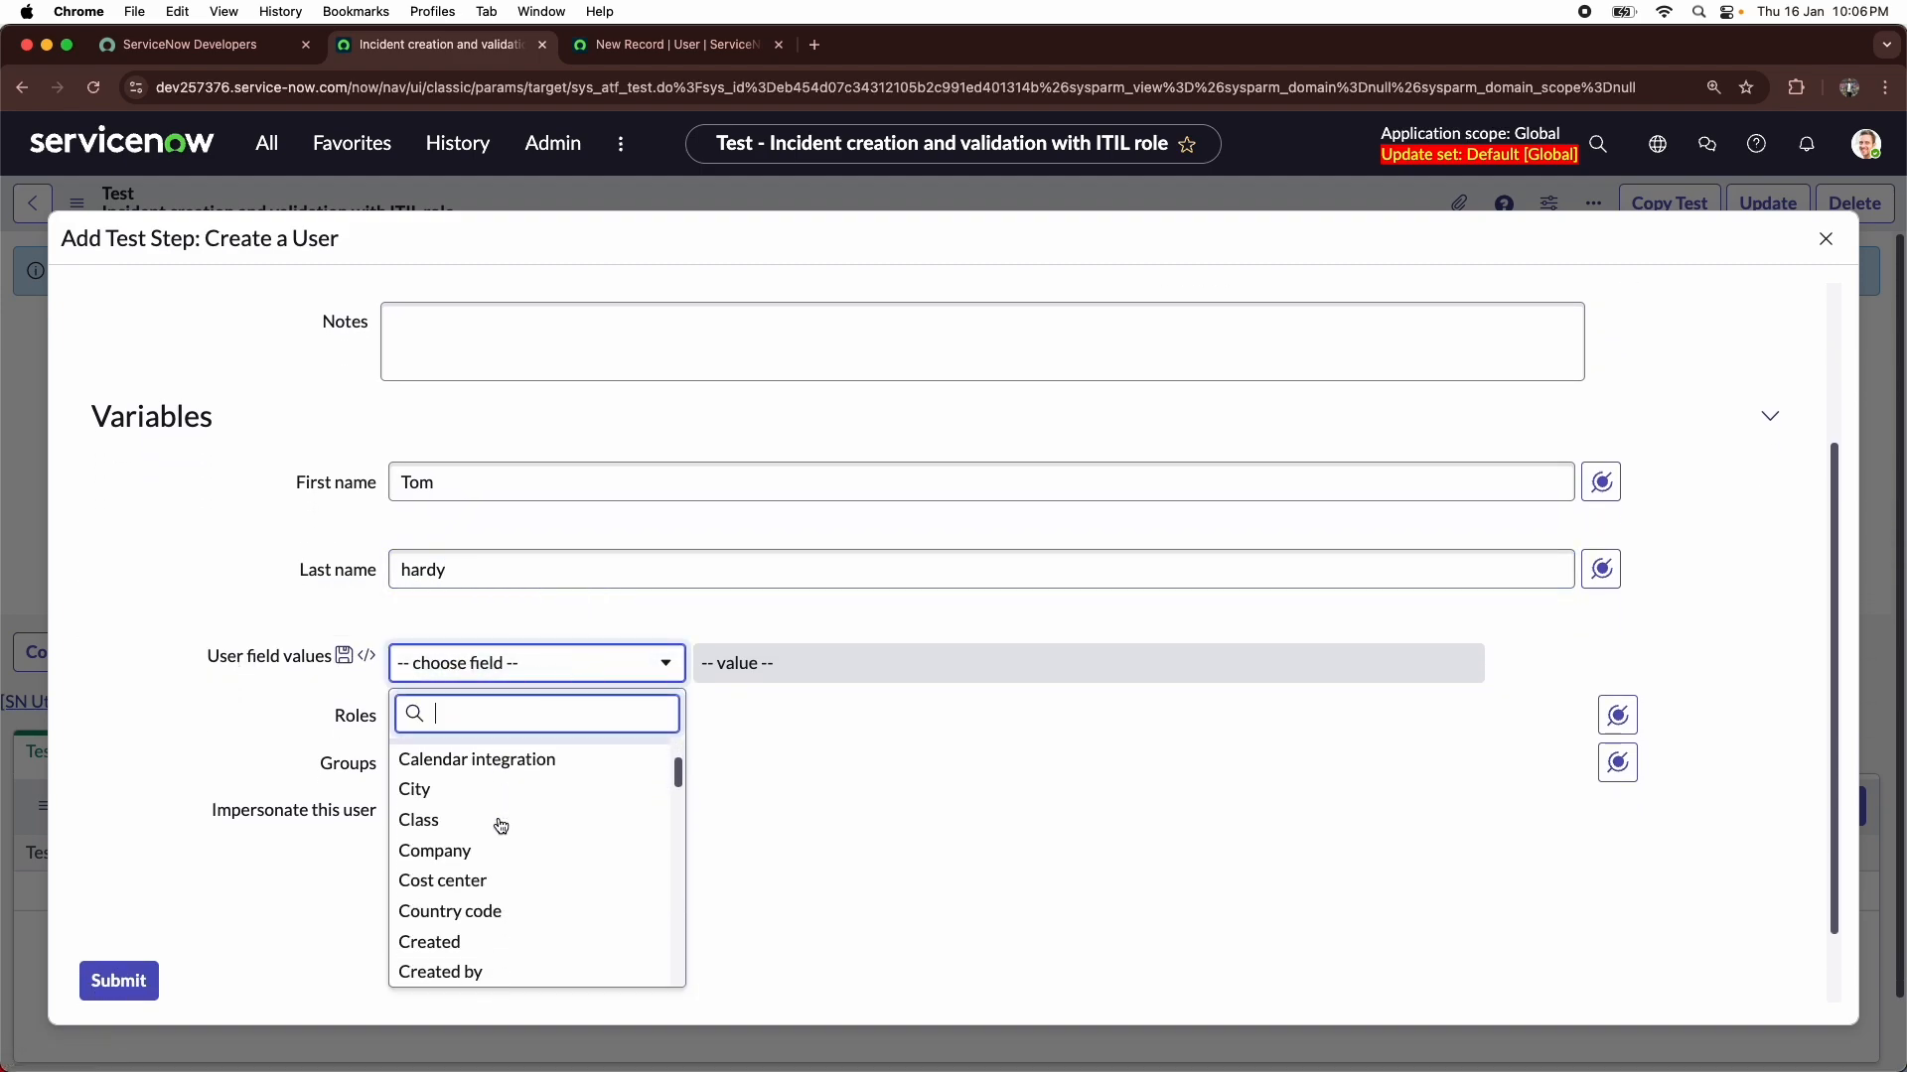
left_click(770, 797)
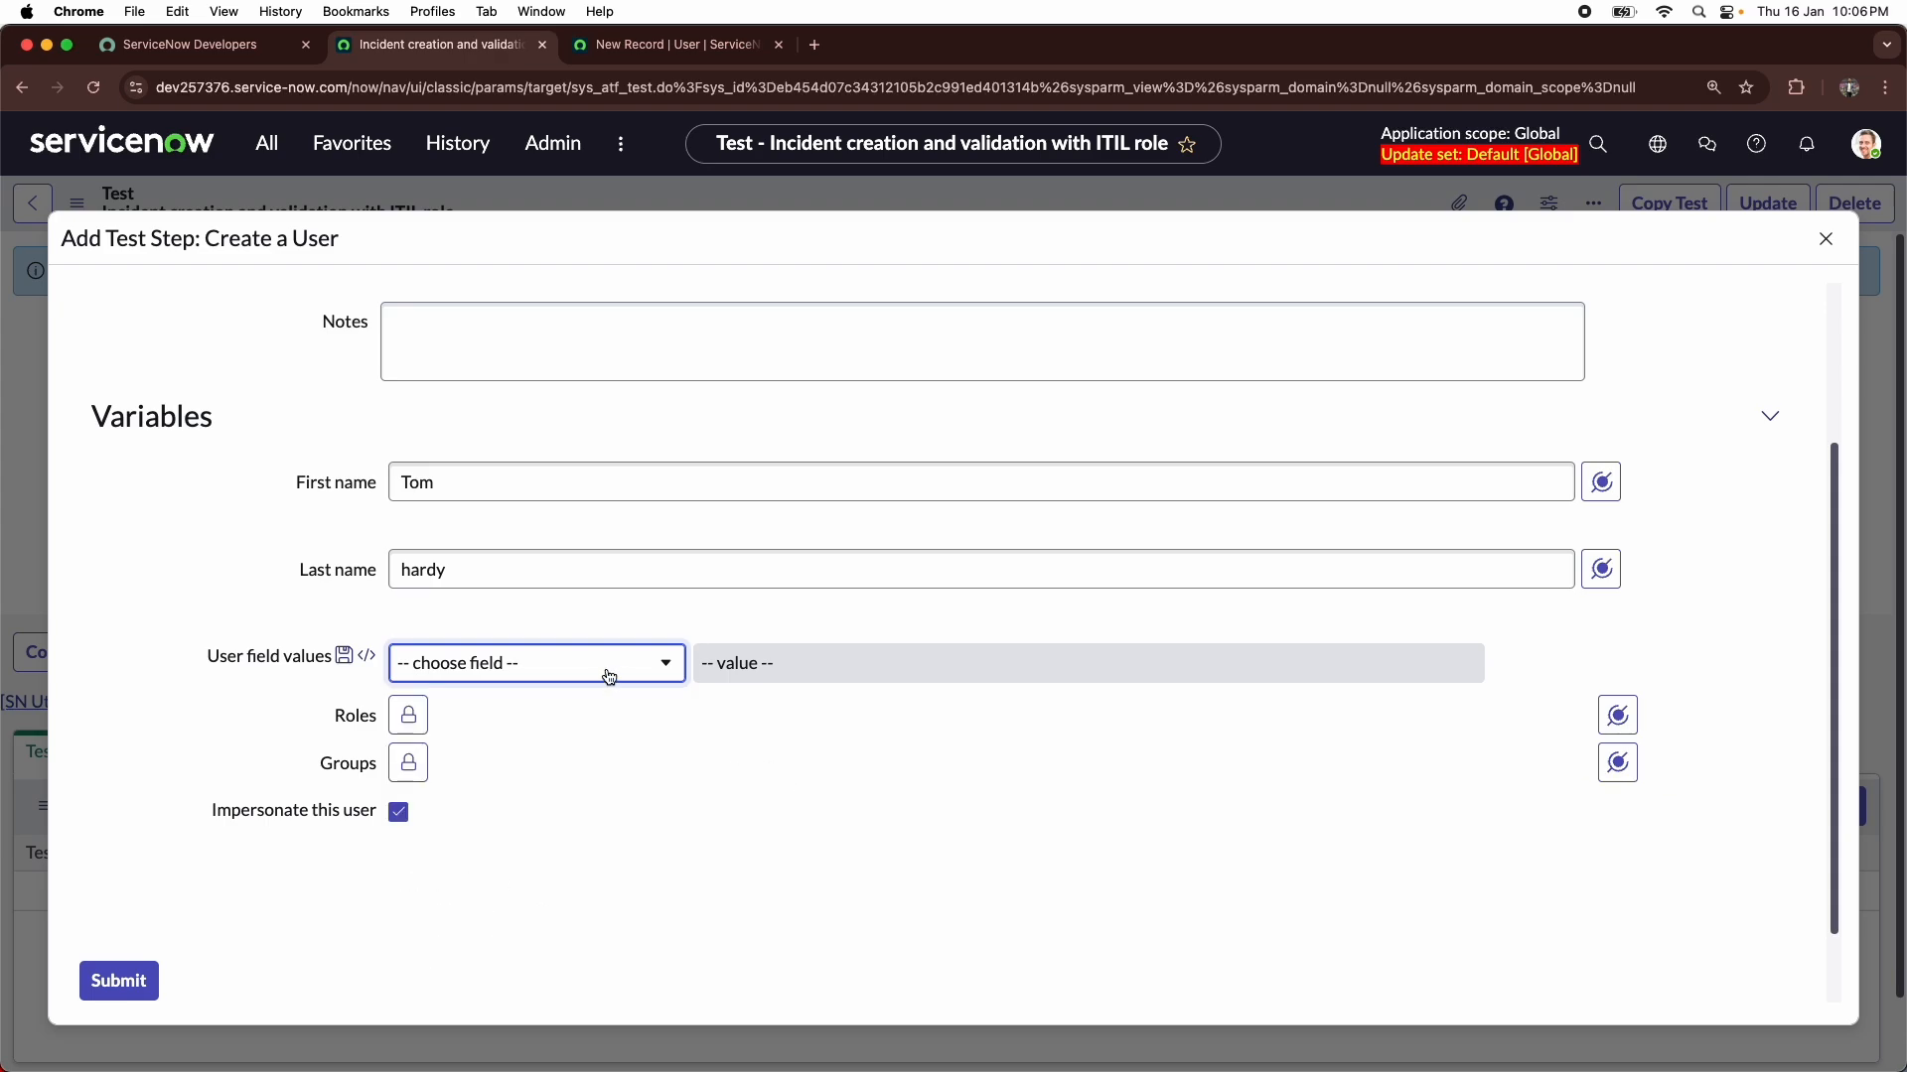
- Assign the itil role to the test user and lock the Roles list
left_click(408, 715)
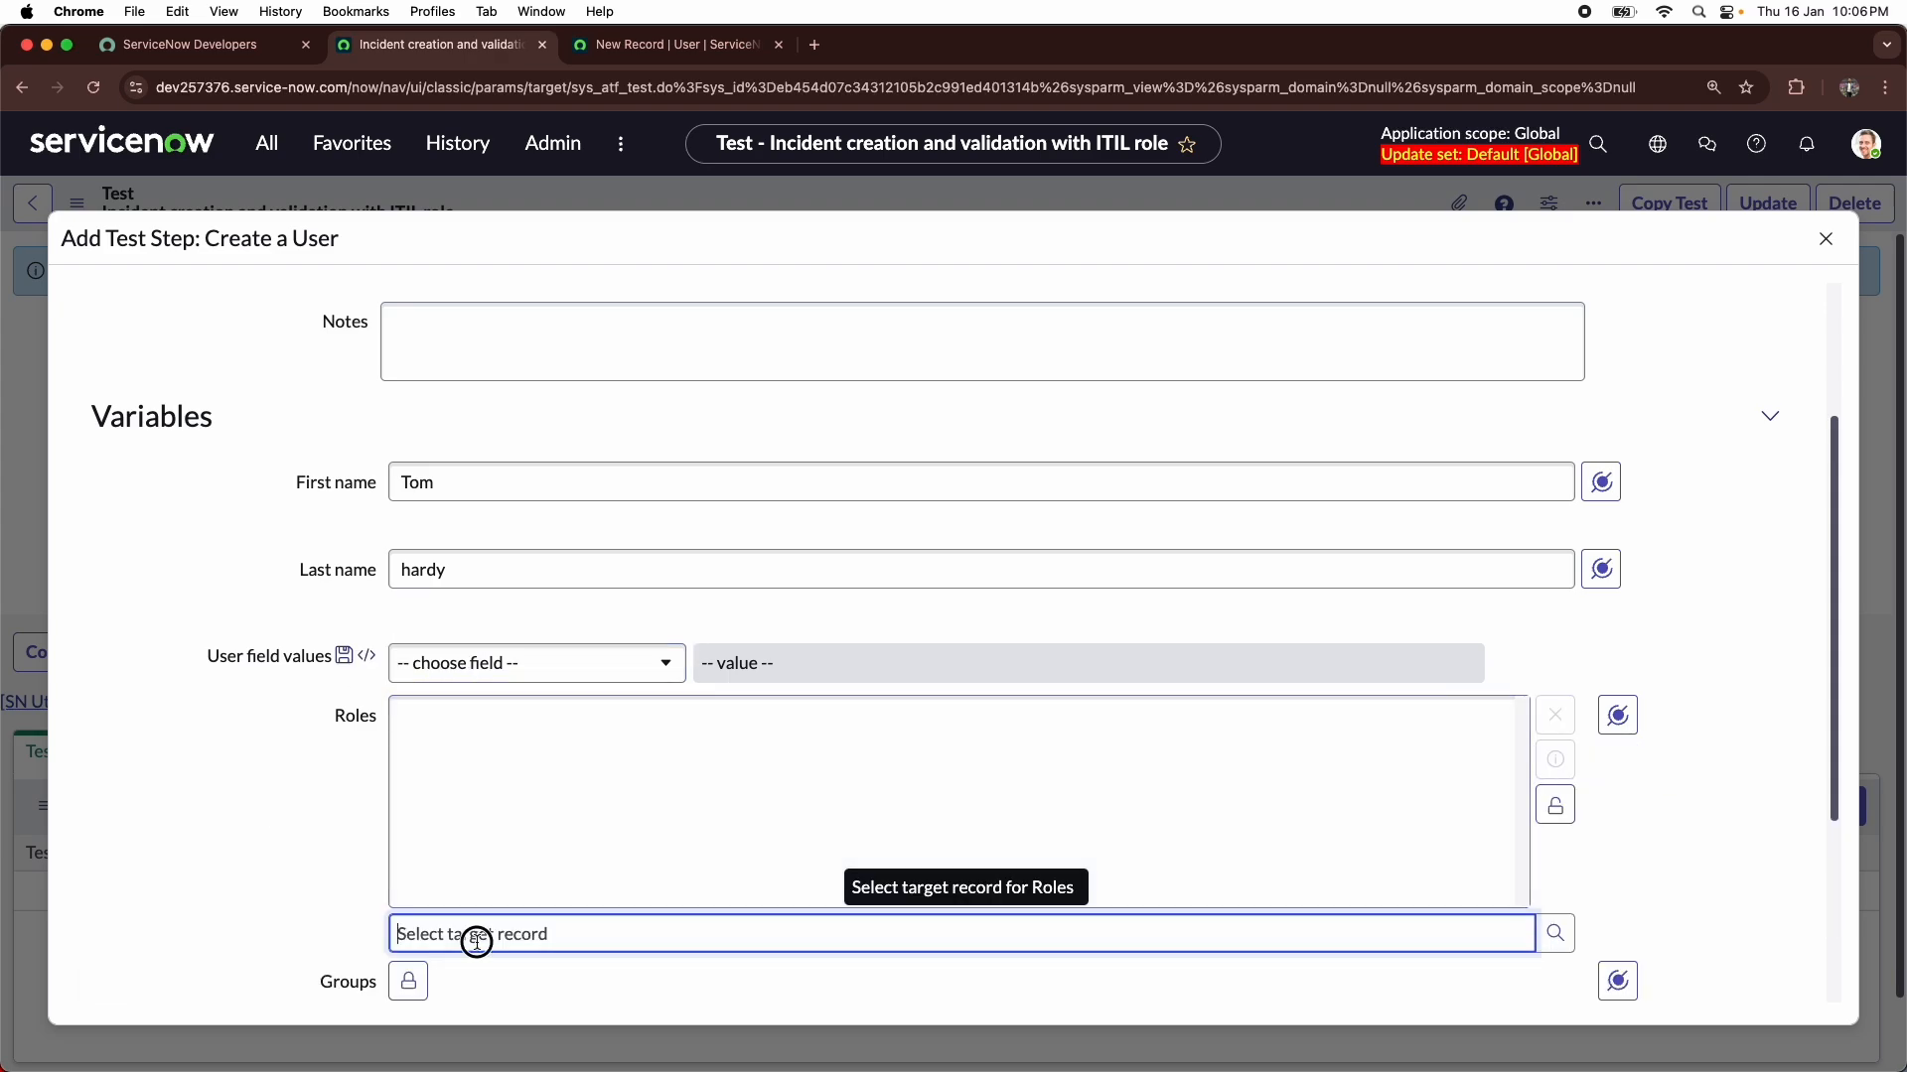
type("itil")
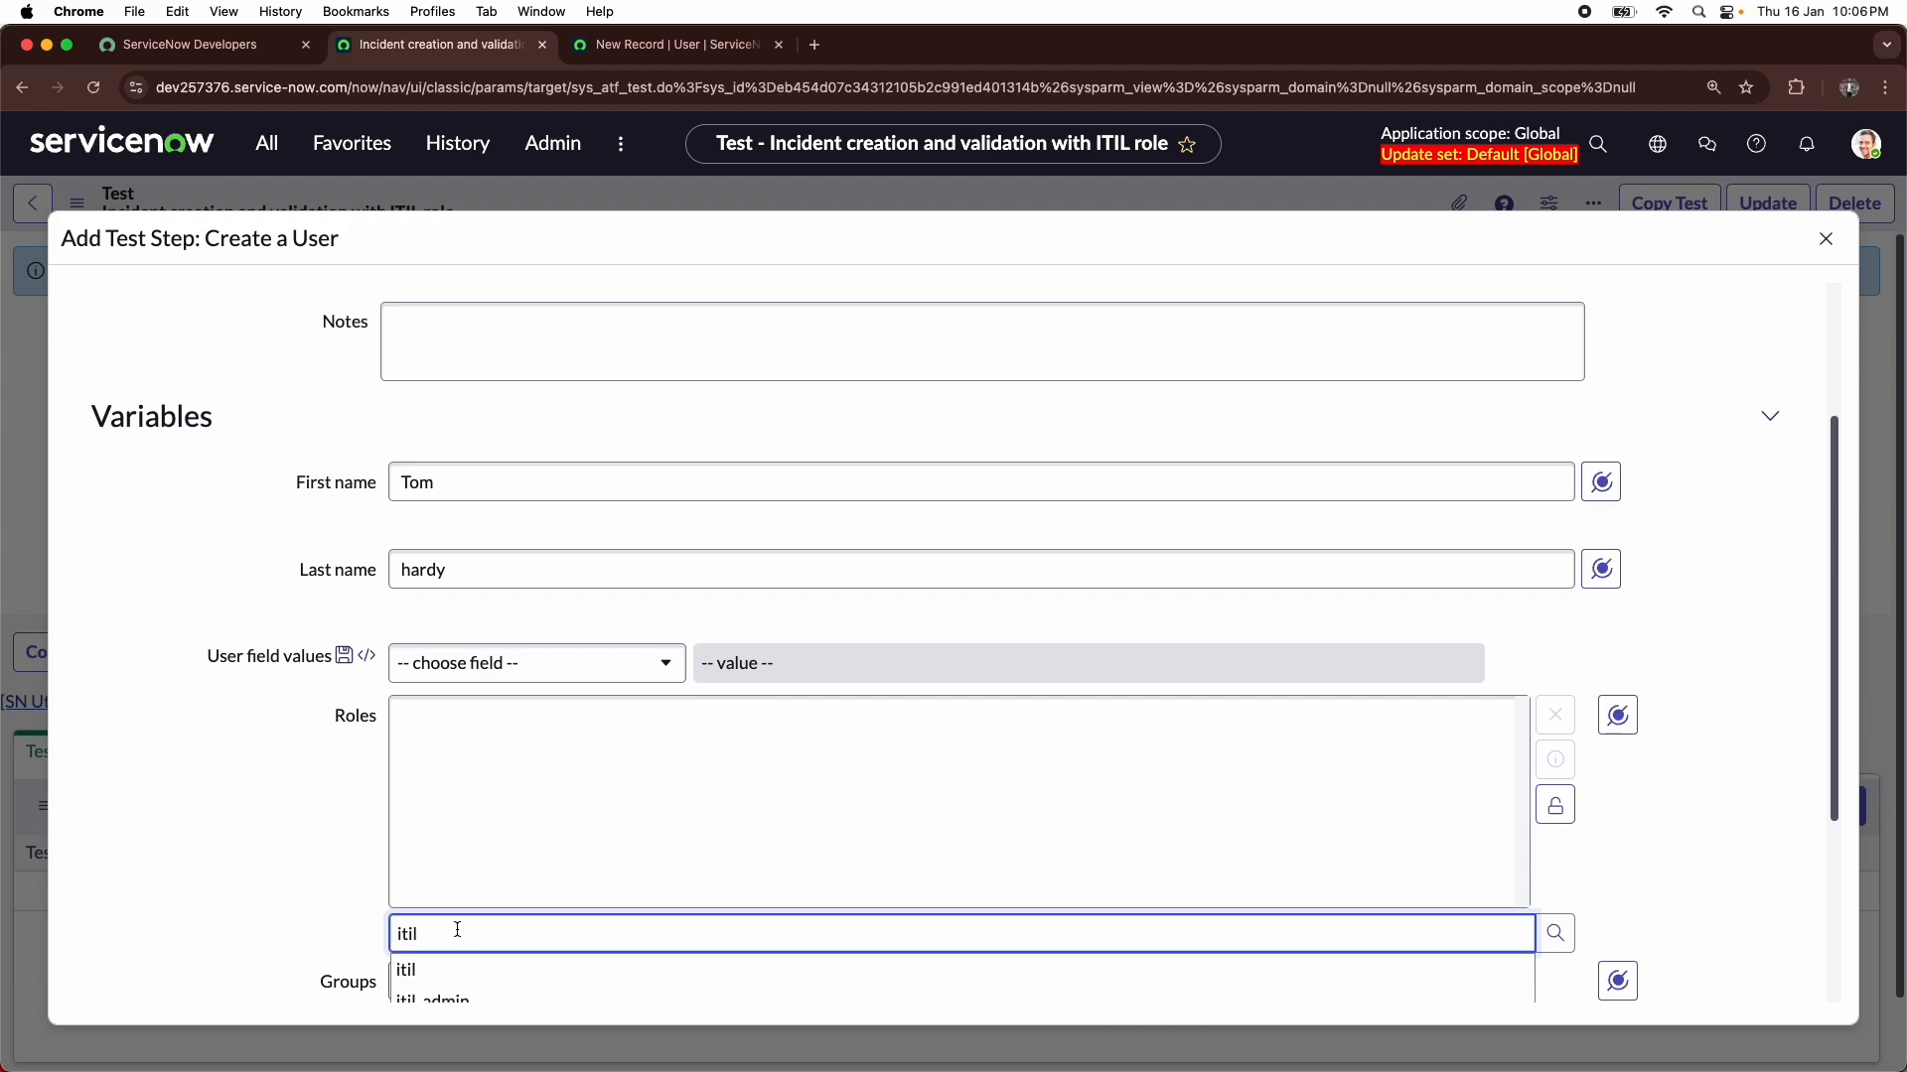
scroll(455, 929, "down", 3)
left_click(453, 833)
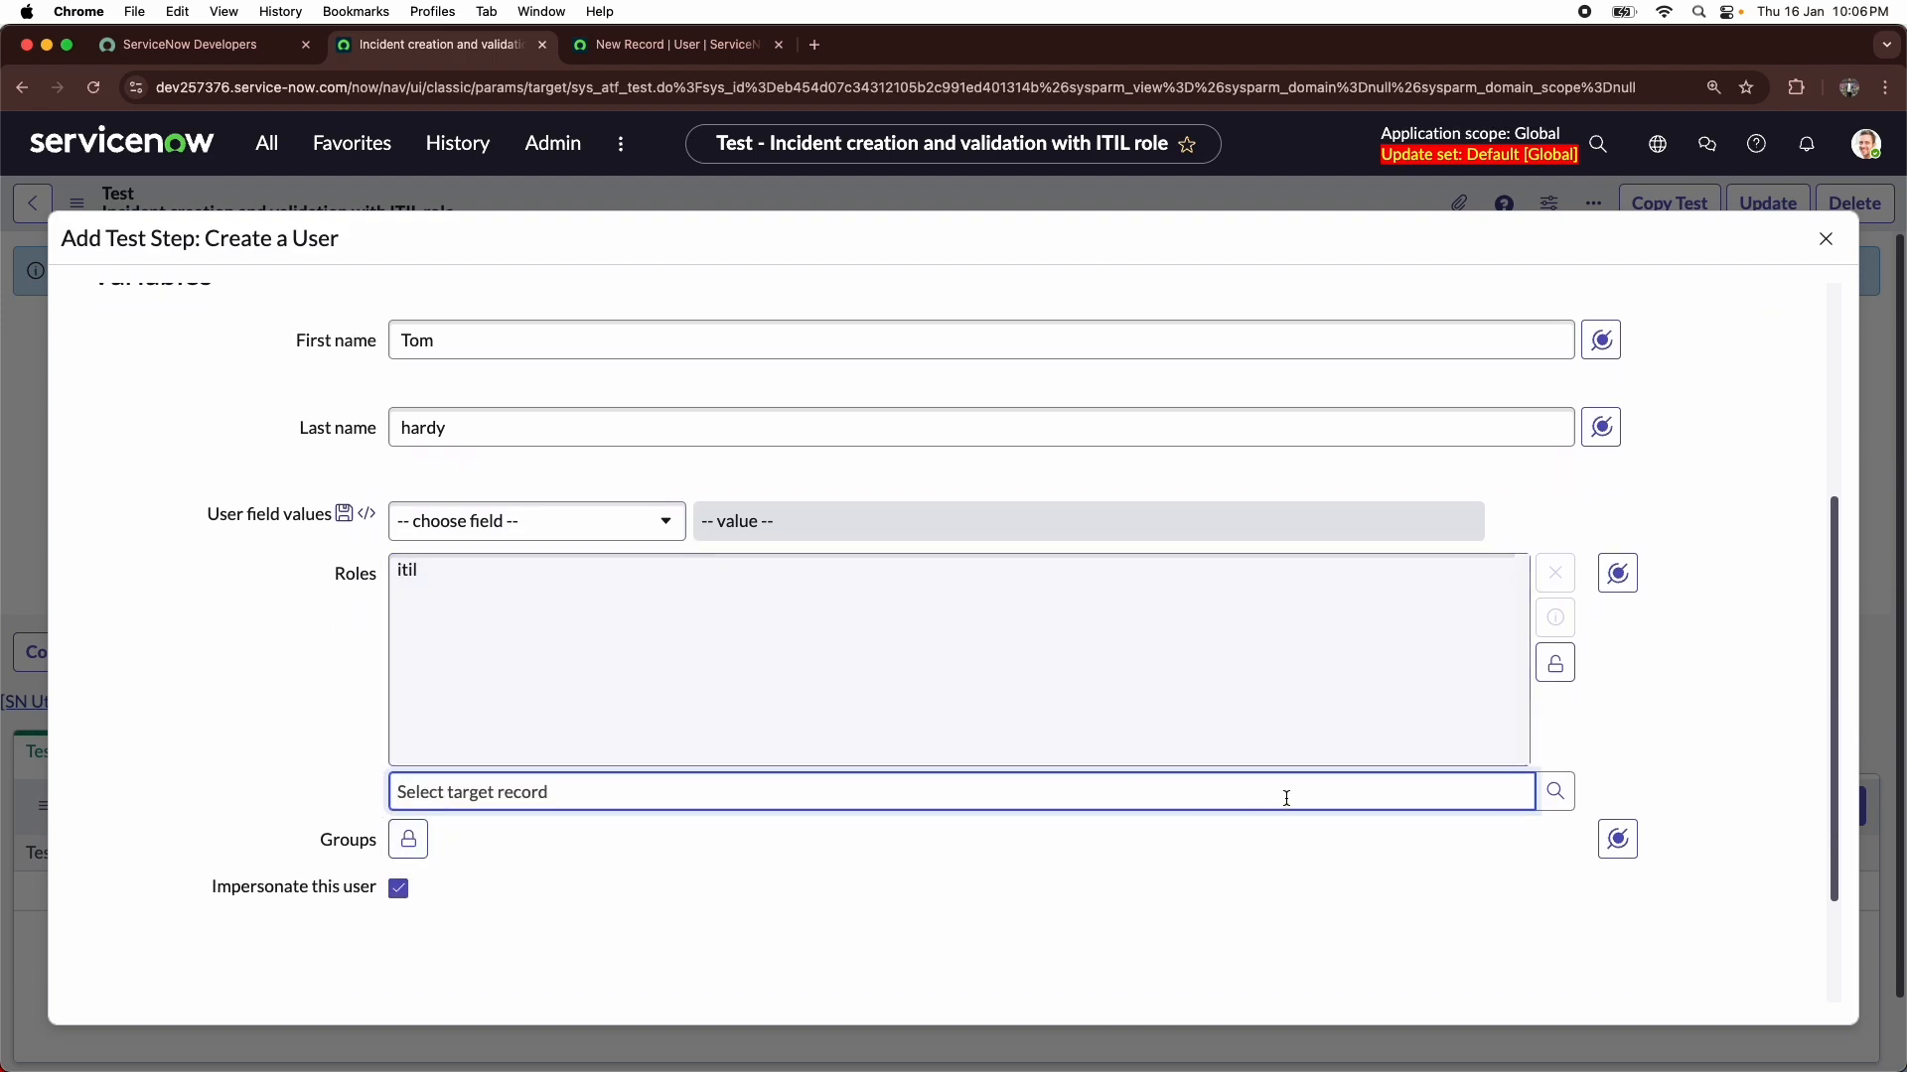
left_click(1553, 666)
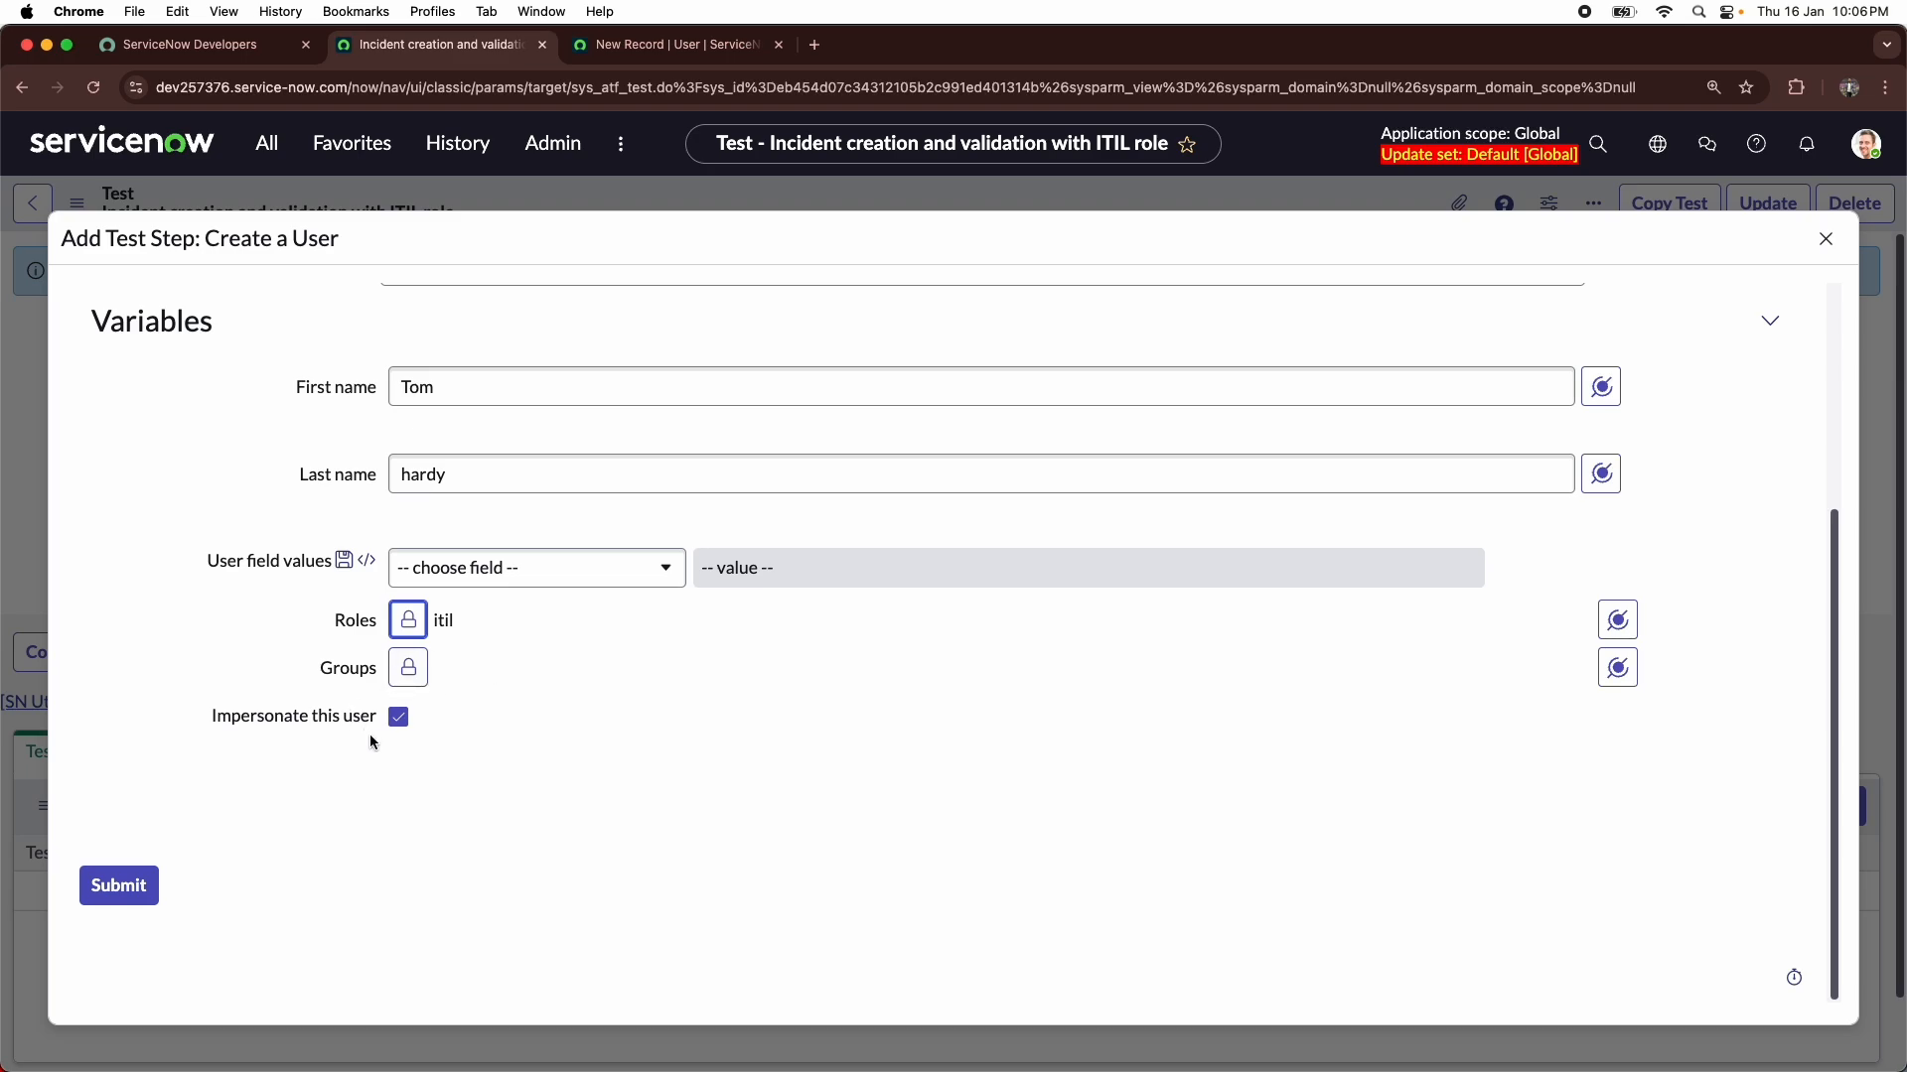
mouse_move(304, 725)
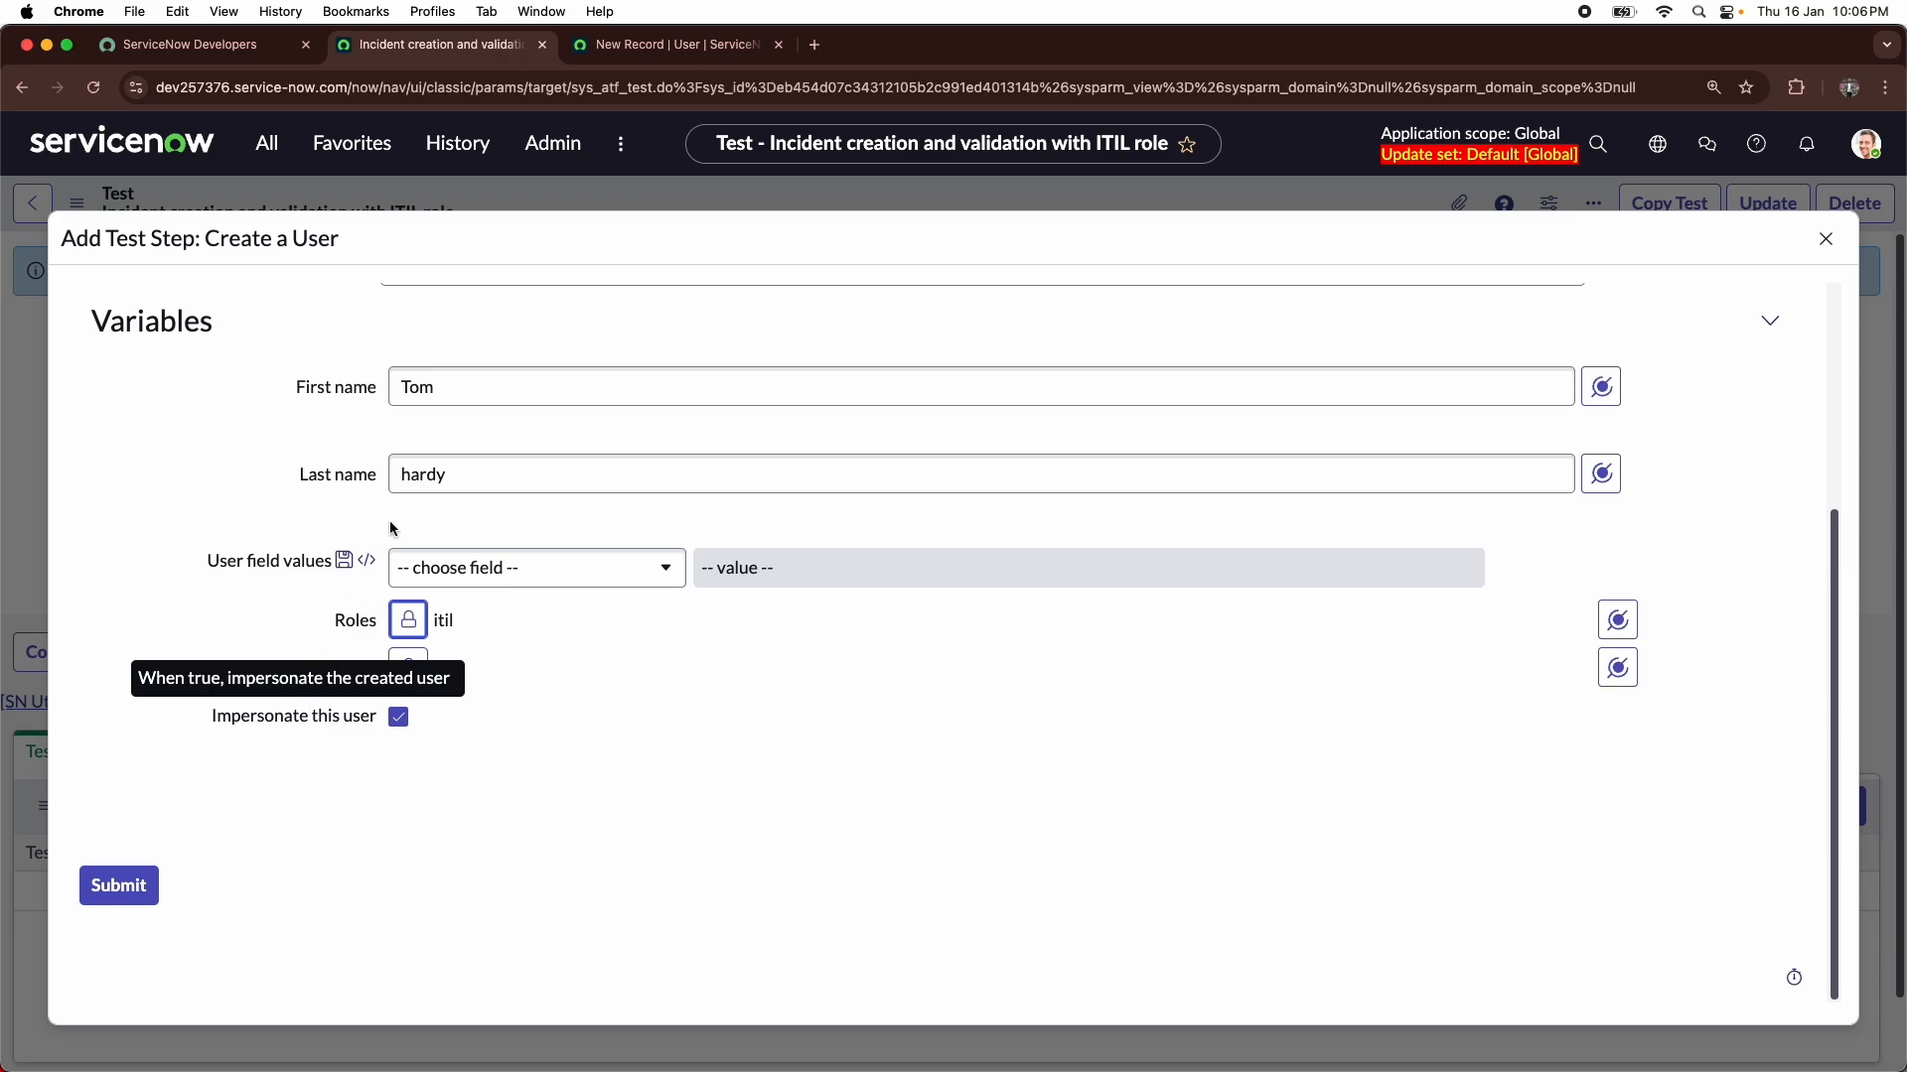
scroll(467, 469, "up", 3)
scroll(467, 477, "down", 2)
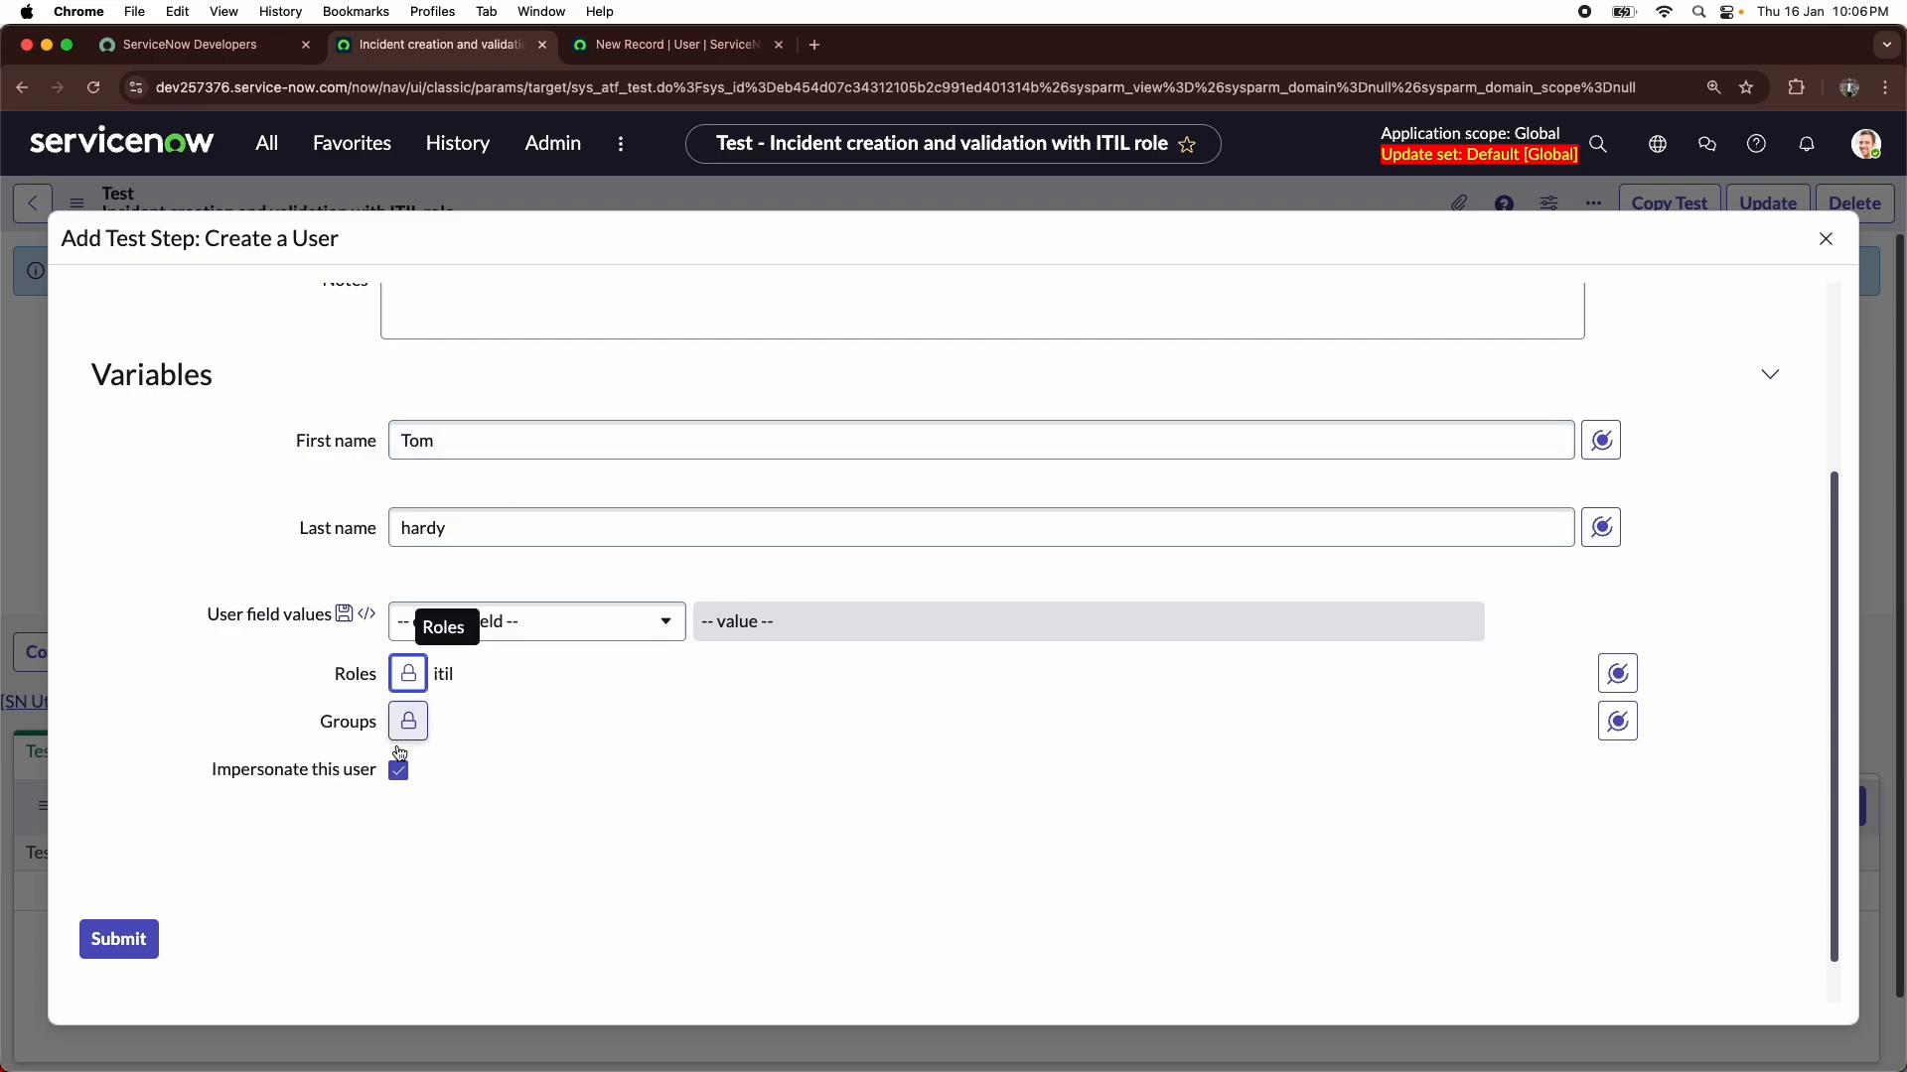
- Submit the Create a User step and start an Open a New Form step from the Form category after Step 1
left_click(145, 954)
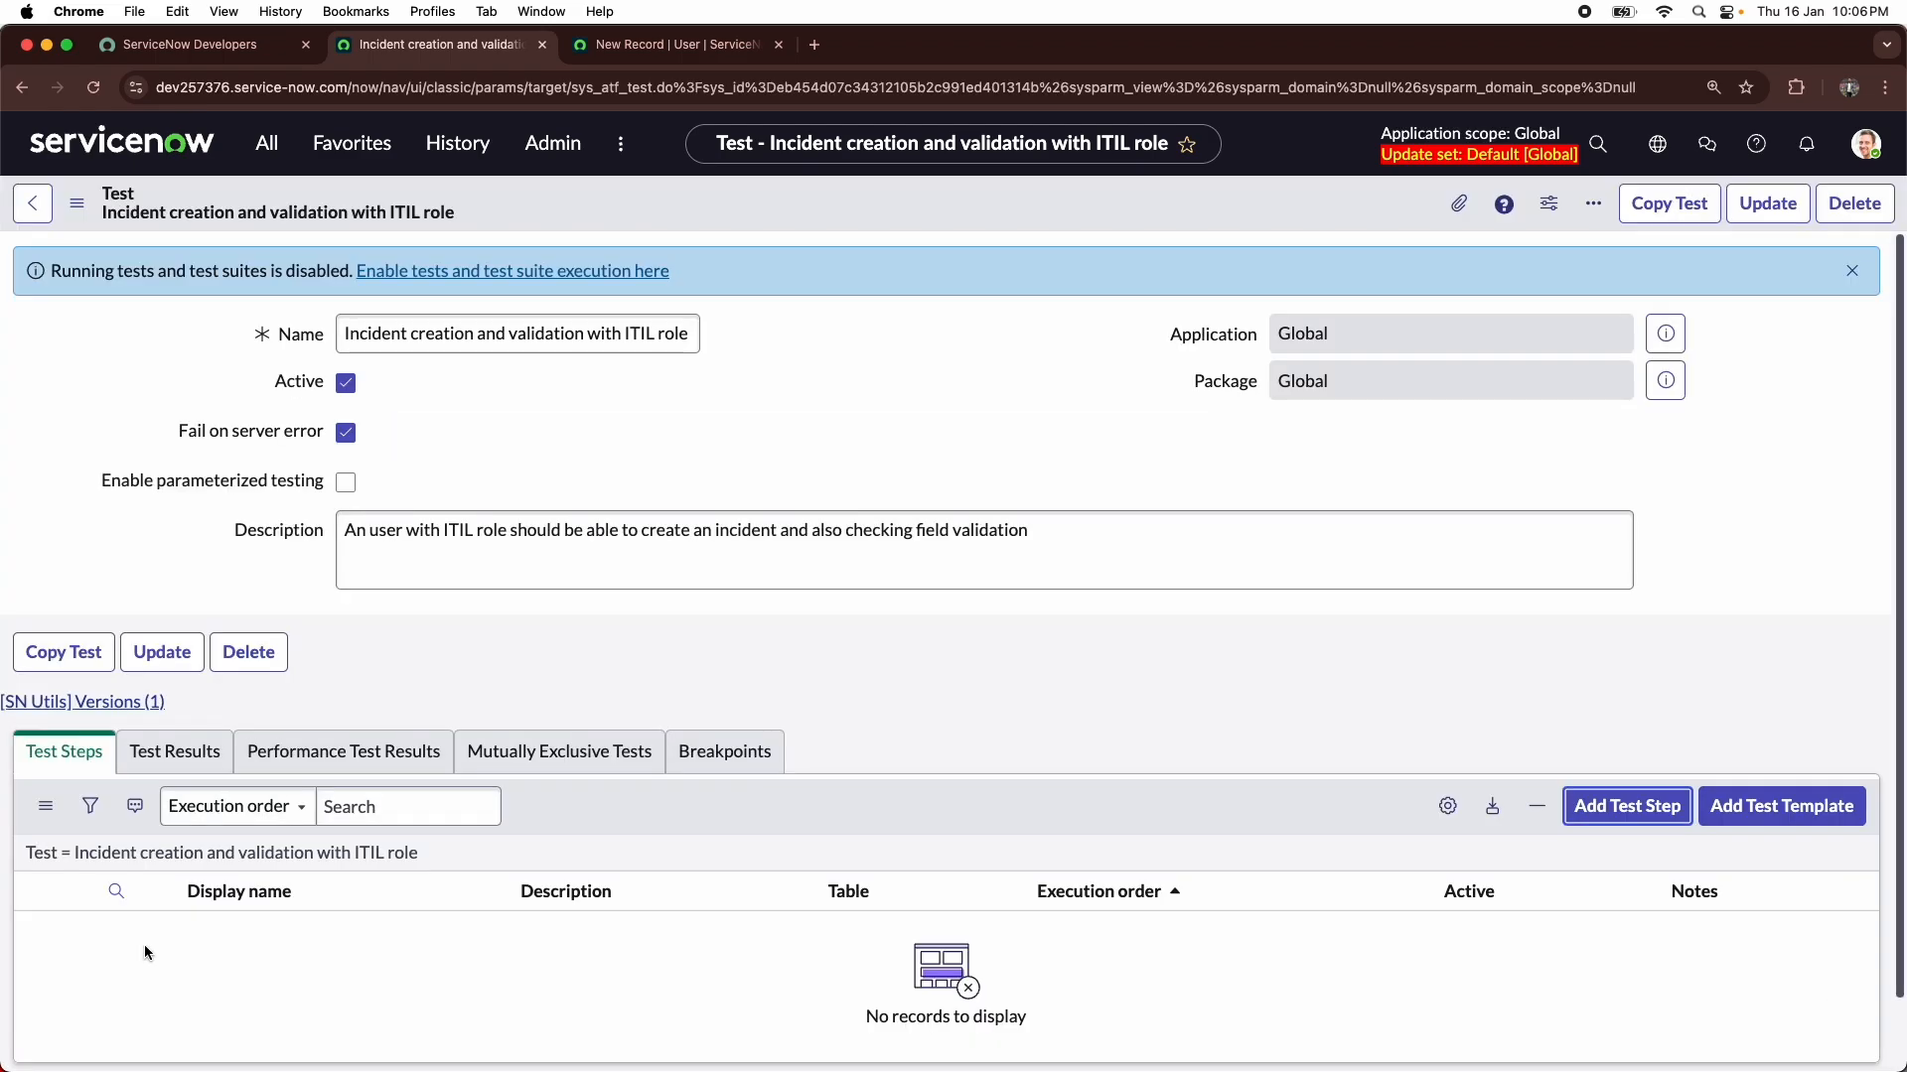
scroll(145, 912, "down", 2)
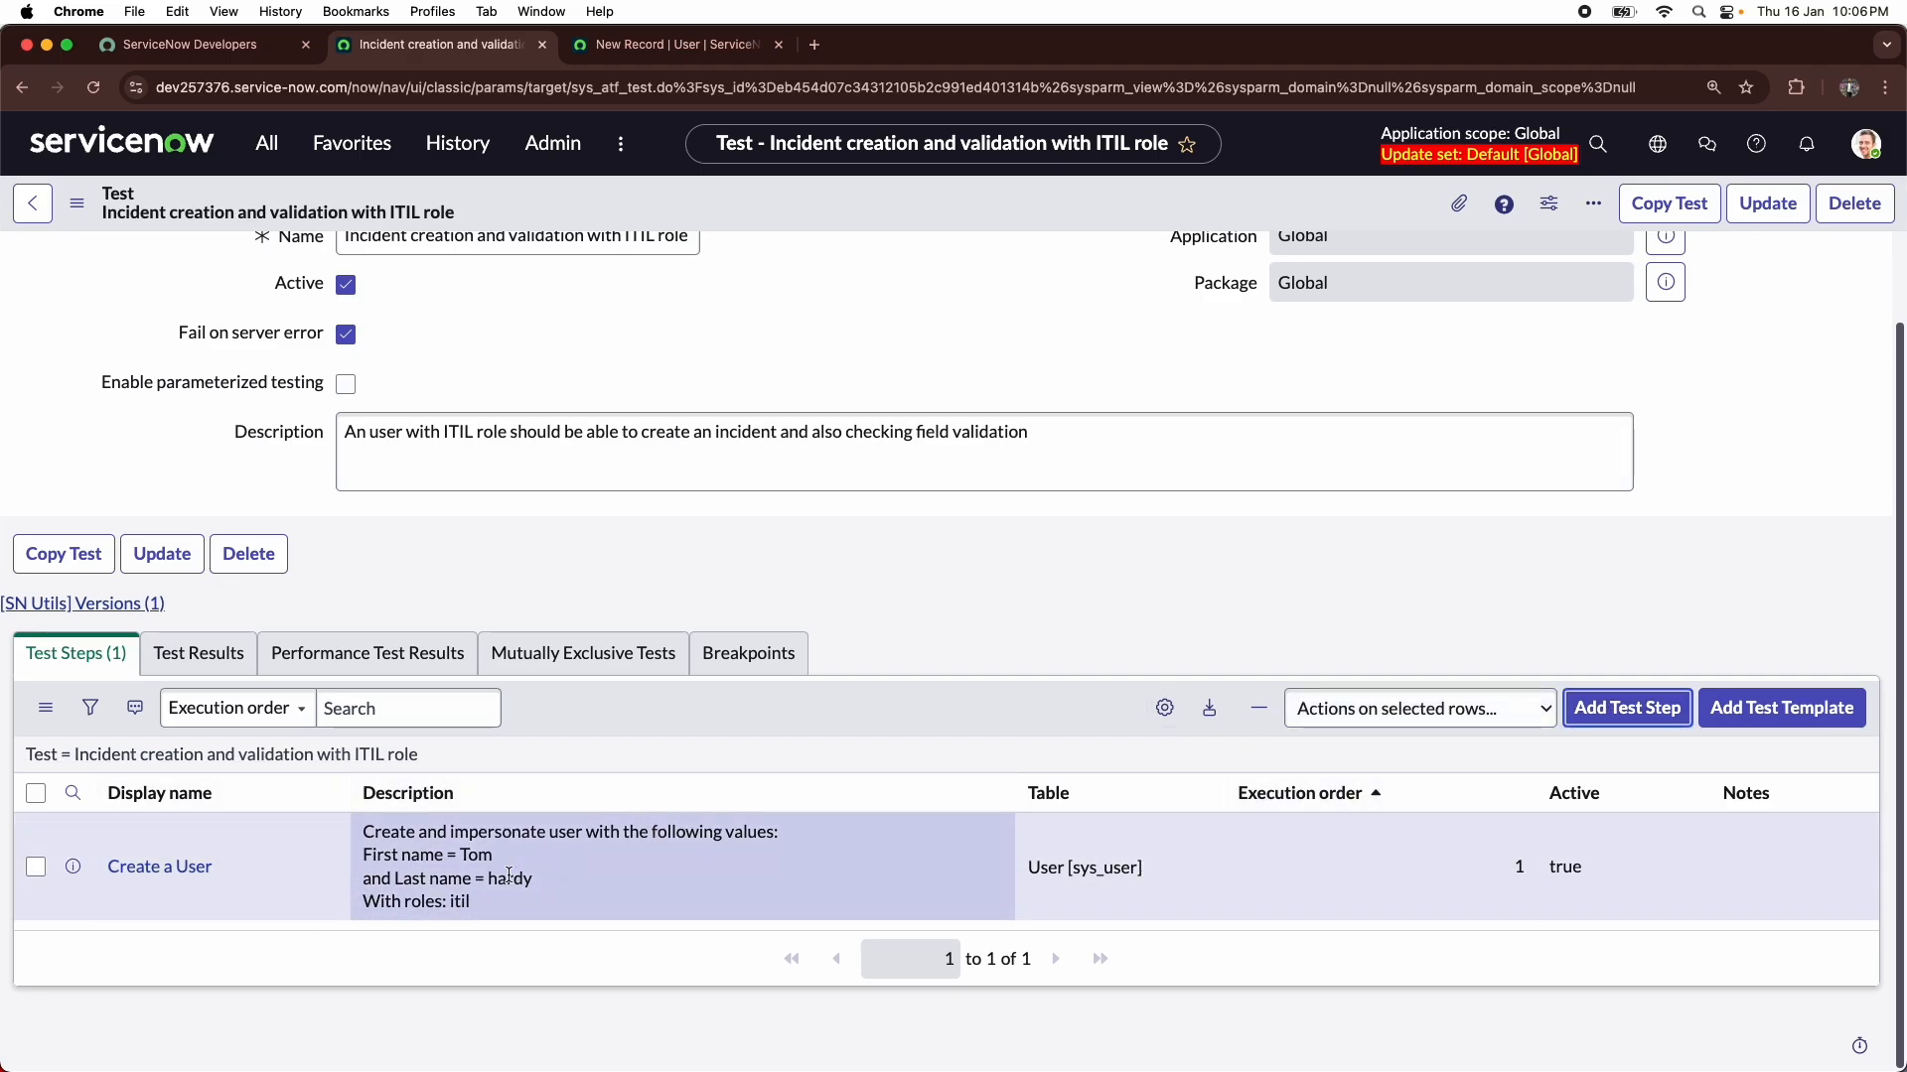
left_click(1592, 730)
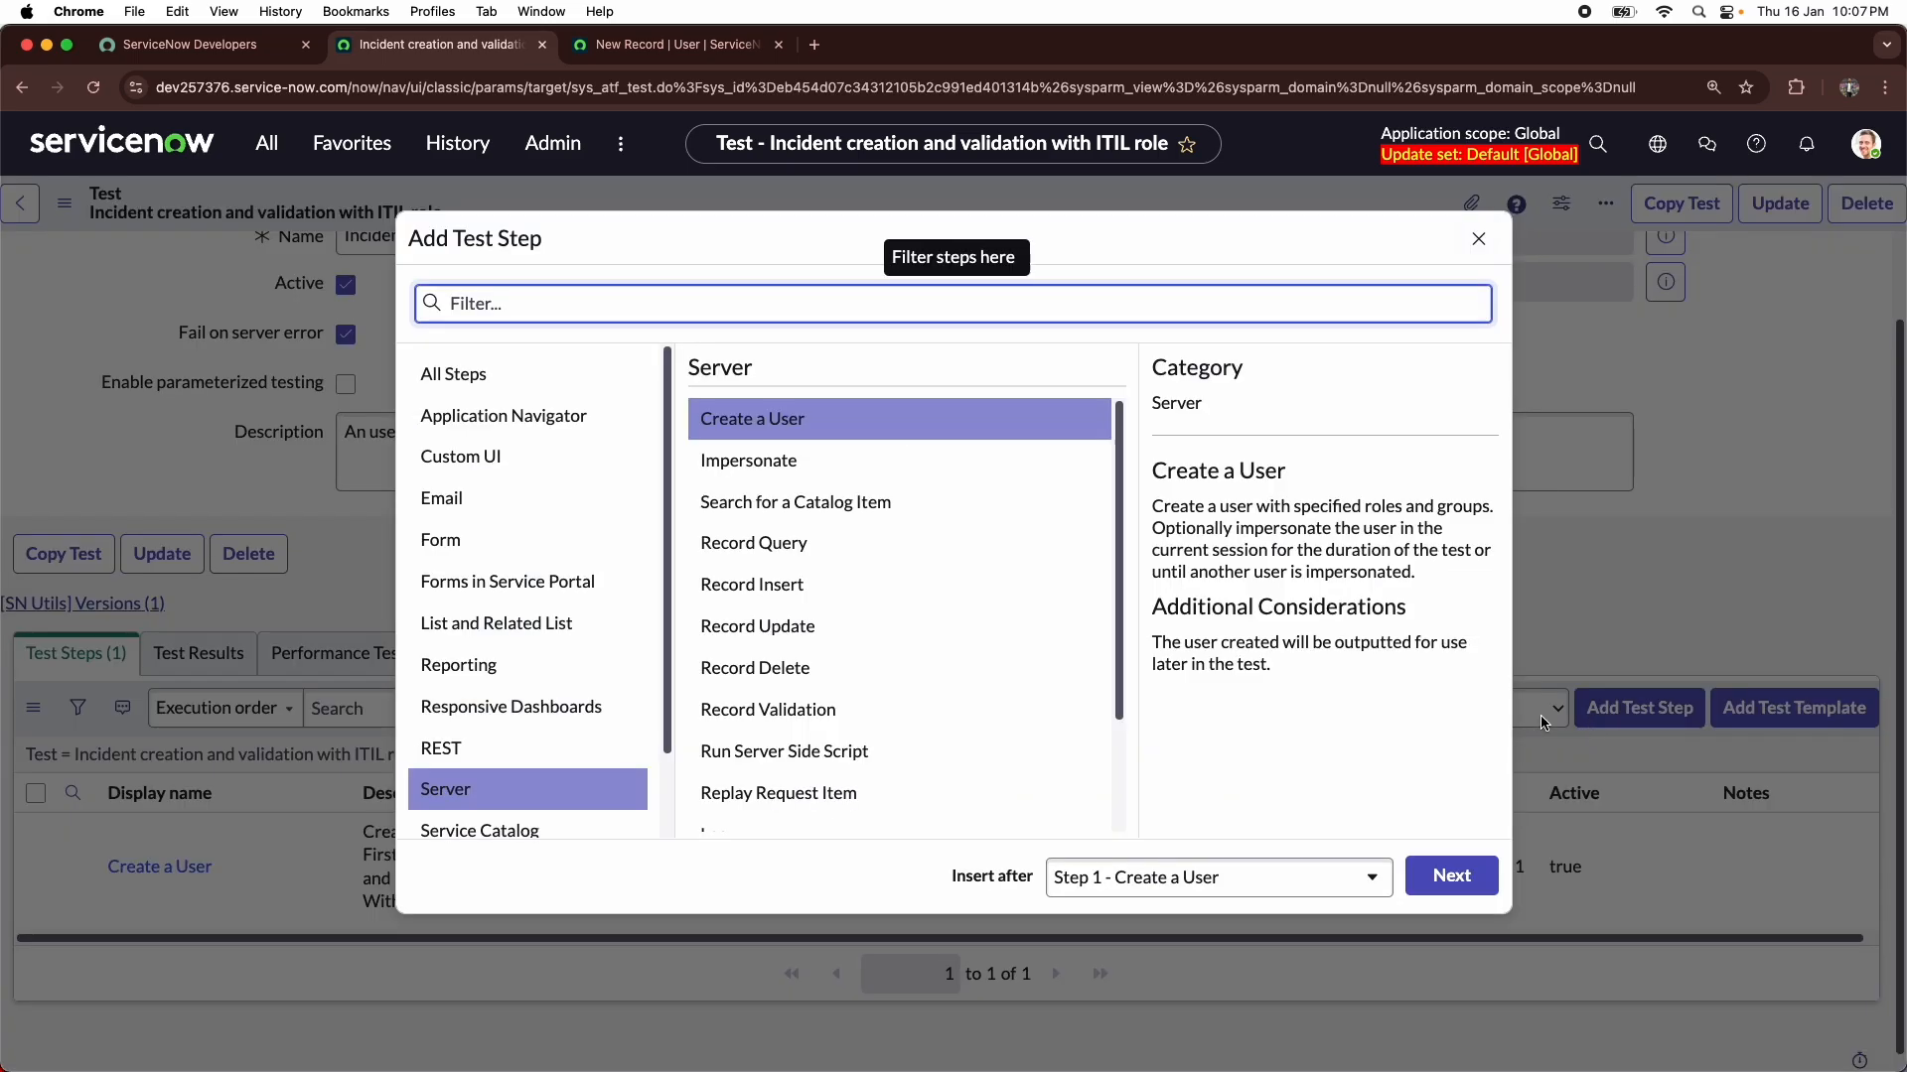
left_click(444, 539)
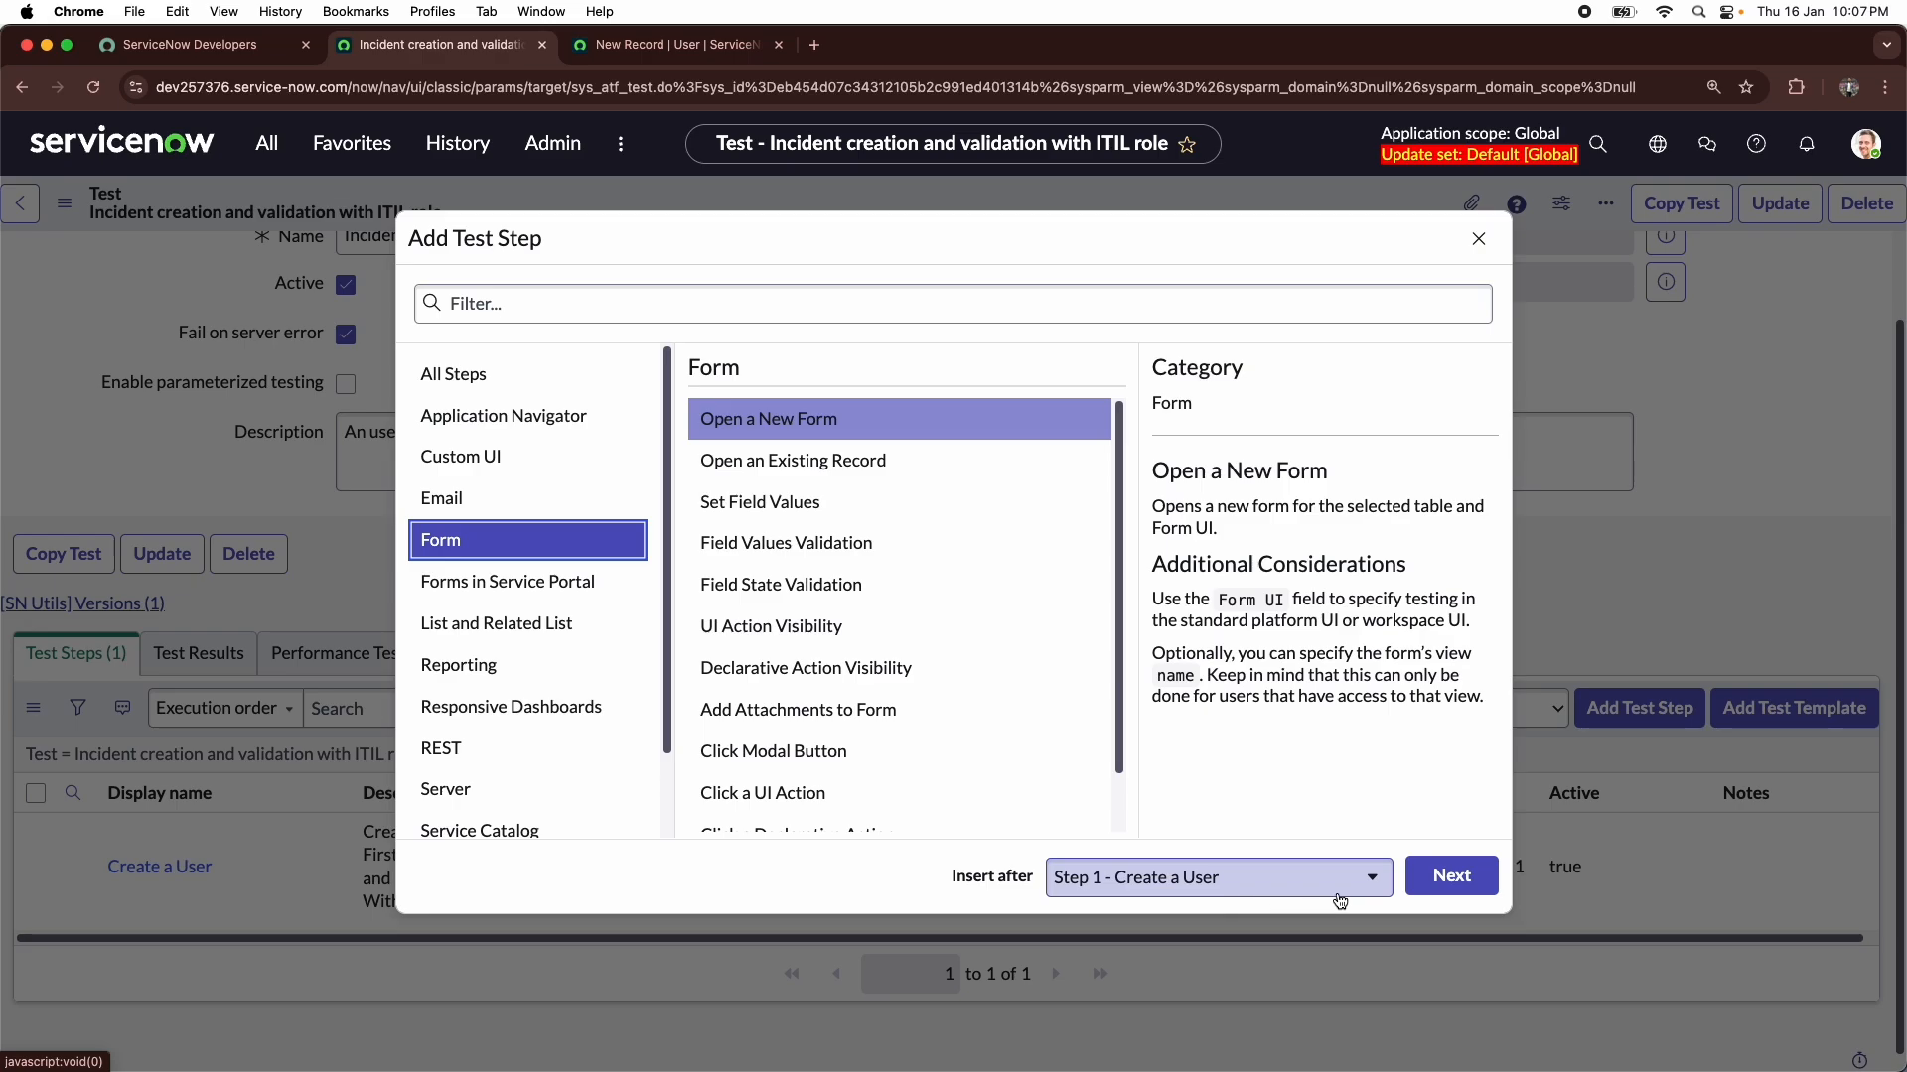
left_click(1451, 877)
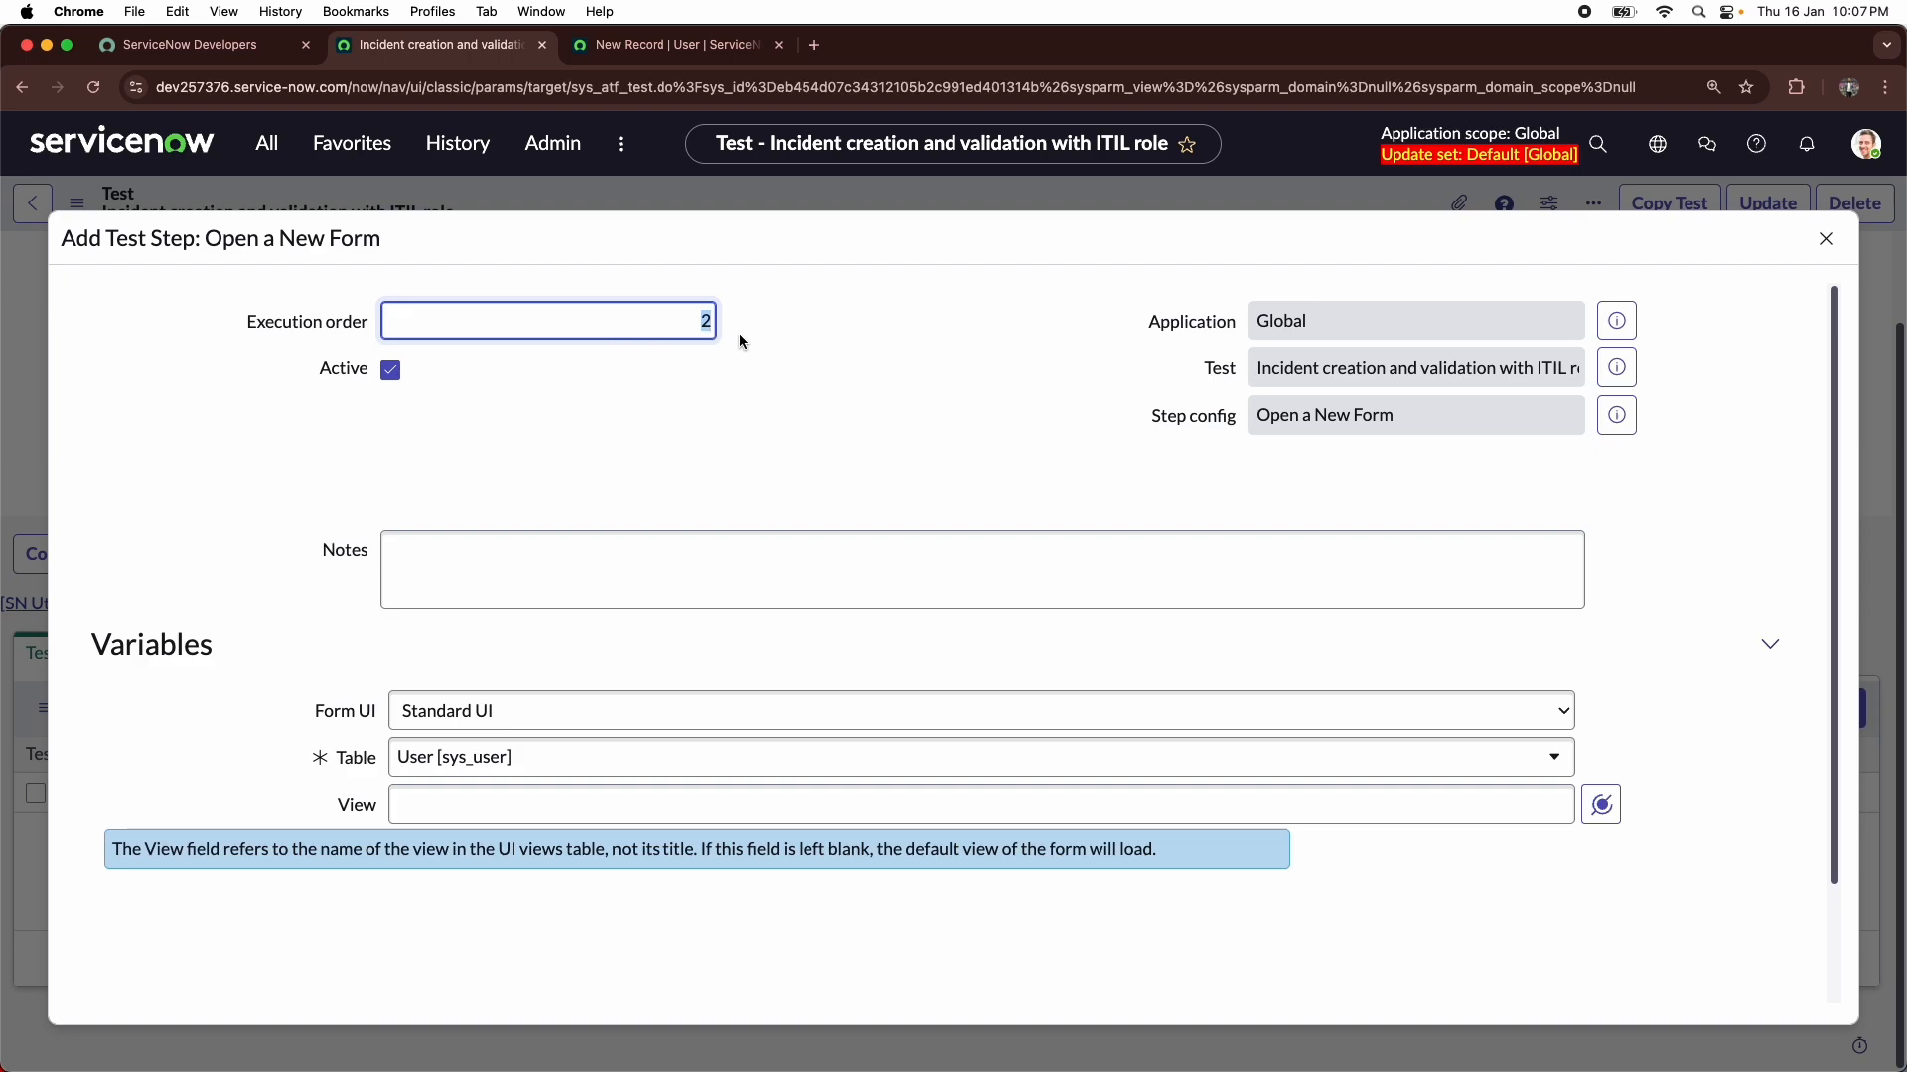
- Configure the Open a New Form step for the Incident [incident] table in Standard UI with a blank view, and submit it
left_click(572, 700)
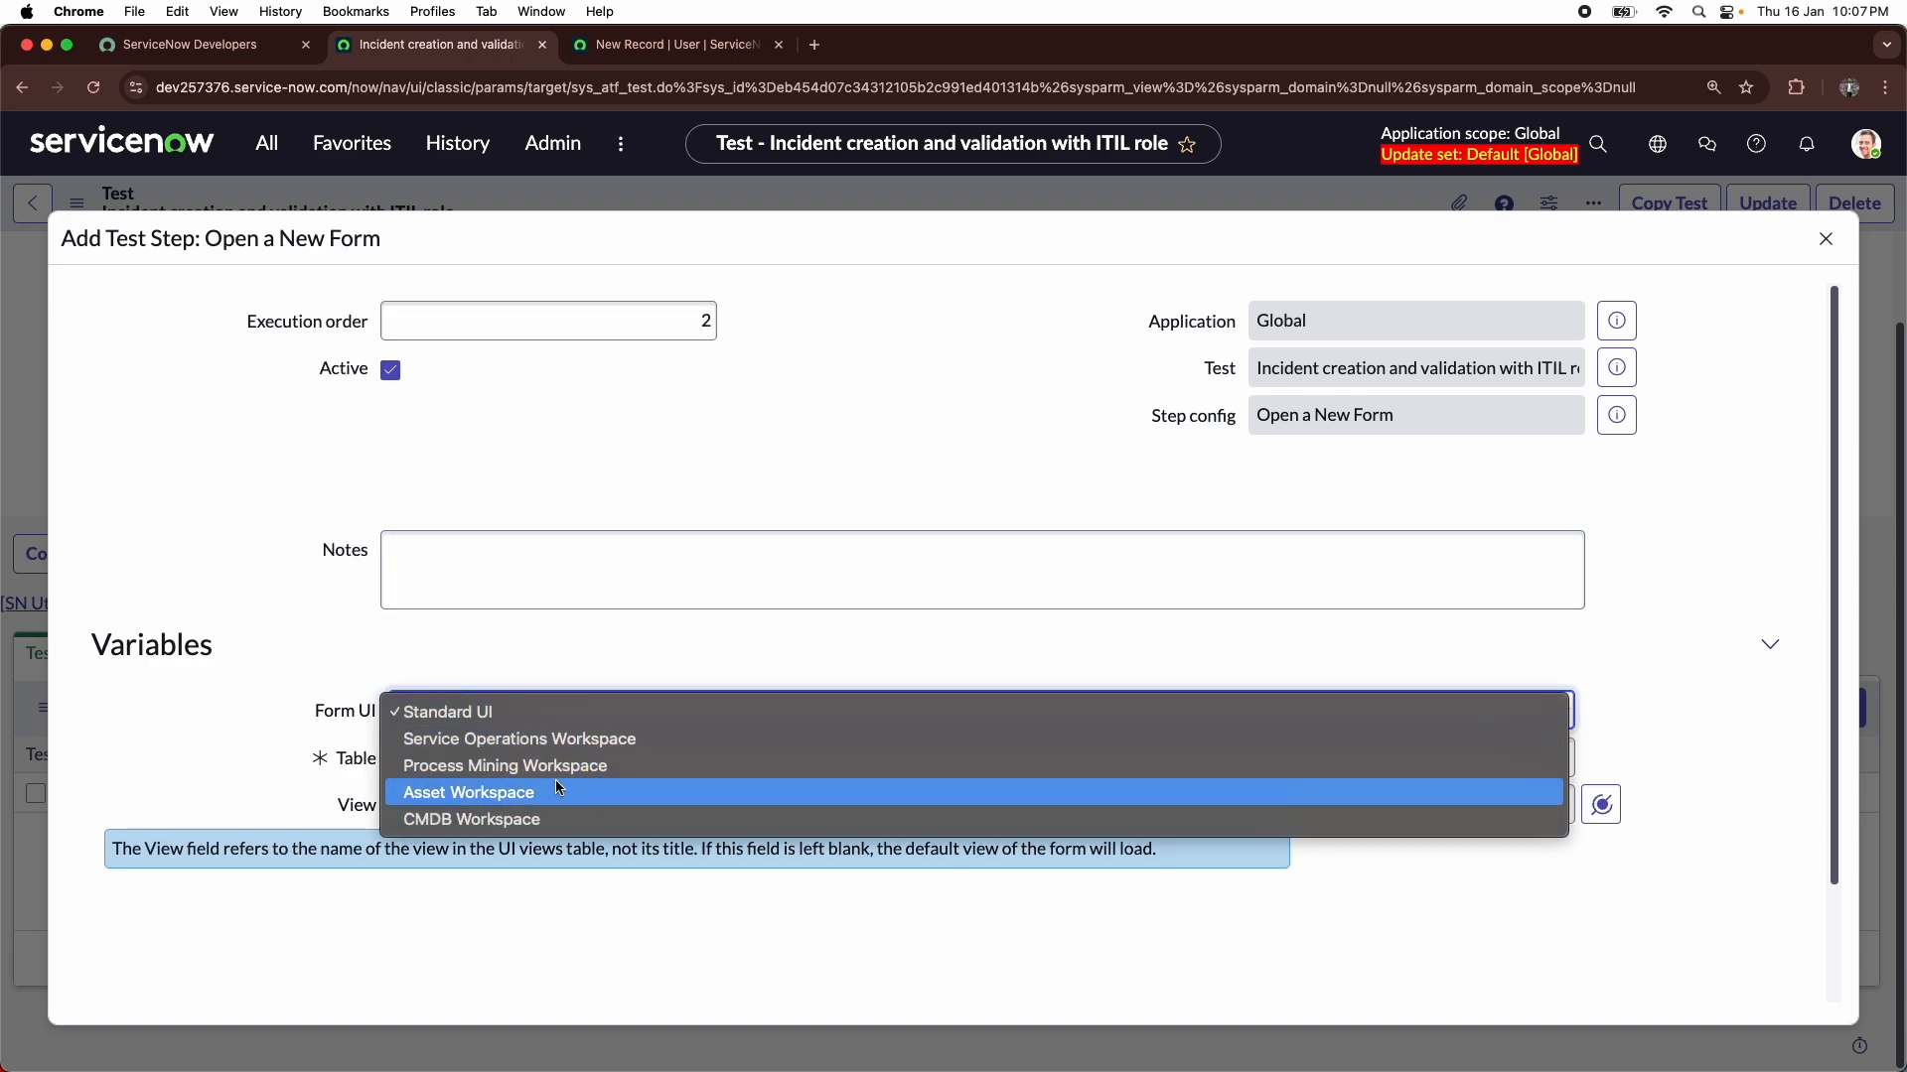
left_click(539, 647)
scroll(503, 715, "down", 3)
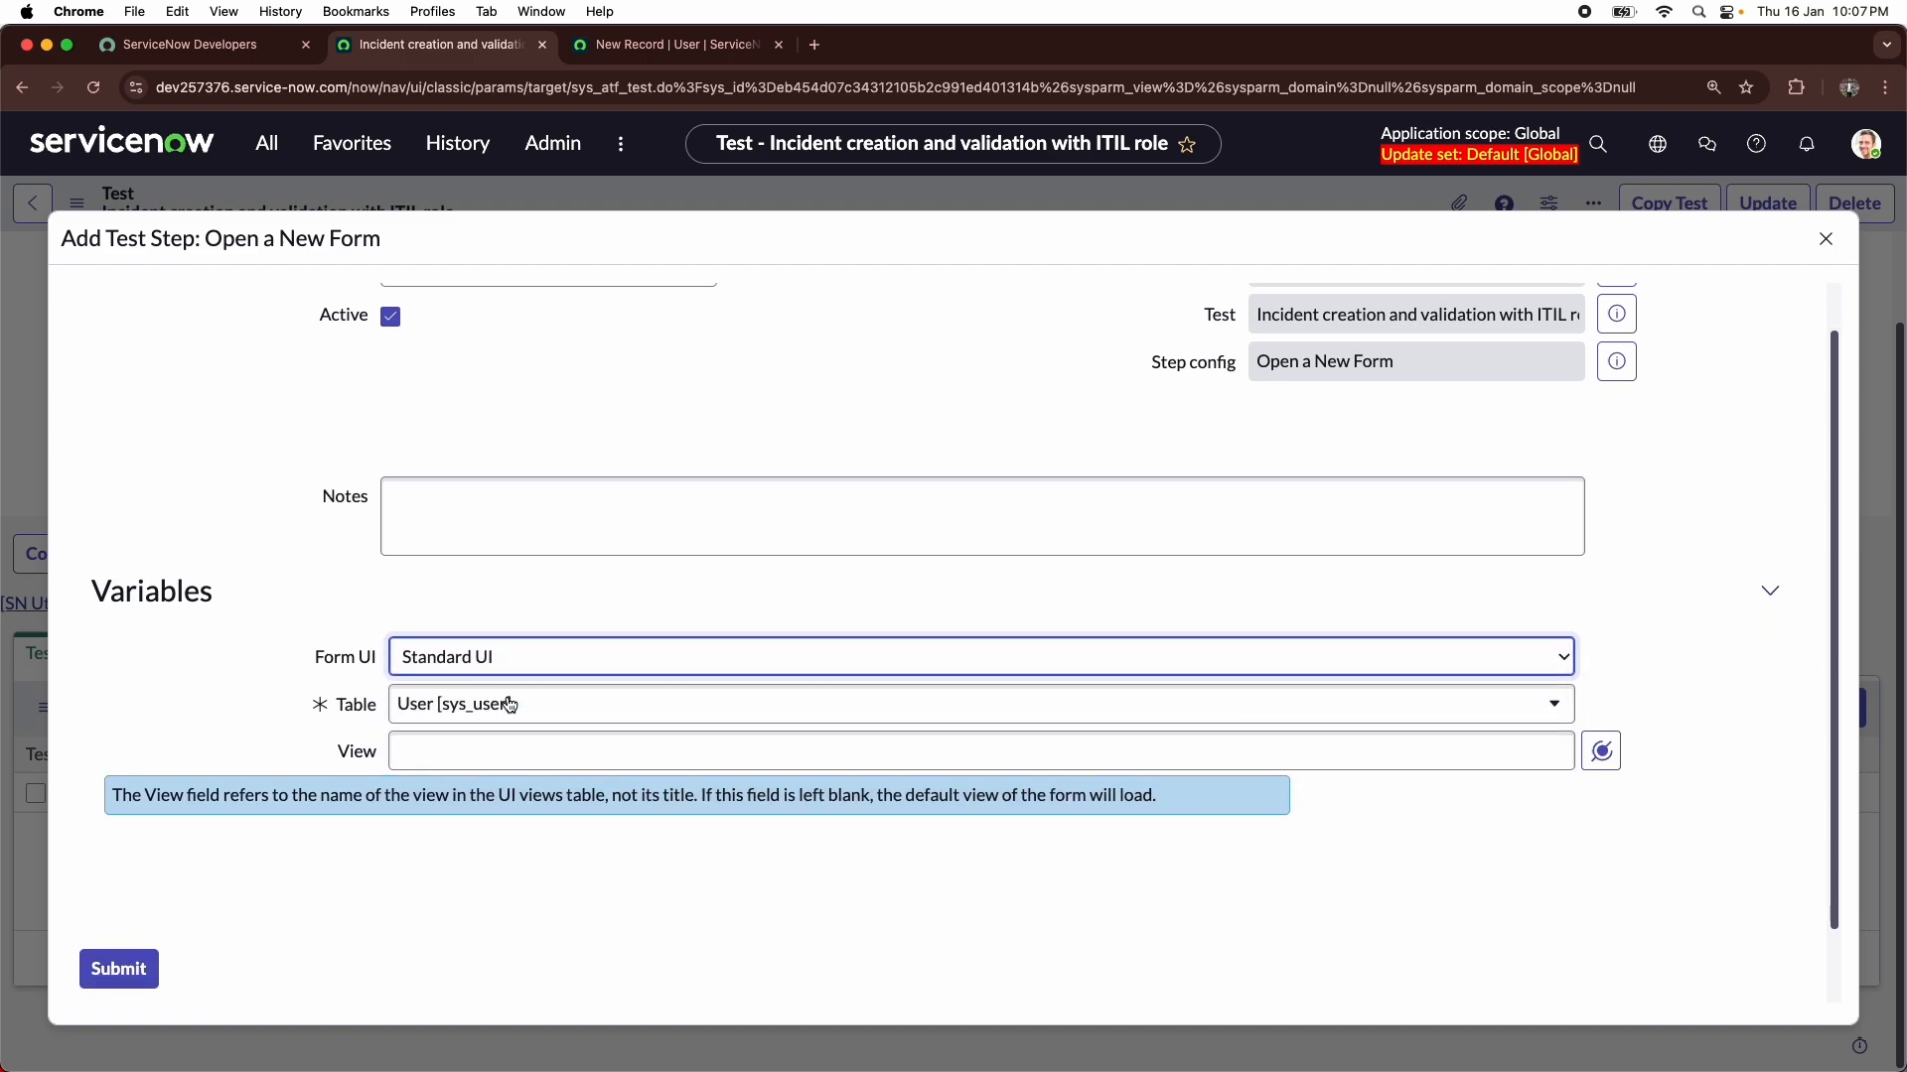
left_click(505, 655)
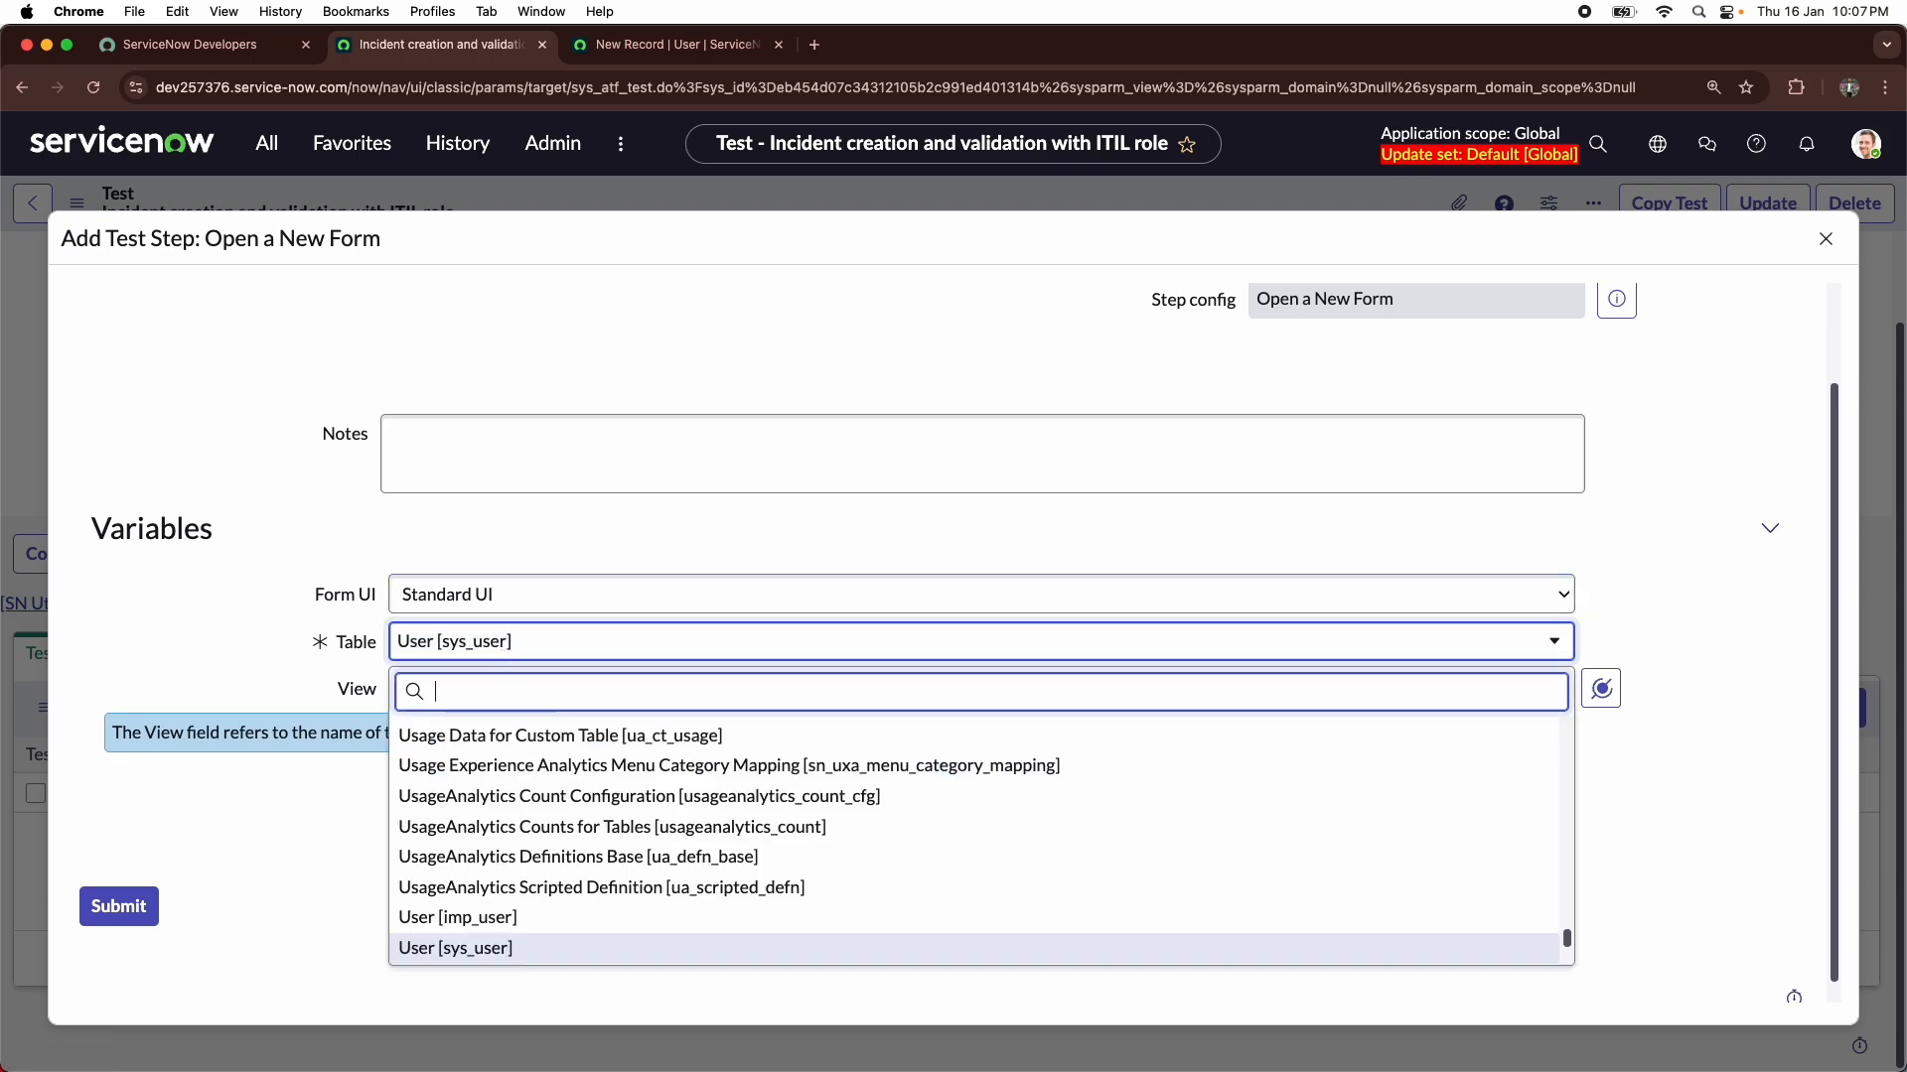
type("incident")
left_click(495, 730)
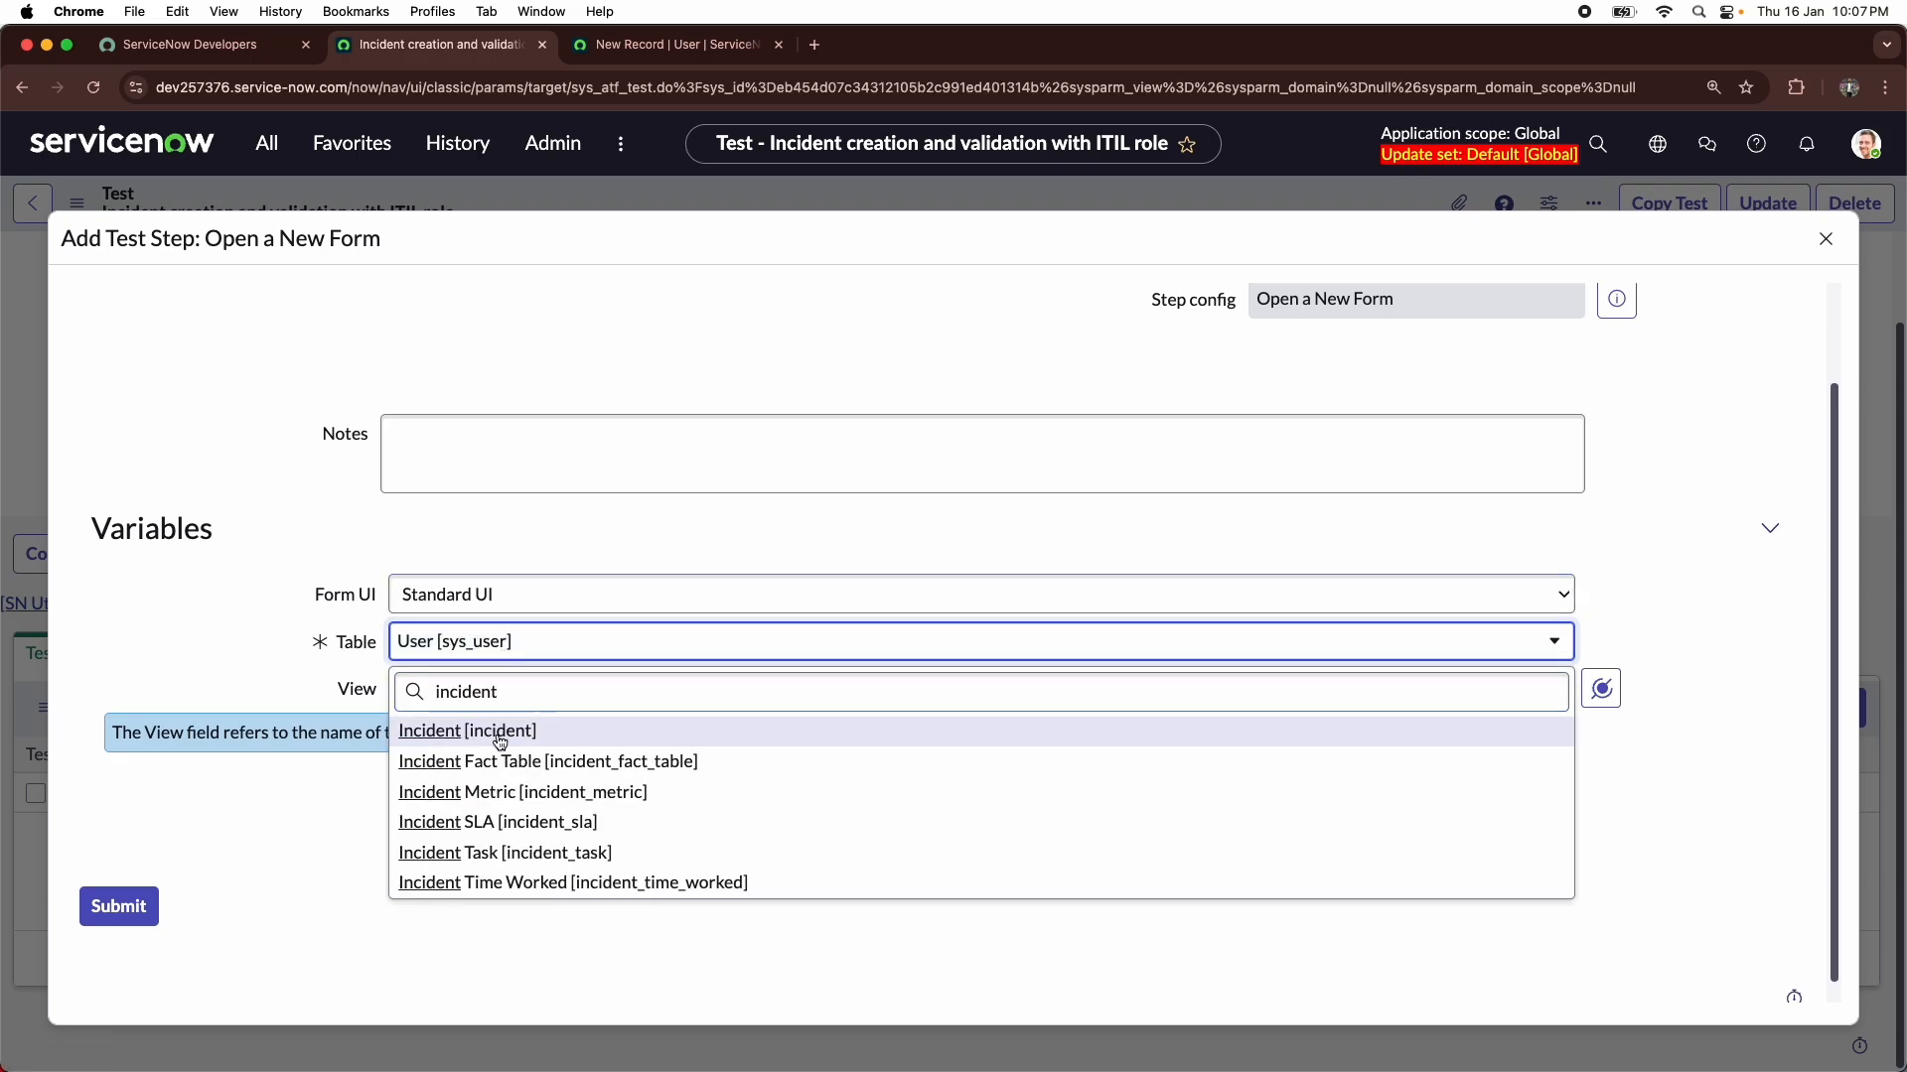
scroll(1070, 535, "up", 3)
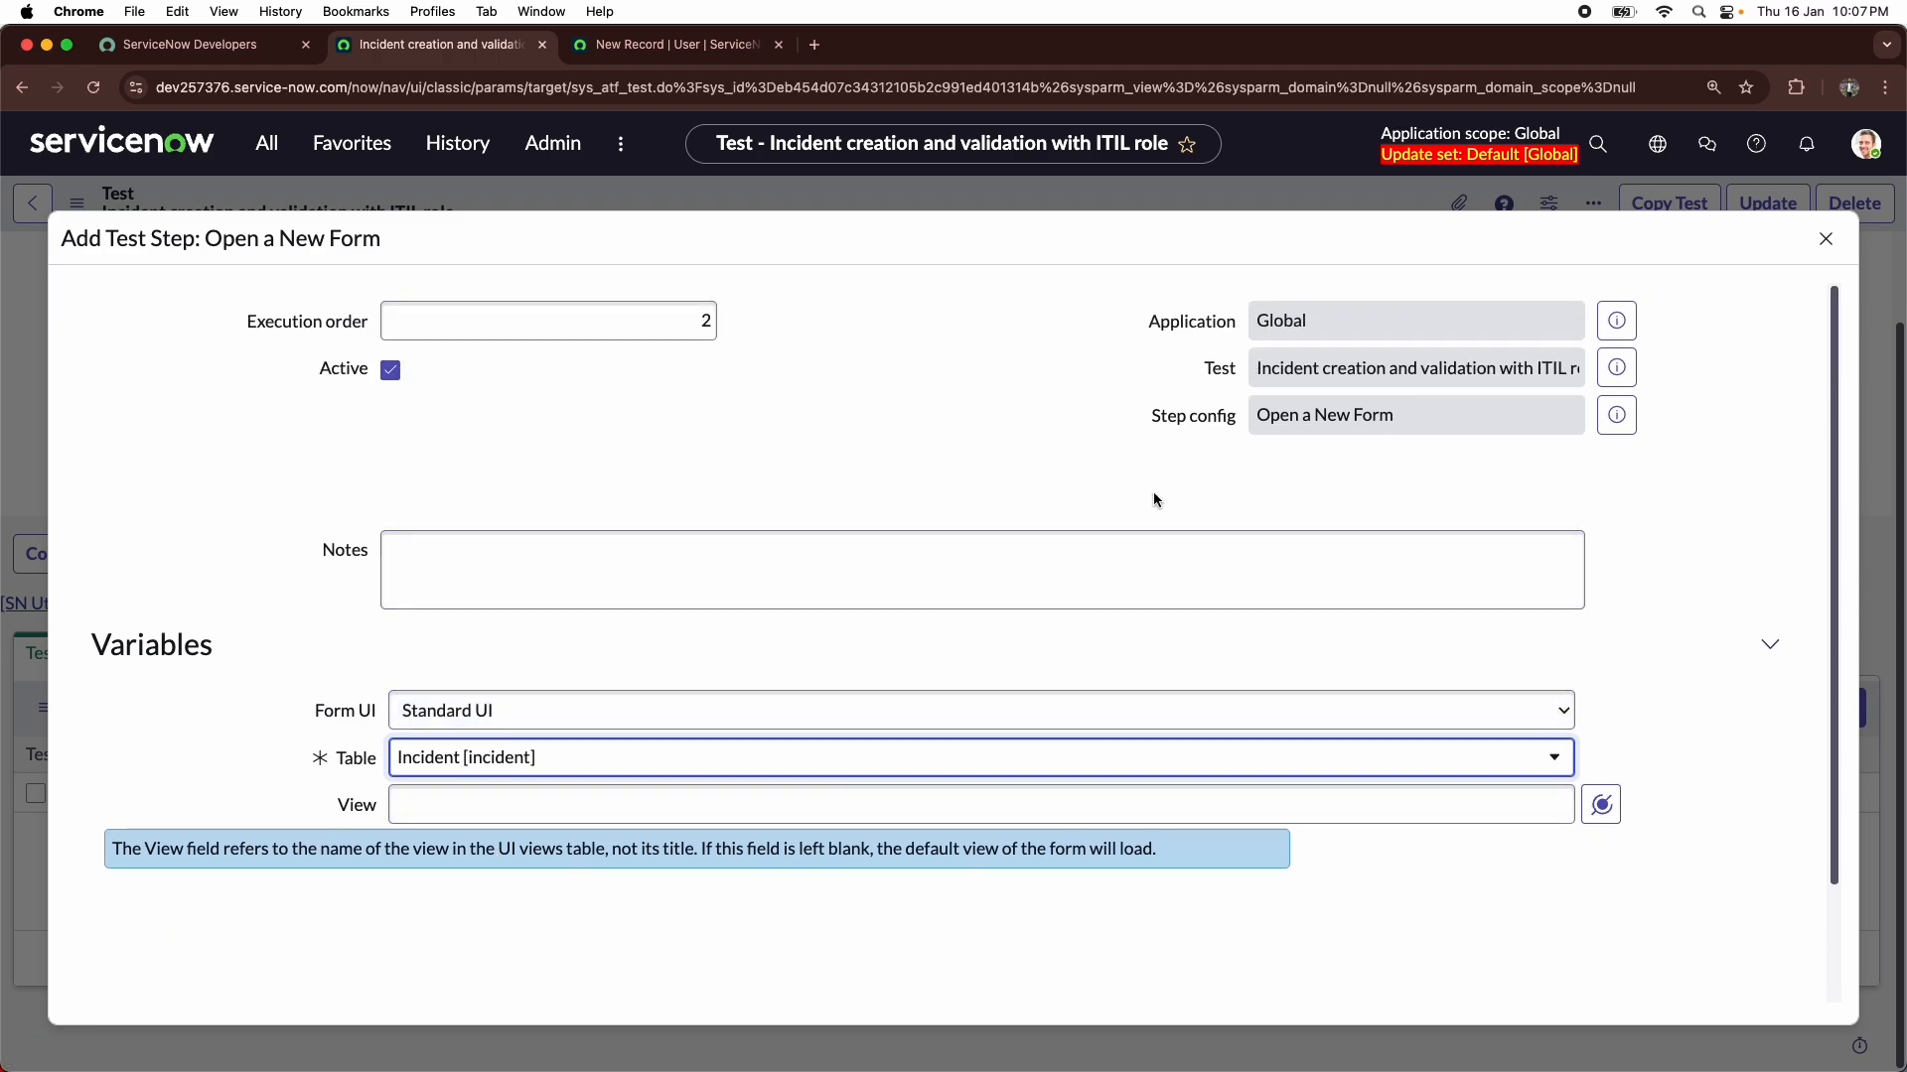
scroll(566, 667, "down", 1)
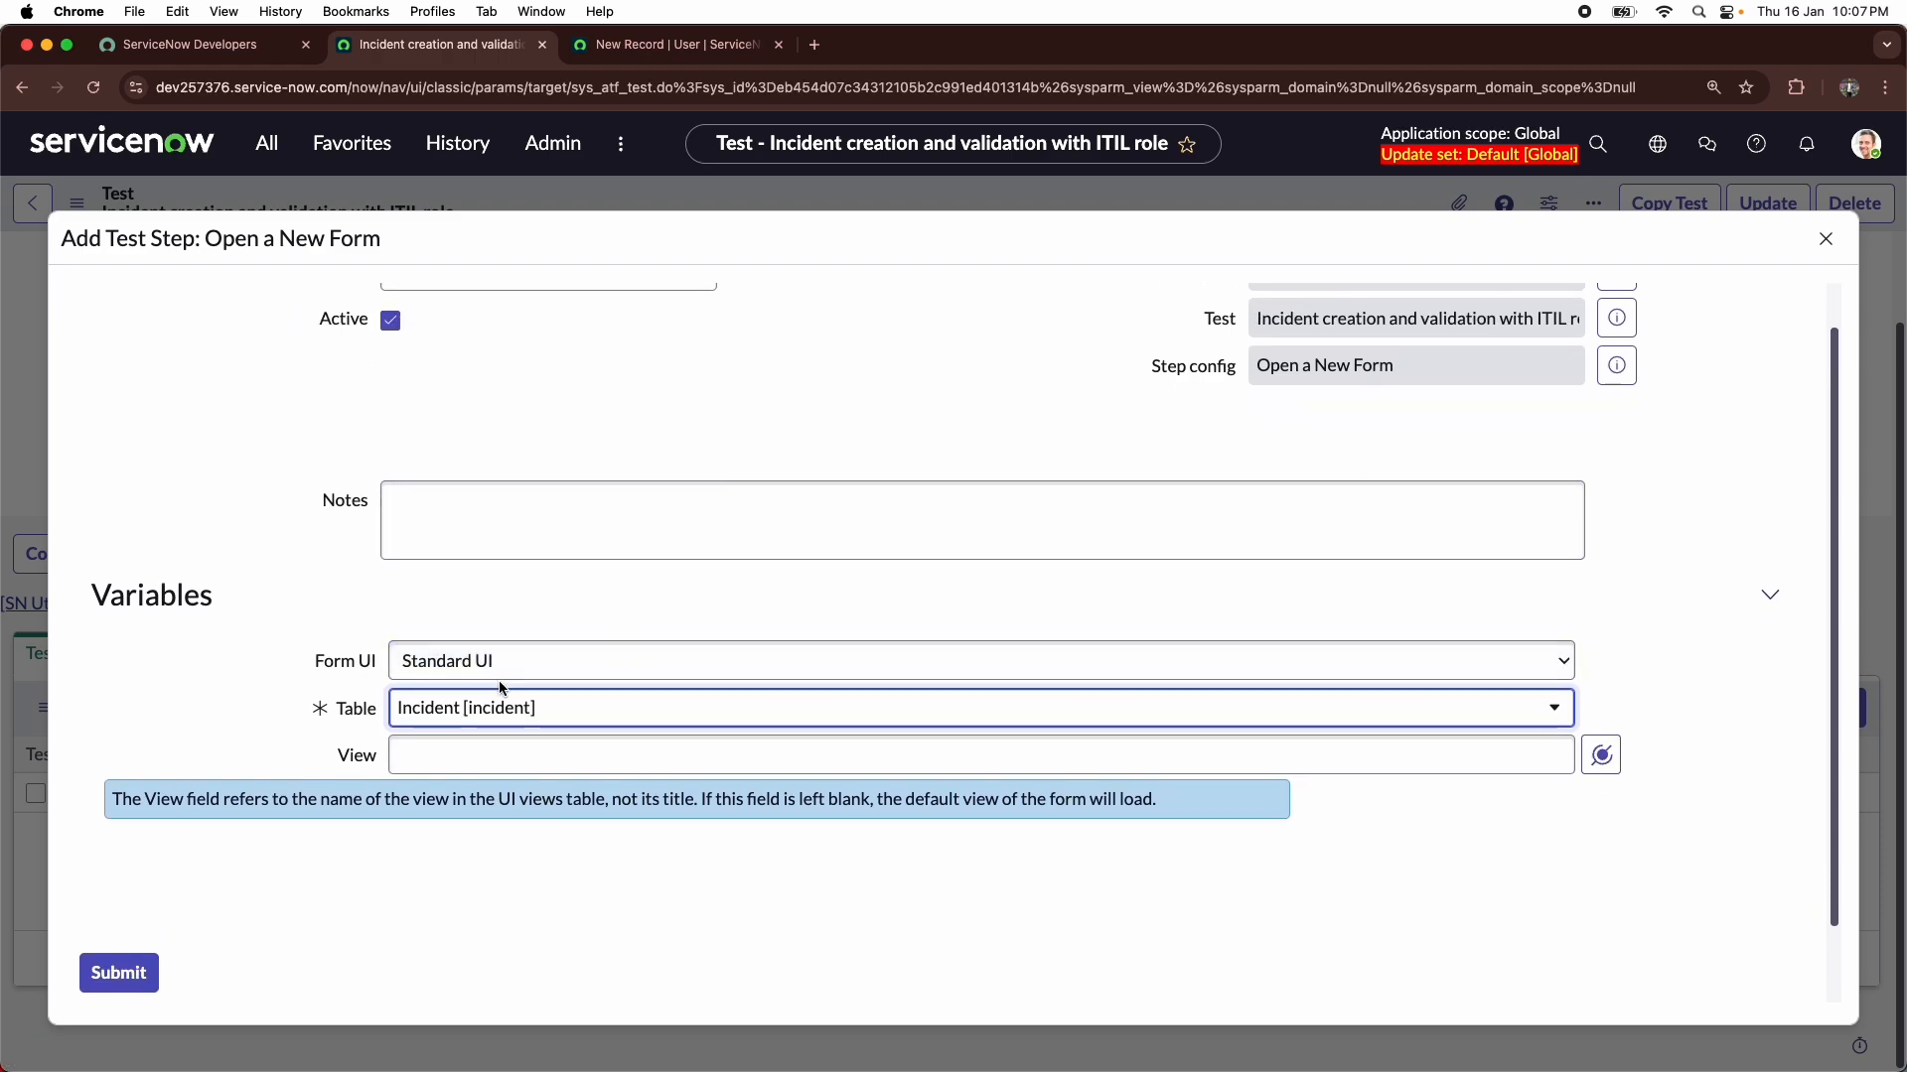
scroll(502, 688, "down", 1)
left_click(629, 760)
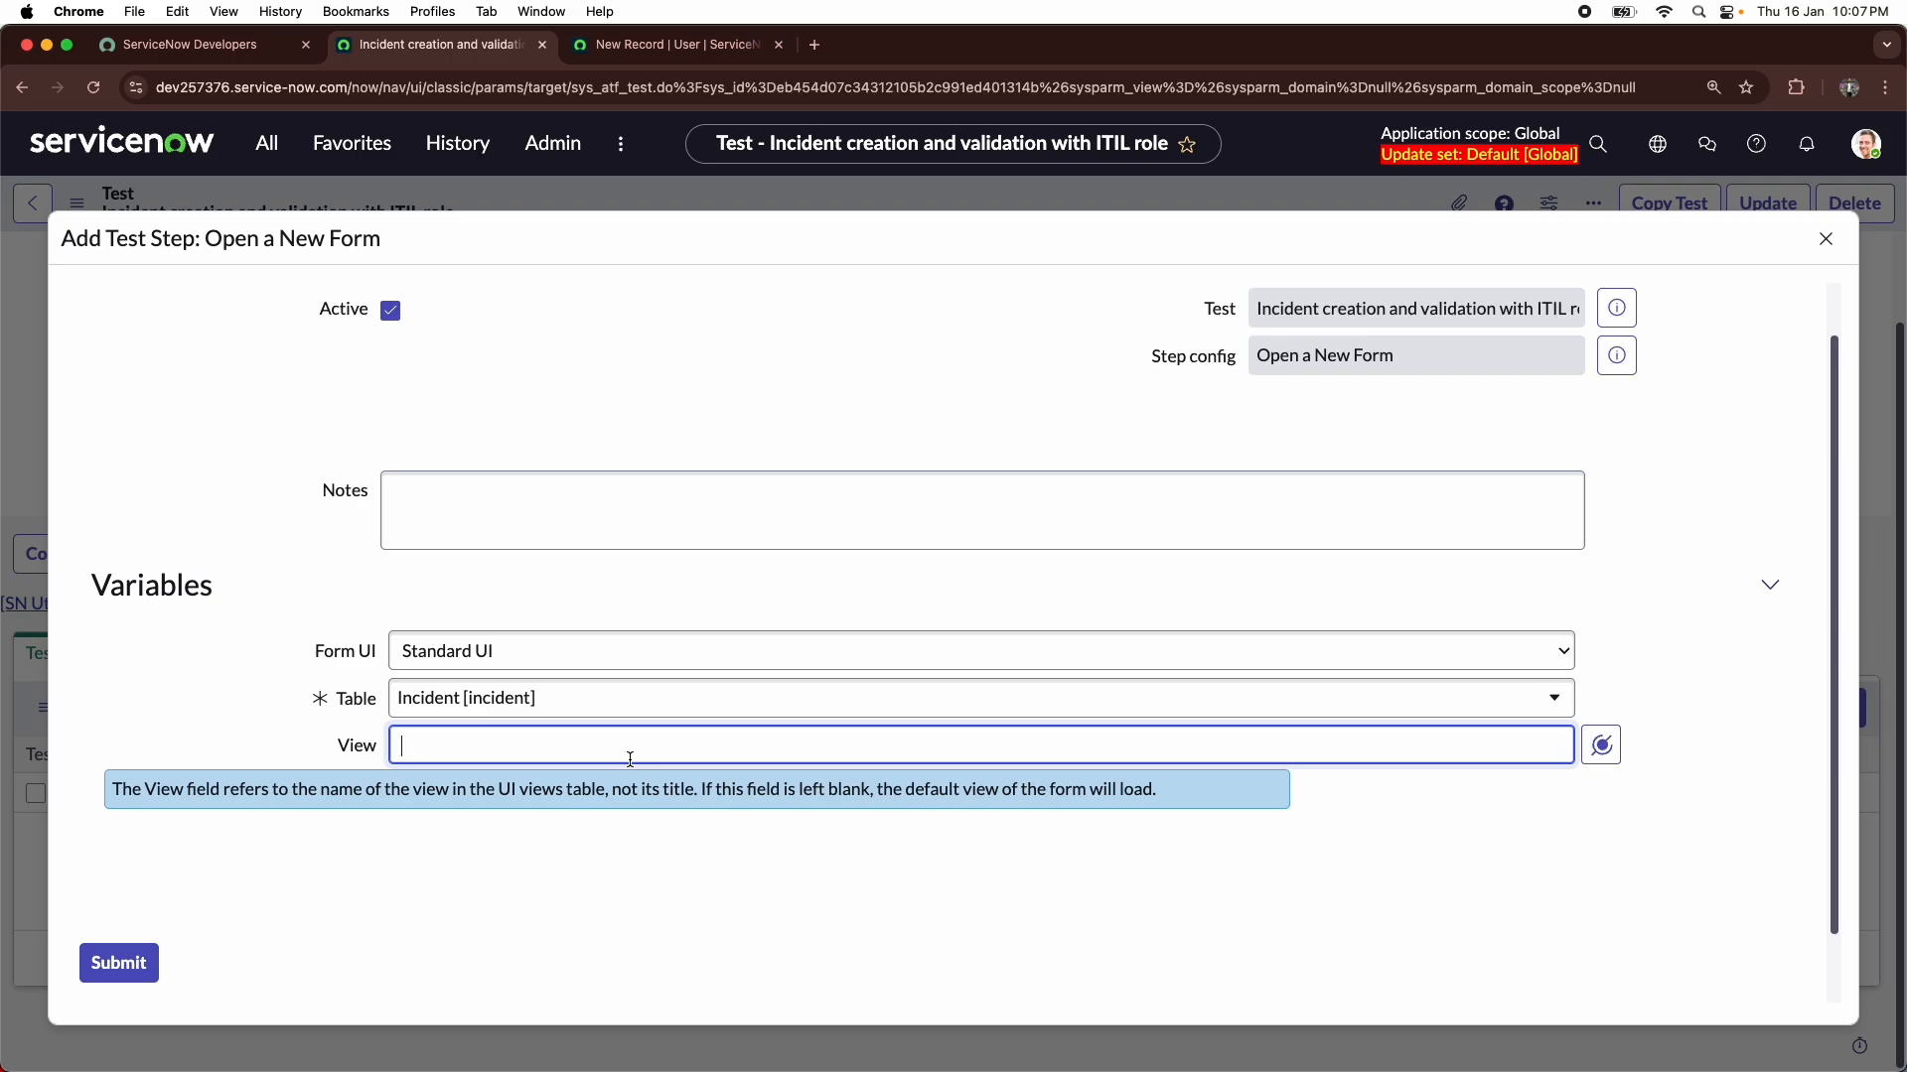
left_click(146, 962)
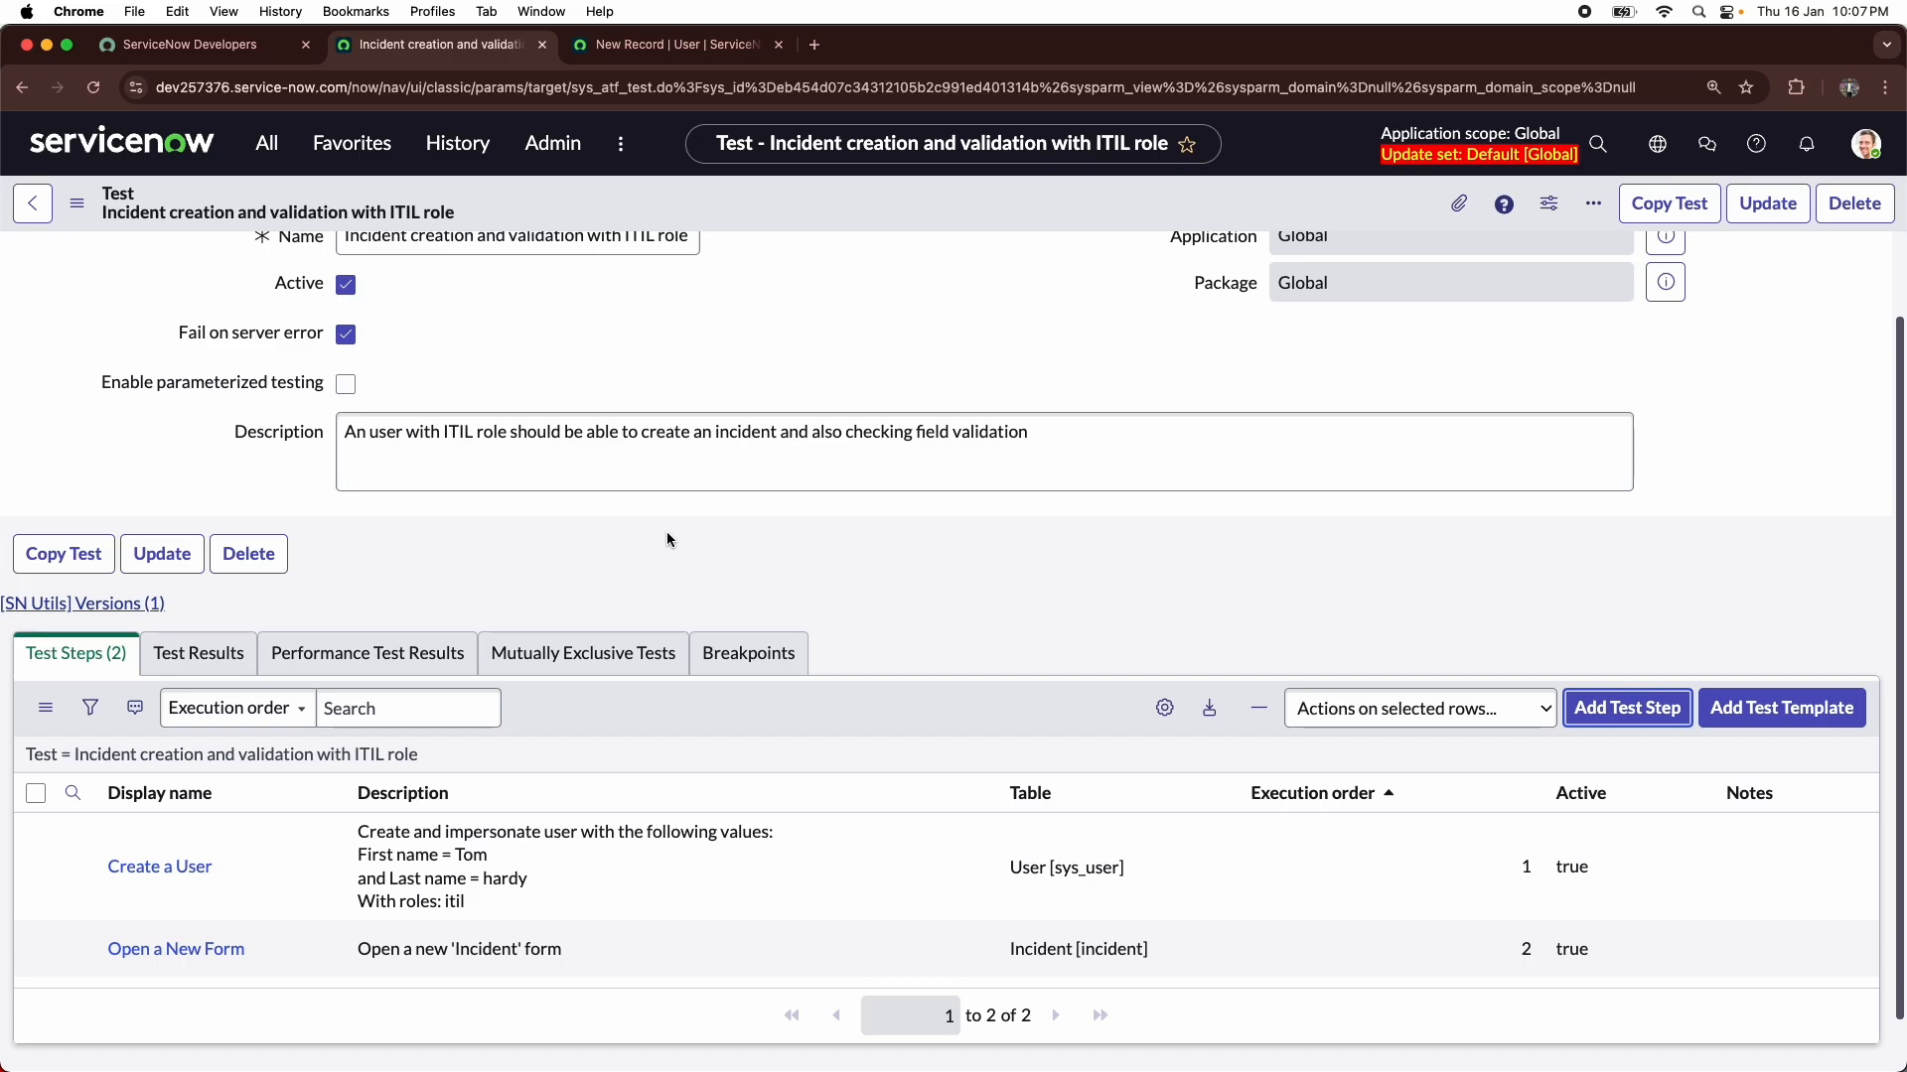
- Add a Set Field Values step from the Form category after Step 2 and continue to its configuration form
scroll(436, 820, "down", 1)
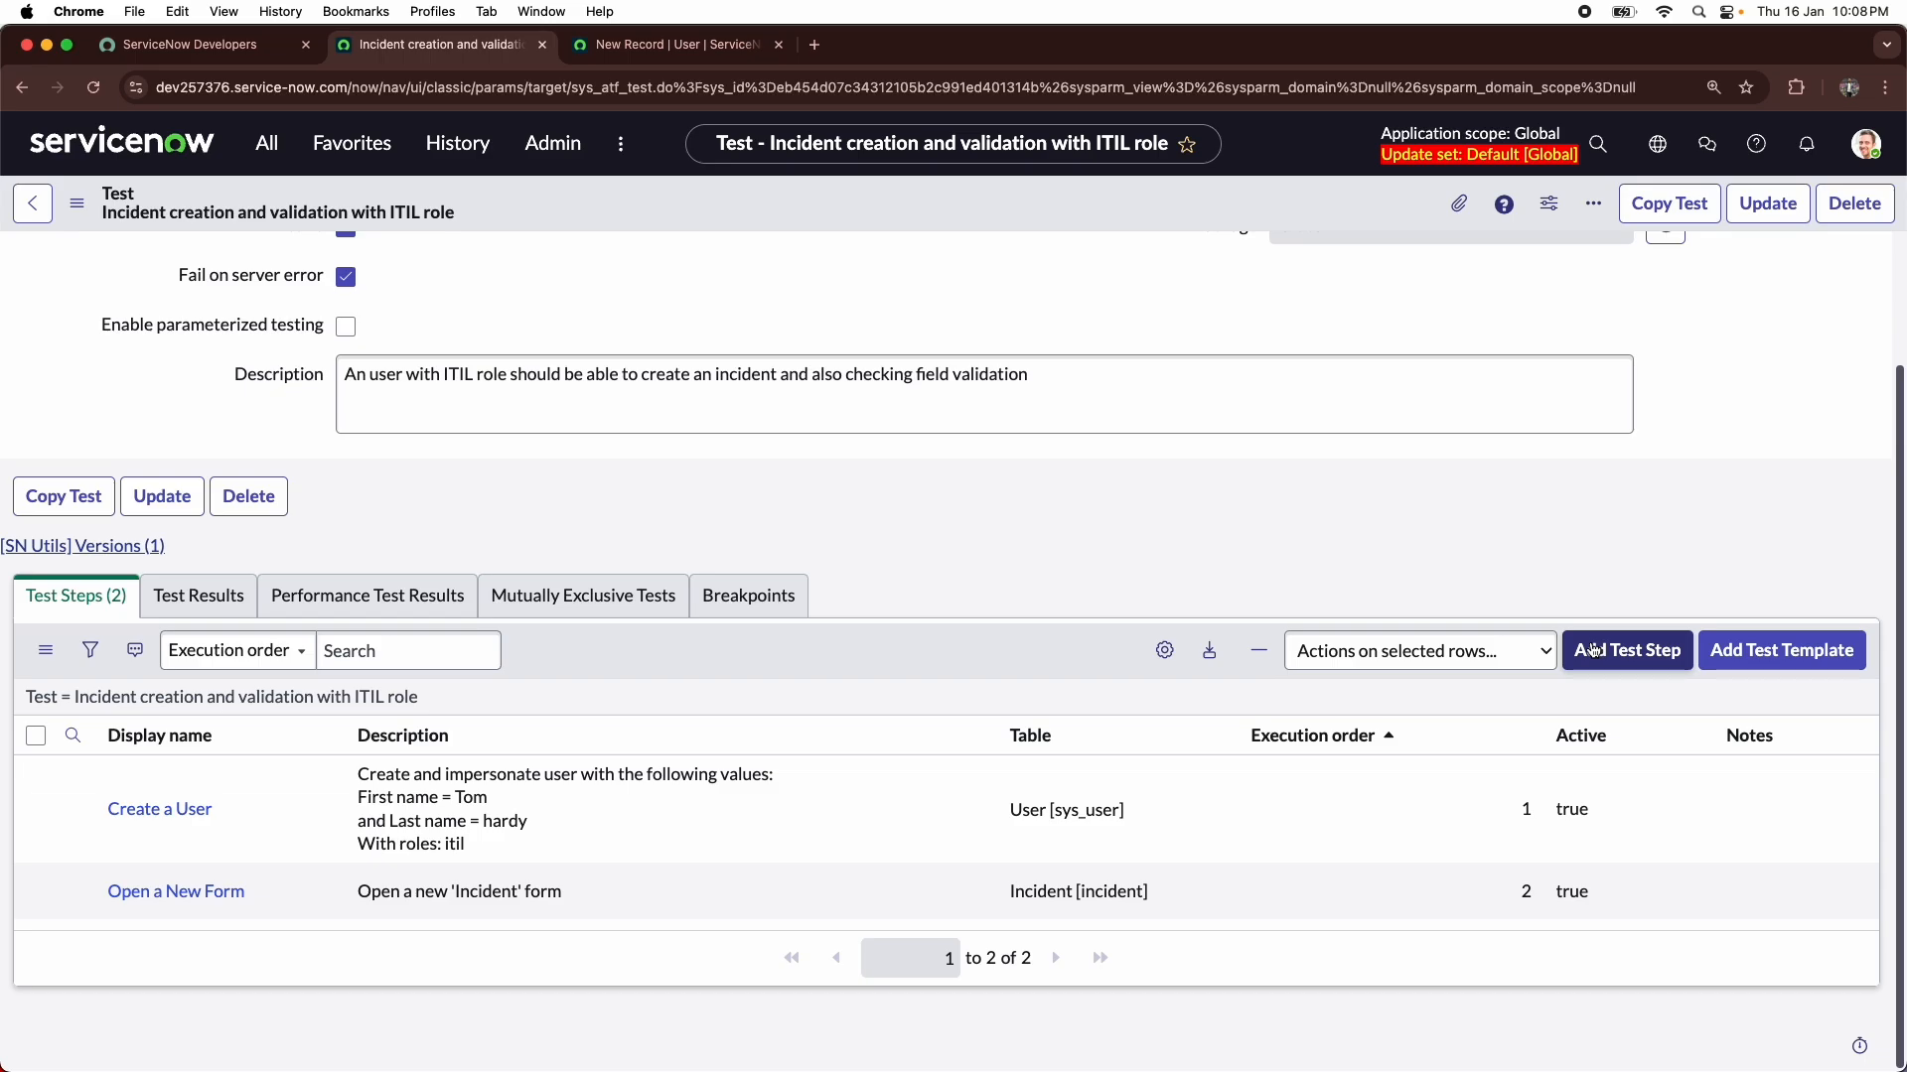
left_click(1594, 650)
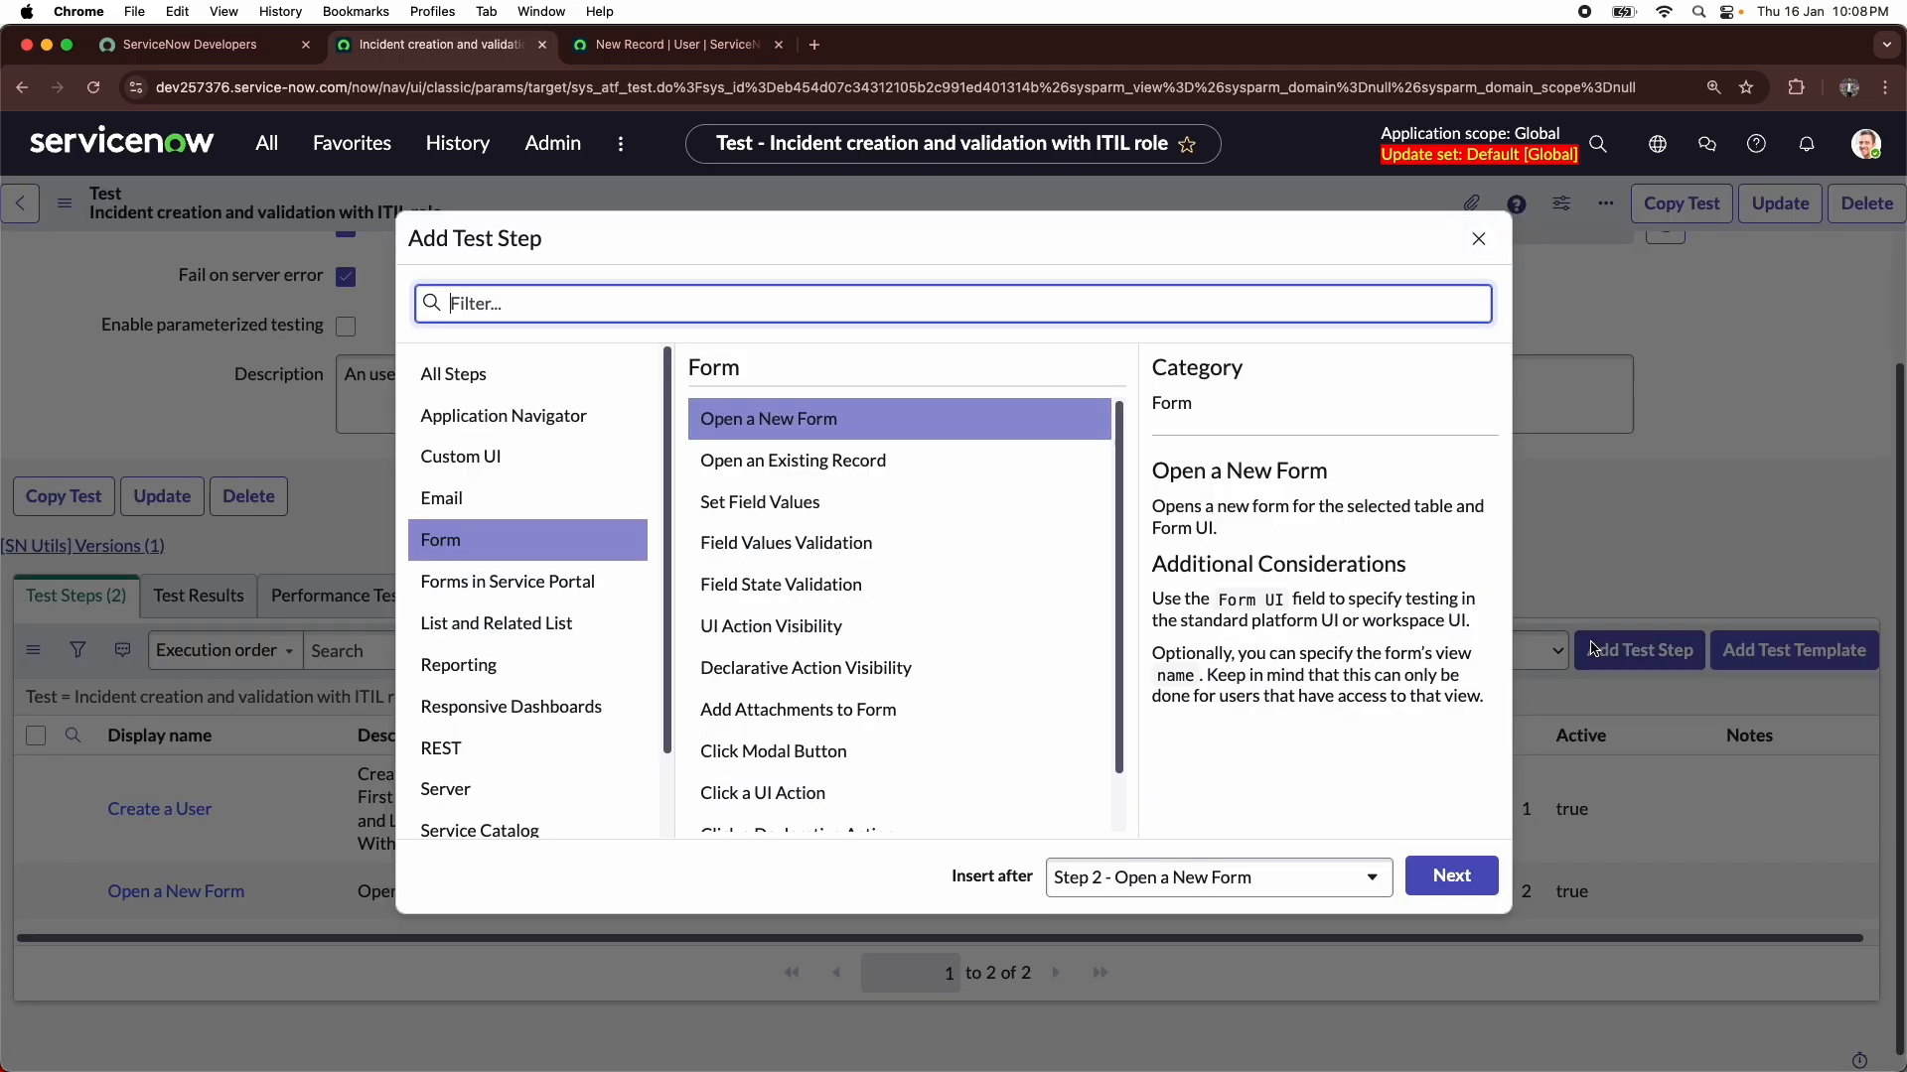
left_click(780, 511)
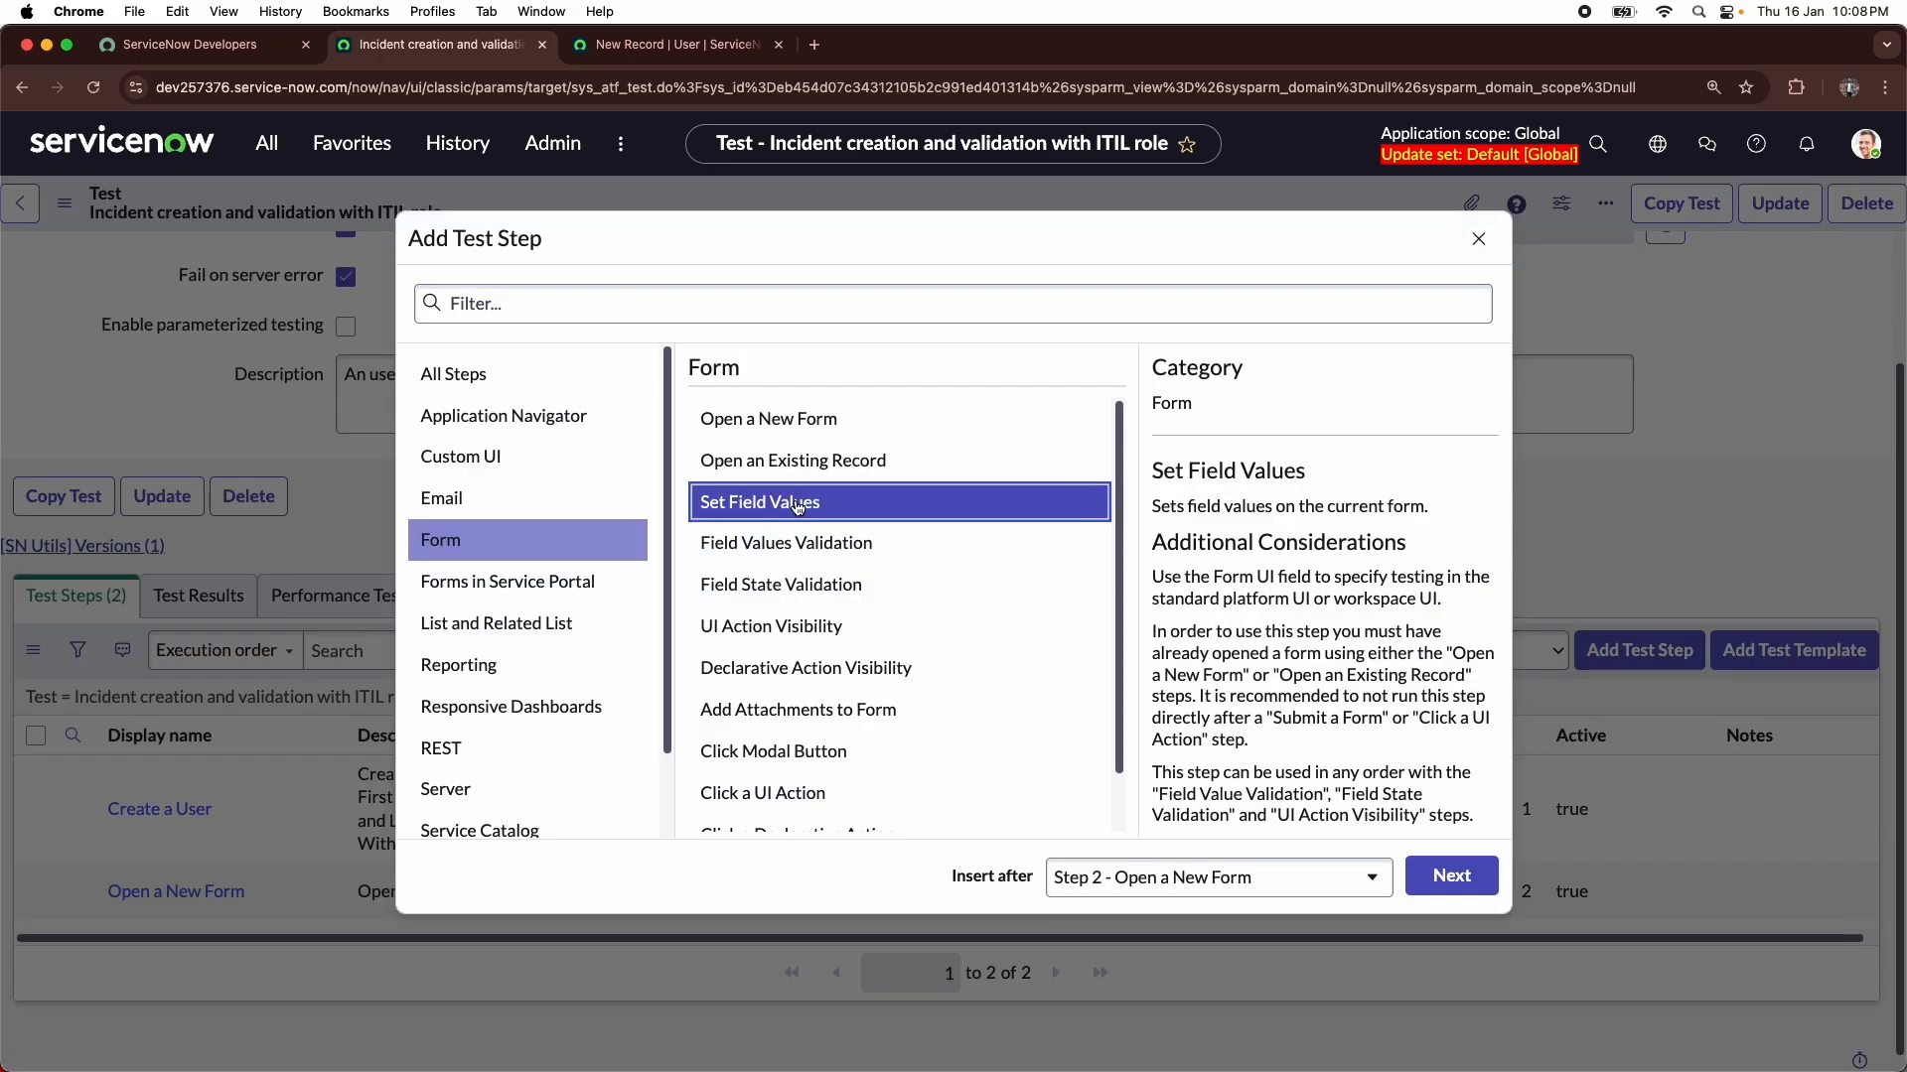
left_click(1452, 875)
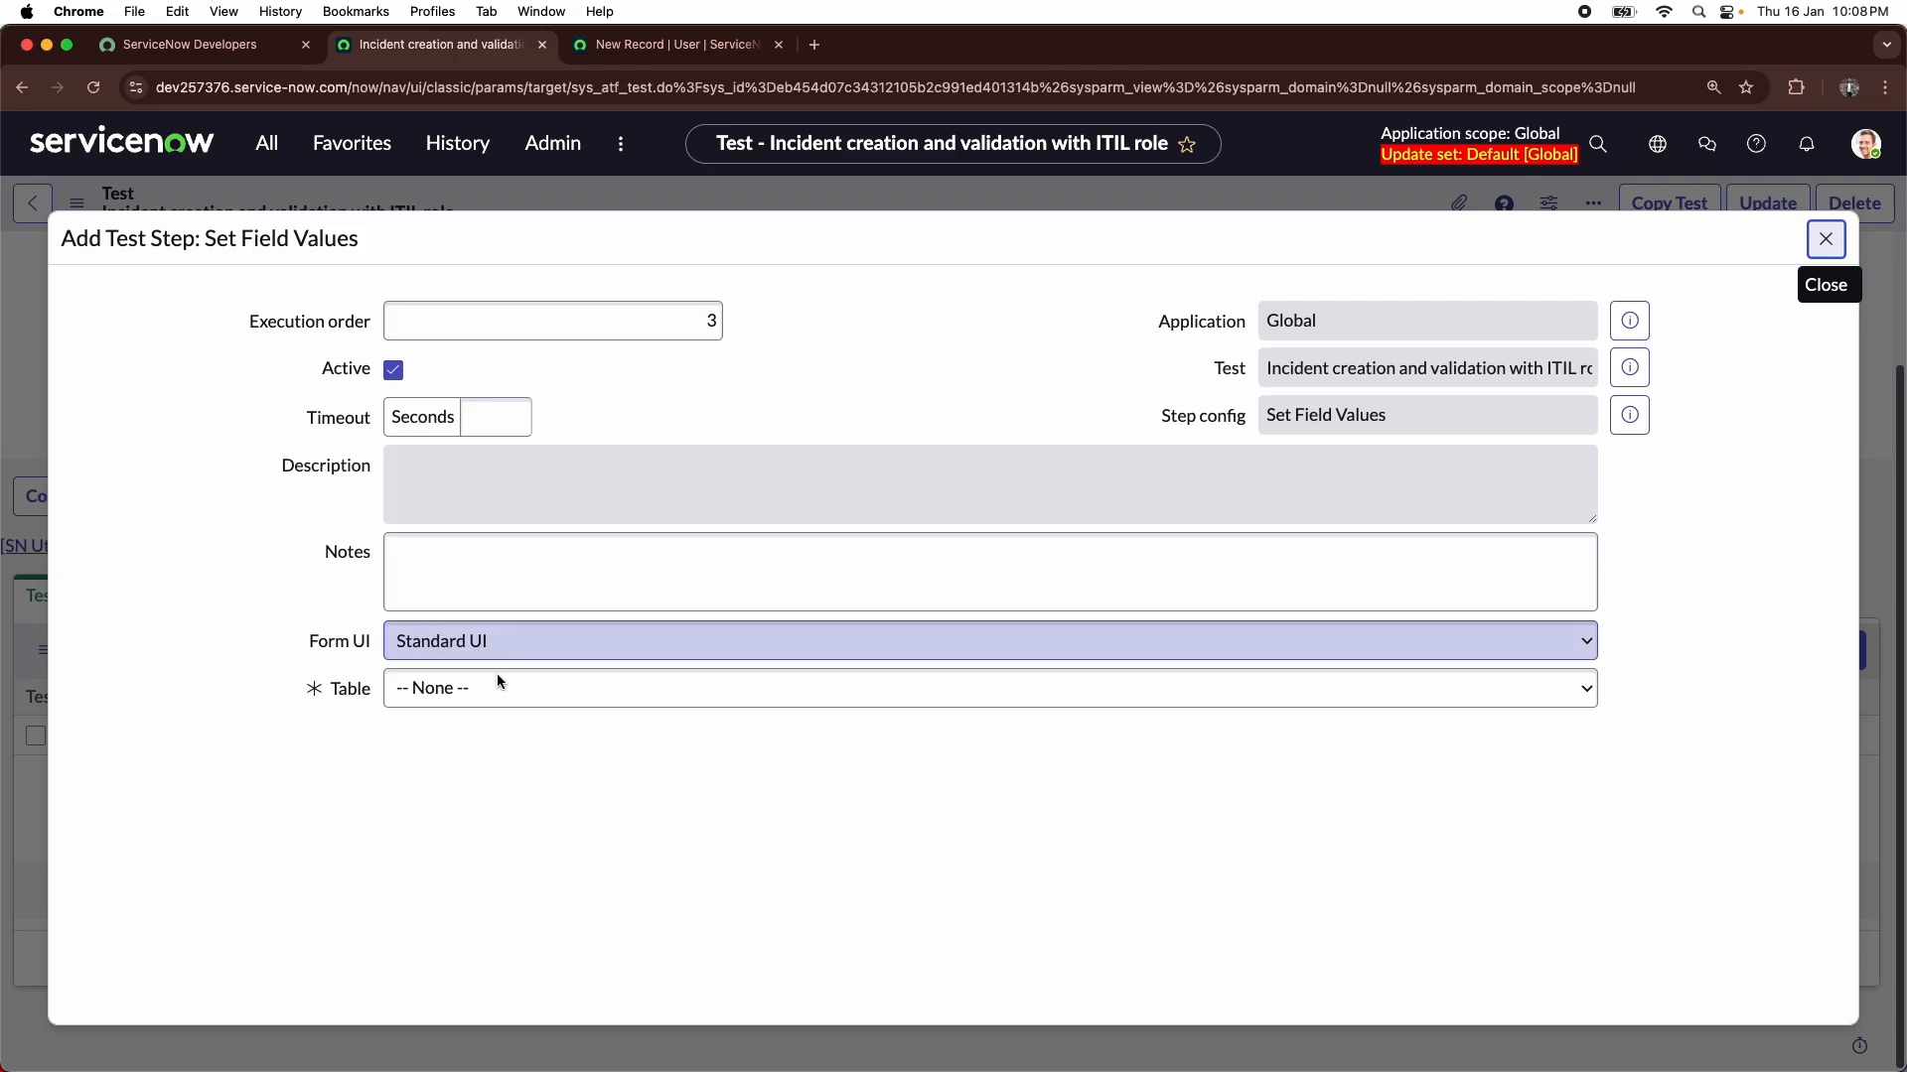
left_click(471, 697)
left_click(250, 596)
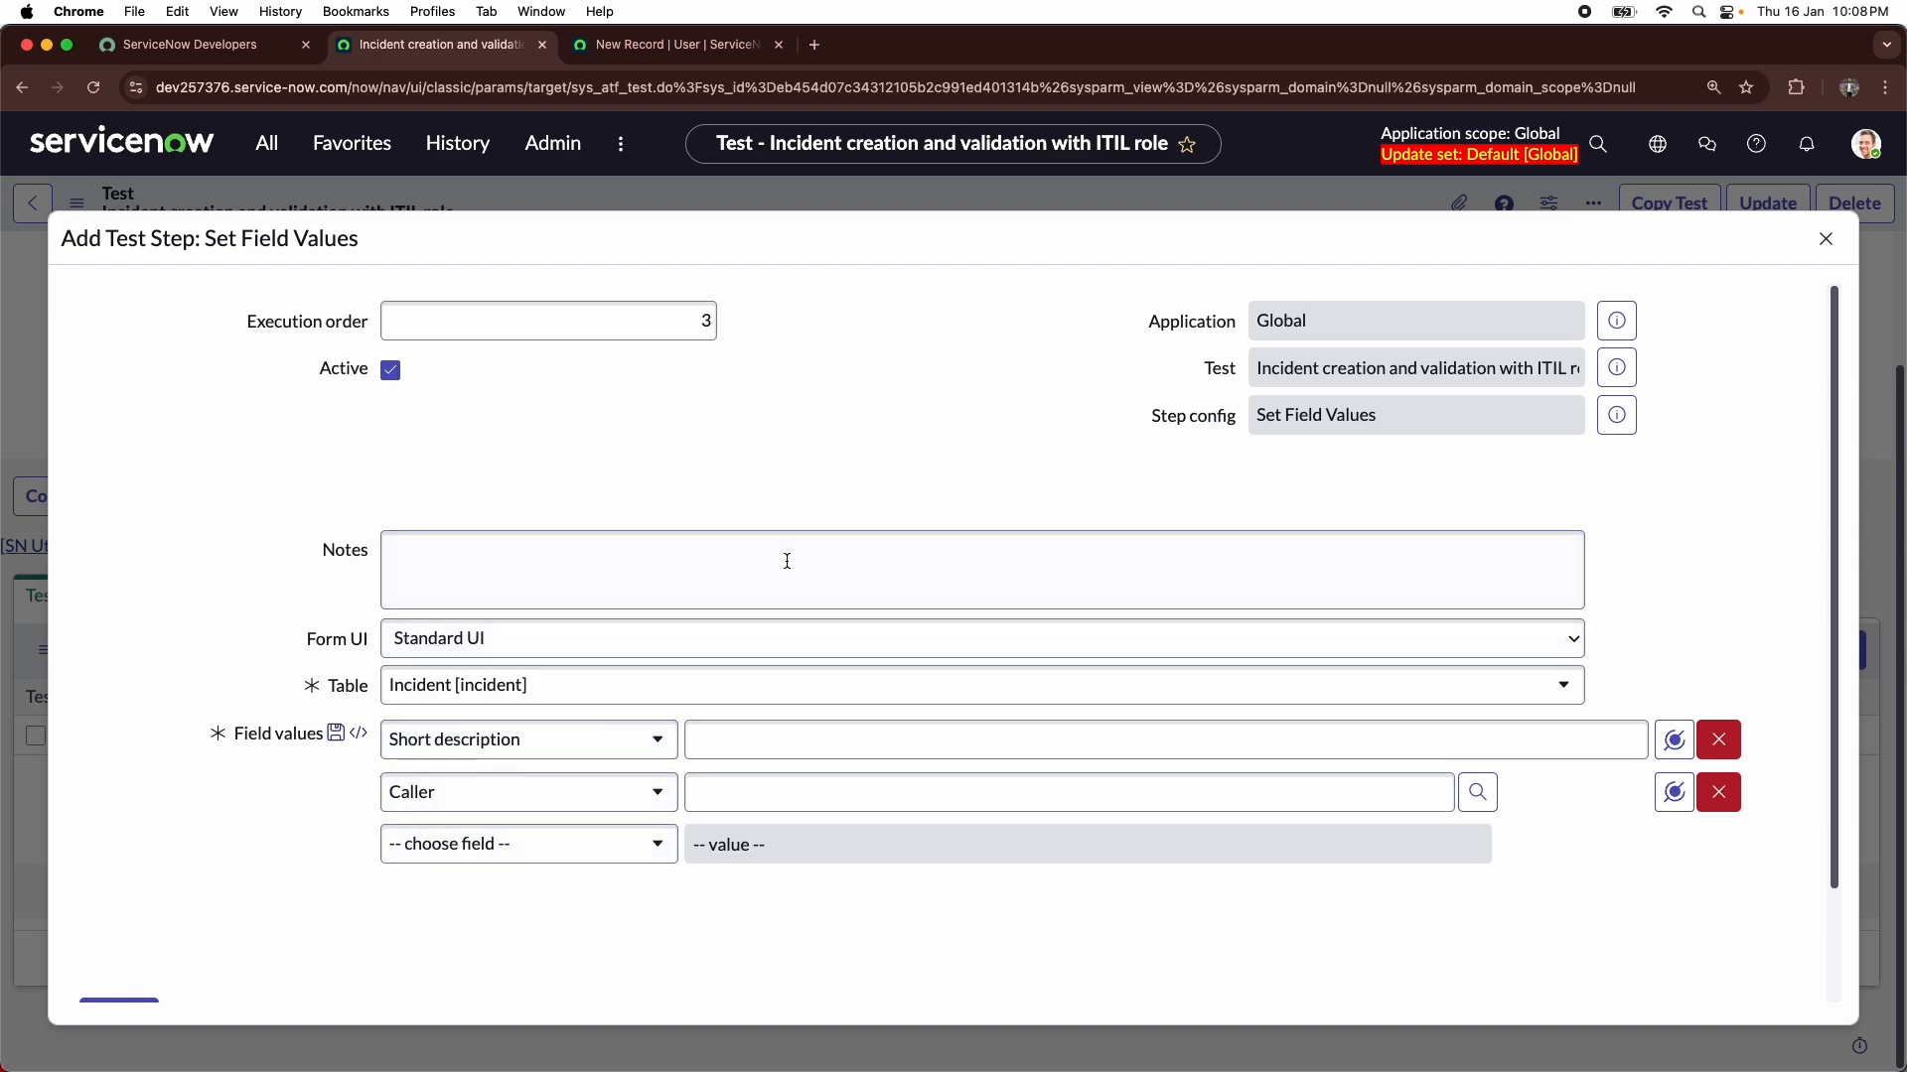
- Set the Short description field value to "This is the ATF test"
left_click(738, 753)
type("This is the test")
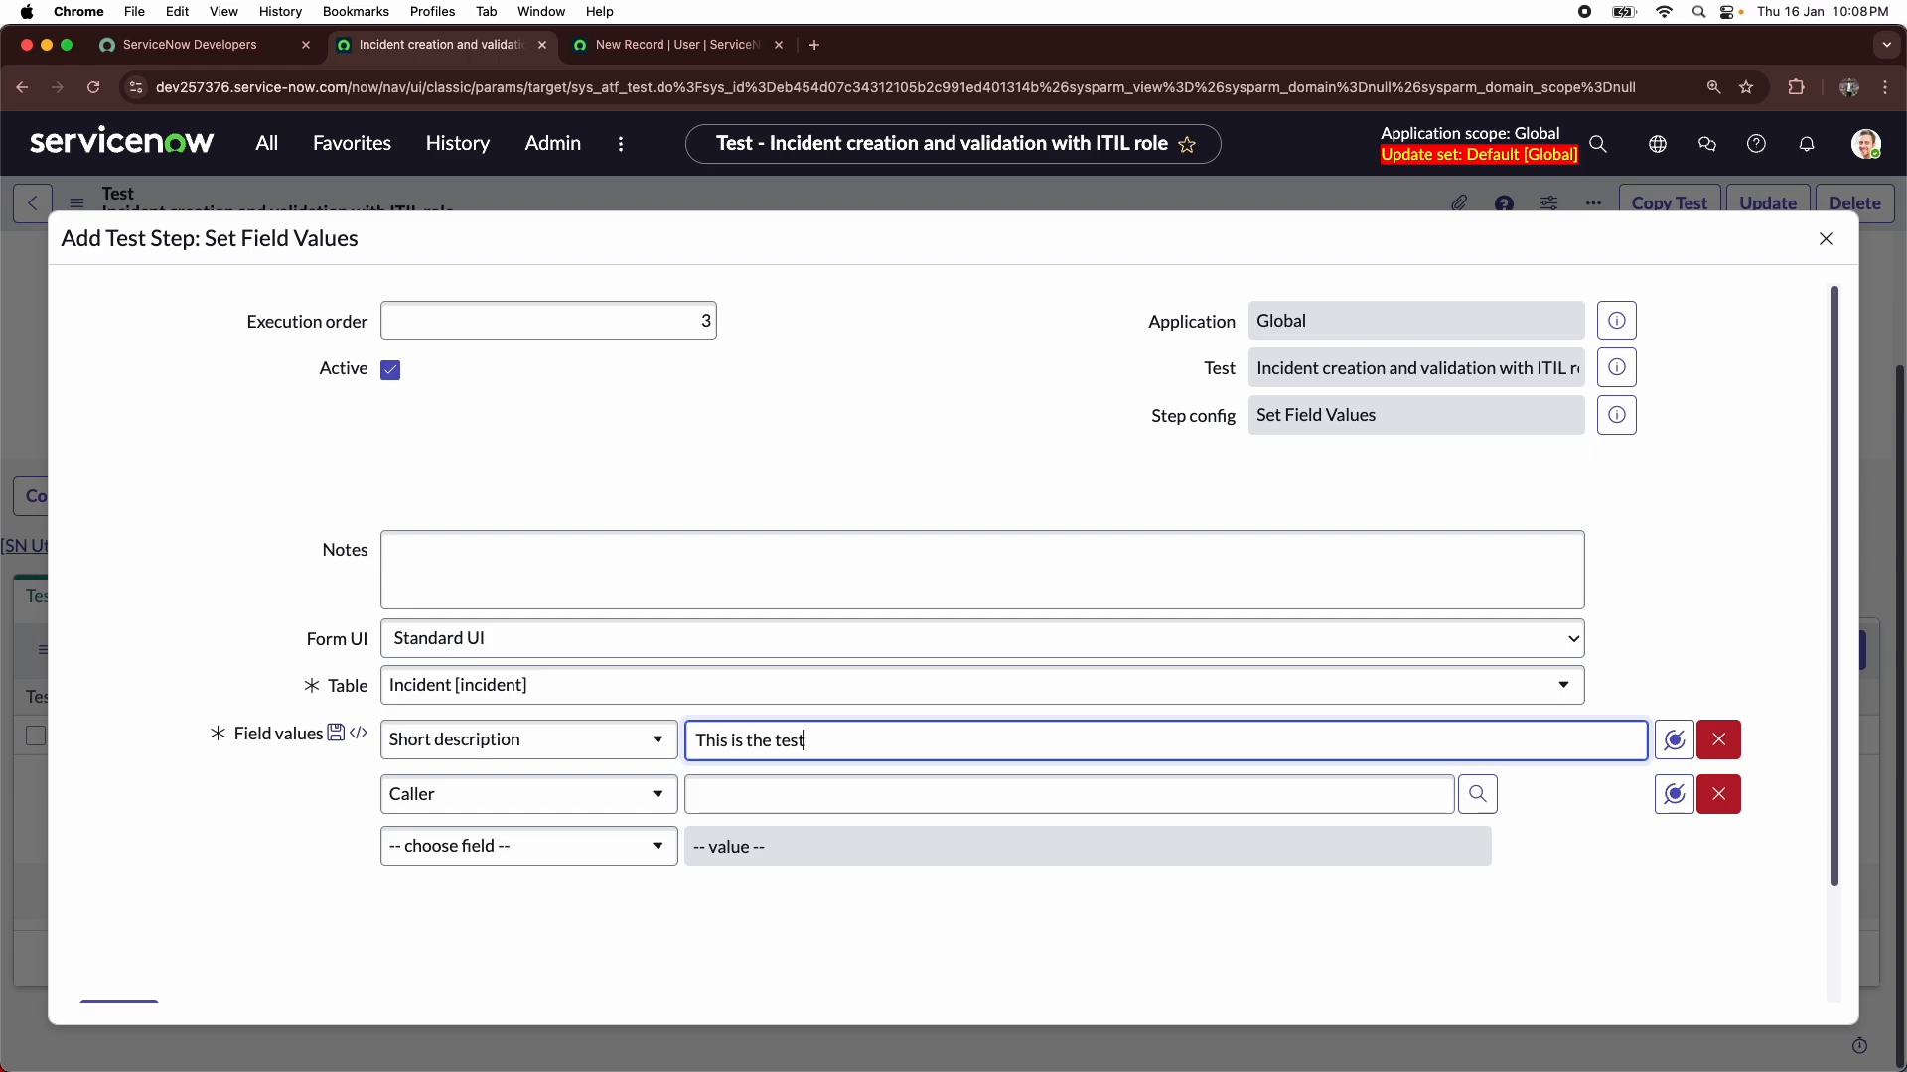
key("BackSpace")
key("BackSpace")
key("BackSpace")
key("BackSpace")
type("ATF test")
key("Tab")
key("Tab")
key("Tab")
- Map the Caller to the User output of Step 1: Create a User and submit the Set Field Values step
left_click(877, 794)
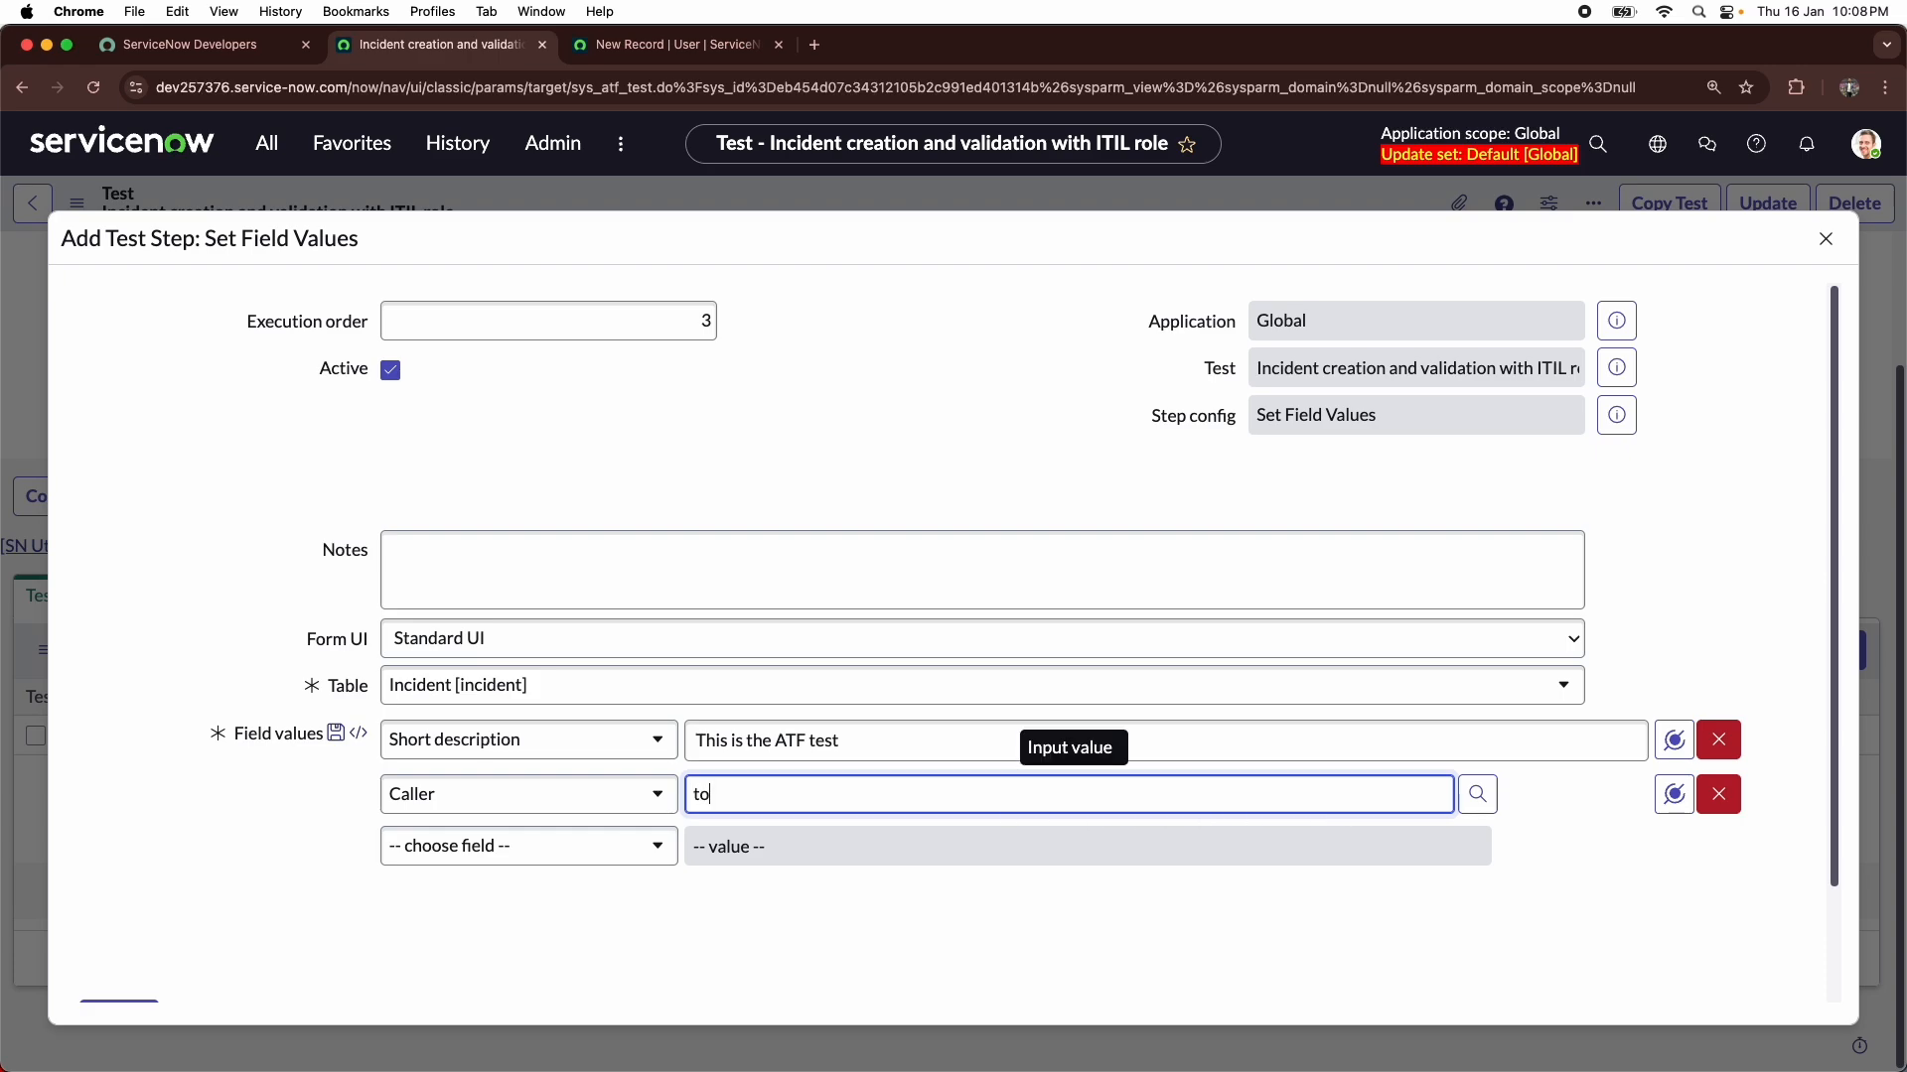
type("ha")
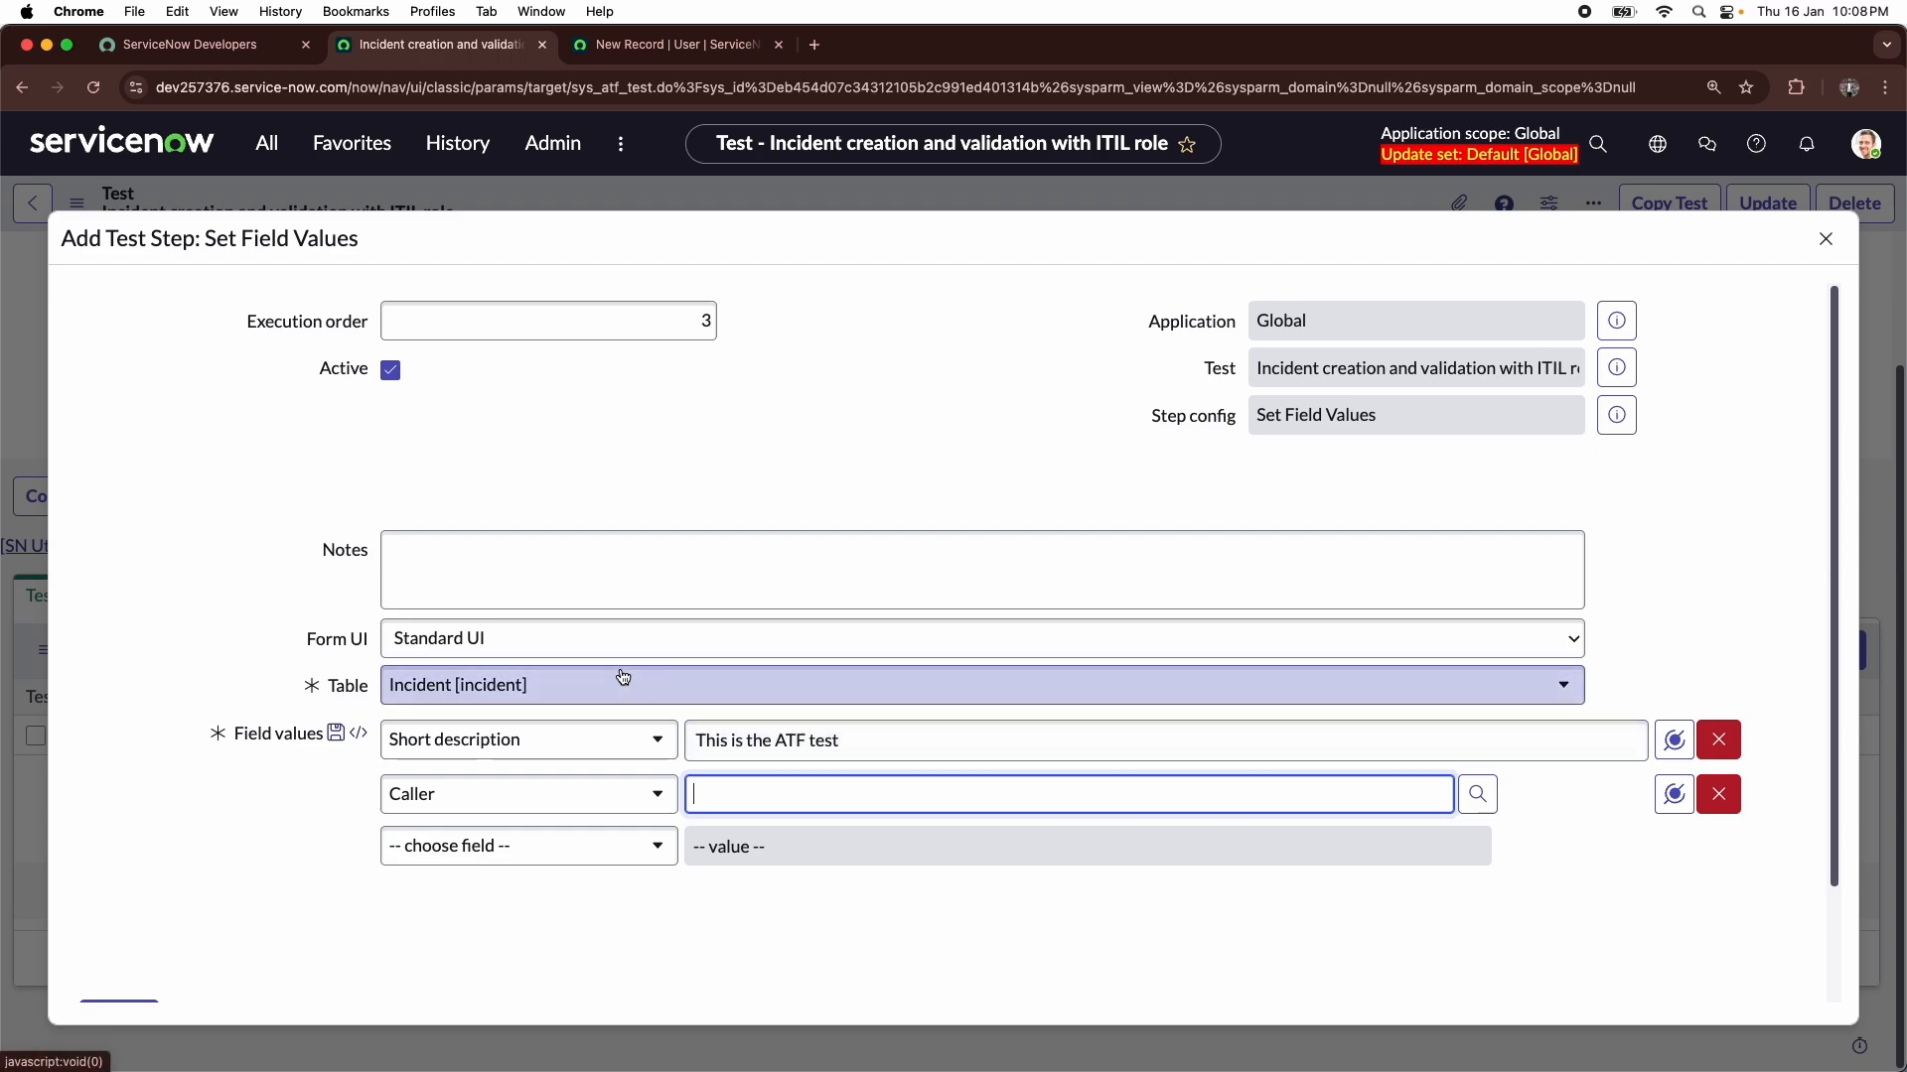
left_click(1672, 798)
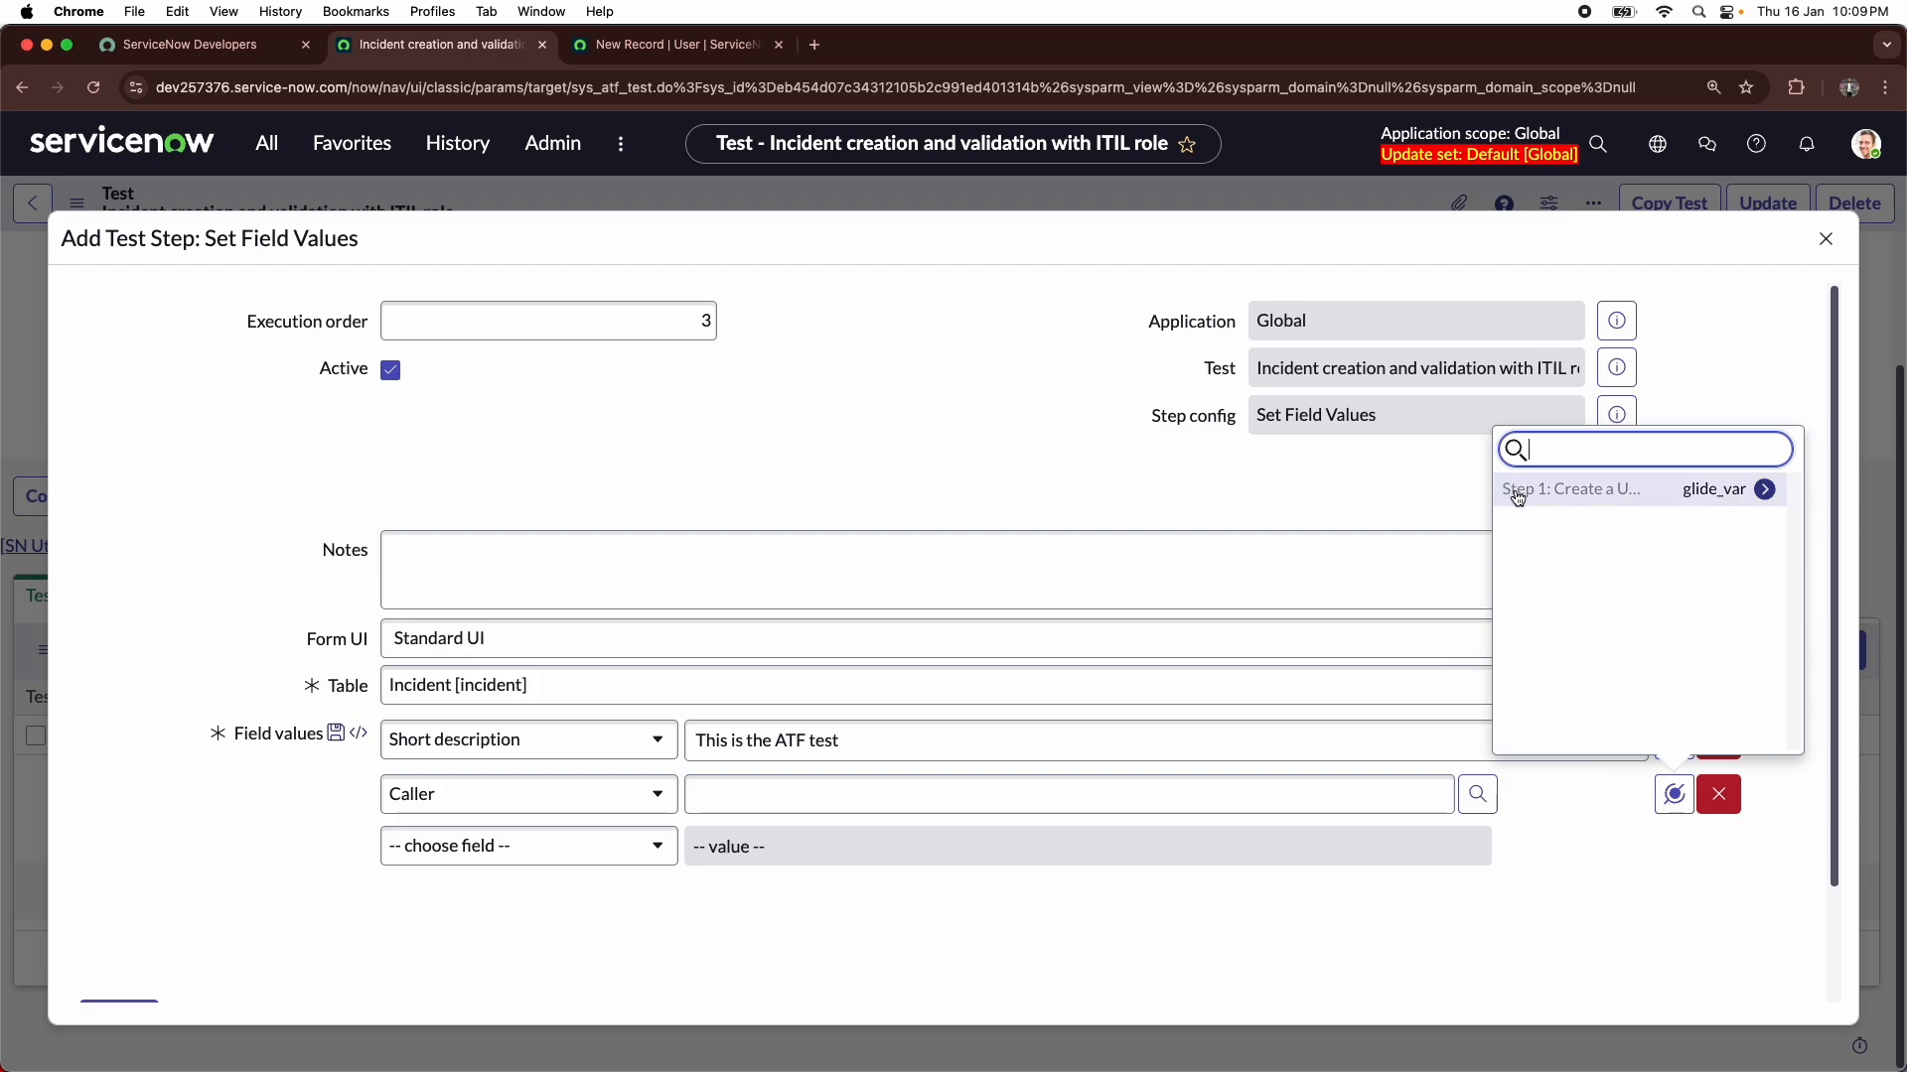
left_click(1642, 507)
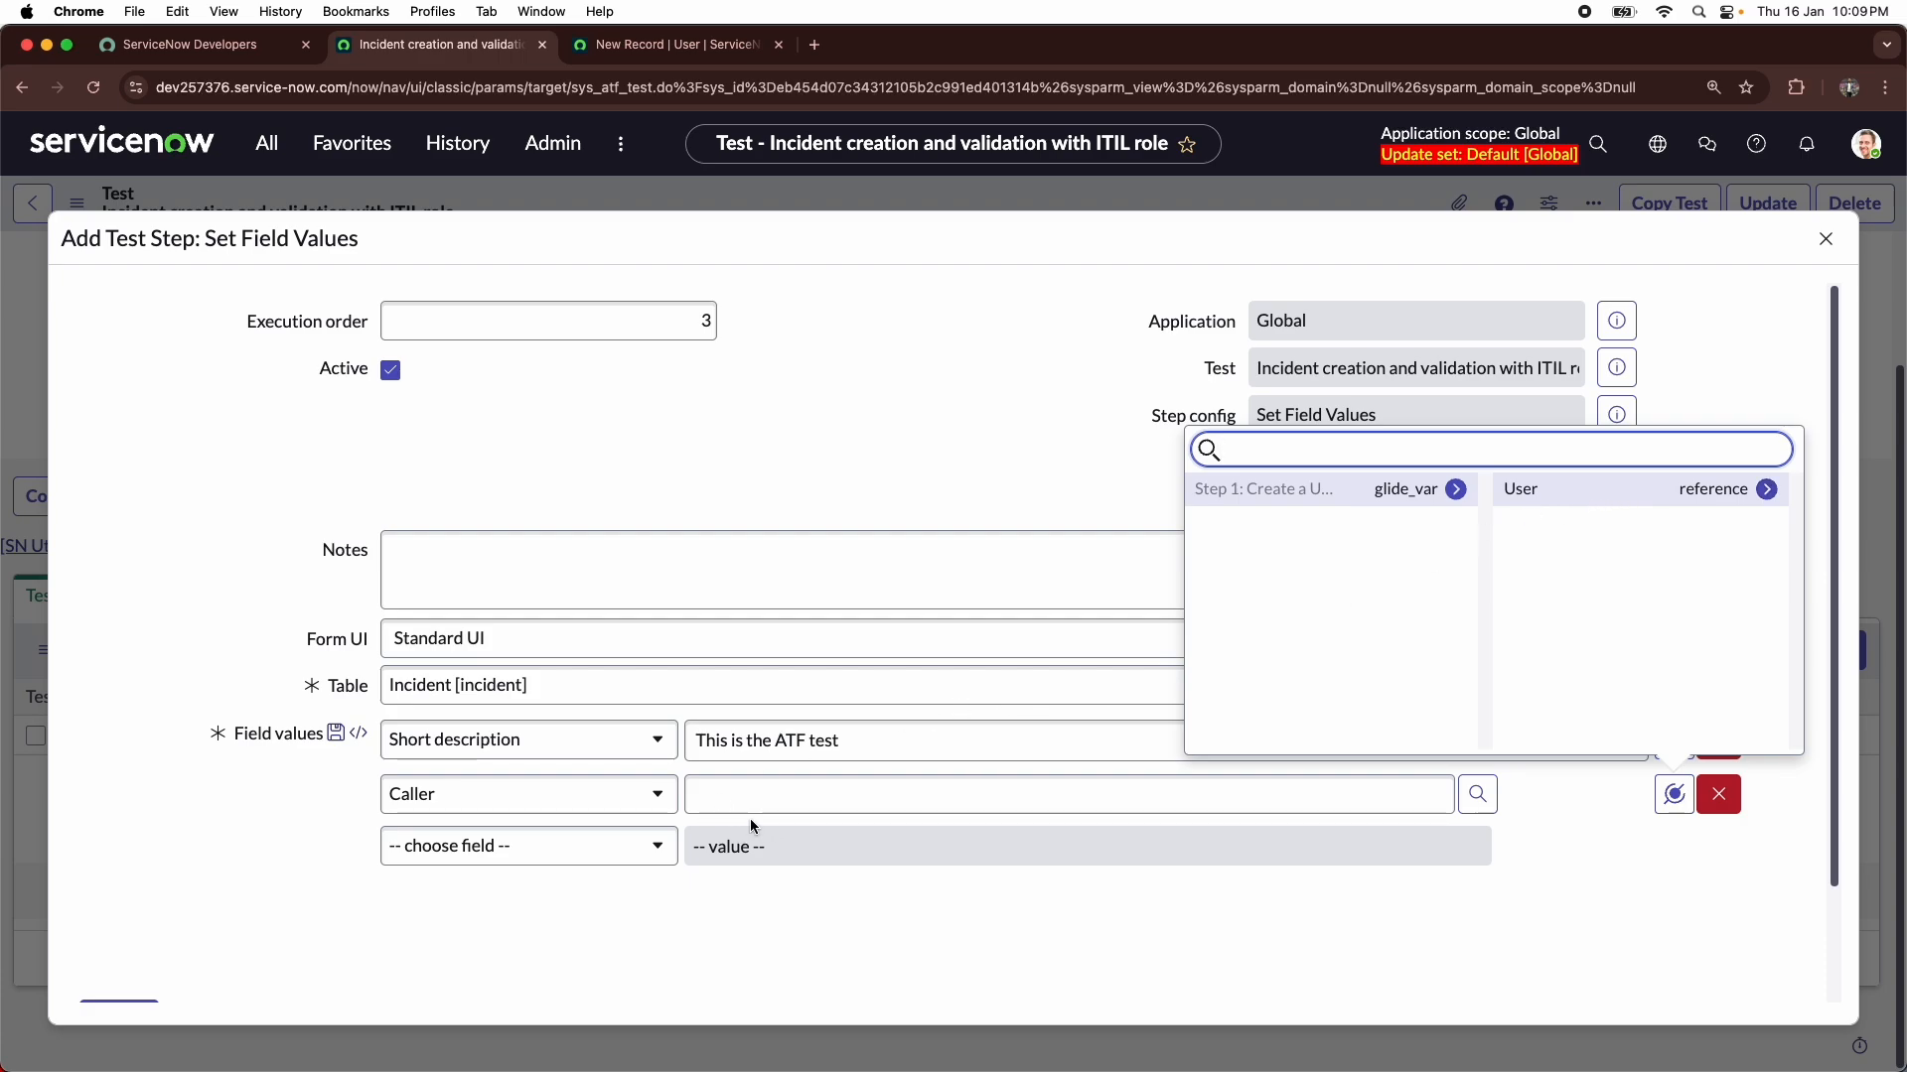
left_click(1629, 491)
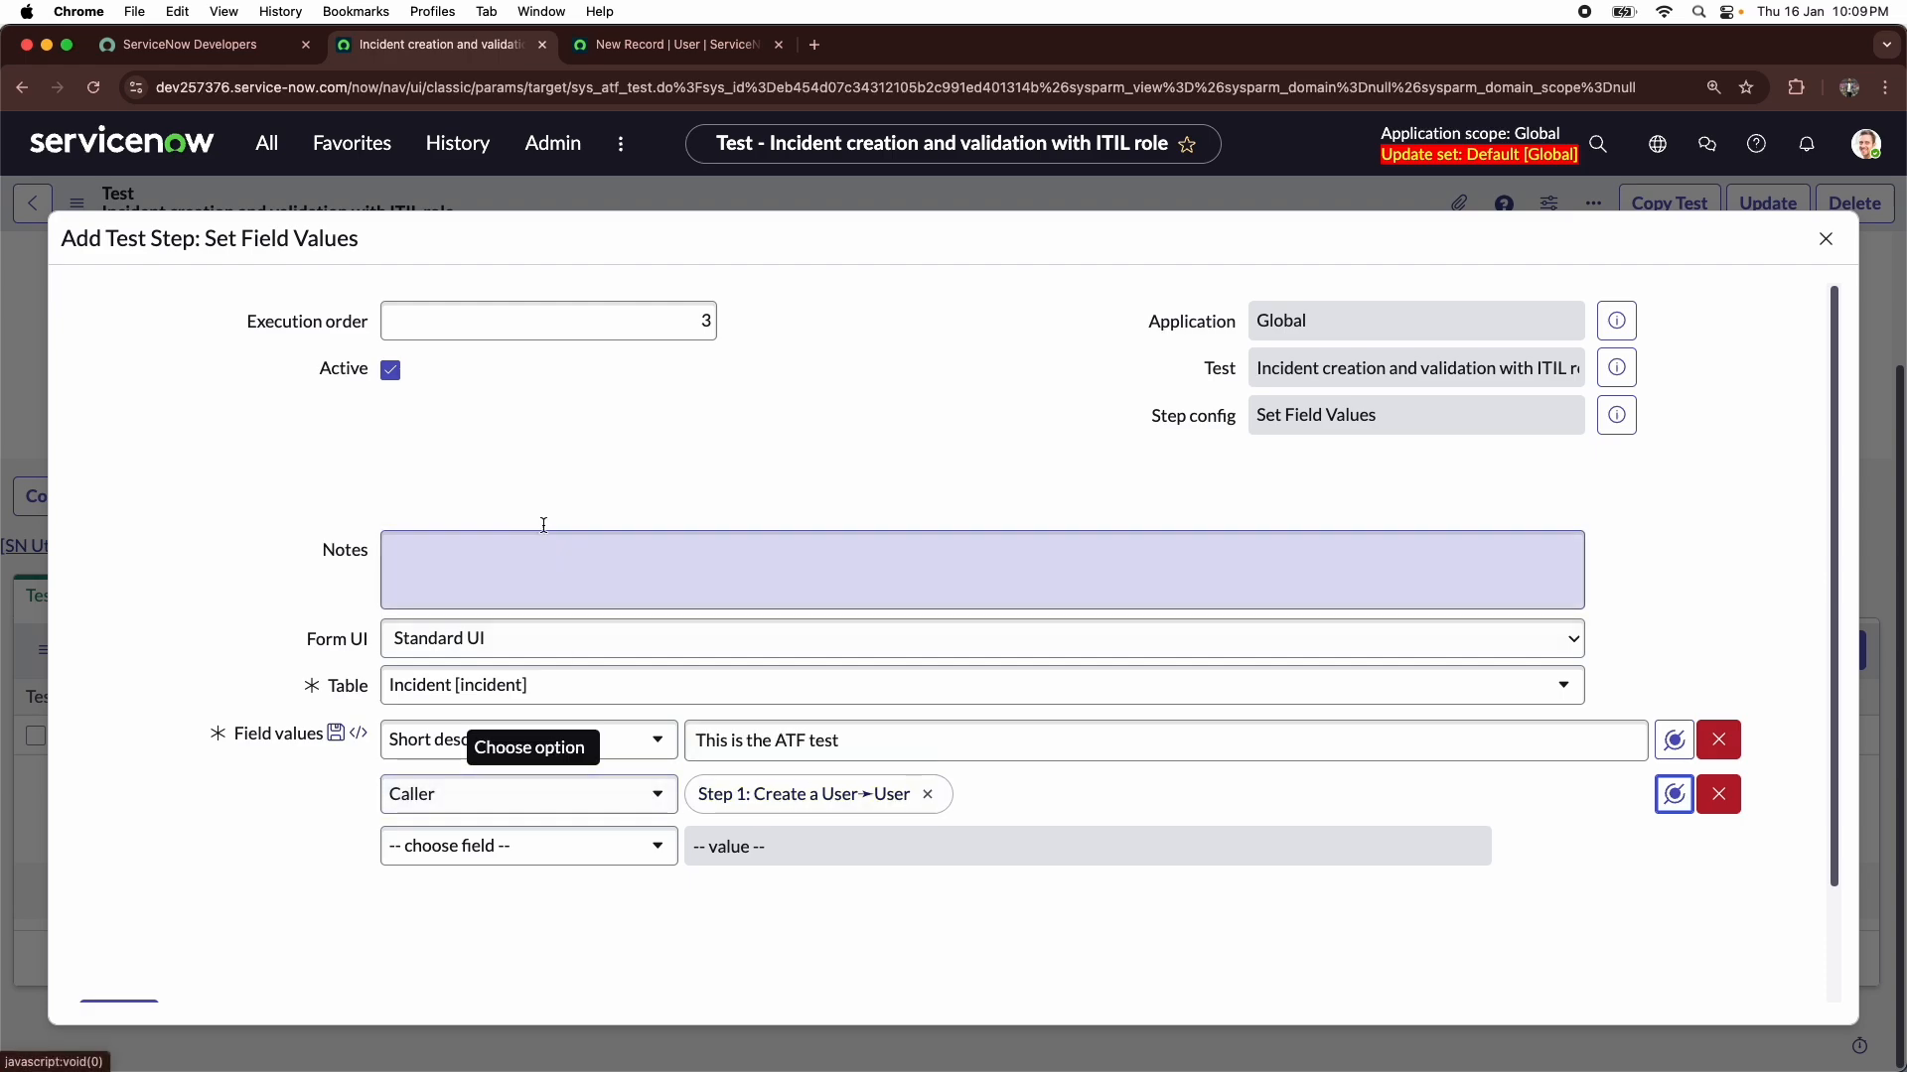
scroll(544, 490, "down", 3)
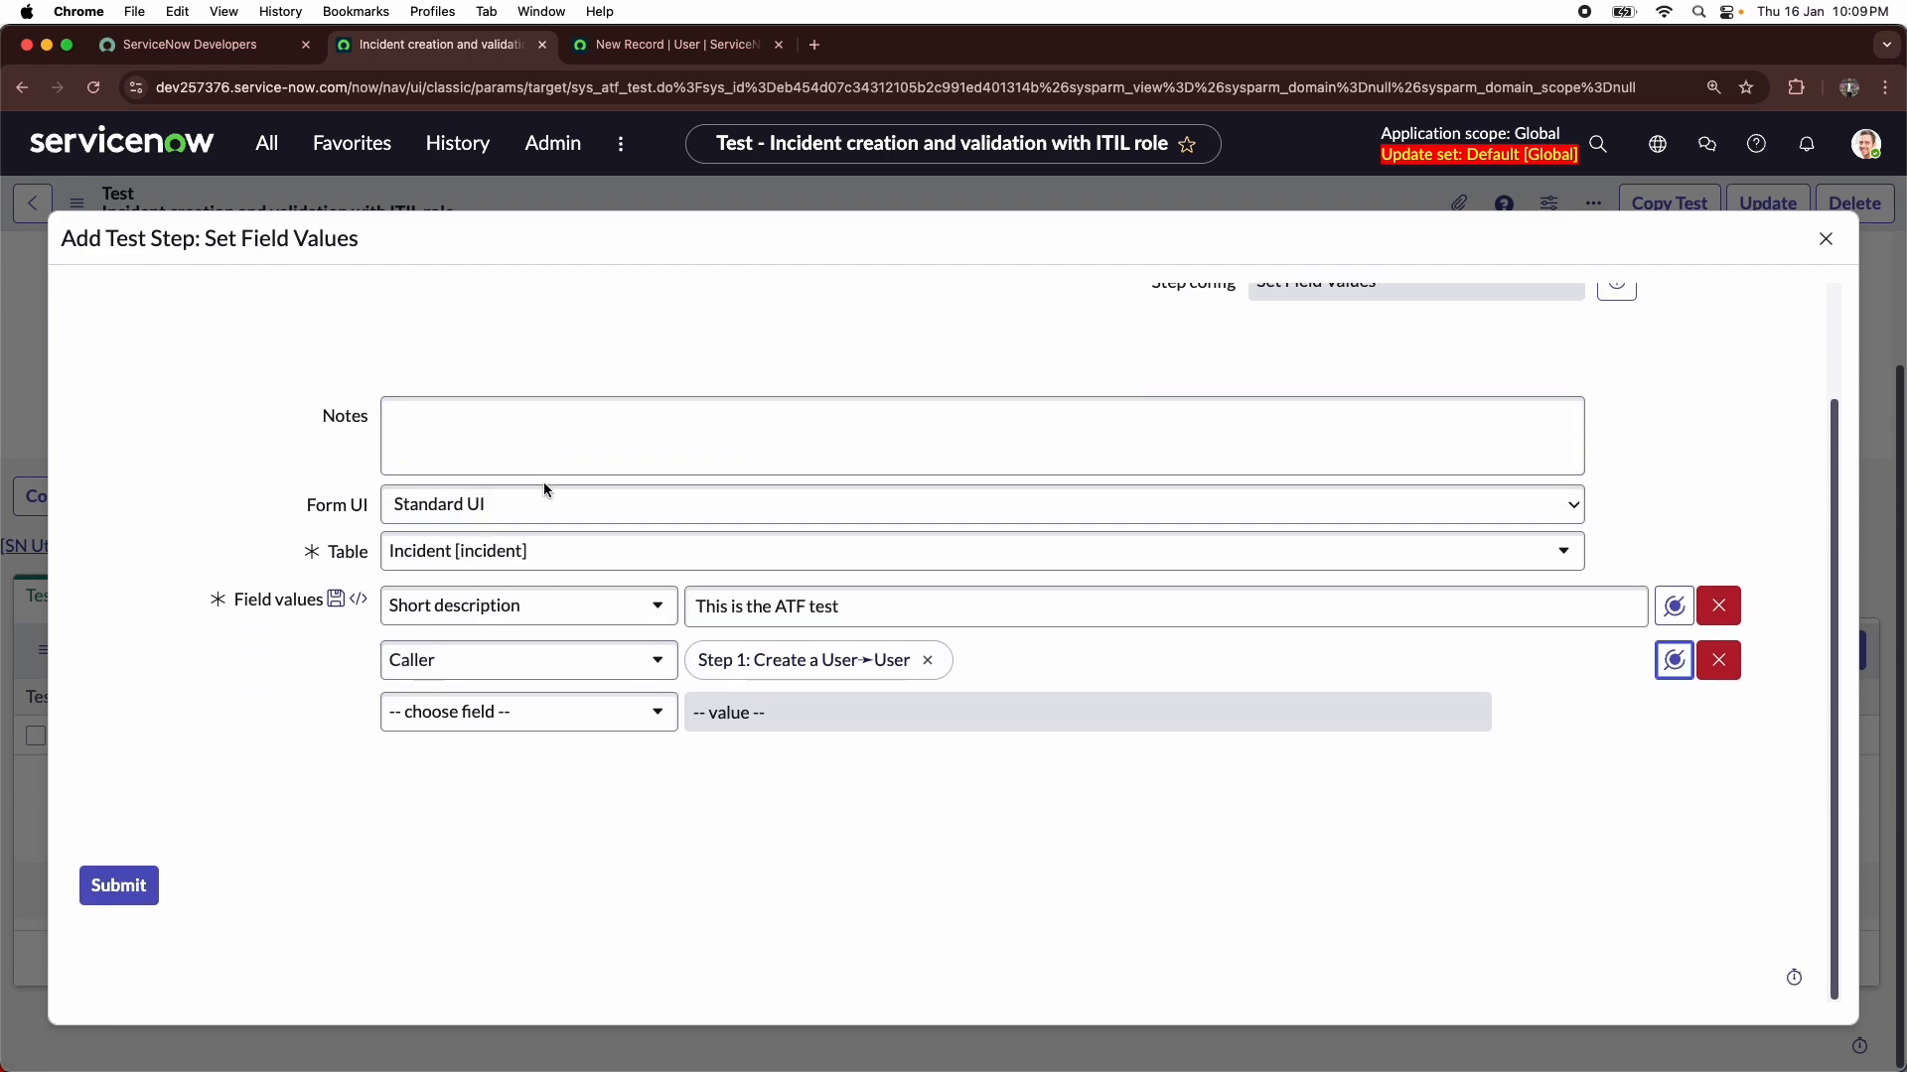
left_click(128, 902)
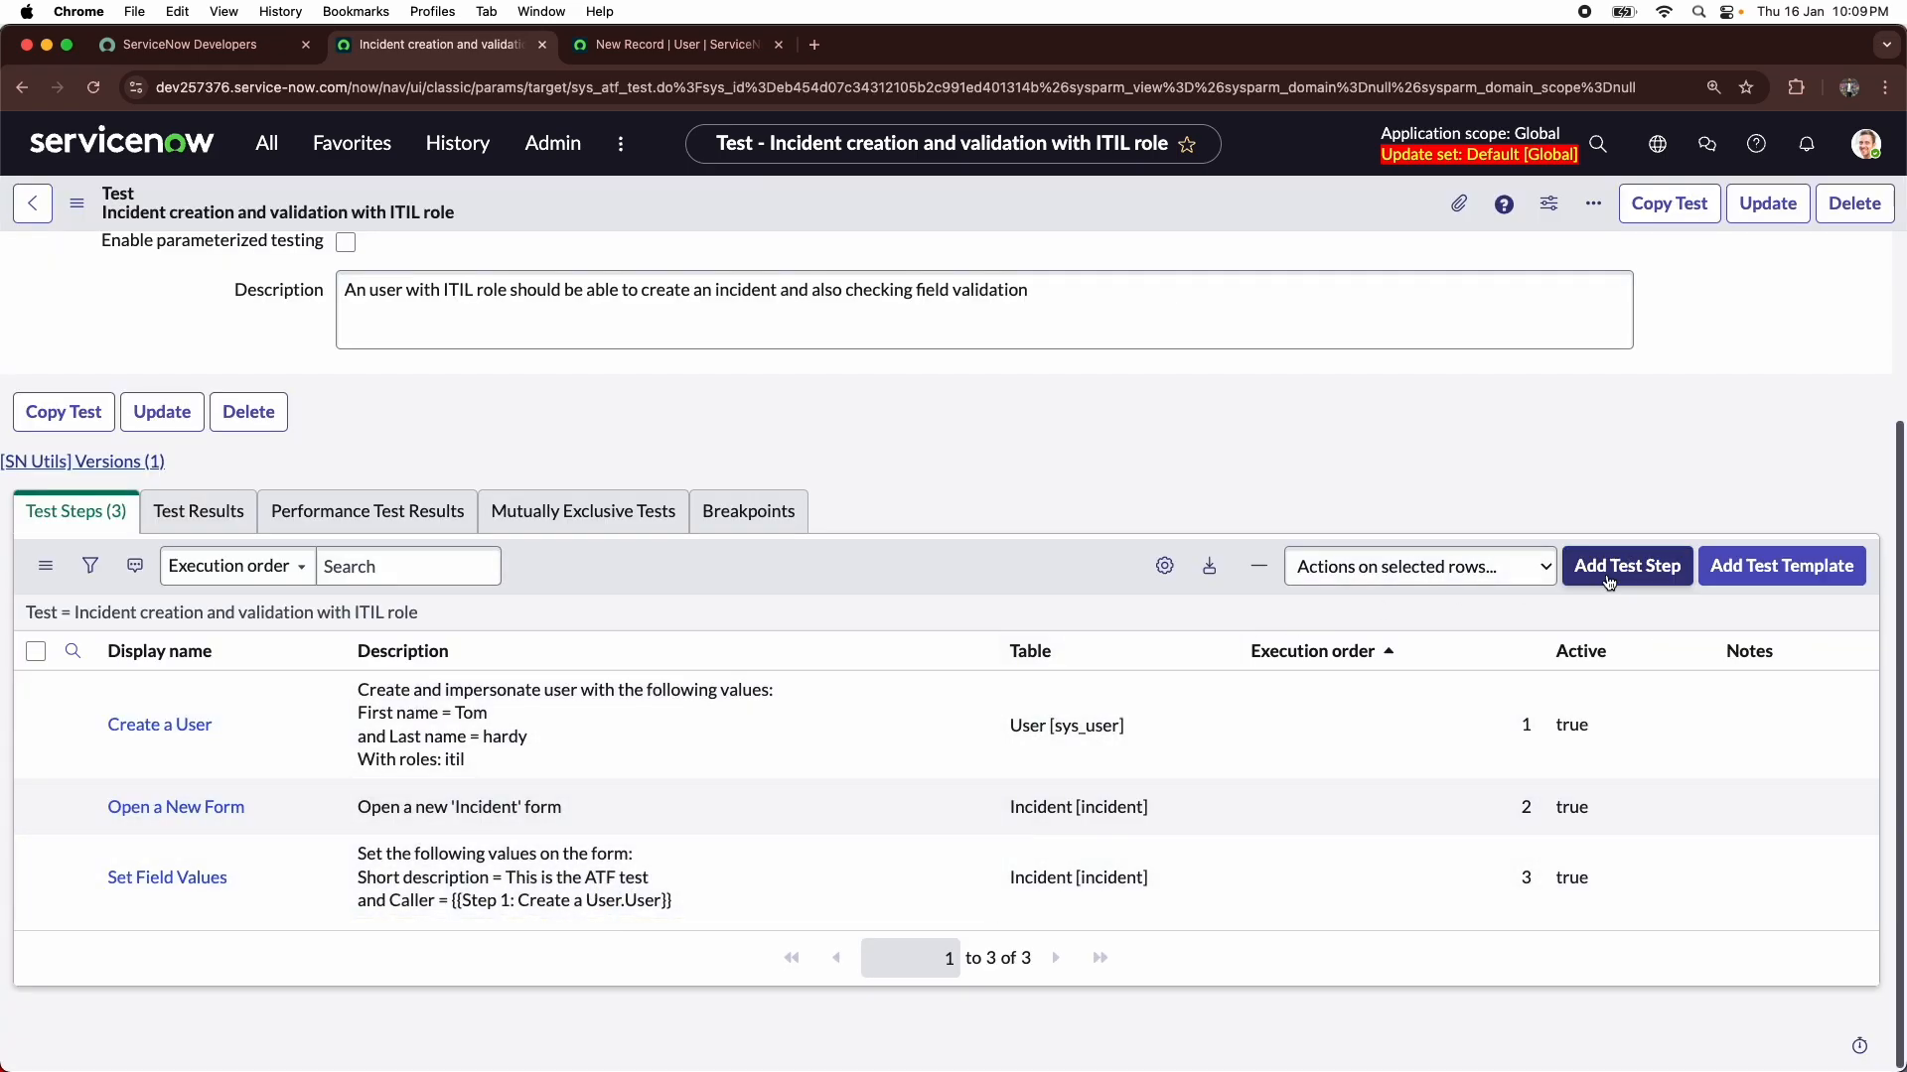
- Add a Submit a Form step after Step 3, keeping the assert type Form submitted to server, and submit it
left_click(1608, 581)
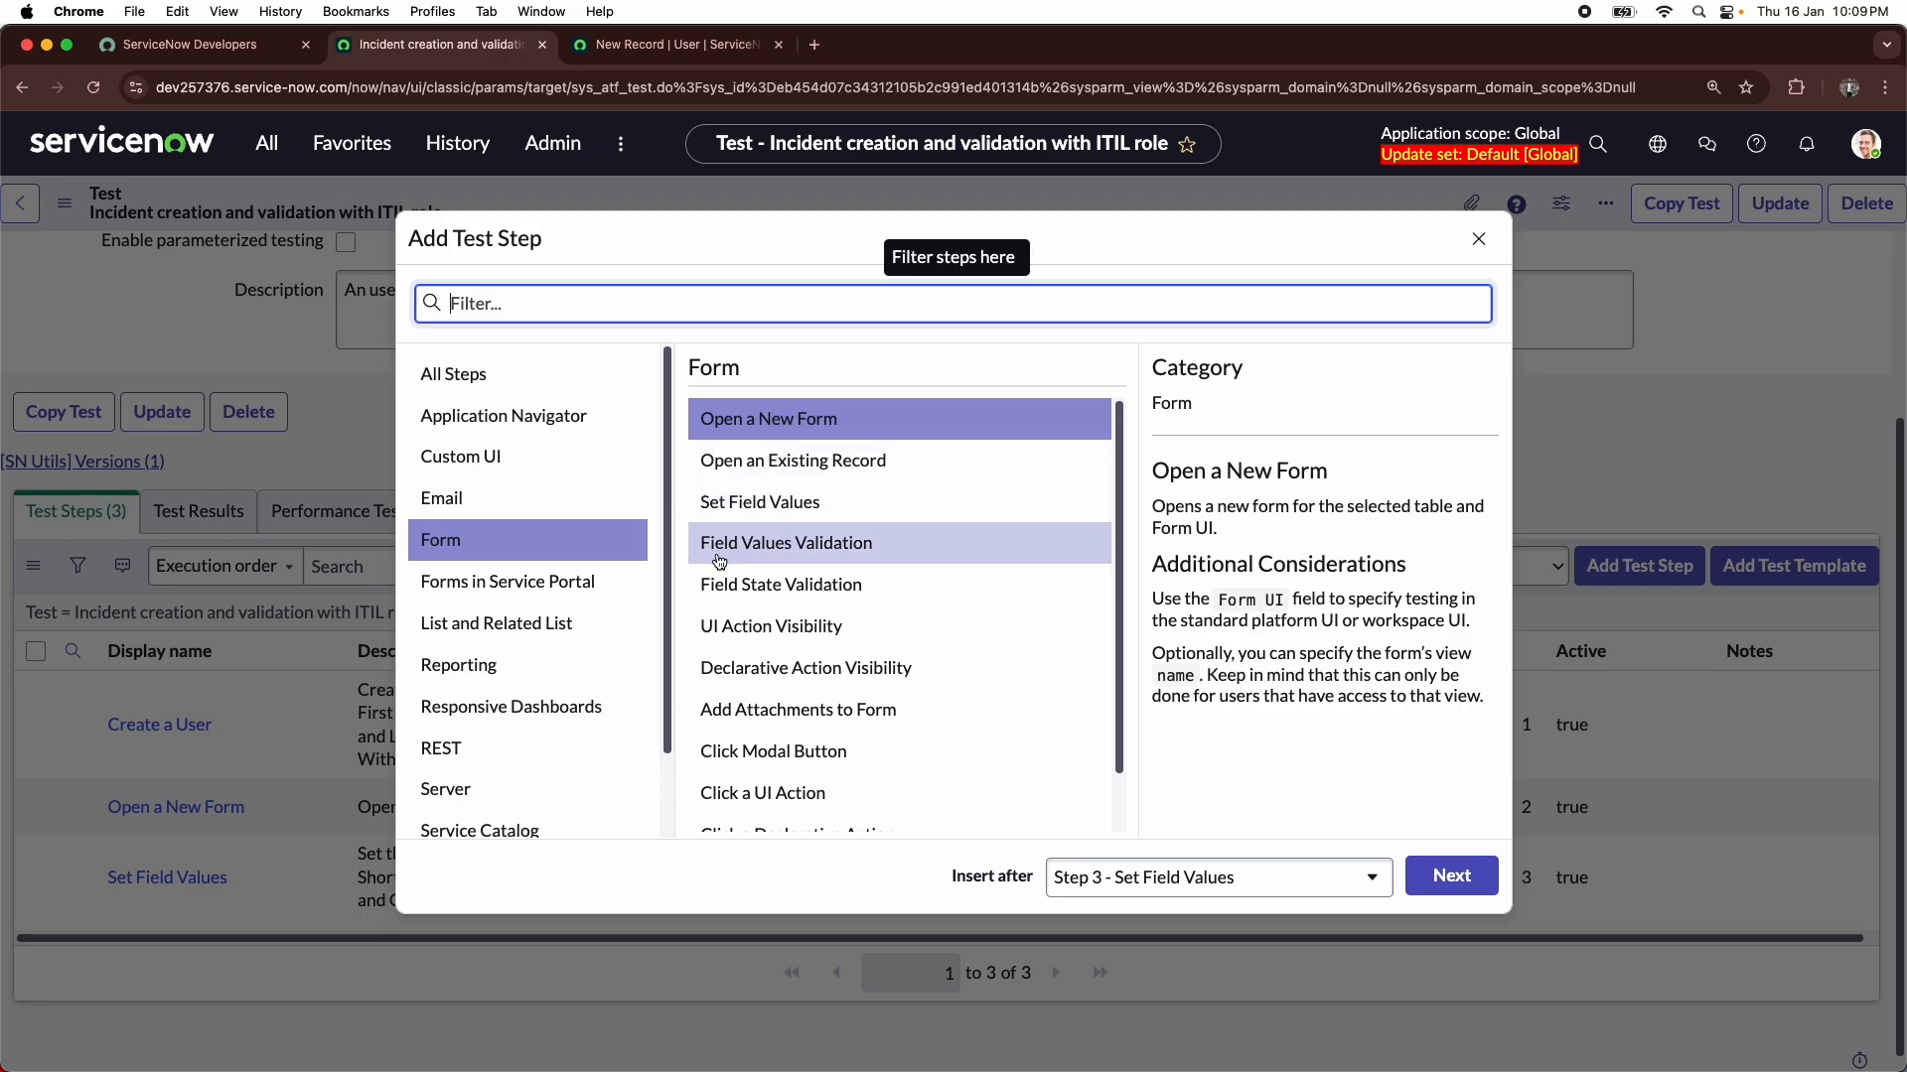
scroll(719, 572, "down", 1)
scroll(719, 574, "down", 2)
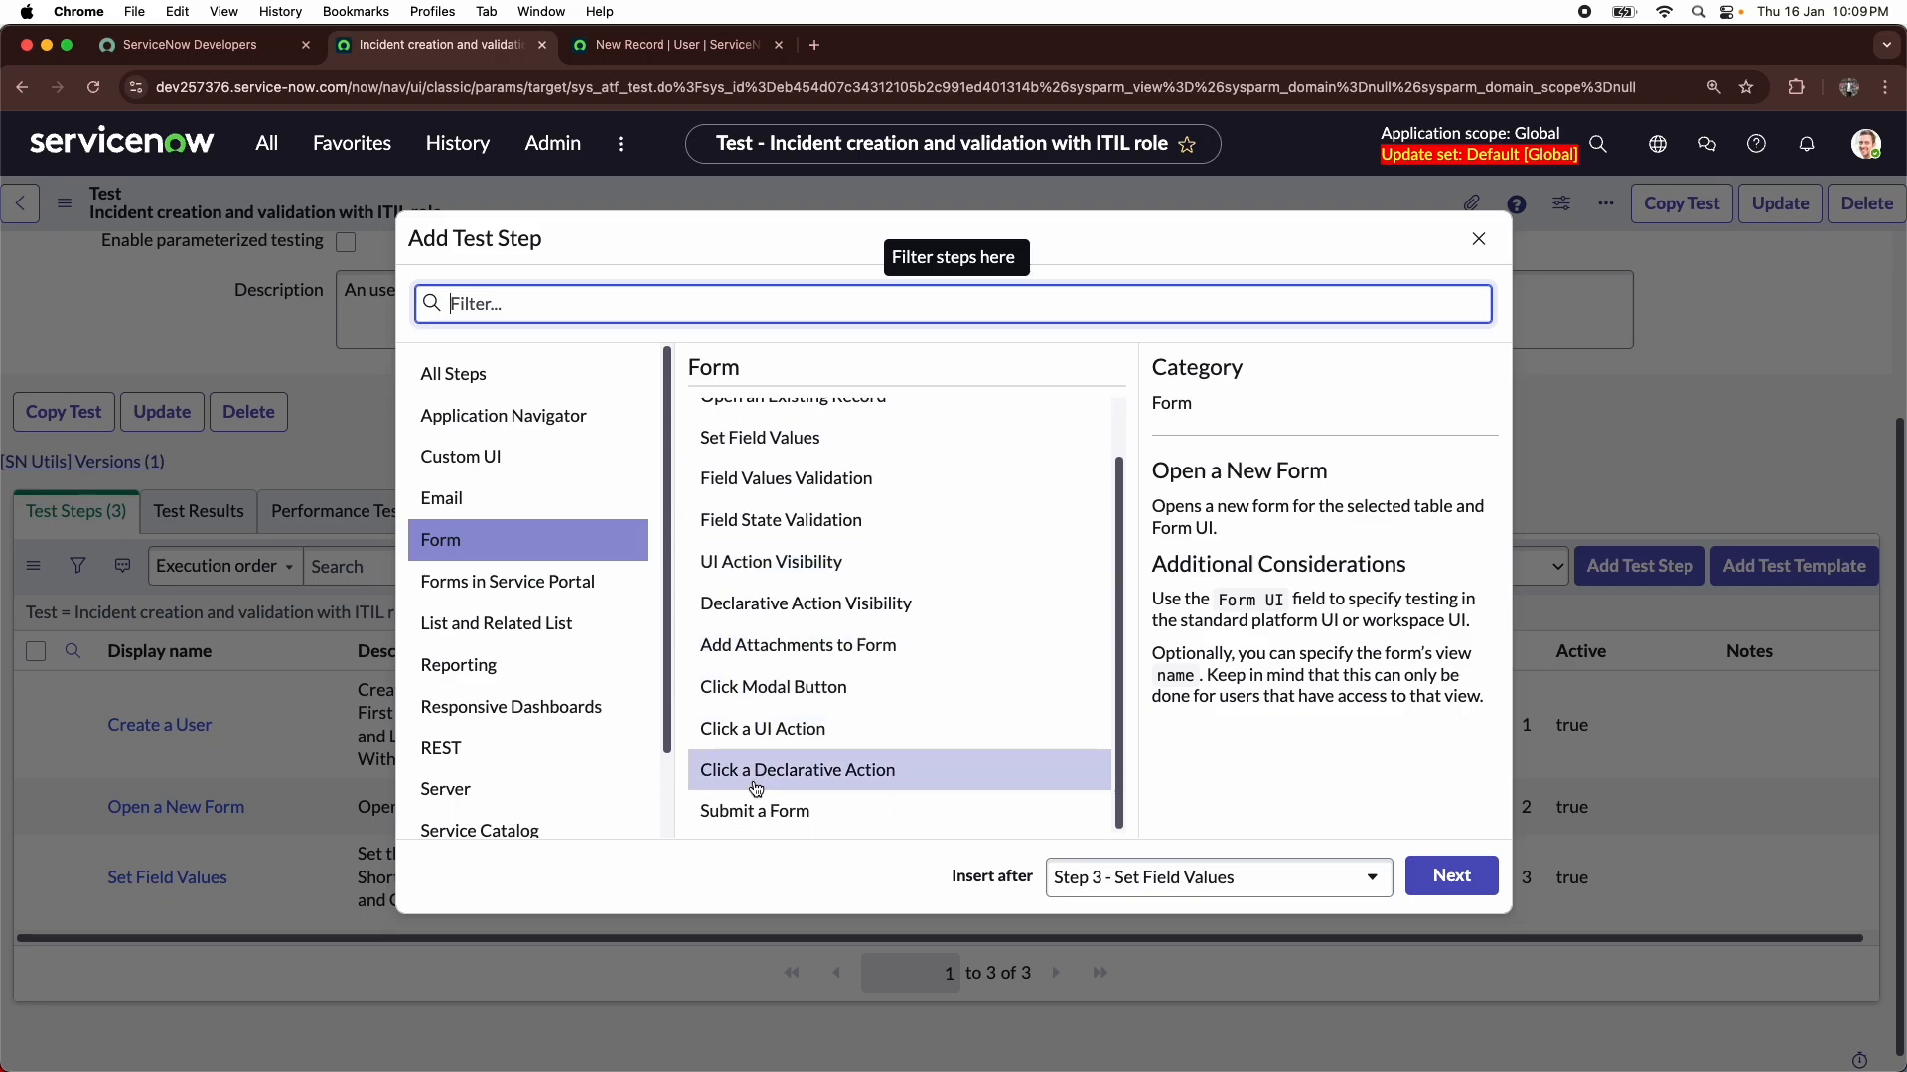
left_click(746, 812)
left_click(1452, 874)
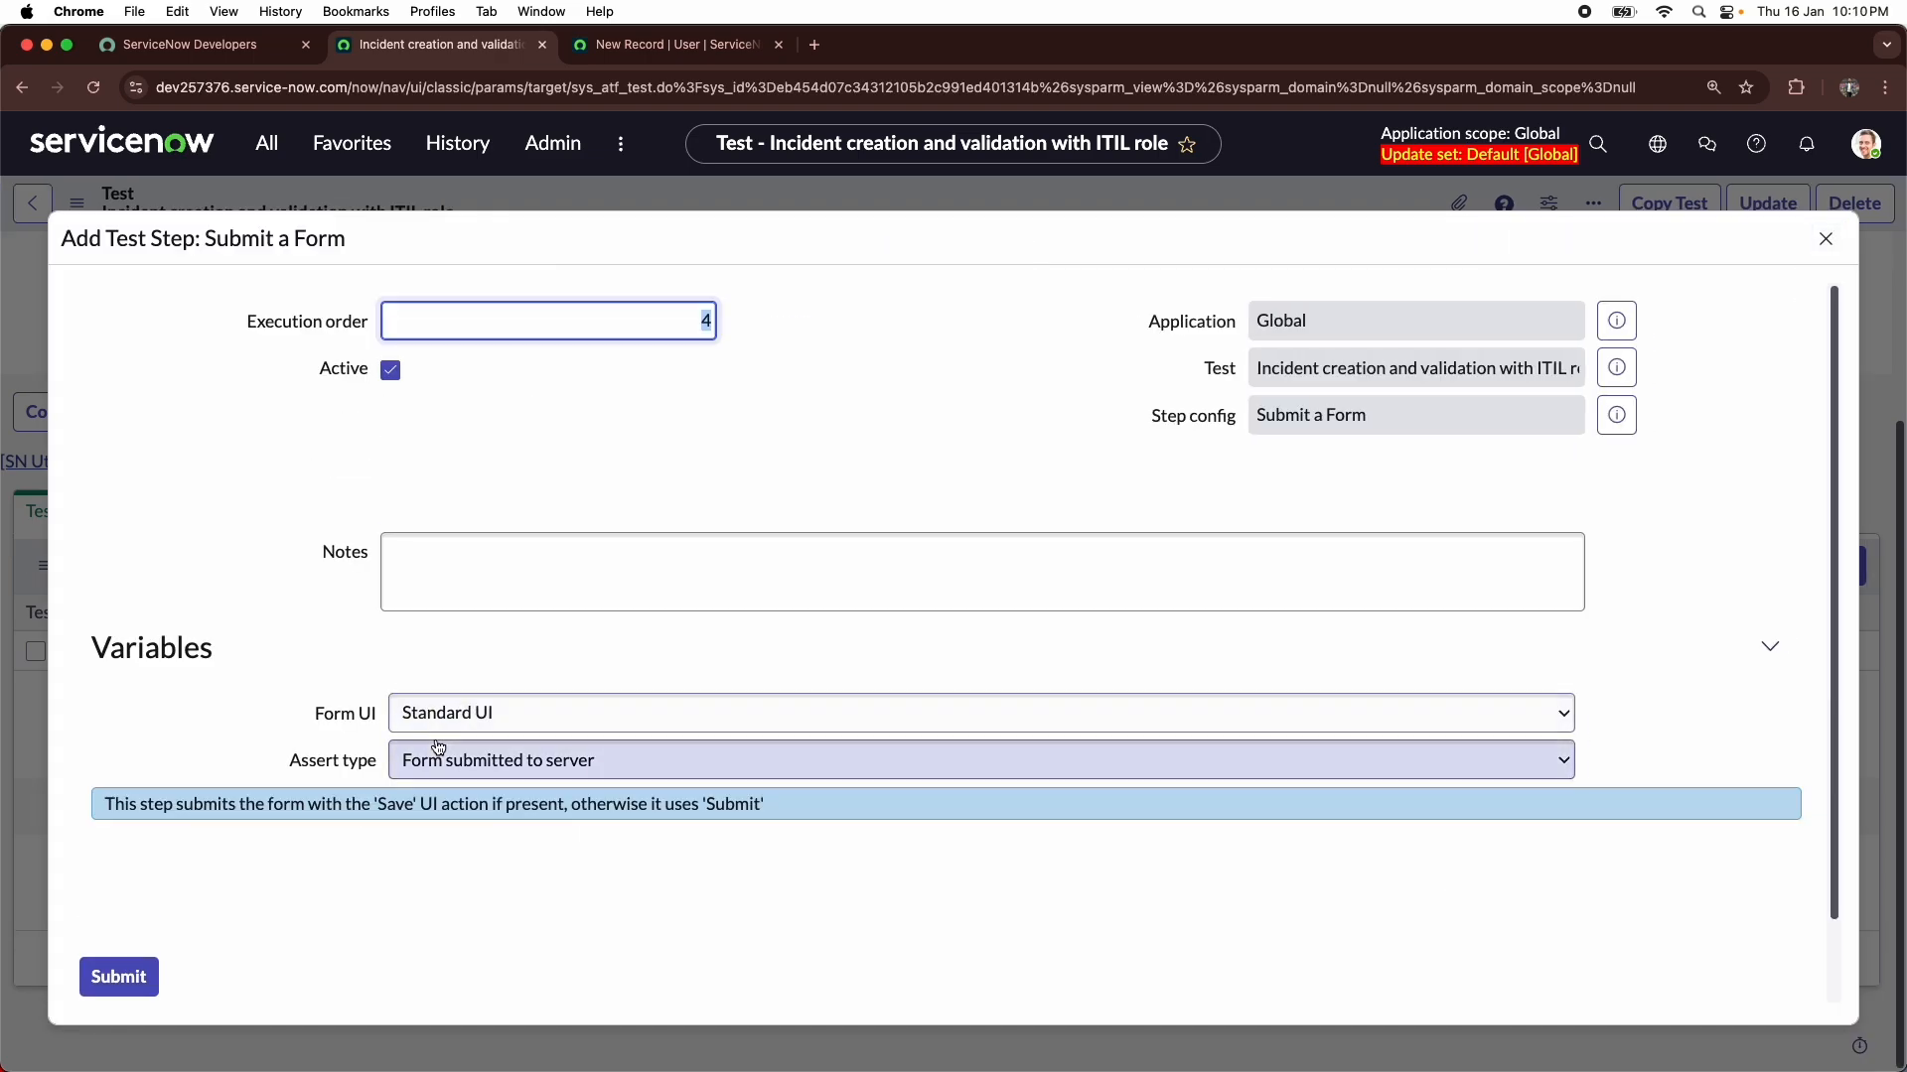
left_click(529, 775)
left_click(675, 483)
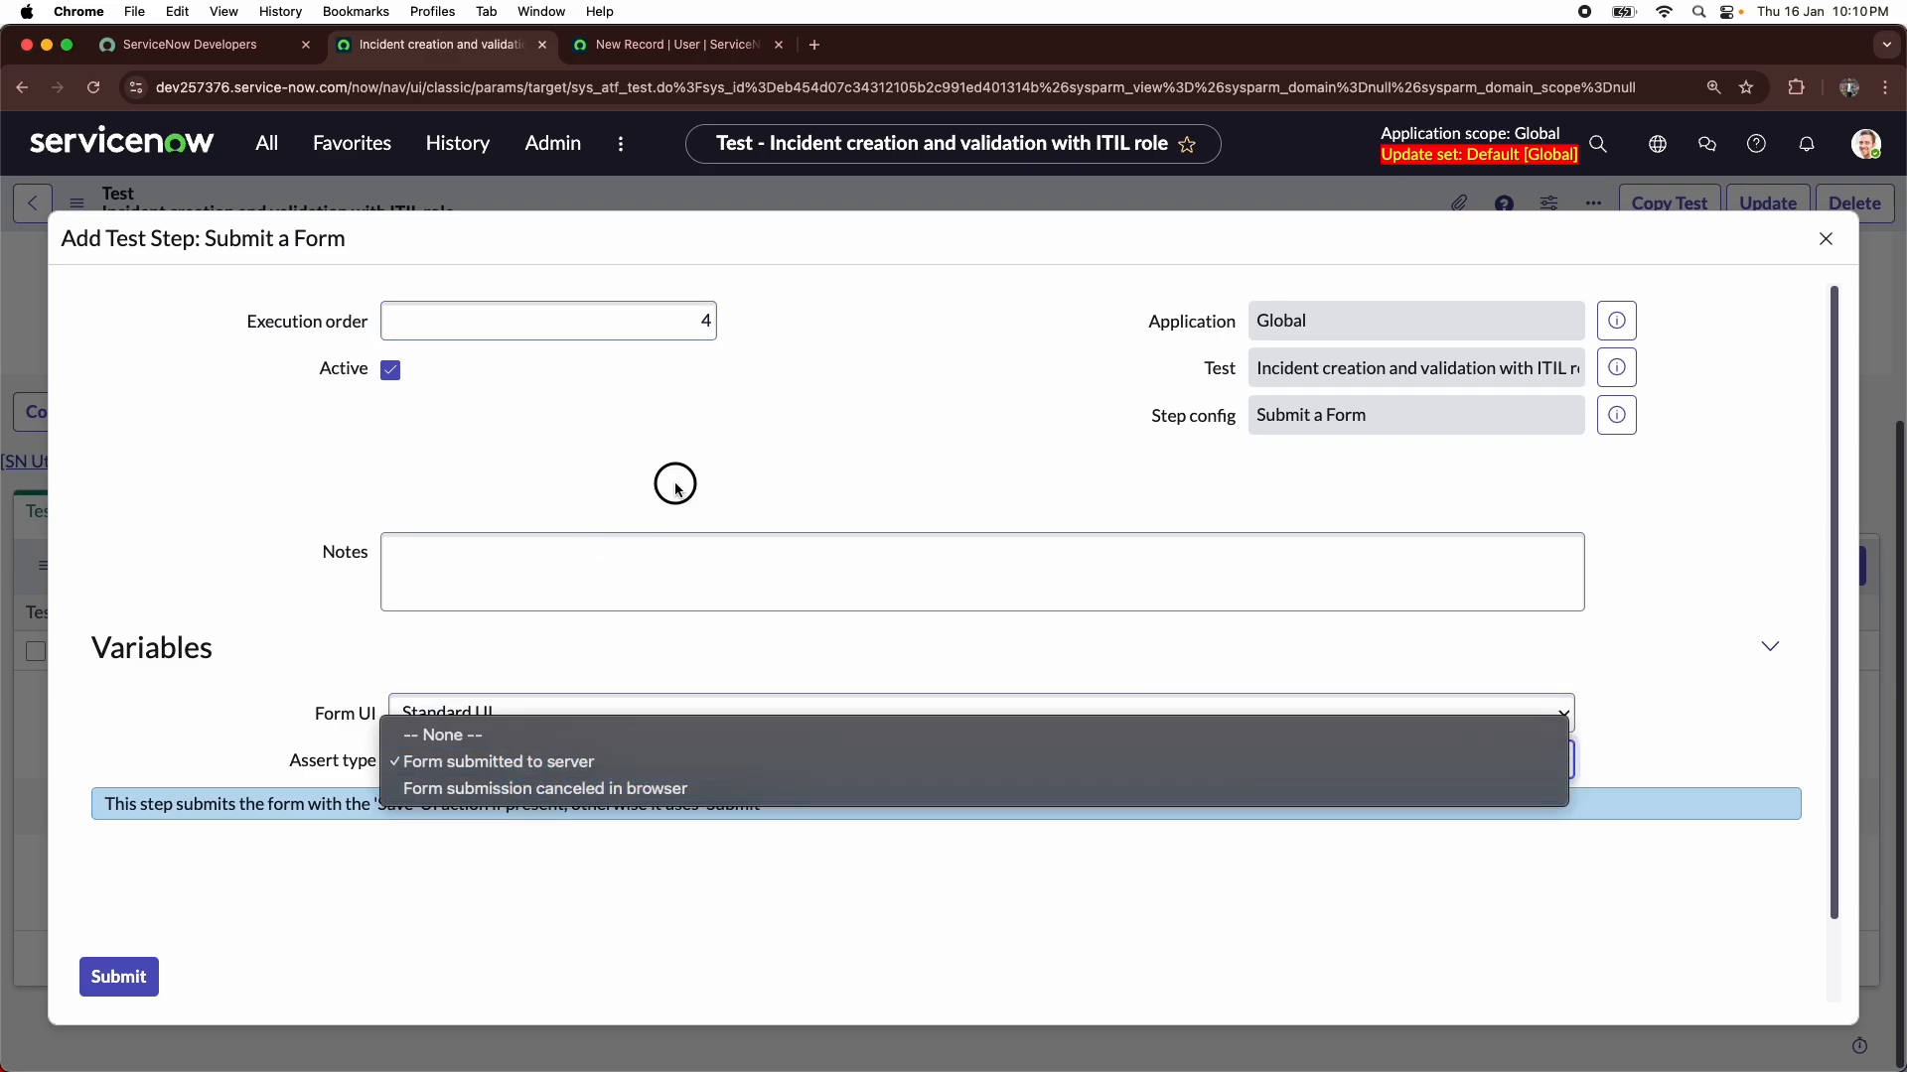
left_click(134, 973)
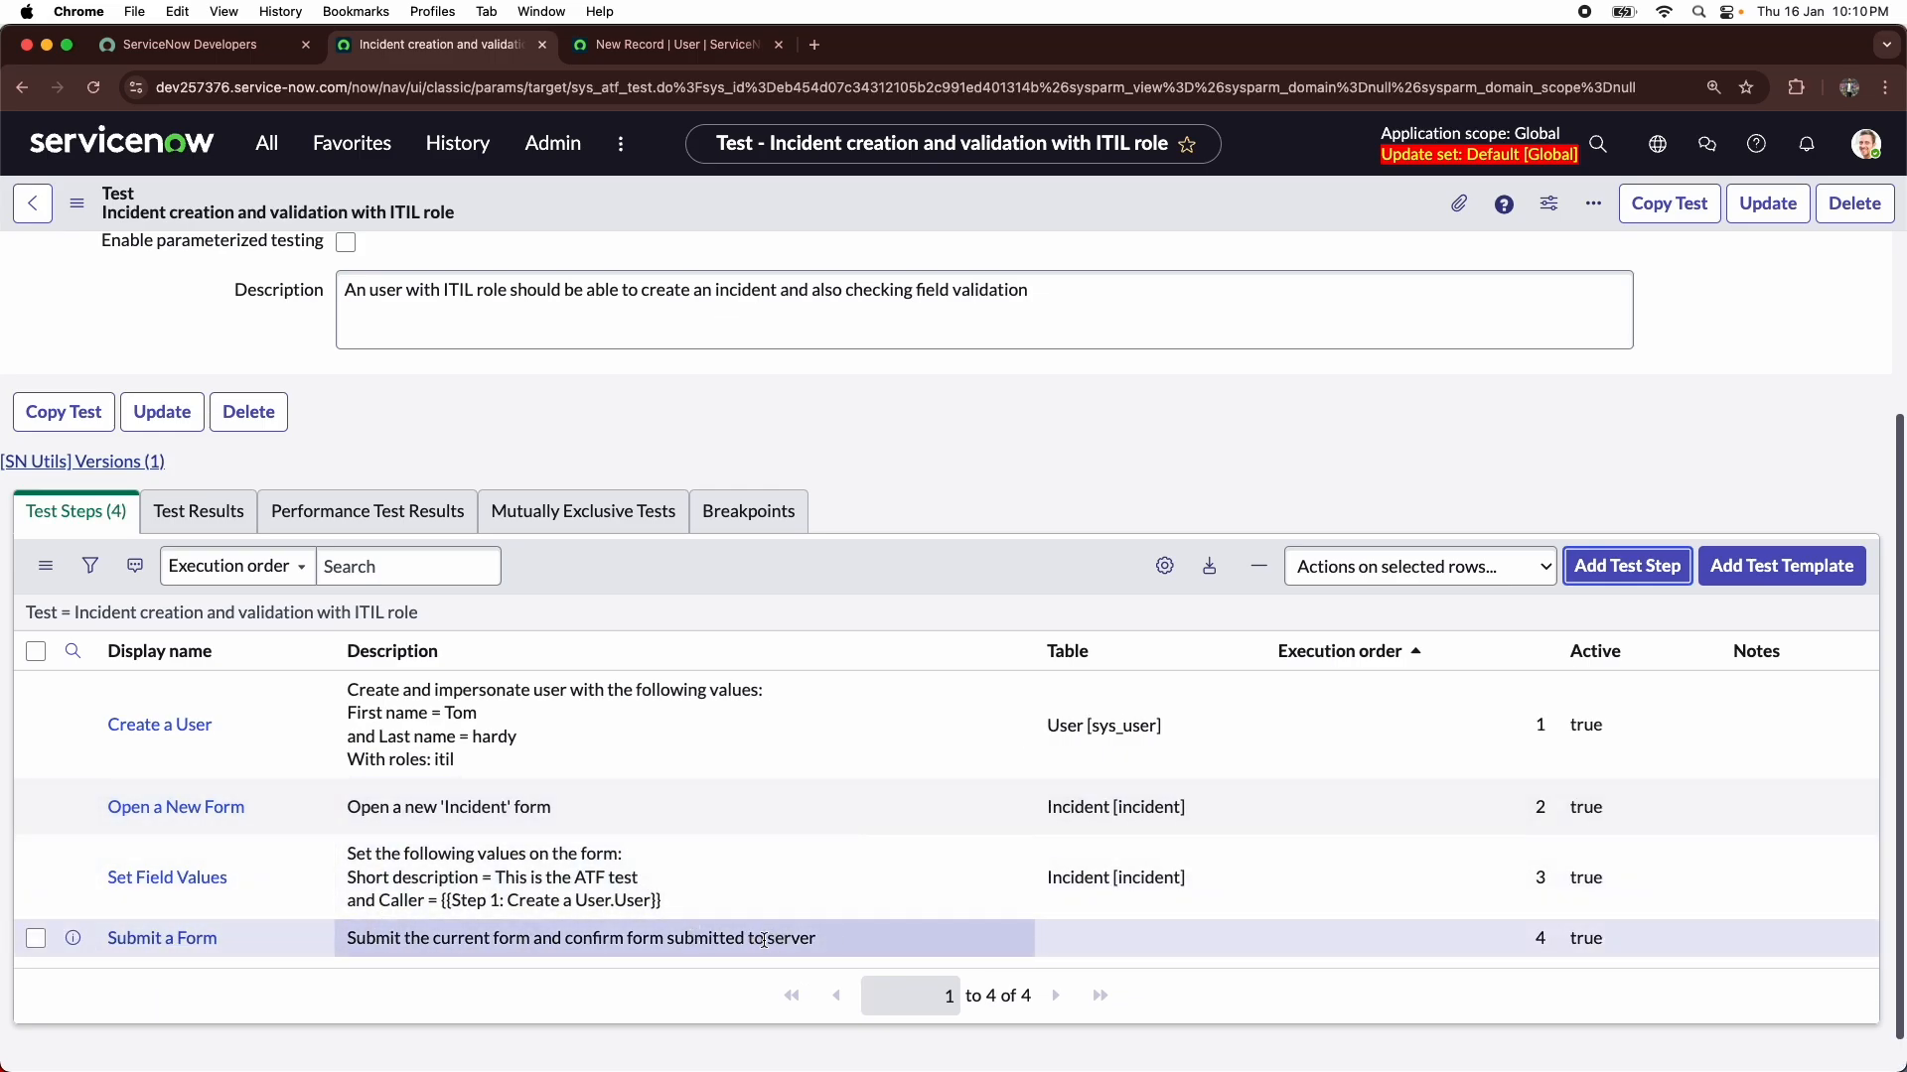
- Add an Open an Existing Record step from the Form category after Step 4 and continue to its configuration form
left_click(1611, 564)
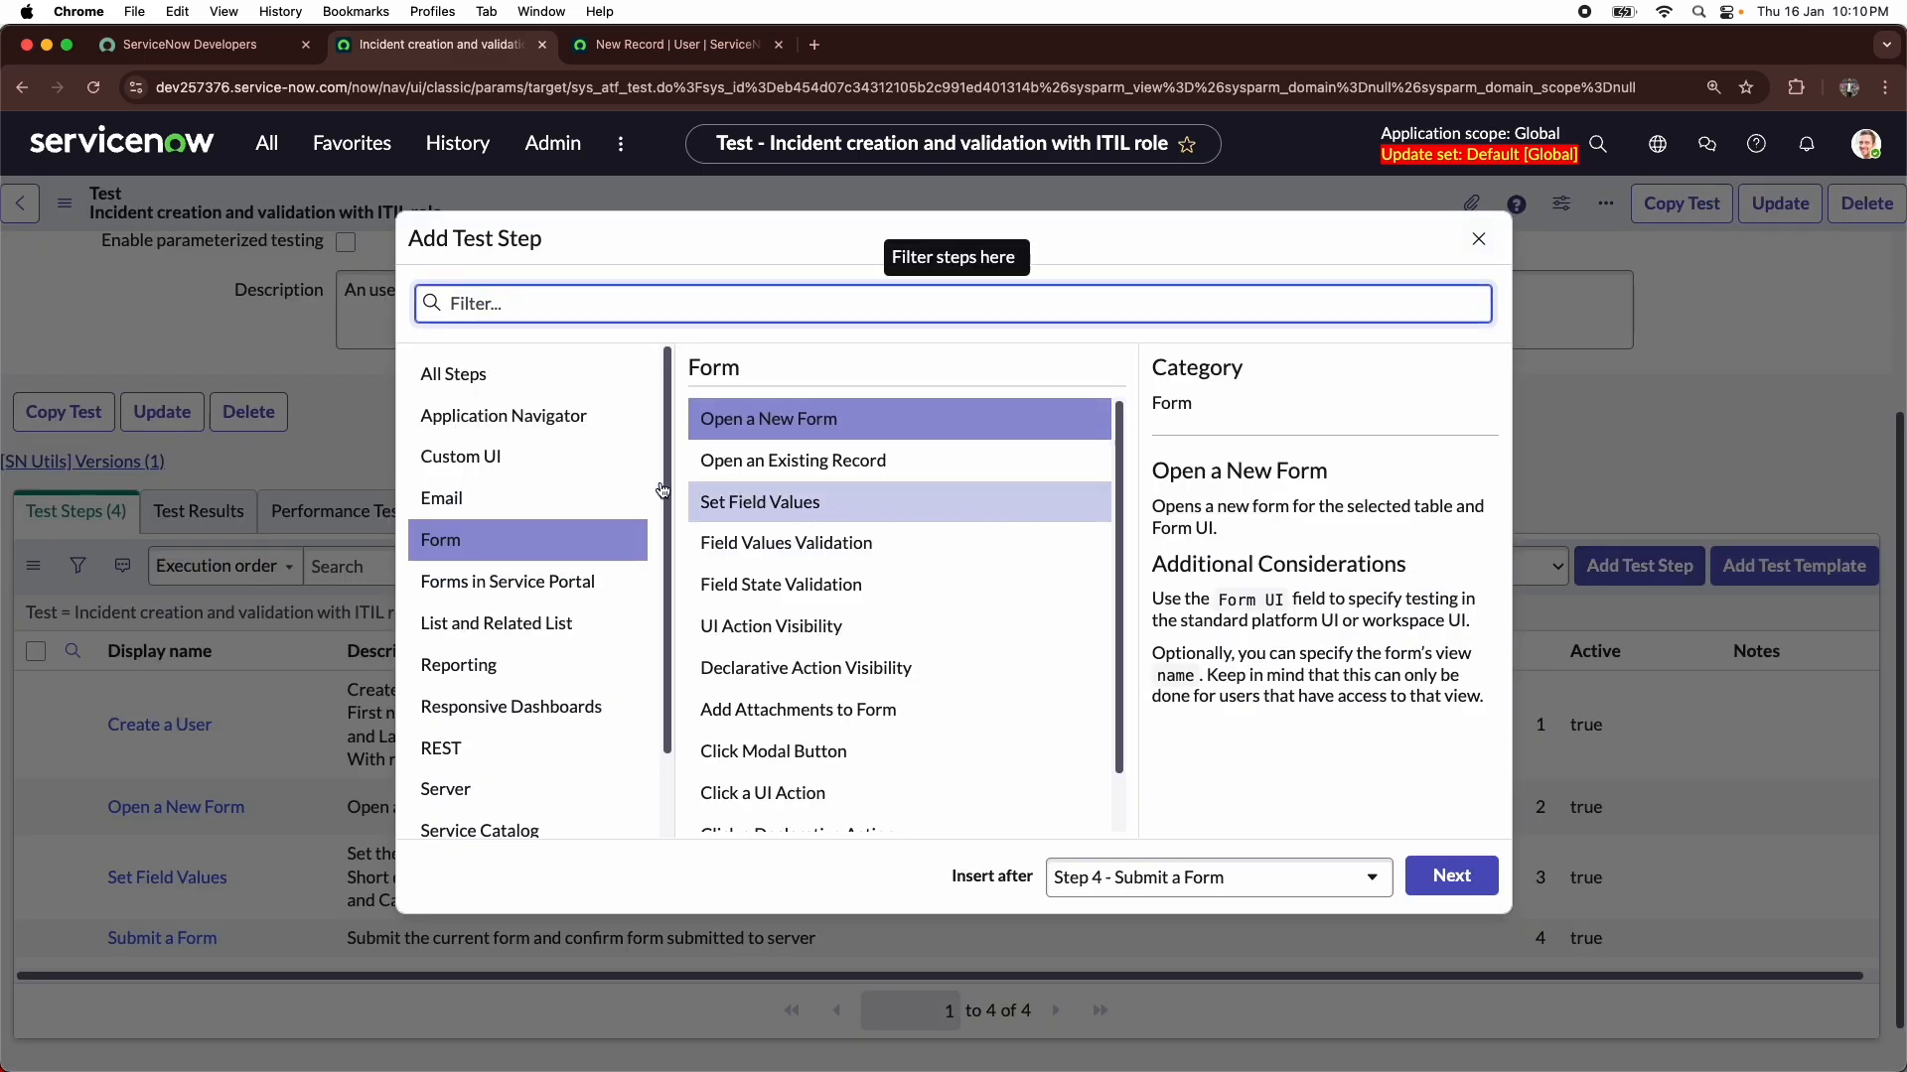
left_click(784, 463)
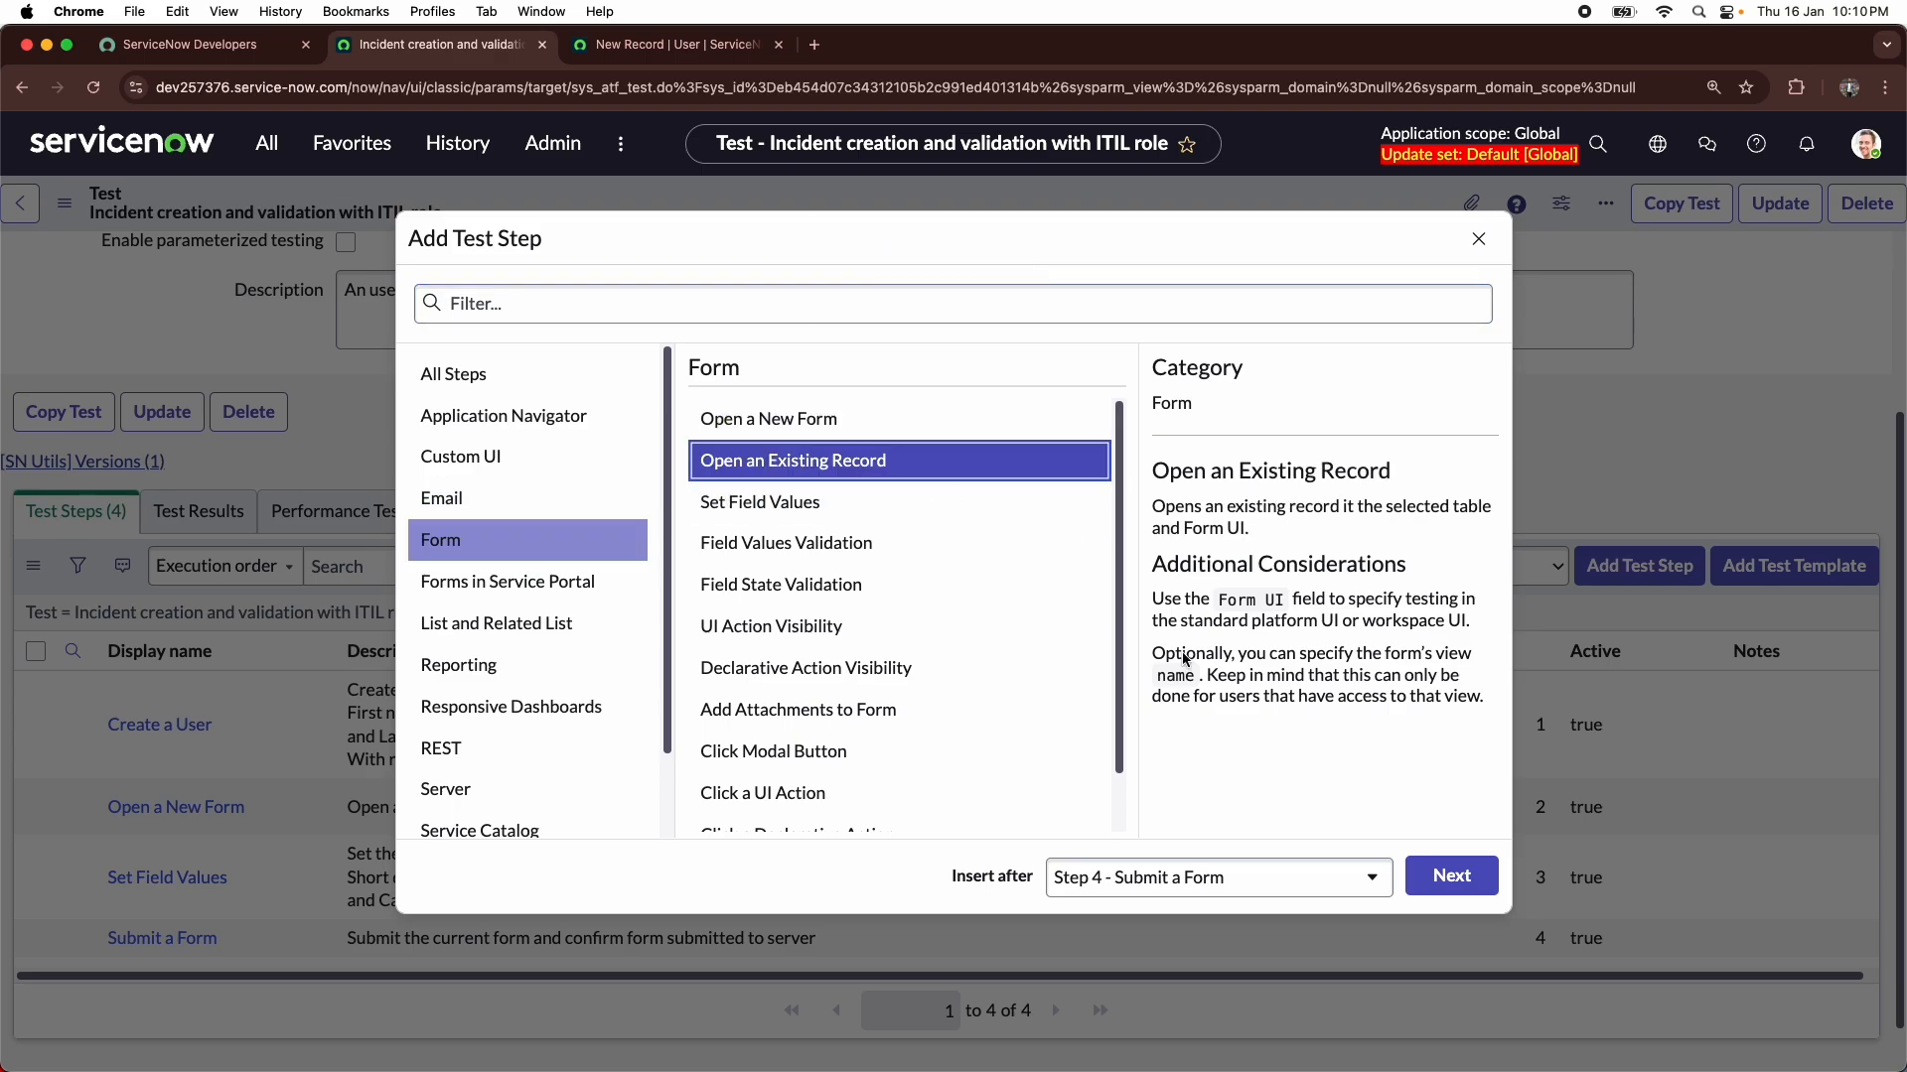
left_click(1477, 884)
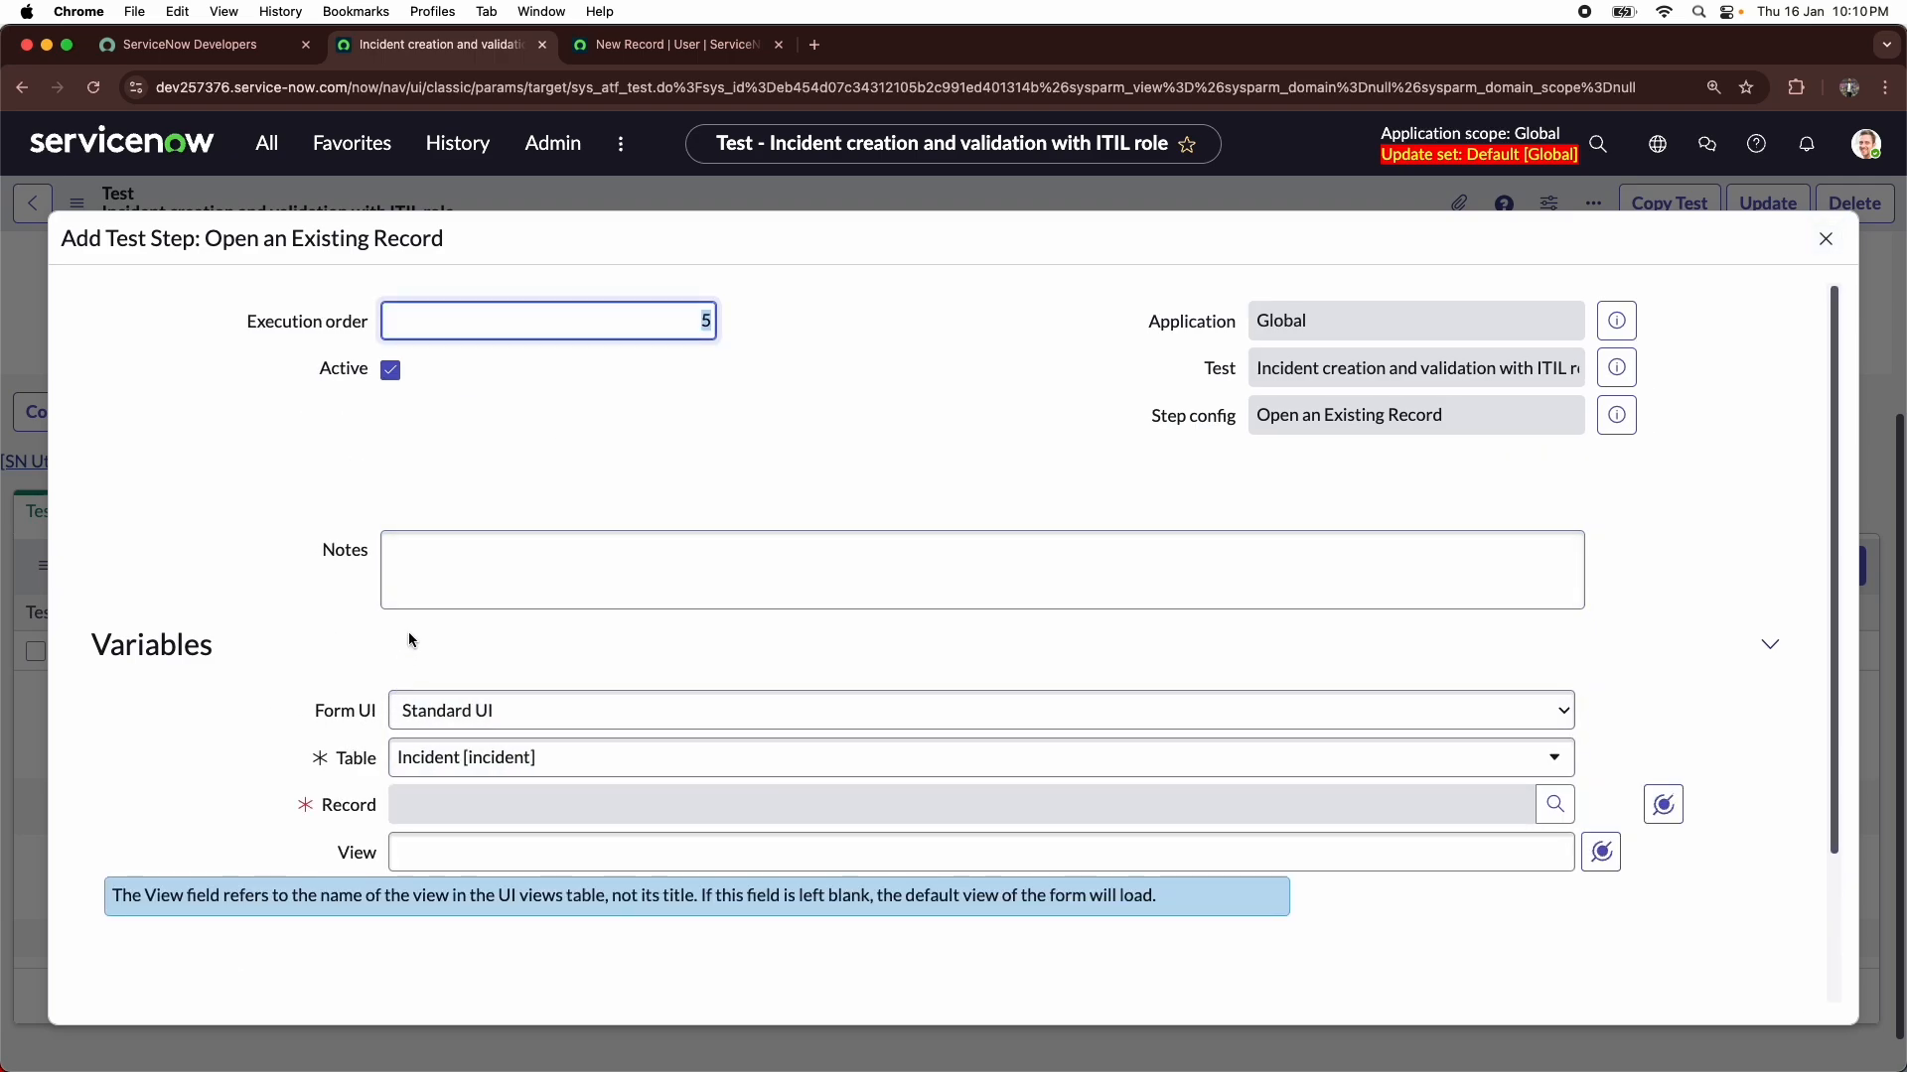
- Map the Record to the Record output of Step 4: Submit a Form and submit the Open an Existing Record step
left_click(1663, 805)
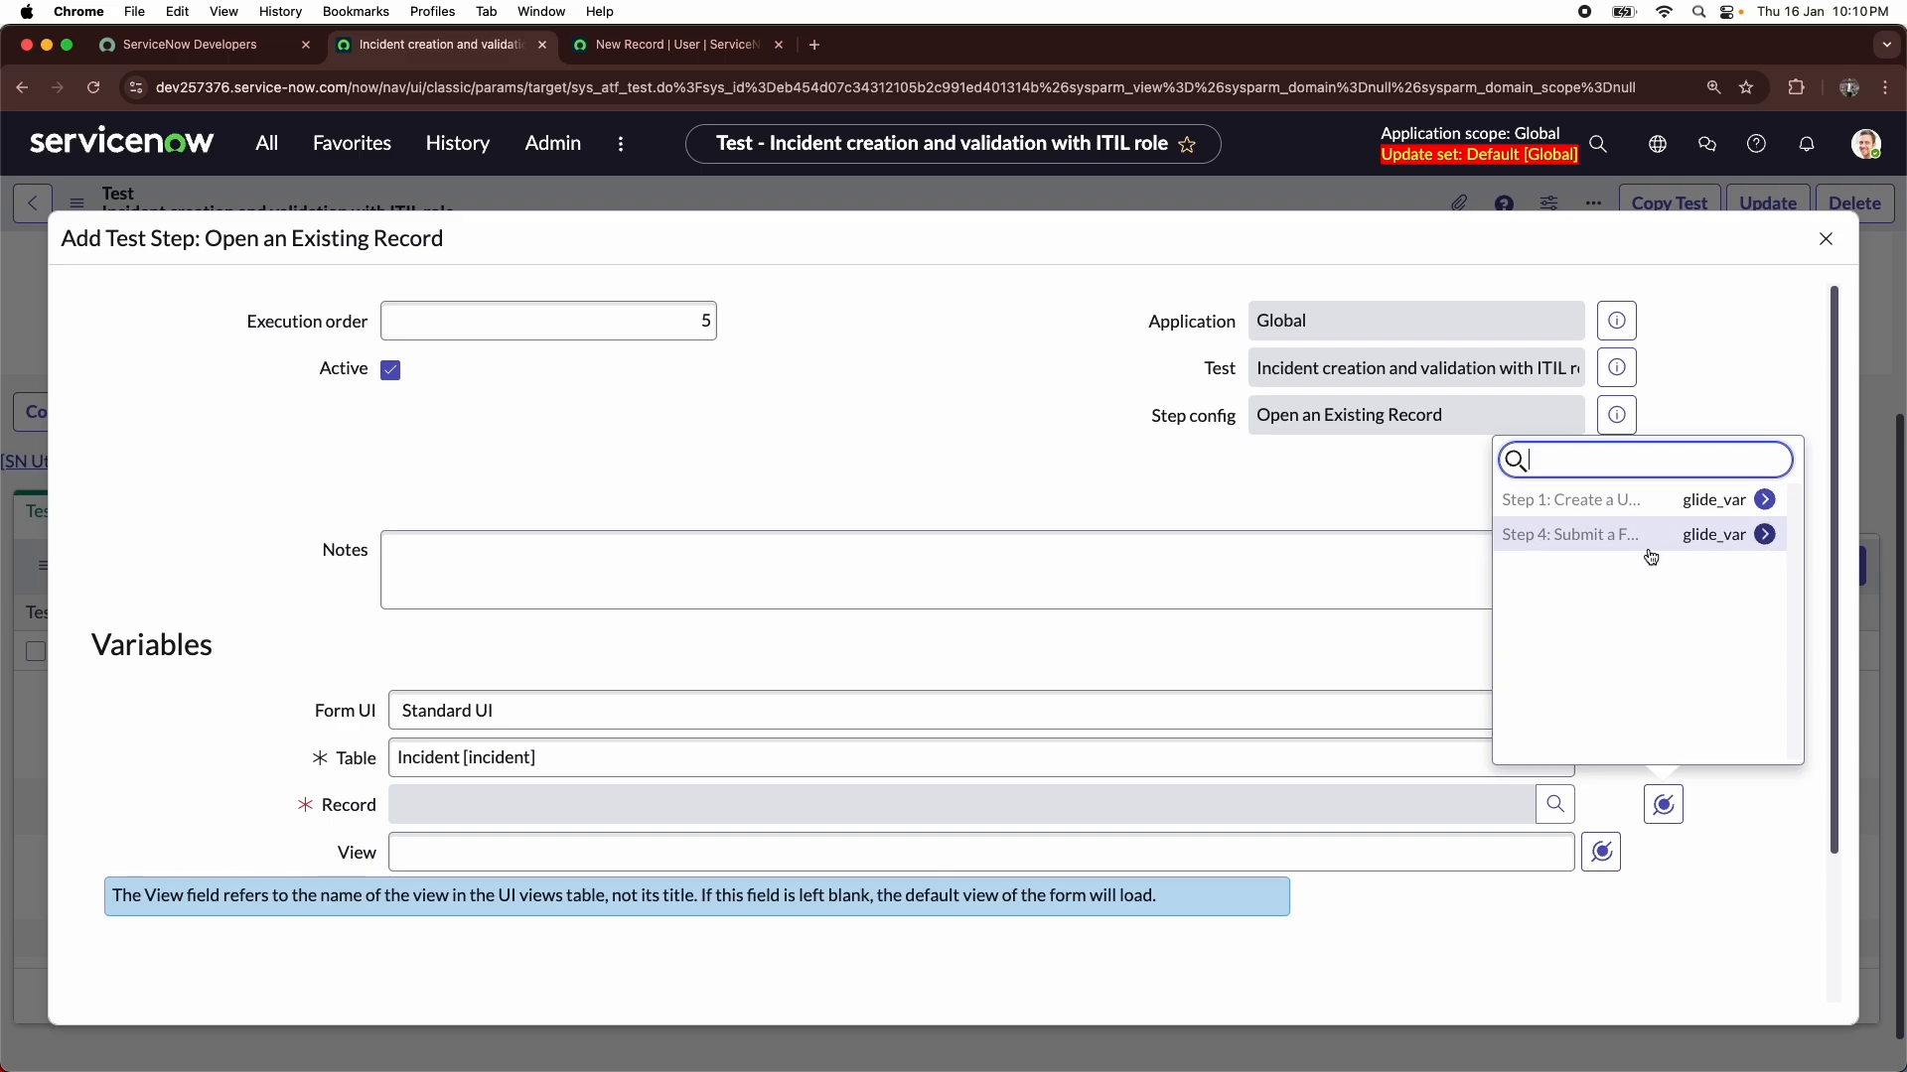
left_click(1764, 534)
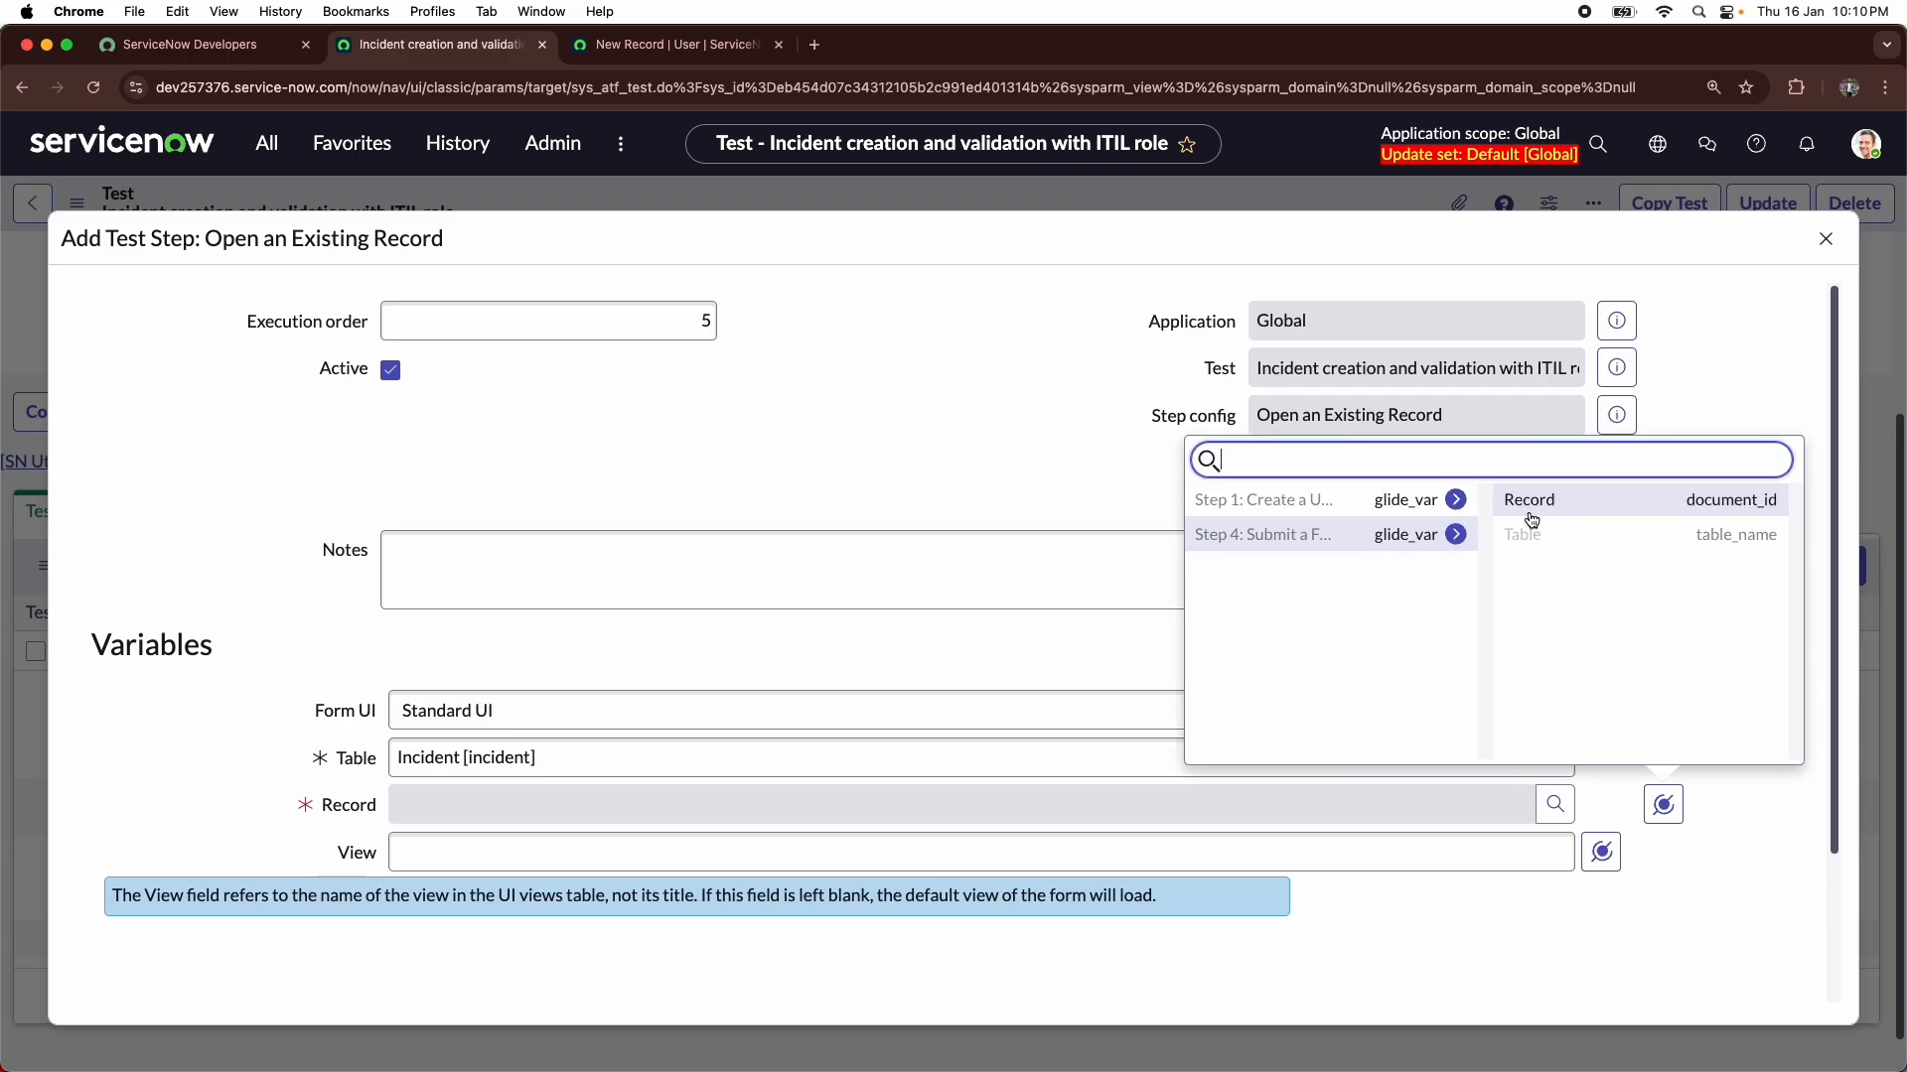
left_click(1531, 519)
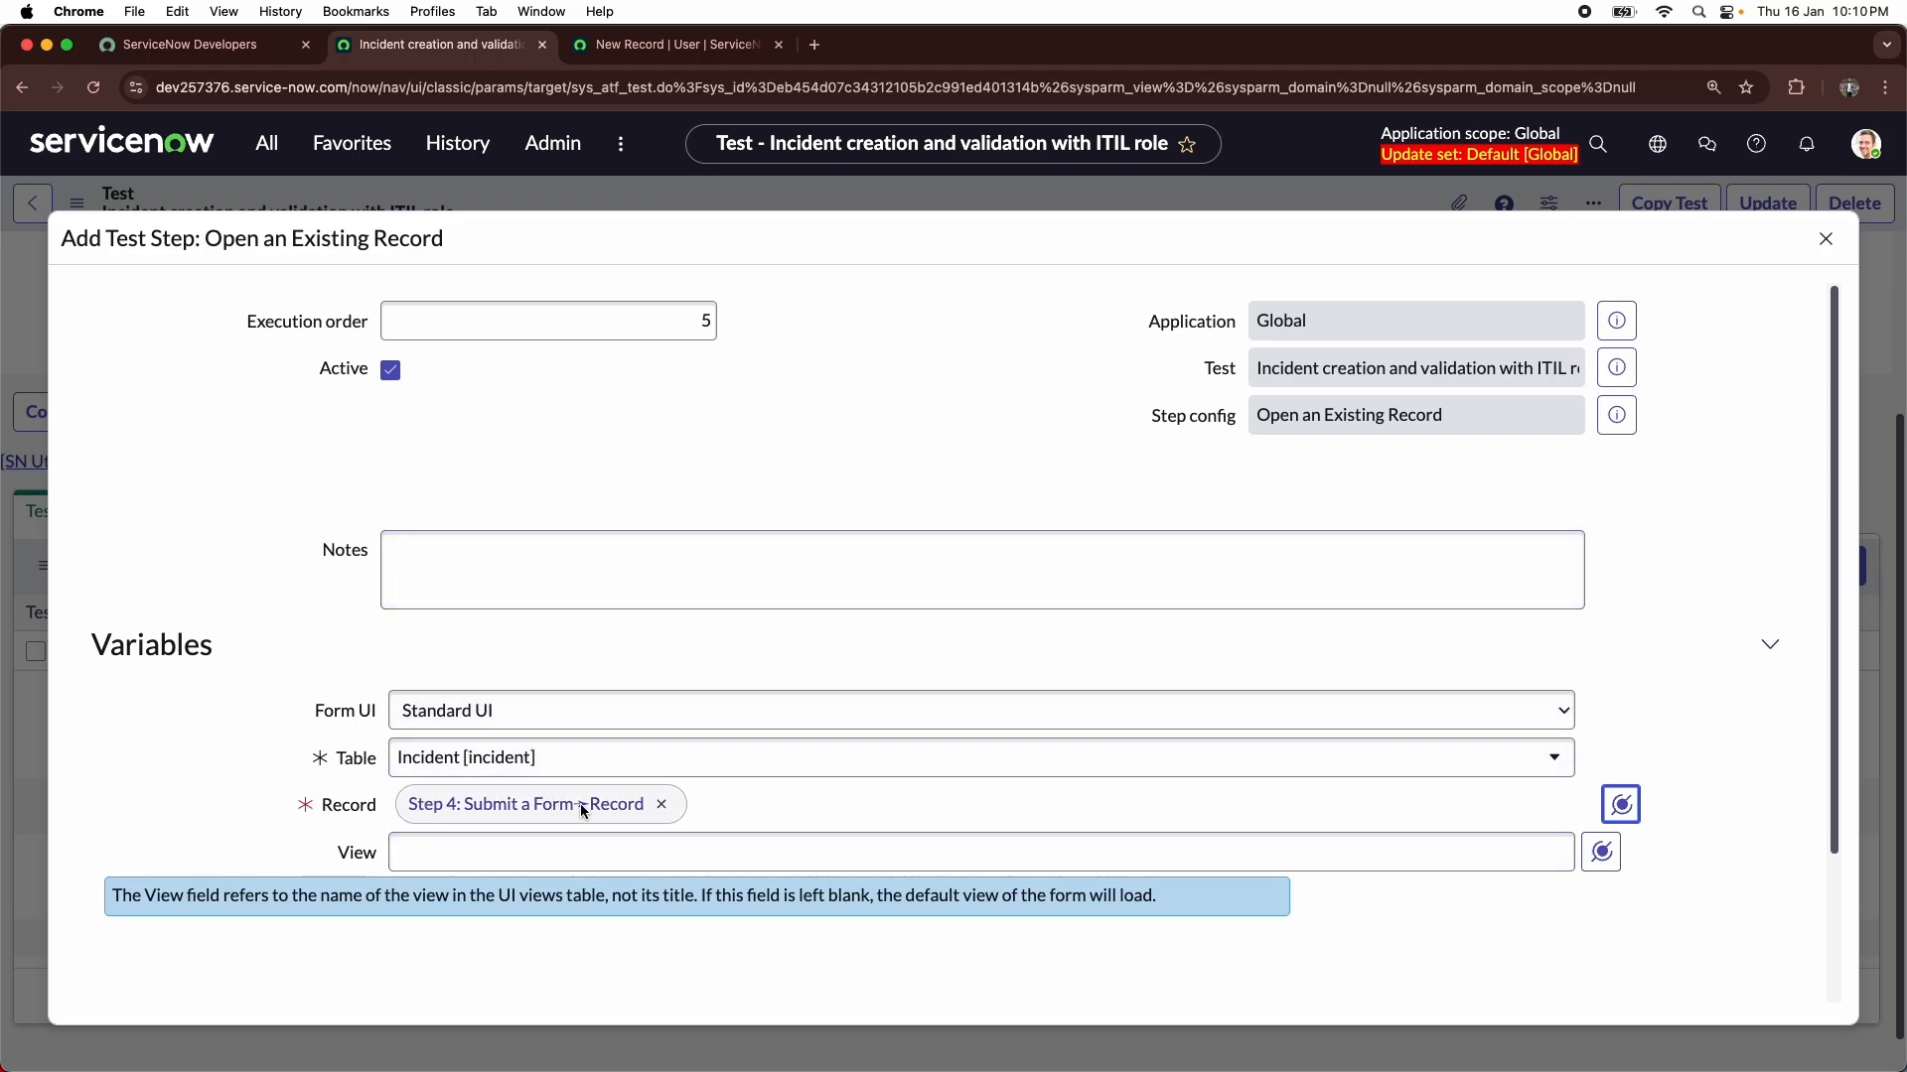
scroll(1168, 419, "down", 3)
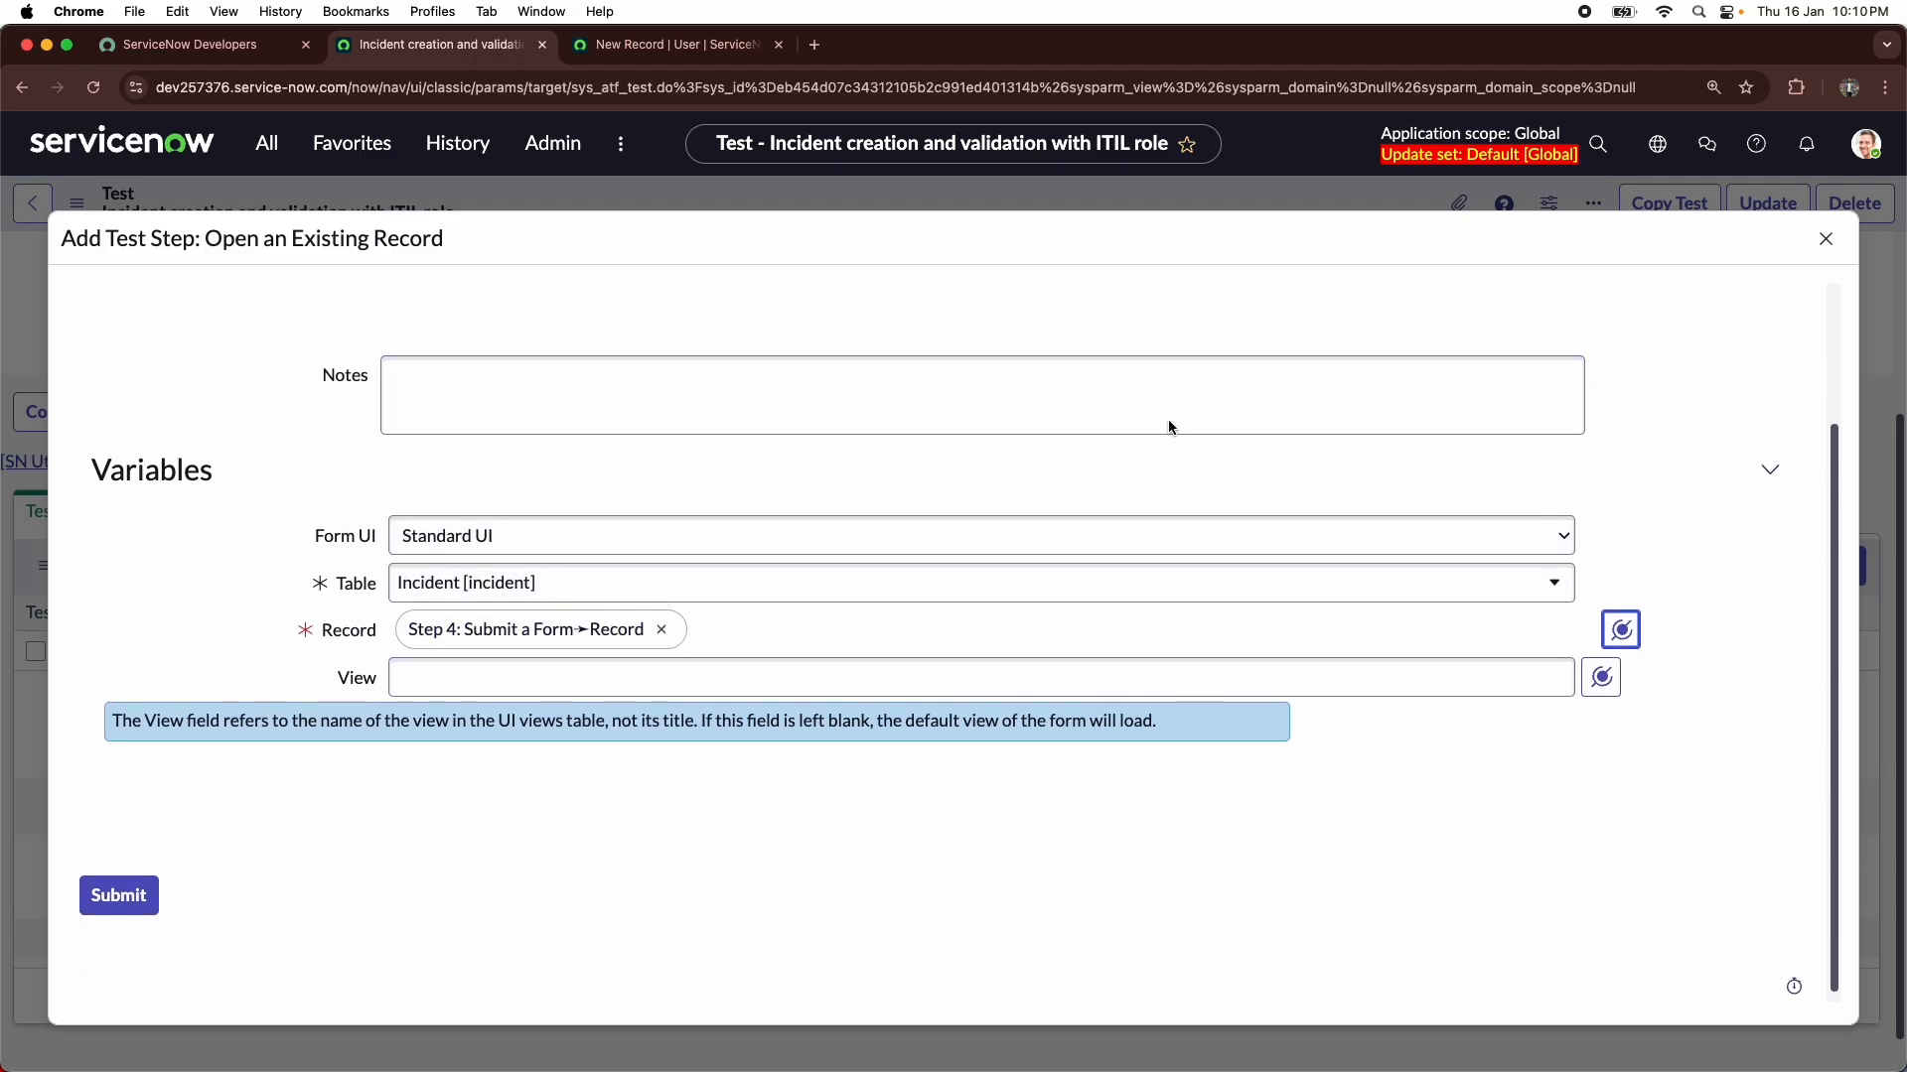
left_click(112, 897)
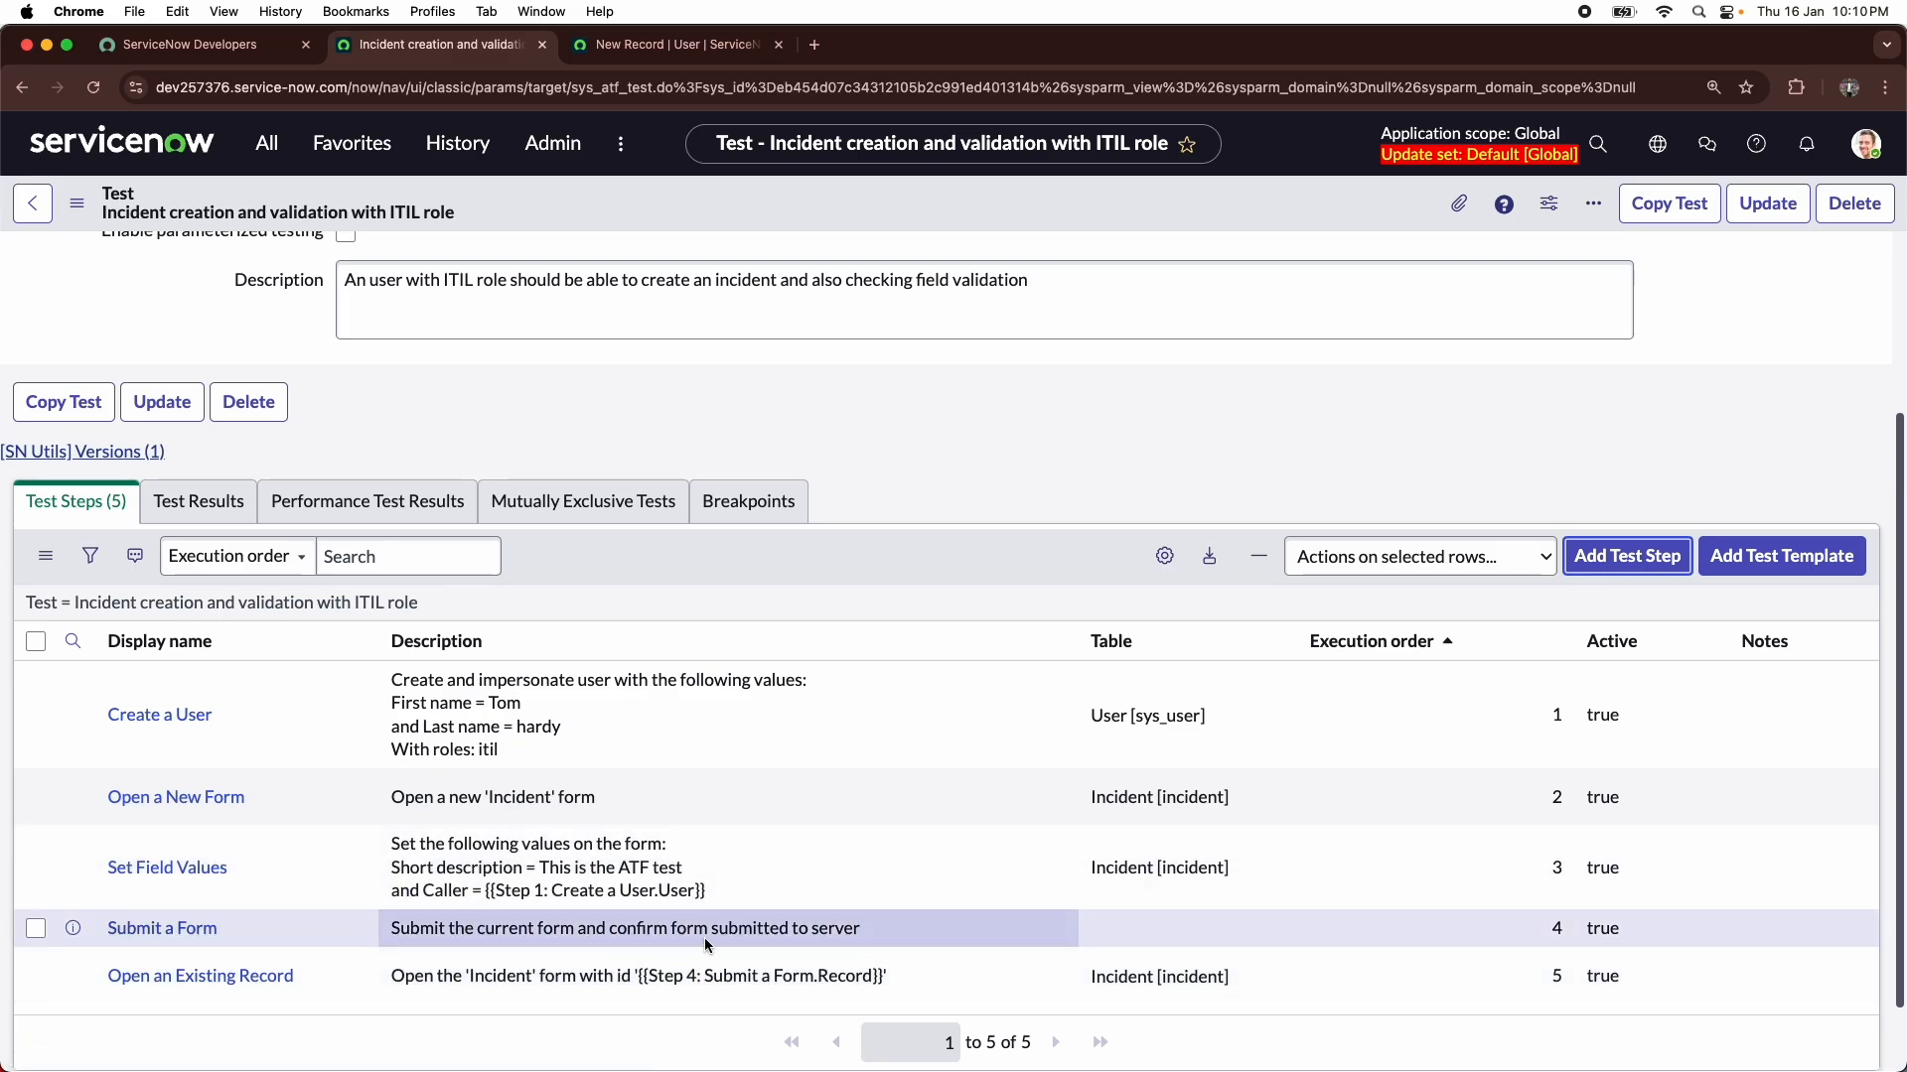
- Add a Field State Validation step from the Form category after Step 5 and continue to its configuration form
scroll(355, 945, "down", 2)
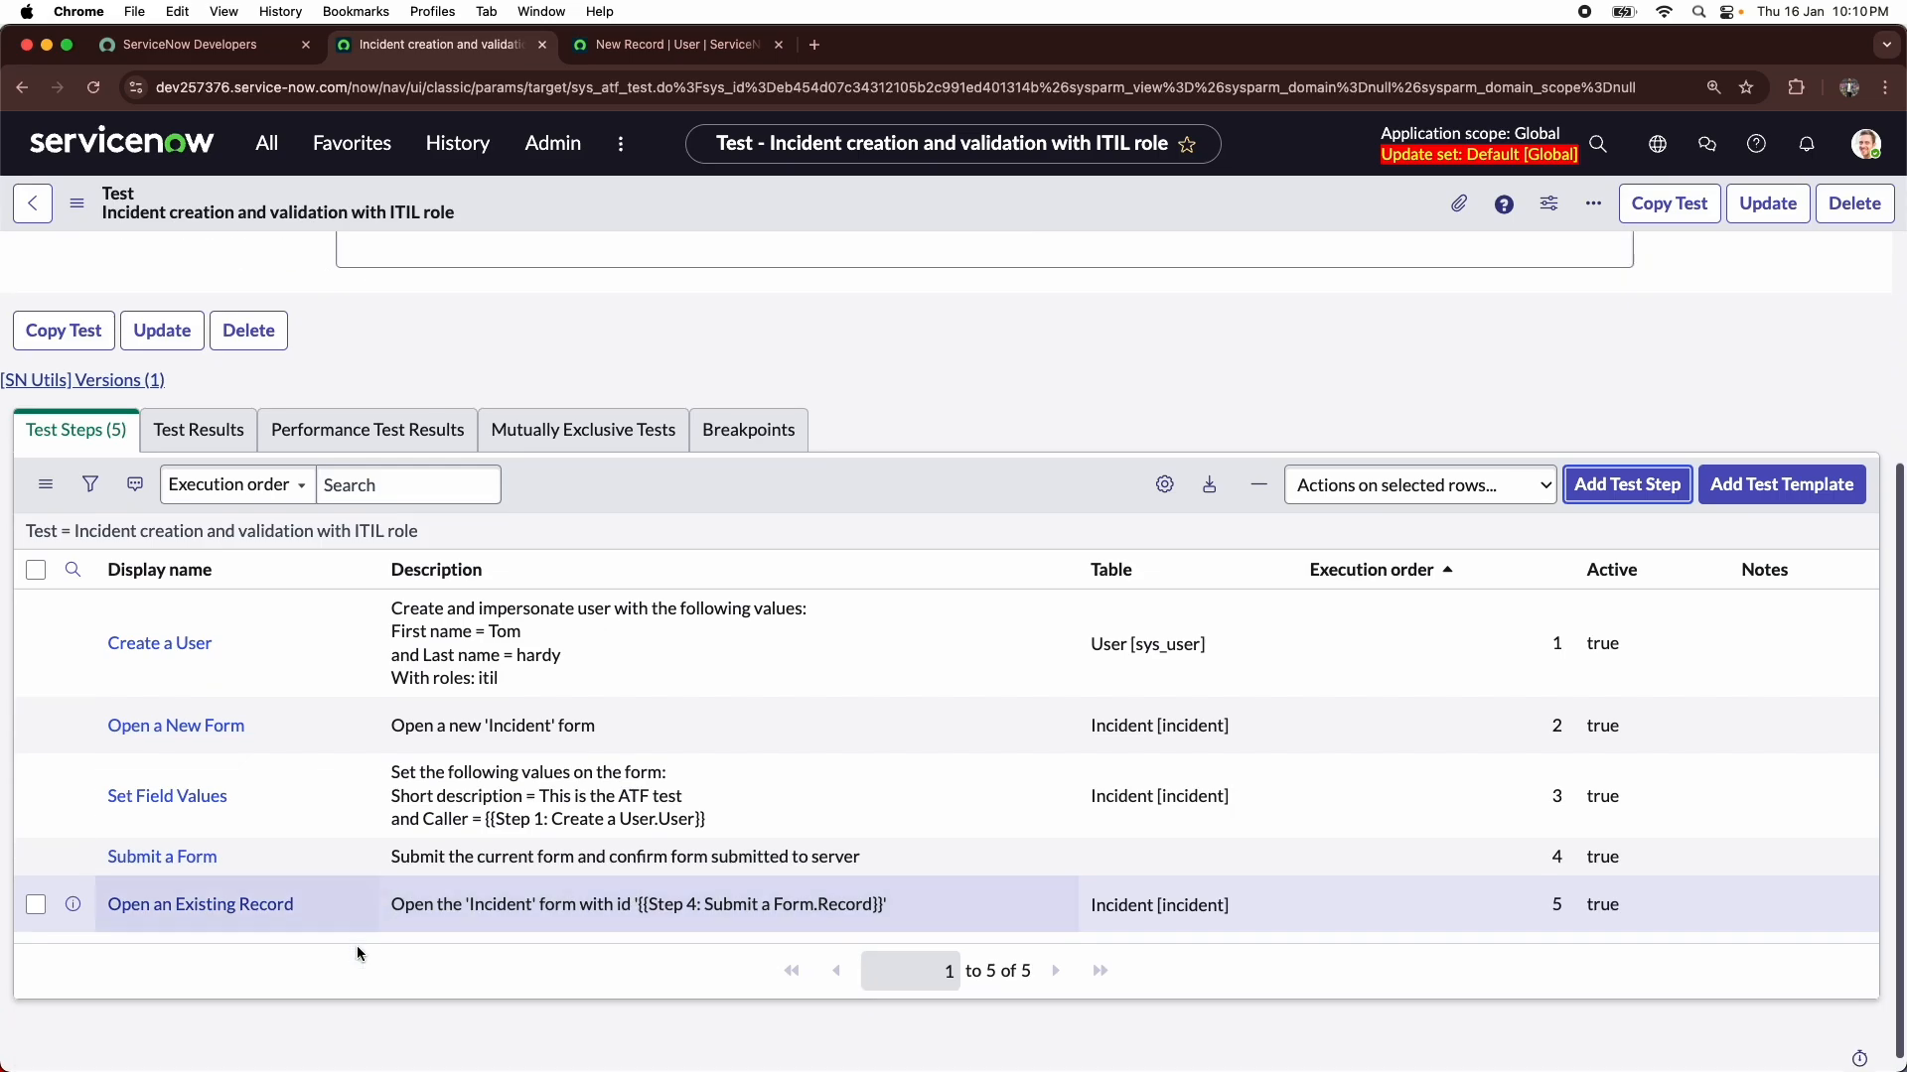
left_click(1603, 477)
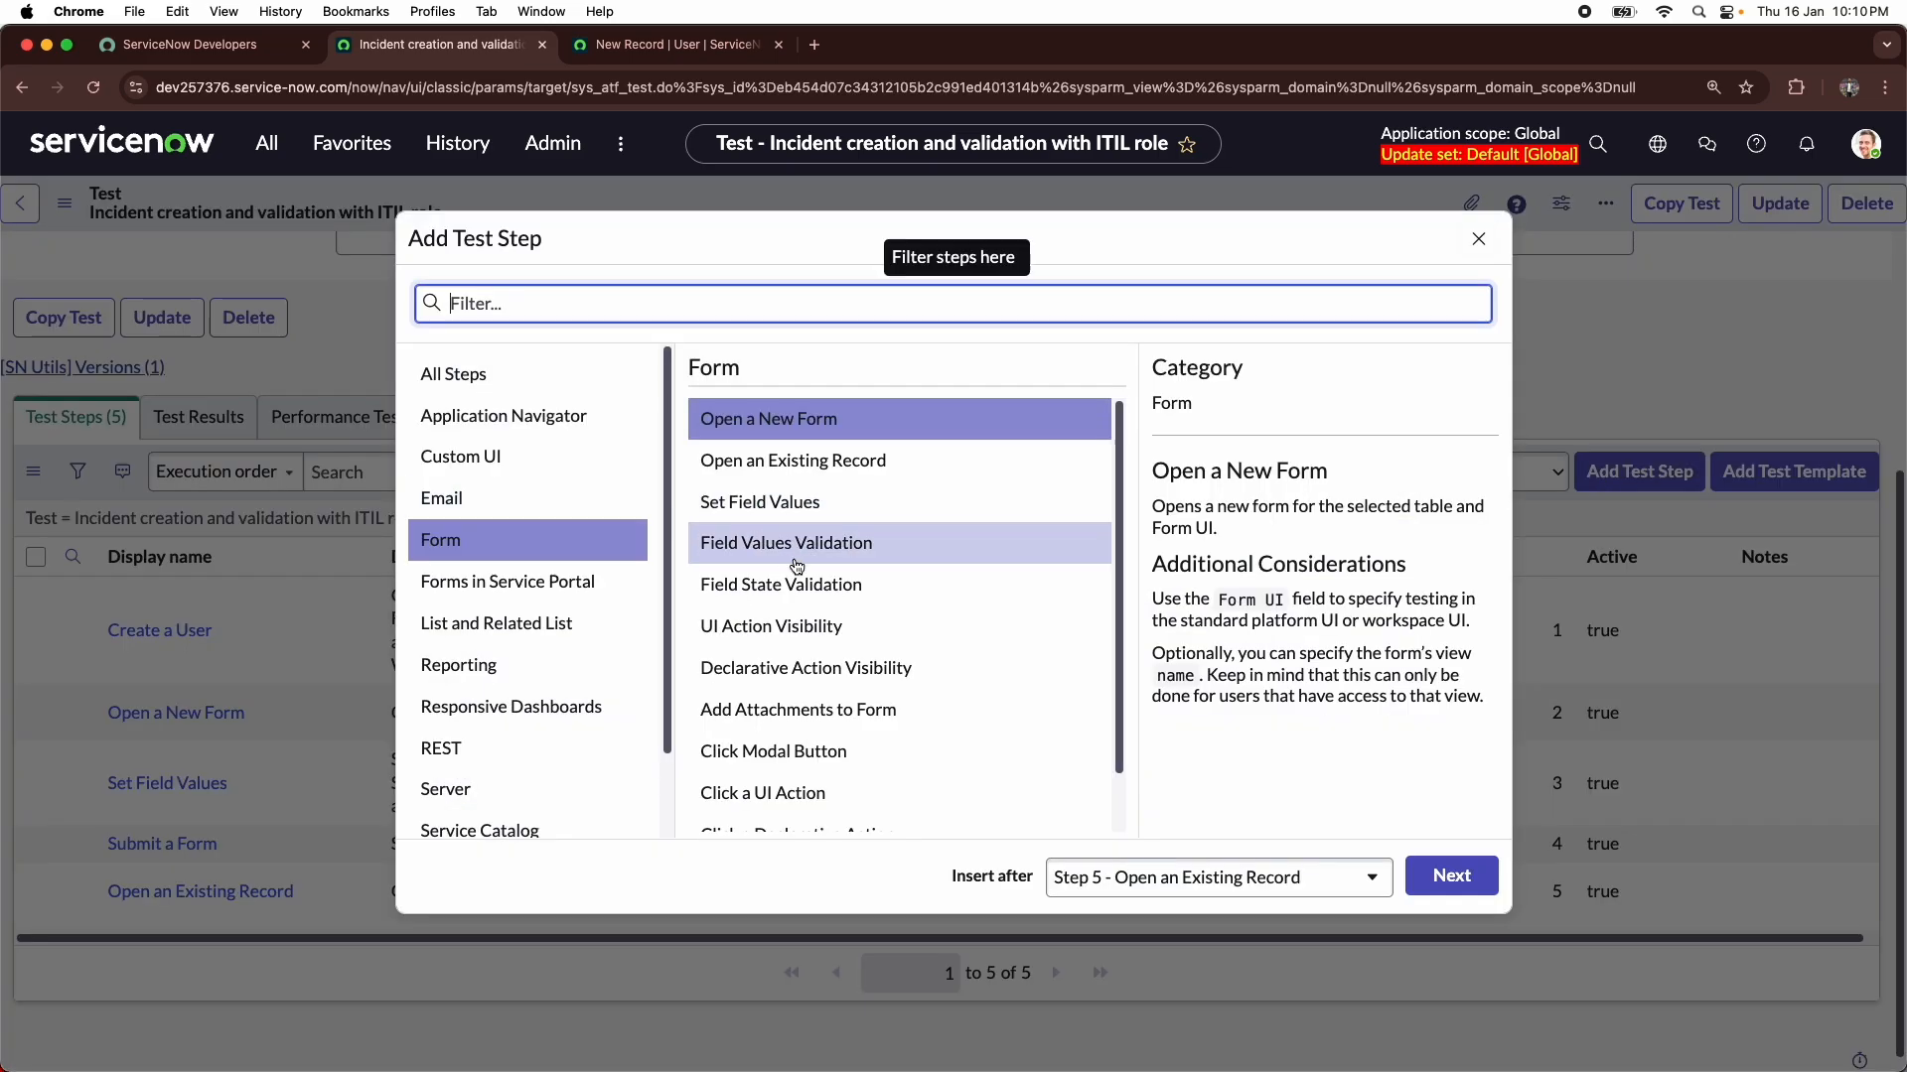
left_click(773, 588)
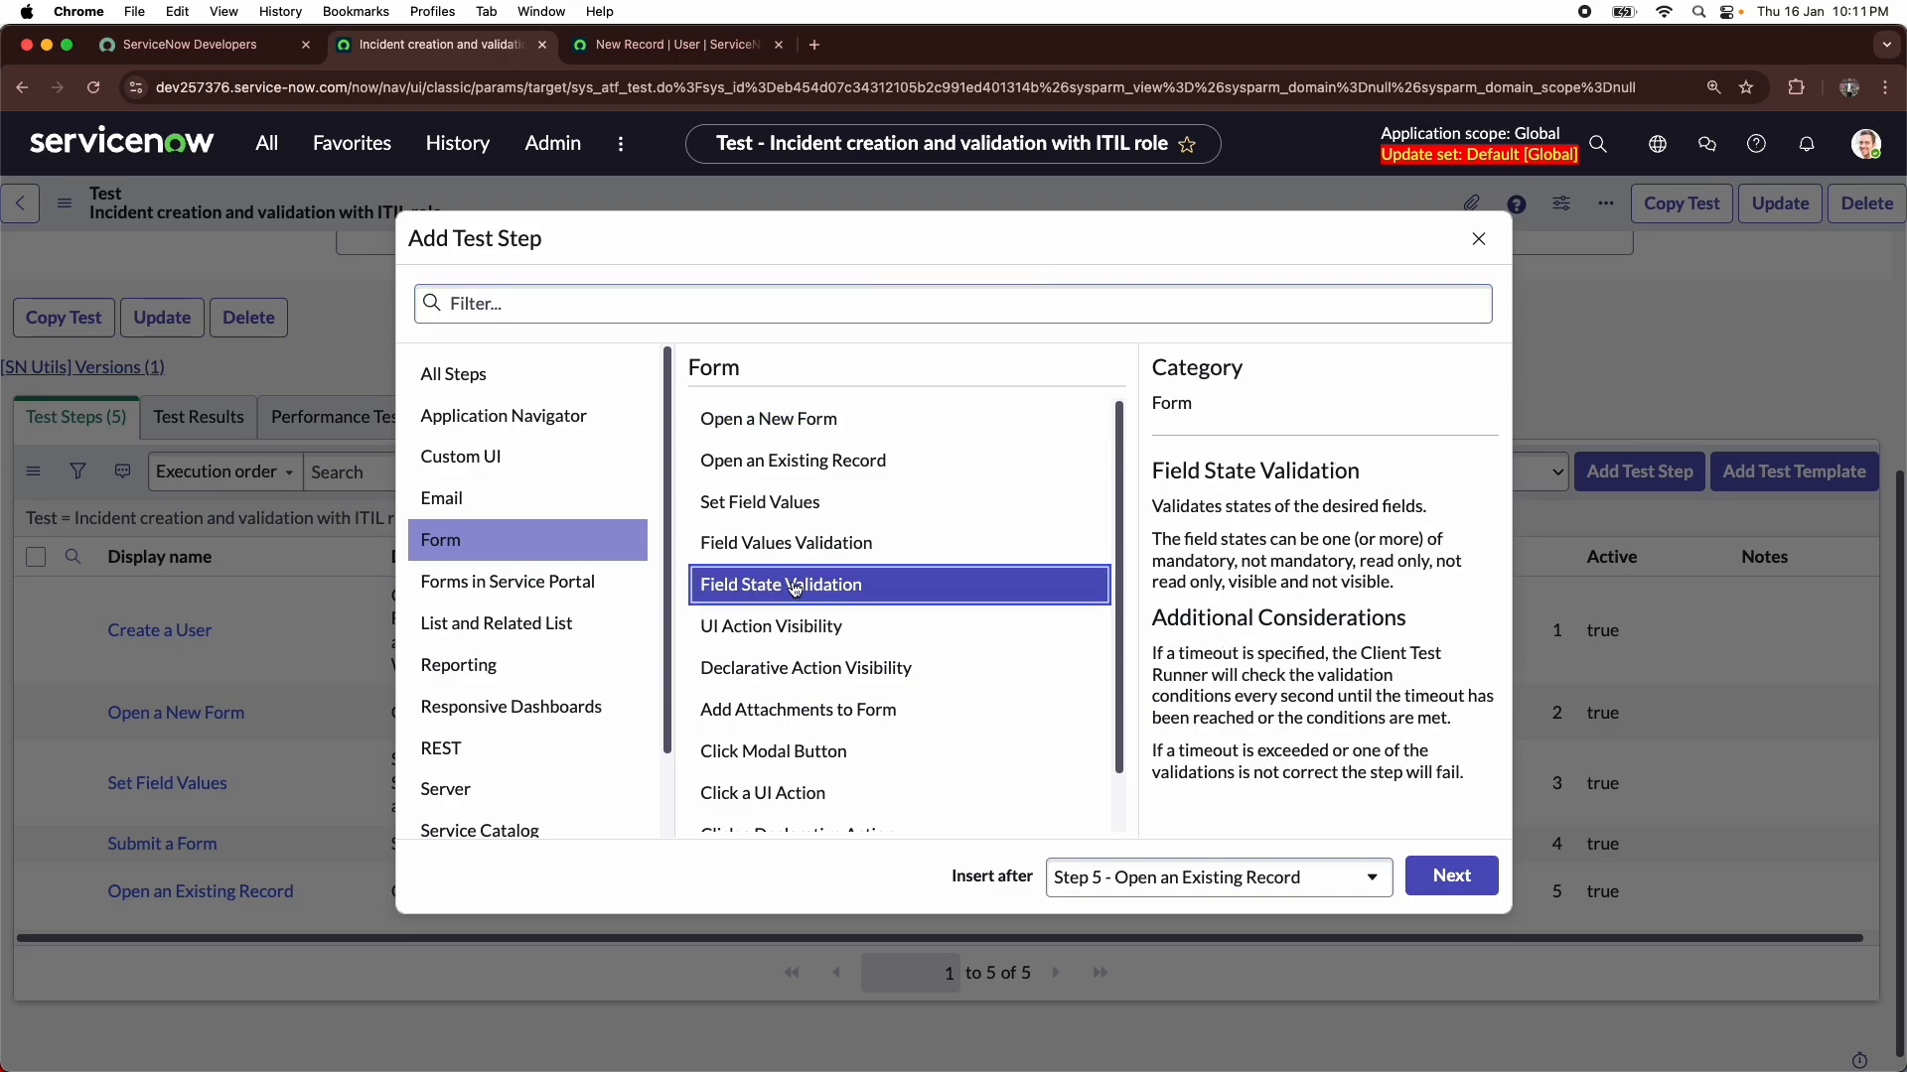
left_click(1417, 885)
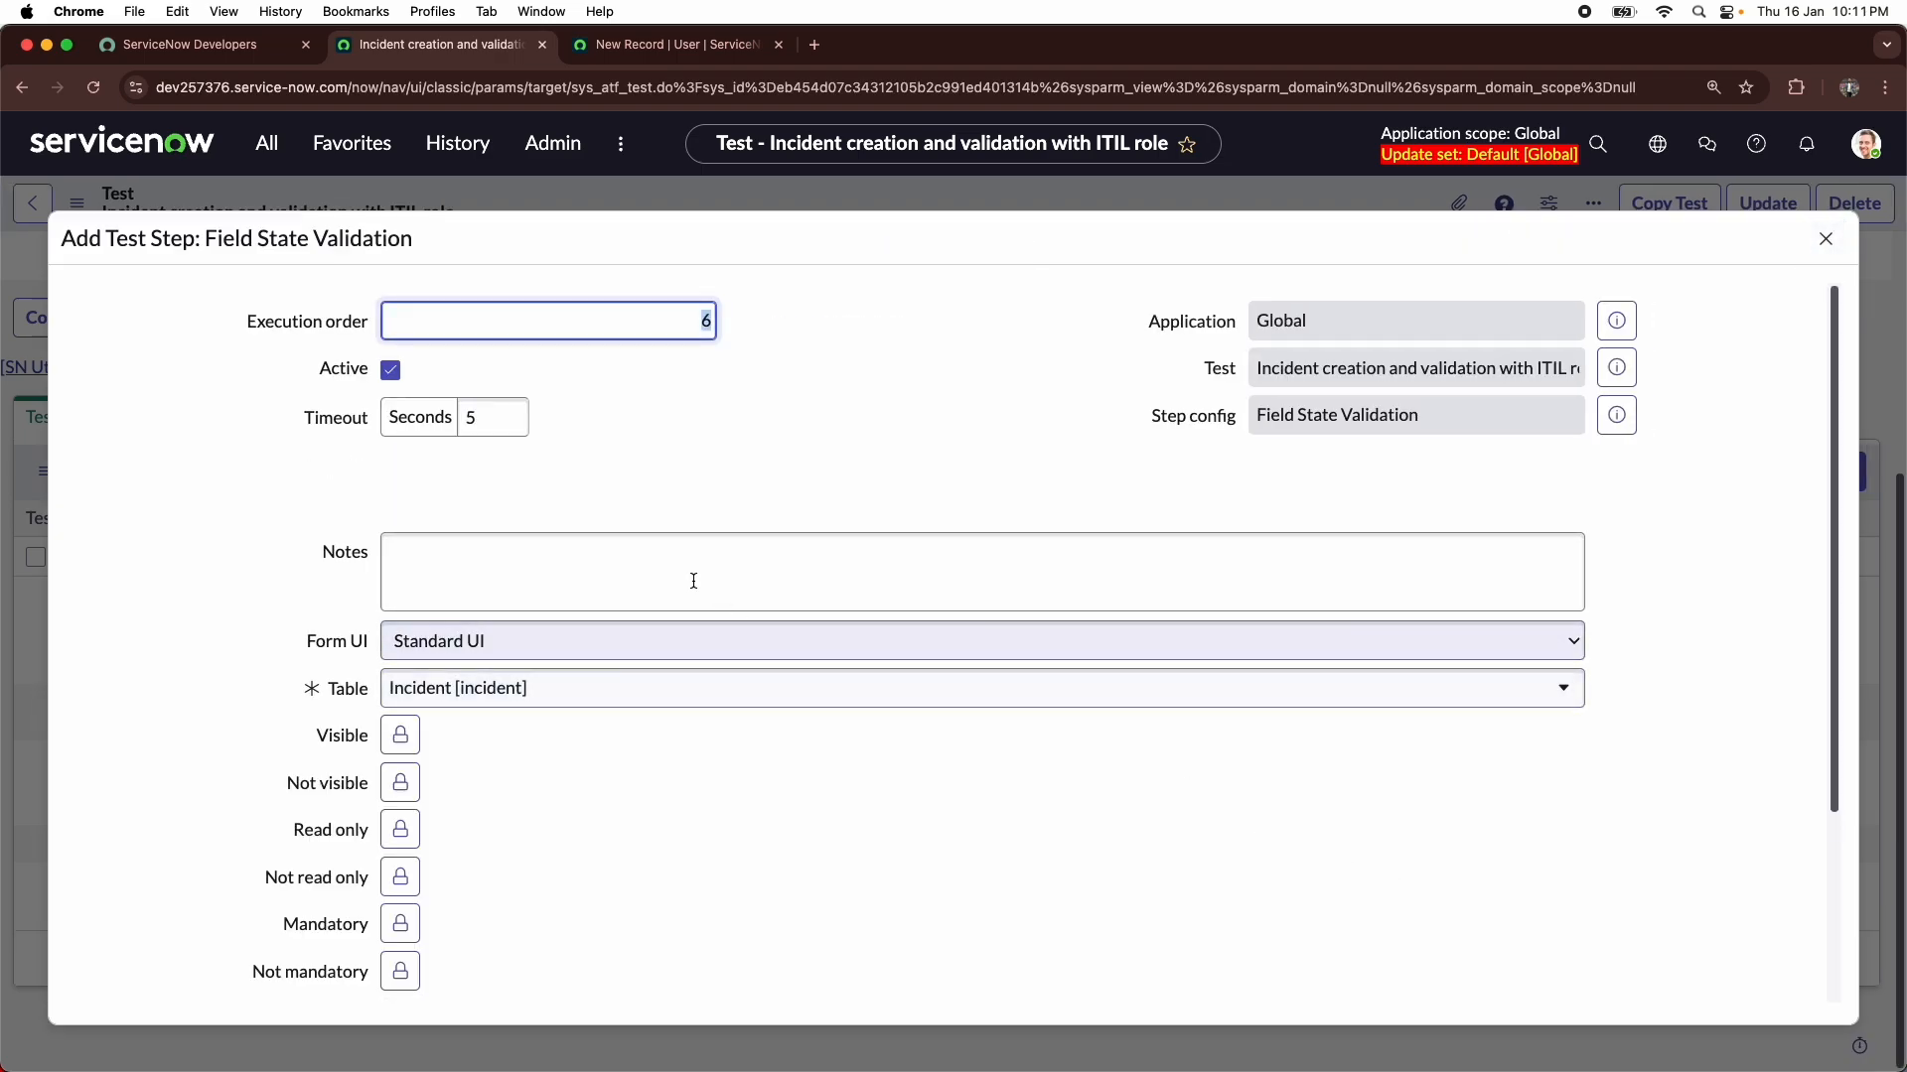
- Set Assignment group and Assigned to as the fields validated as Visible, and lock the selection
scroll(187, 397, "down", 5)
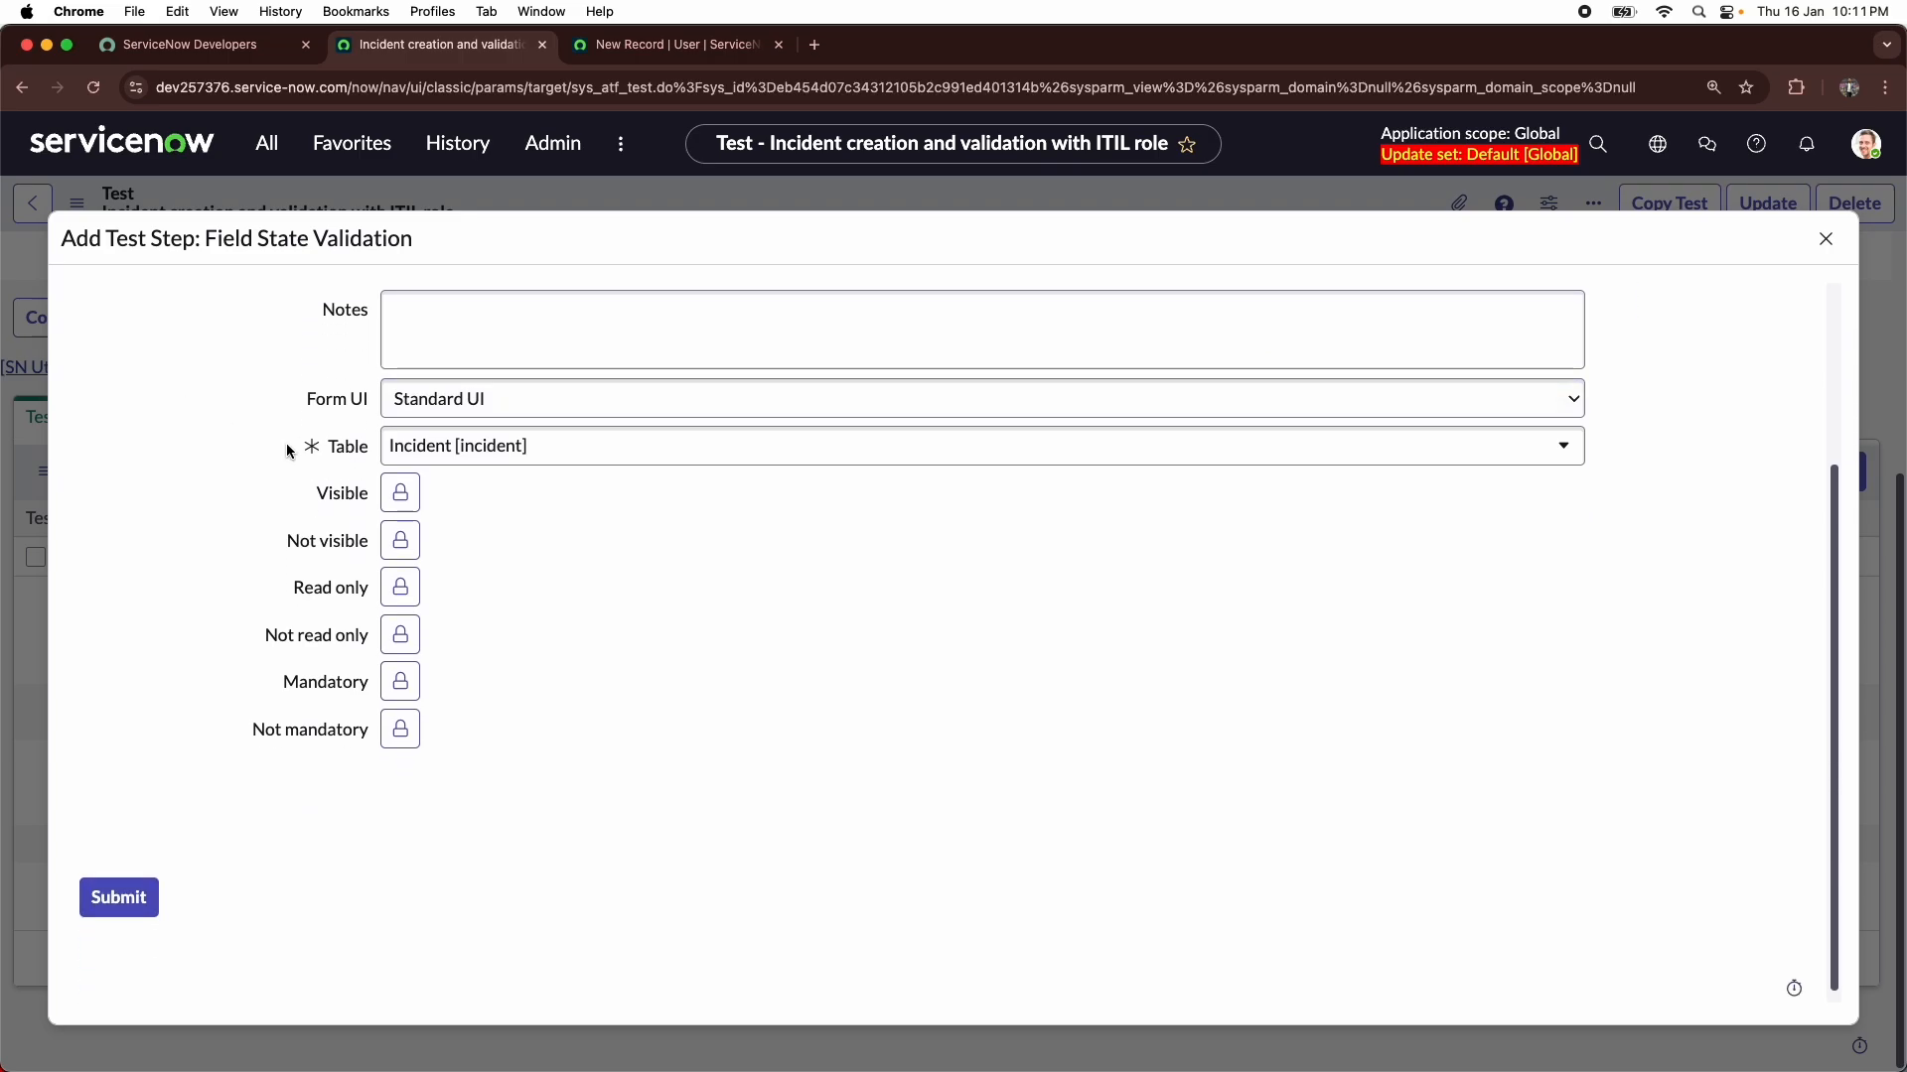
left_click(400, 492)
scroll(442, 571, "down", 3)
left_click(461, 572)
left_click(913, 564)
left_click(433, 591)
left_click(900, 583)
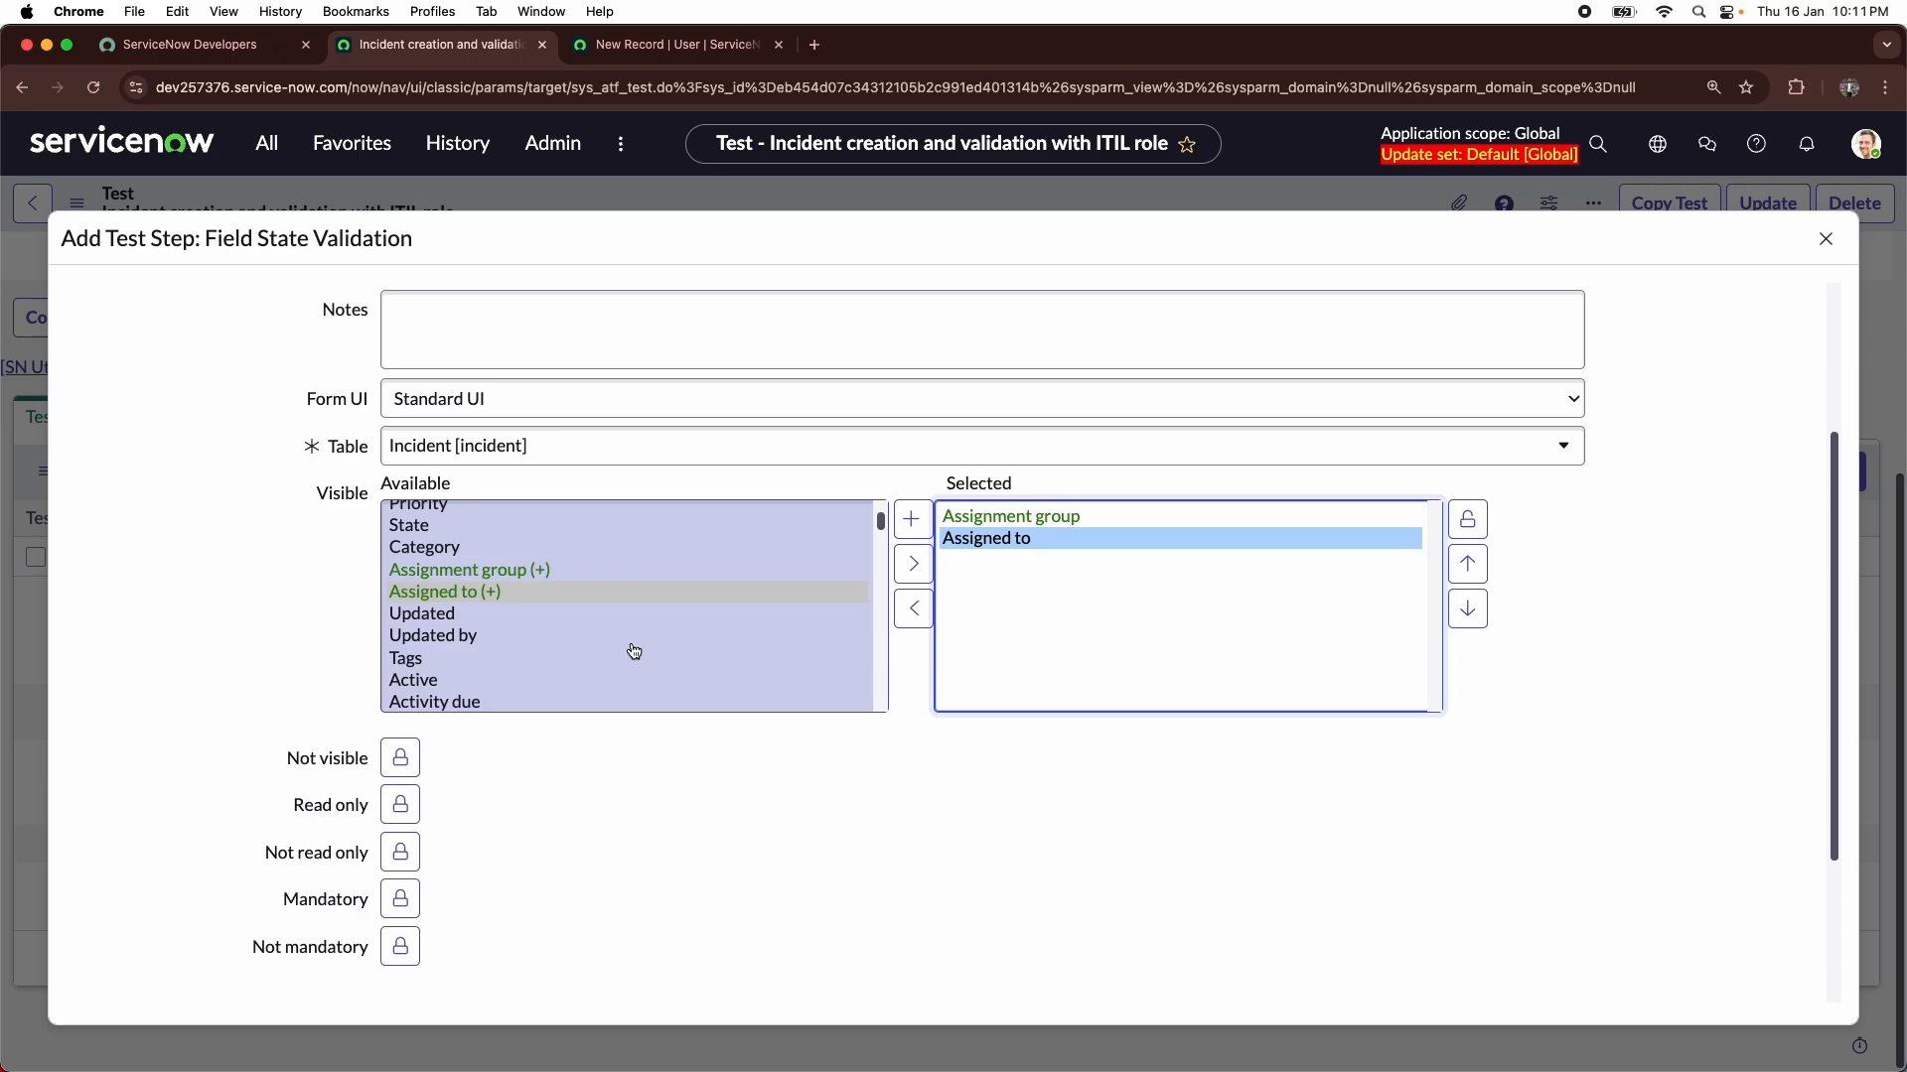
left_click(1467, 519)
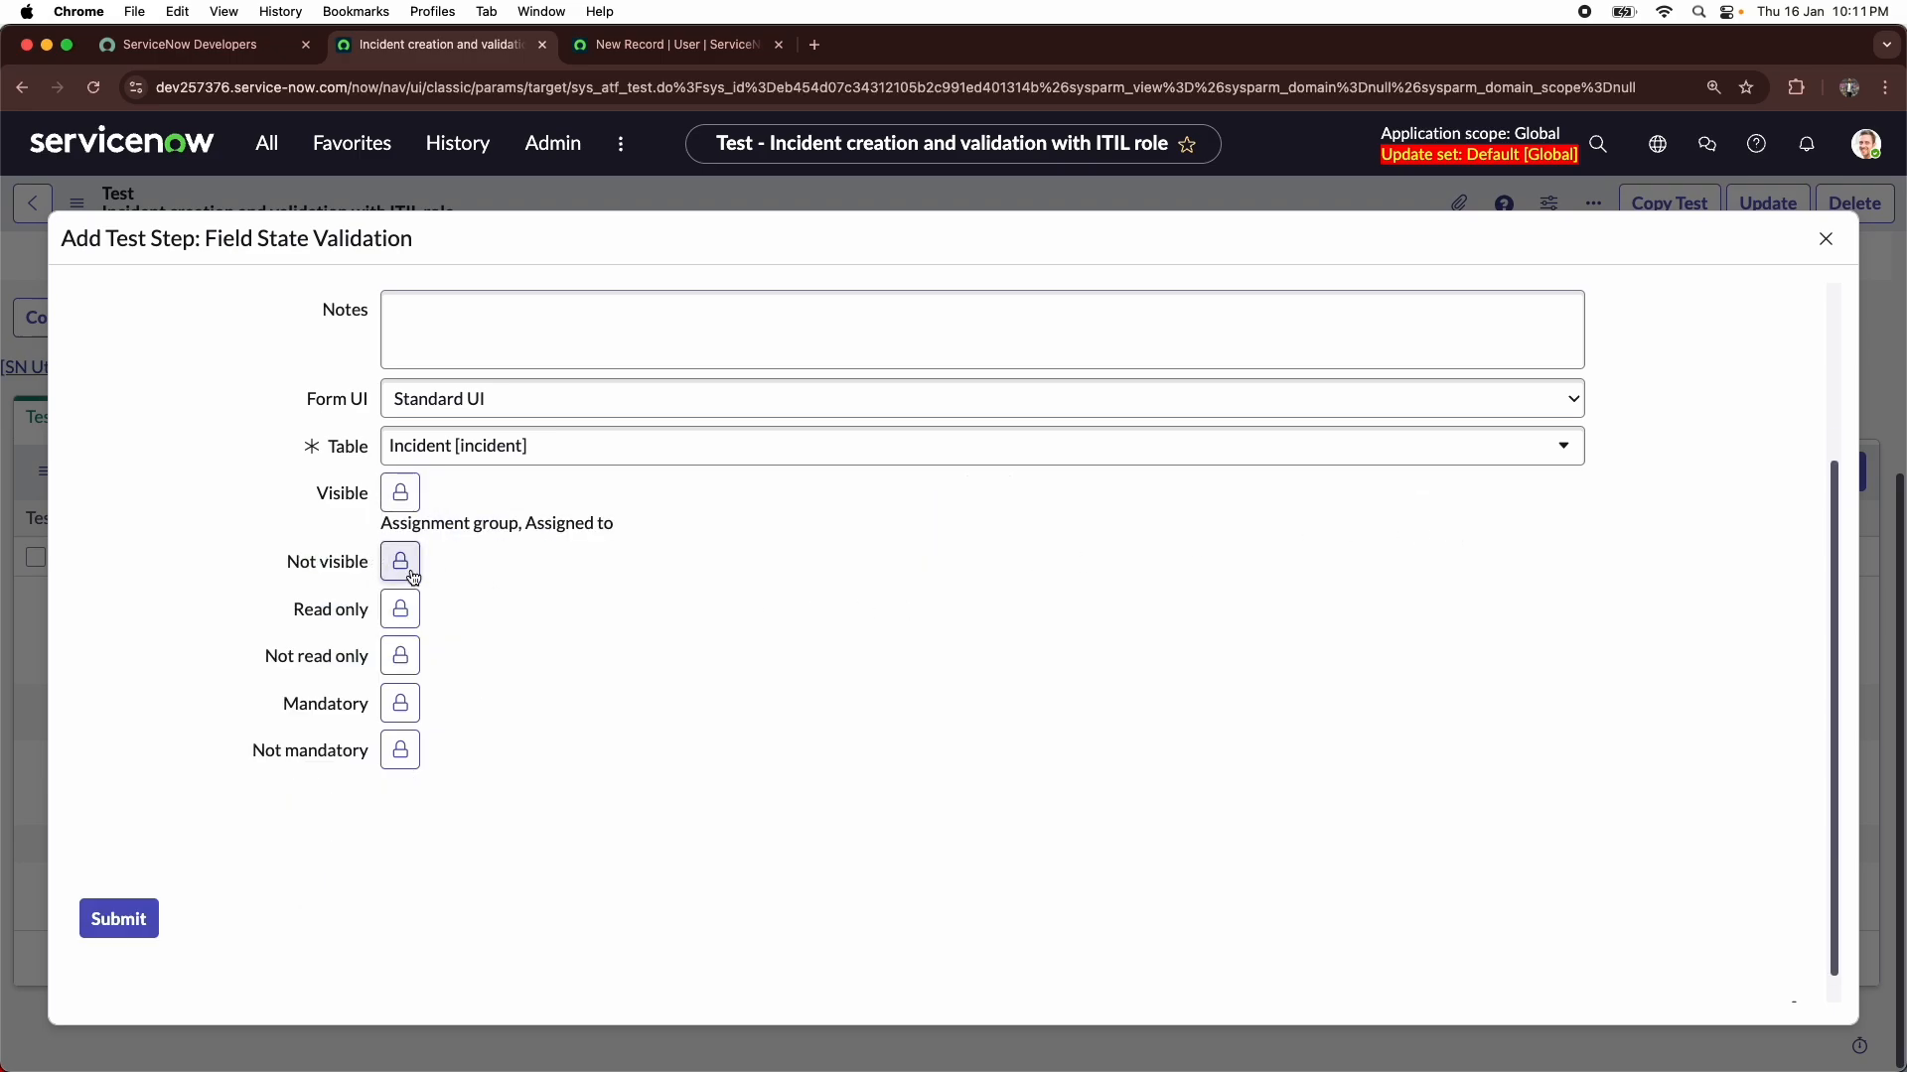
- Set Caller and Short description as the fields validated as Mandatory, and lock the selection
left_click(400, 695)
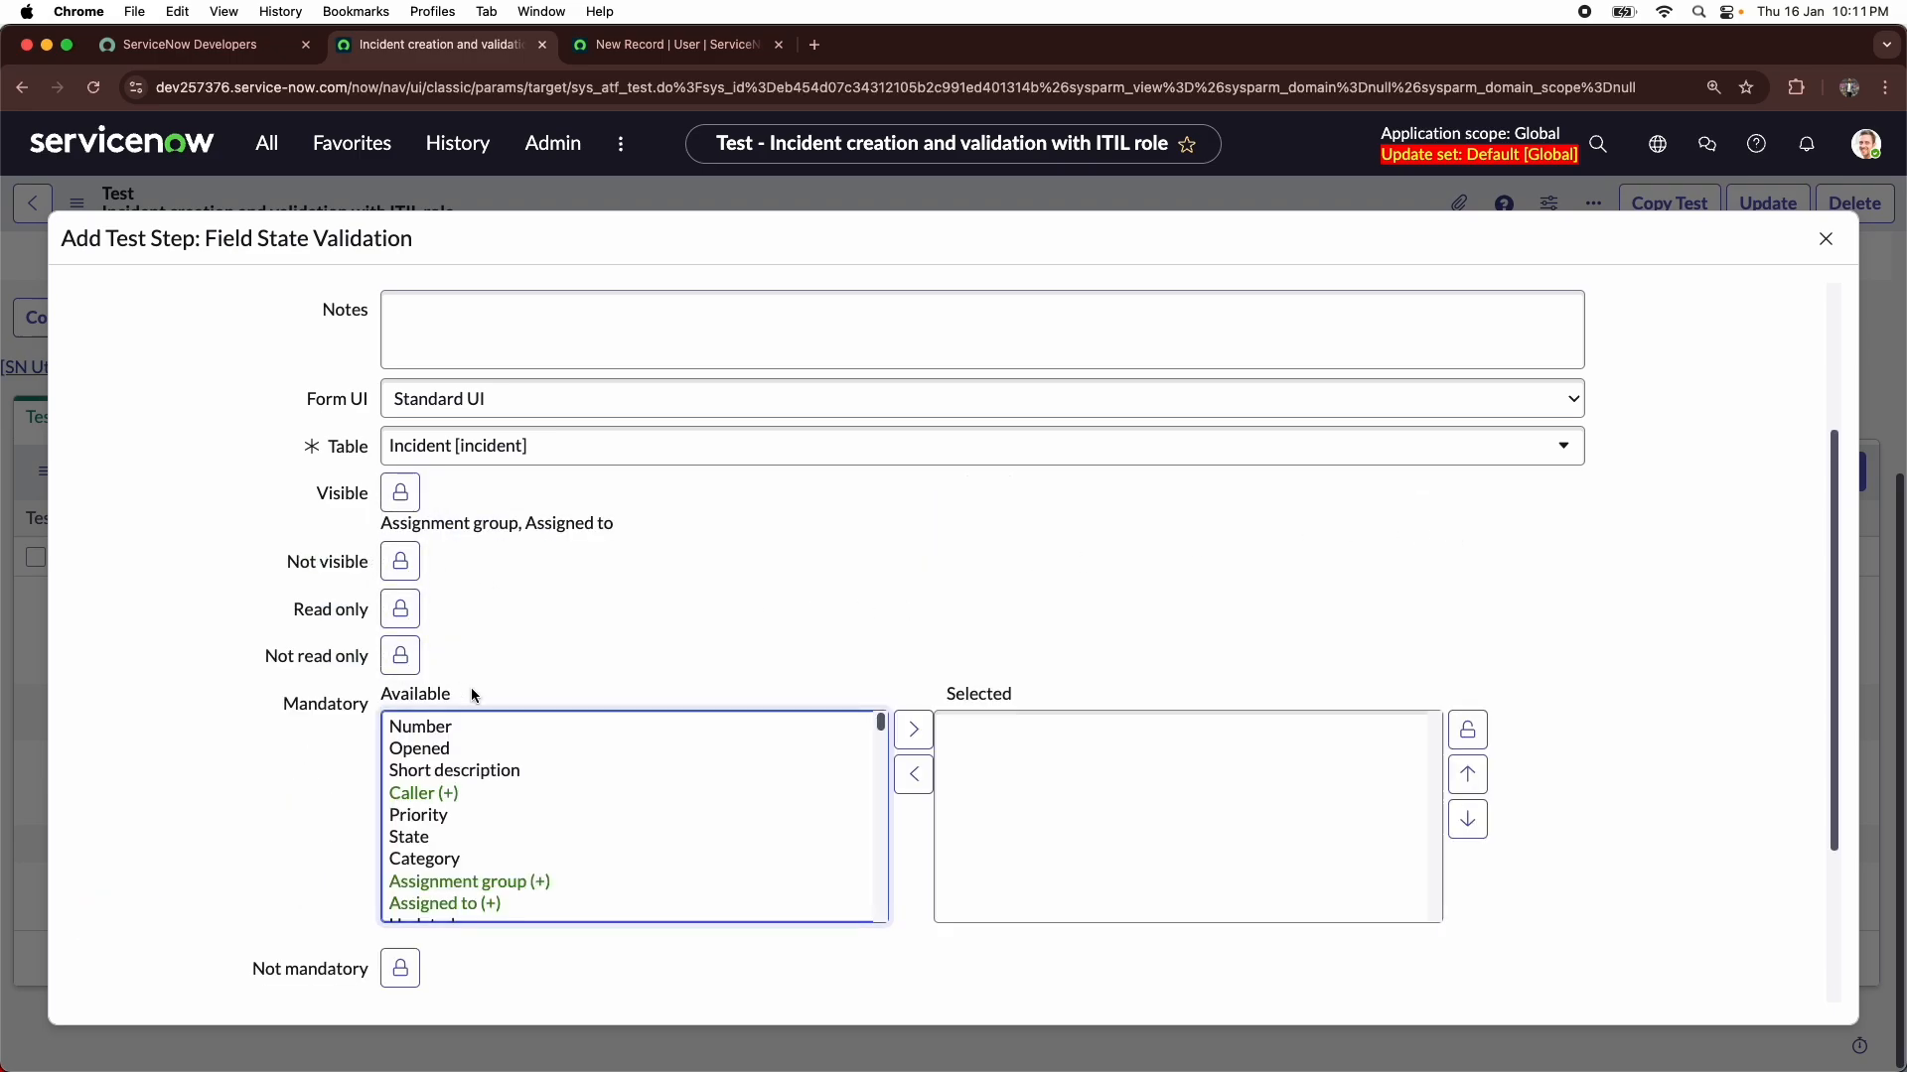
left_click(449, 793)
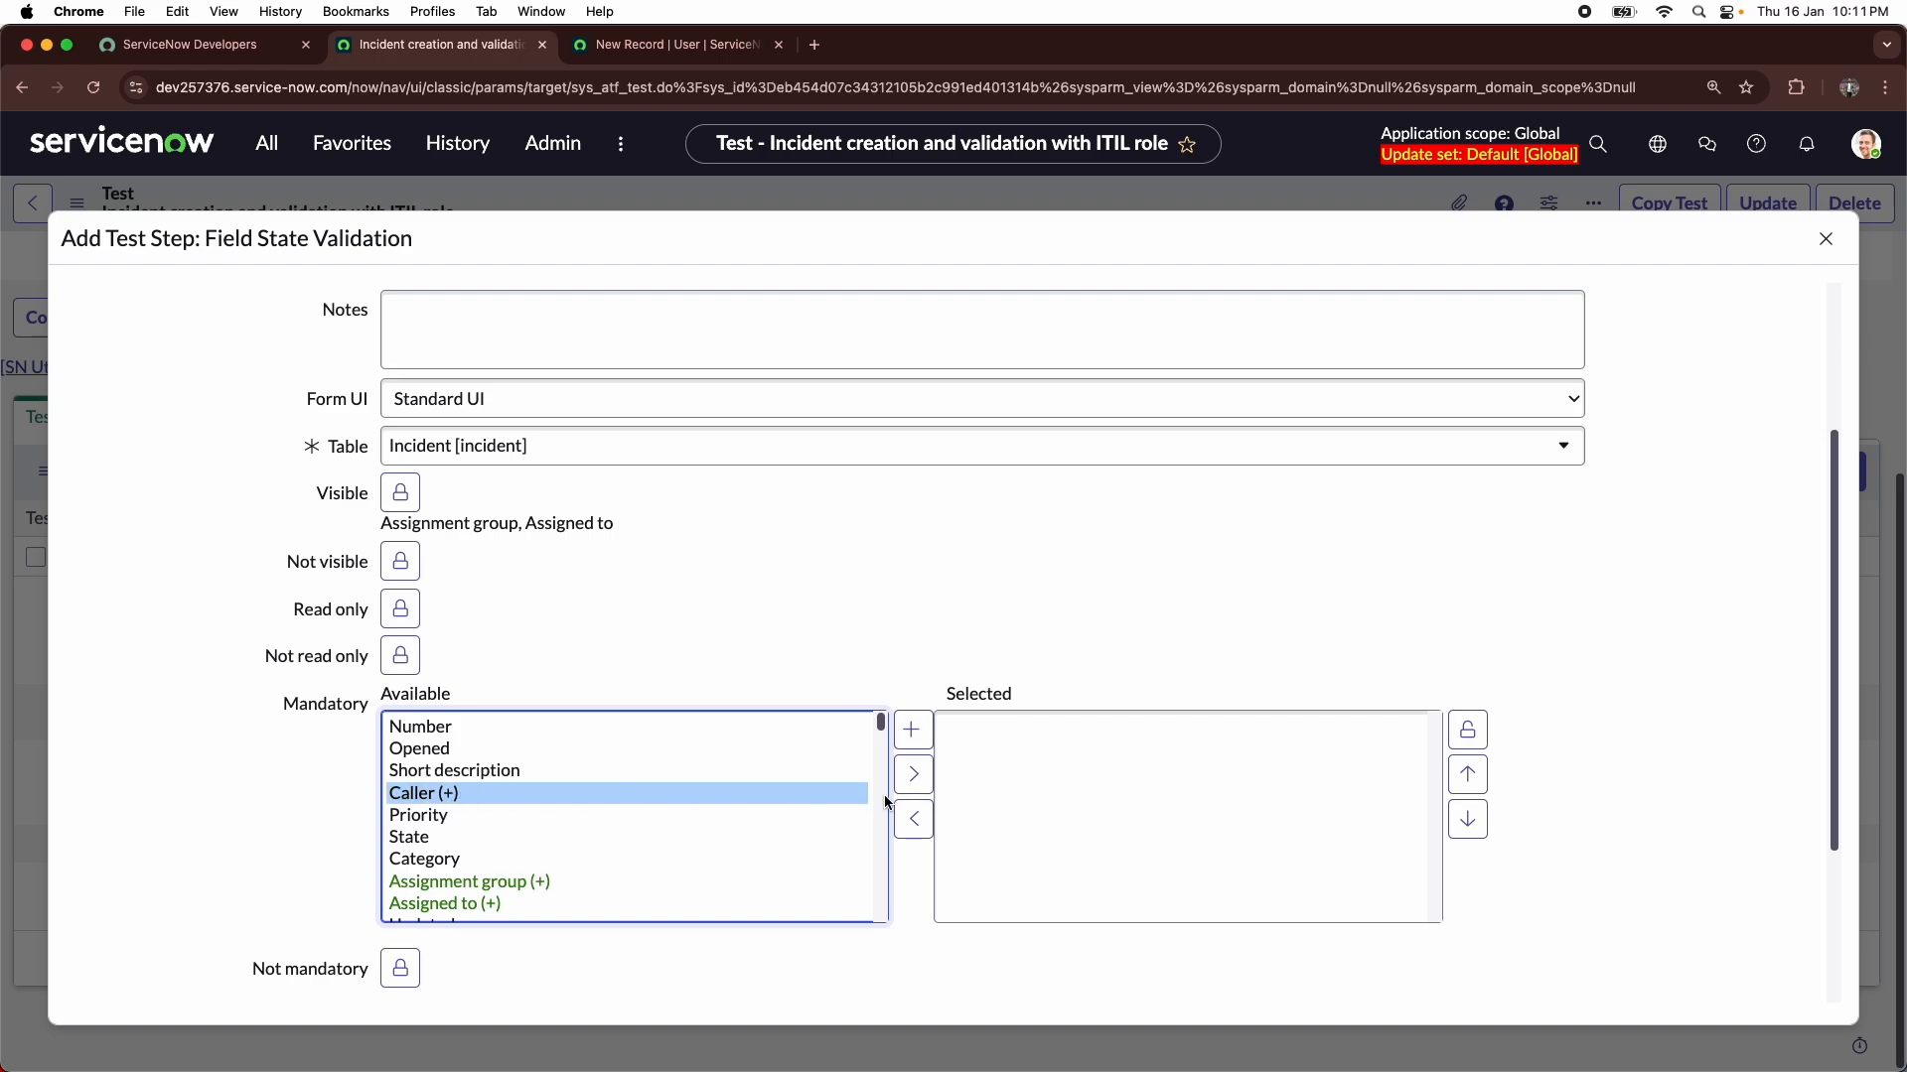
left_click(913, 774)
scroll(477, 870, "down", 3)
scroll(477, 818, "up", 3)
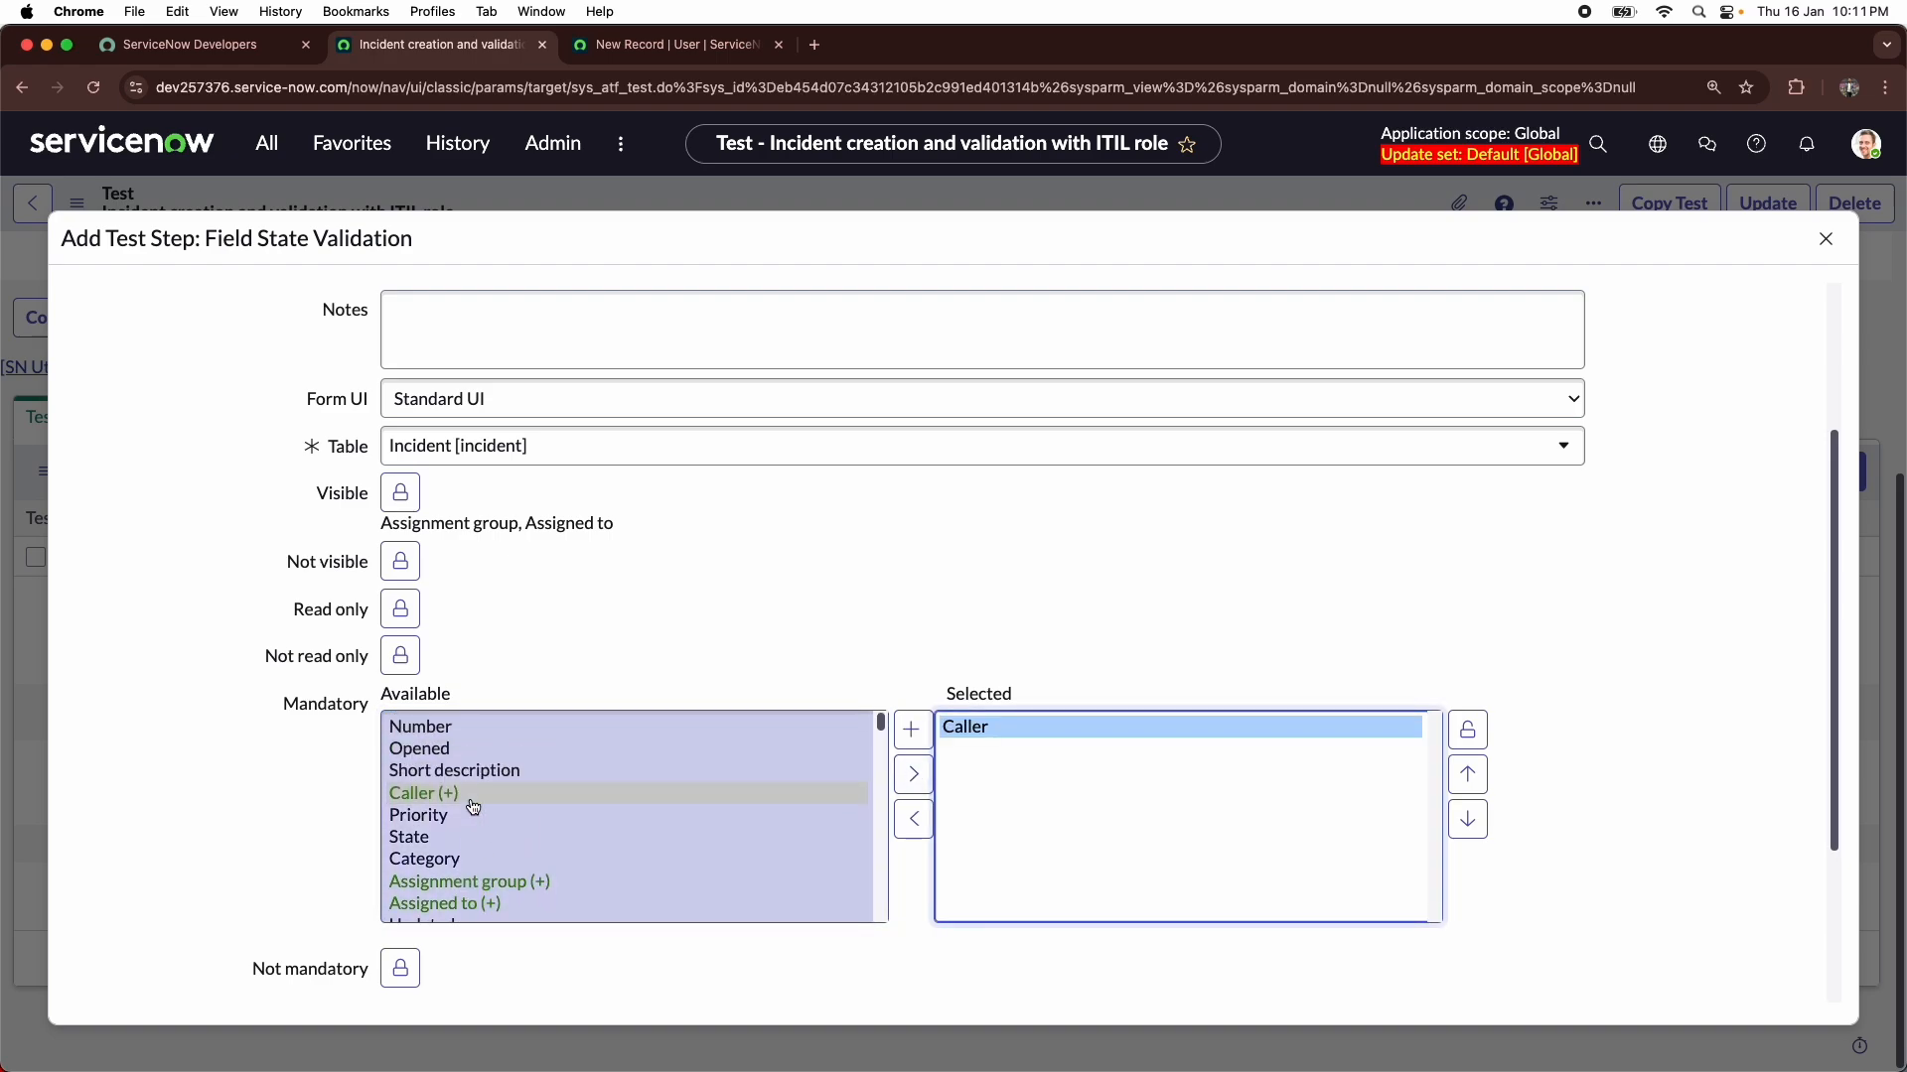
left_click(476, 770)
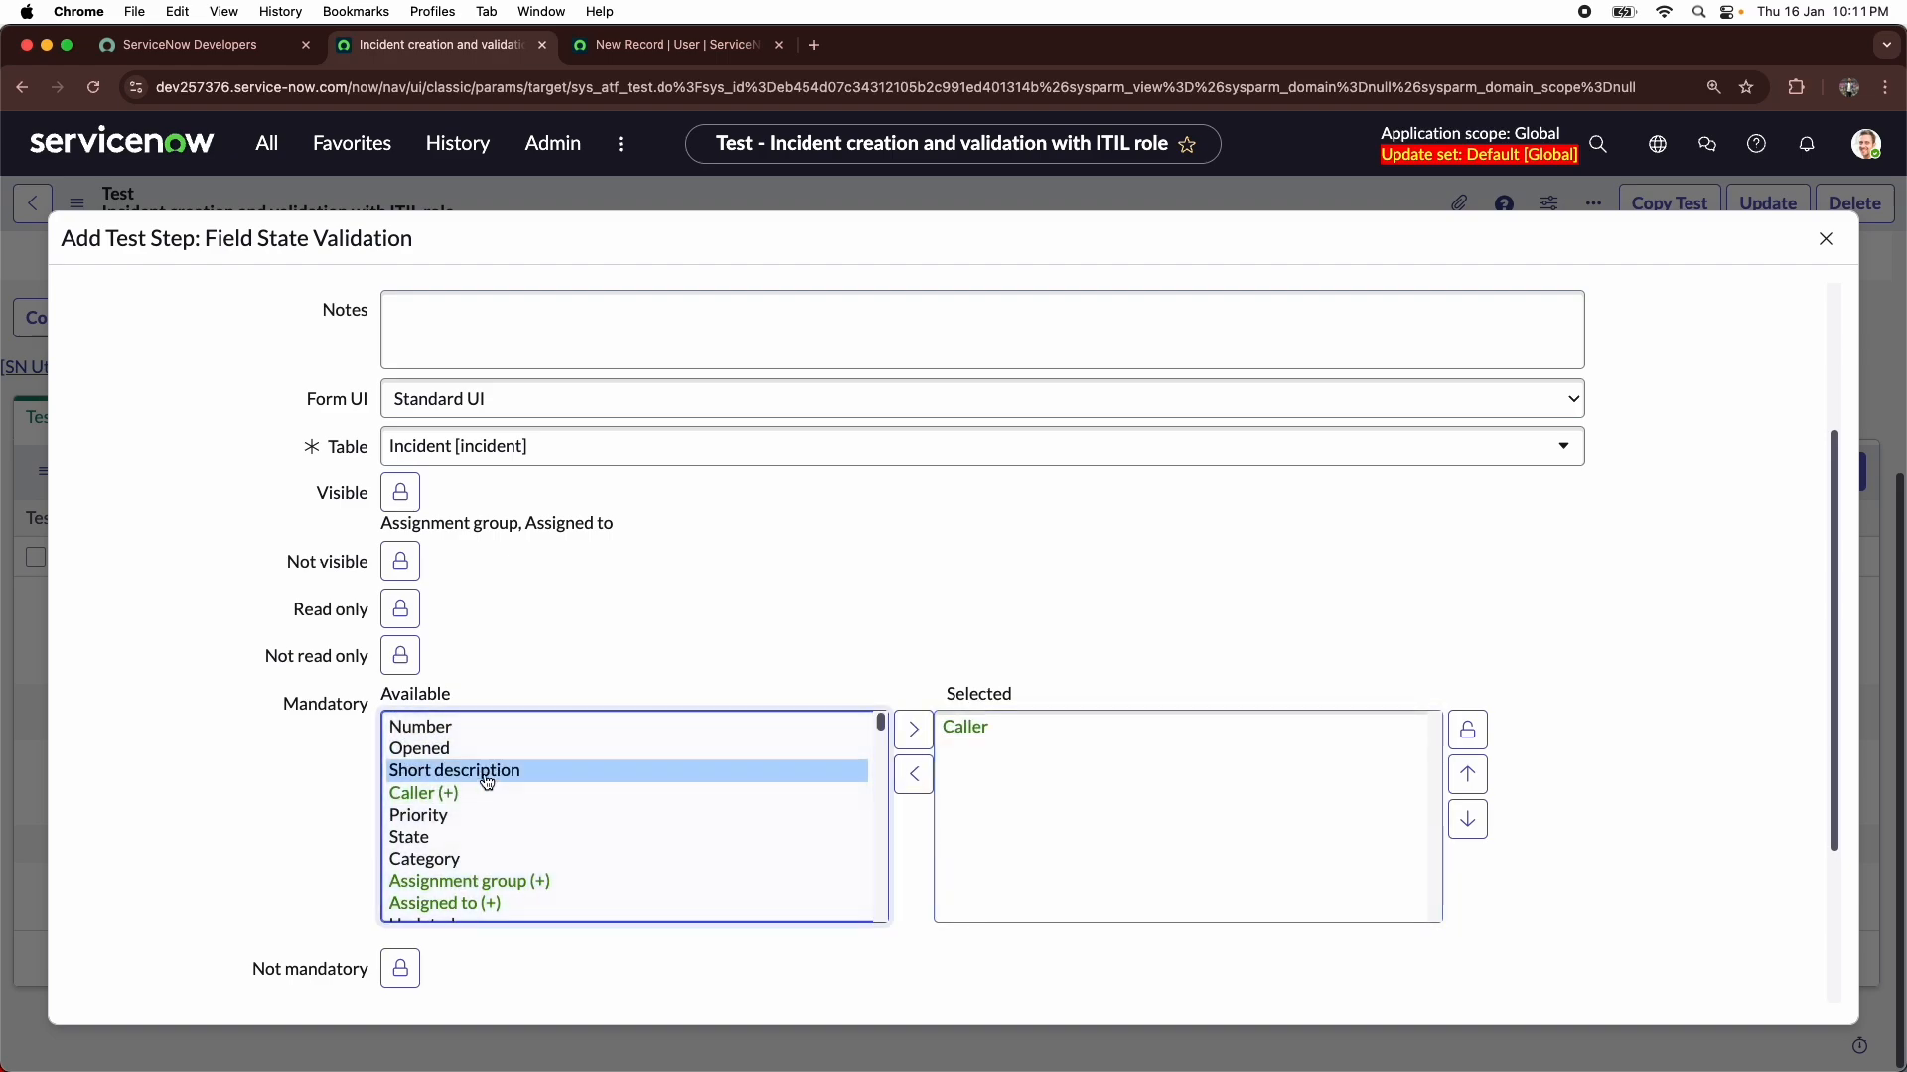
left_click(911, 735)
left_click(1460, 743)
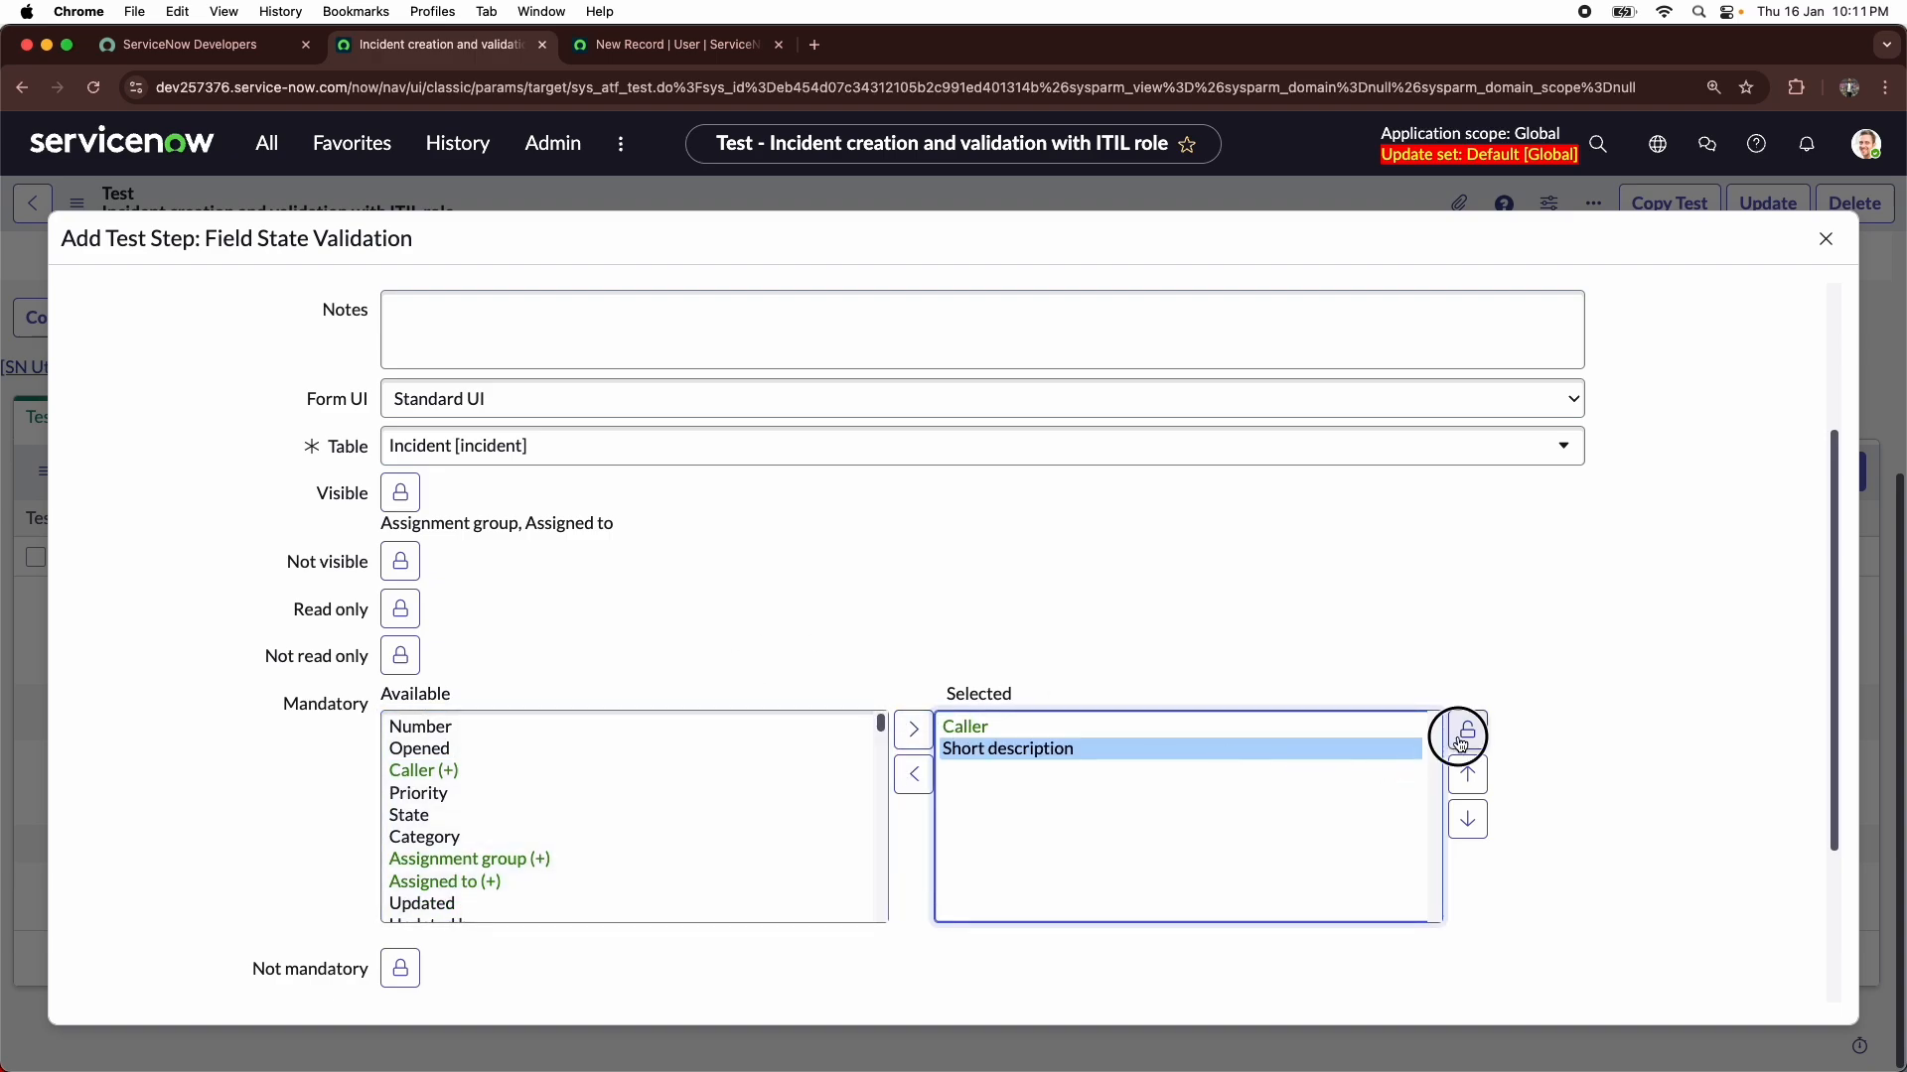
- Set Additional comments as the field validated as Not mandatory, and lock the selection
left_click(400, 775)
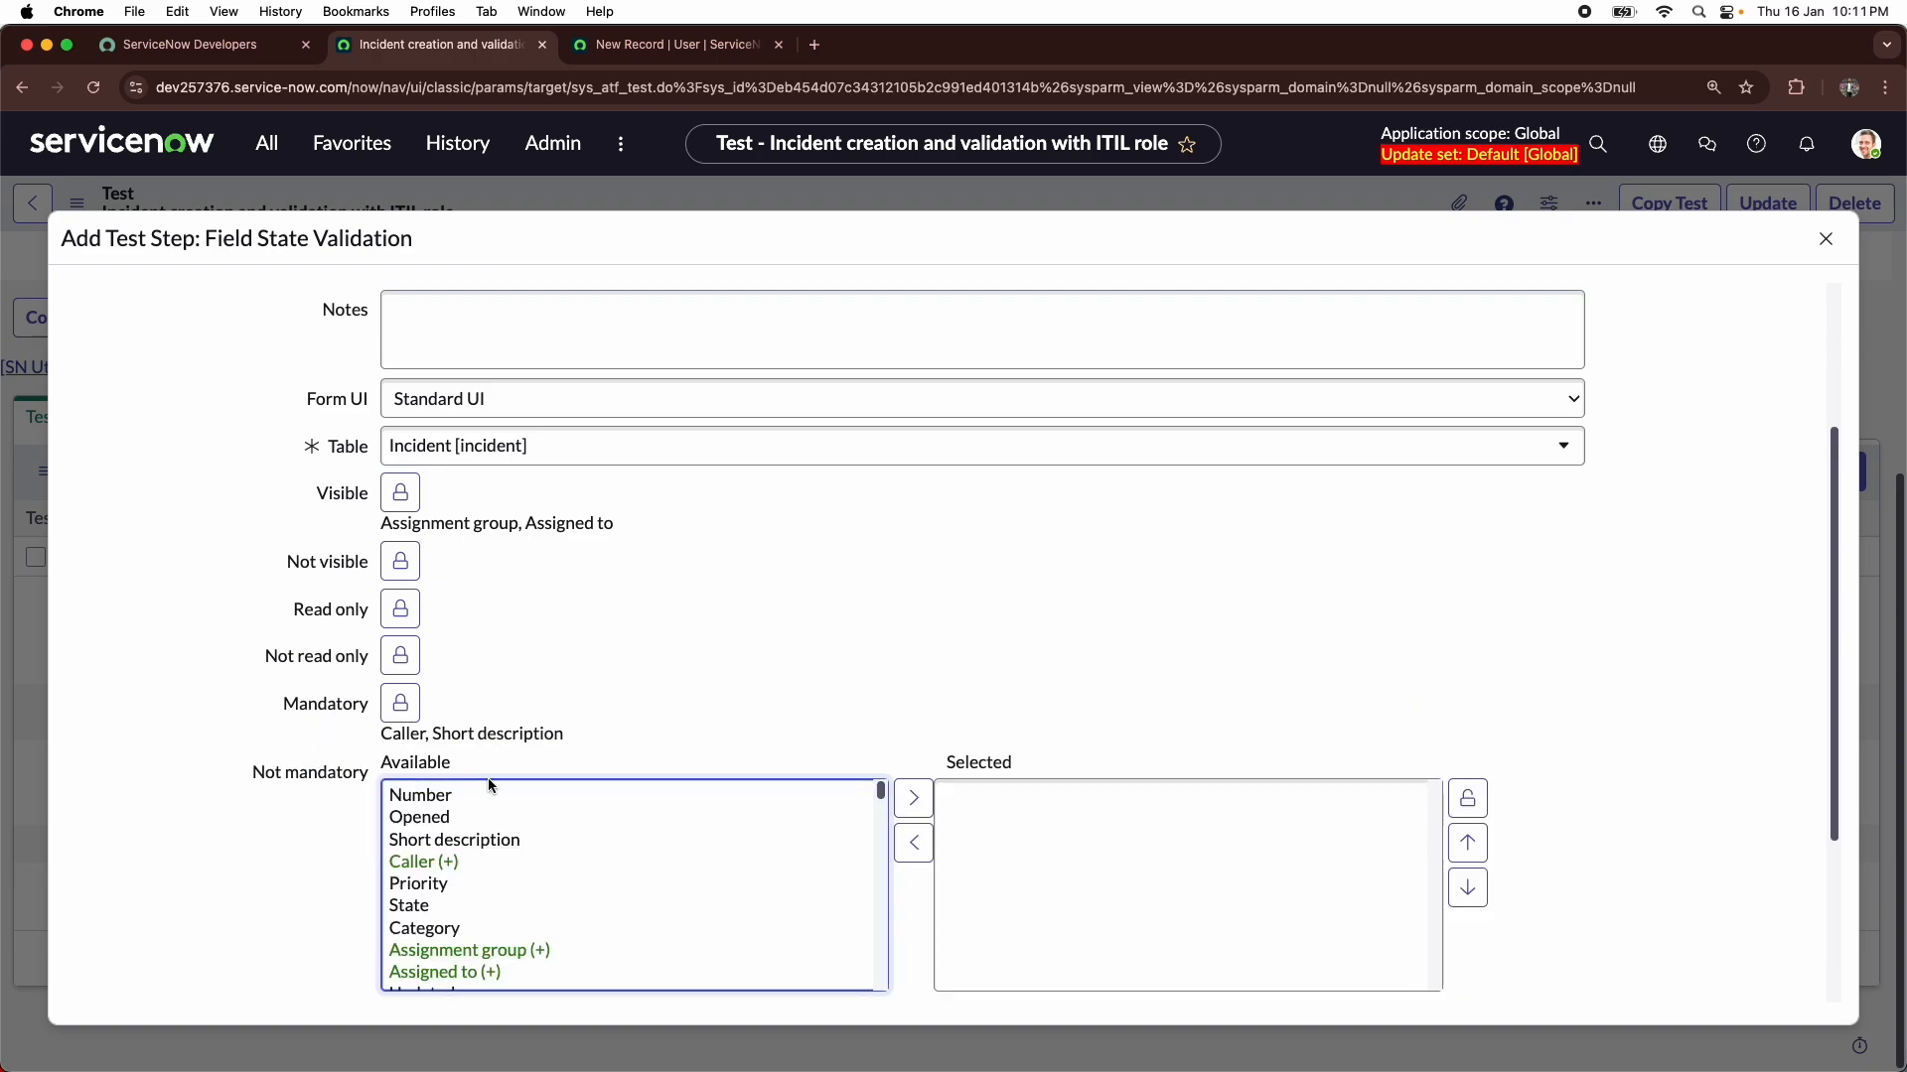
scroll(501, 865, "down", 3)
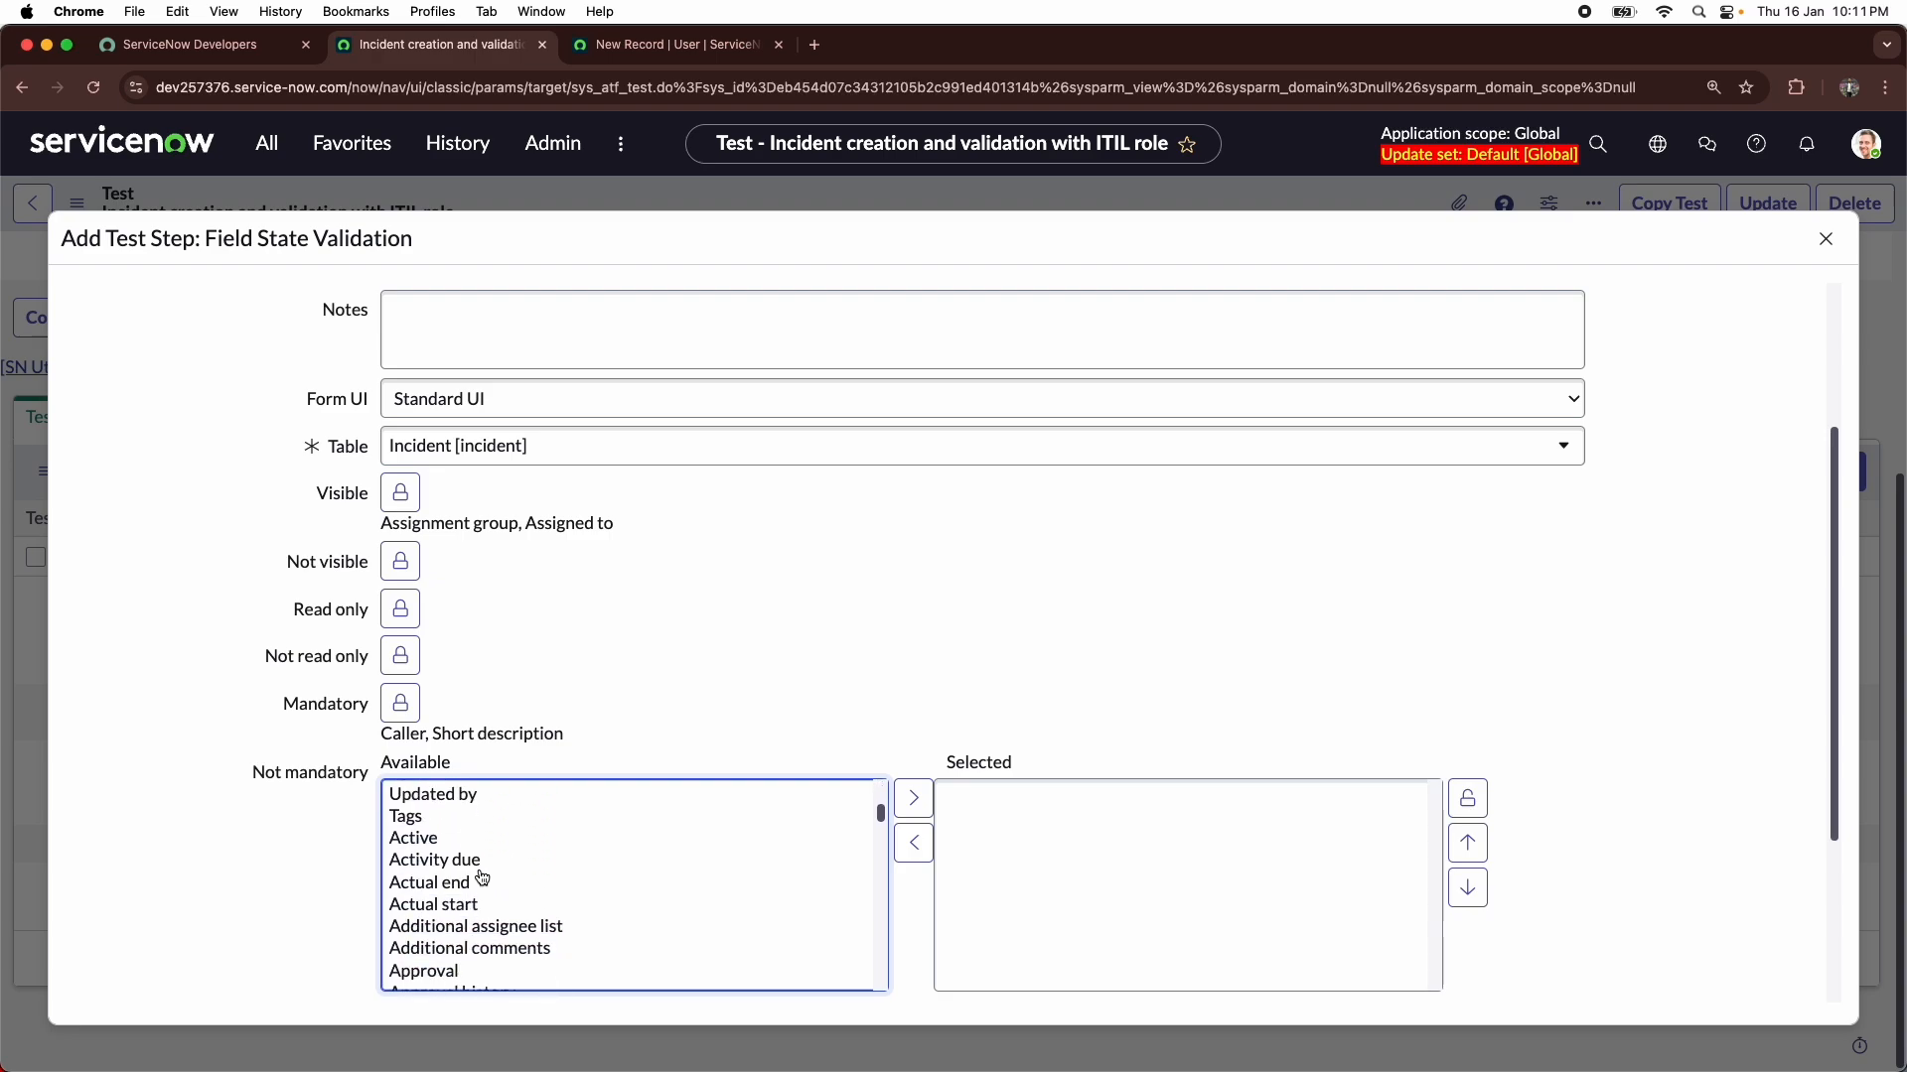
scroll(492, 866, "down", 2)
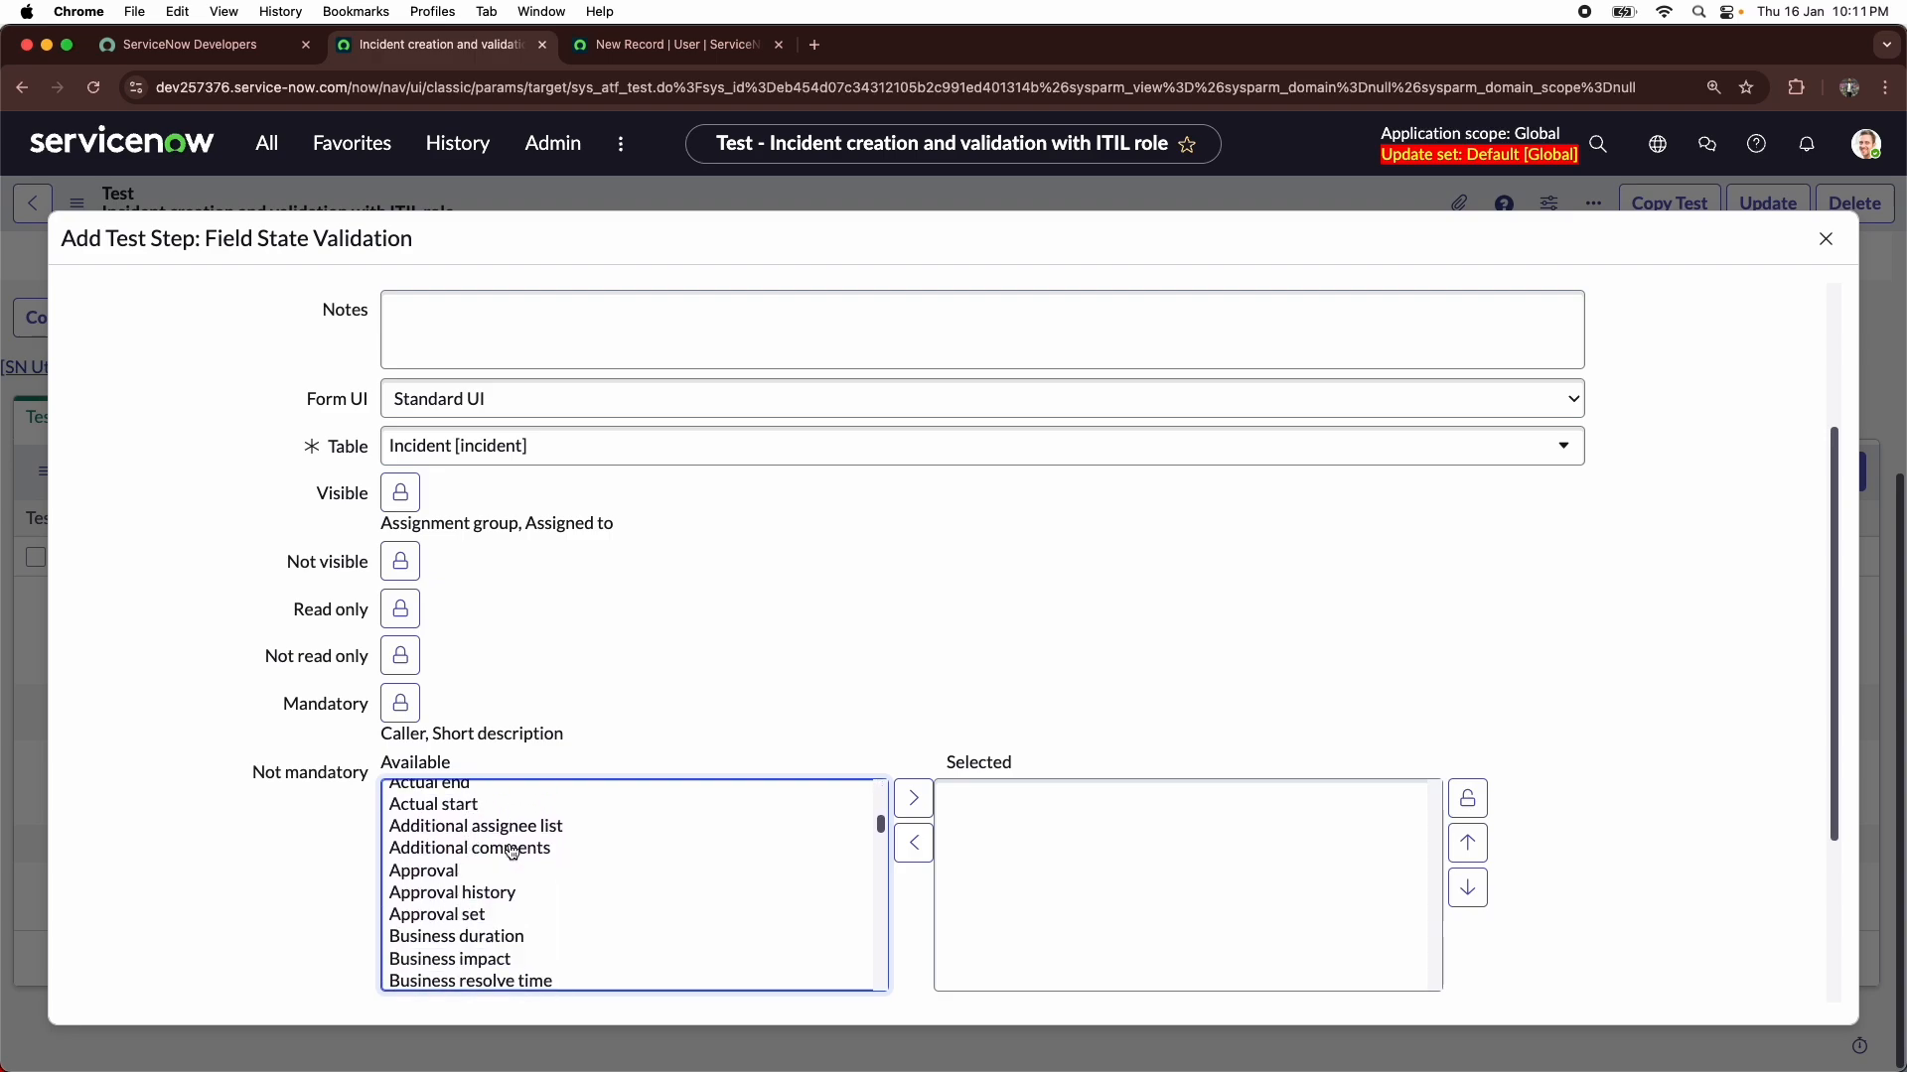
left_click(512, 851)
left_click(912, 797)
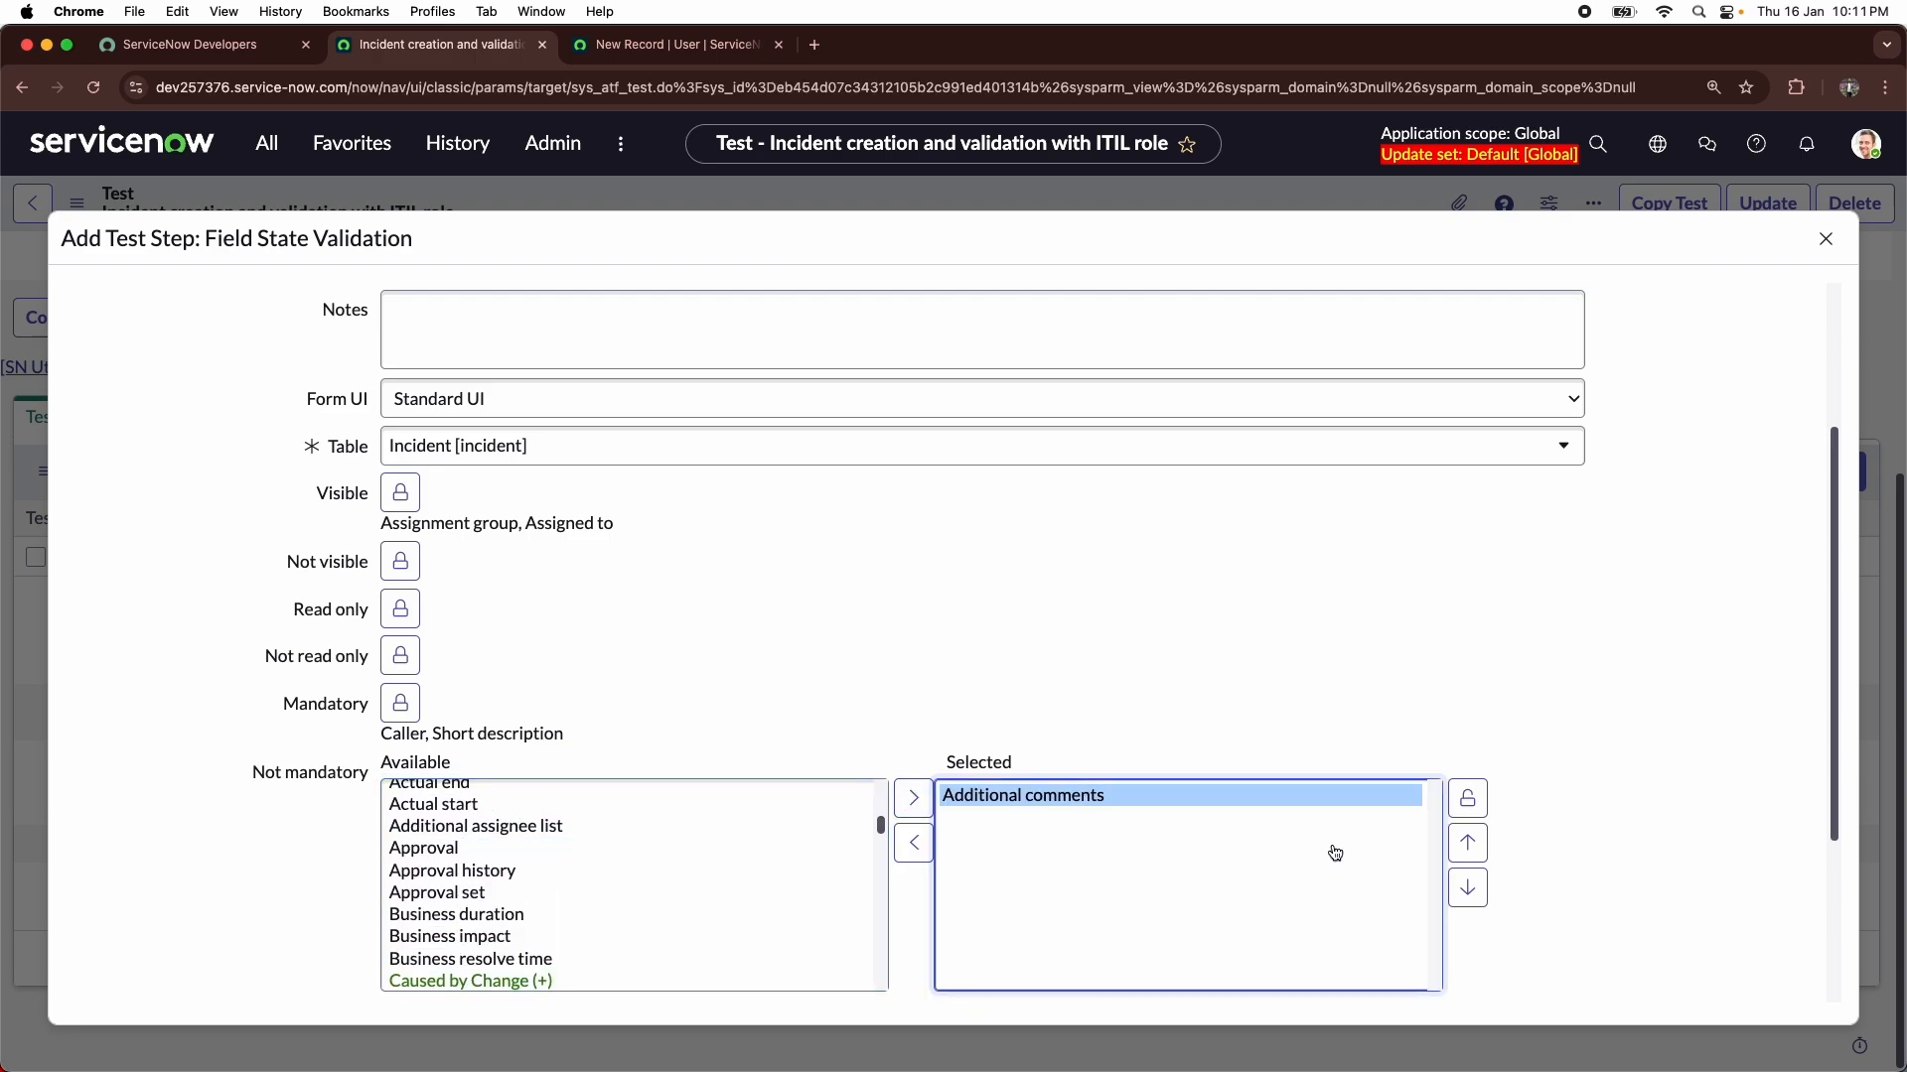
left_click(1470, 812)
- Check the Visible, Mandatory and Not mandatory selections and submit the Field State Validation step
scroll(1135, 735, "up", 3)
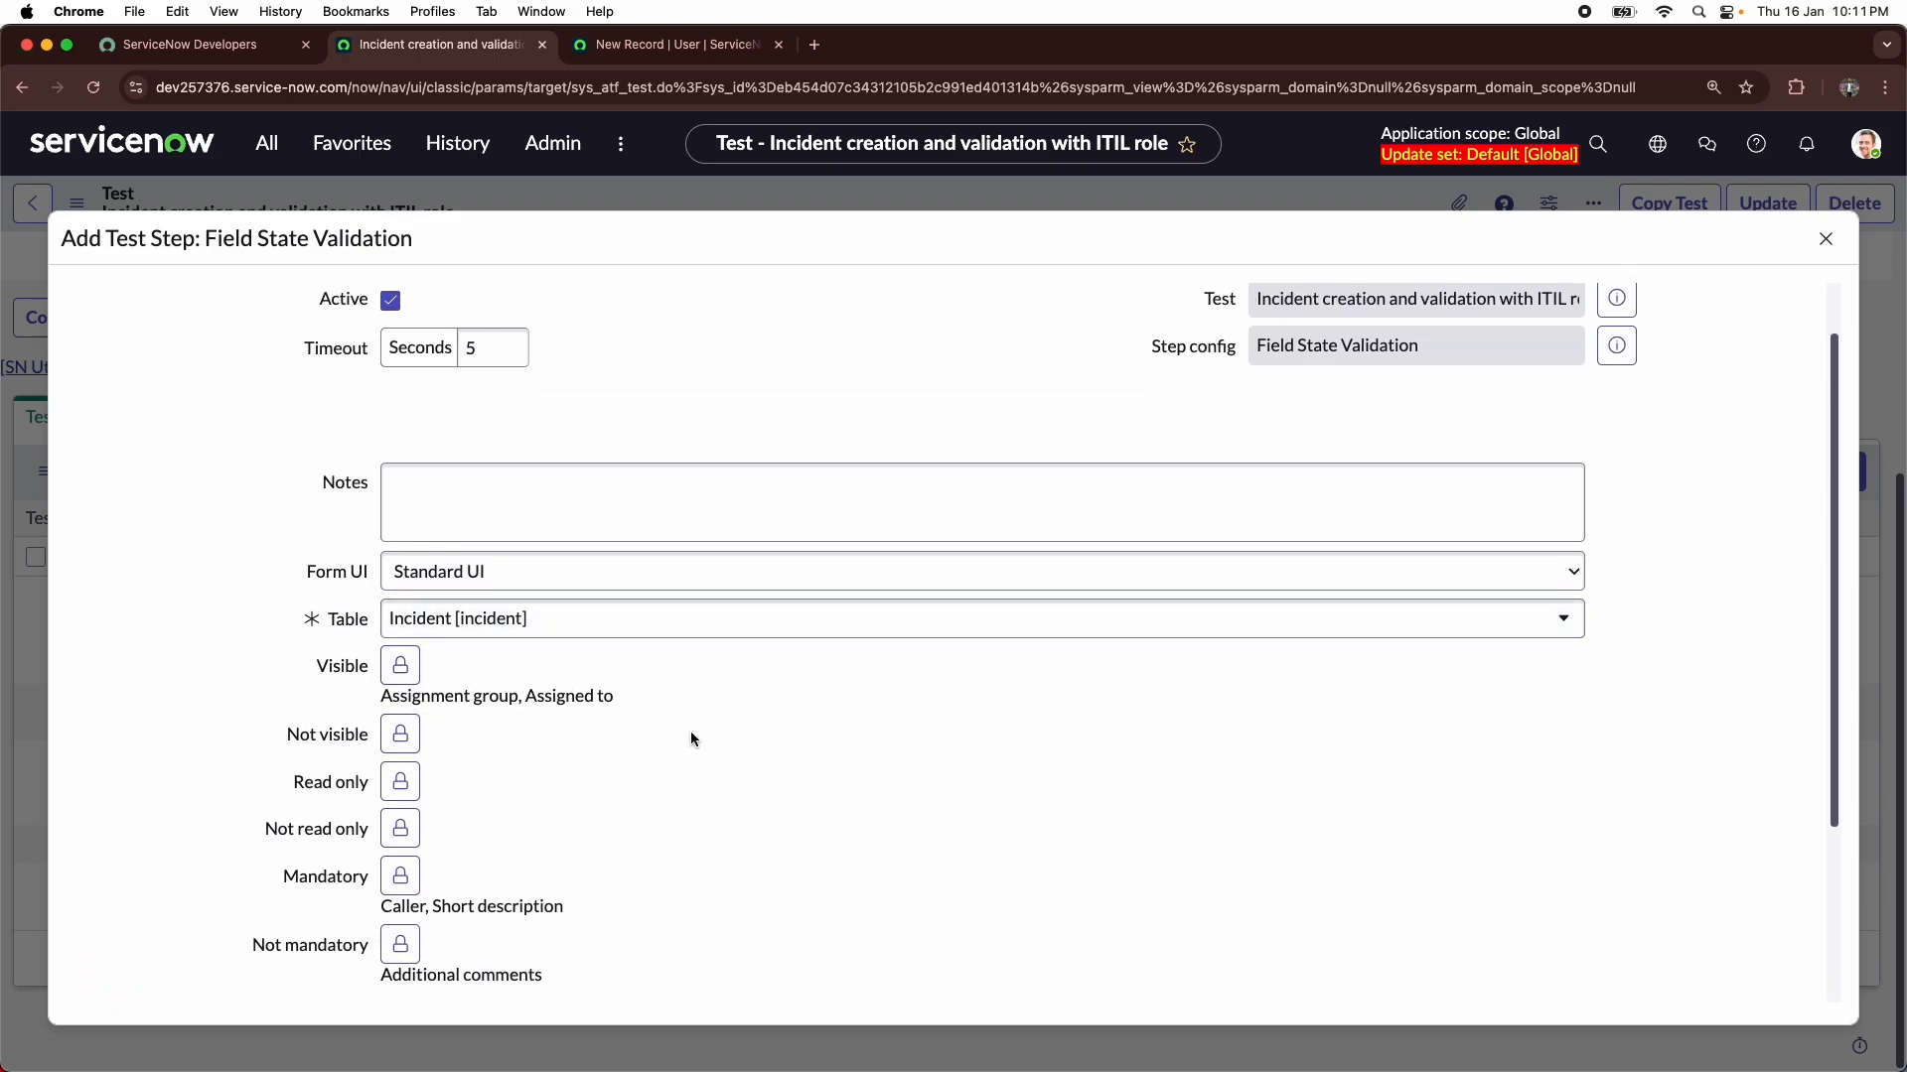
scroll(725, 735, "up", 2)
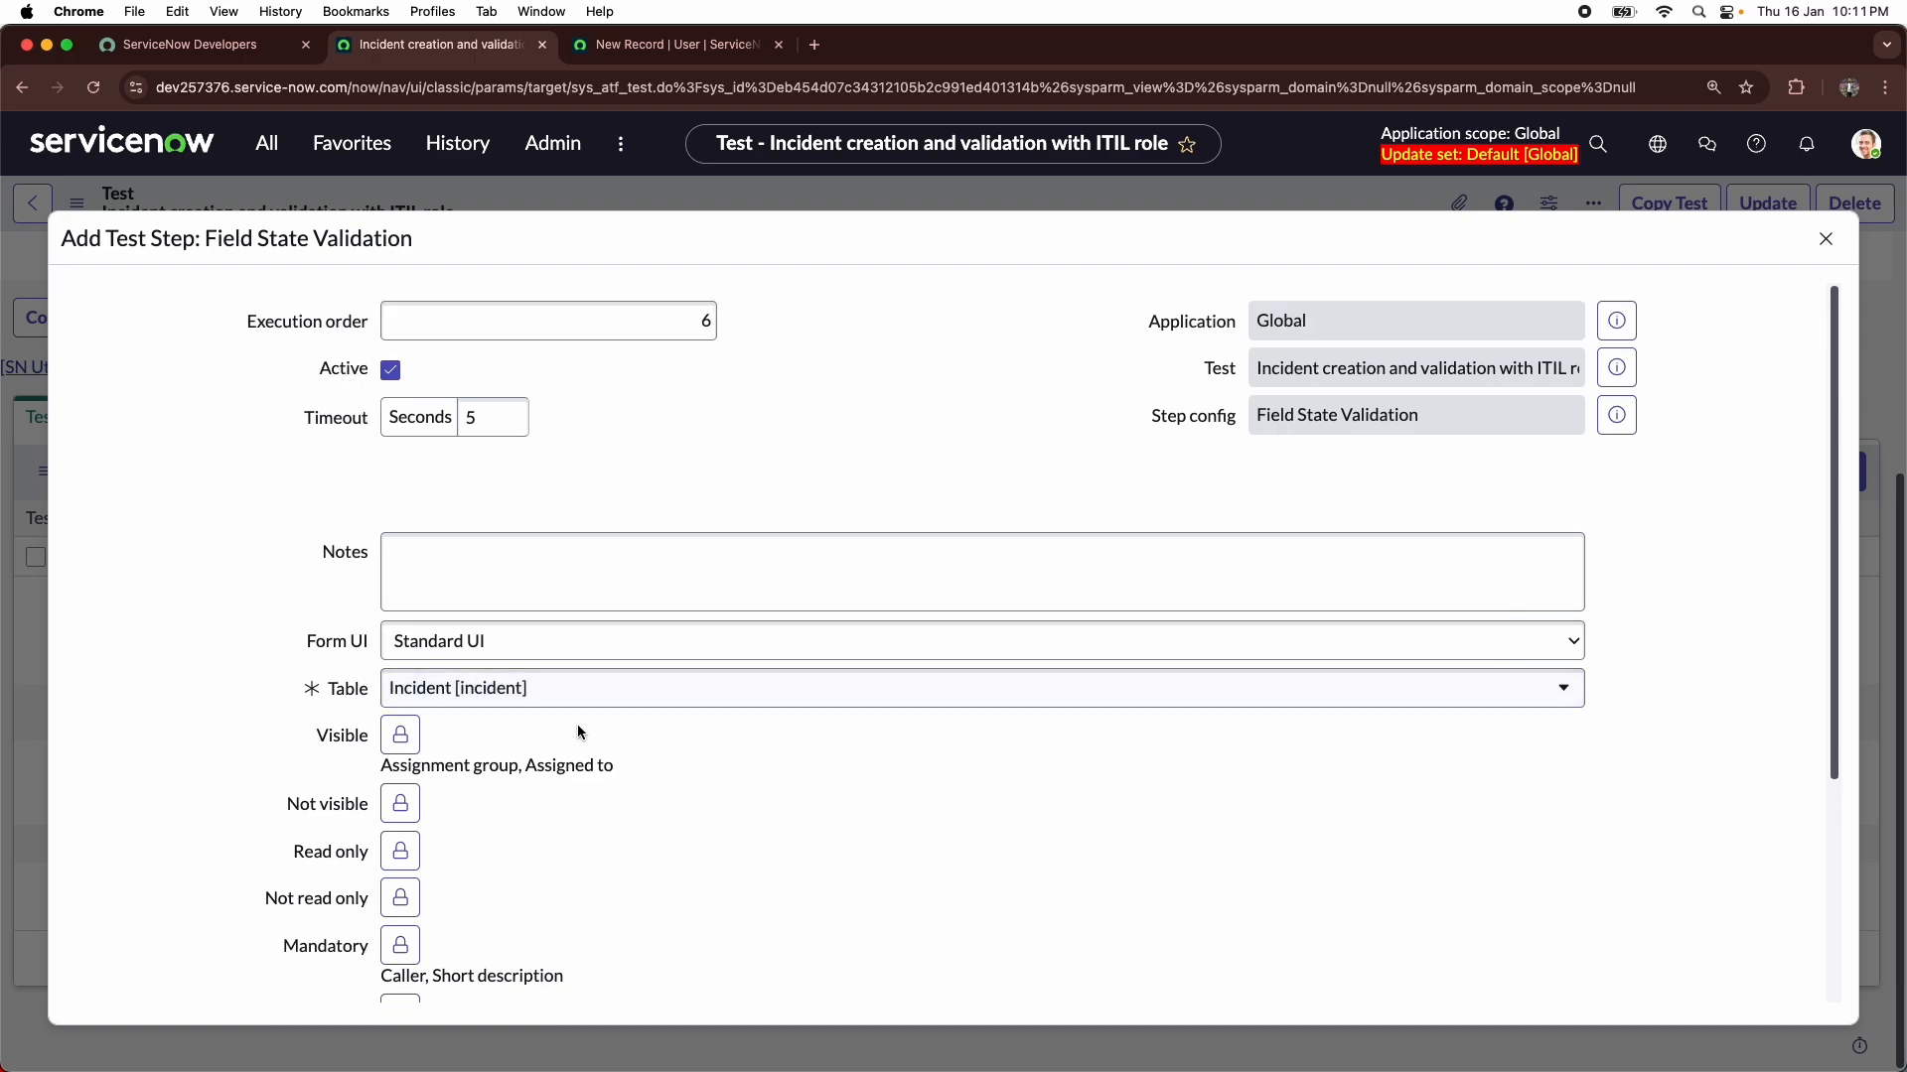
scroll(397, 685, "down", 1)
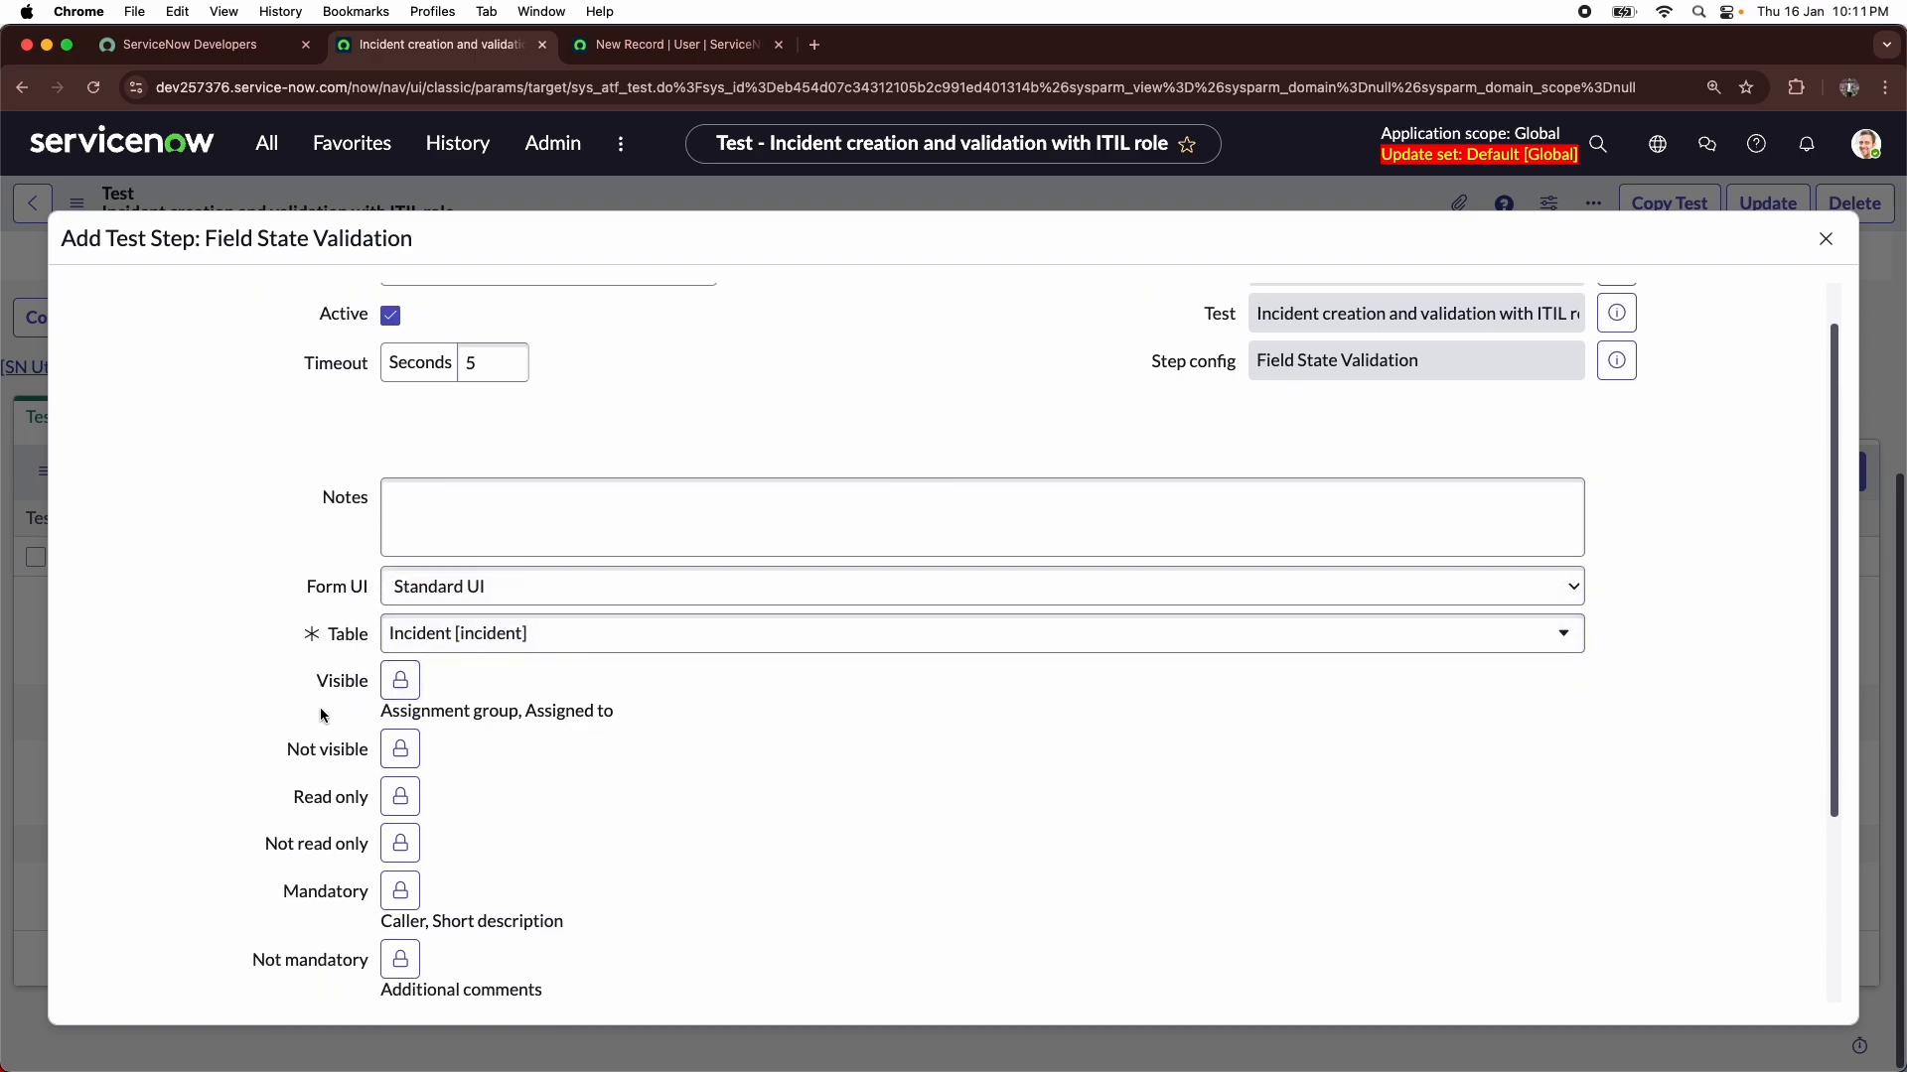
scroll(407, 860, "down", 1)
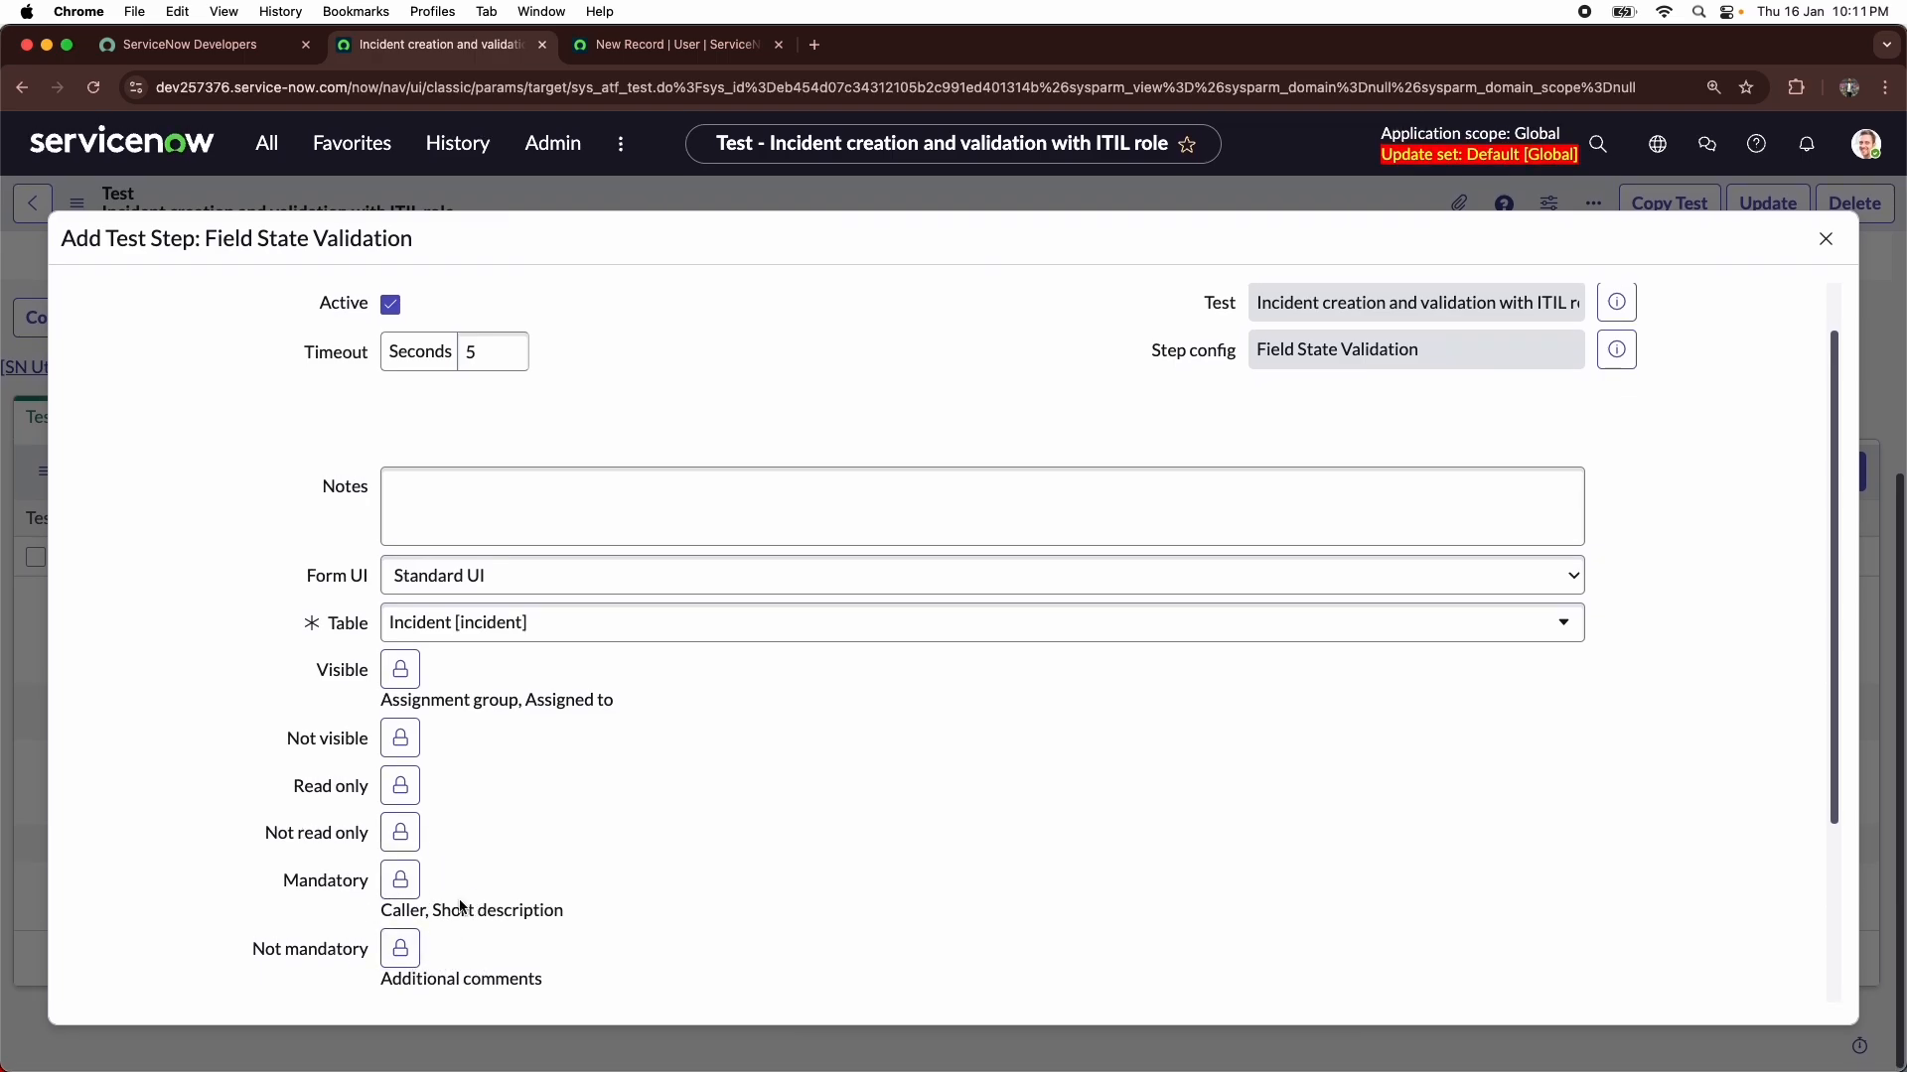
scroll(451, 920, "up", 1)
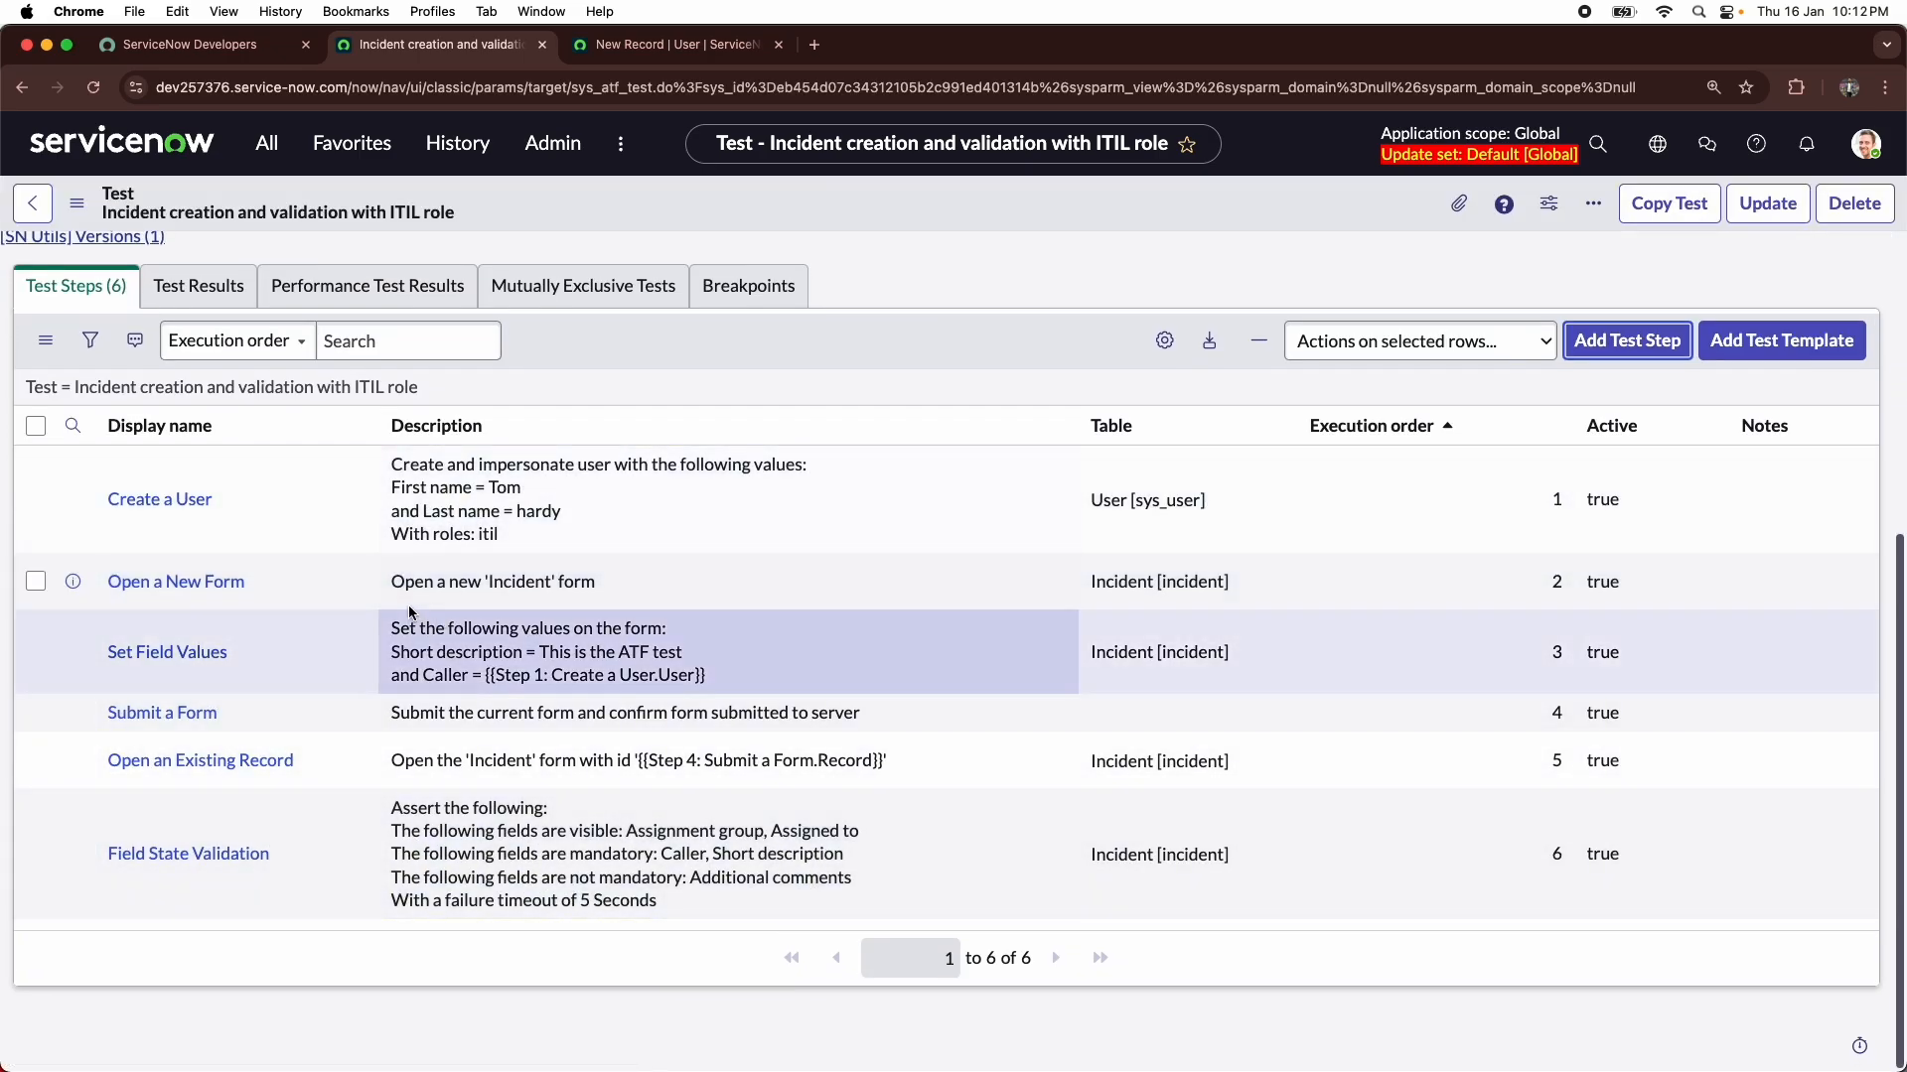
- Review the test's details and its ordered list of test steps from Create a User to Field State Validation
scroll(397, 599, "up", 5)
scroll(397, 600, "down", 6)
scroll(397, 600, "up", 6)
scroll(397, 599, "down", 2)
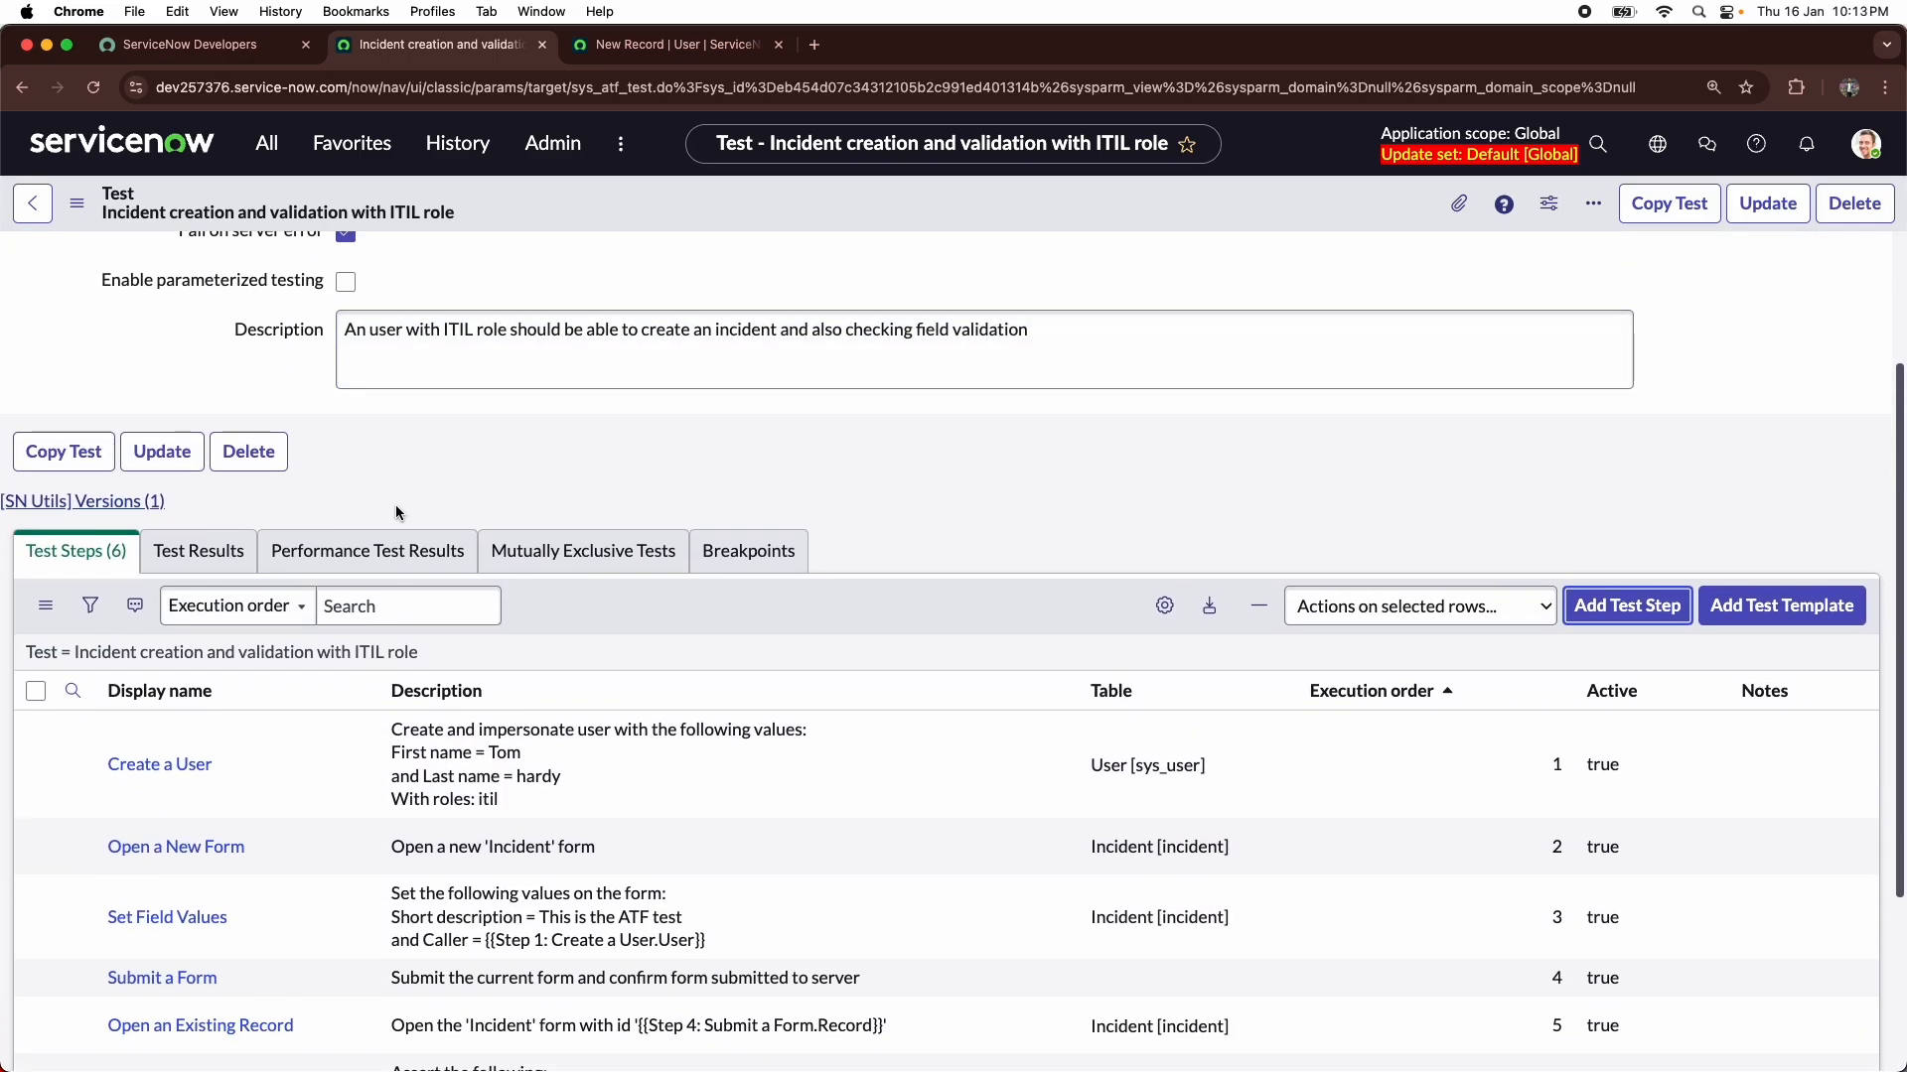
scroll(402, 501, "down", 3)
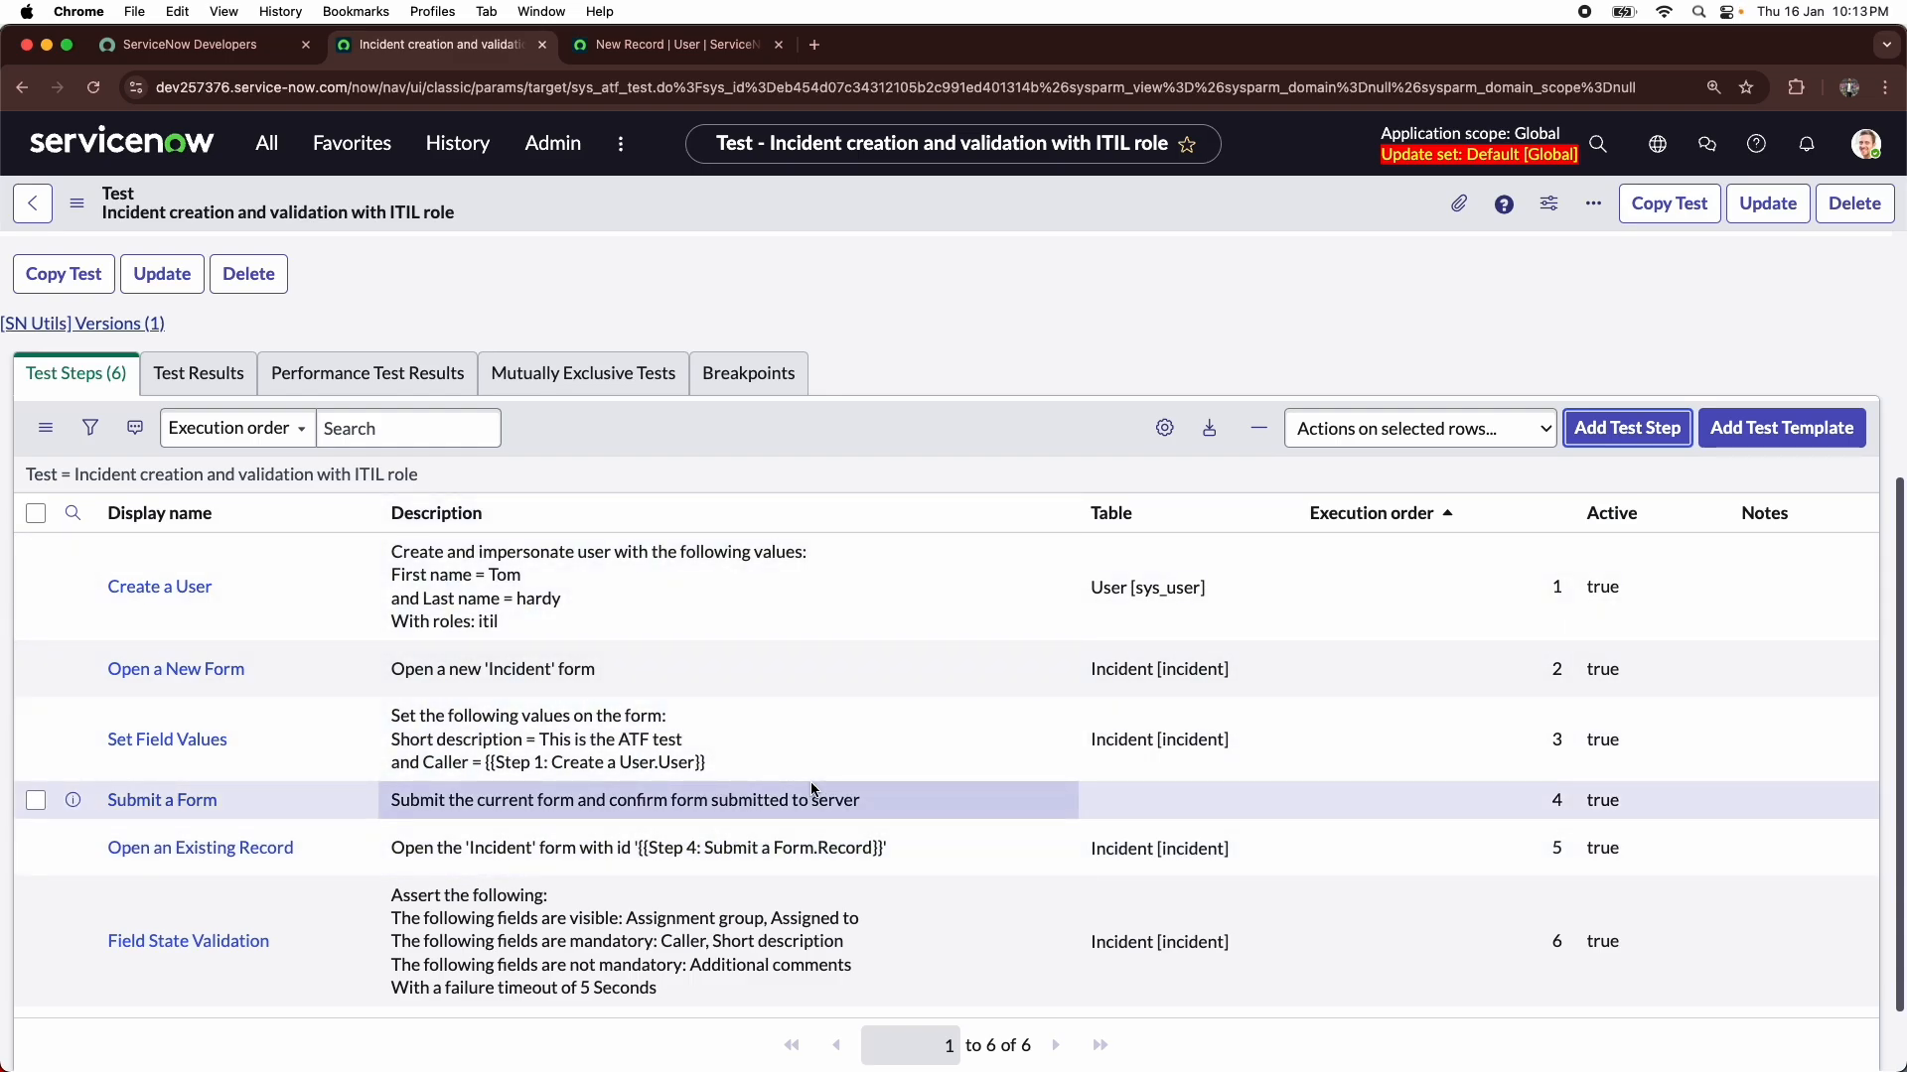
scroll(811, 783, "up", 4)
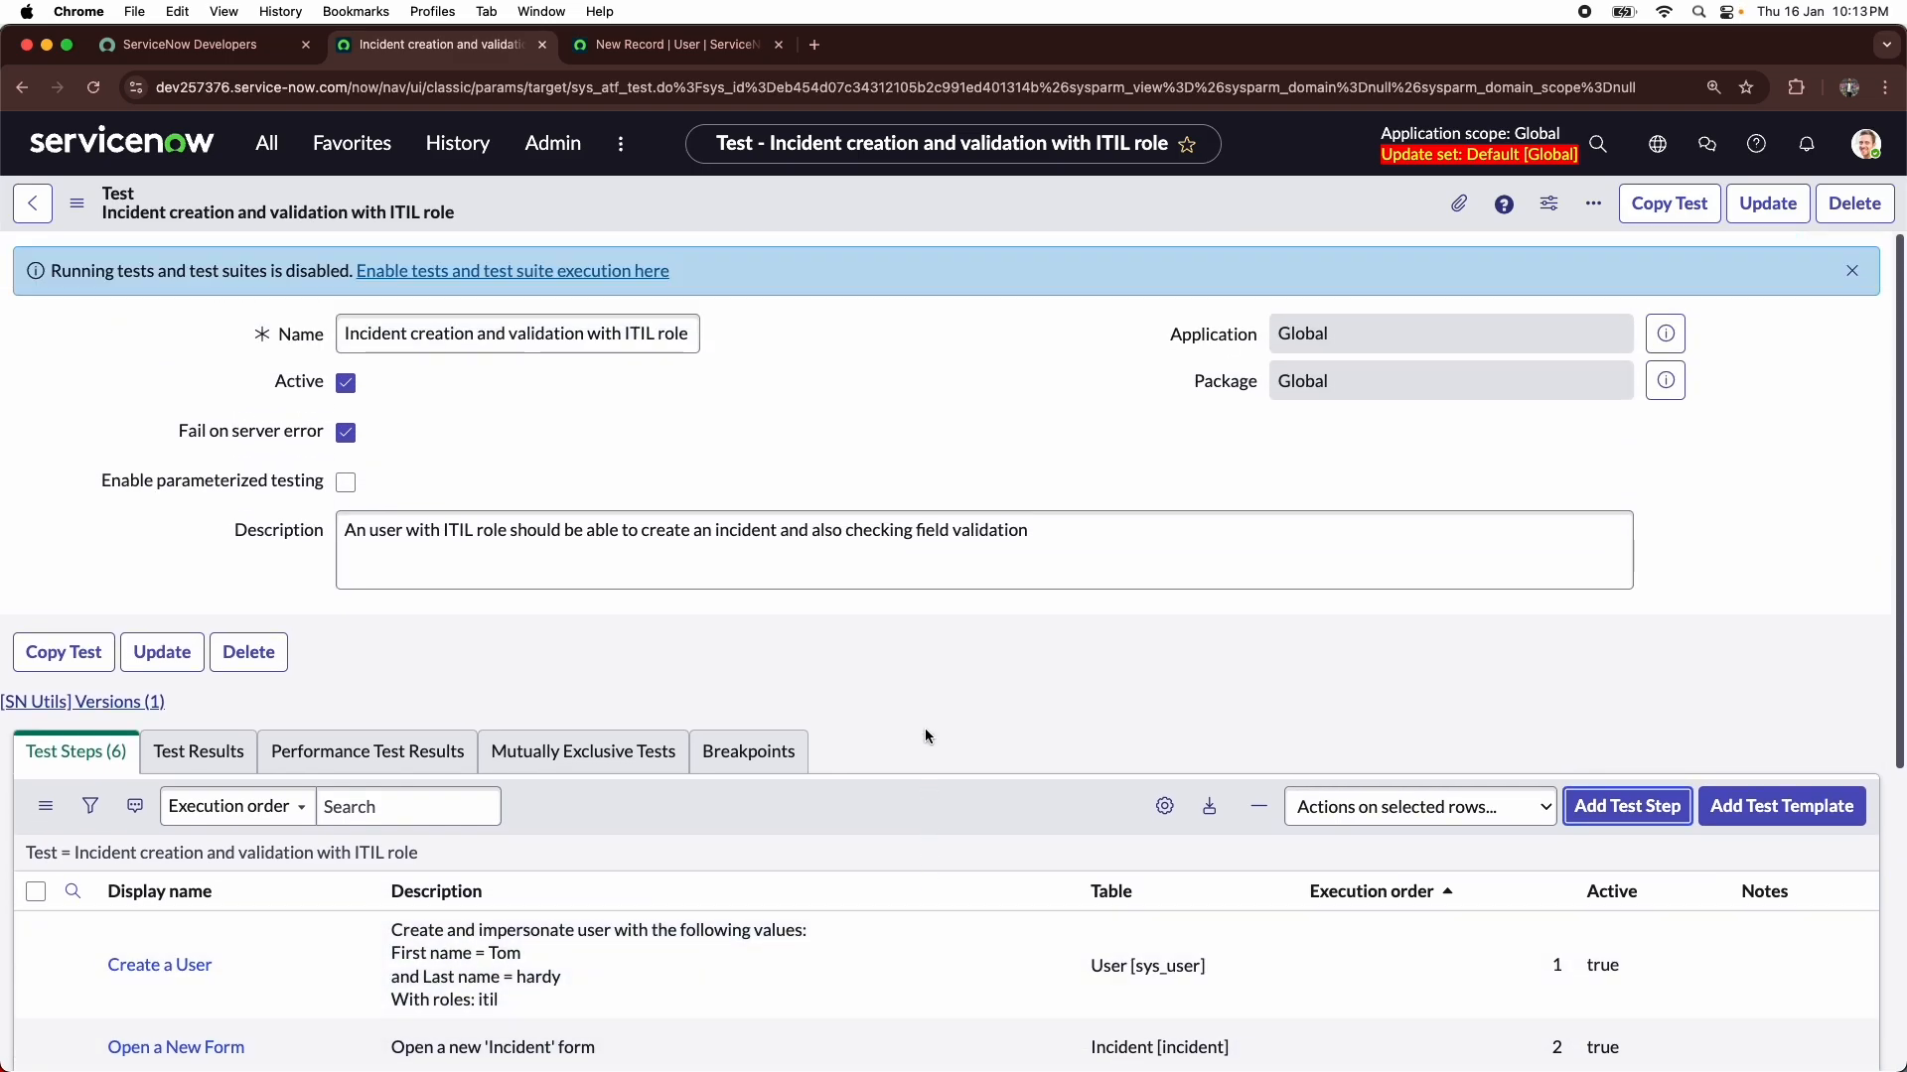
scroll(926, 736, "down", 4)
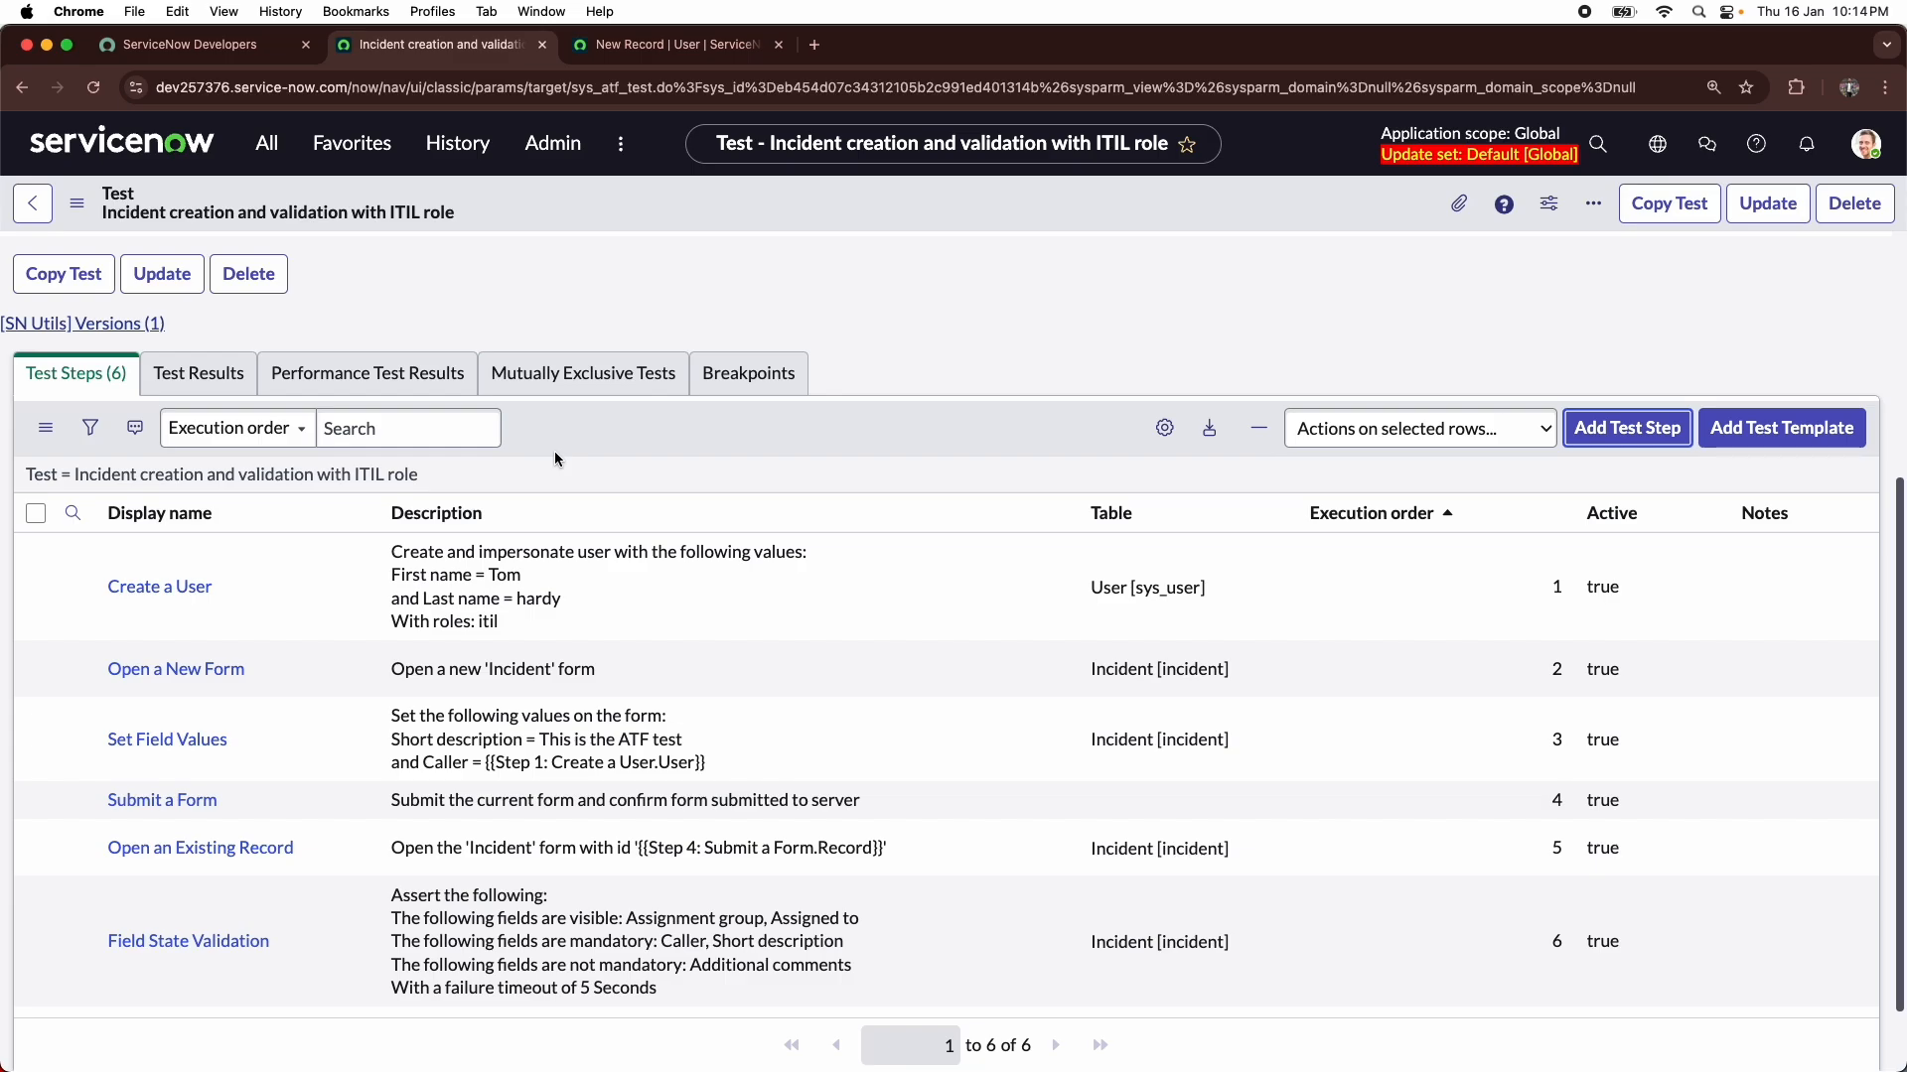
scroll(483, 666, "down", 1)
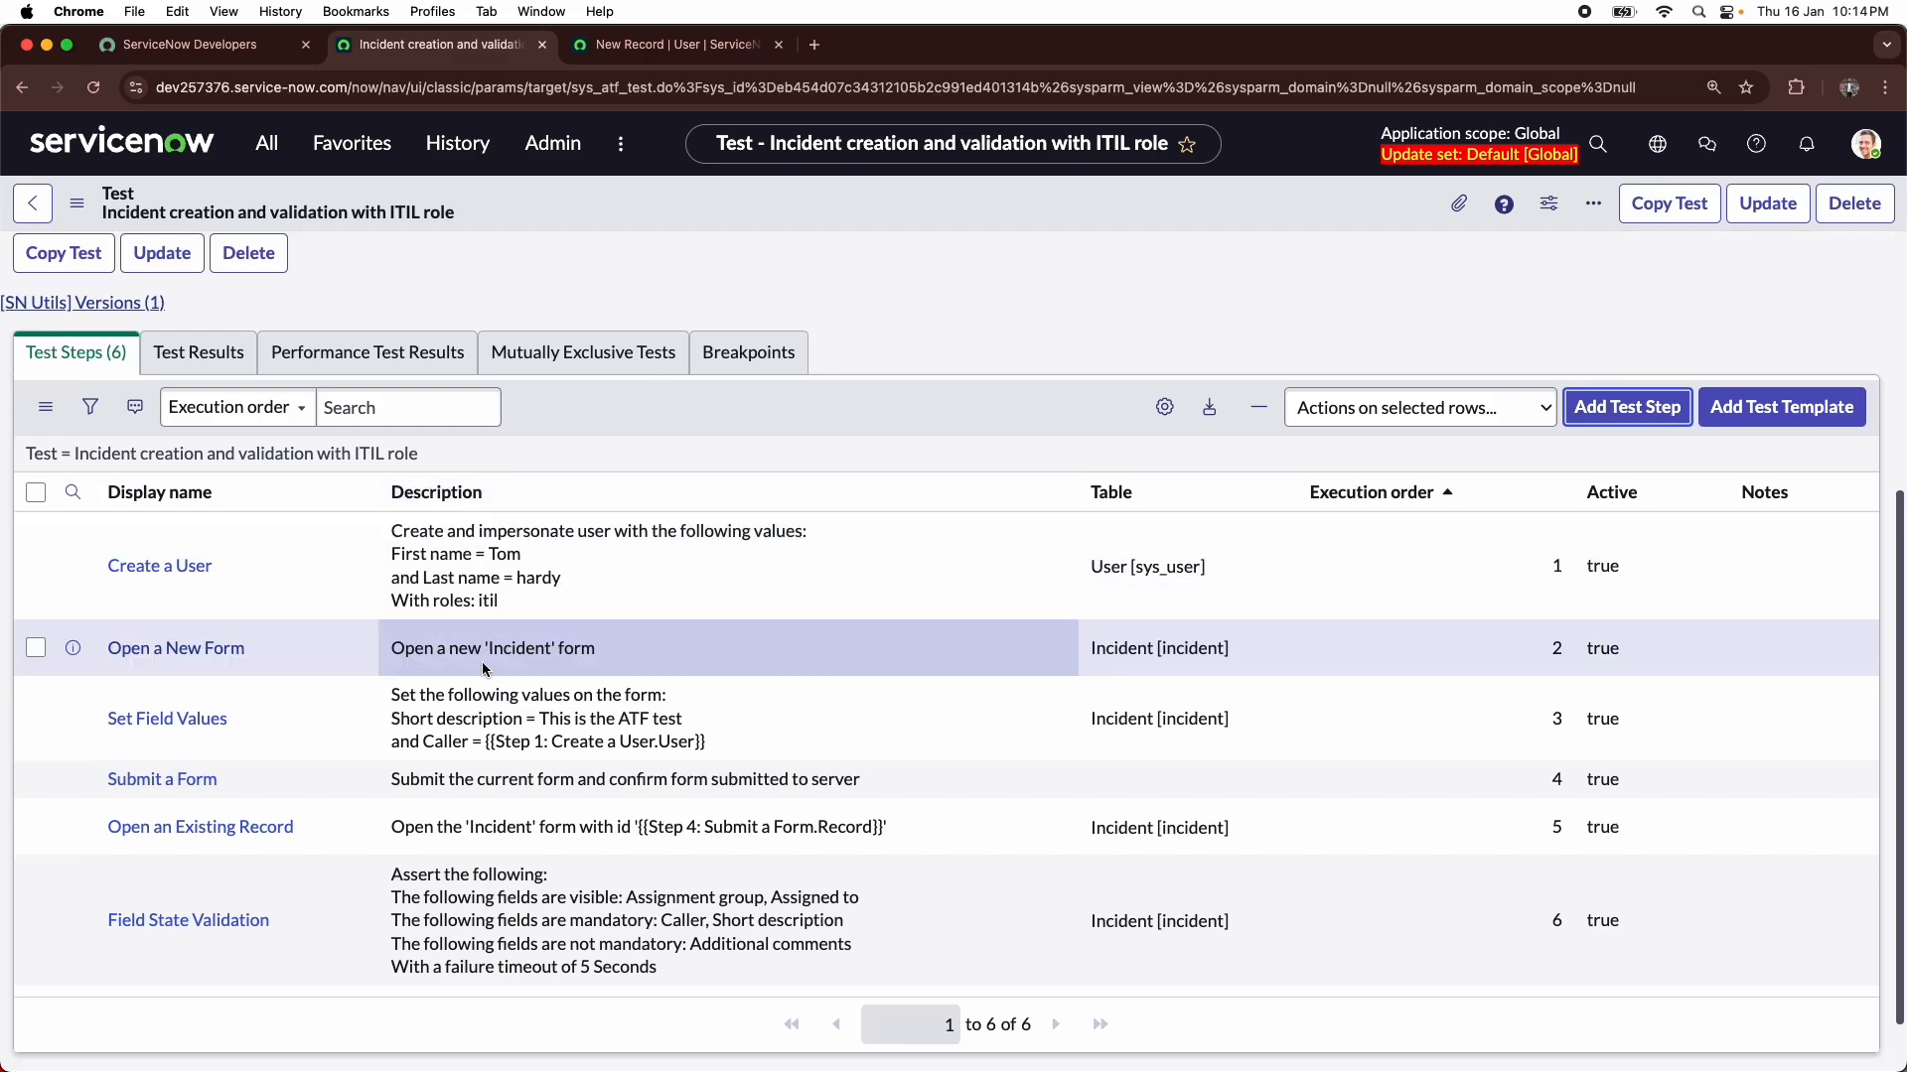
scroll(482, 668, "down", 2)
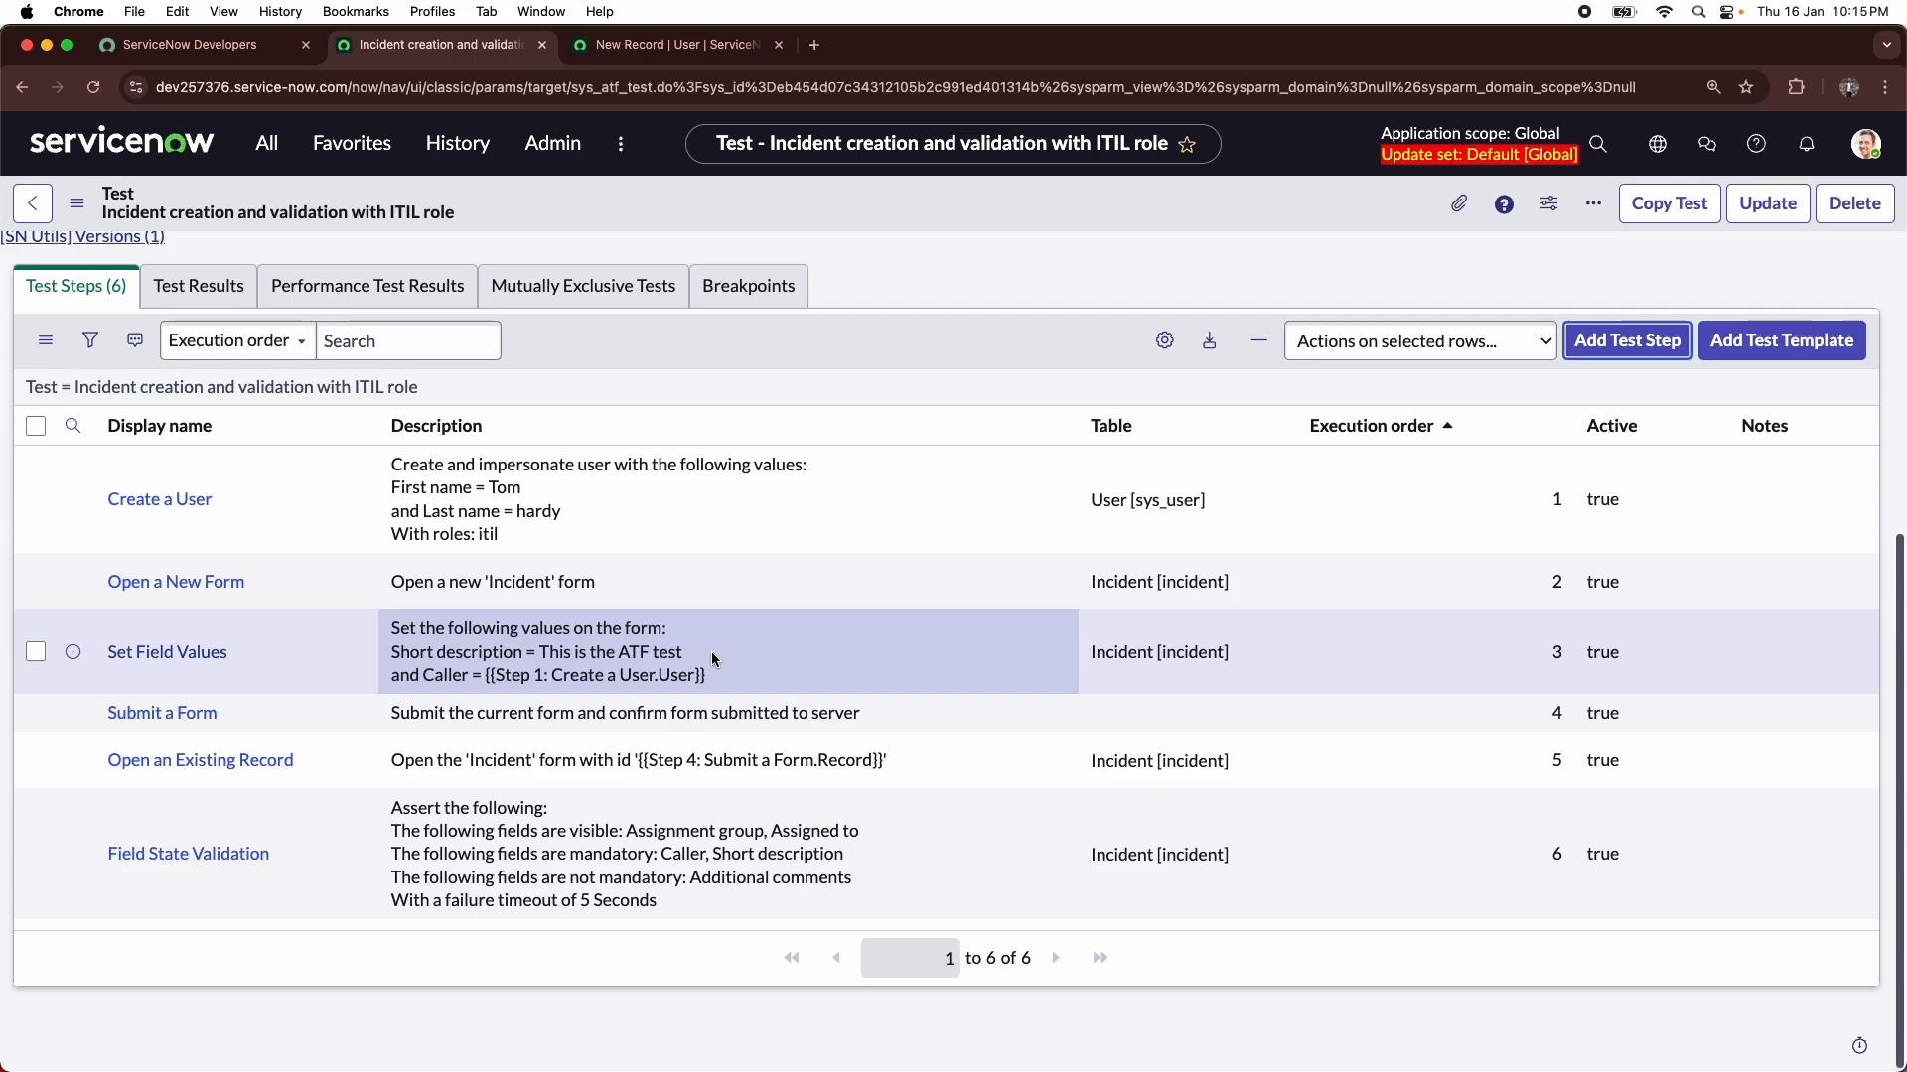
- Open the Automated Test Framework properties from the test record's notice about enabling test and test suite execution
scroll(700, 653, "up", 3)
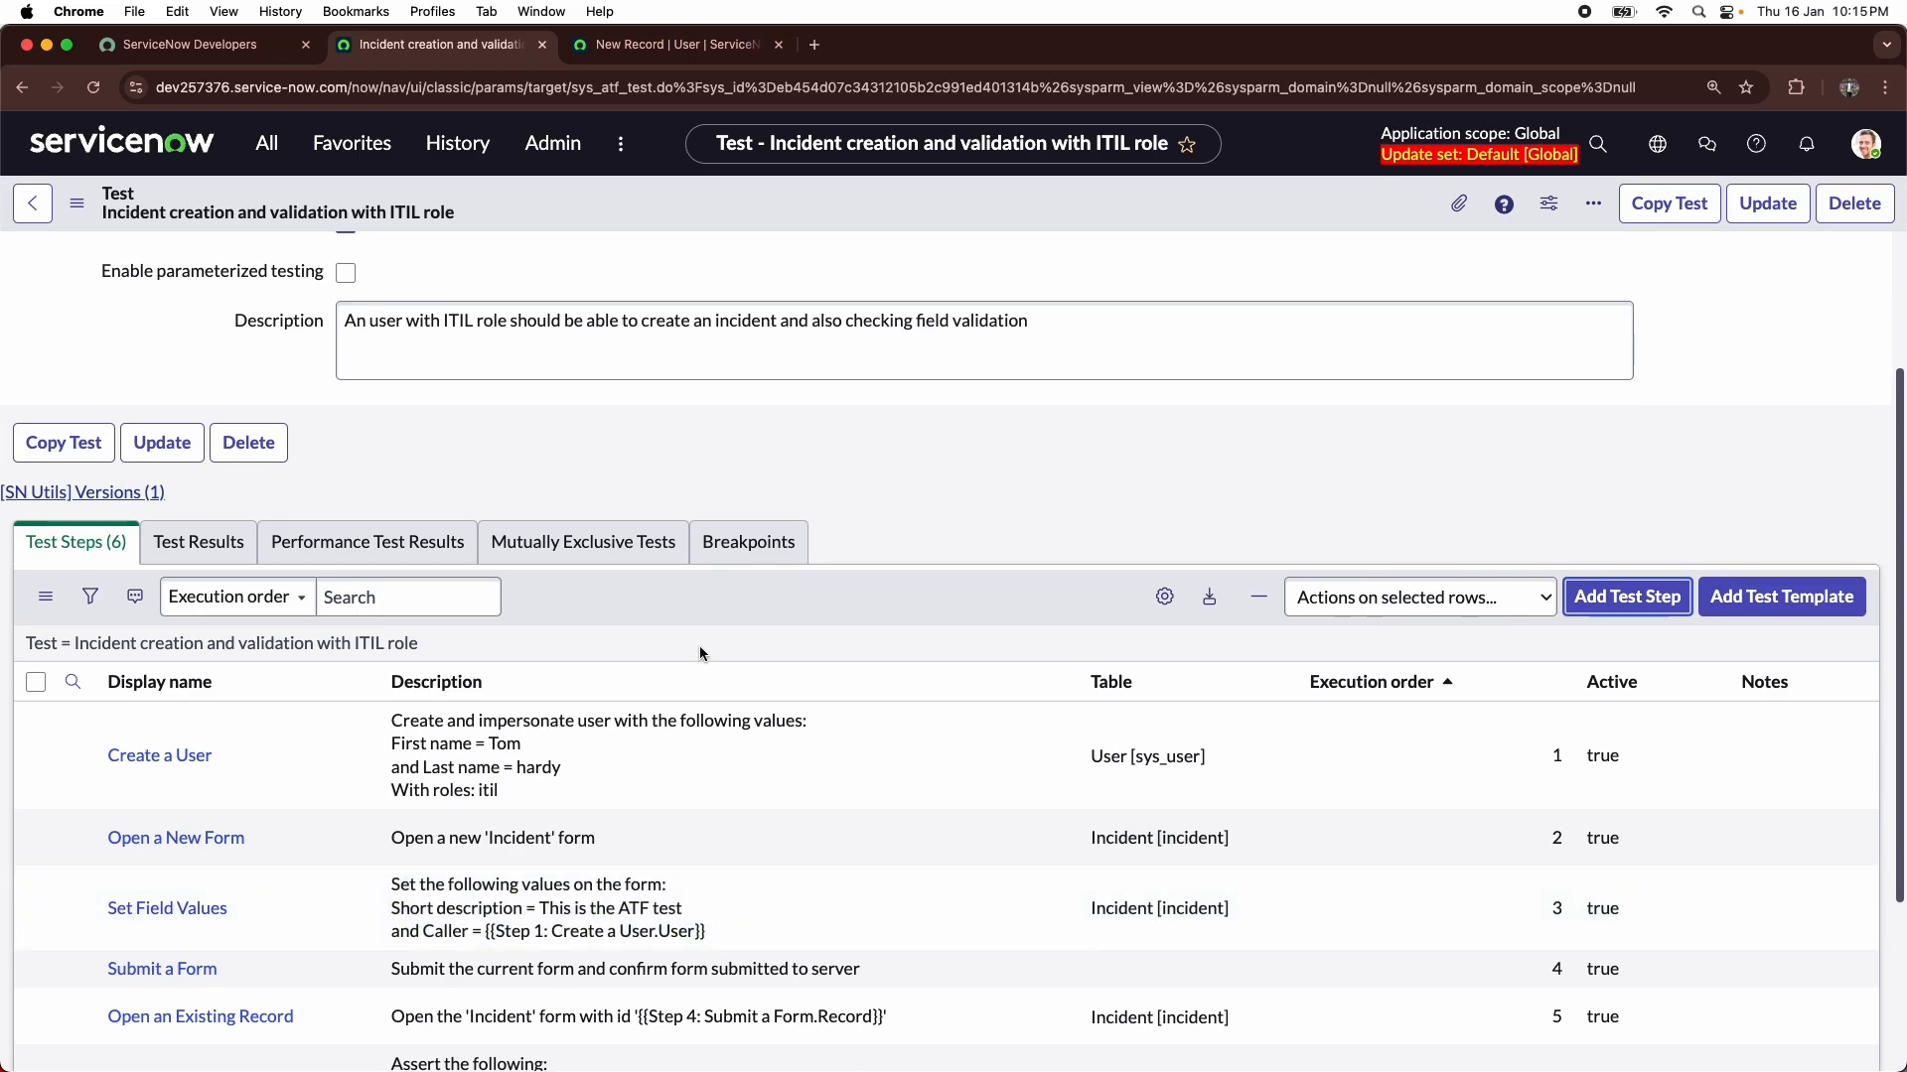
scroll(699, 645, "up", 3)
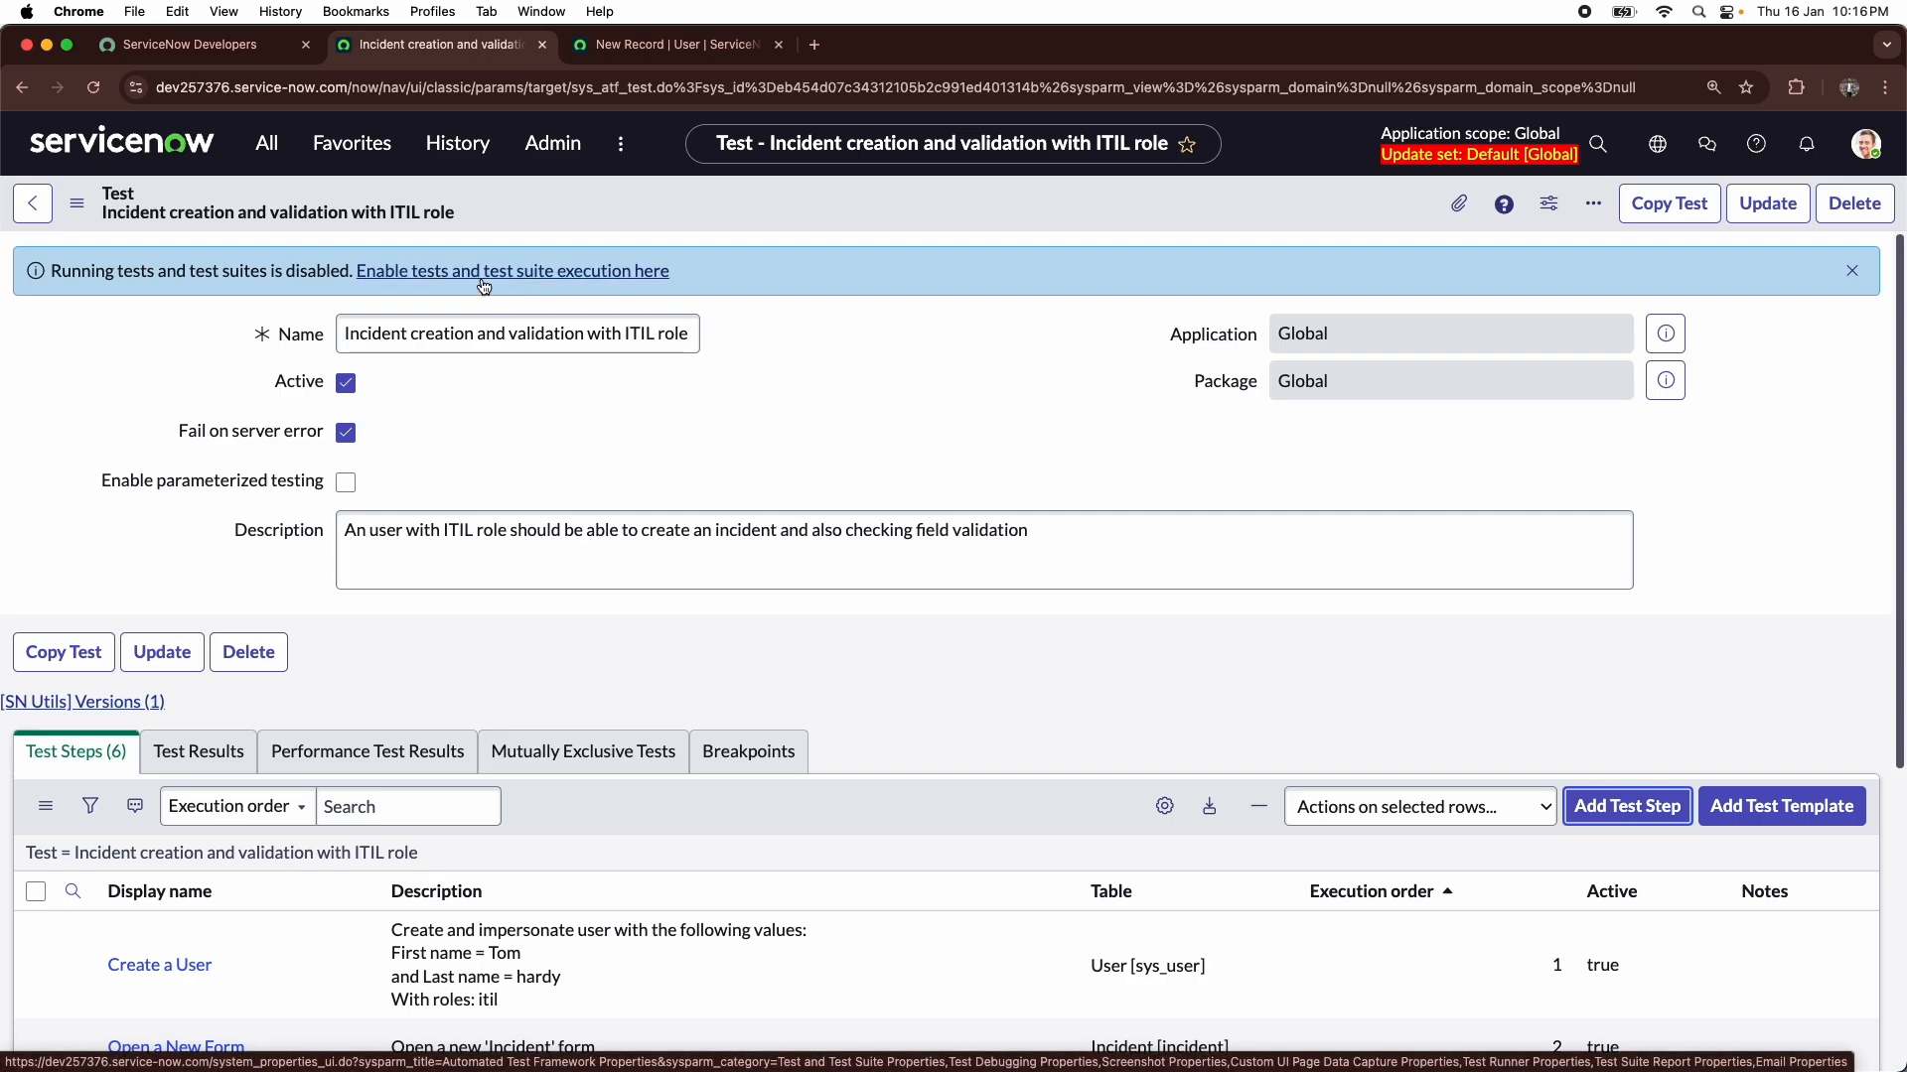
left_click(484, 286)
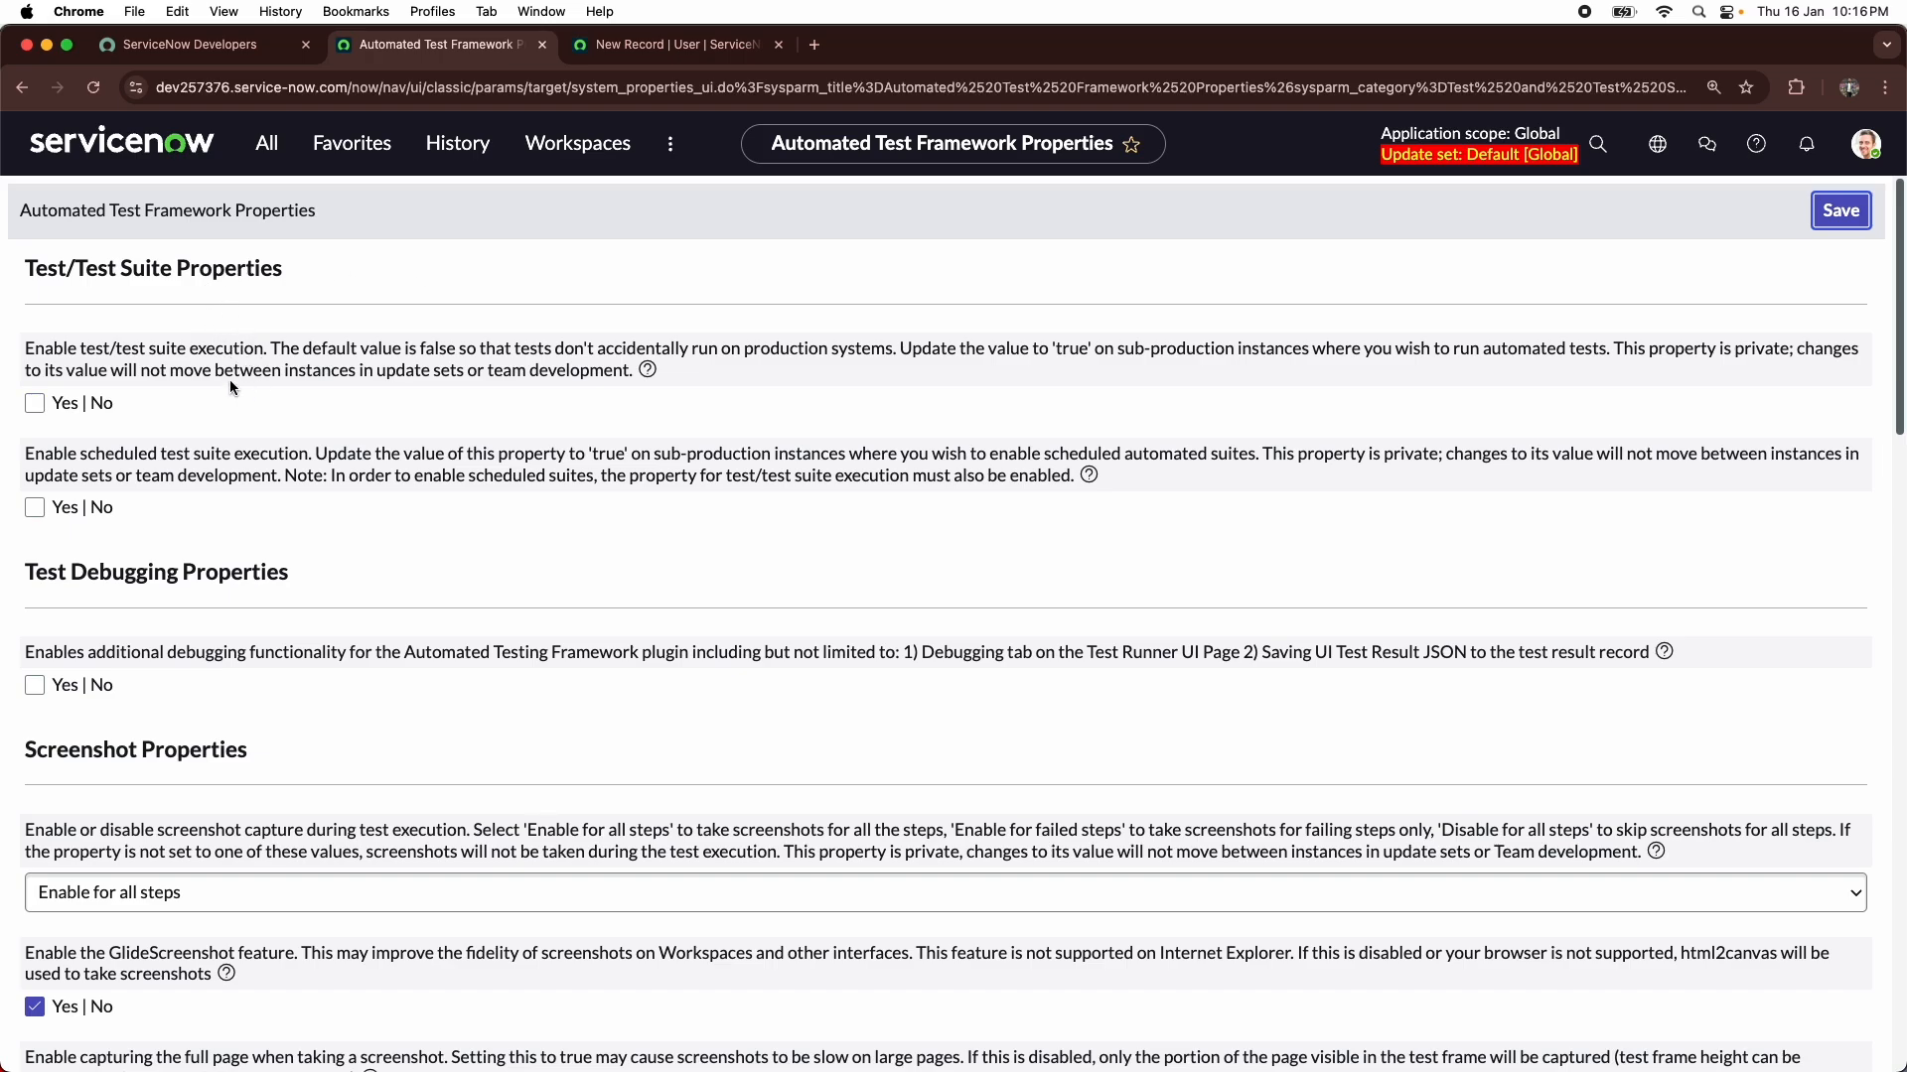
- Search the application navigator for "automated test" and open the Properties page under Administration
left_click(267, 143)
type("incident")
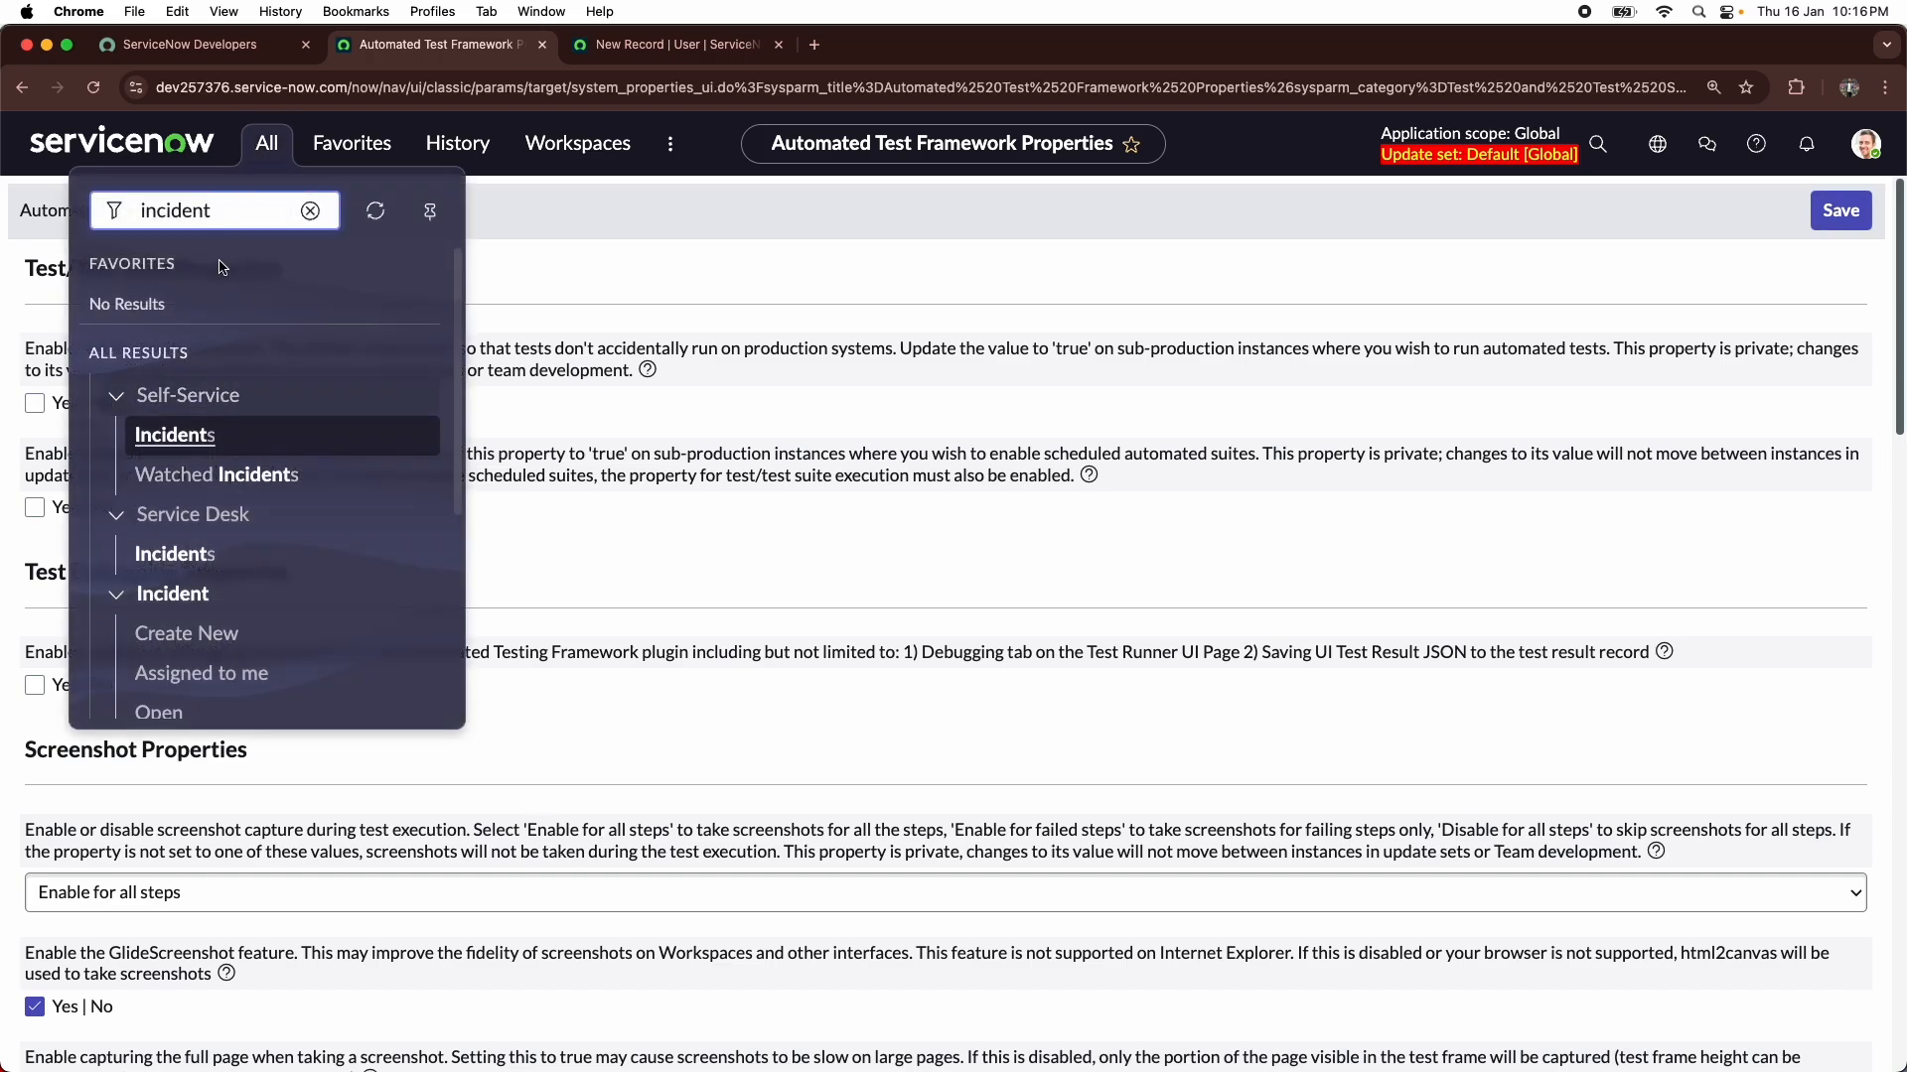
left_click(311, 211)
type("aut")
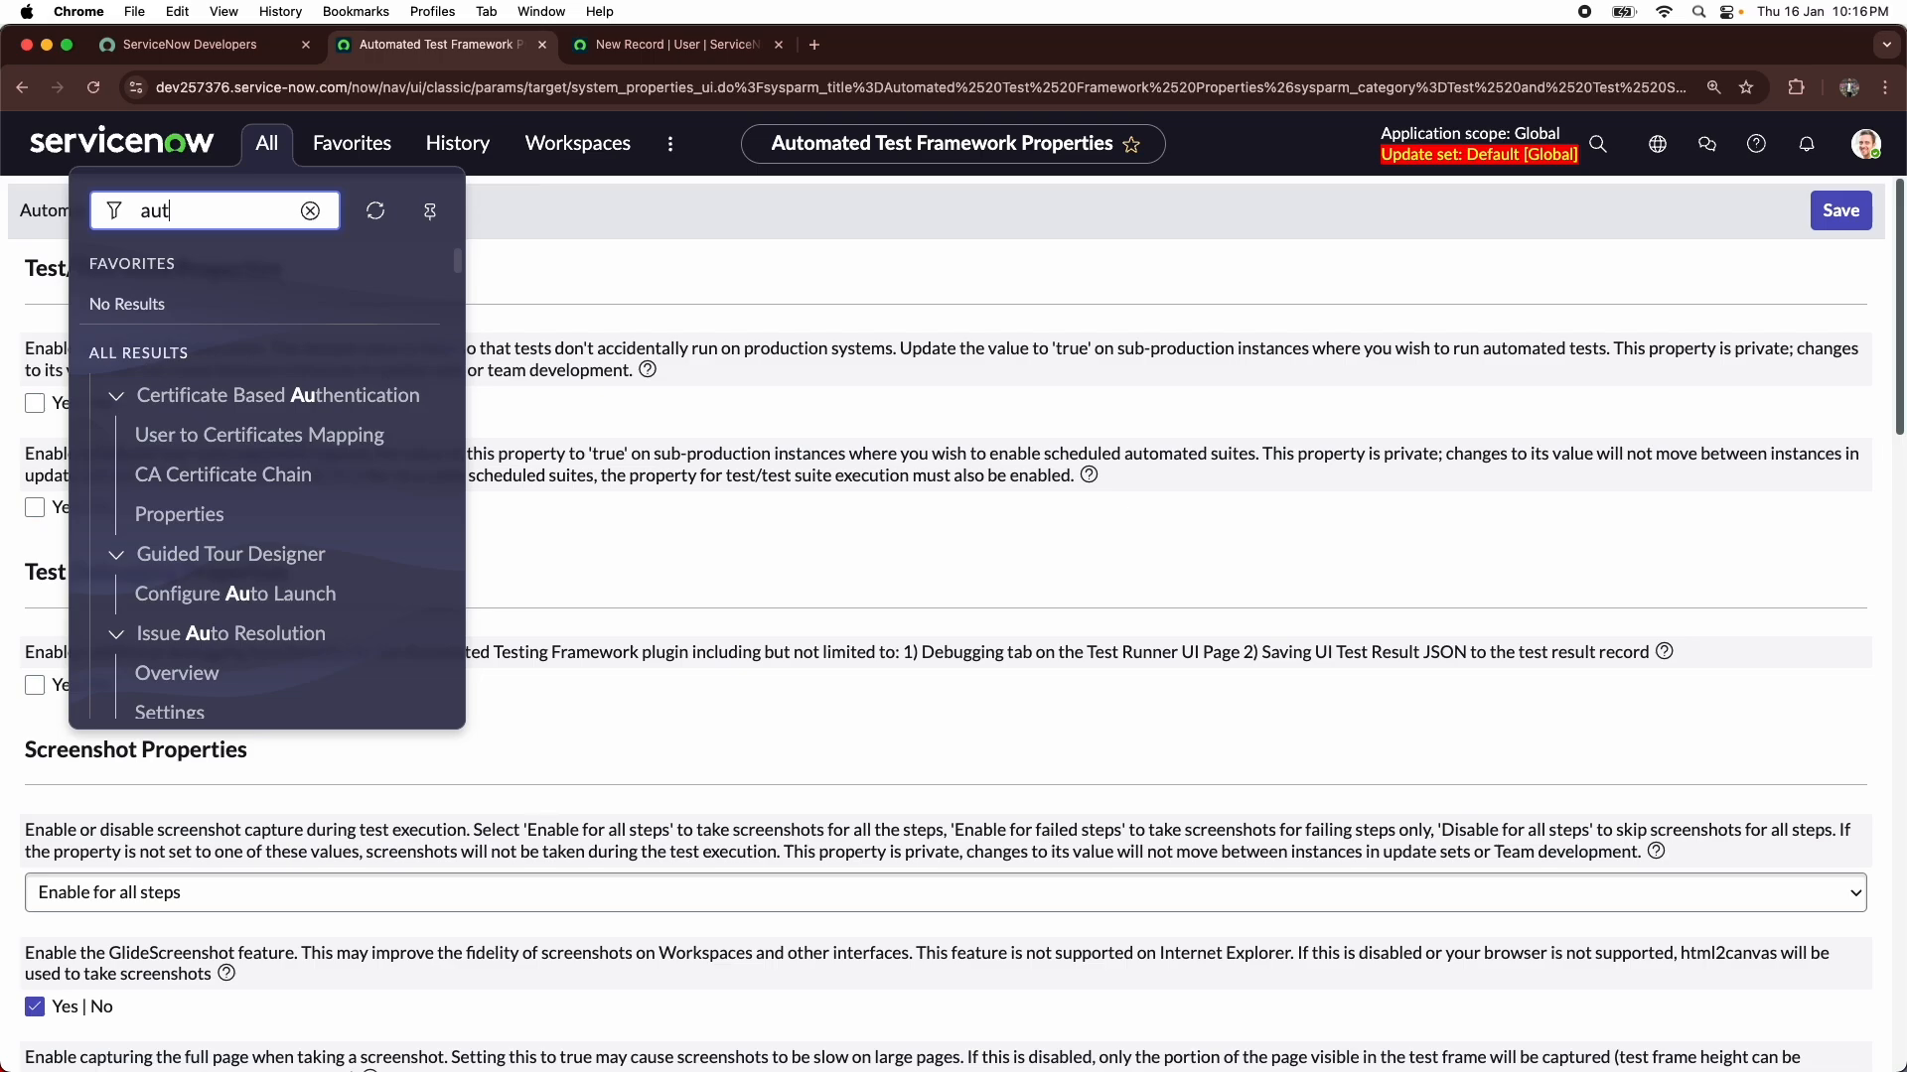
type("omated test")
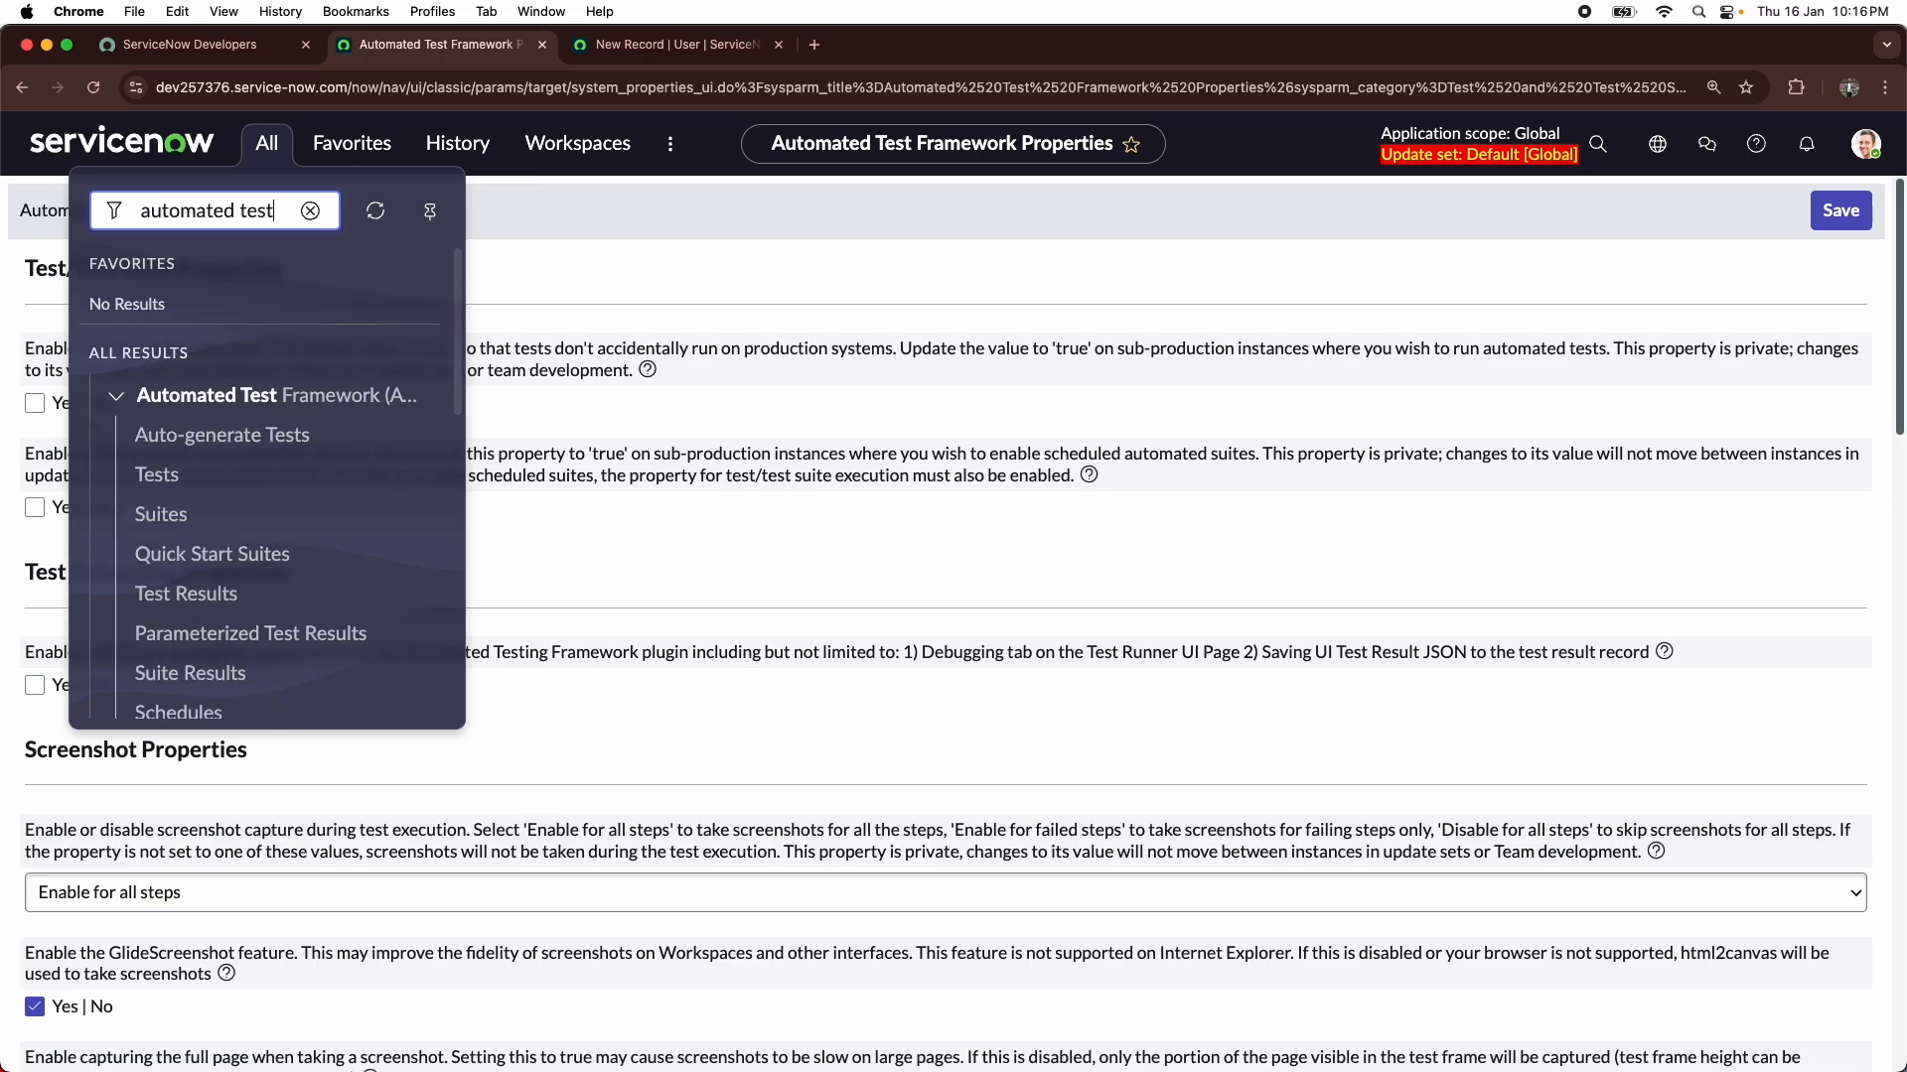
scroll(178, 467, "down", 10)
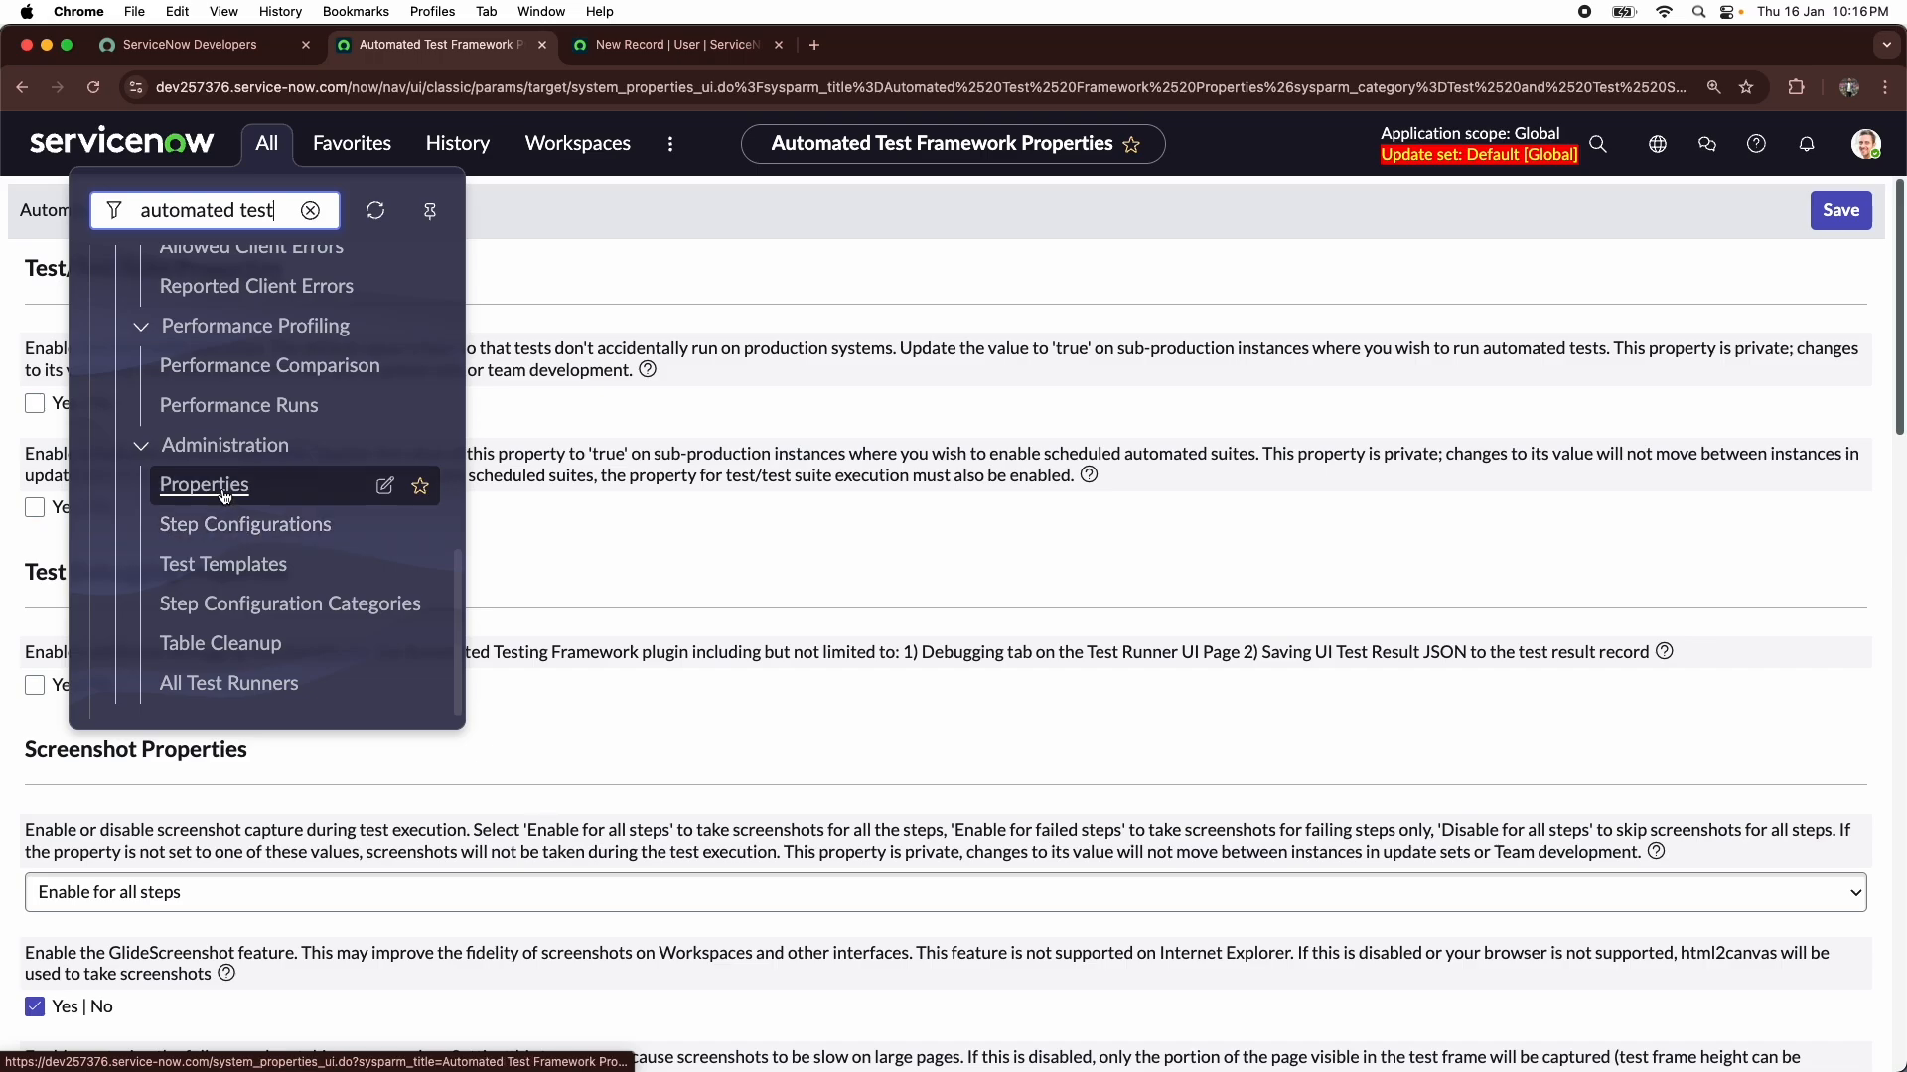
left_click(222, 492)
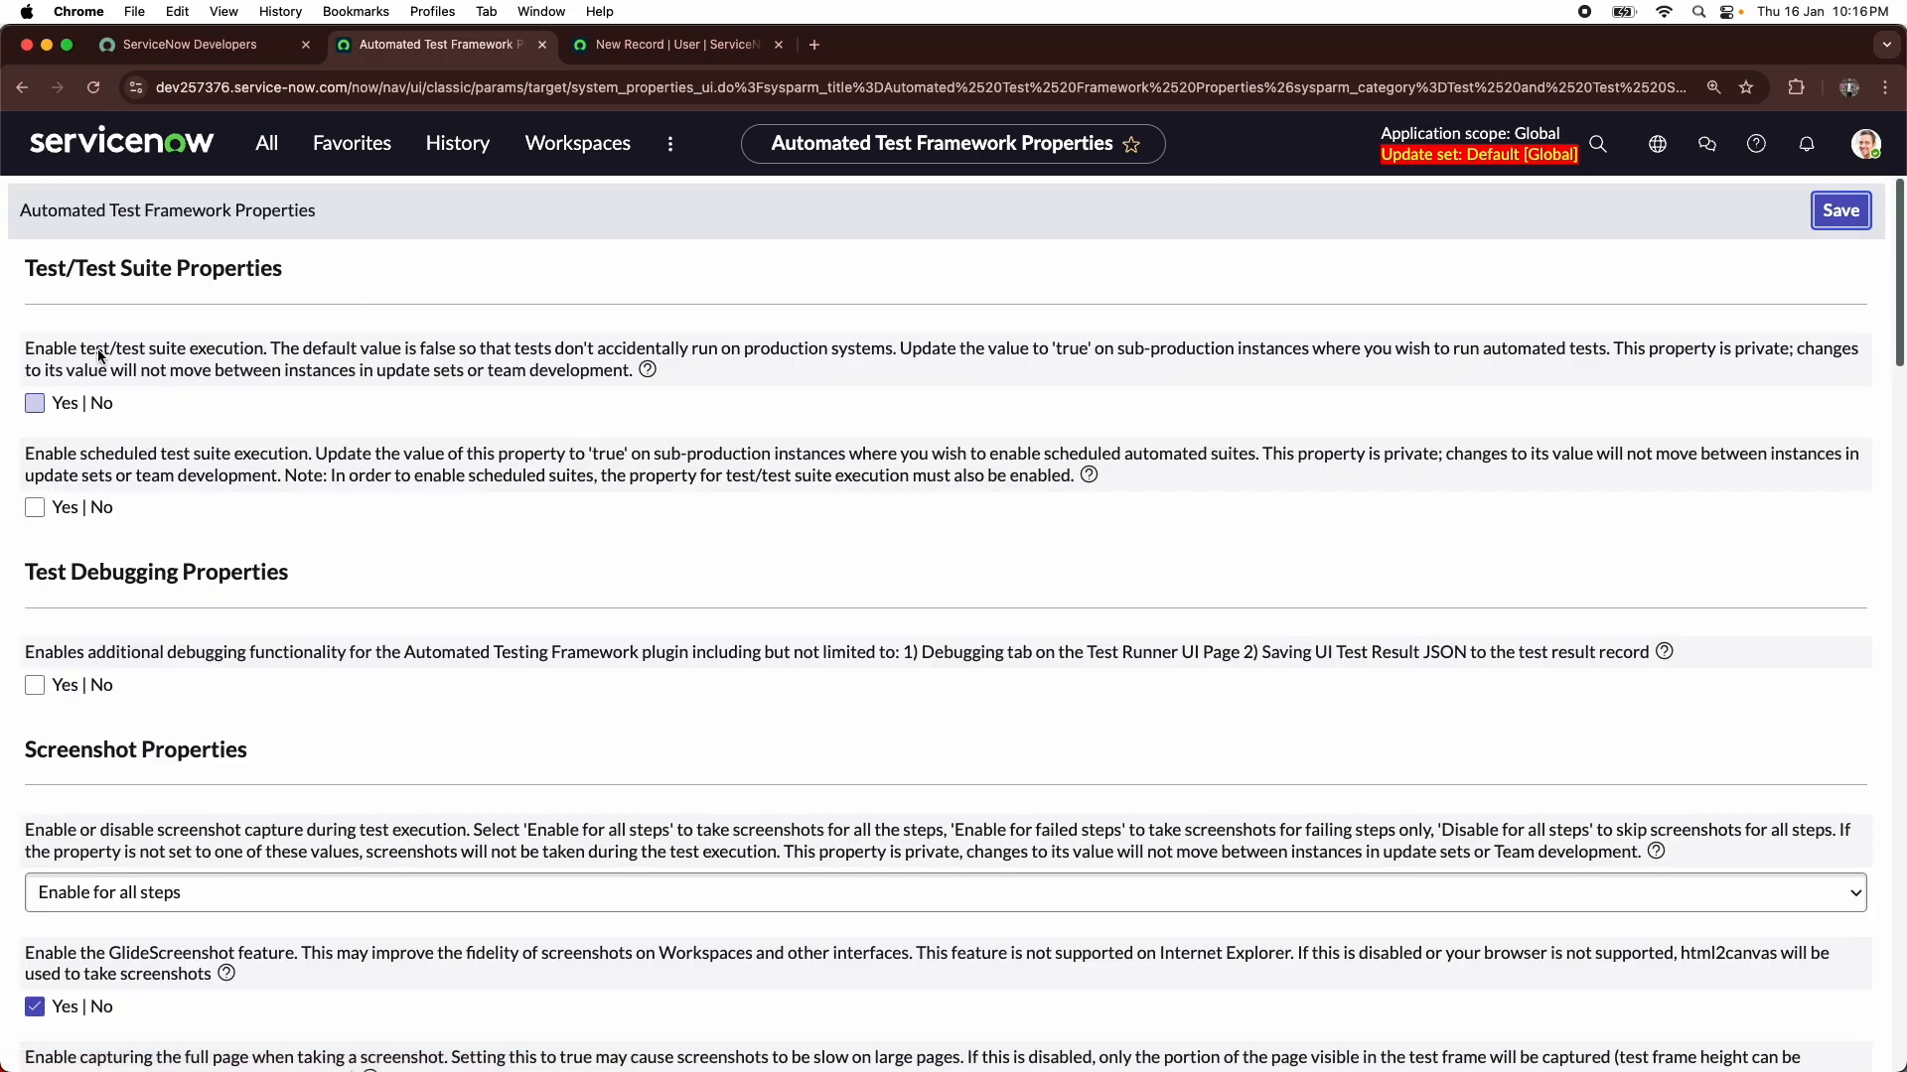
- Enable both test/test suite execution and scheduled test suite execution, and save the properties
left_click(35, 403)
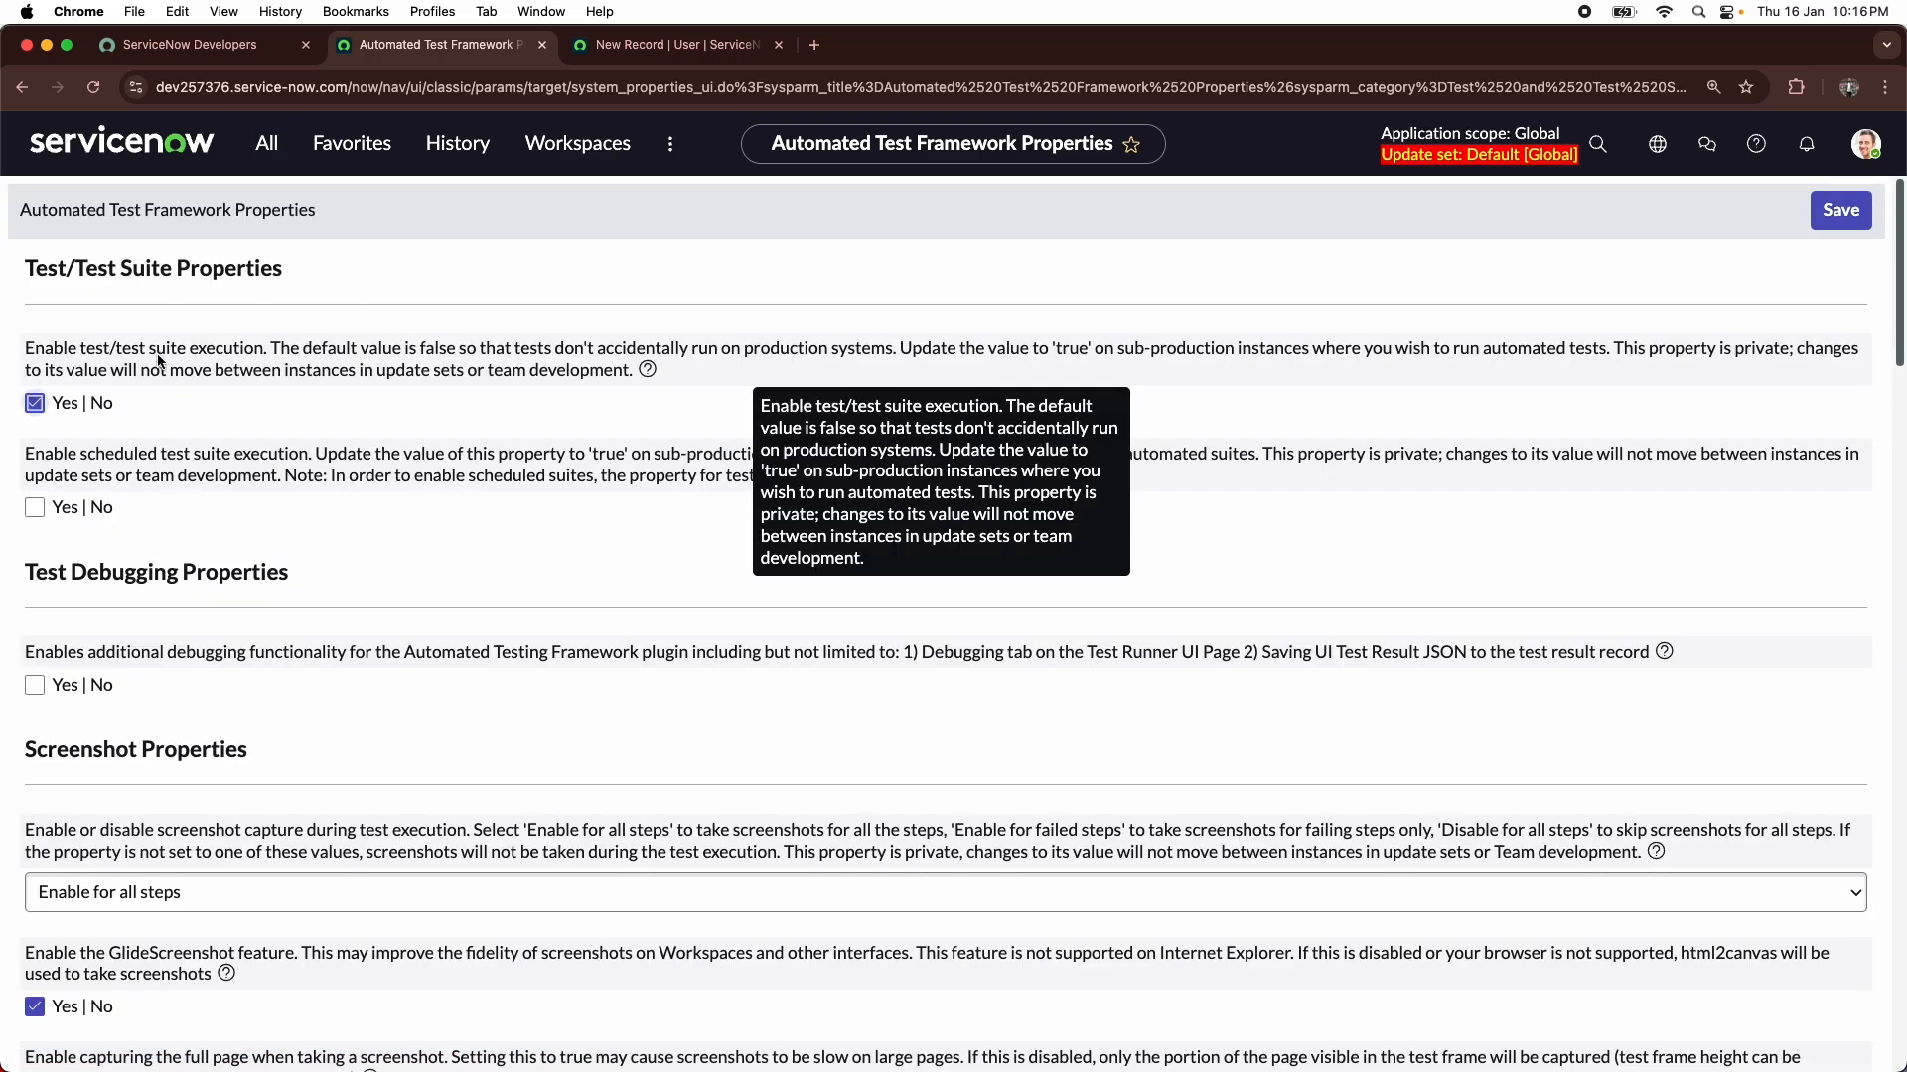
left_click(35, 508)
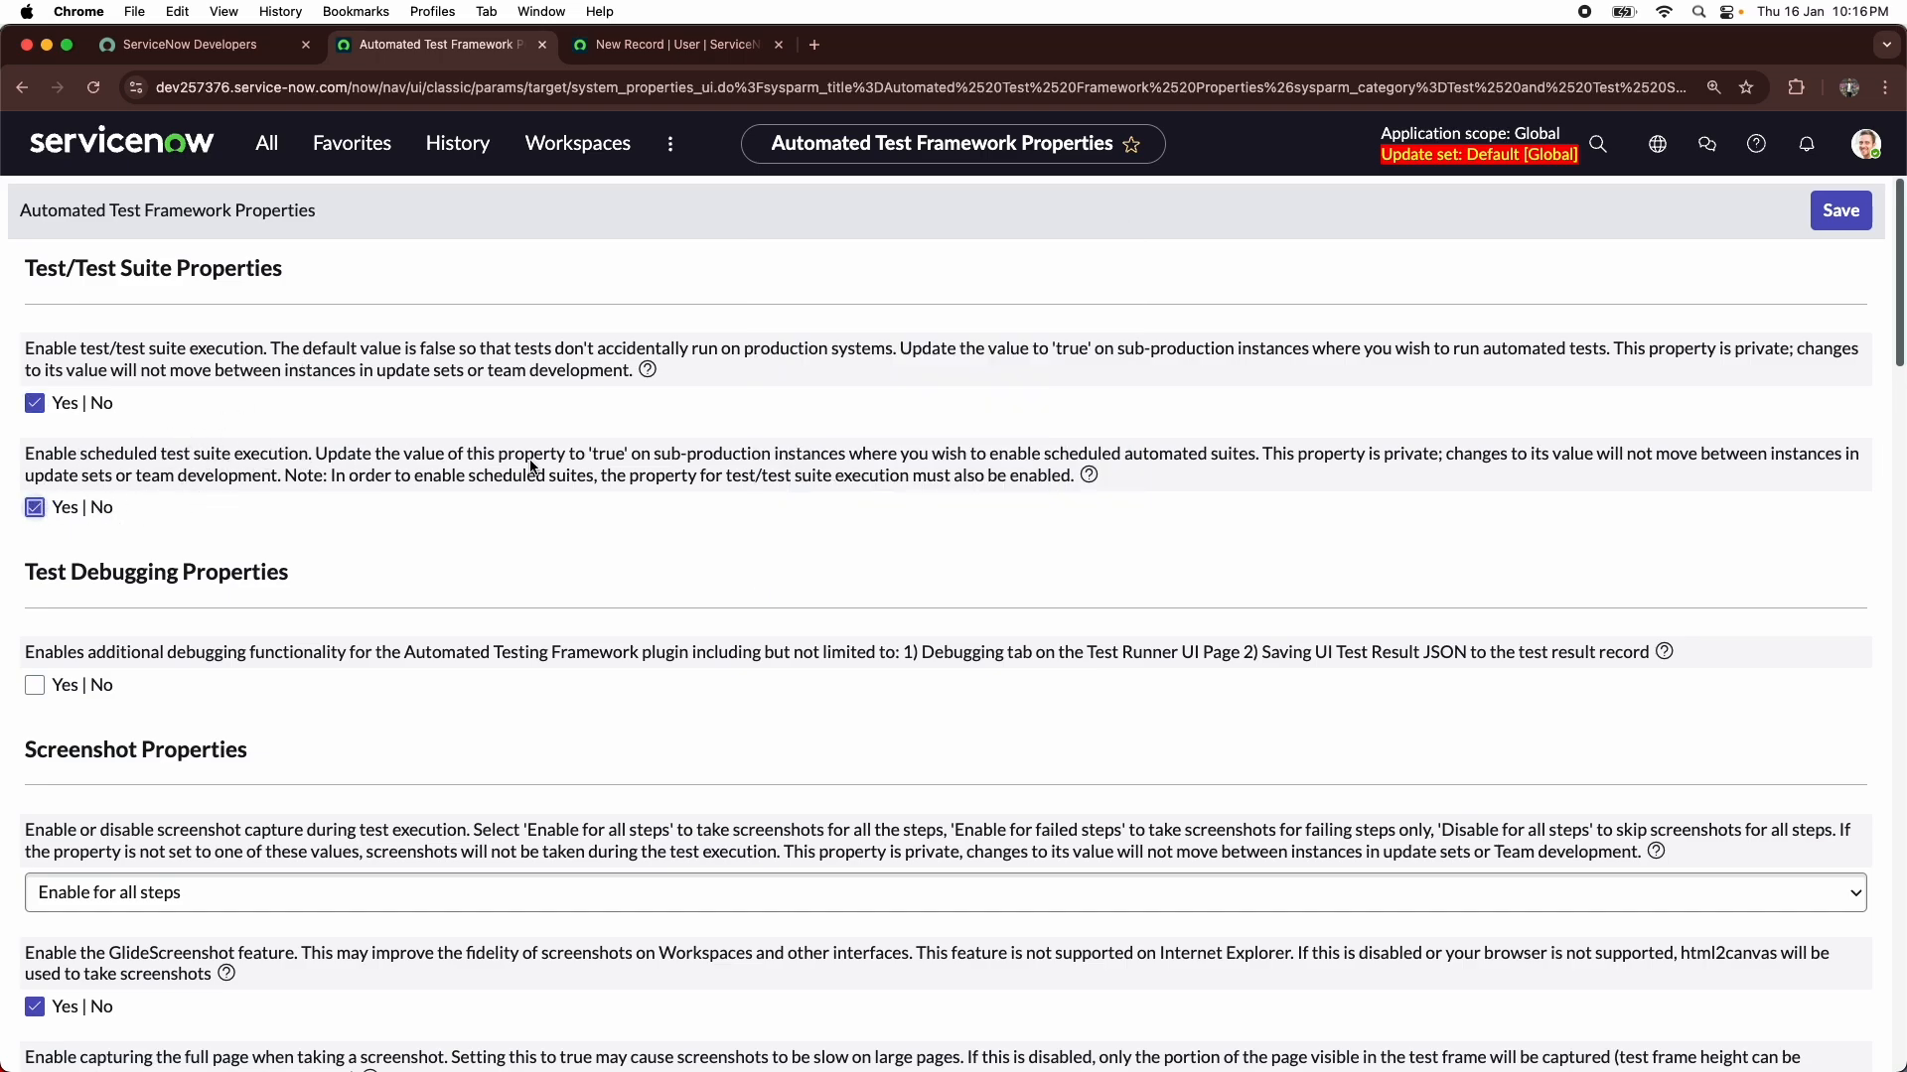
left_click(1825, 214)
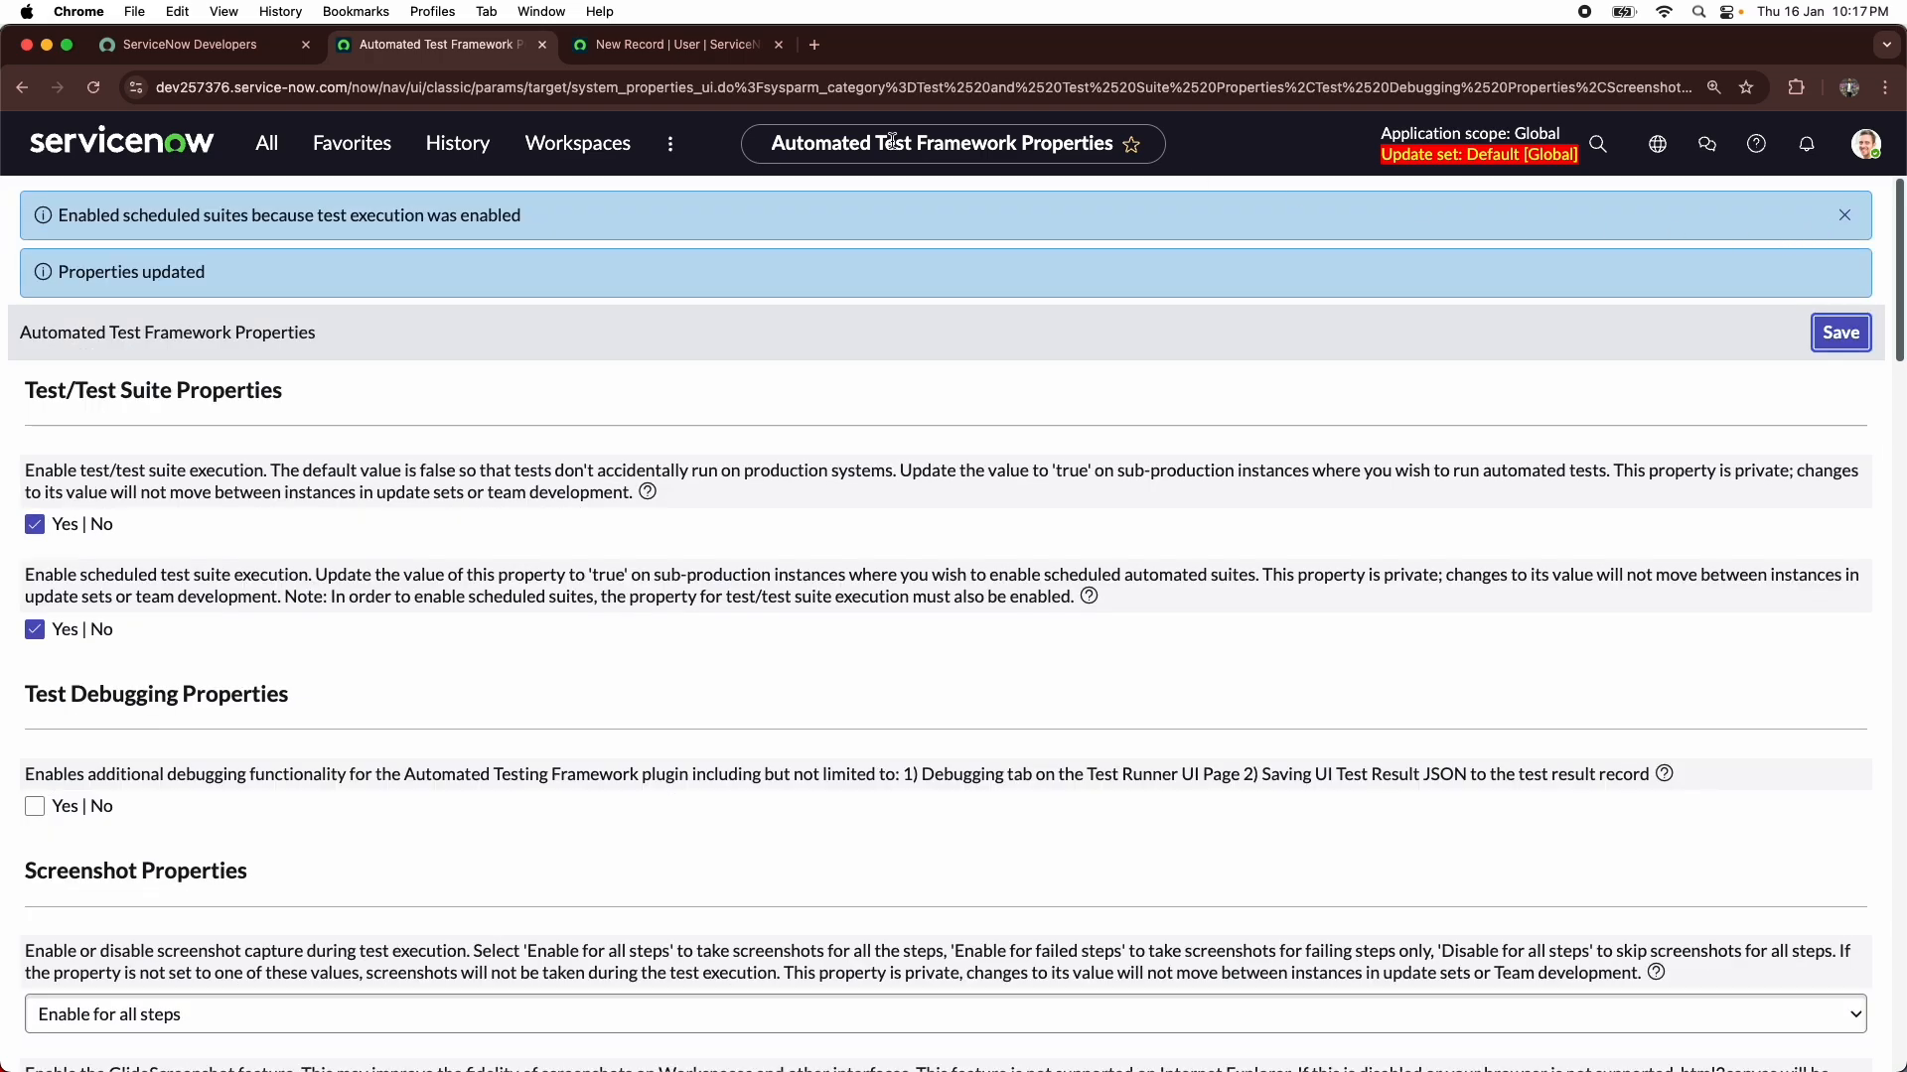
- Return to the "Incident creation and validation with ITIL role" test and run it in a new test runner
right_click(31, 99)
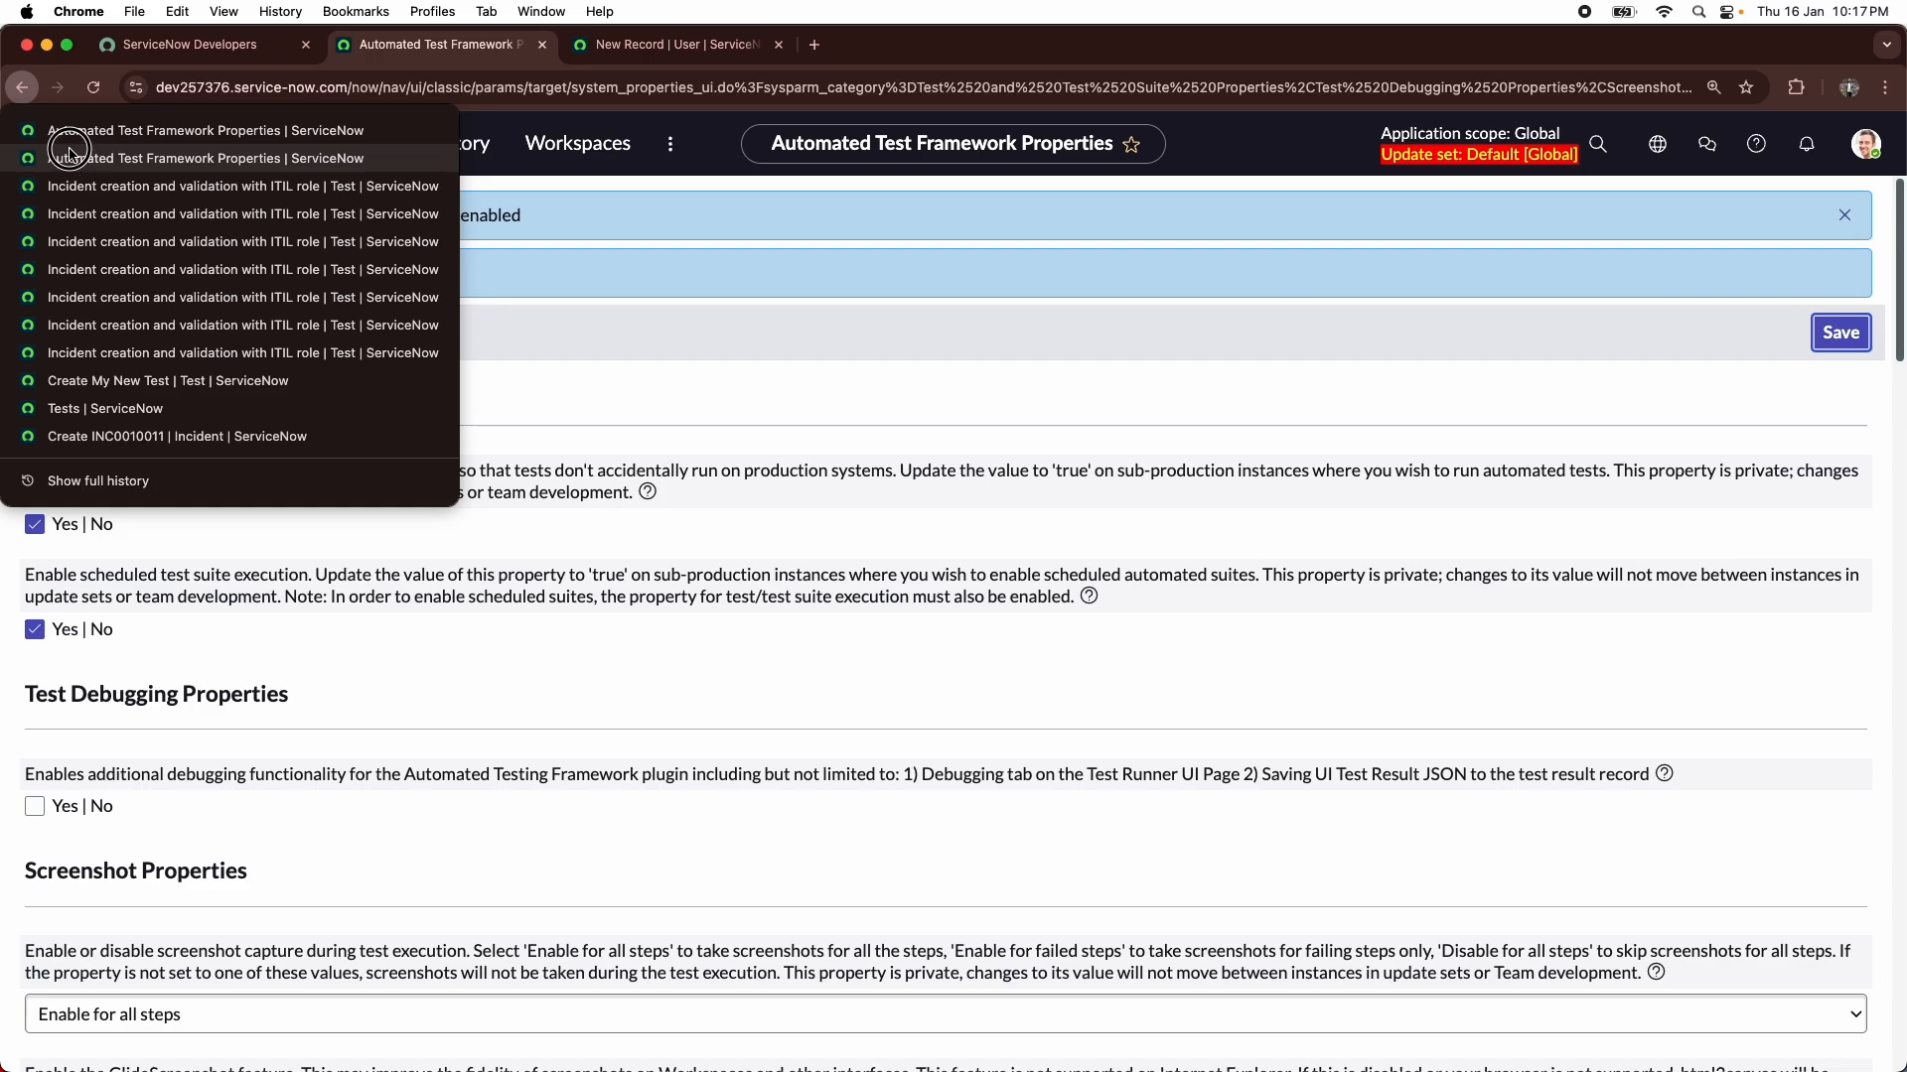
left_click(92, 188)
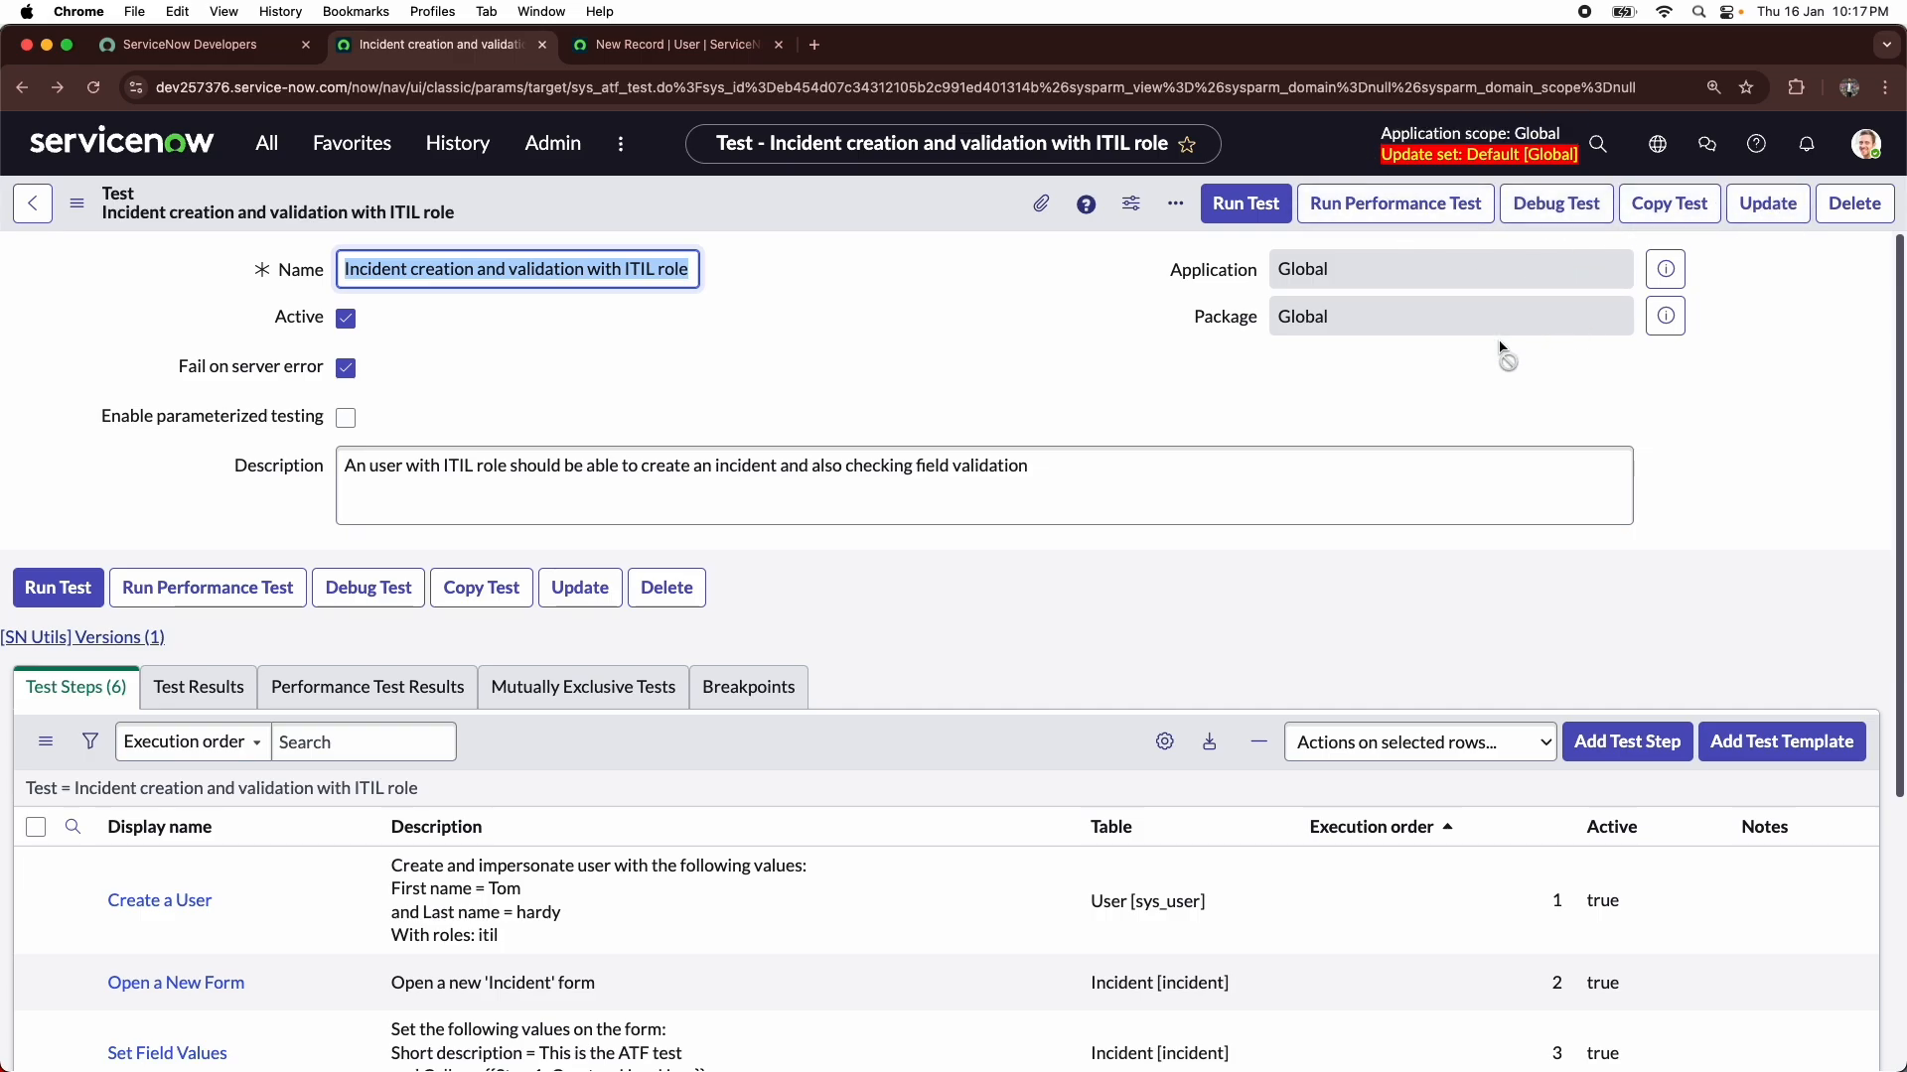
left_click(1249, 225)
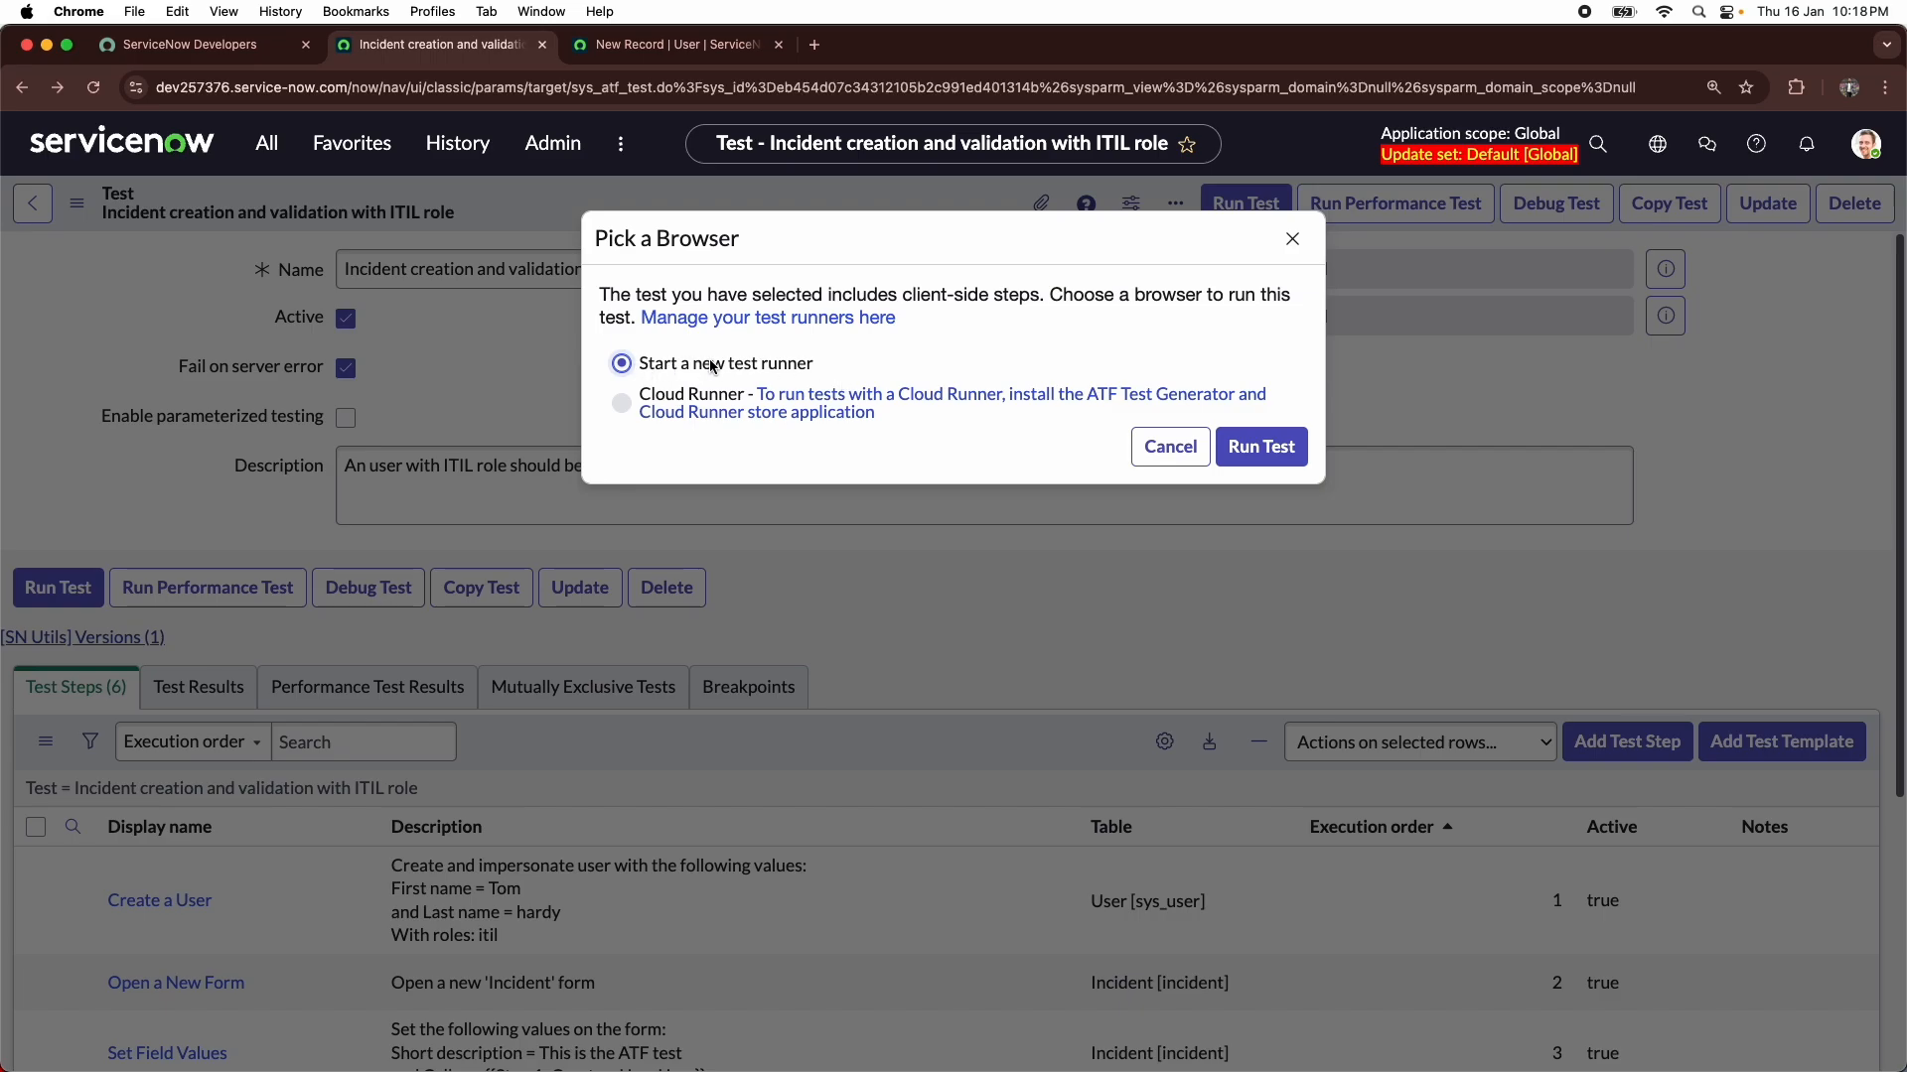
left_click(1237, 452)
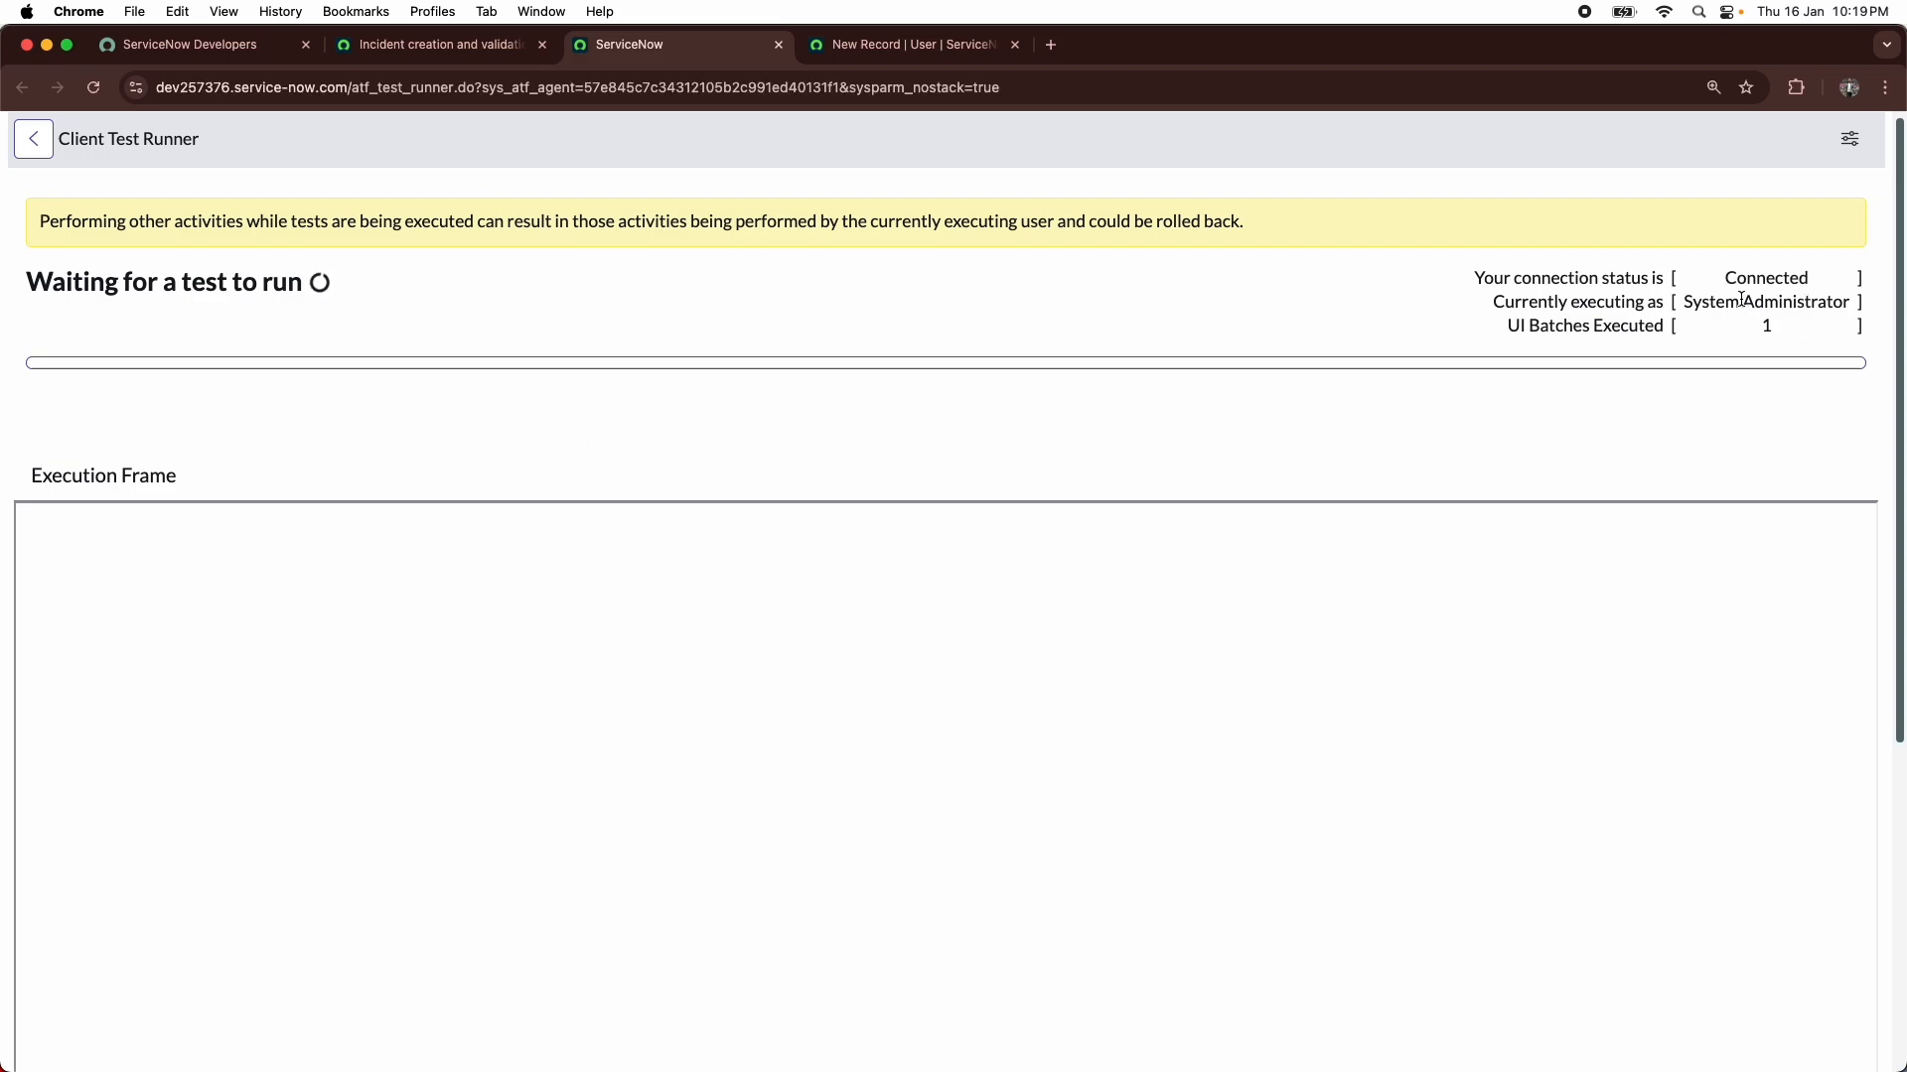
- Check which user the Client Test Runner is currently executing as
left_click_drag(1688, 306, 1817, 300)
left_click(1816, 300)
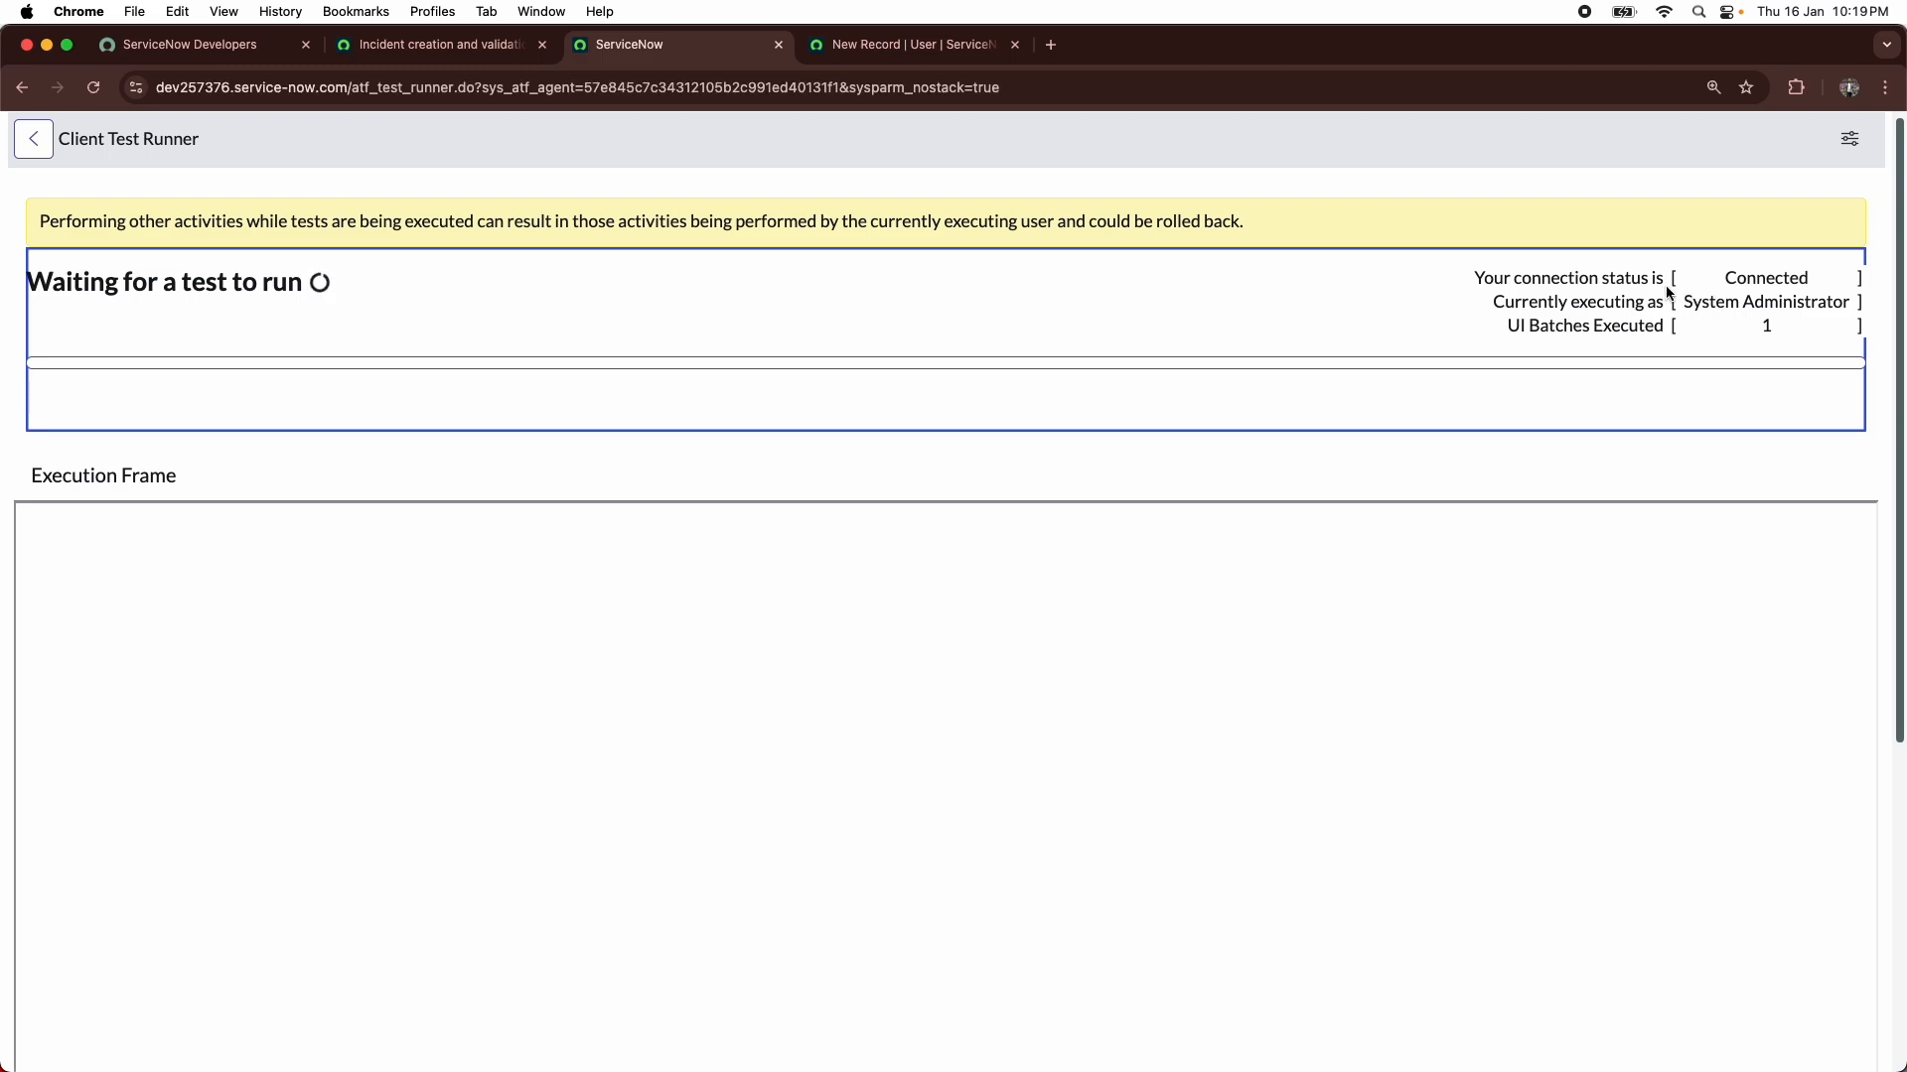
left_click(1205, 191)
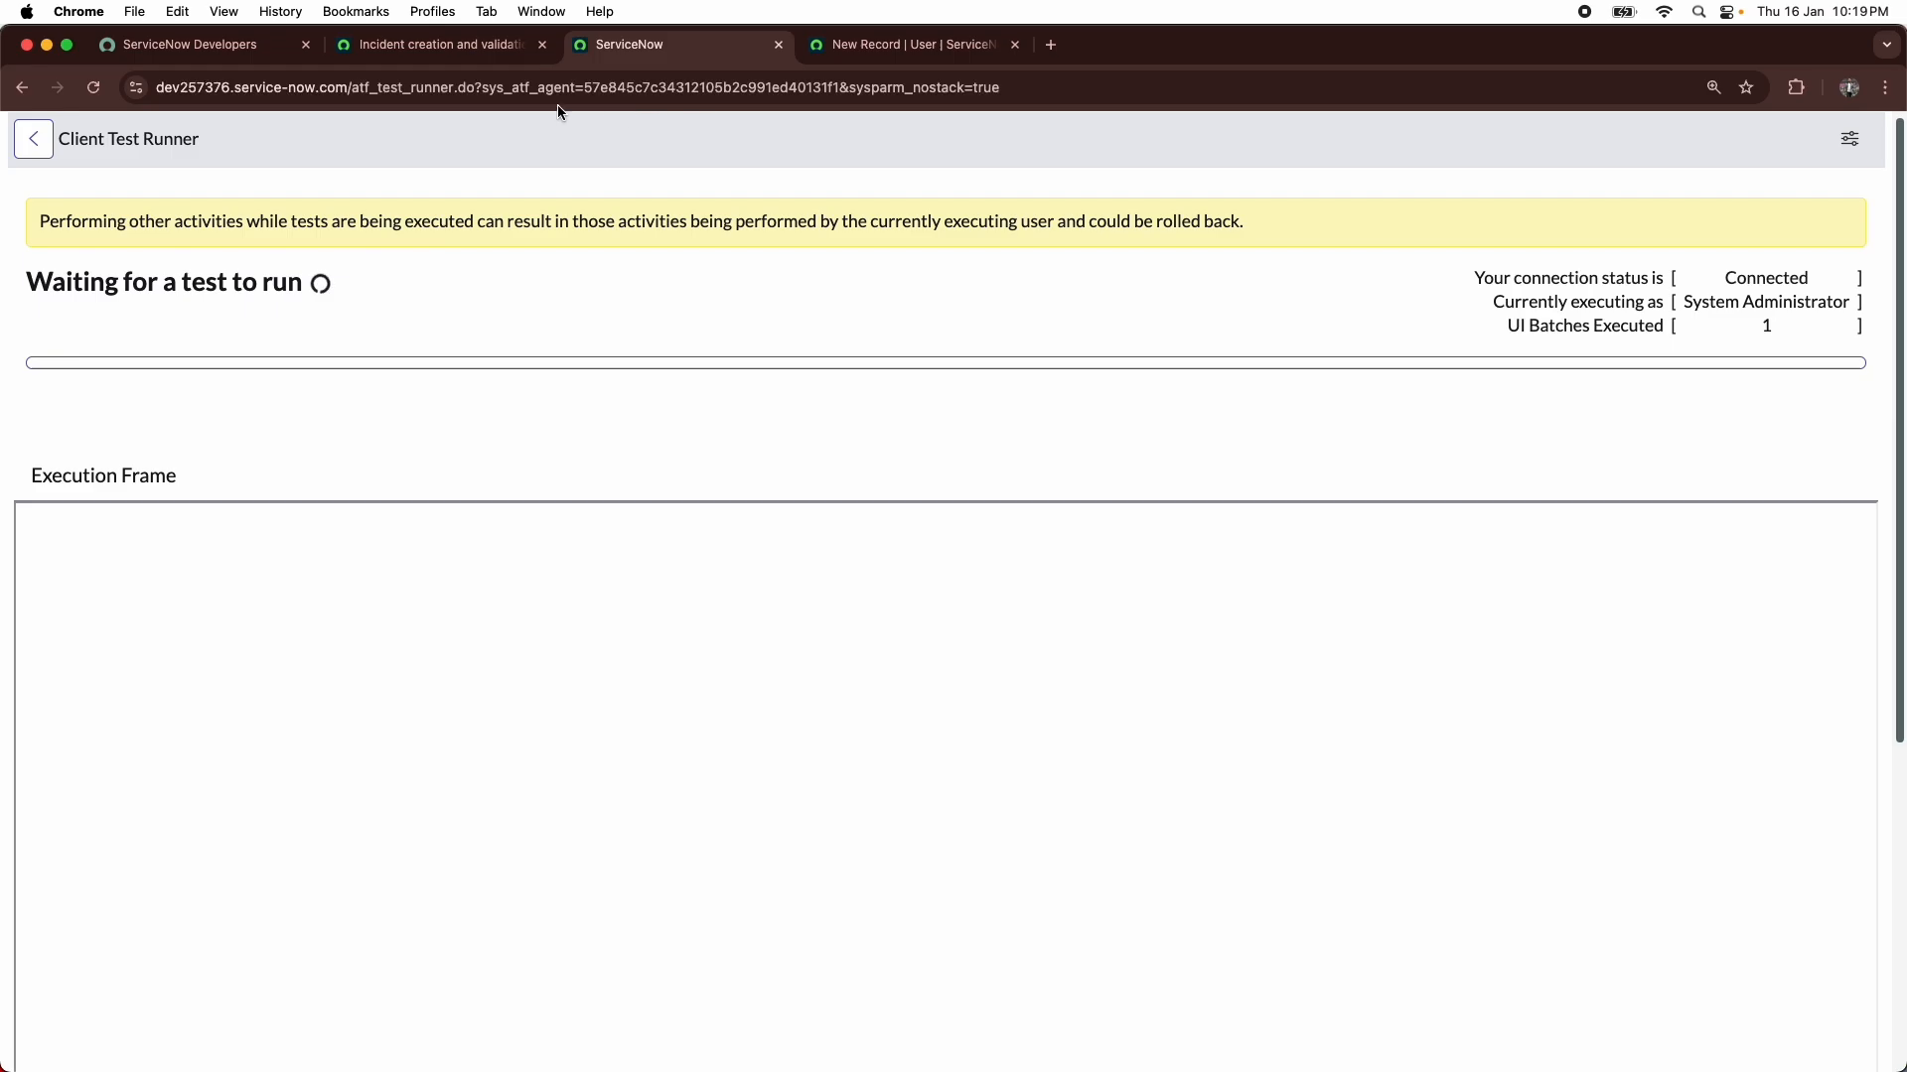
- Open the finished run's test result and review its output, duration and individual step results
left_click(437, 45)
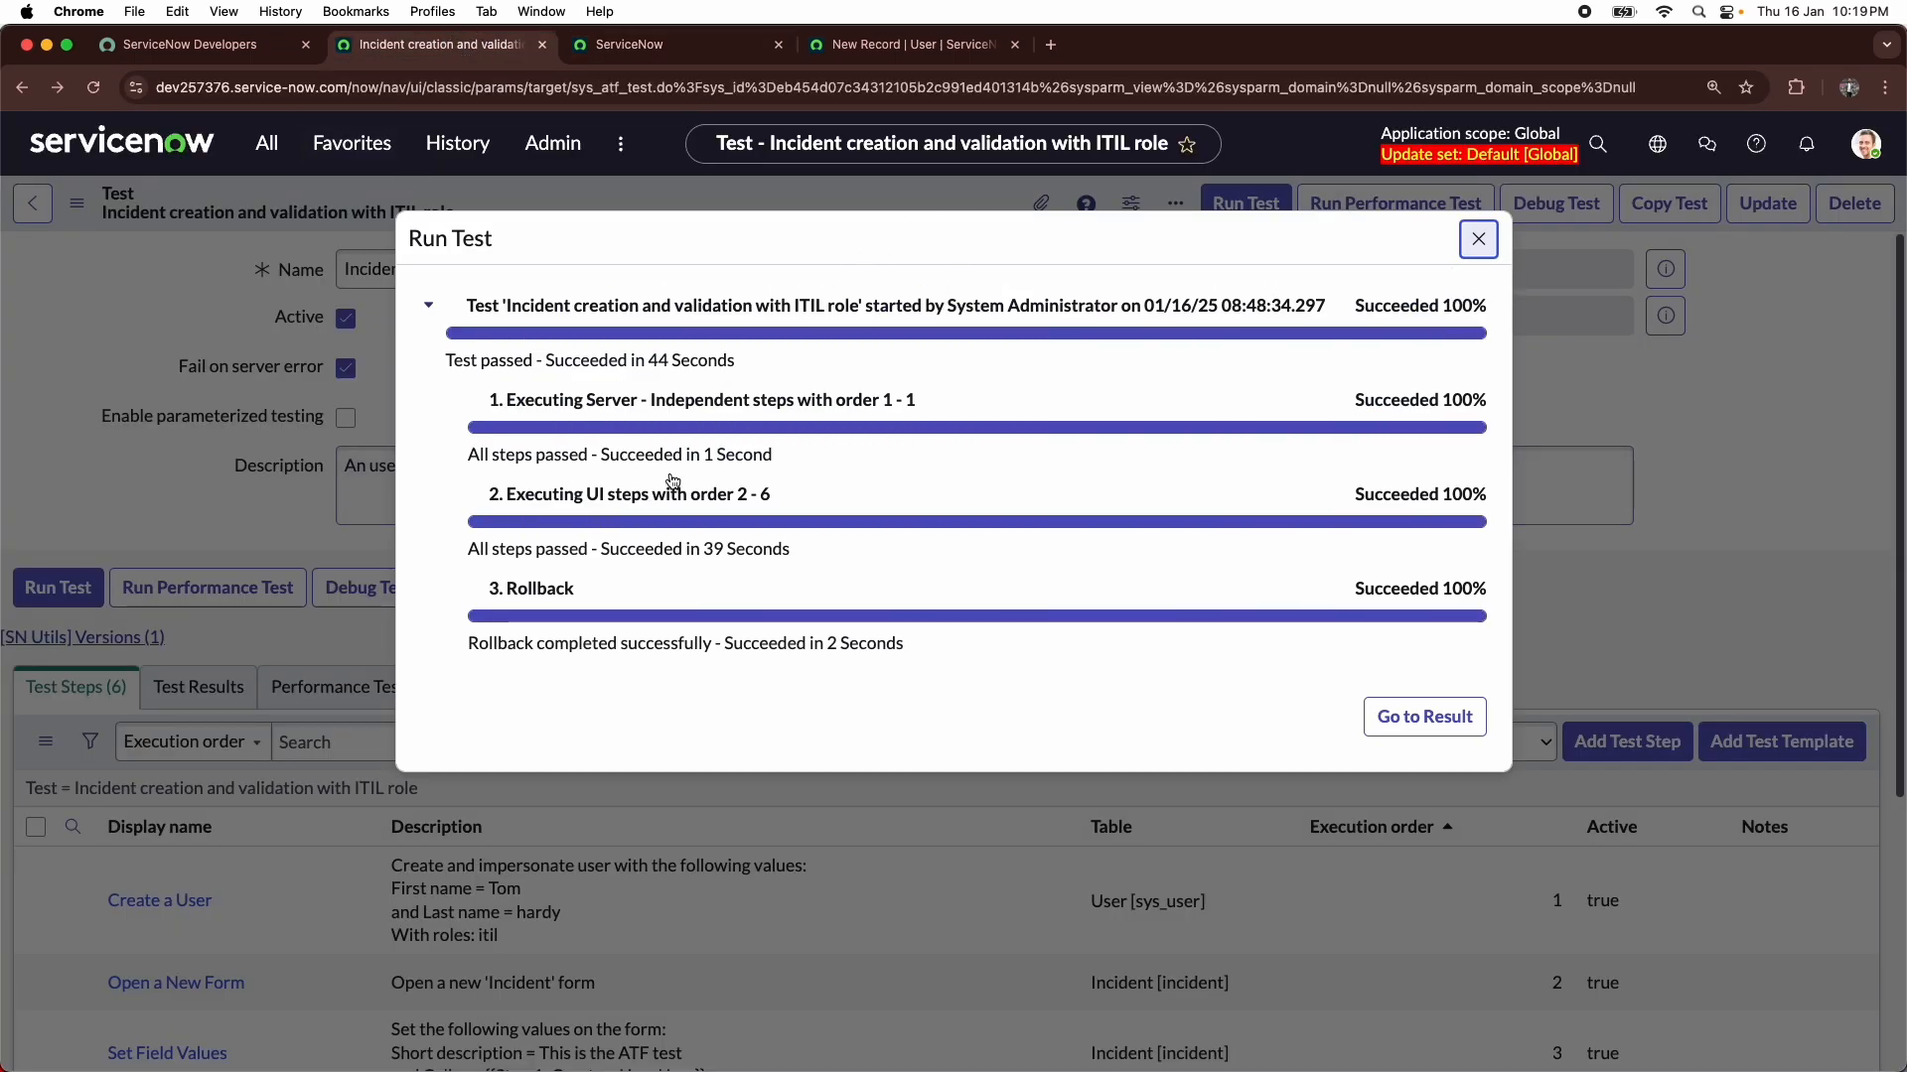
left_click(1391, 733)
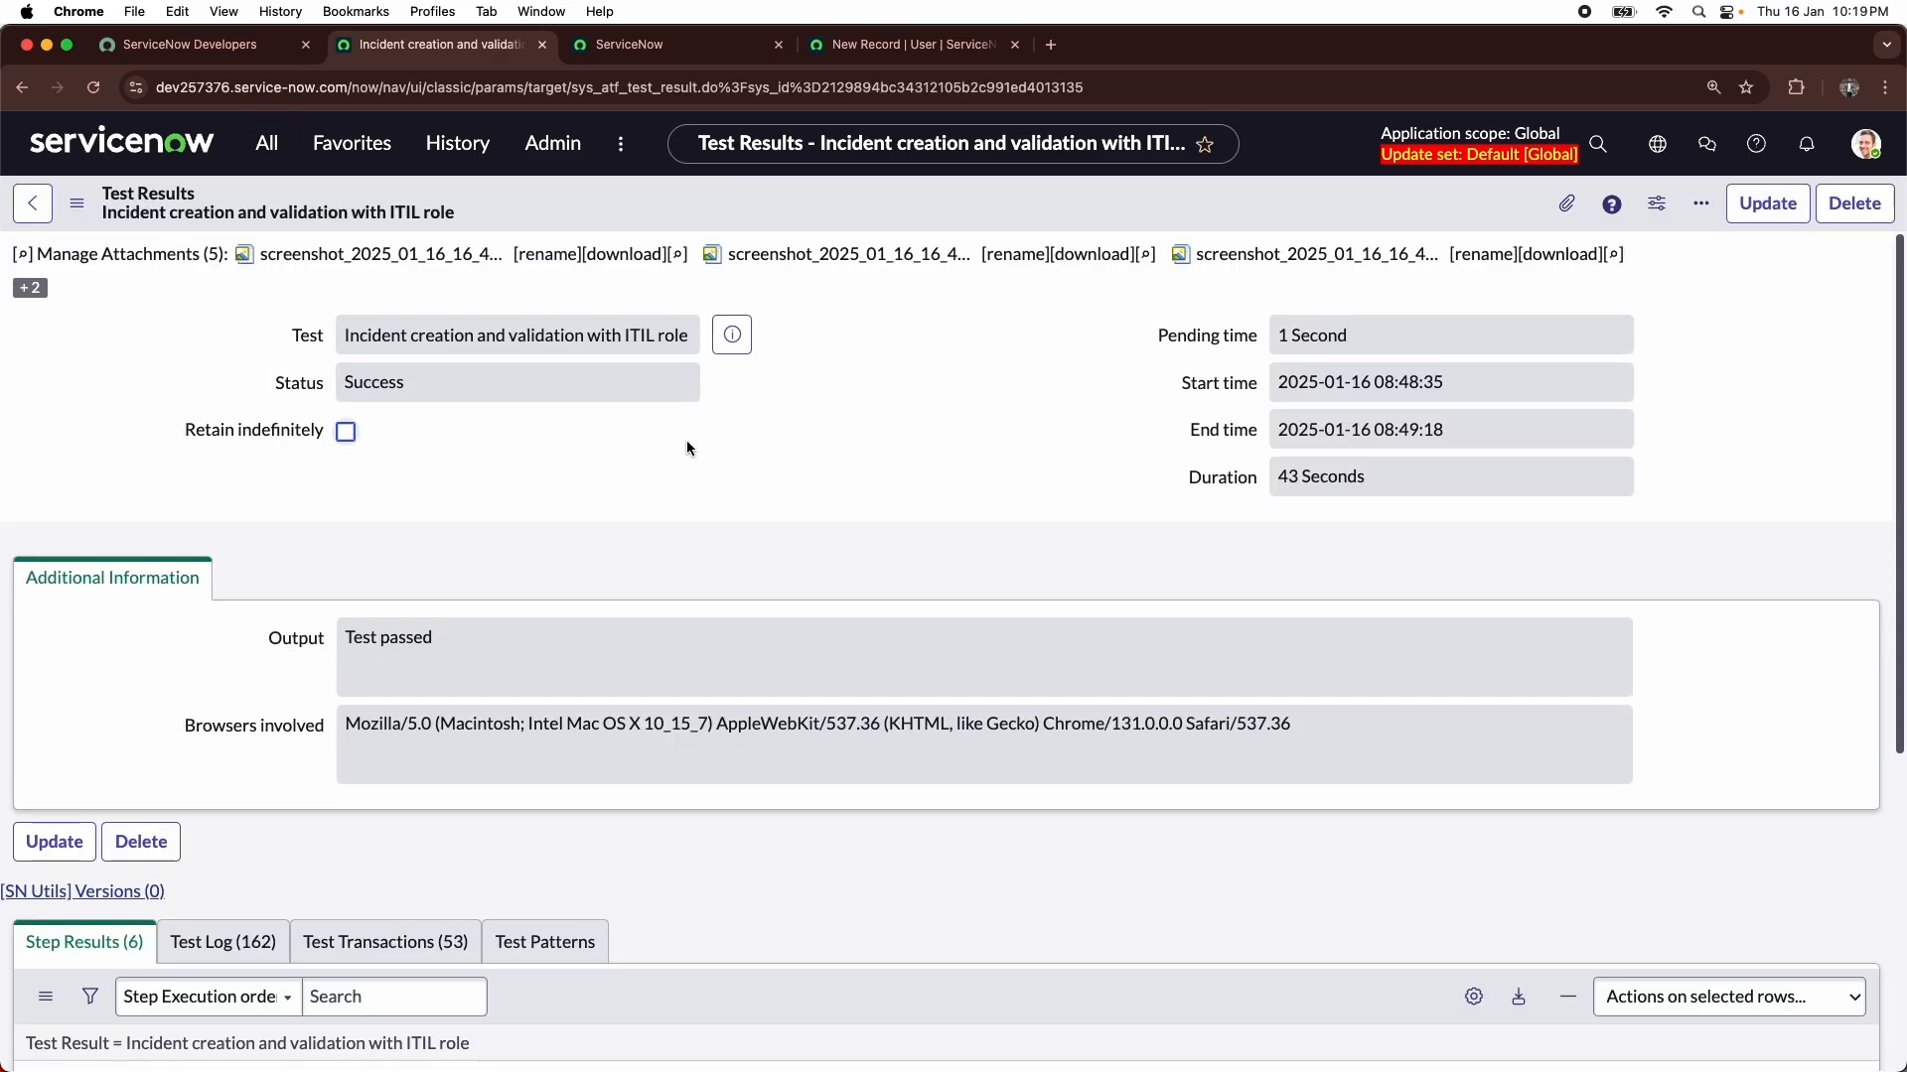
left_click_drag(349, 636, 576, 540)
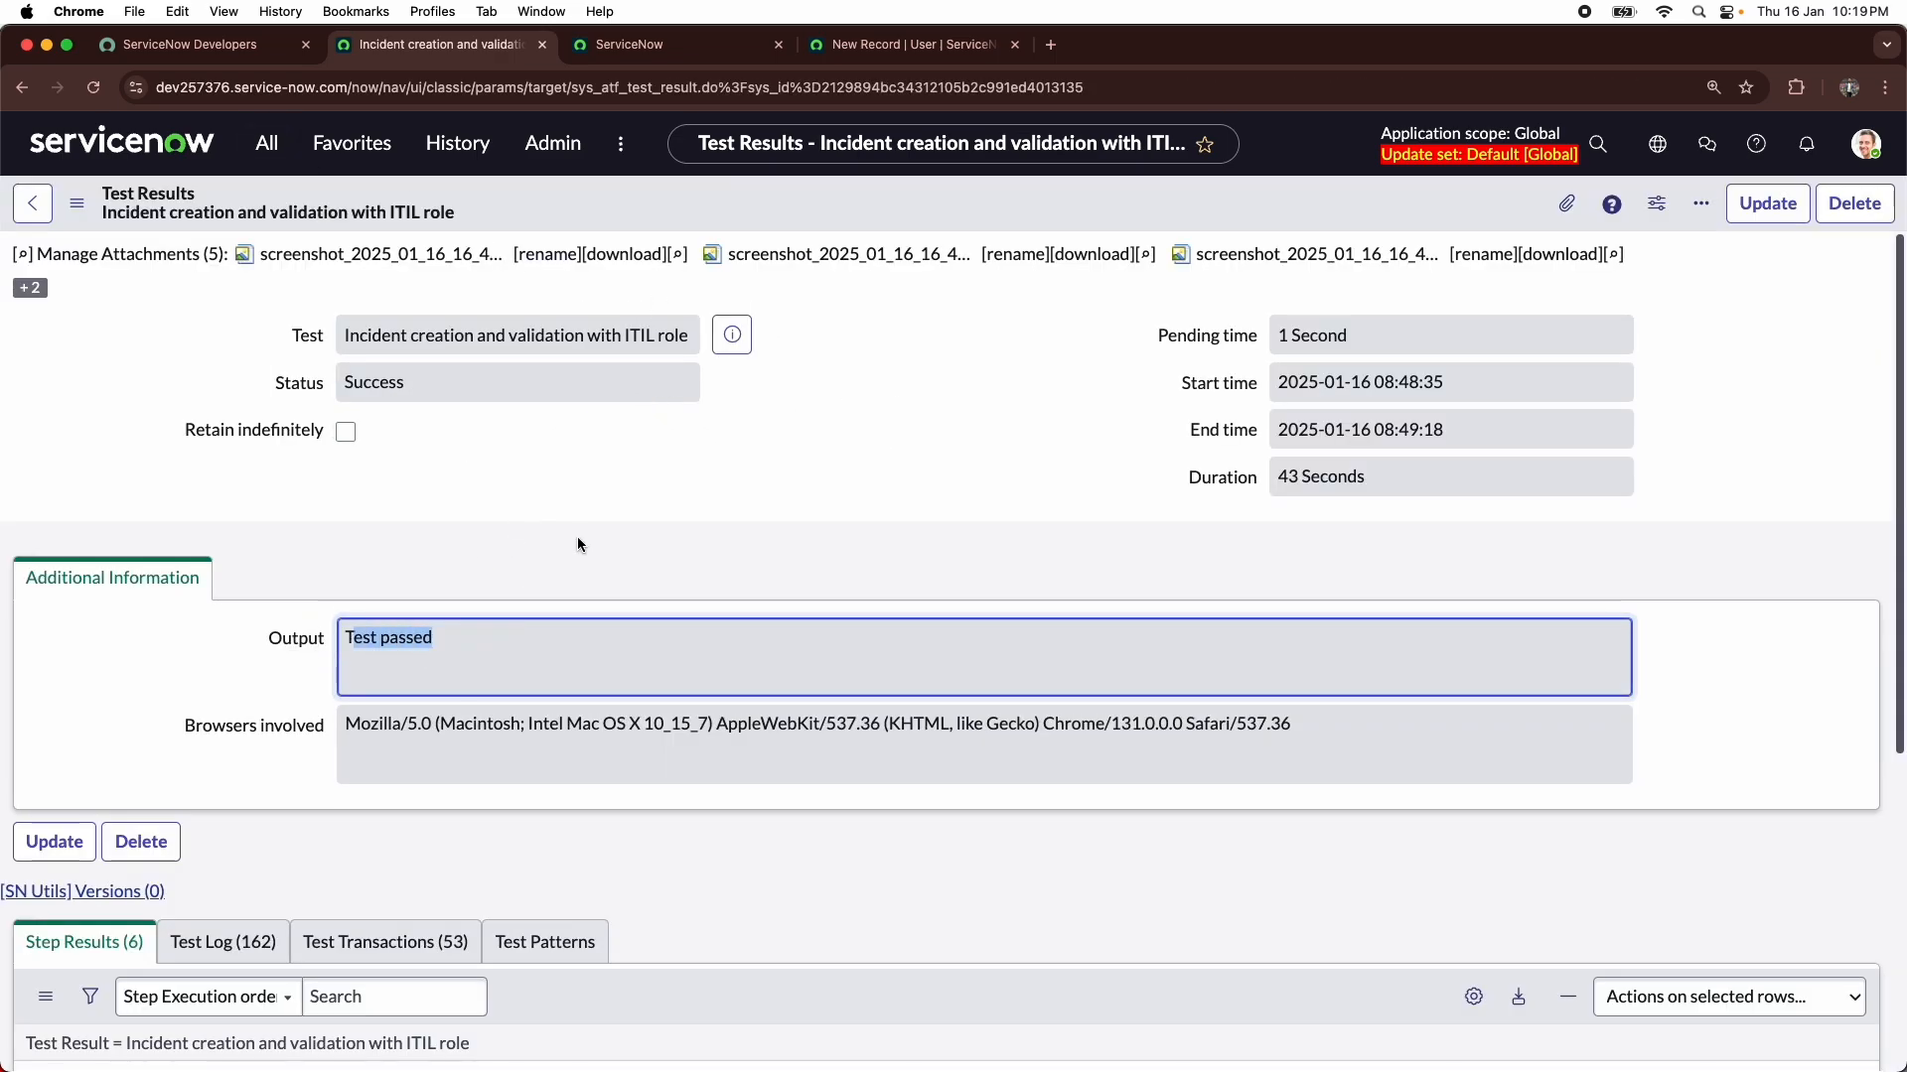
scroll(580, 536, "down", 1)
scroll(583, 528, "down", 1)
left_click(671, 493)
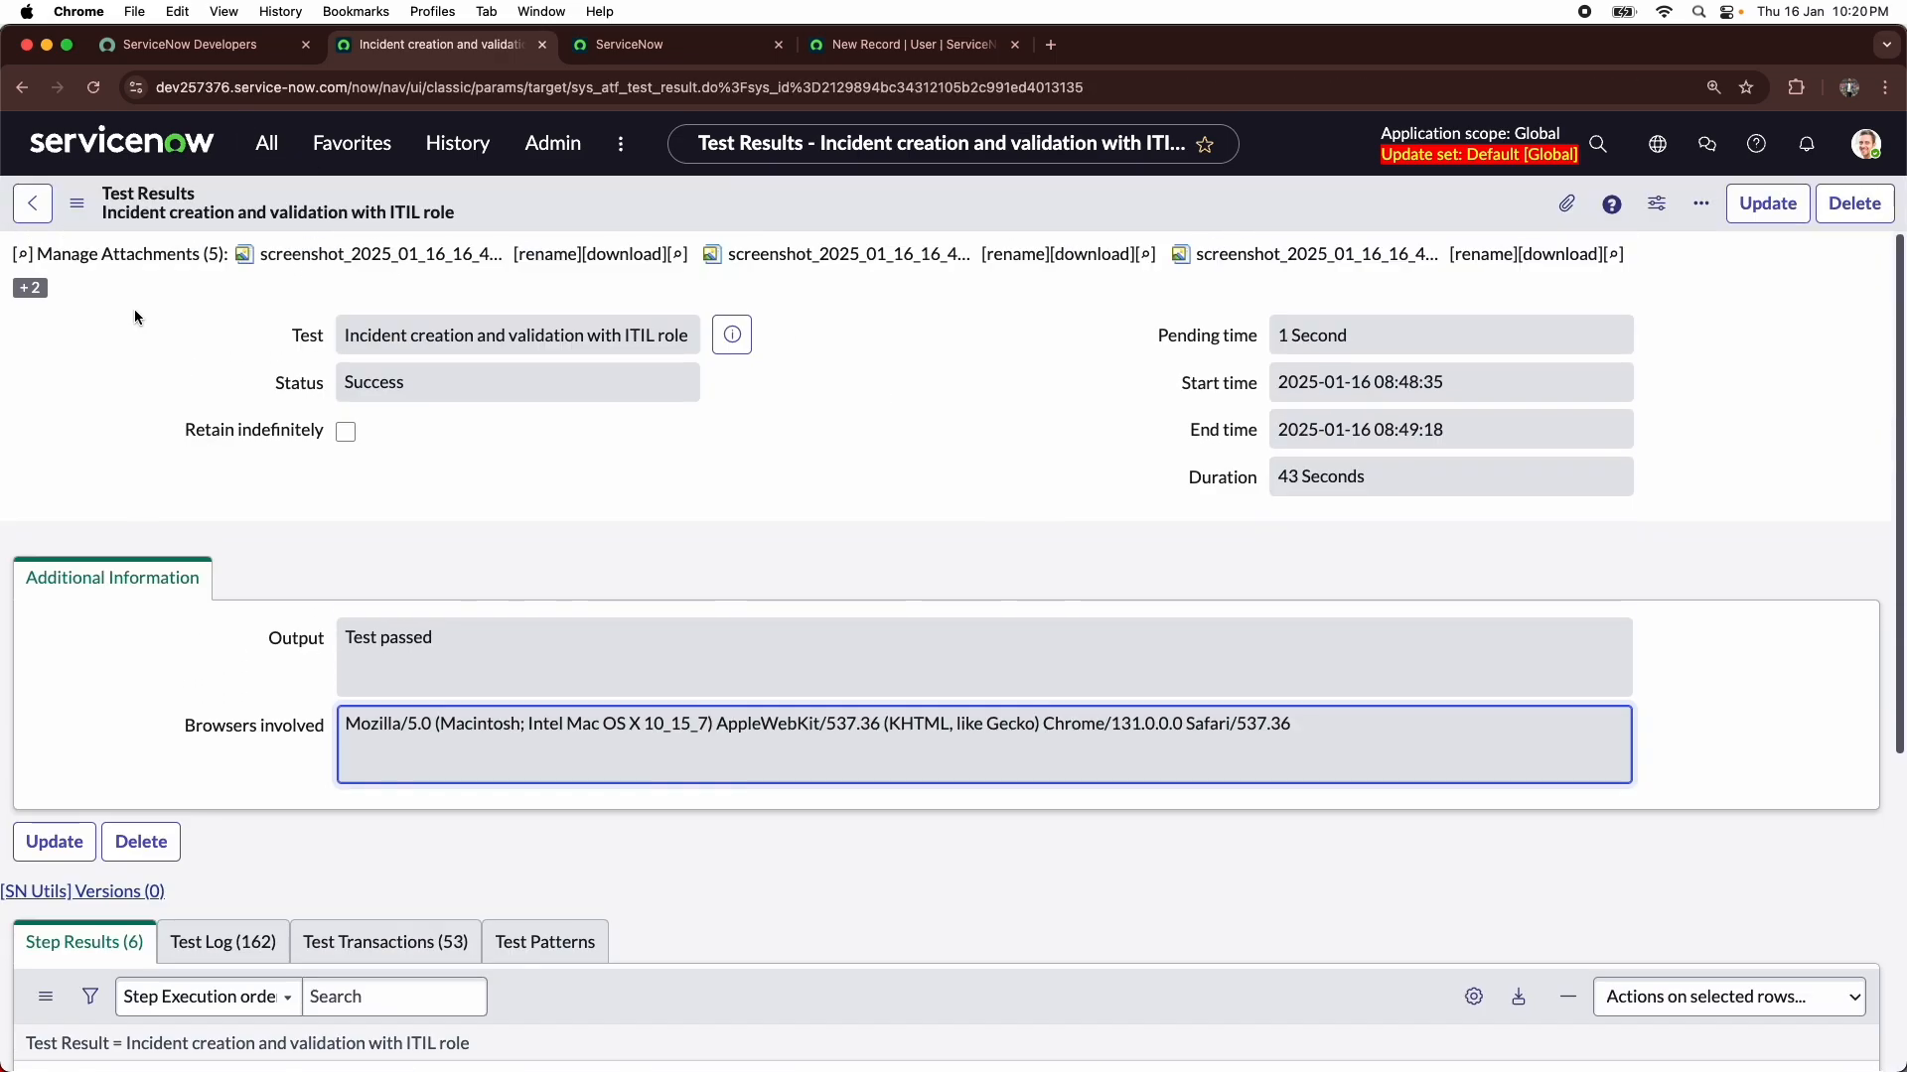
scroll(134, 310, "down", 3)
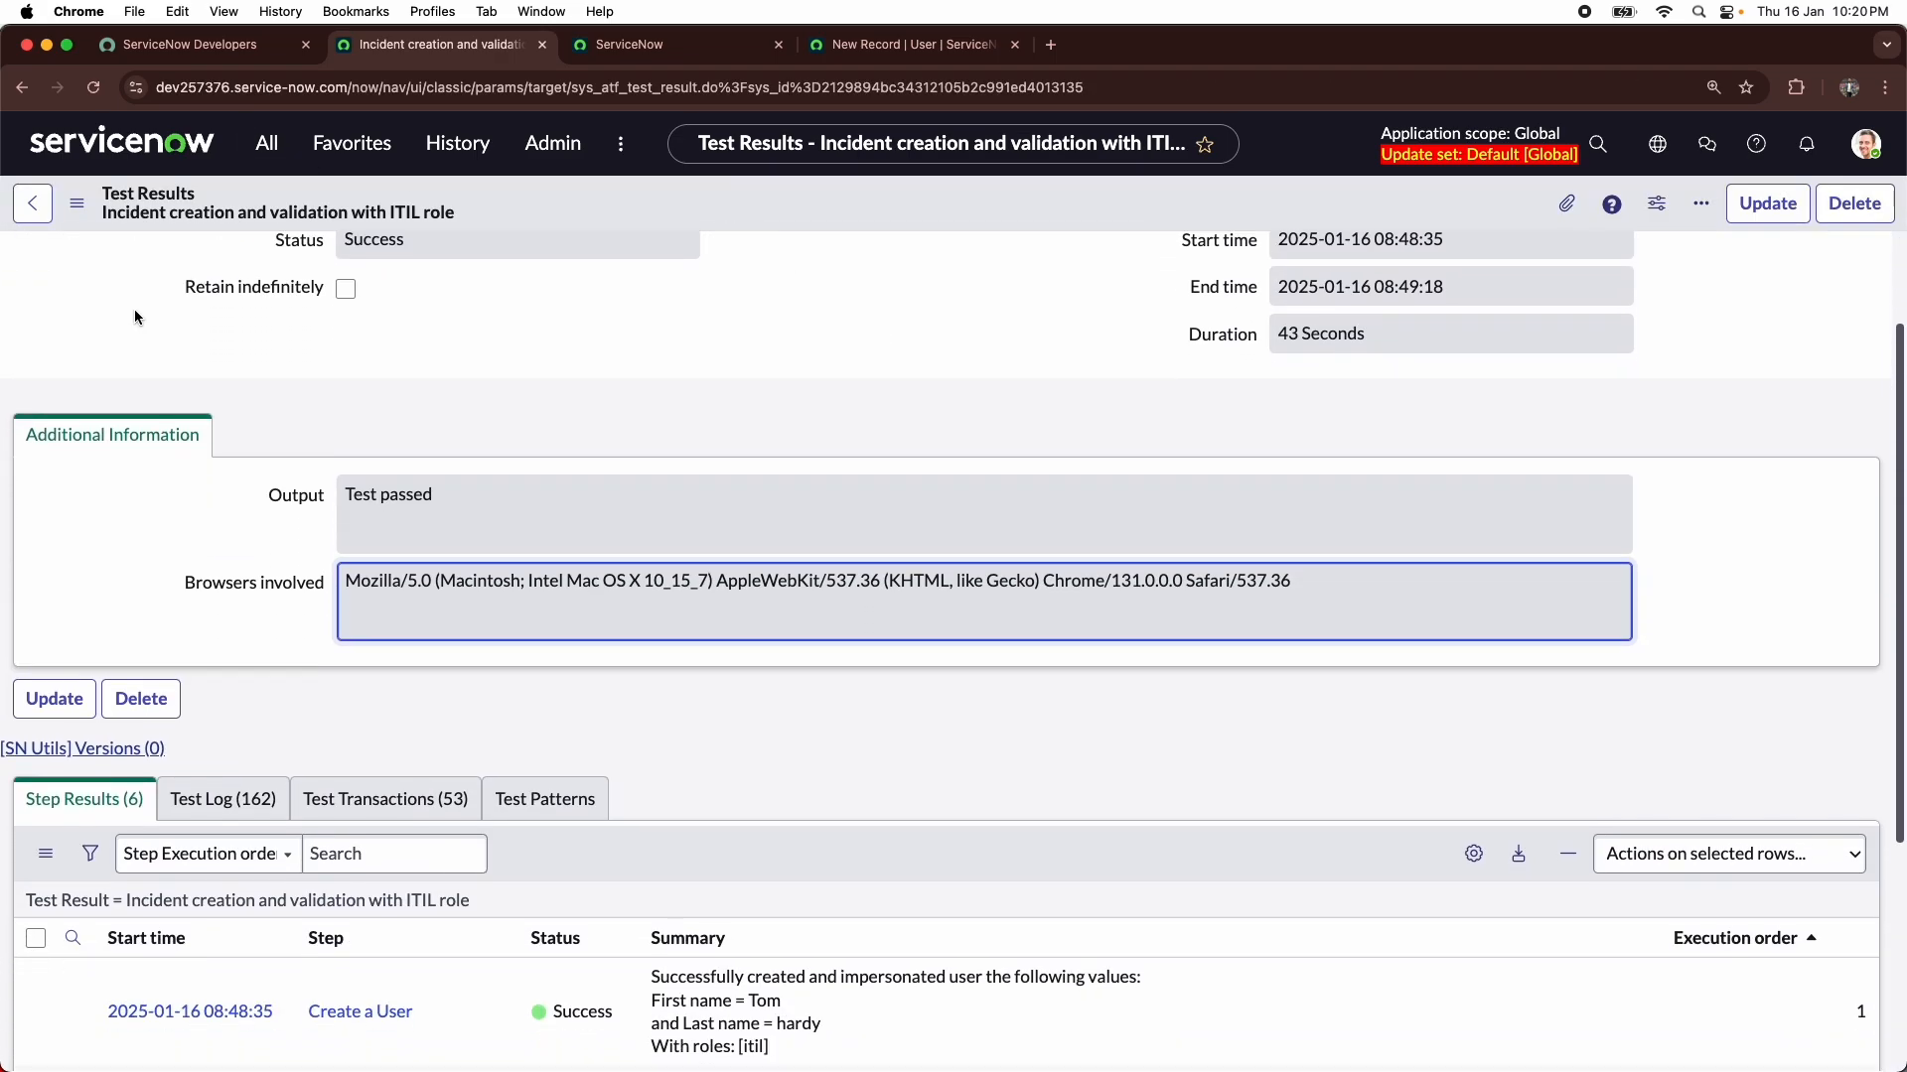
scroll(134, 316, "down", 3)
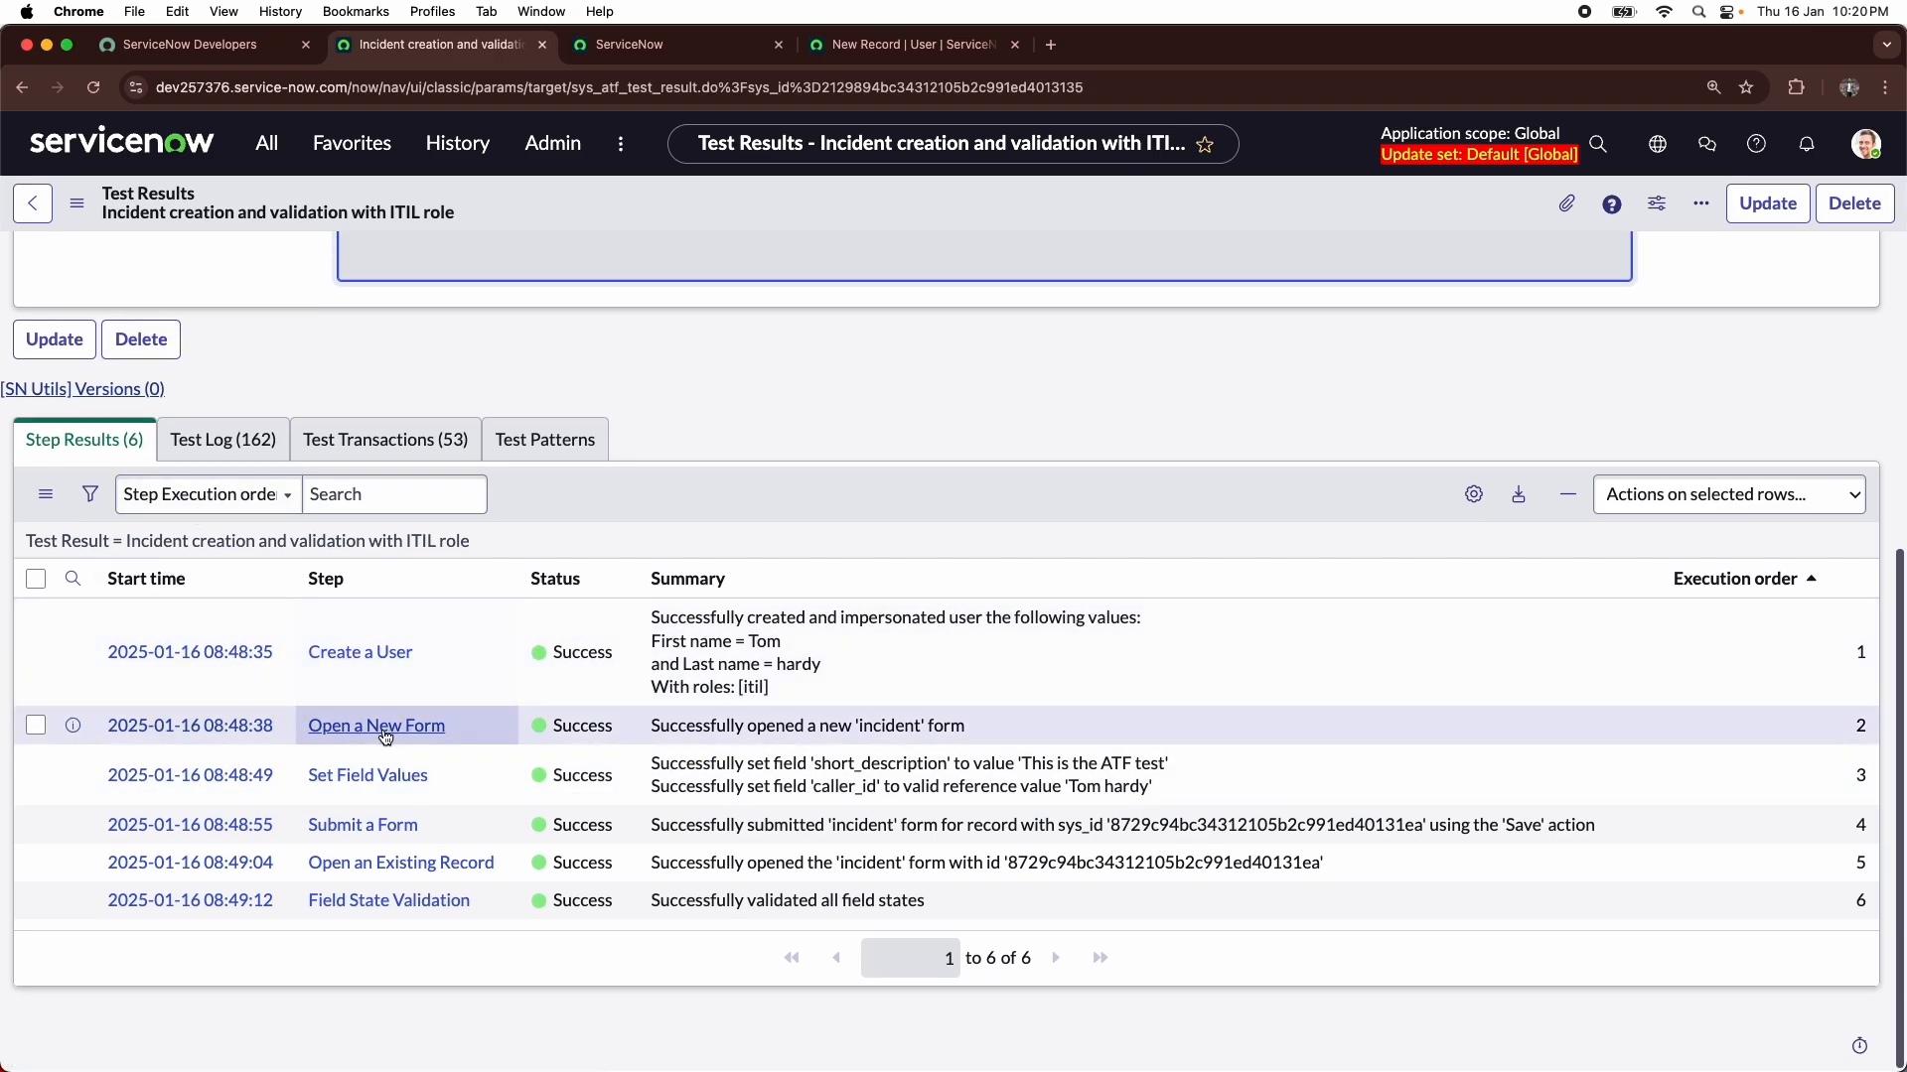
scroll(842, 776, "up", 5)
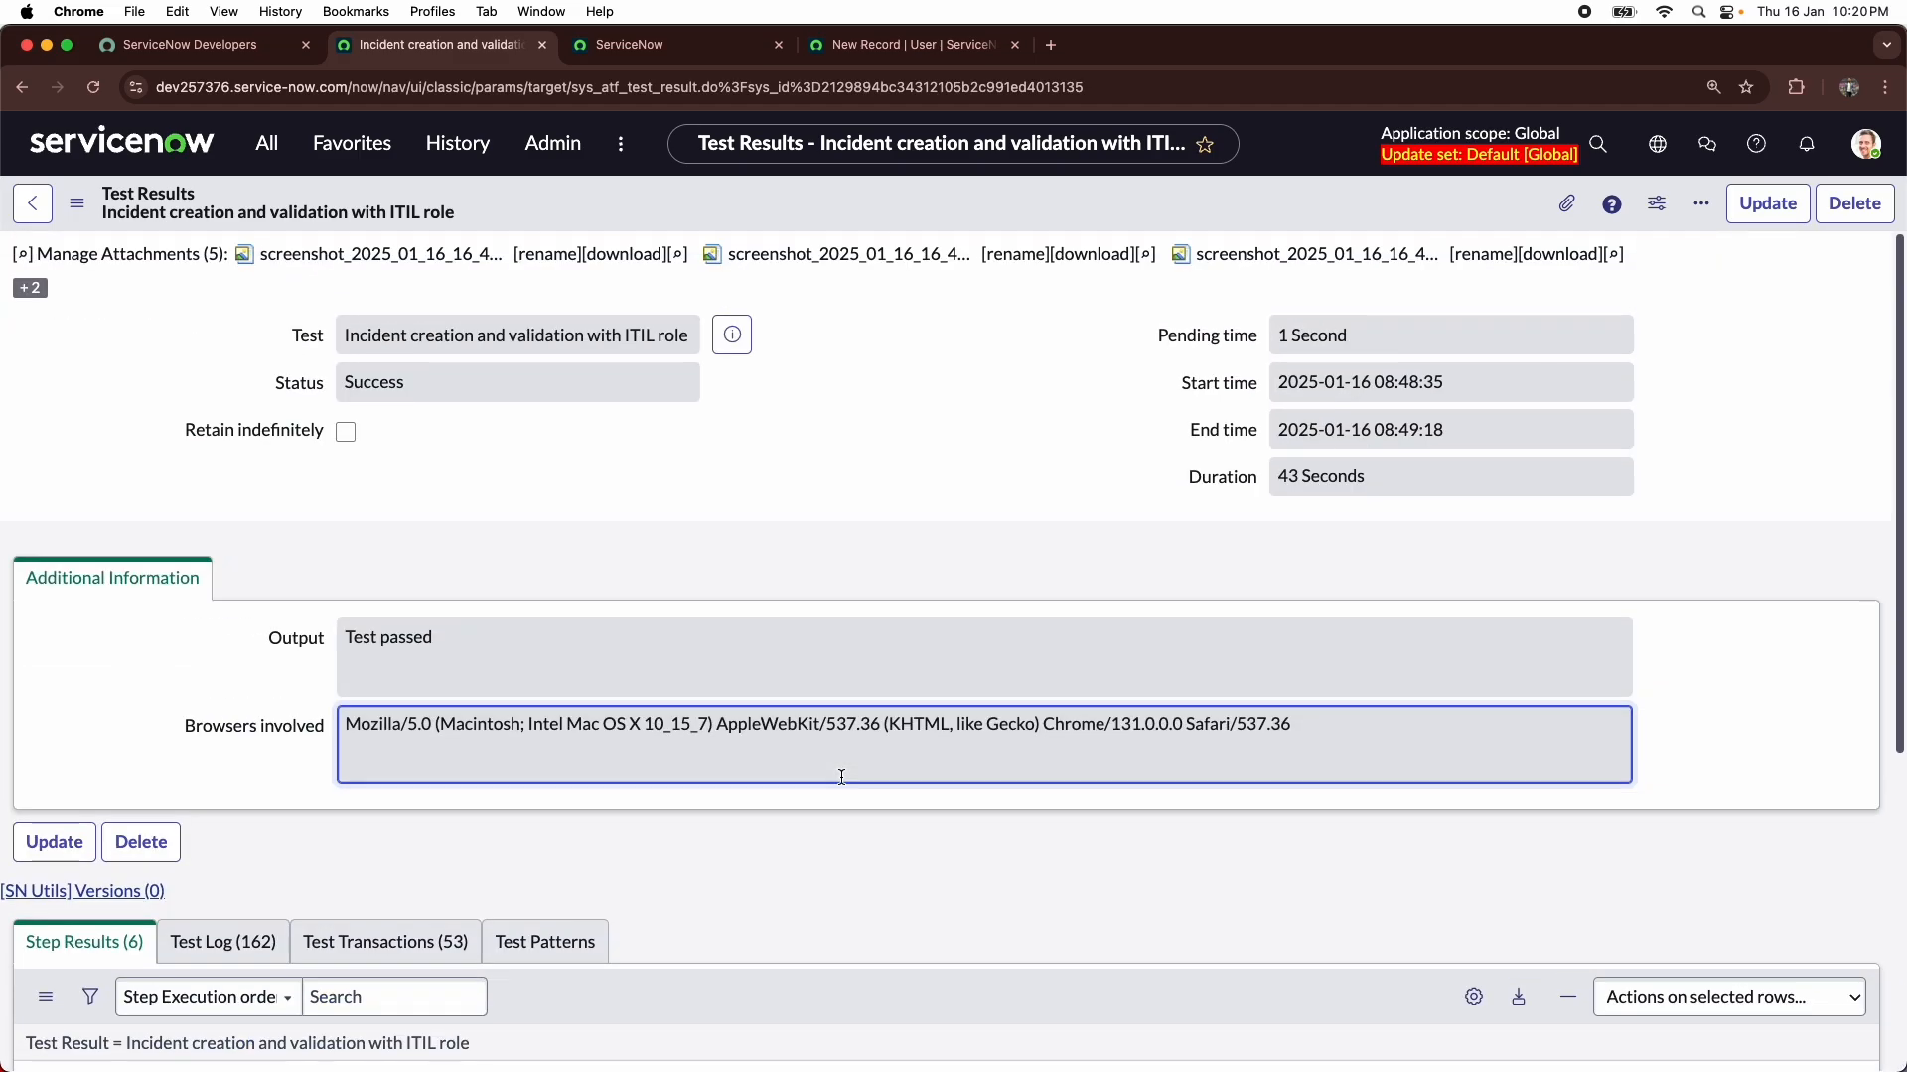
left_click(1356, 476)
left_click(943, 429)
scroll(919, 417, "down", 3)
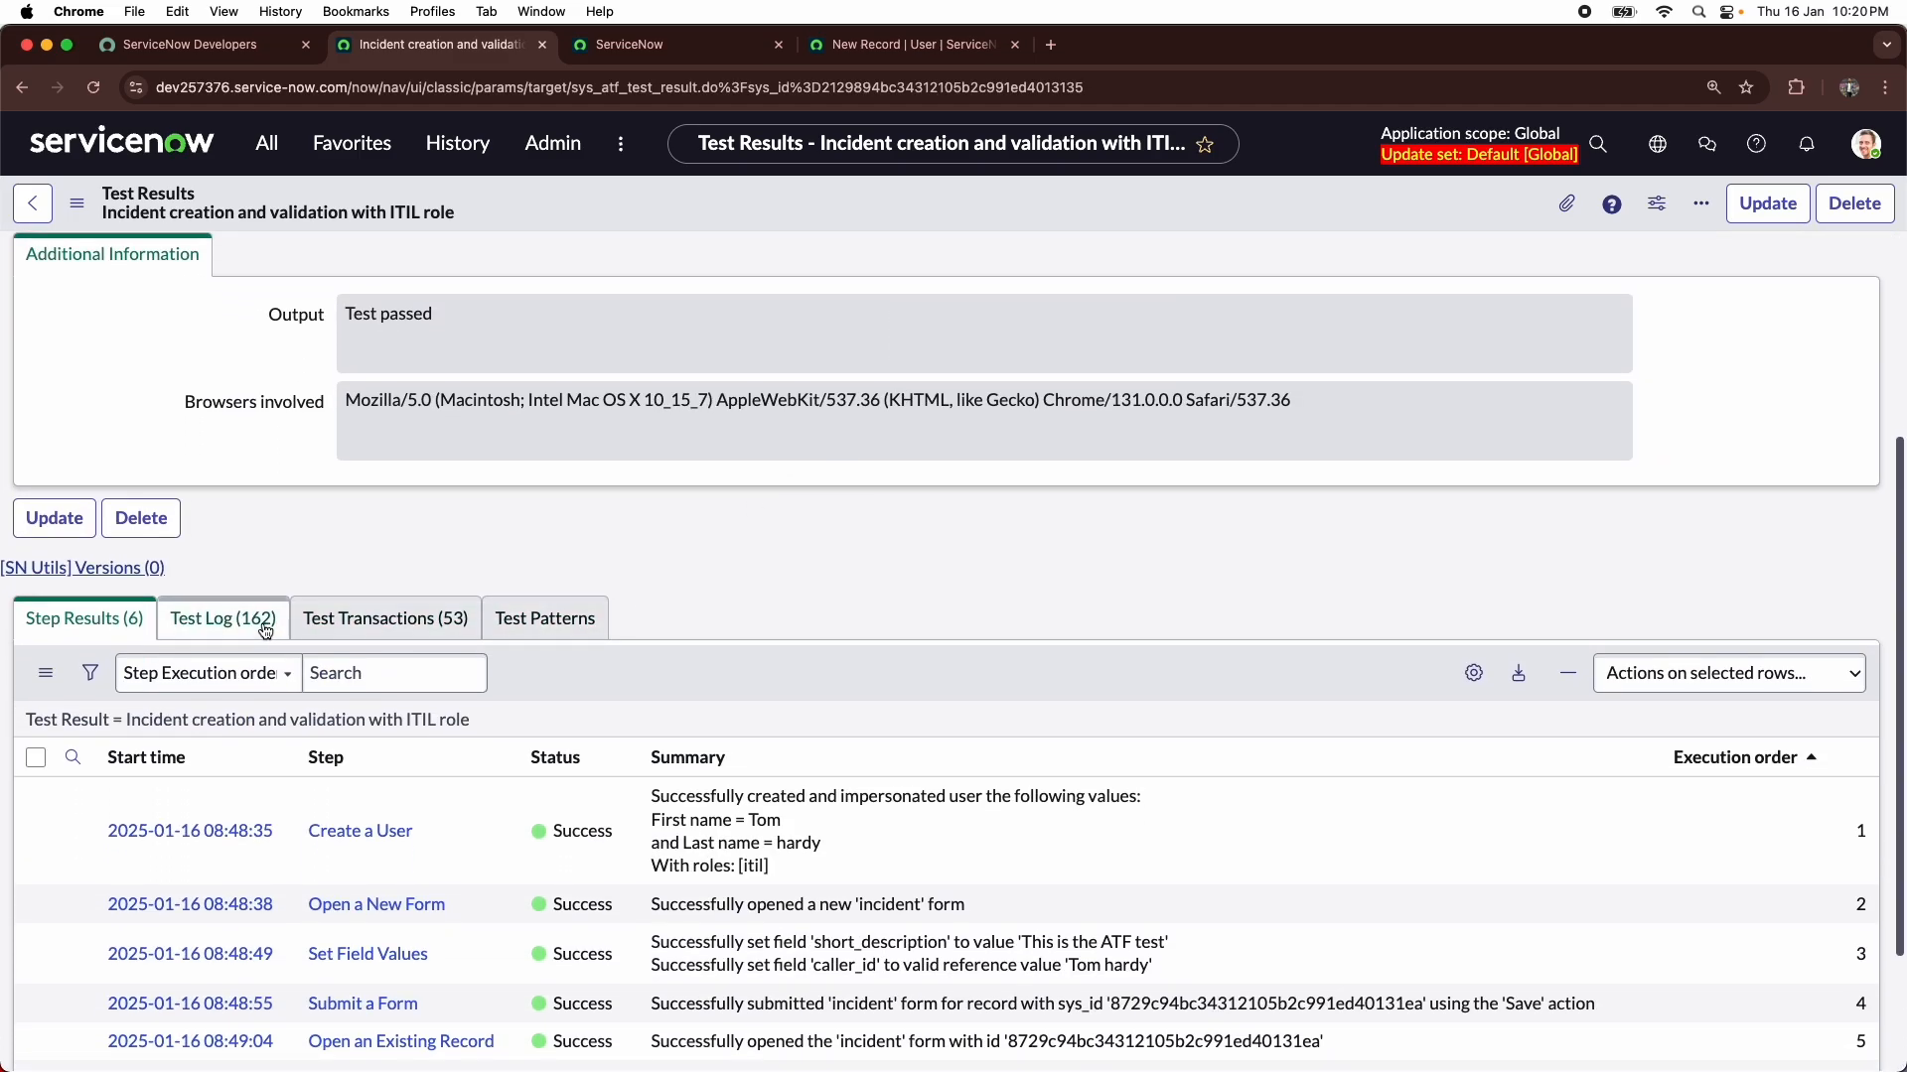
- Examine the Test Log entries recorded for this test result
left_click(383, 621)
left_click(223, 618)
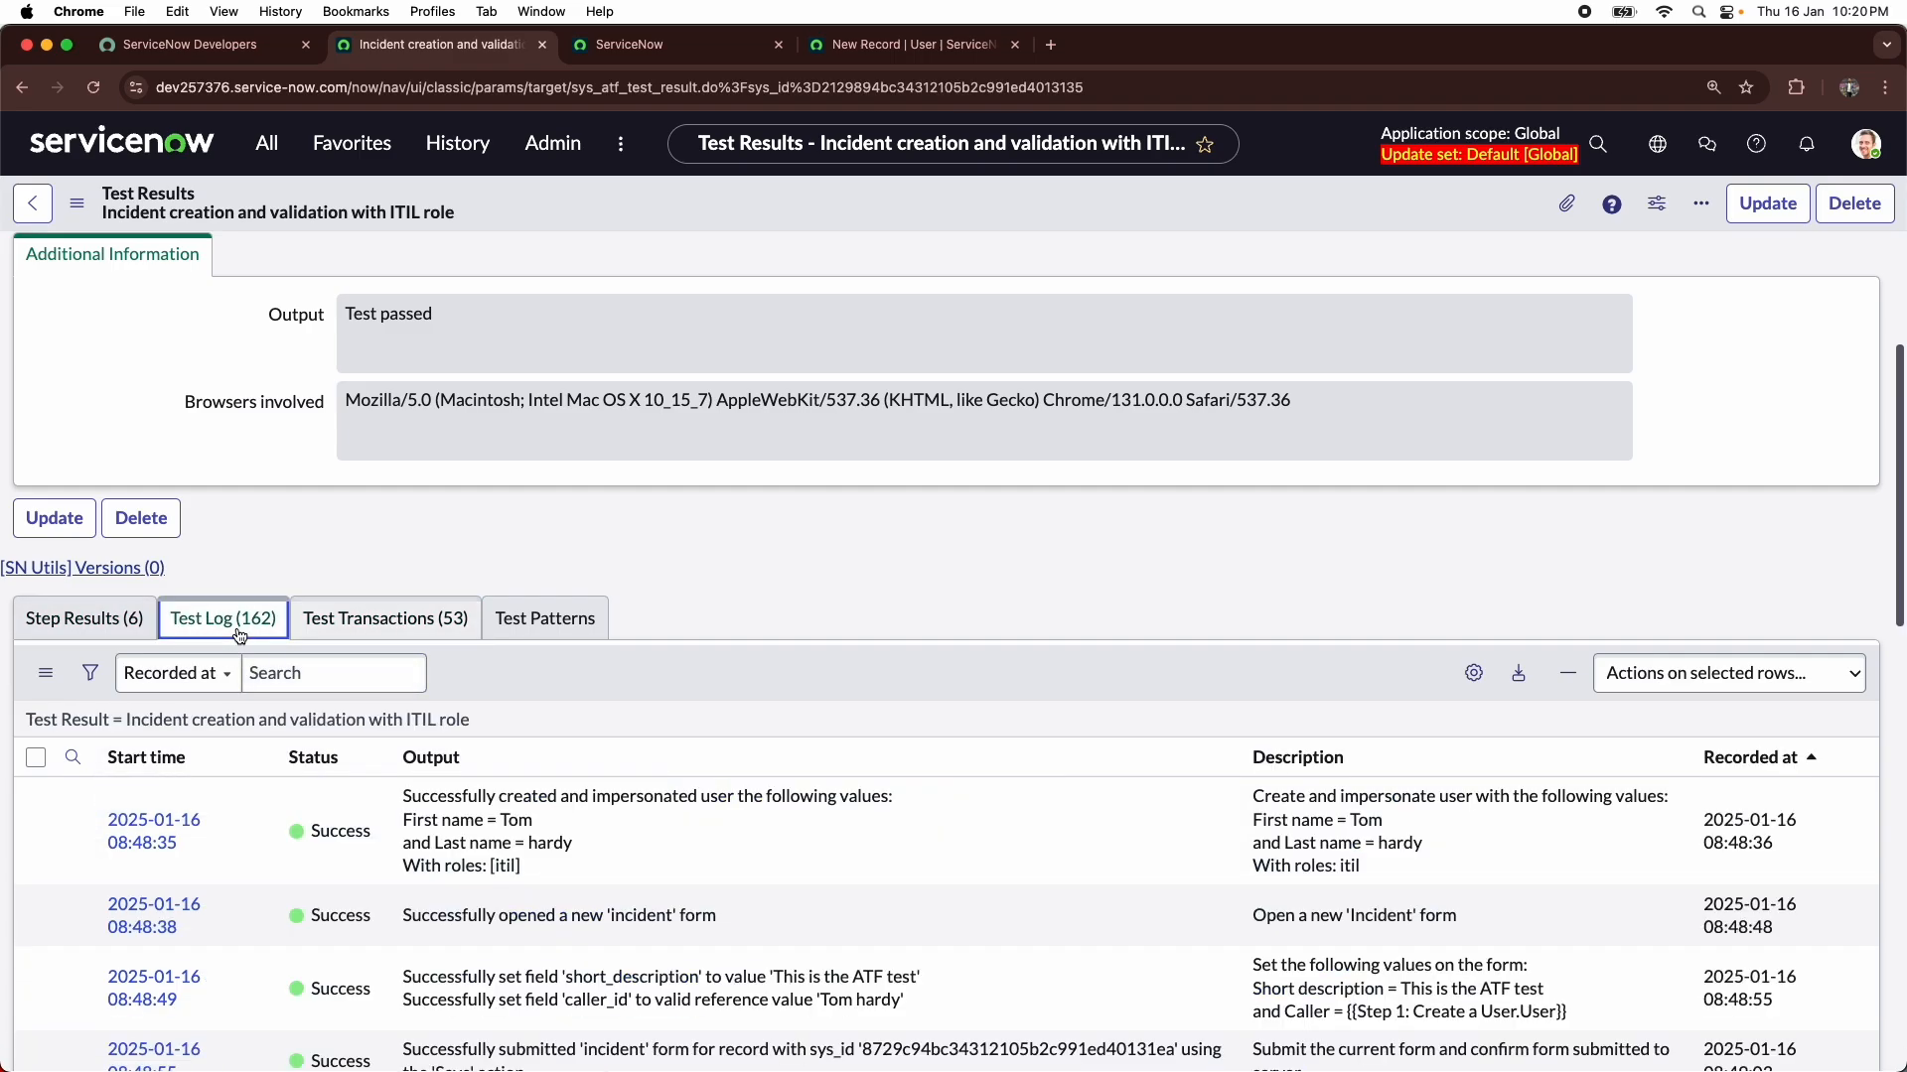
scroll(342, 747, "down", 2)
scroll(342, 747, "down", 5)
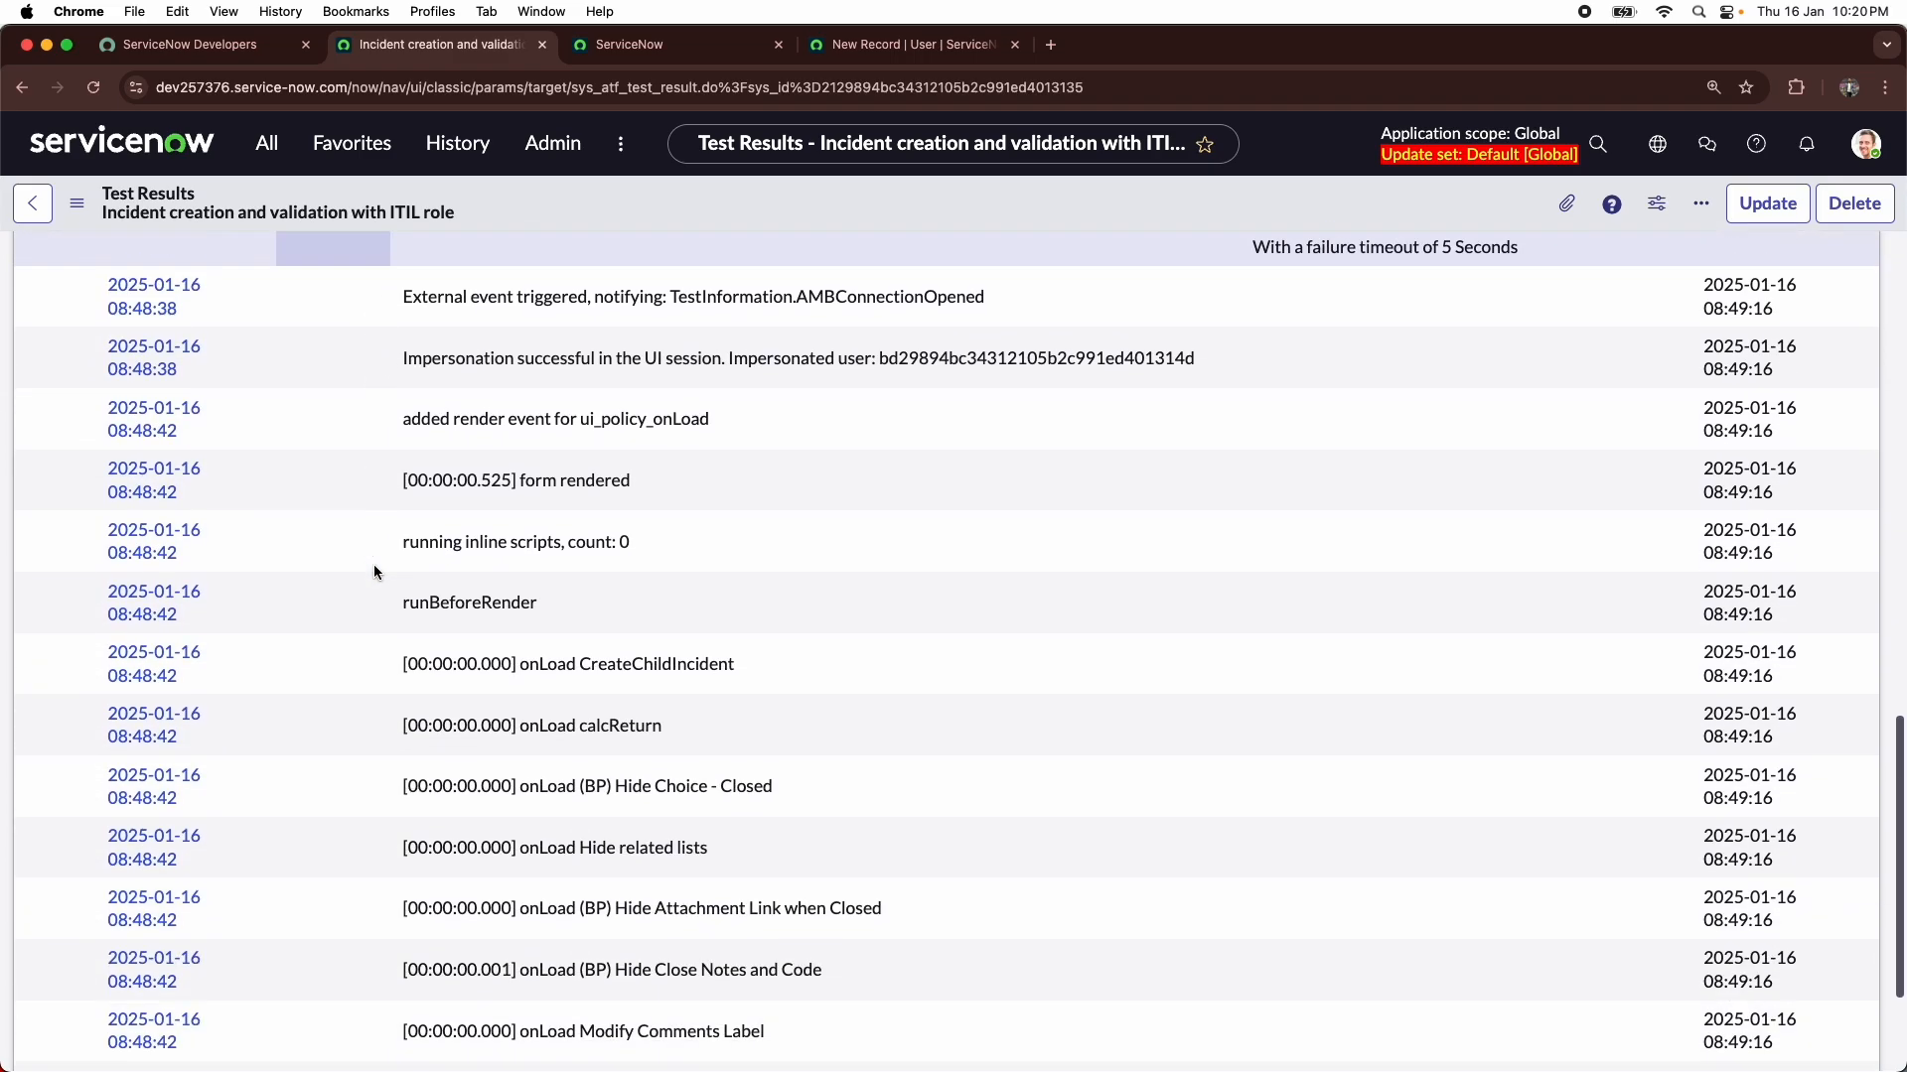
scroll(373, 564, "up", 10)
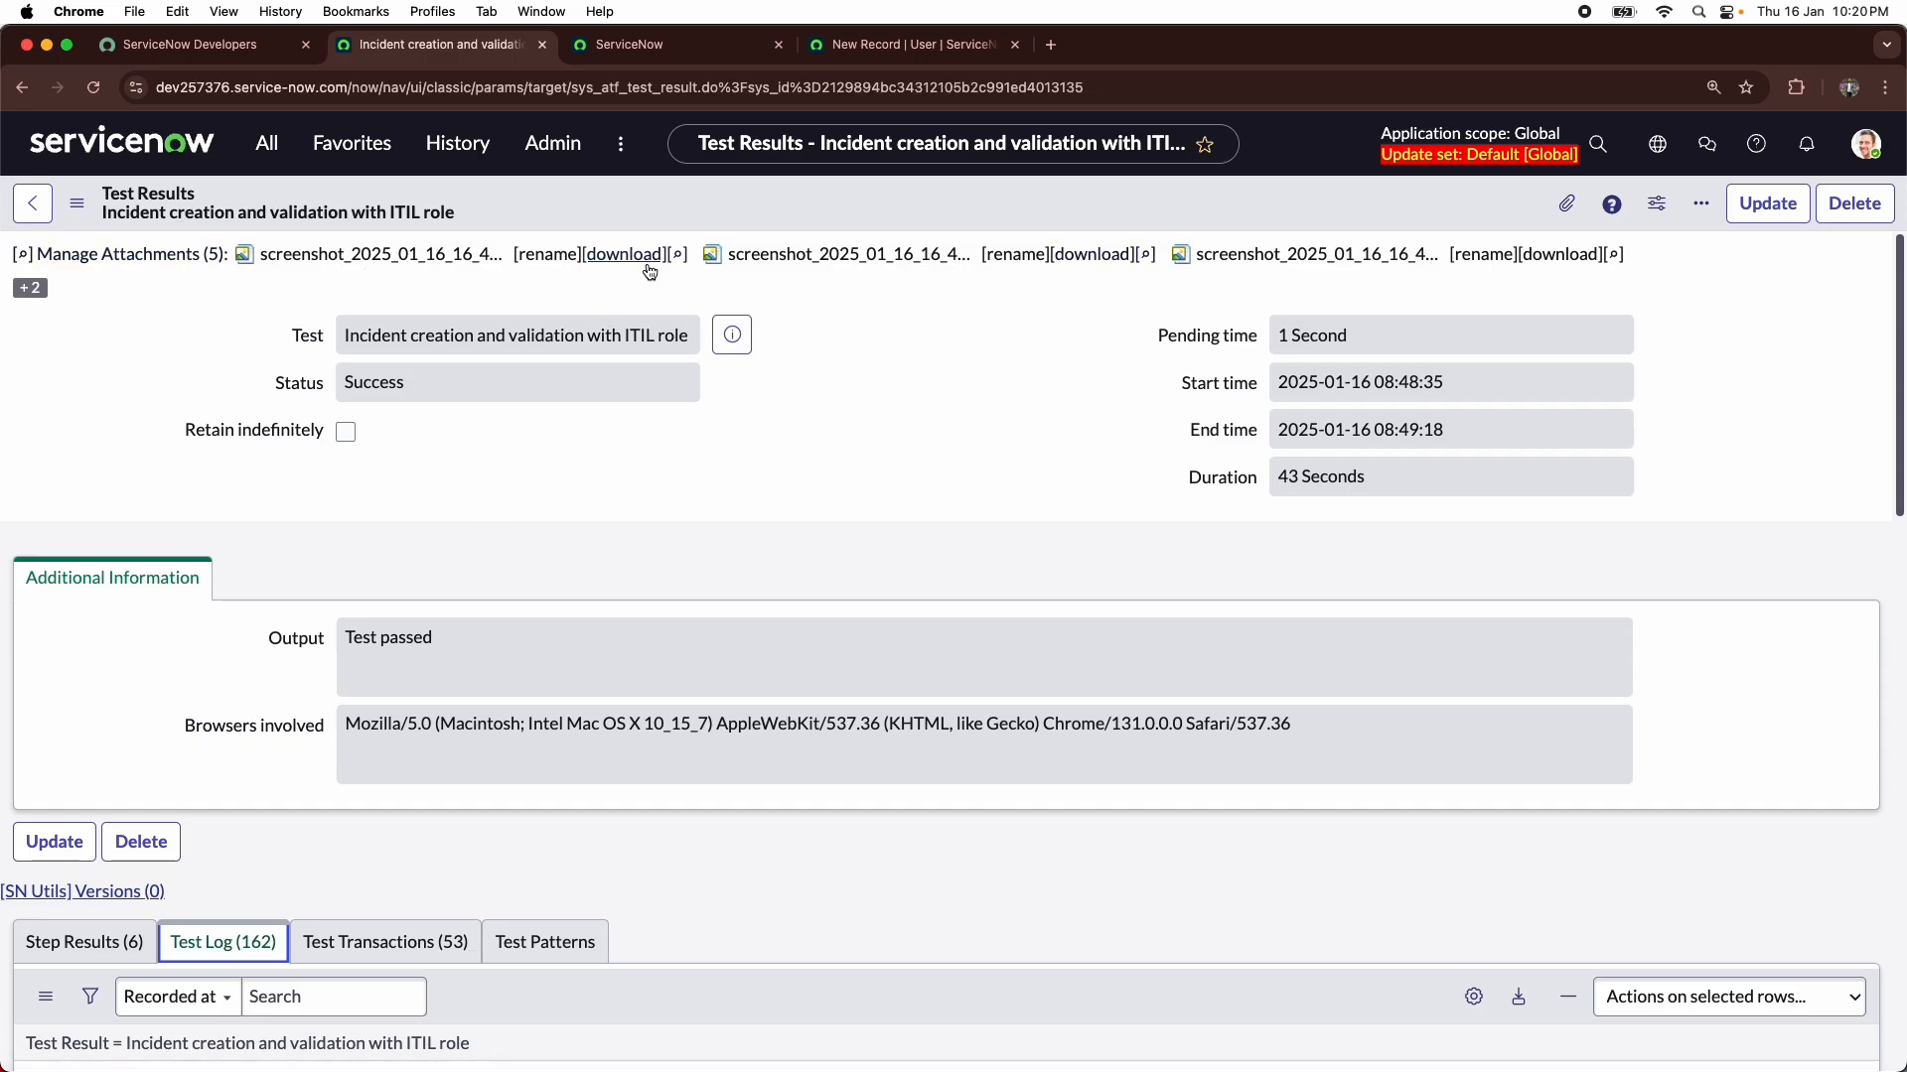
- Download the first screenshot attached to the test result, view it in Preview and close it
left_click(244, 256)
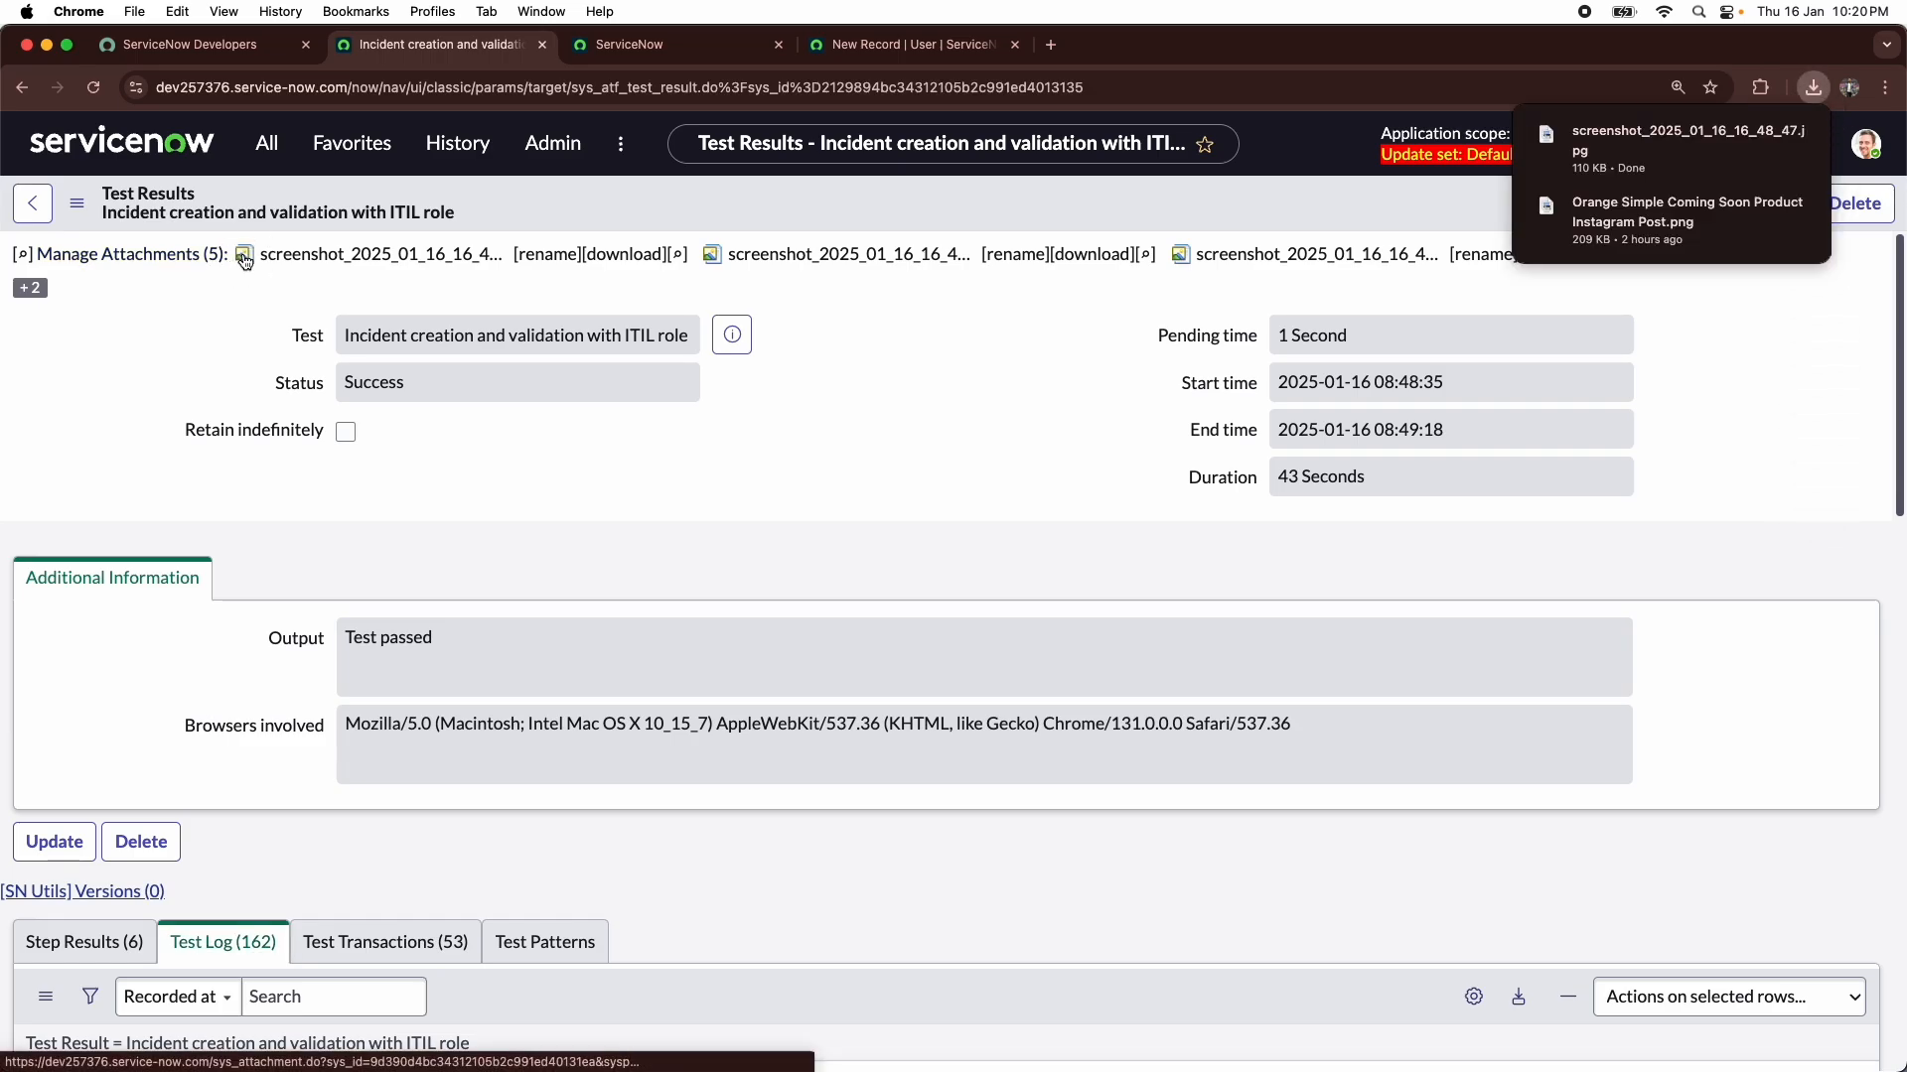
left_click(1622, 151)
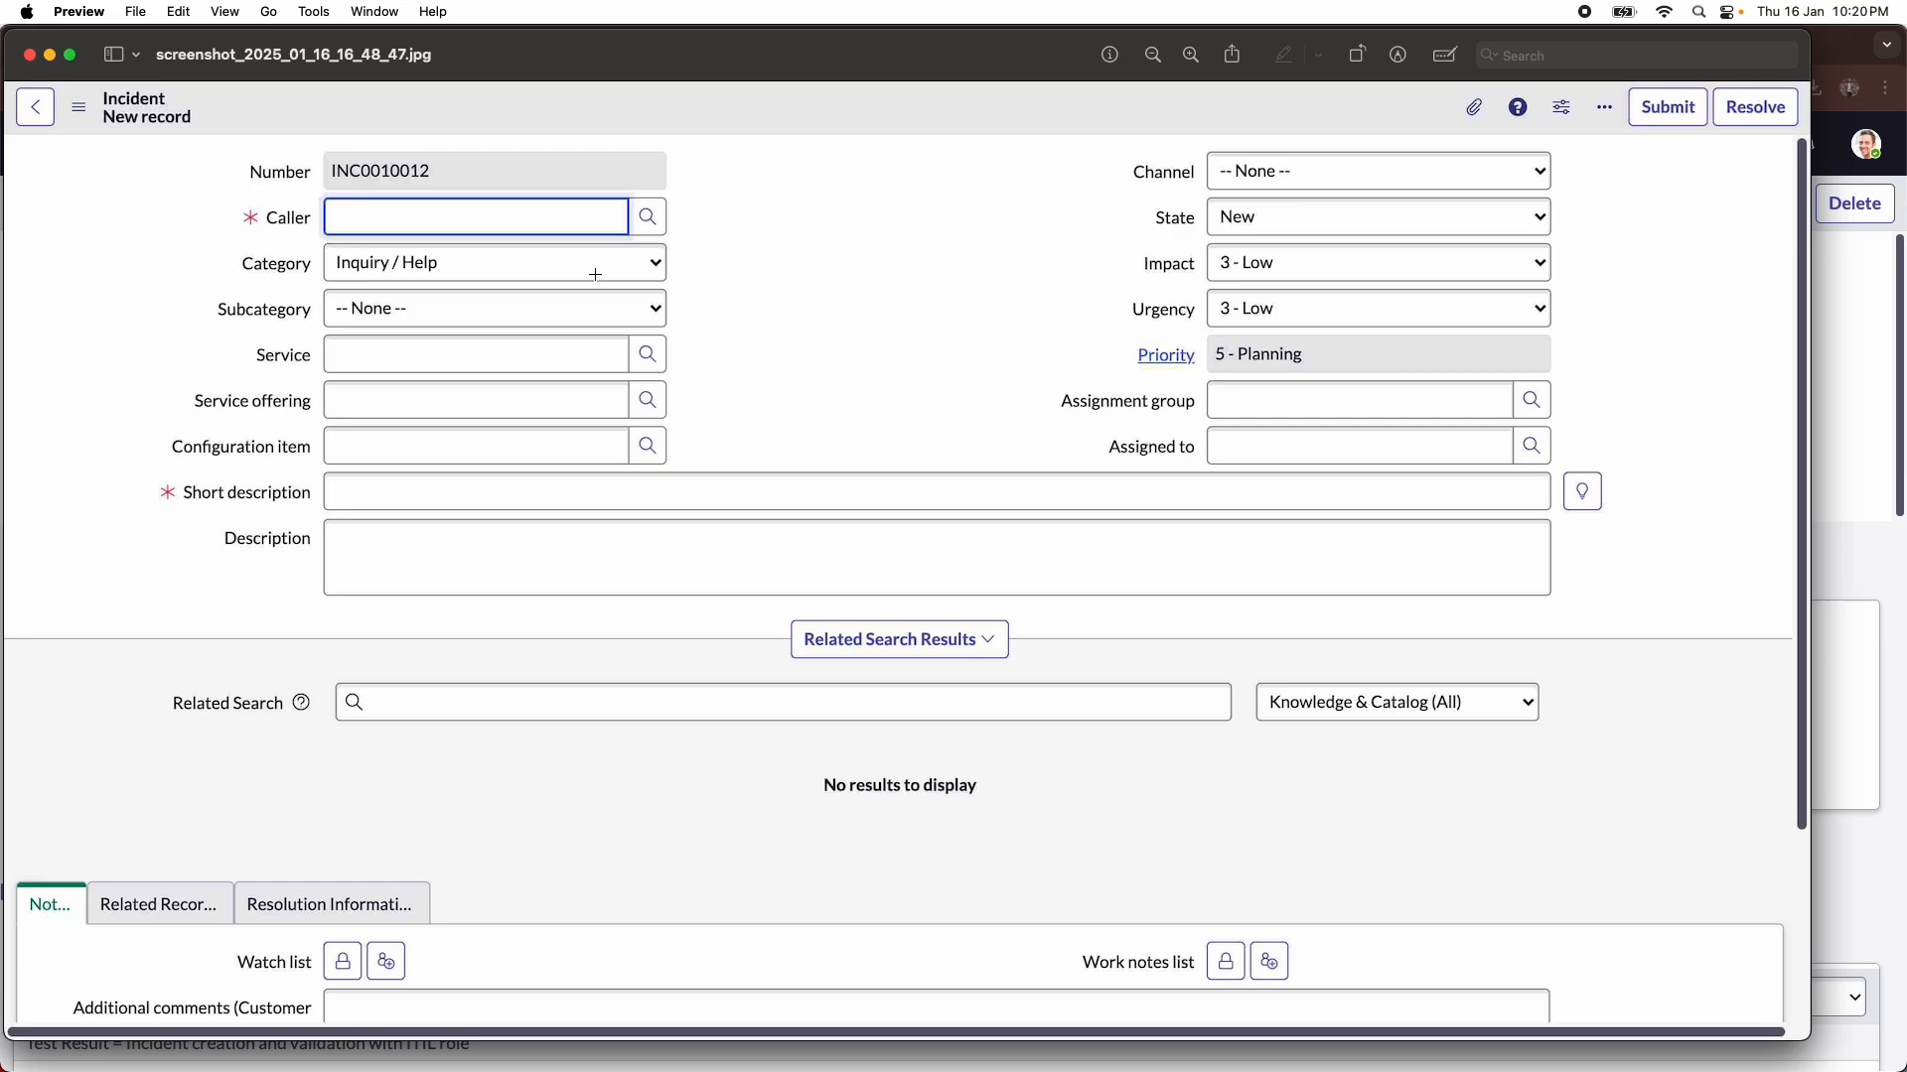
left_click(29, 58)
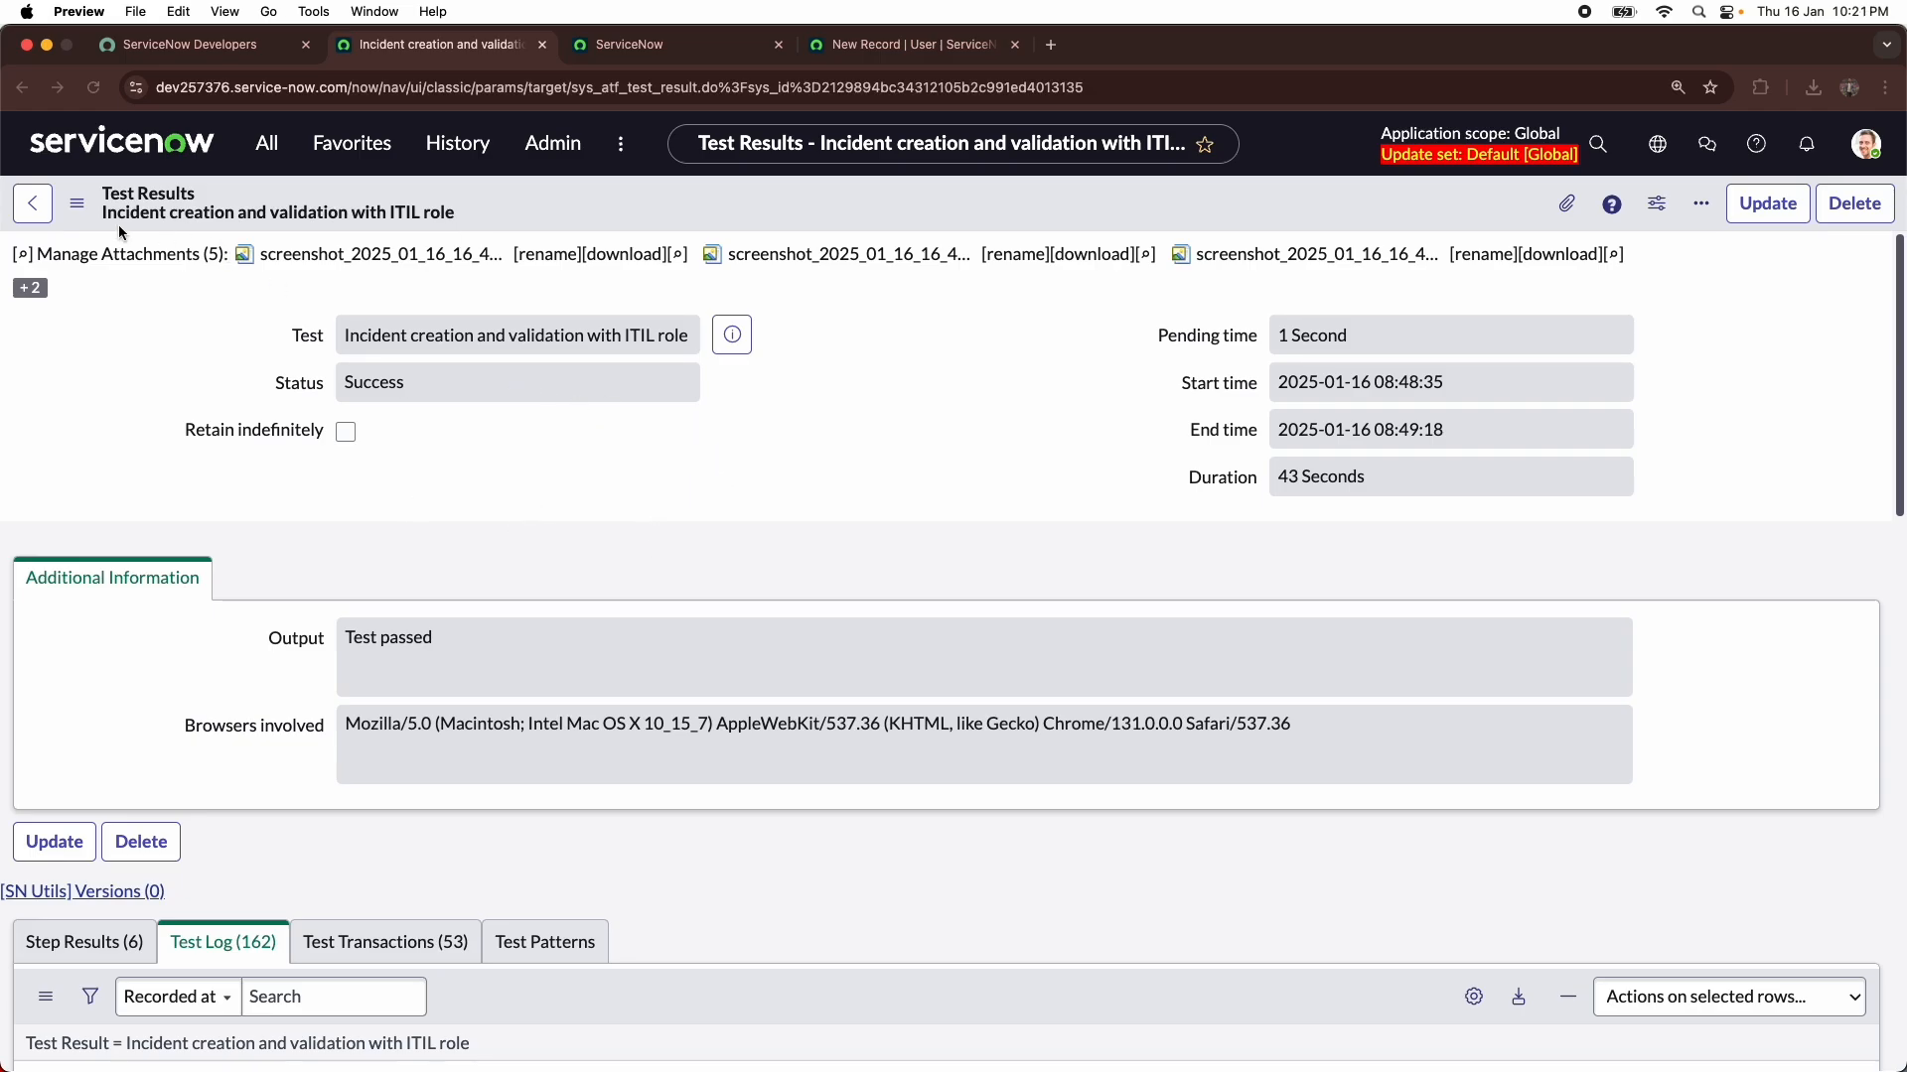
- Go back to the recently visited Tests list, reopen the "Incident creation and validation with ITIL role" test and review its test steps
left_click(470, 155)
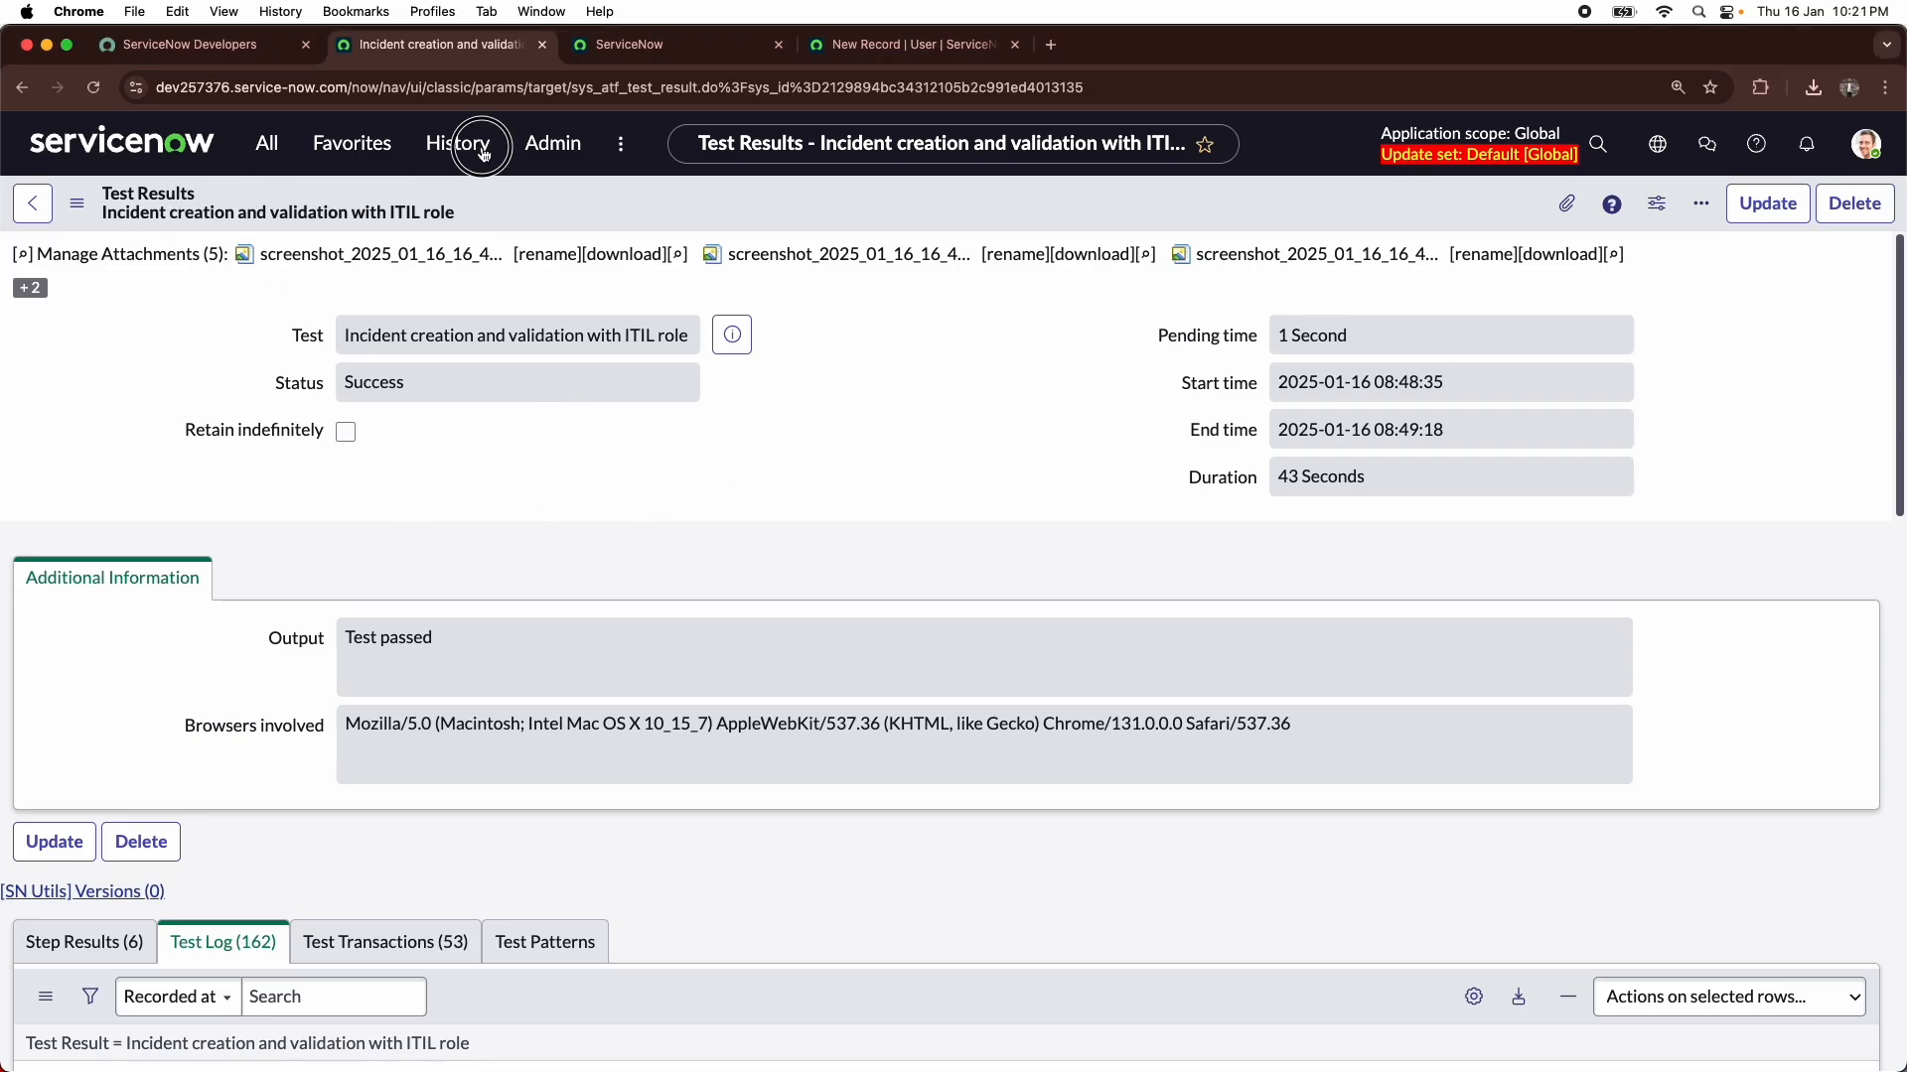
left_click(462, 149)
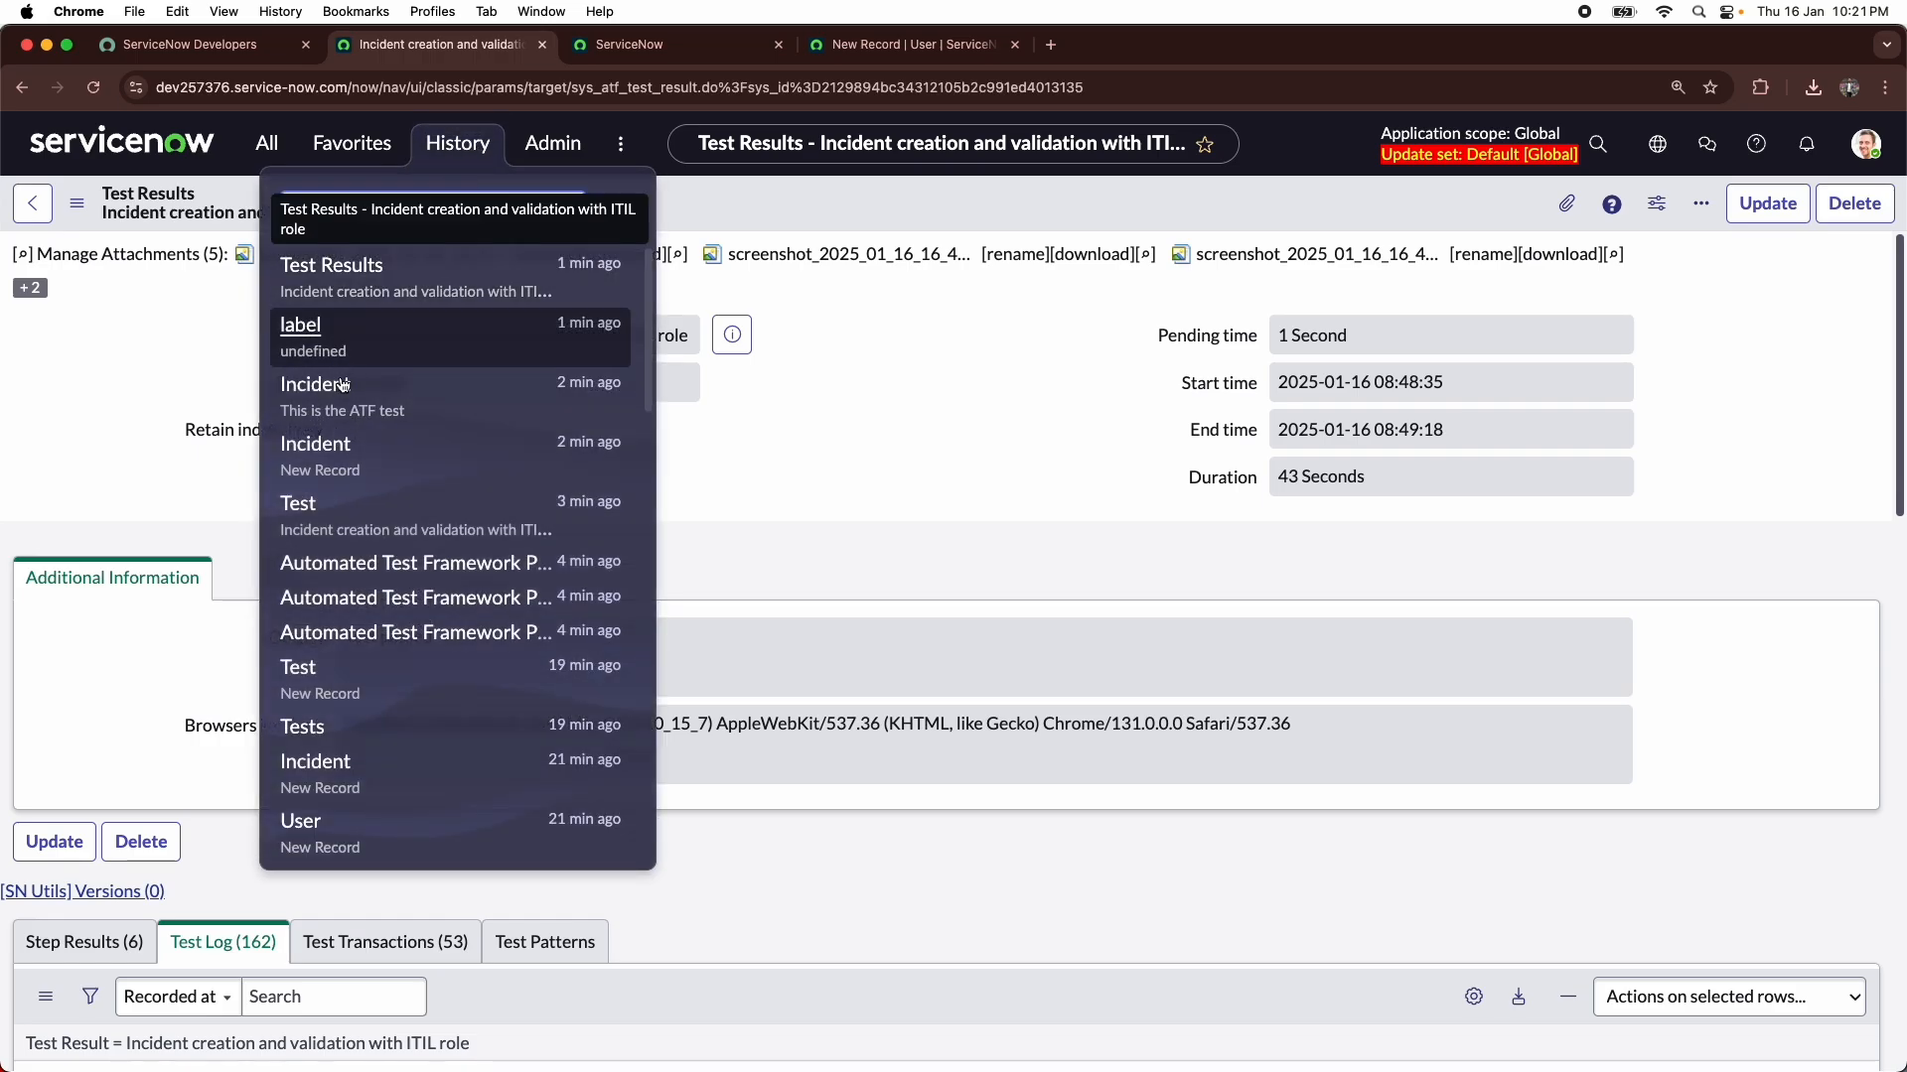
left_click(302, 727)
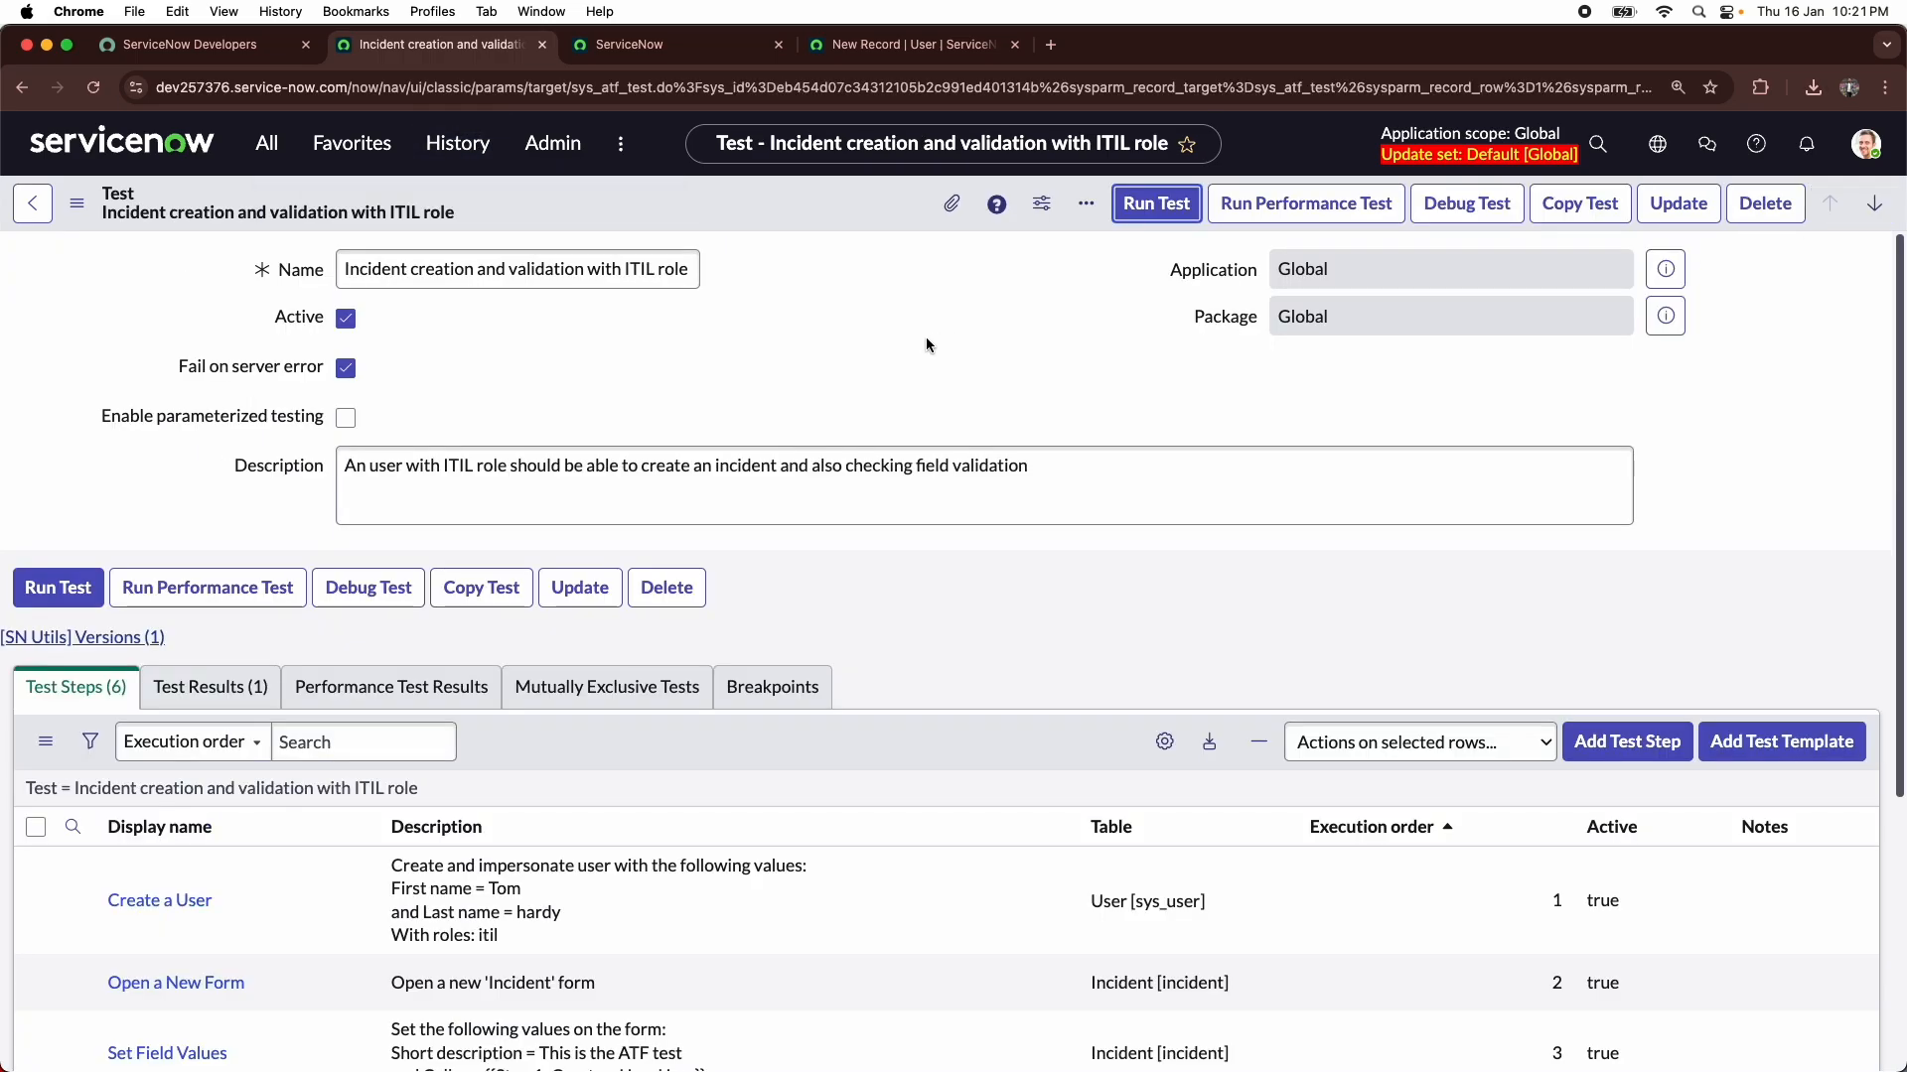
scroll(844, 397, "down", 3)
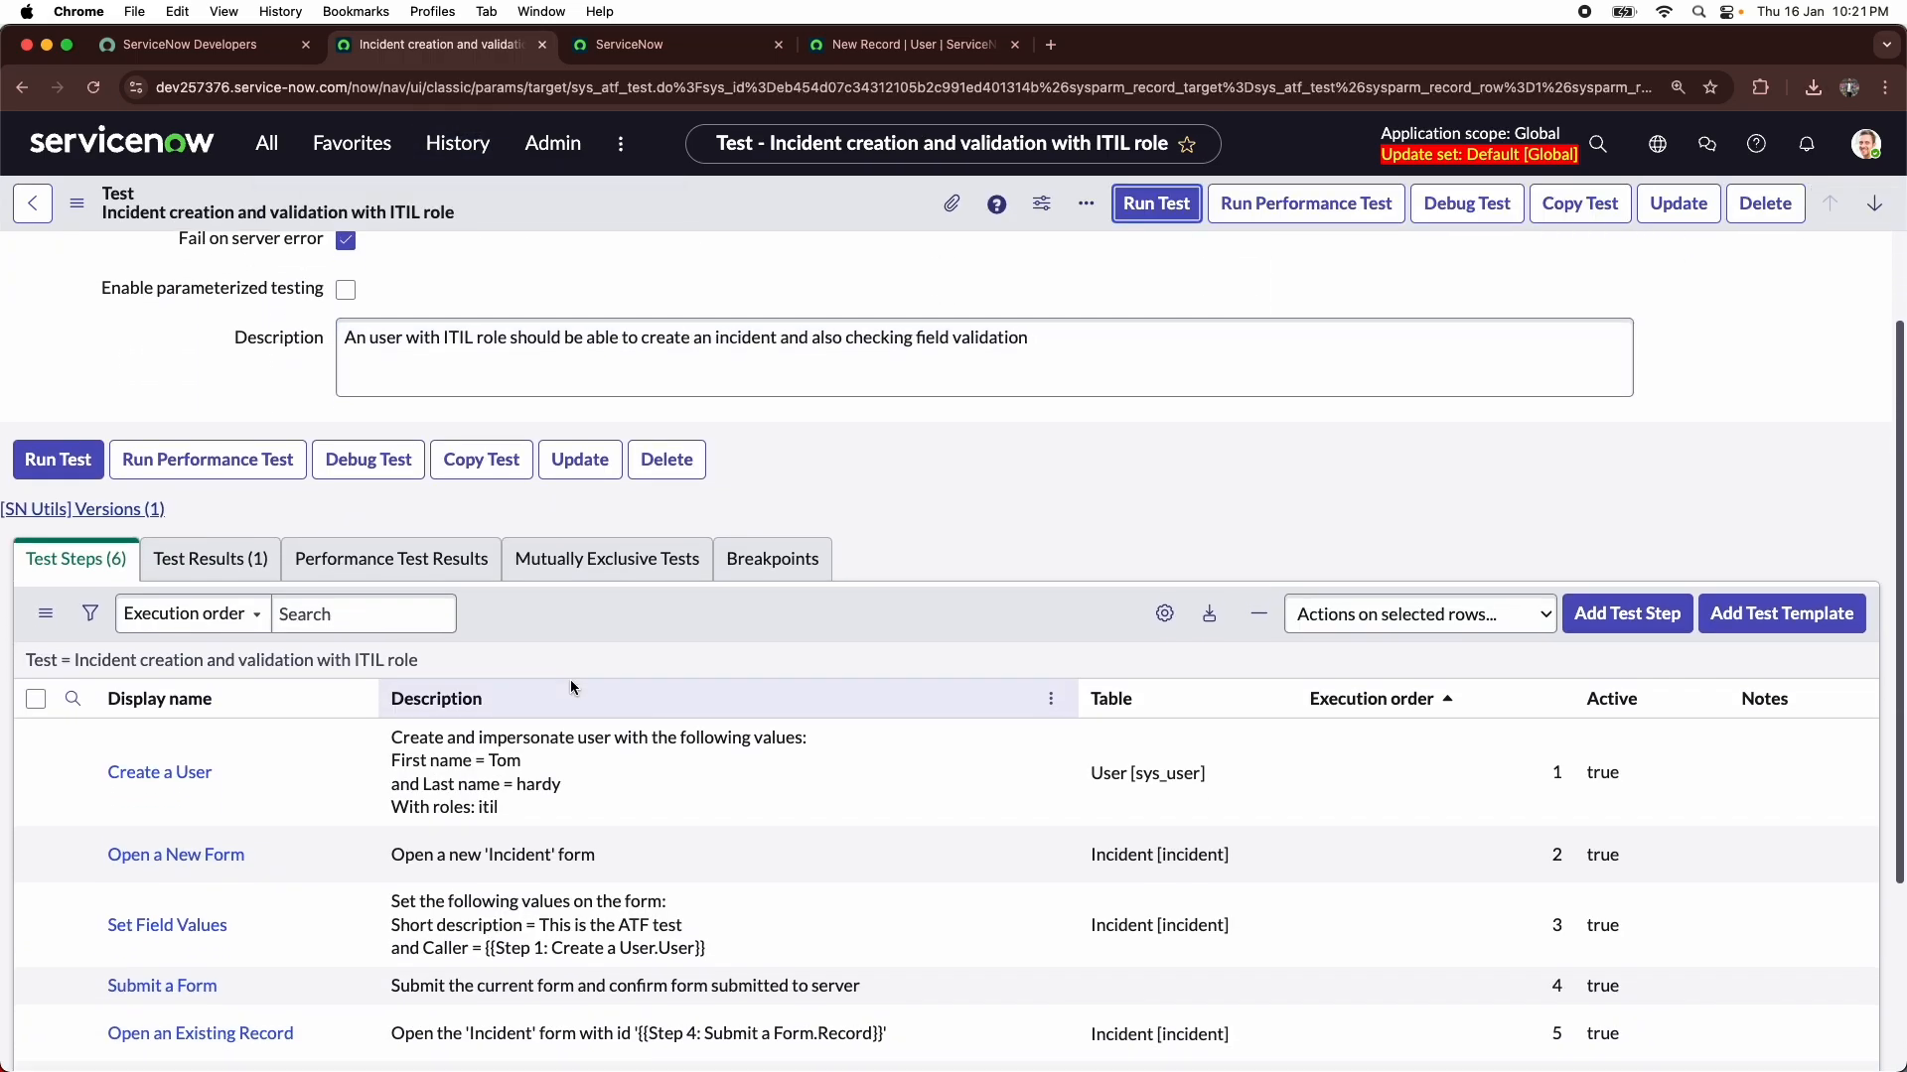
scroll(570, 679, "down", 4)
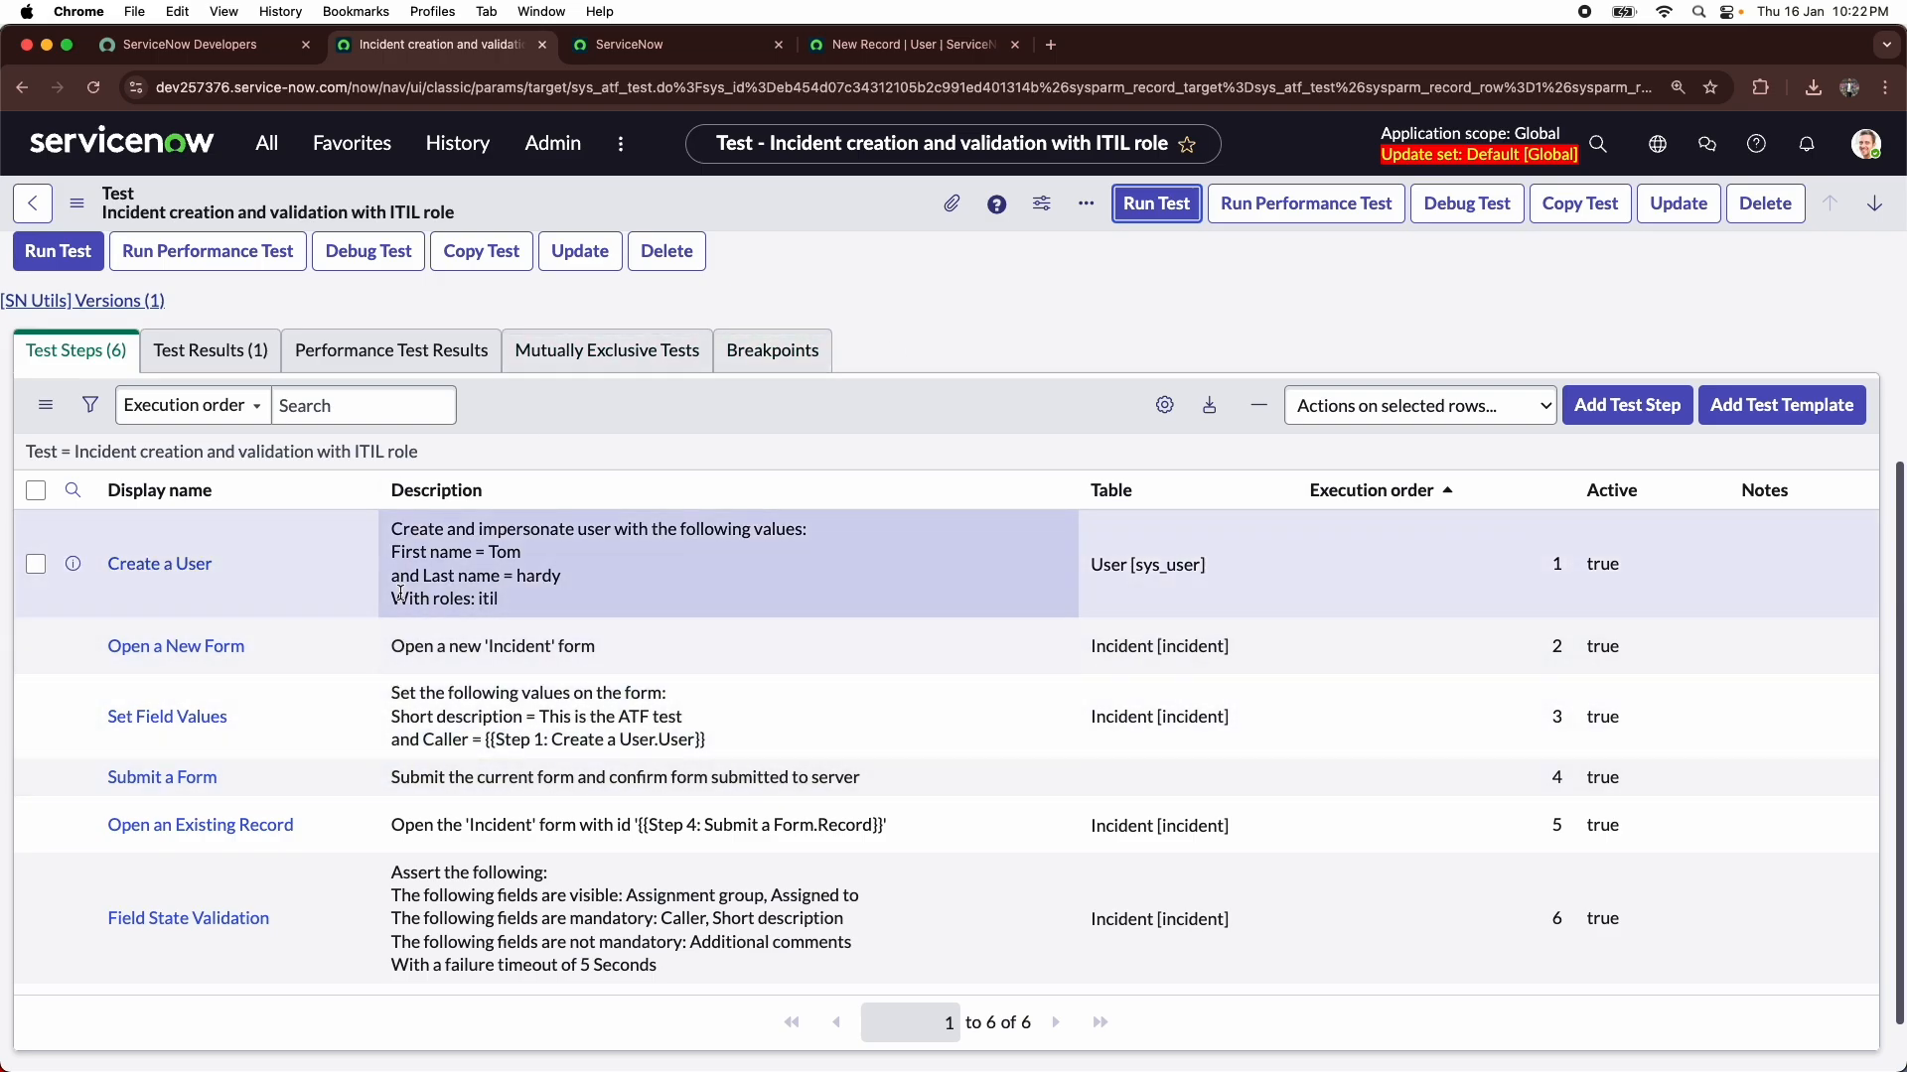
scroll(397, 596, "up", 5)
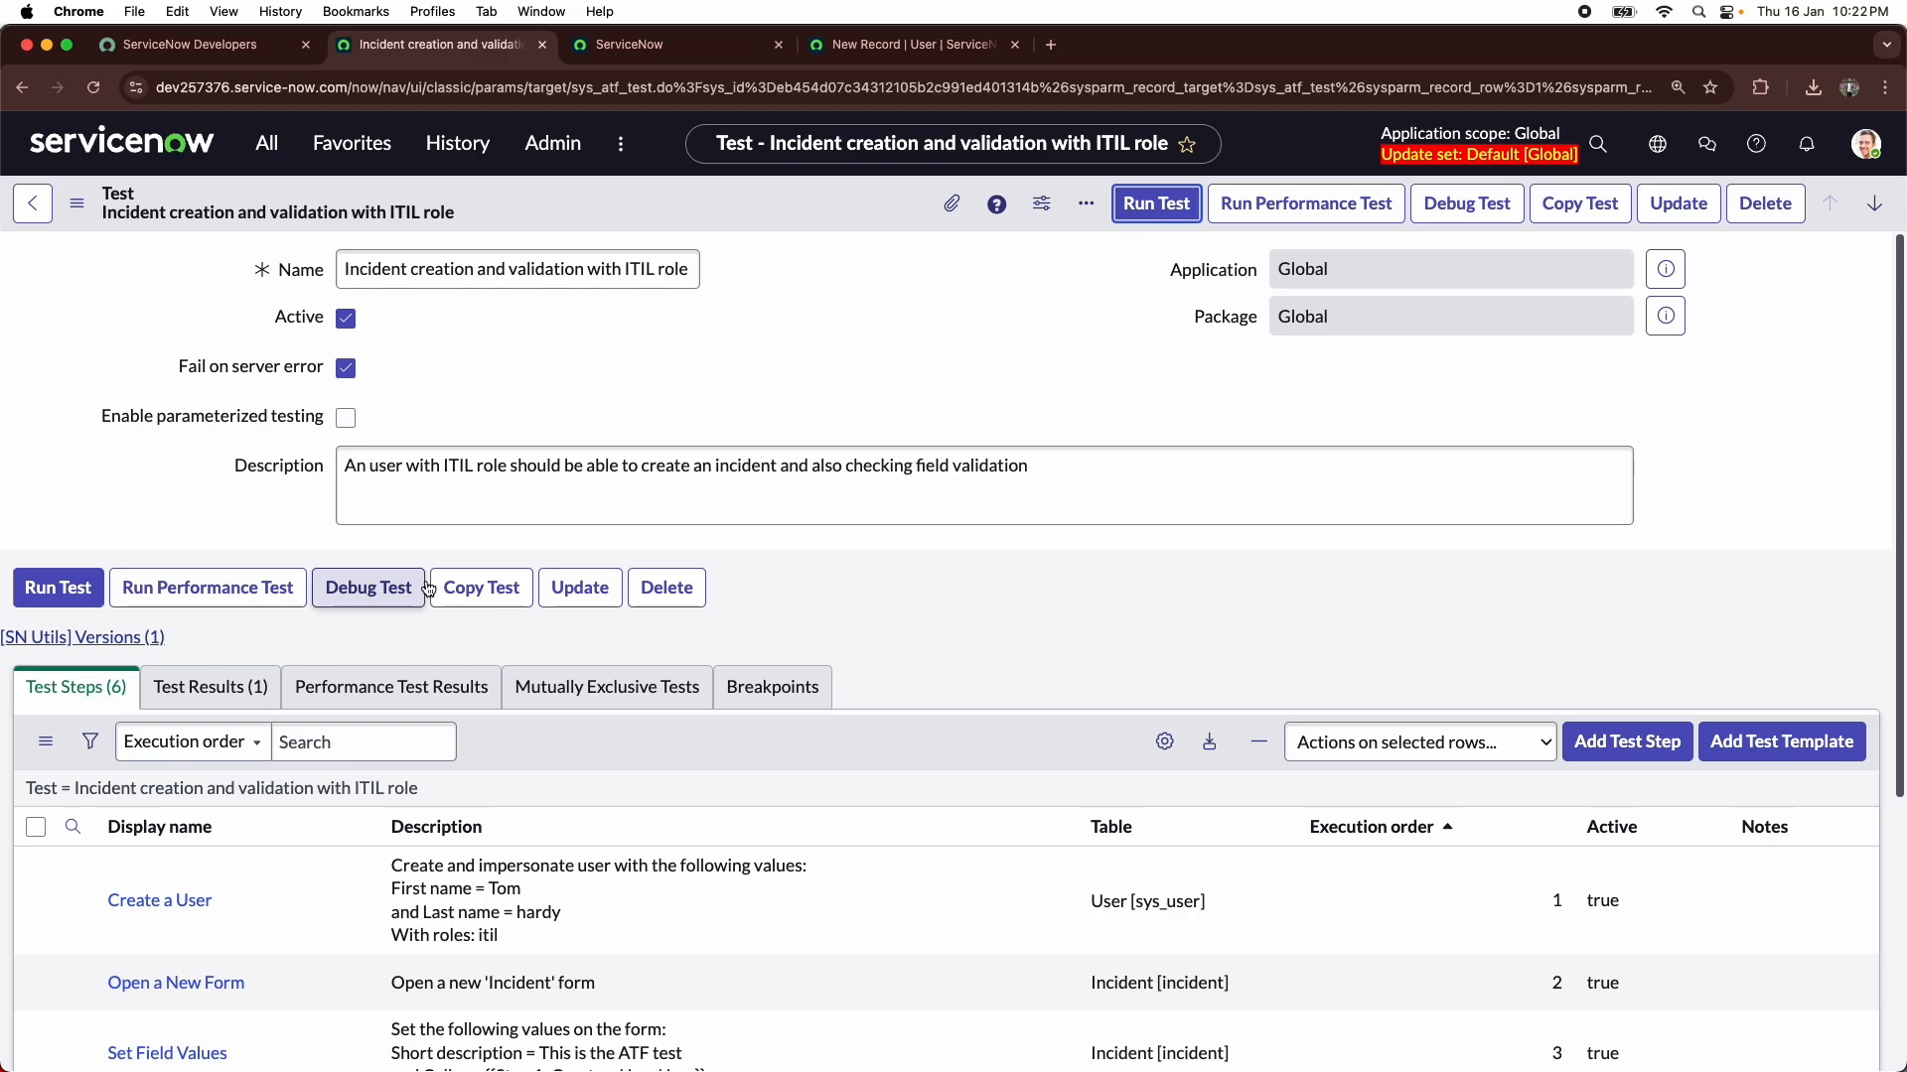
left_click(1151, 217)
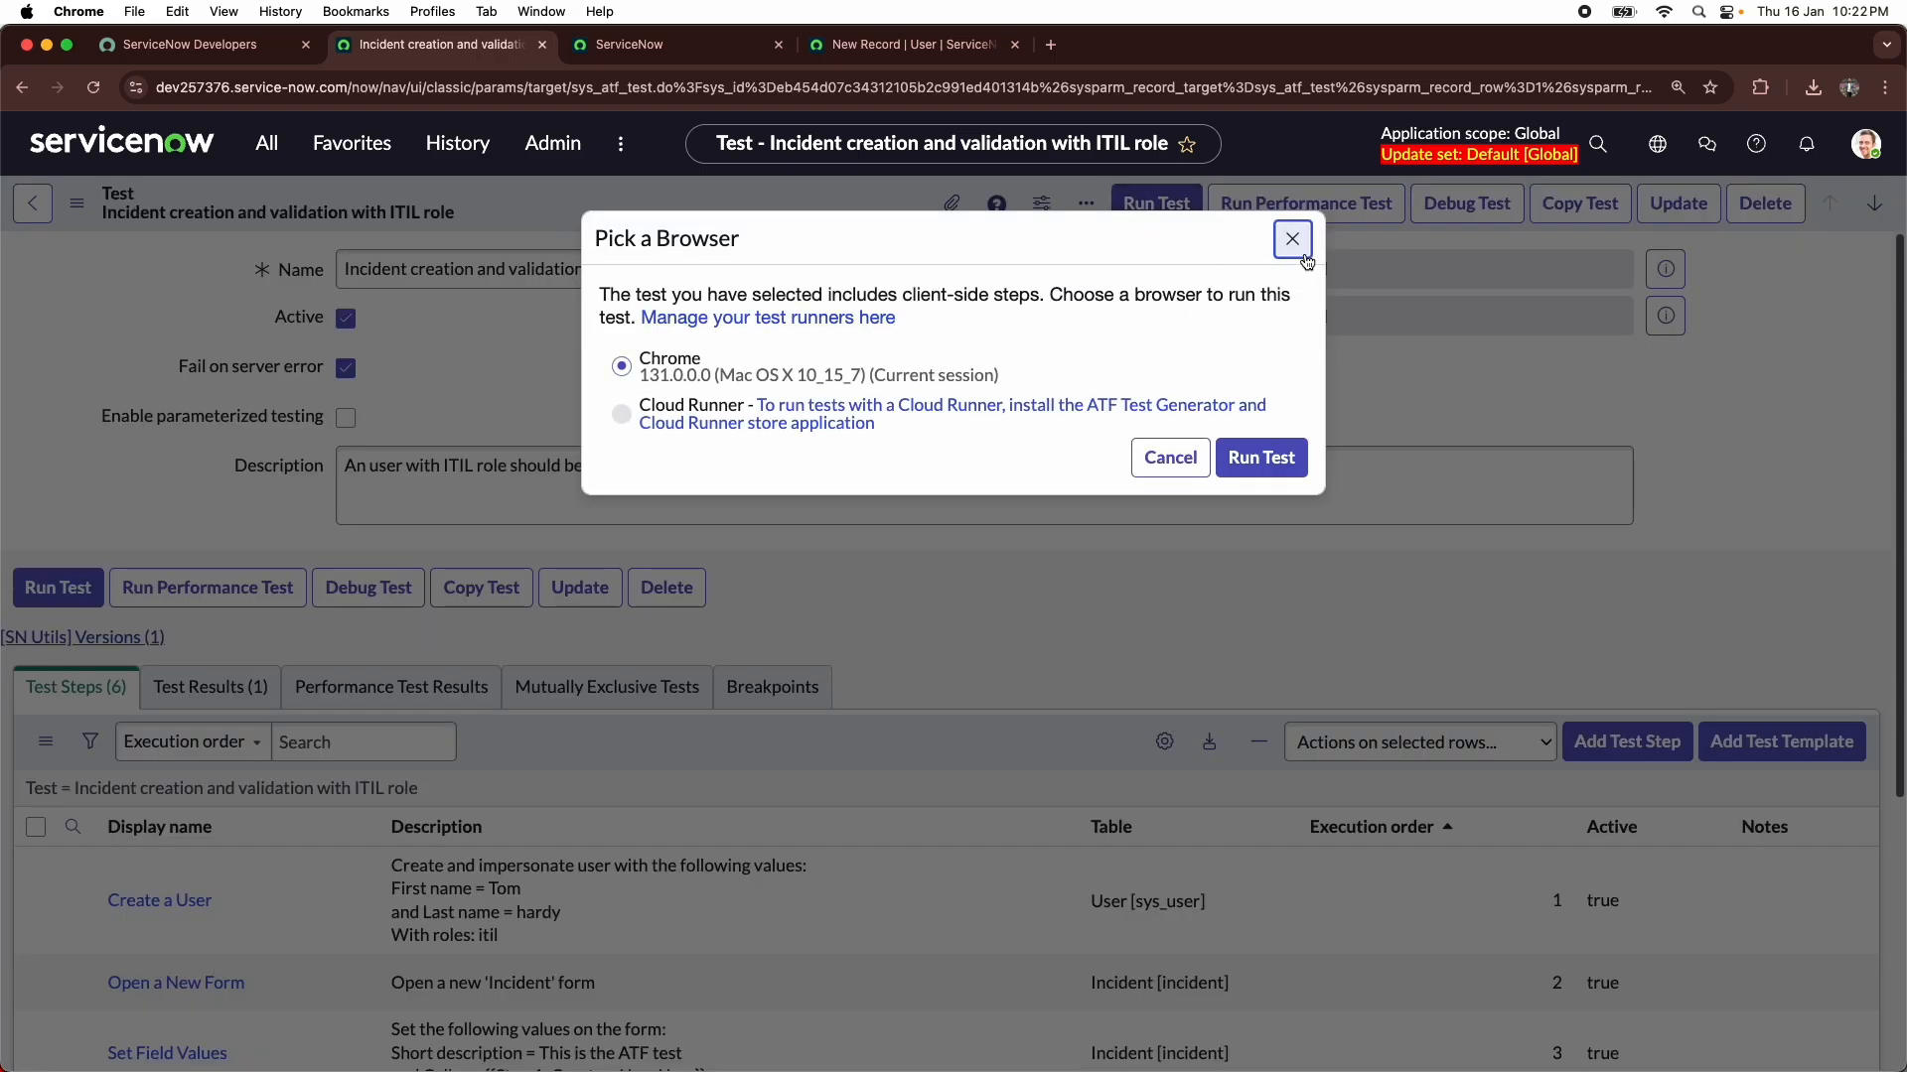
left_click(1291, 240)
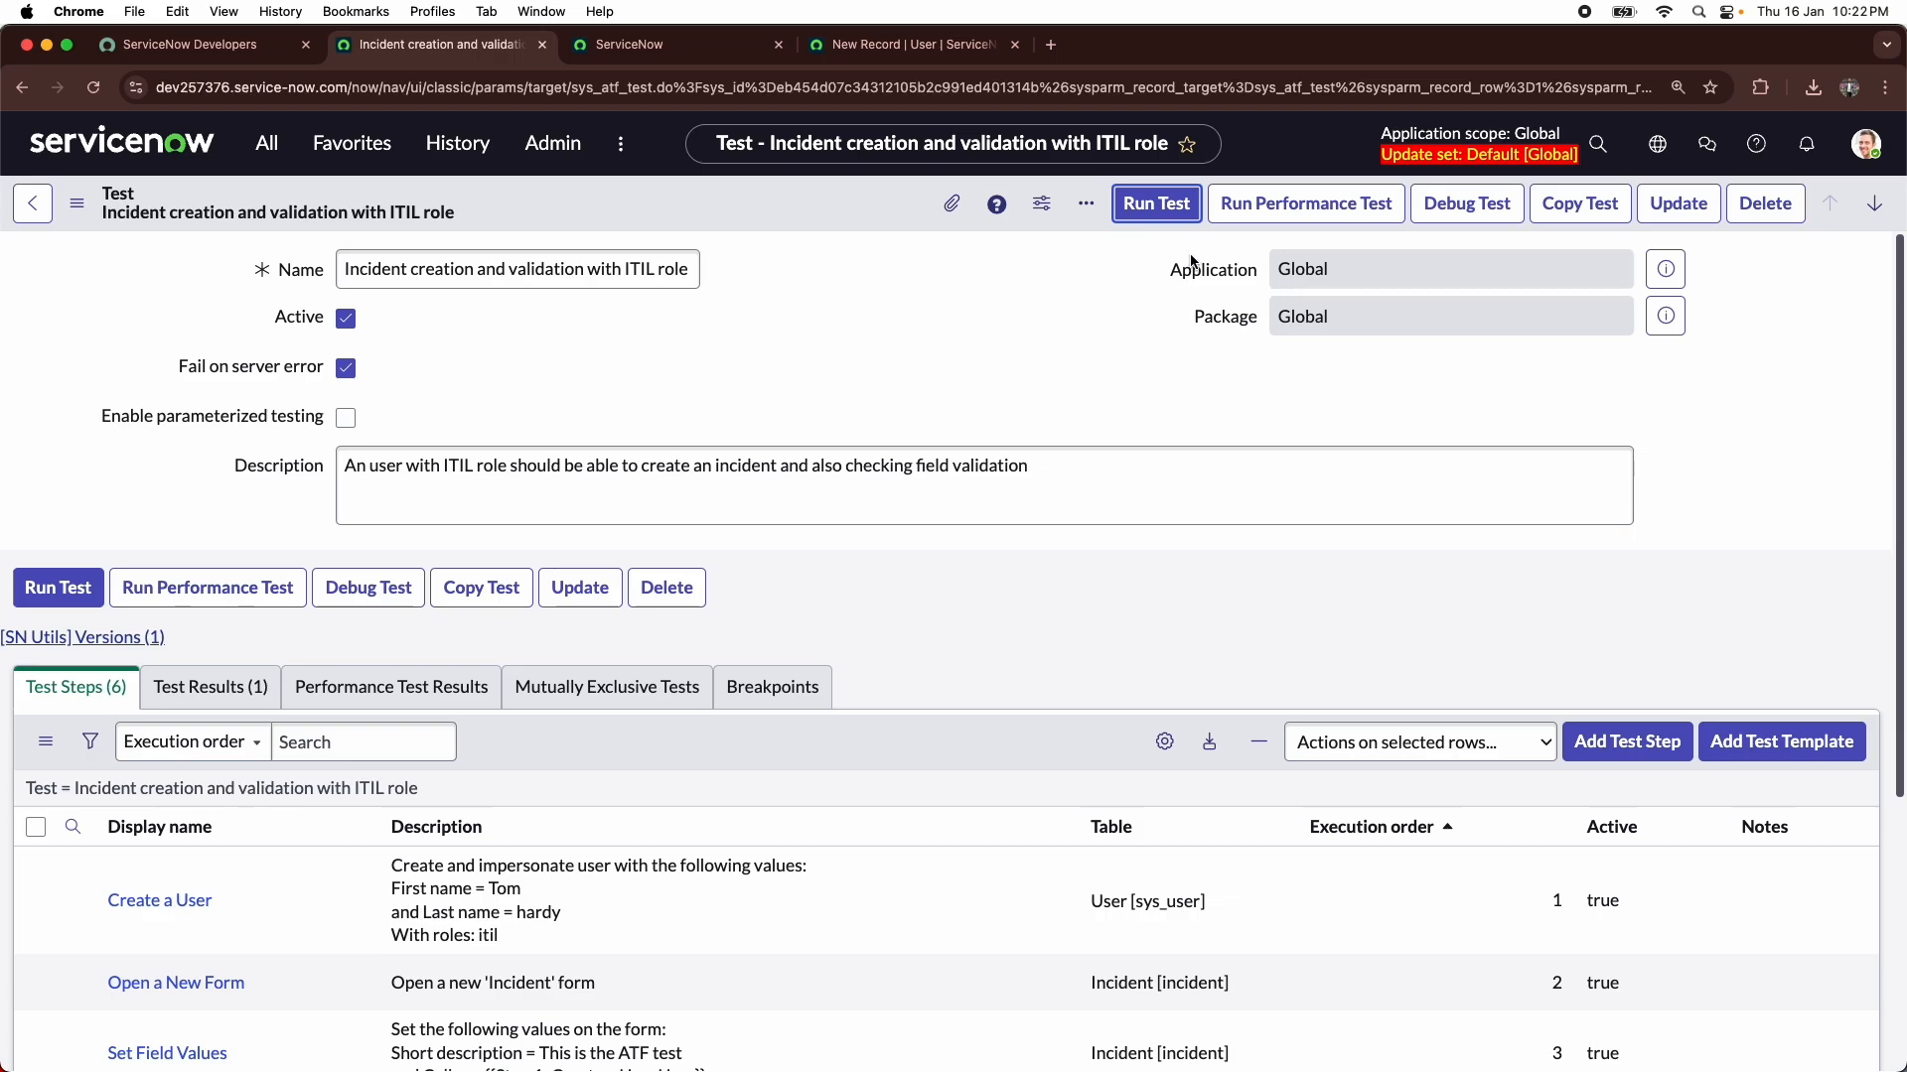
left_click(635, 44)
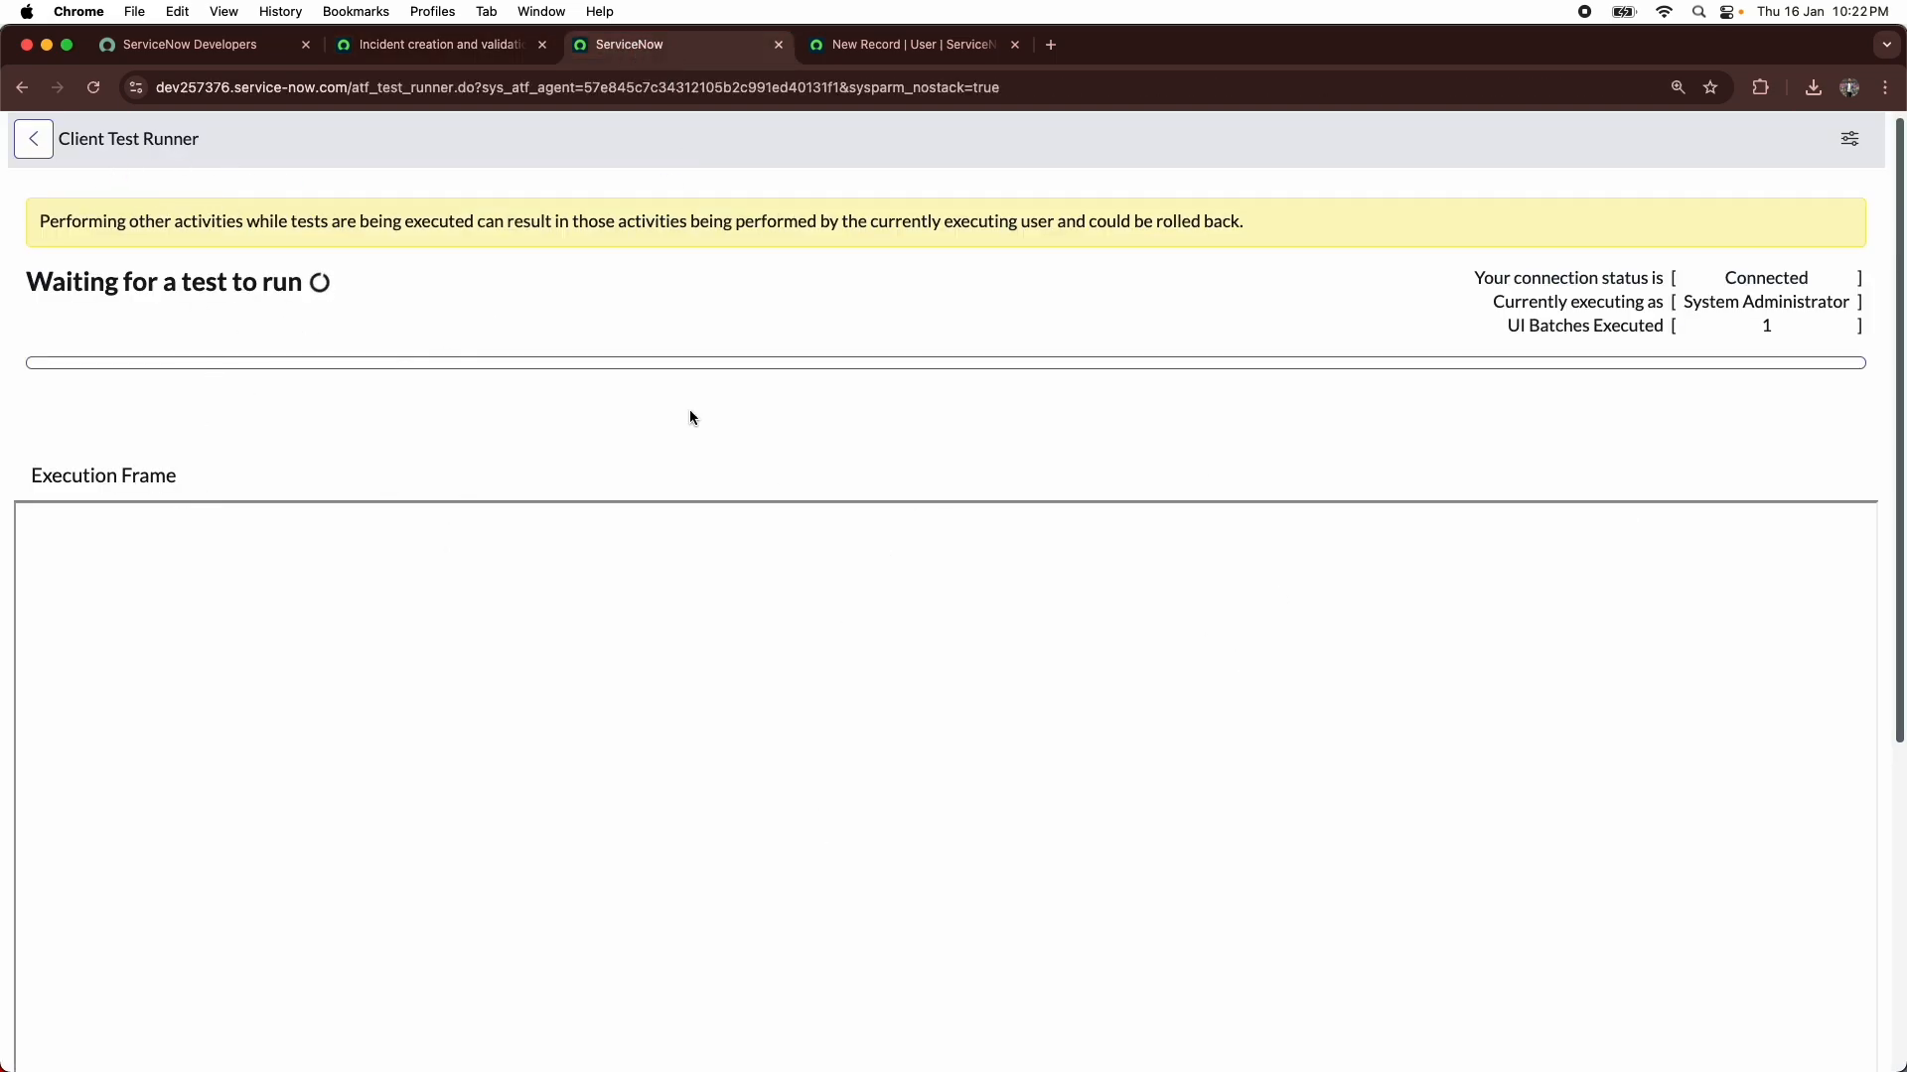
left_click(436, 44)
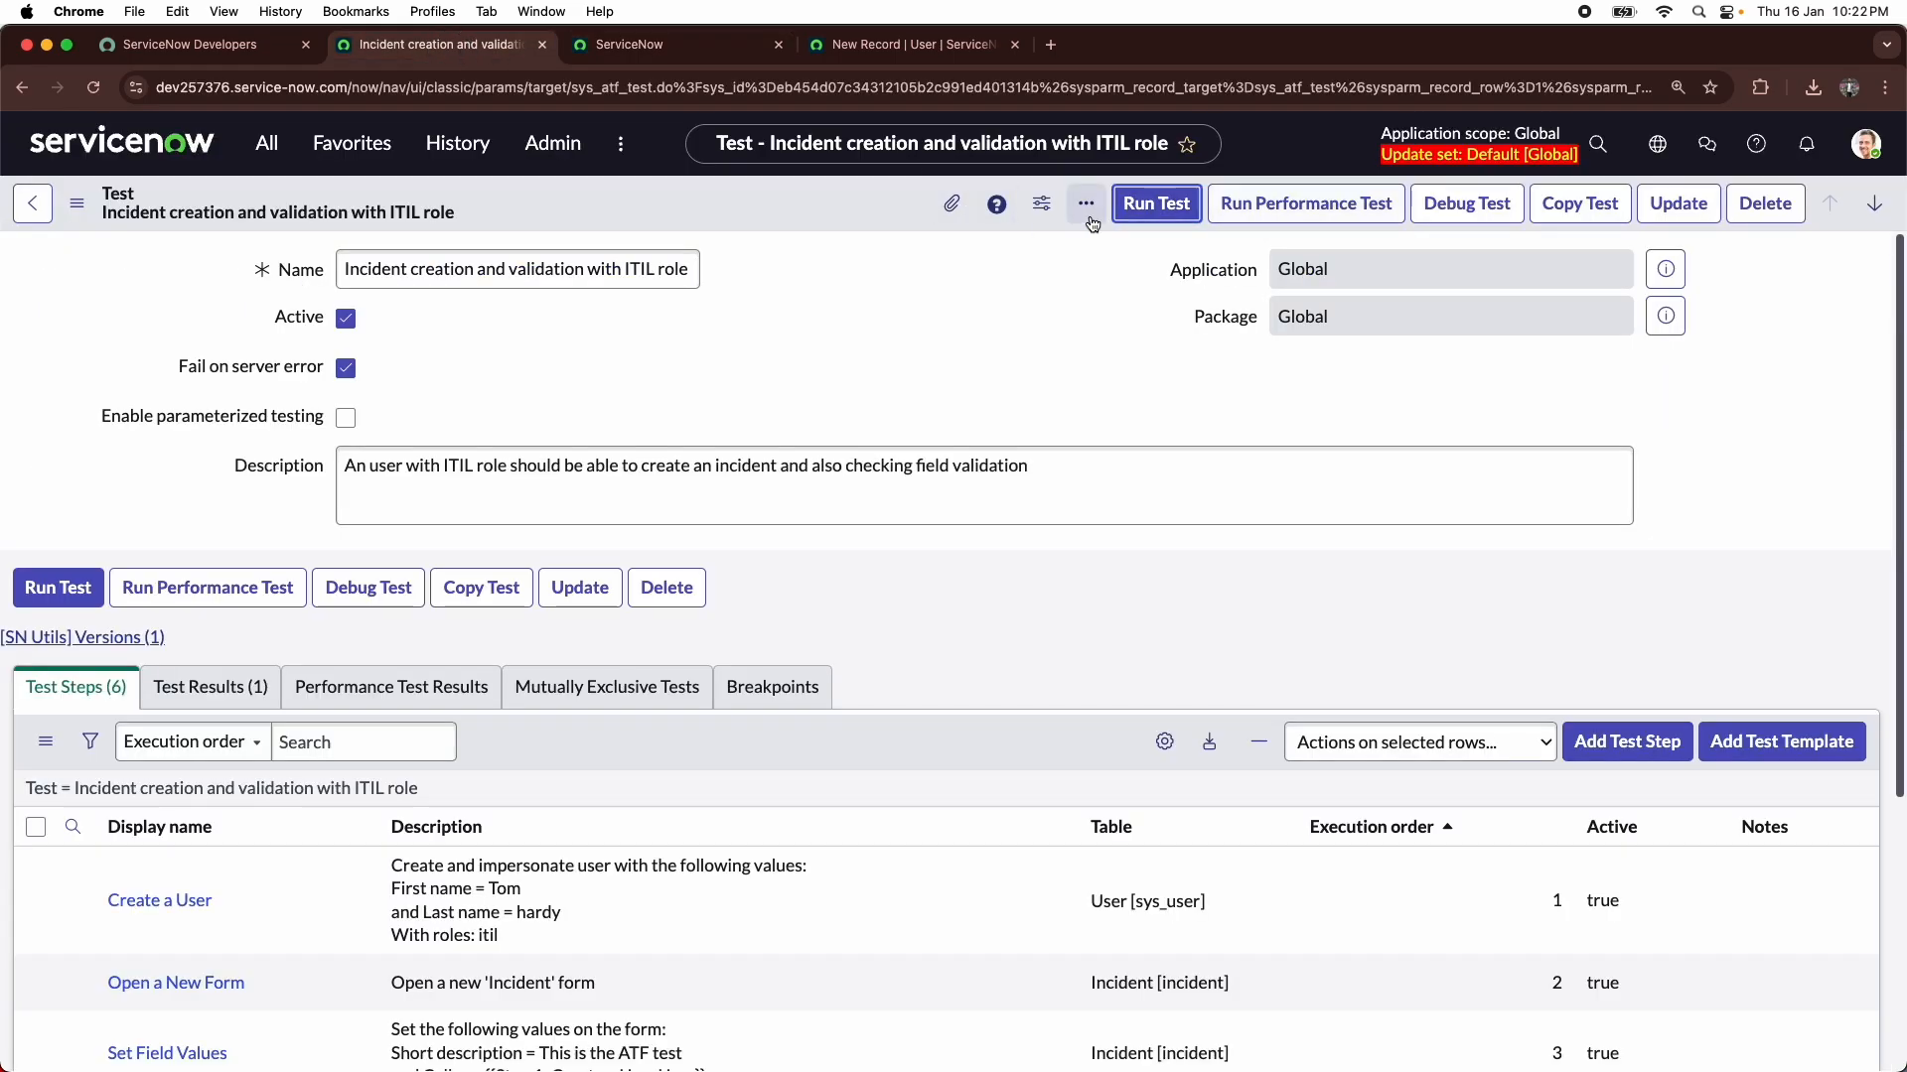
- Run the test again in the current Chrome session, watch it in the Client Test Runner and return to the run's progress
left_click(1128, 210)
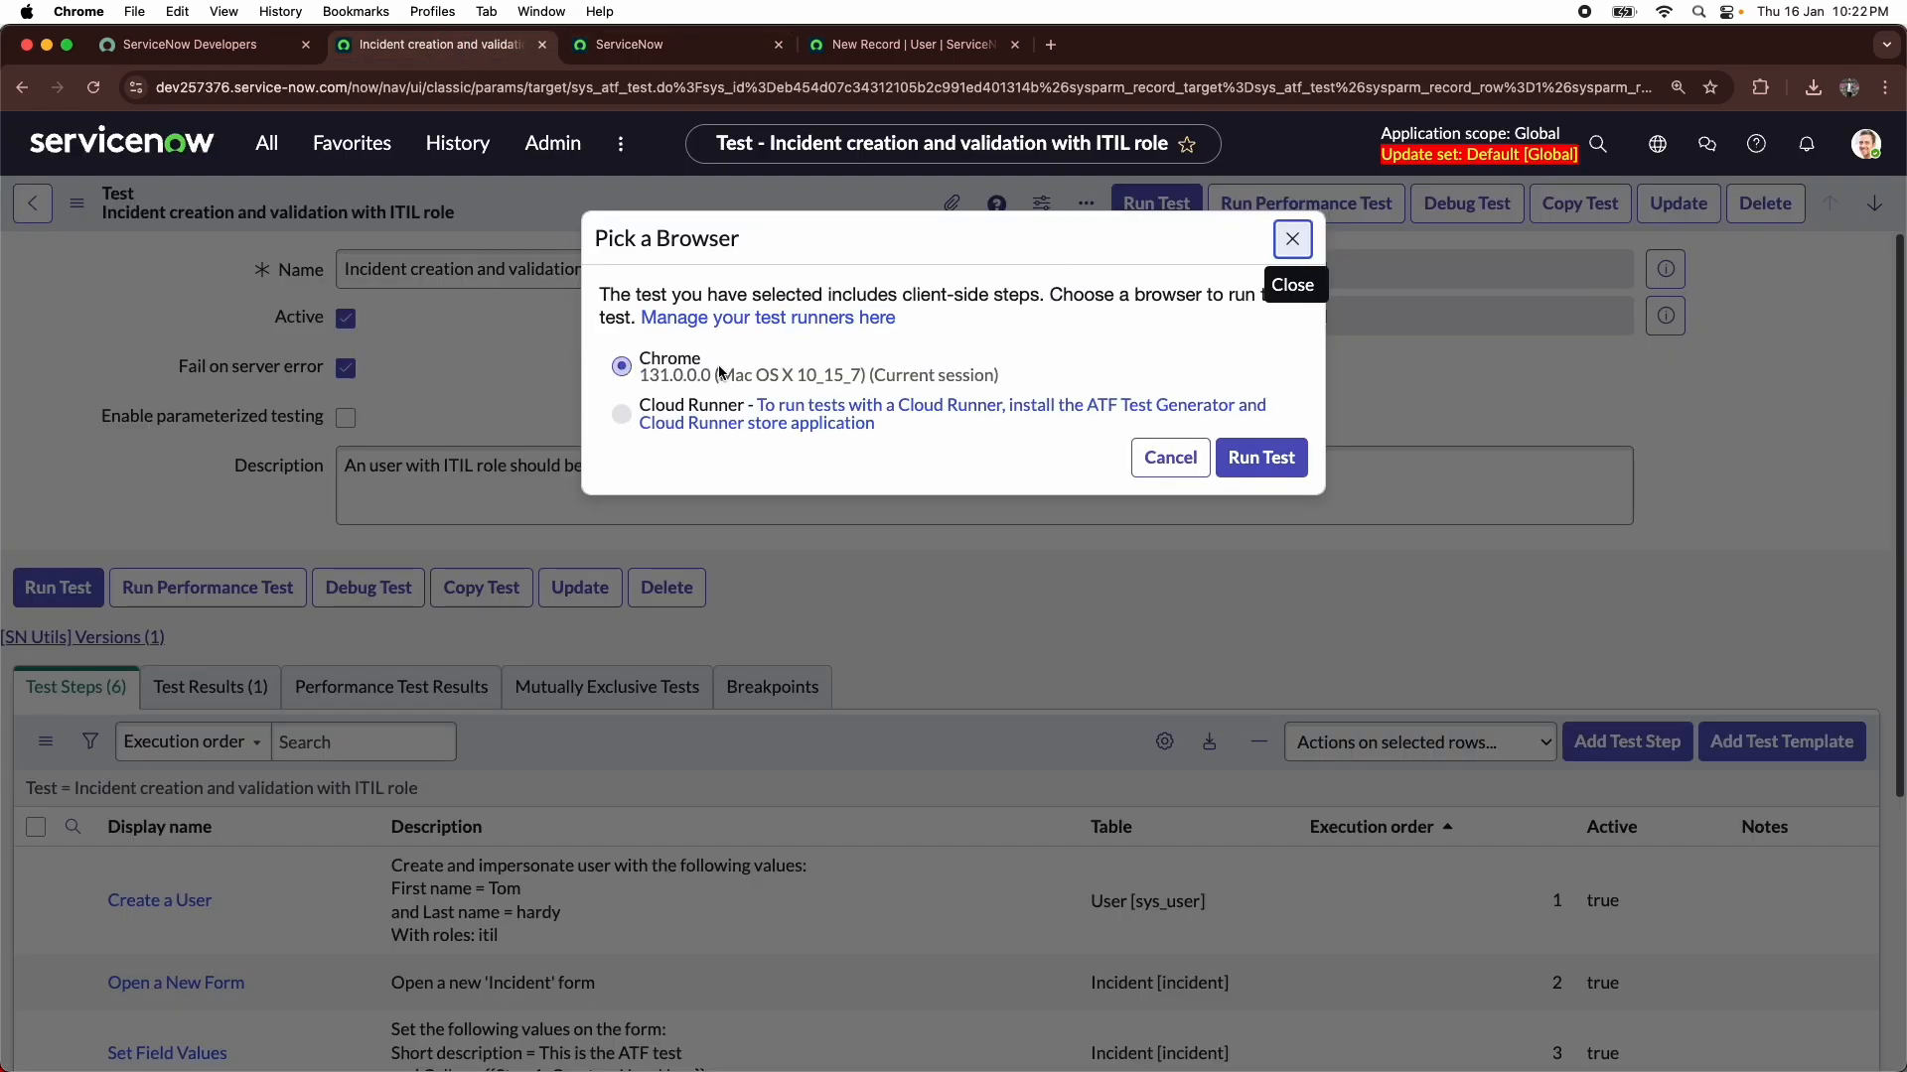
left_click(1263, 457)
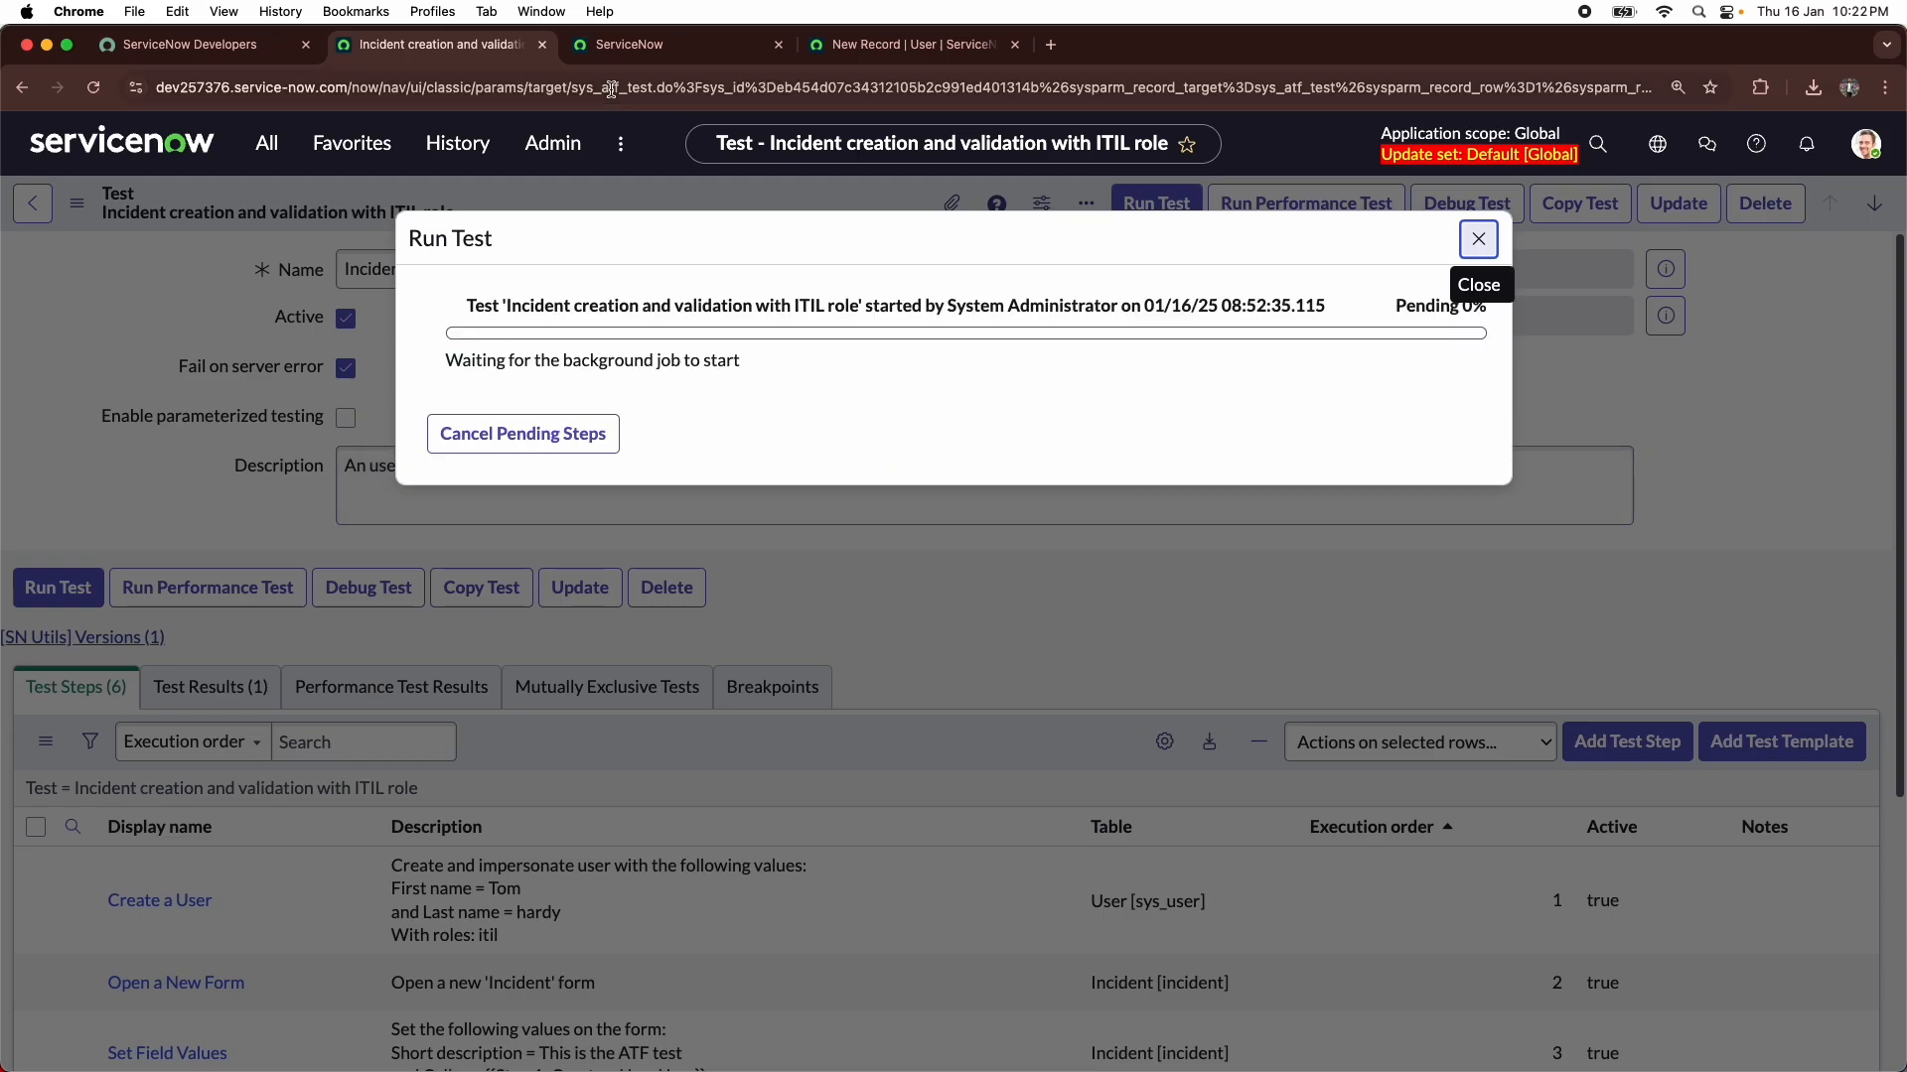
left_click(633, 47)
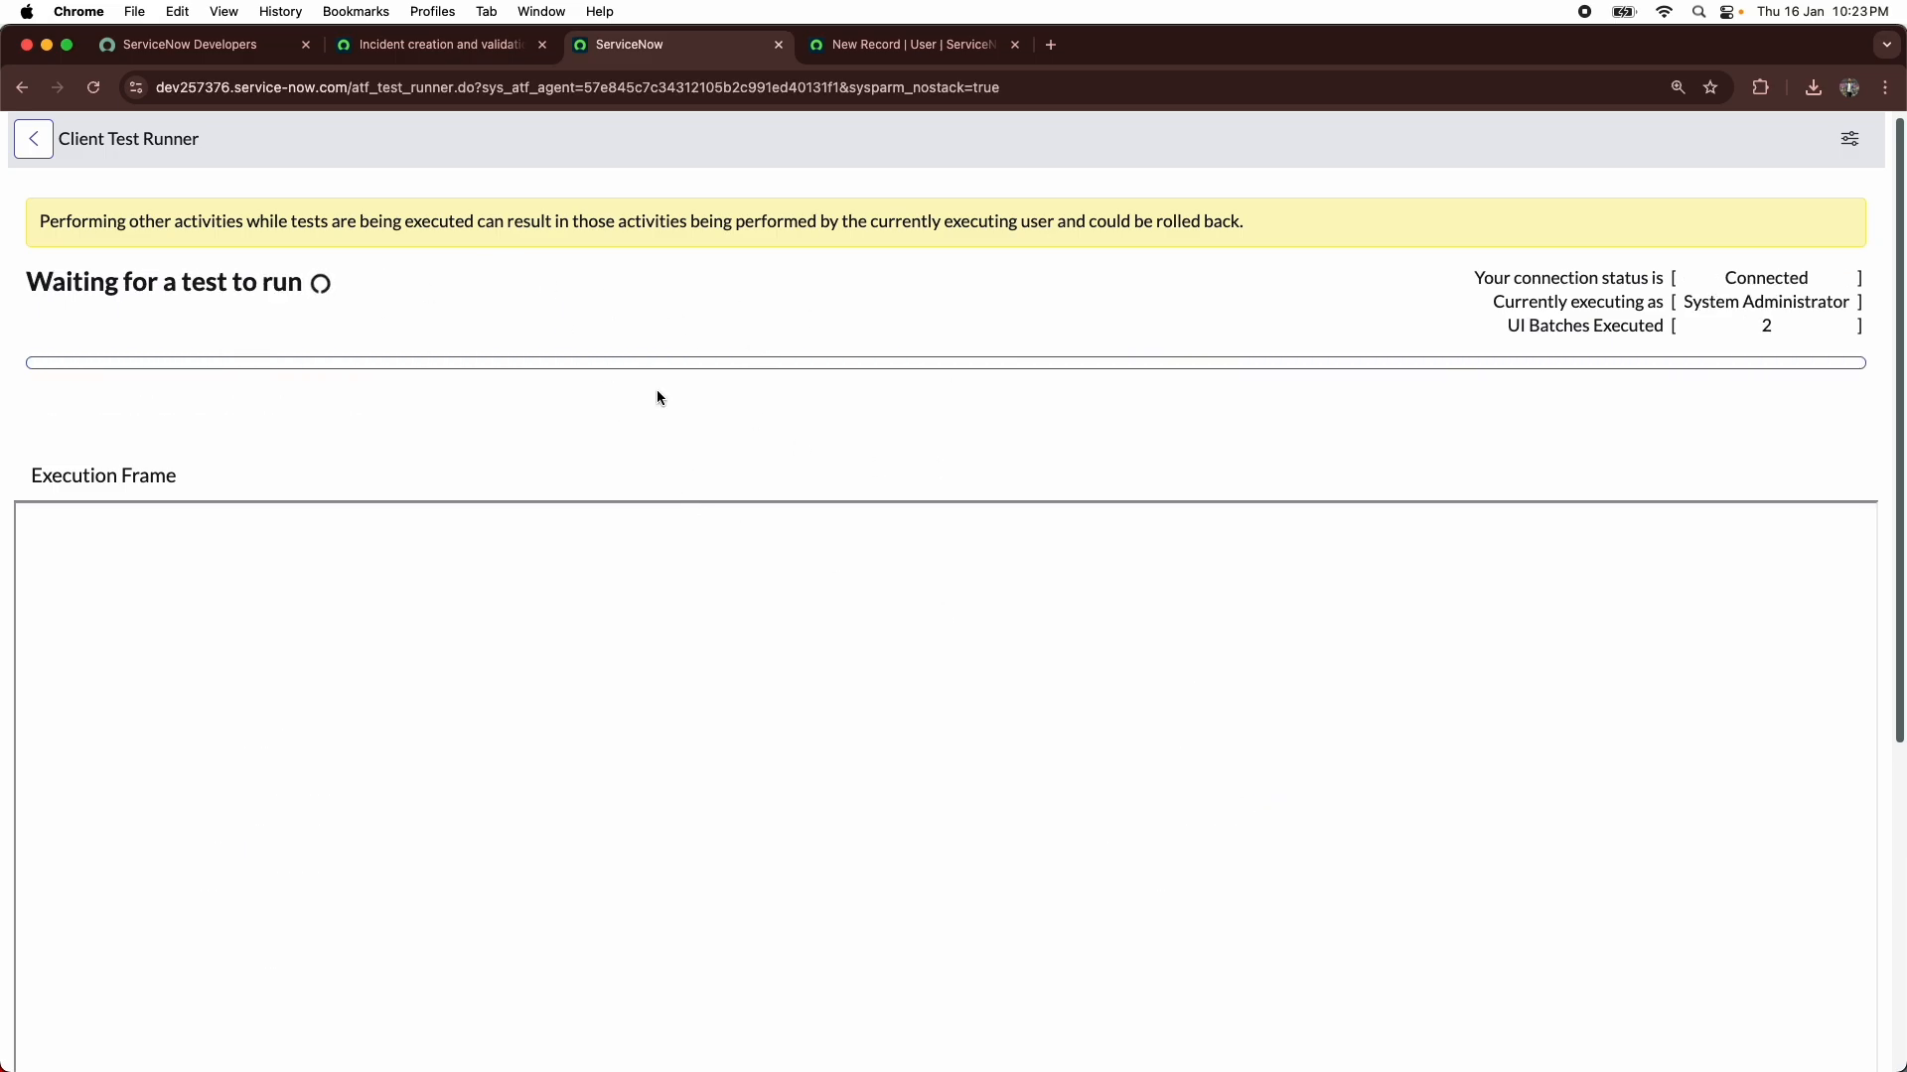
left_click(442, 44)
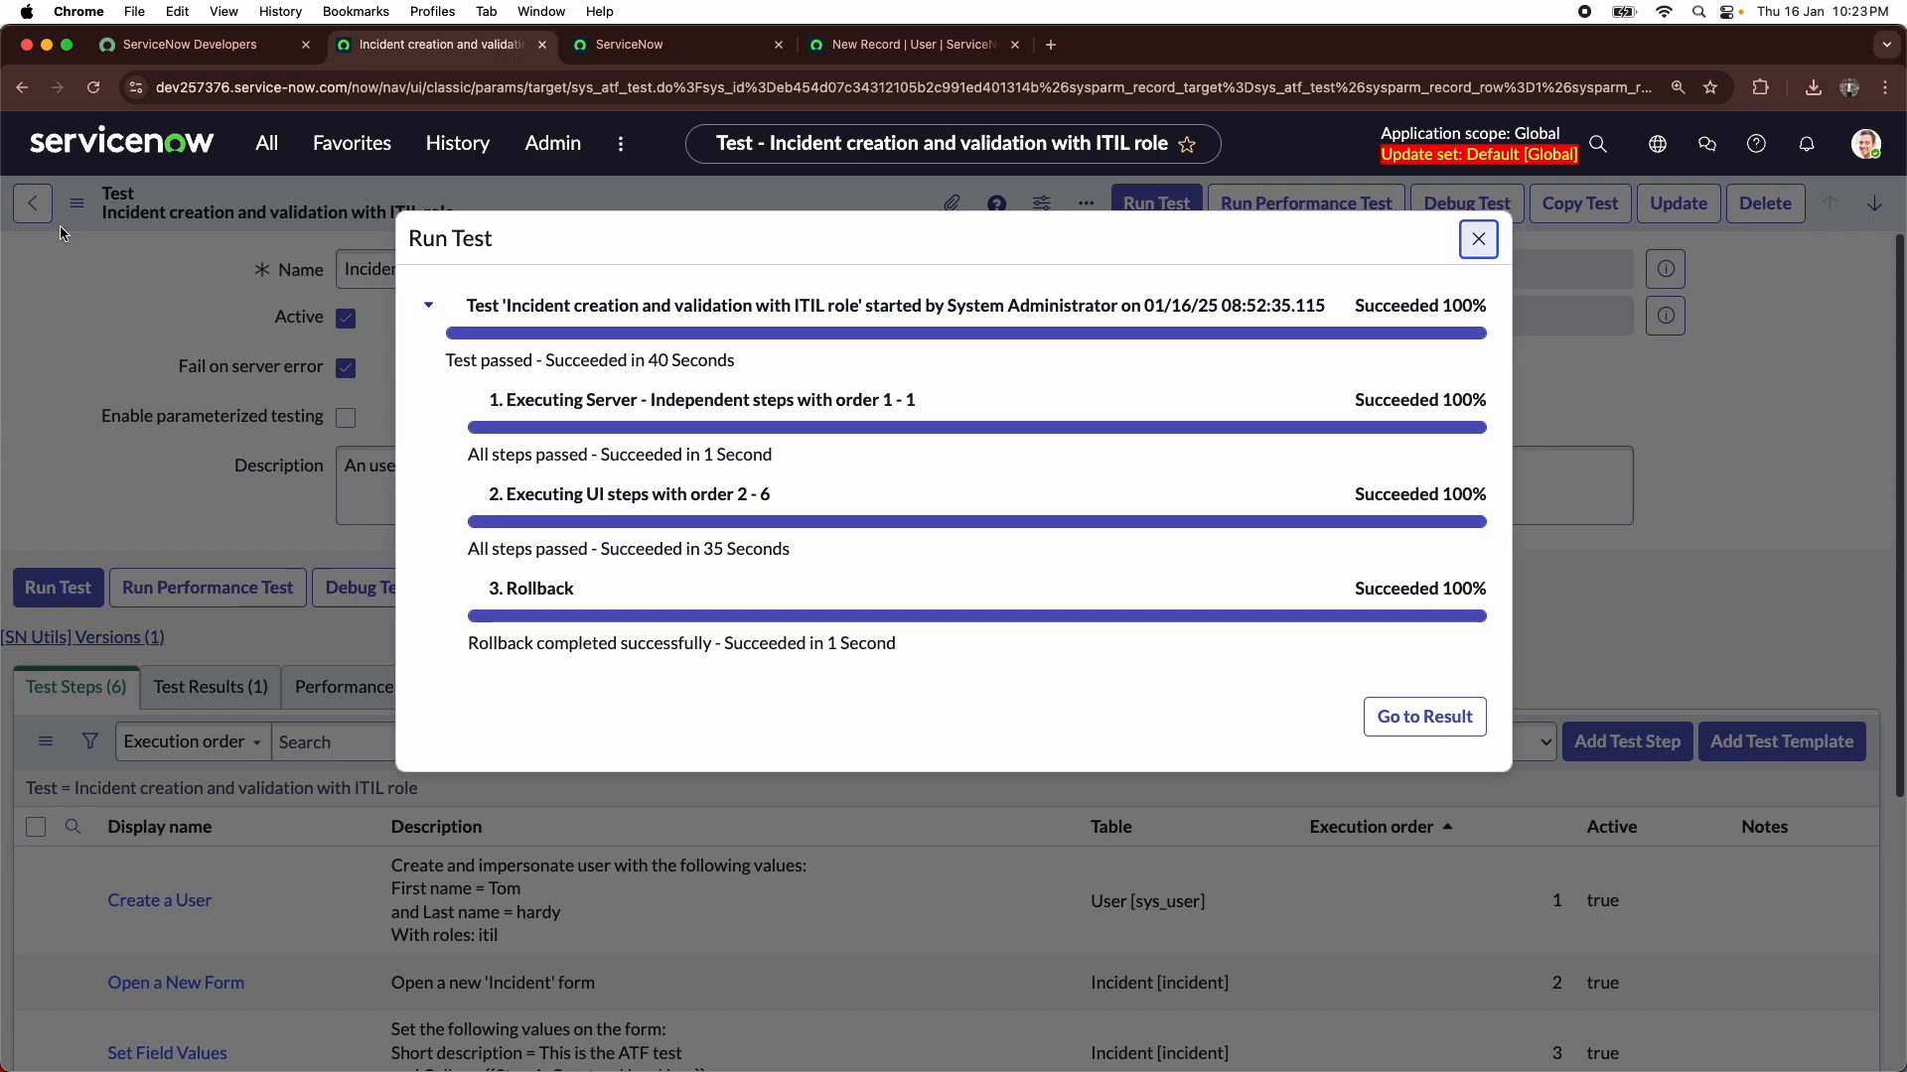
- Open the full incident list with incident.LIST and check whether the incident created by the test run was kept
left_click(266, 143)
key("super+a")
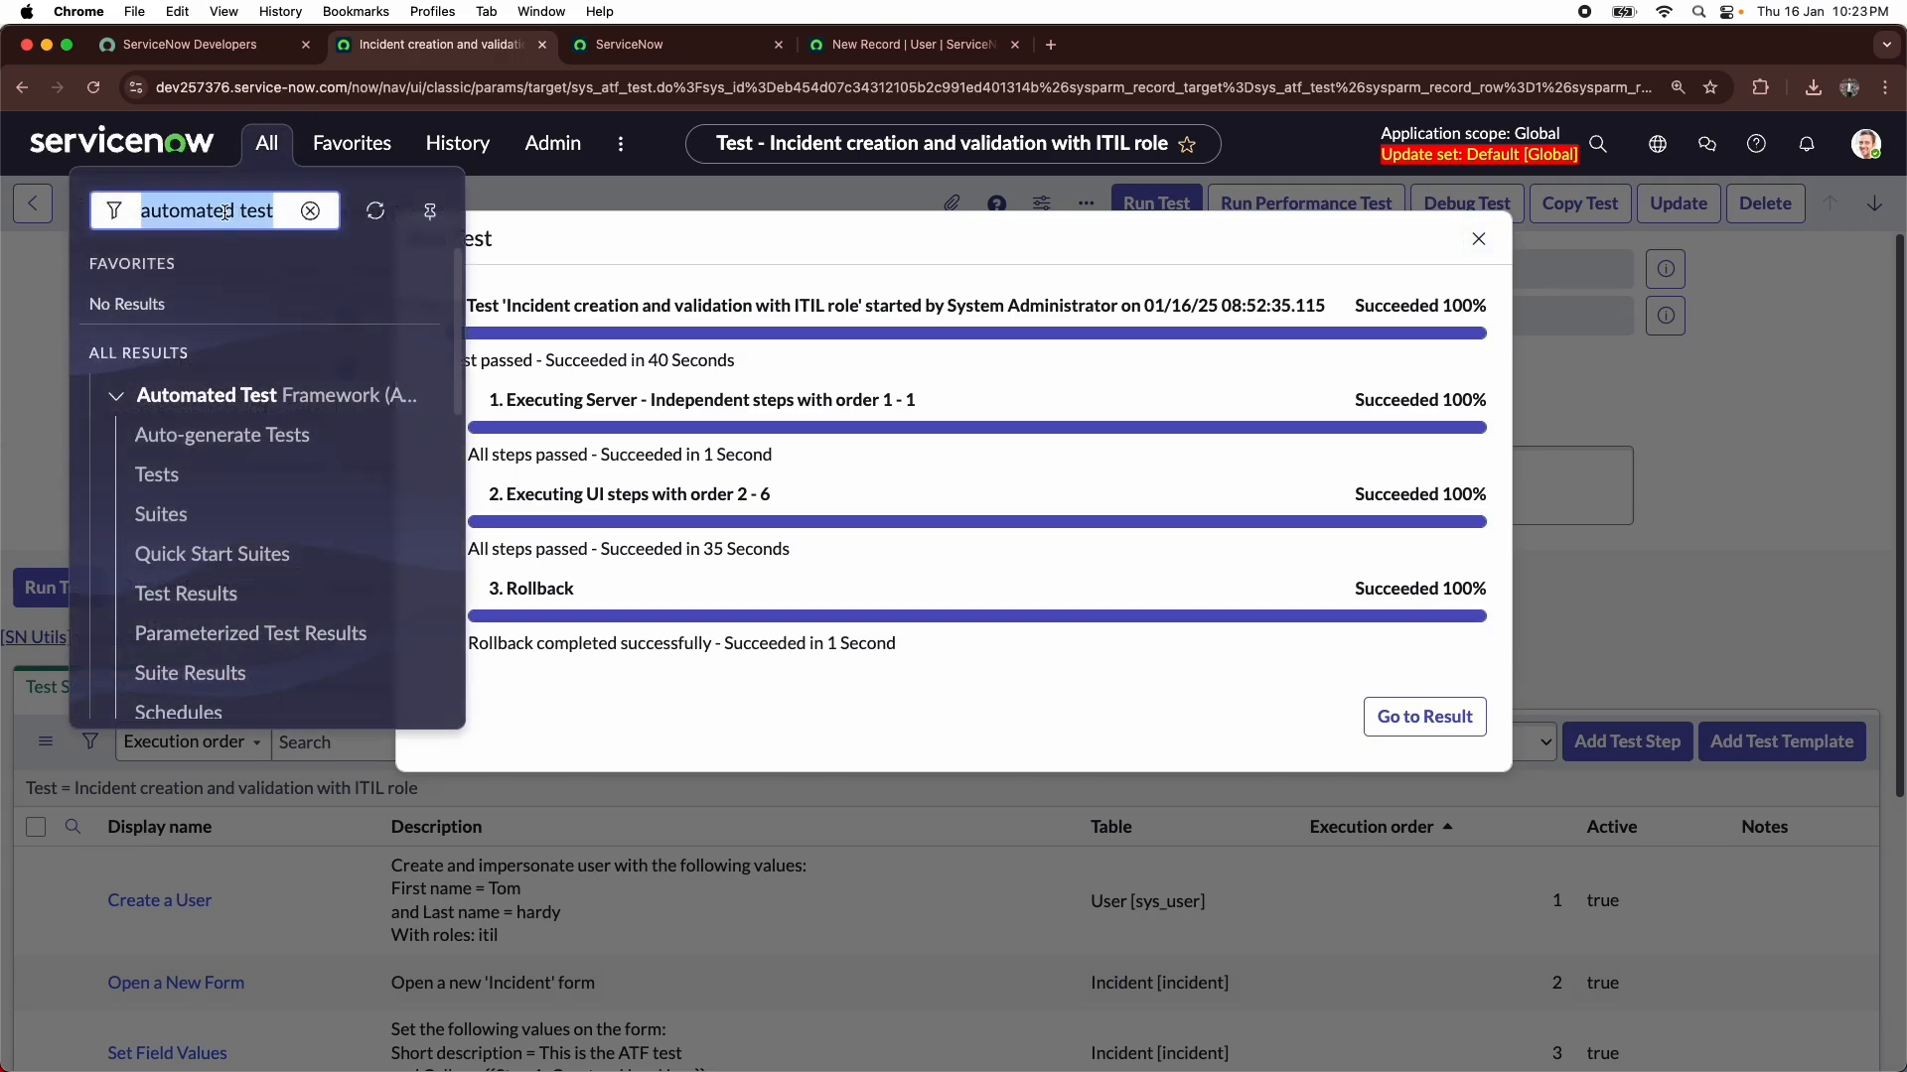
key("BackSpace")
type("incident.LIST")
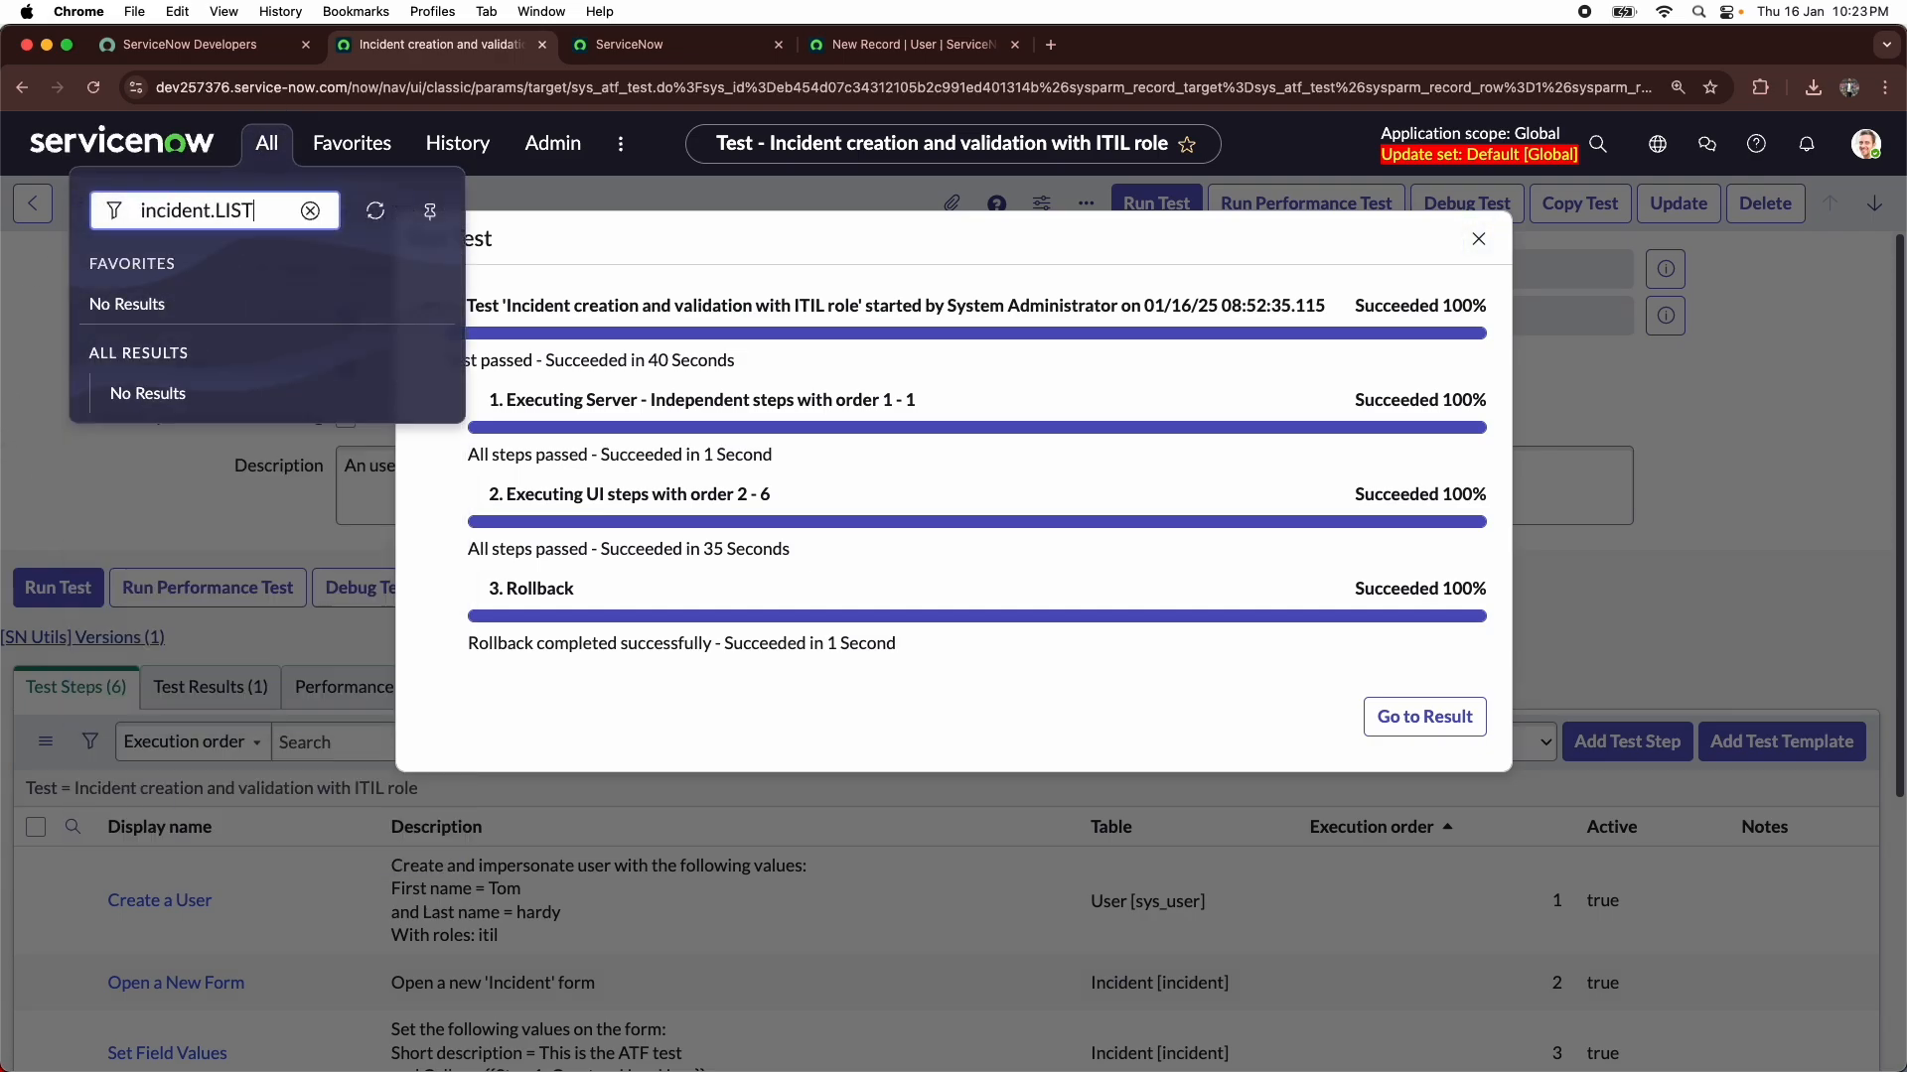
key("Return")
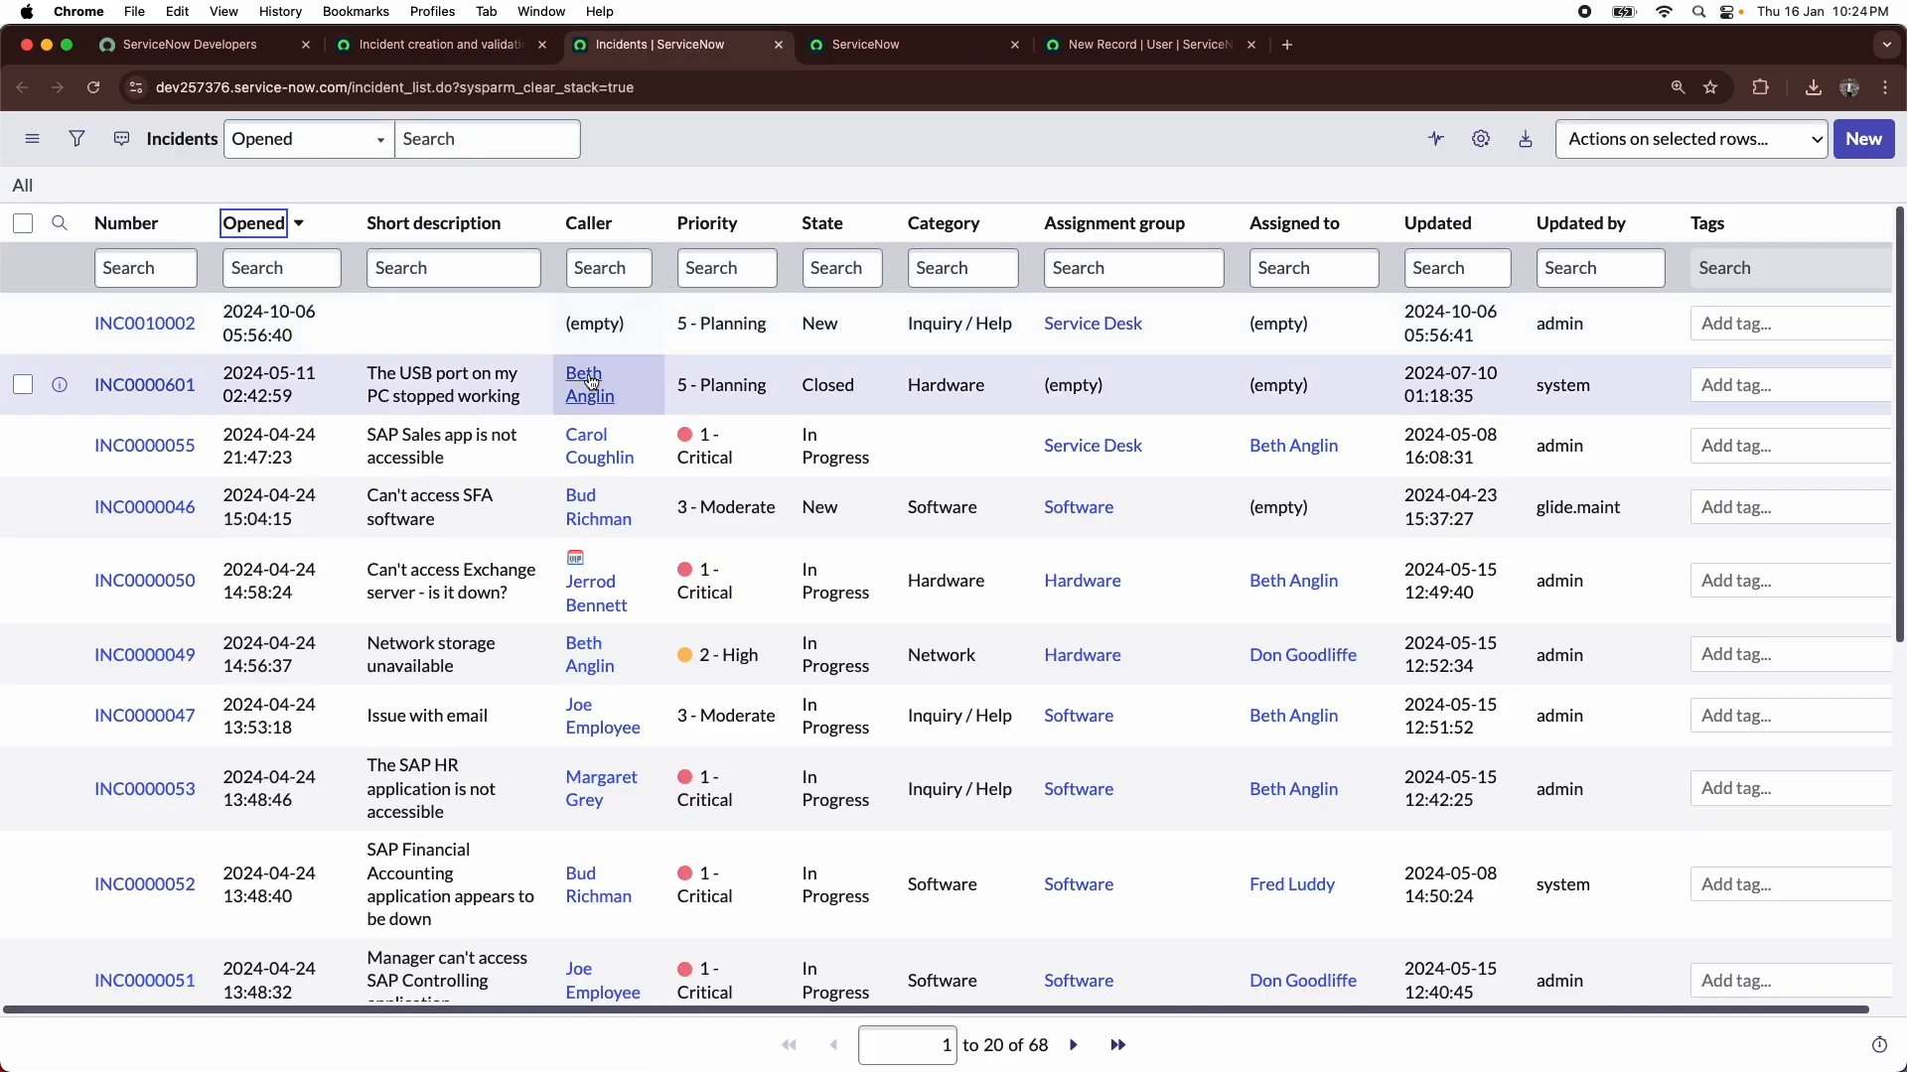
scroll(586, 496, "down", 3)
scroll(585, 490, "down", 2)
scroll(596, 486, "up", 6)
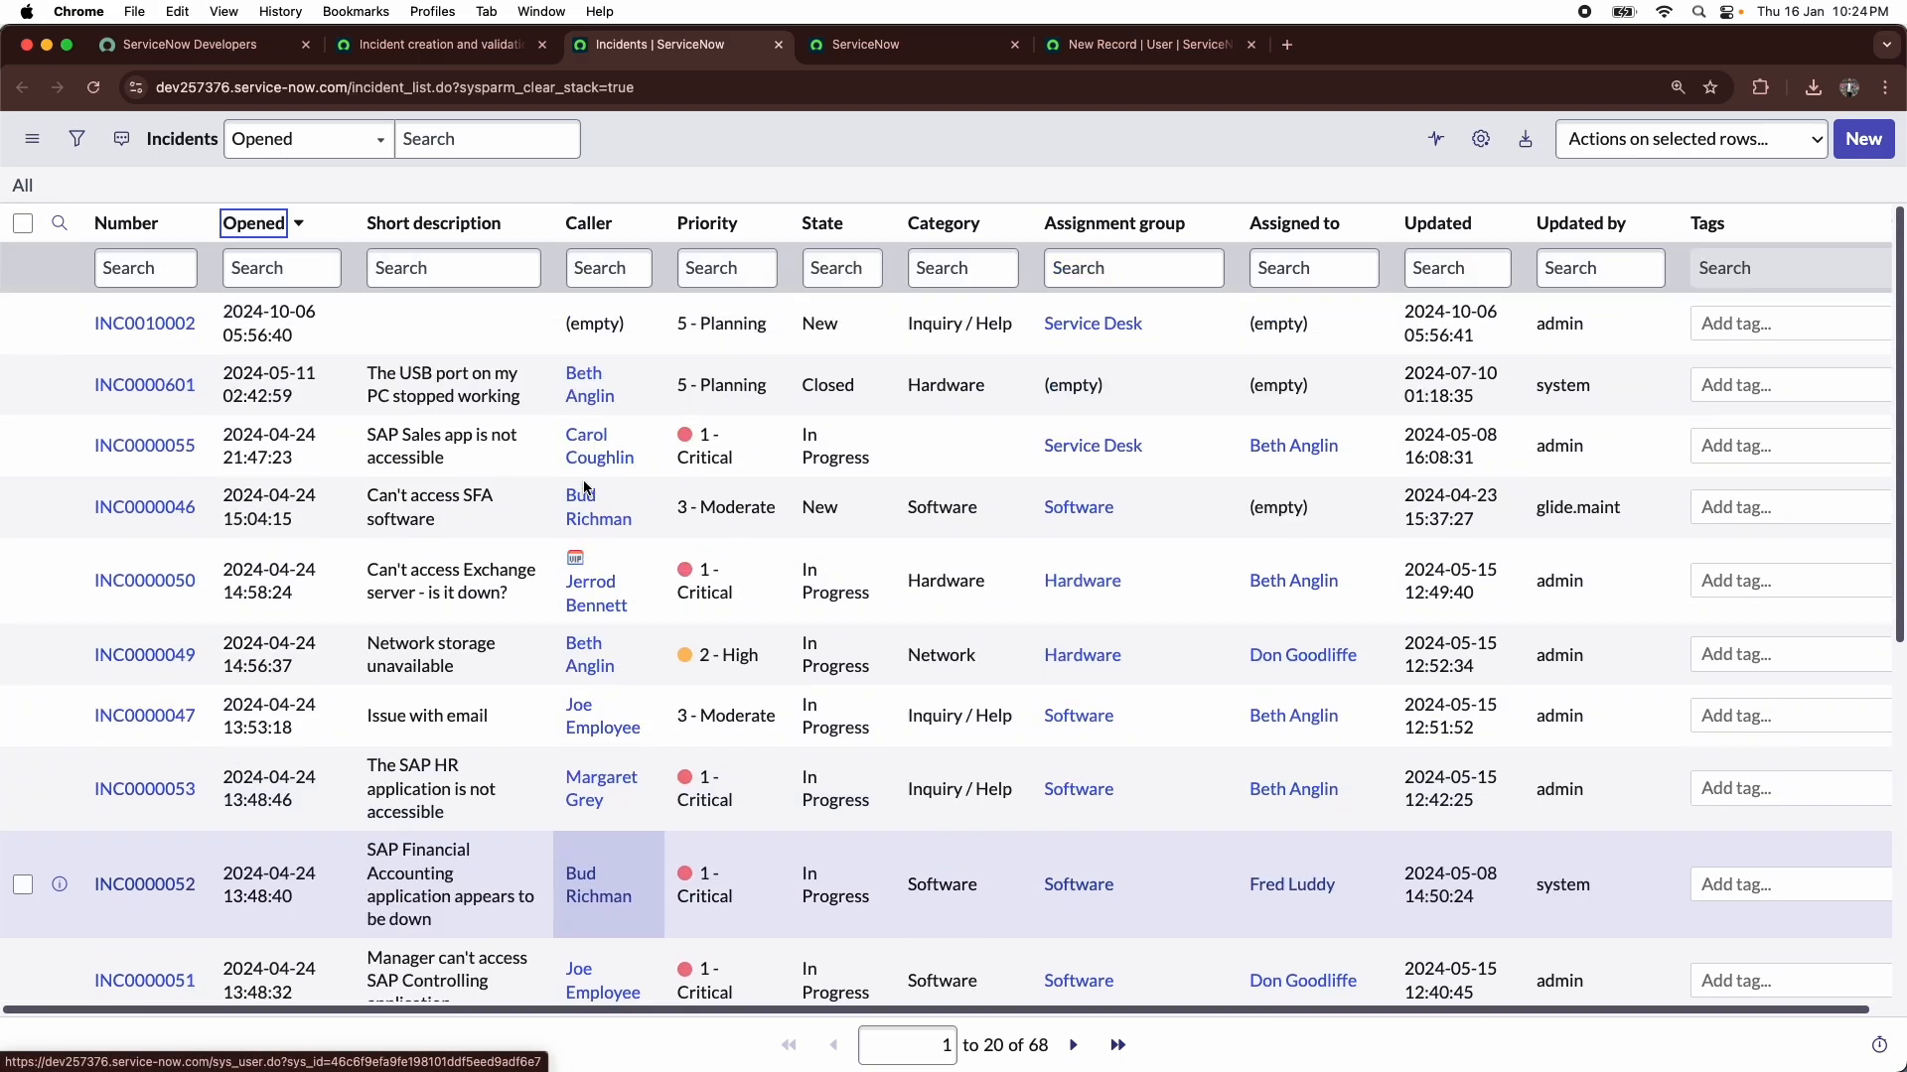
- Open the user list with sys_user.LIST, filter names containing the test user's first name, and return to the test
left_click(437, 44)
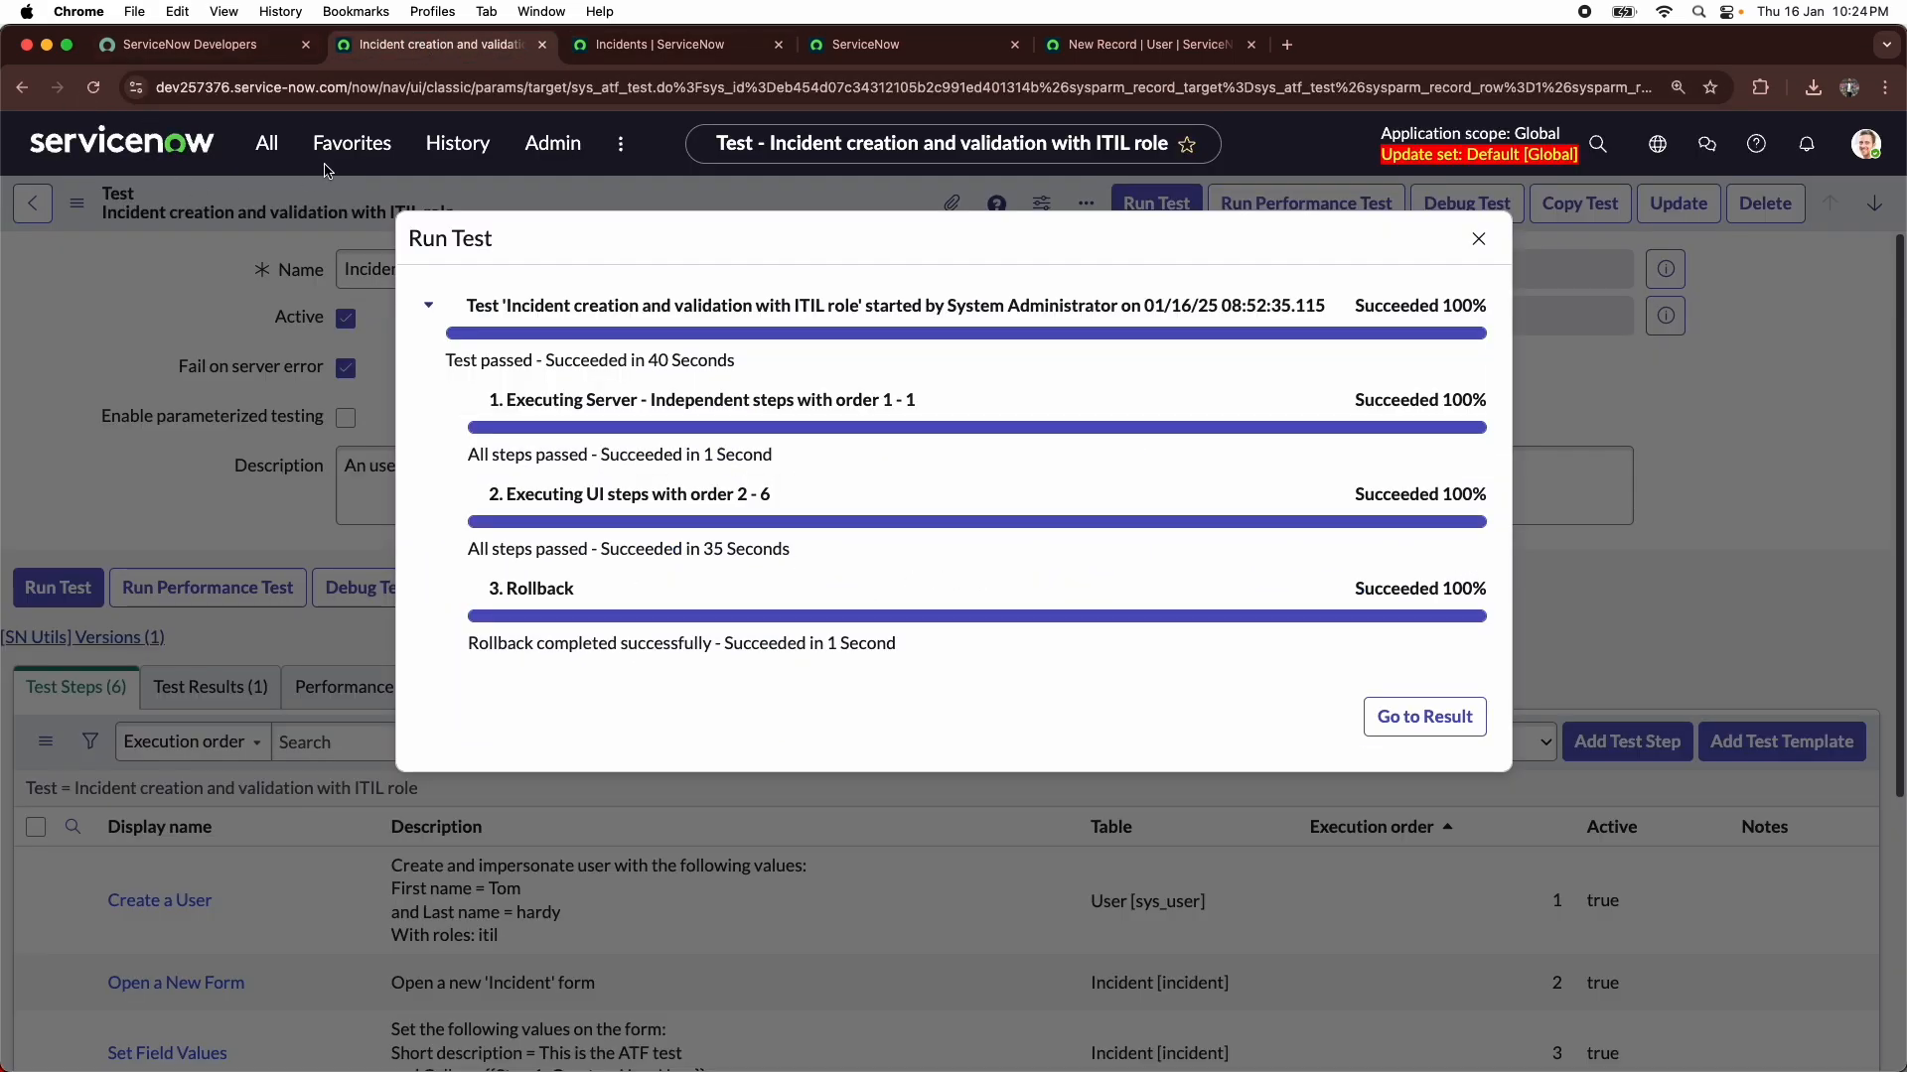
left_click(266, 143)
type("sys")
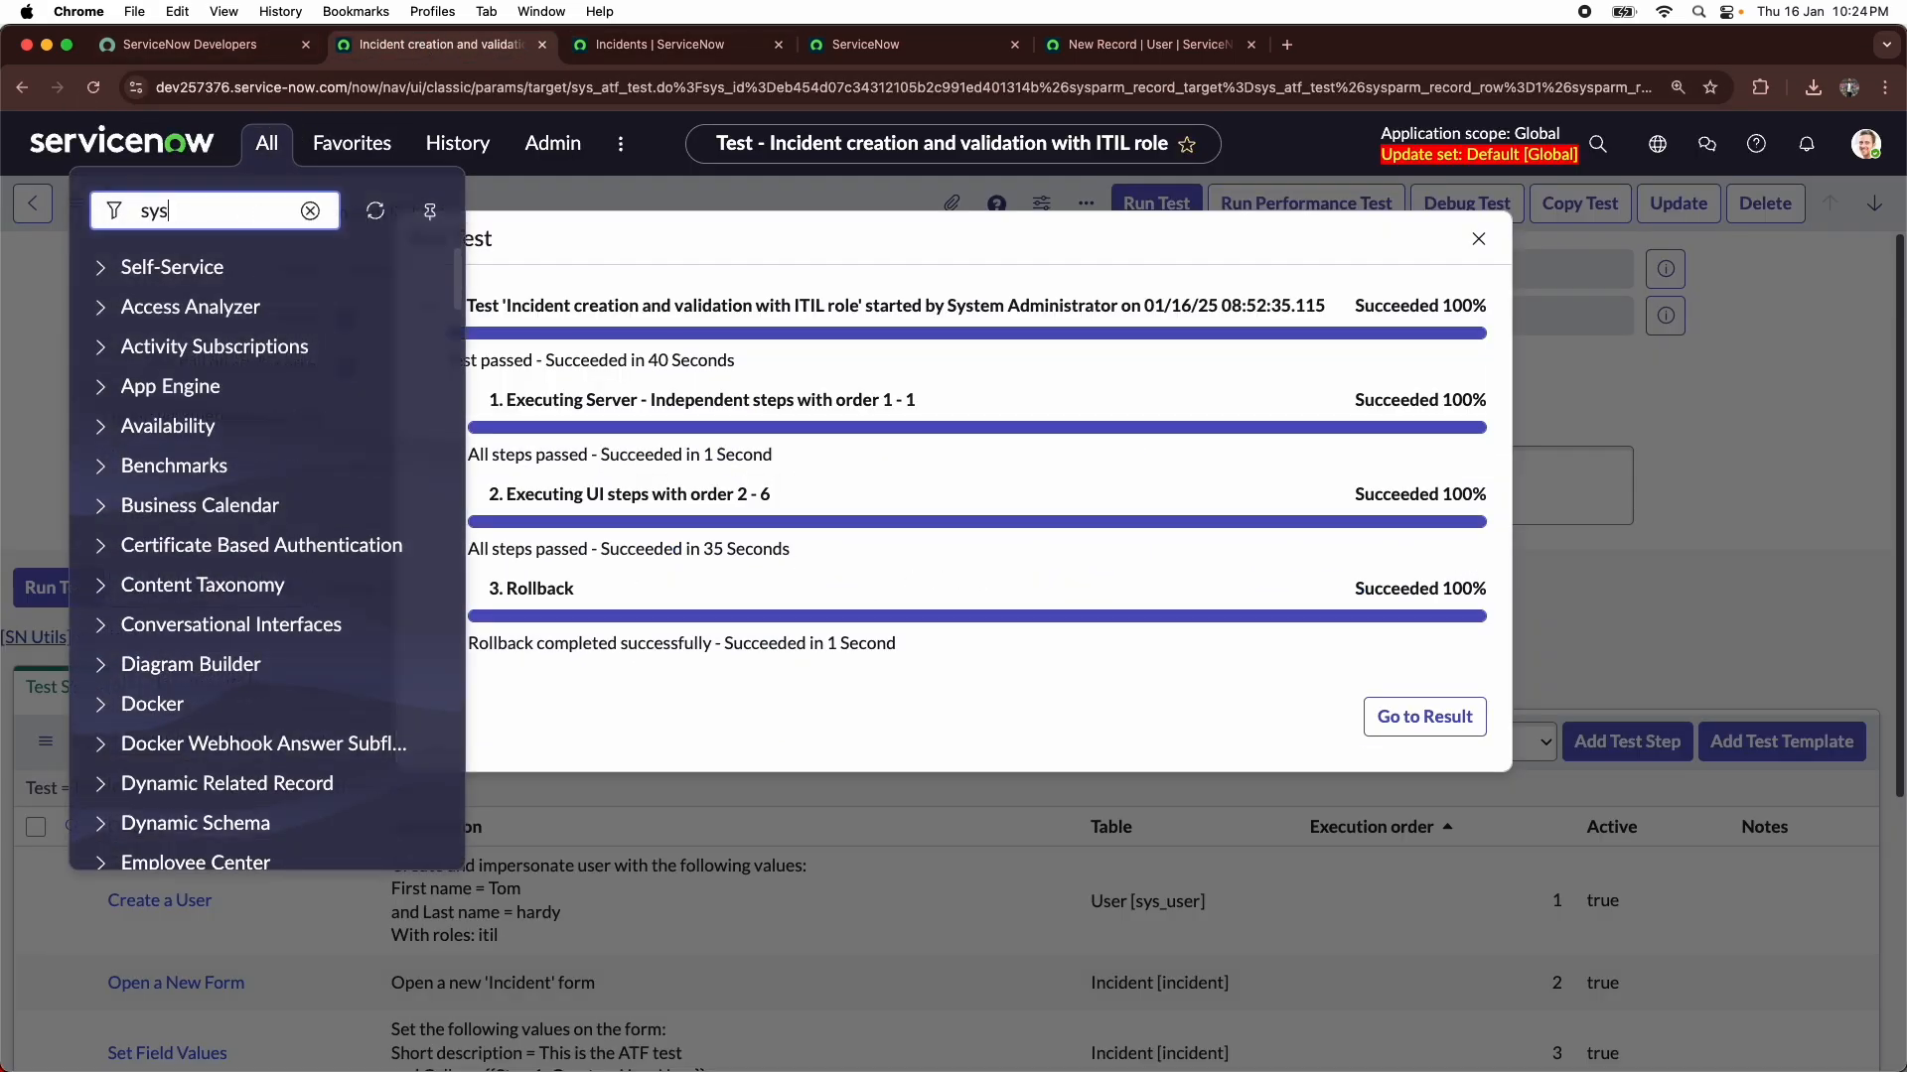
type("_user.LIST")
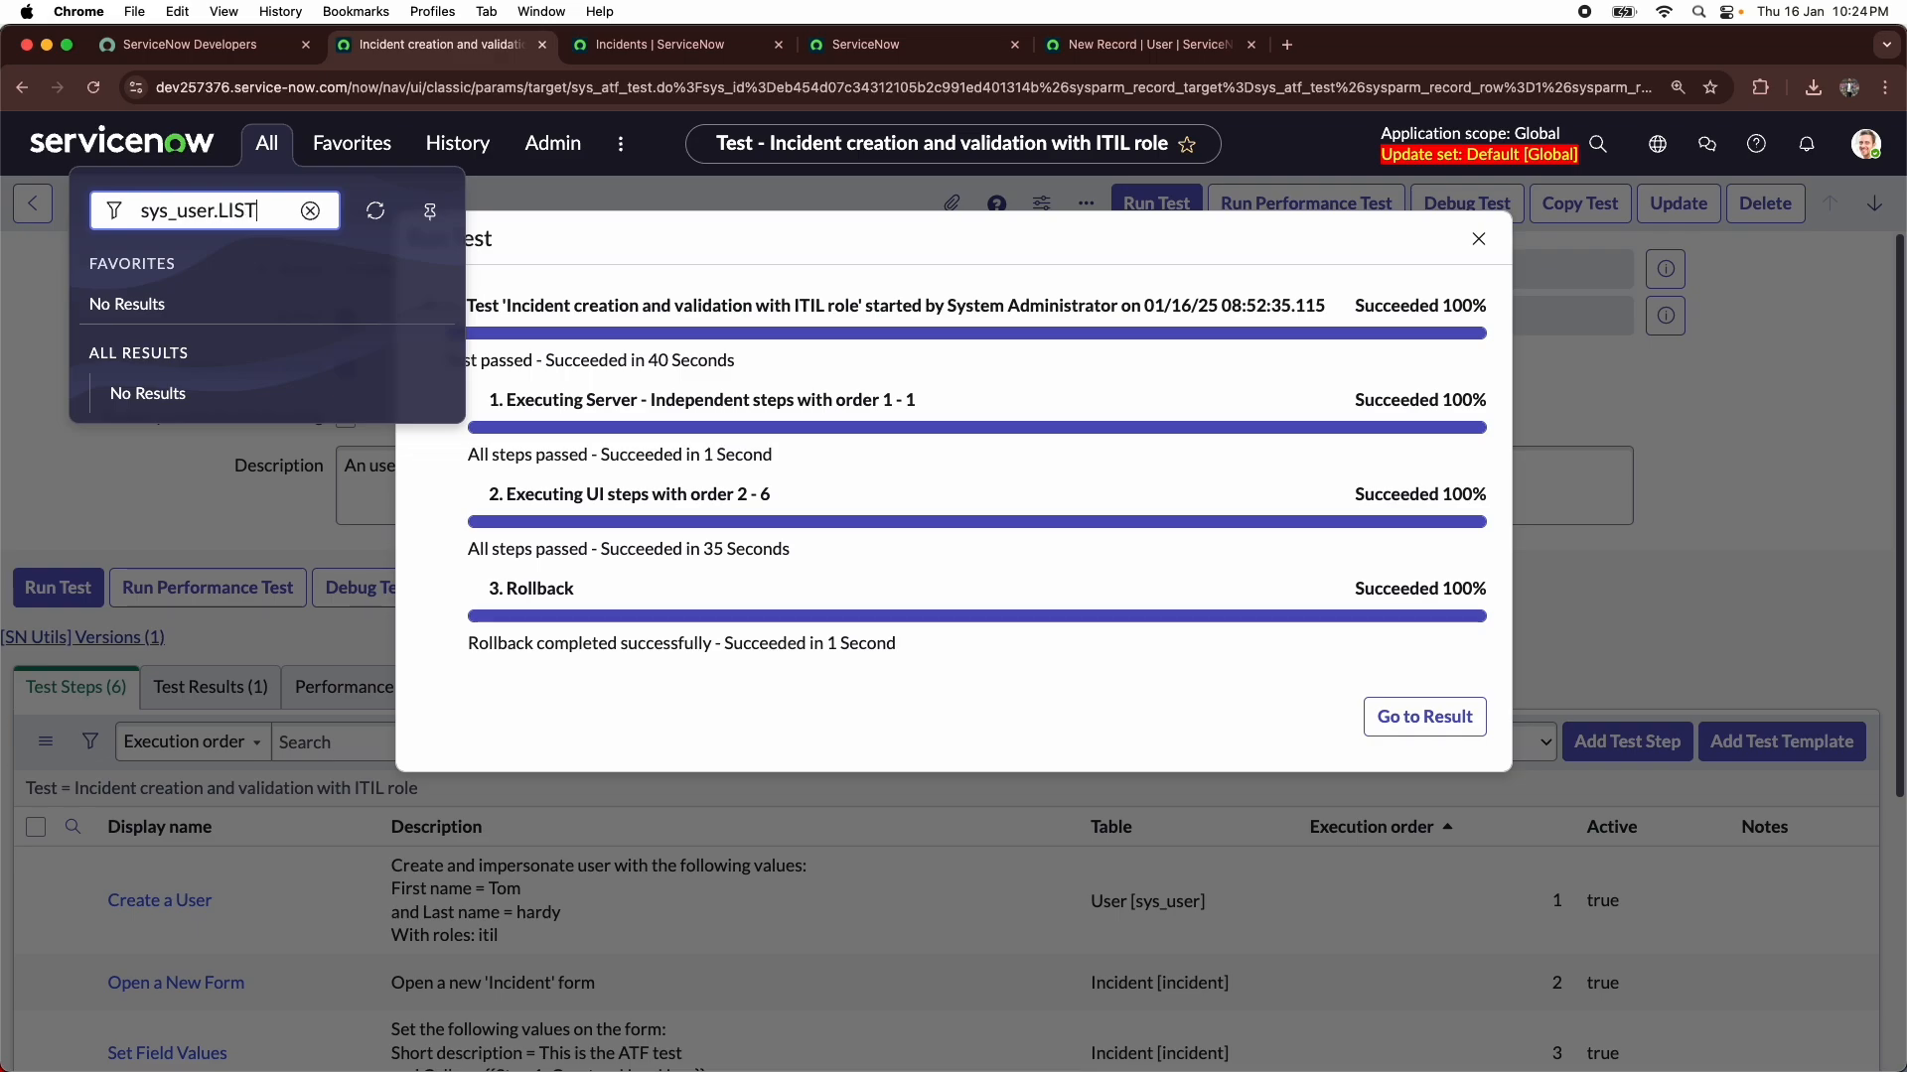
key("Return")
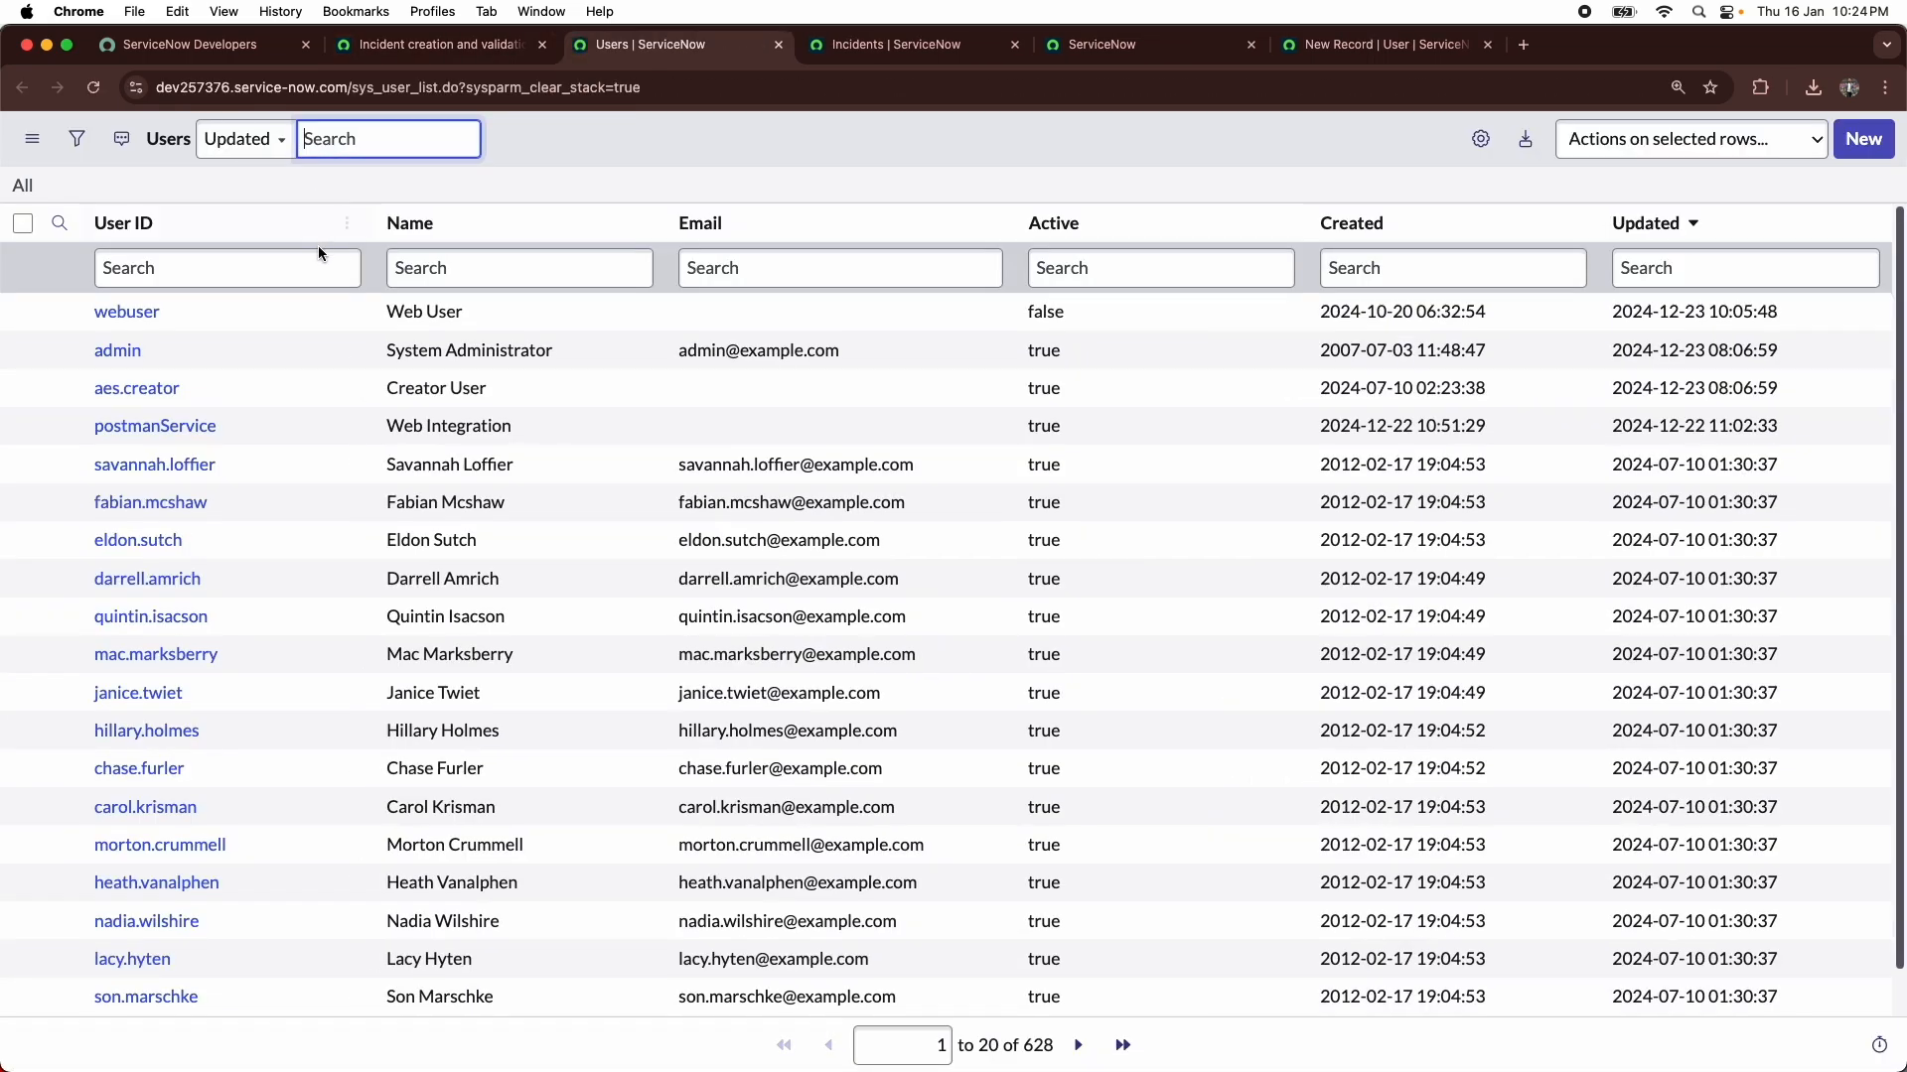
left_click(455, 282)
type("*tom")
key("Return")
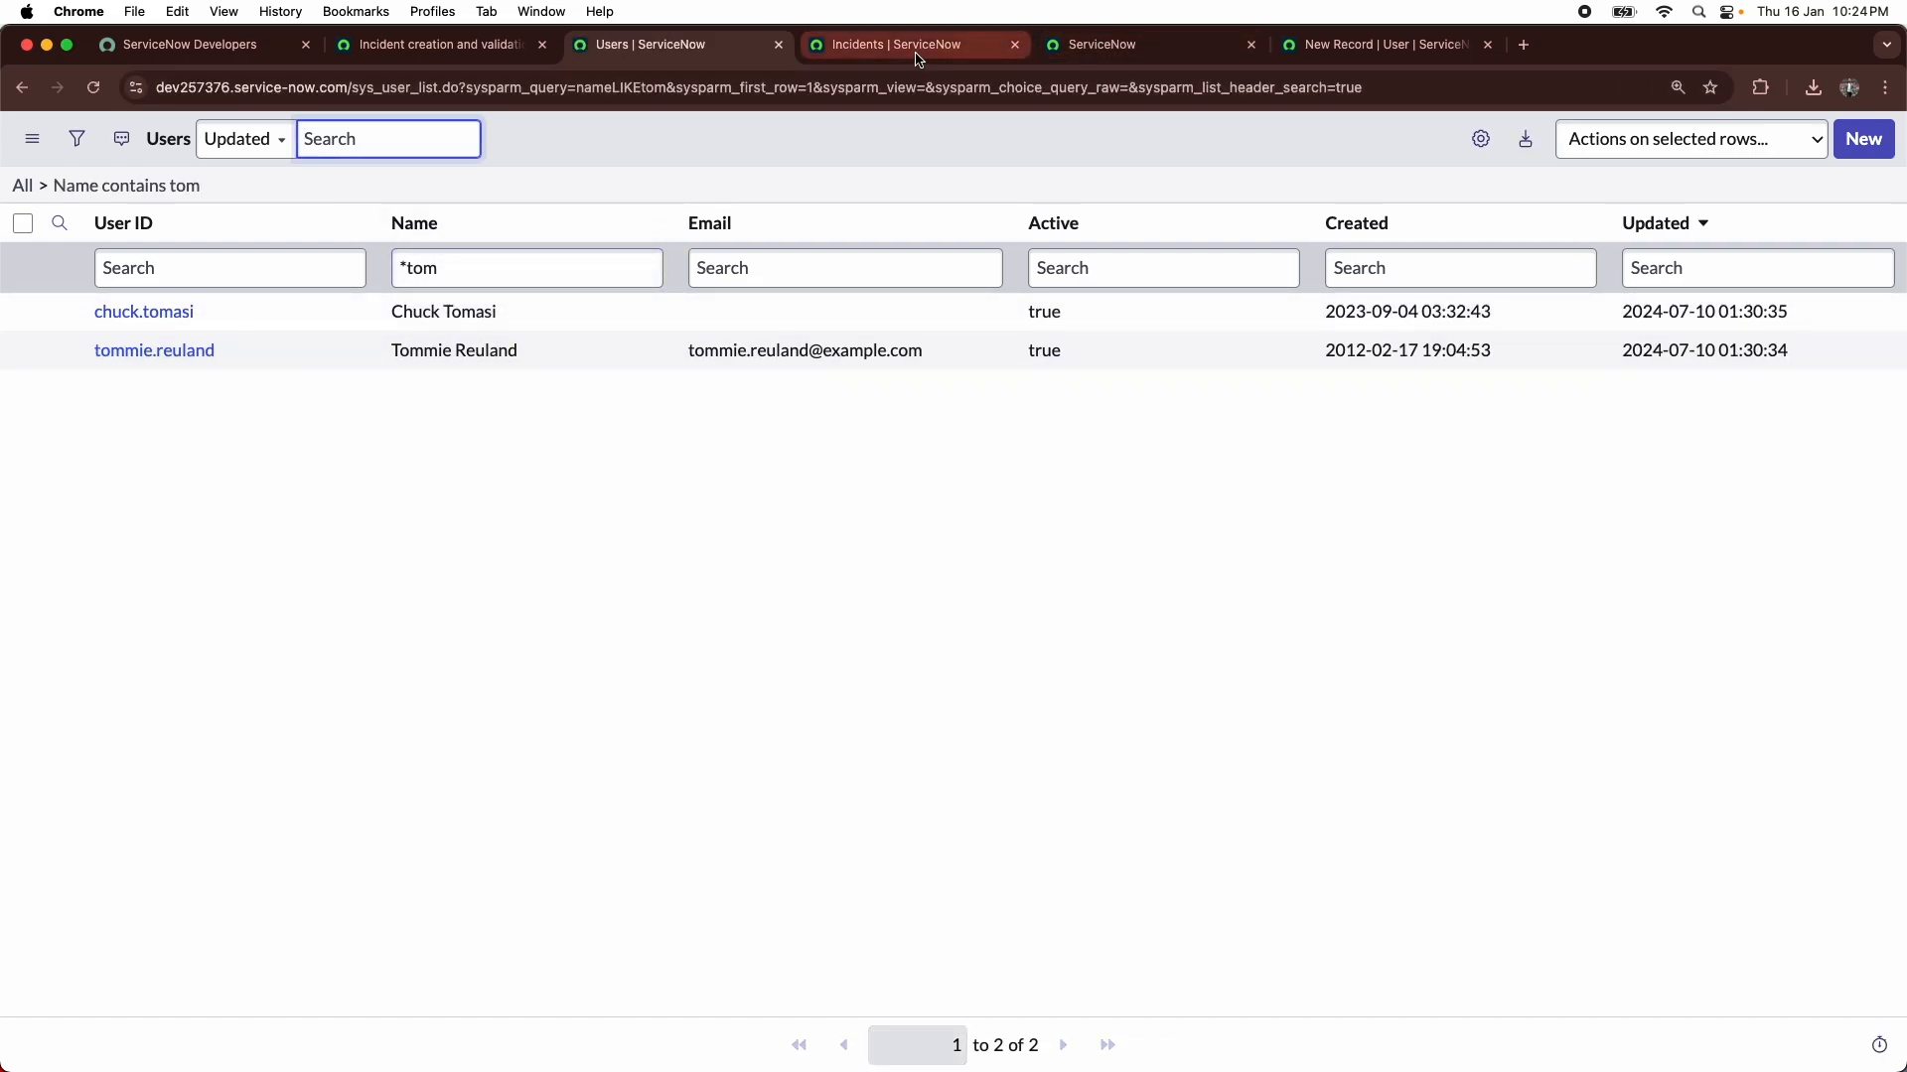
left_click(481, 57)
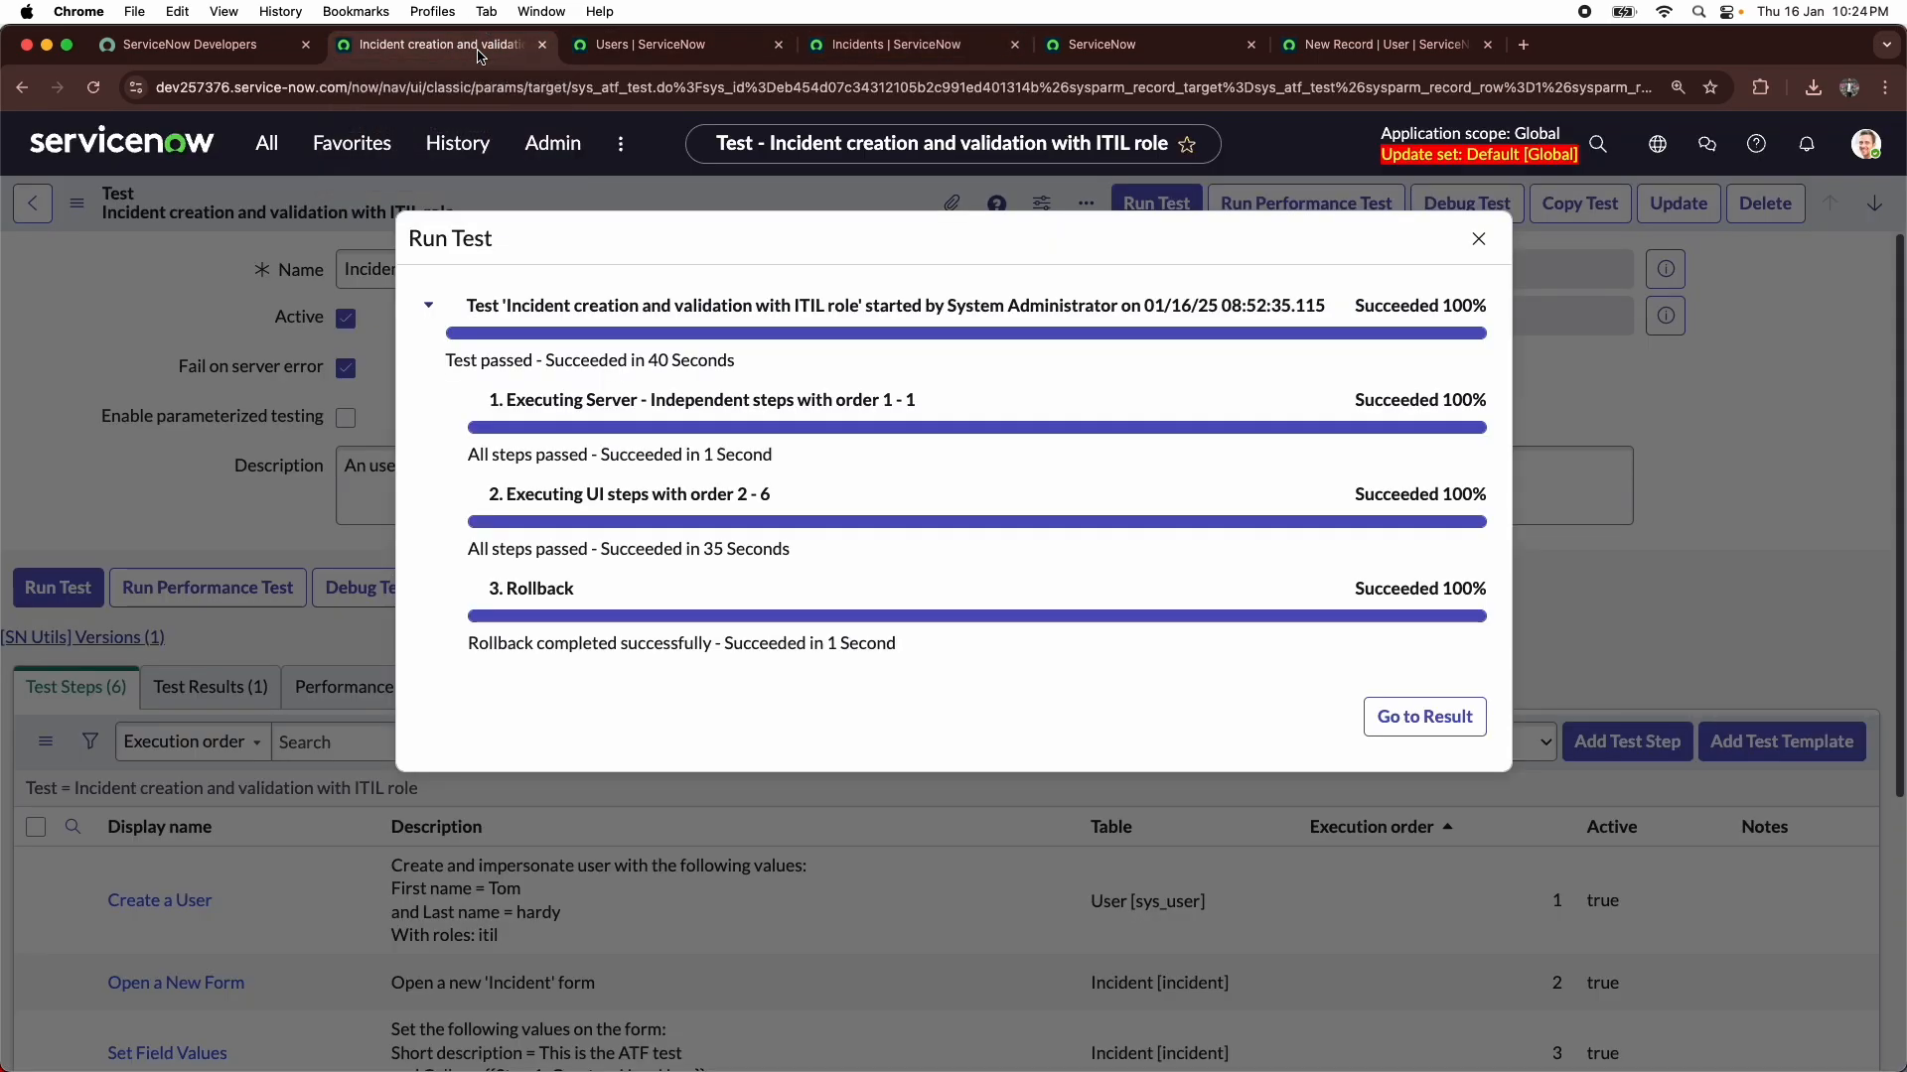